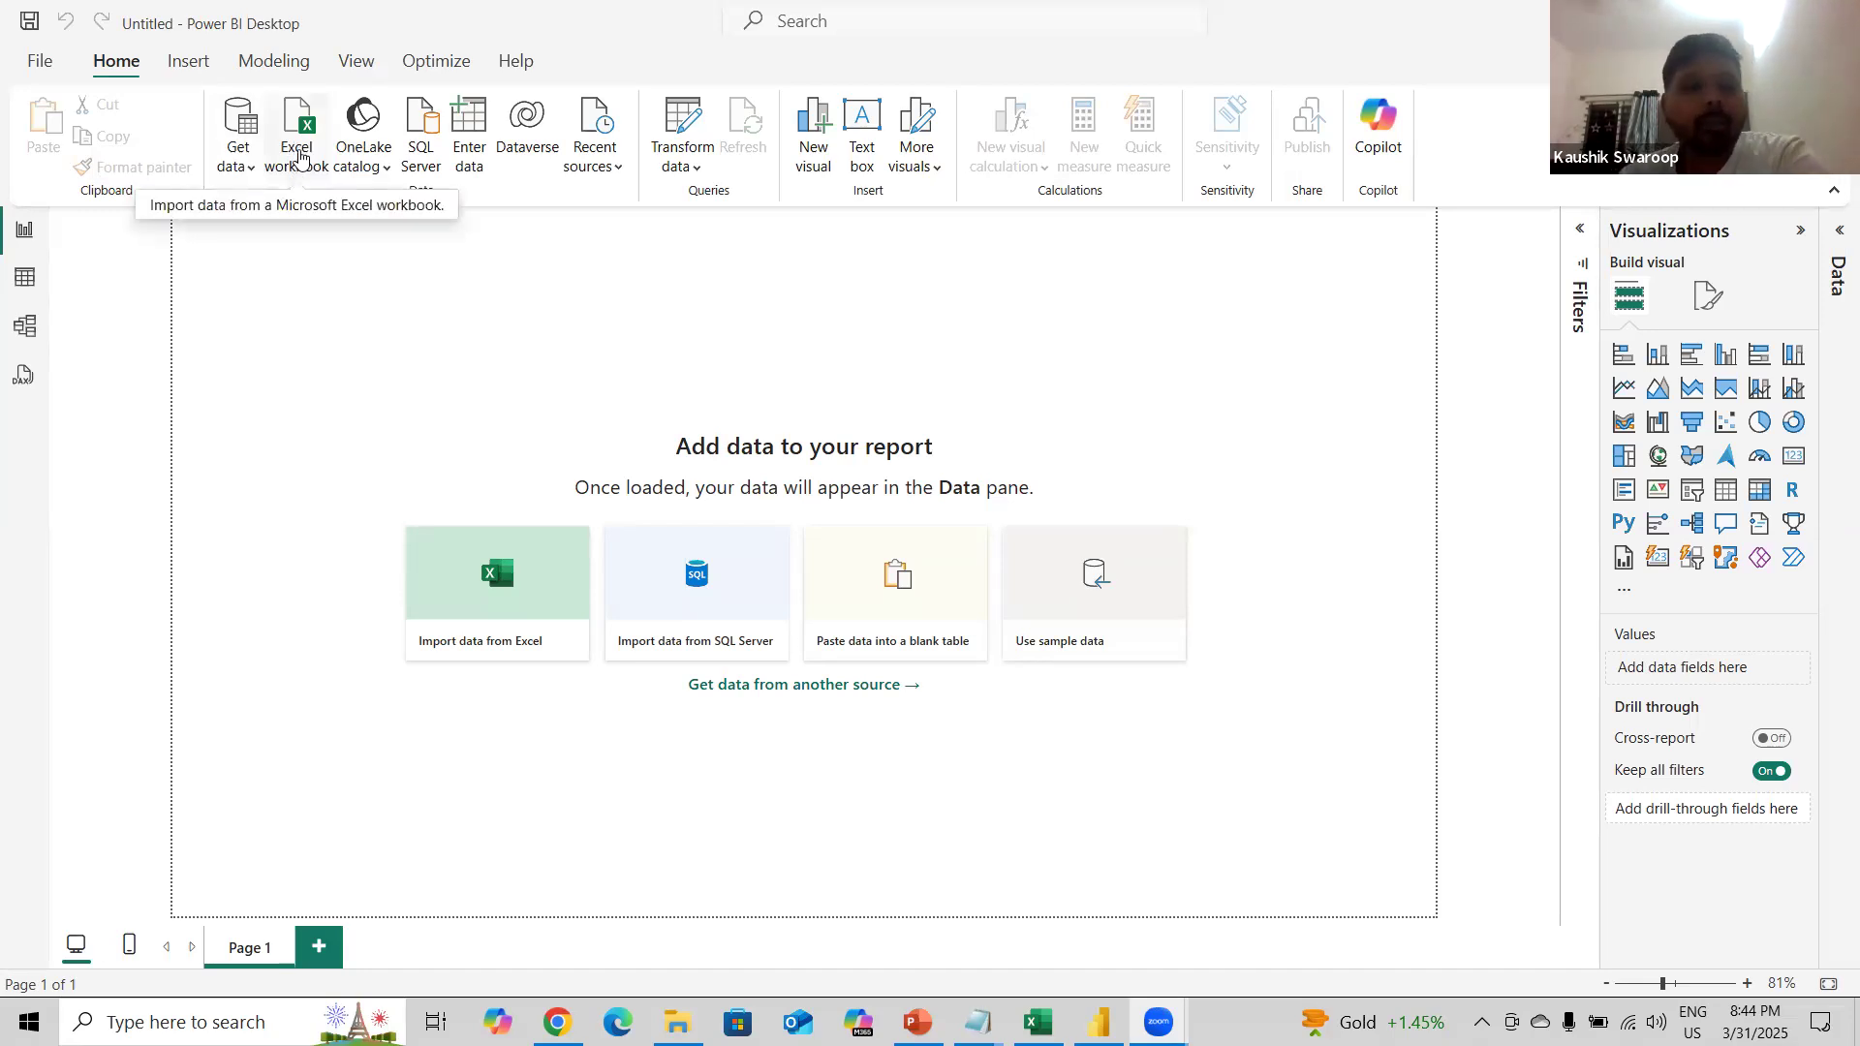
left_click(237, 165)
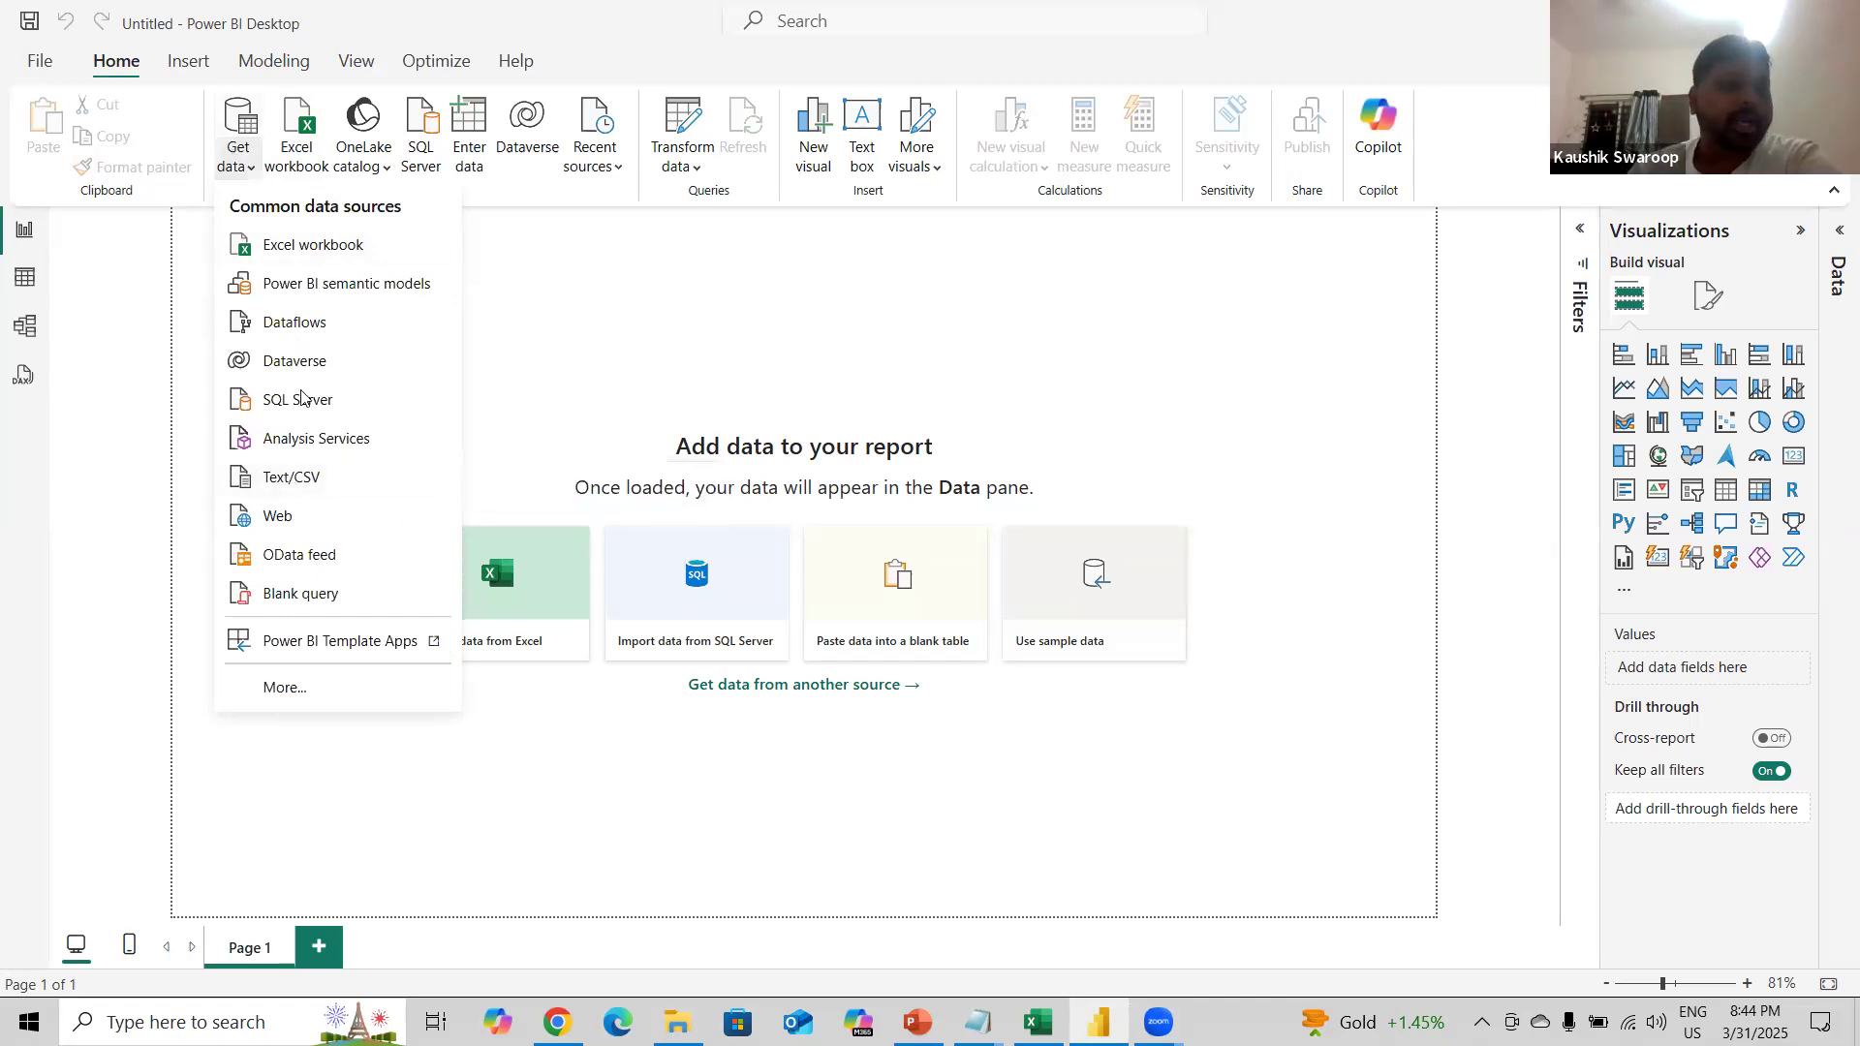
left_click(306, 478)
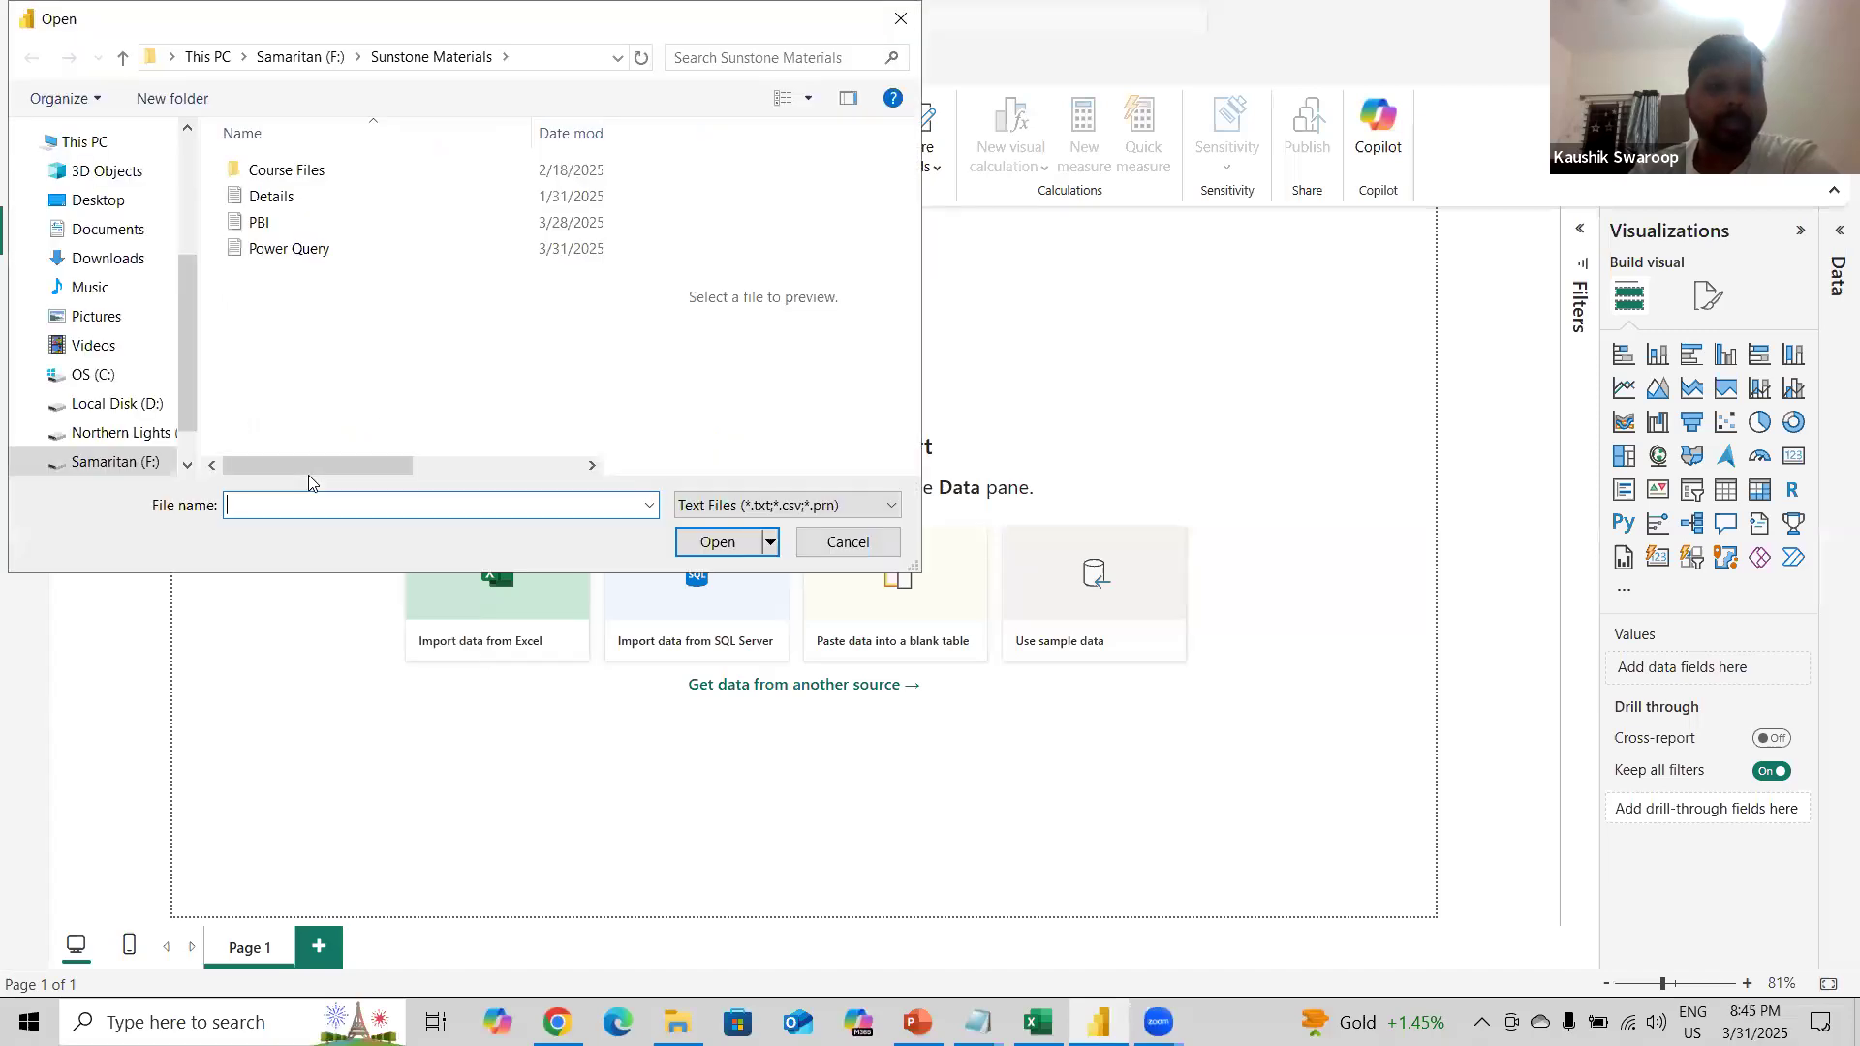
left_click(284, 252)
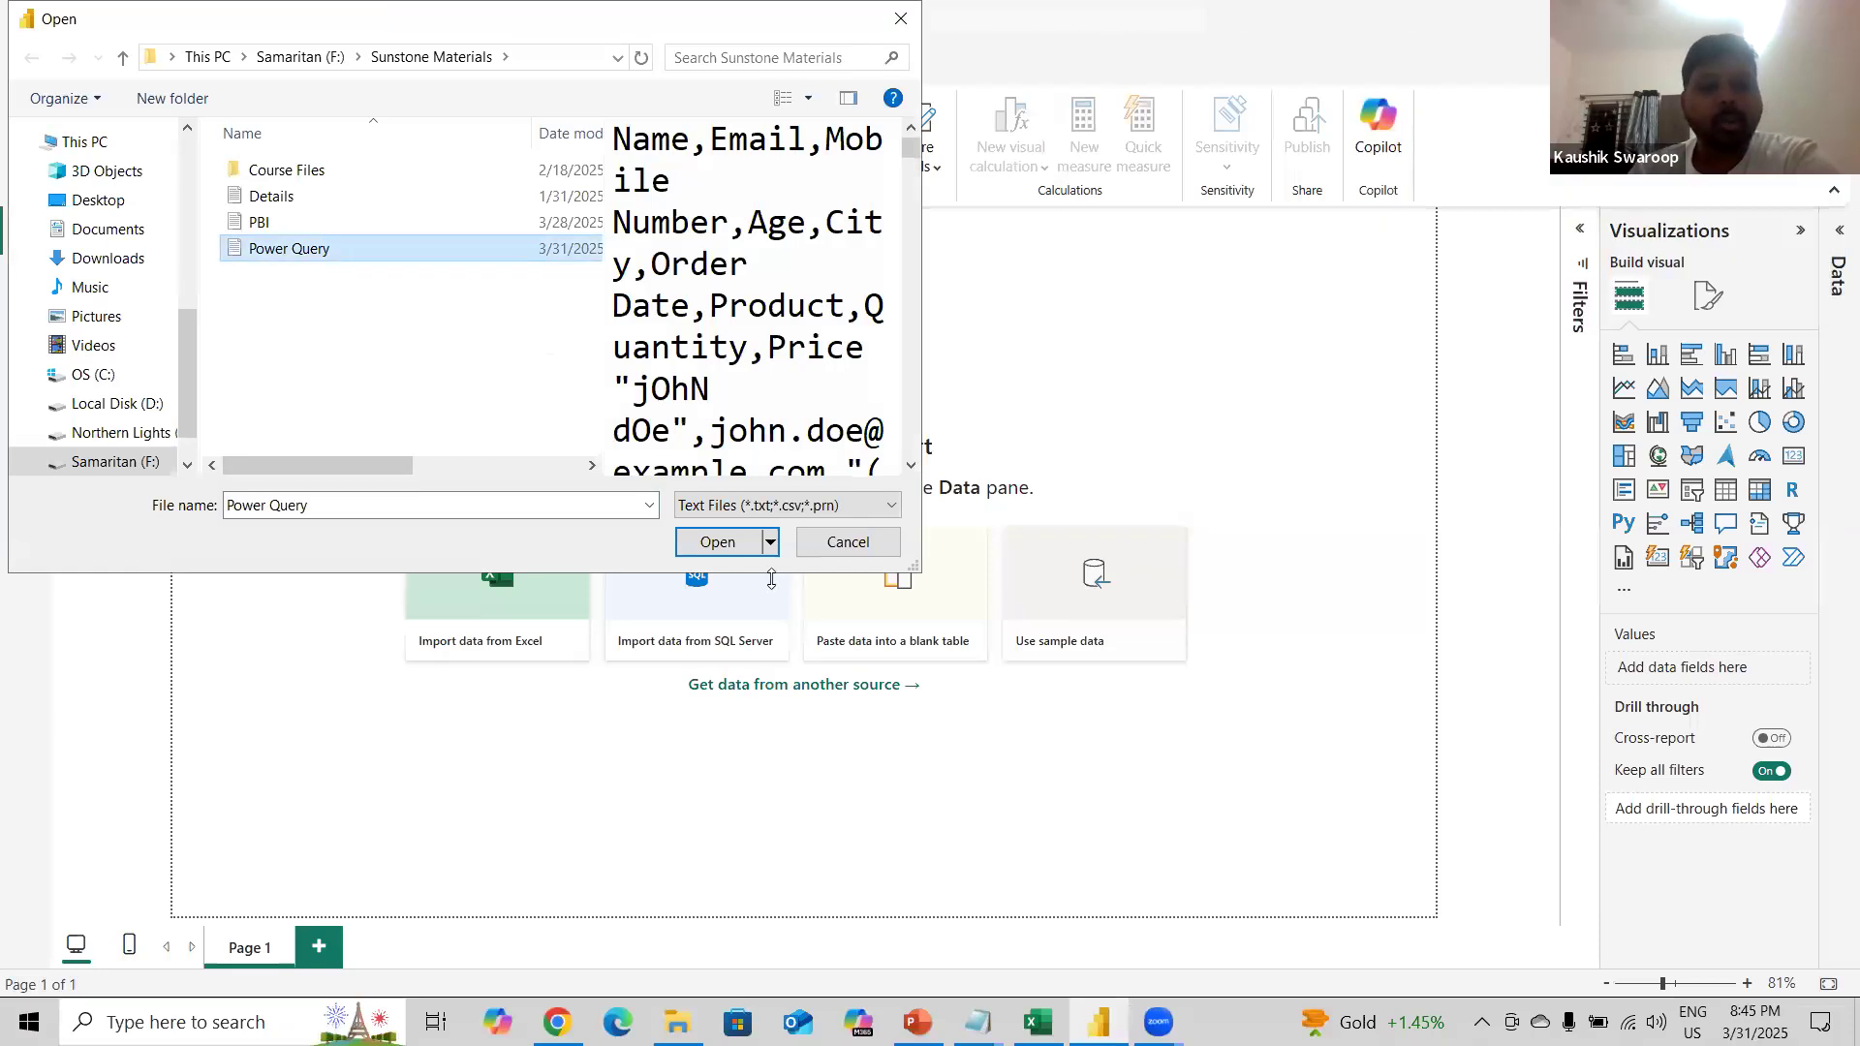
left_click(734, 544)
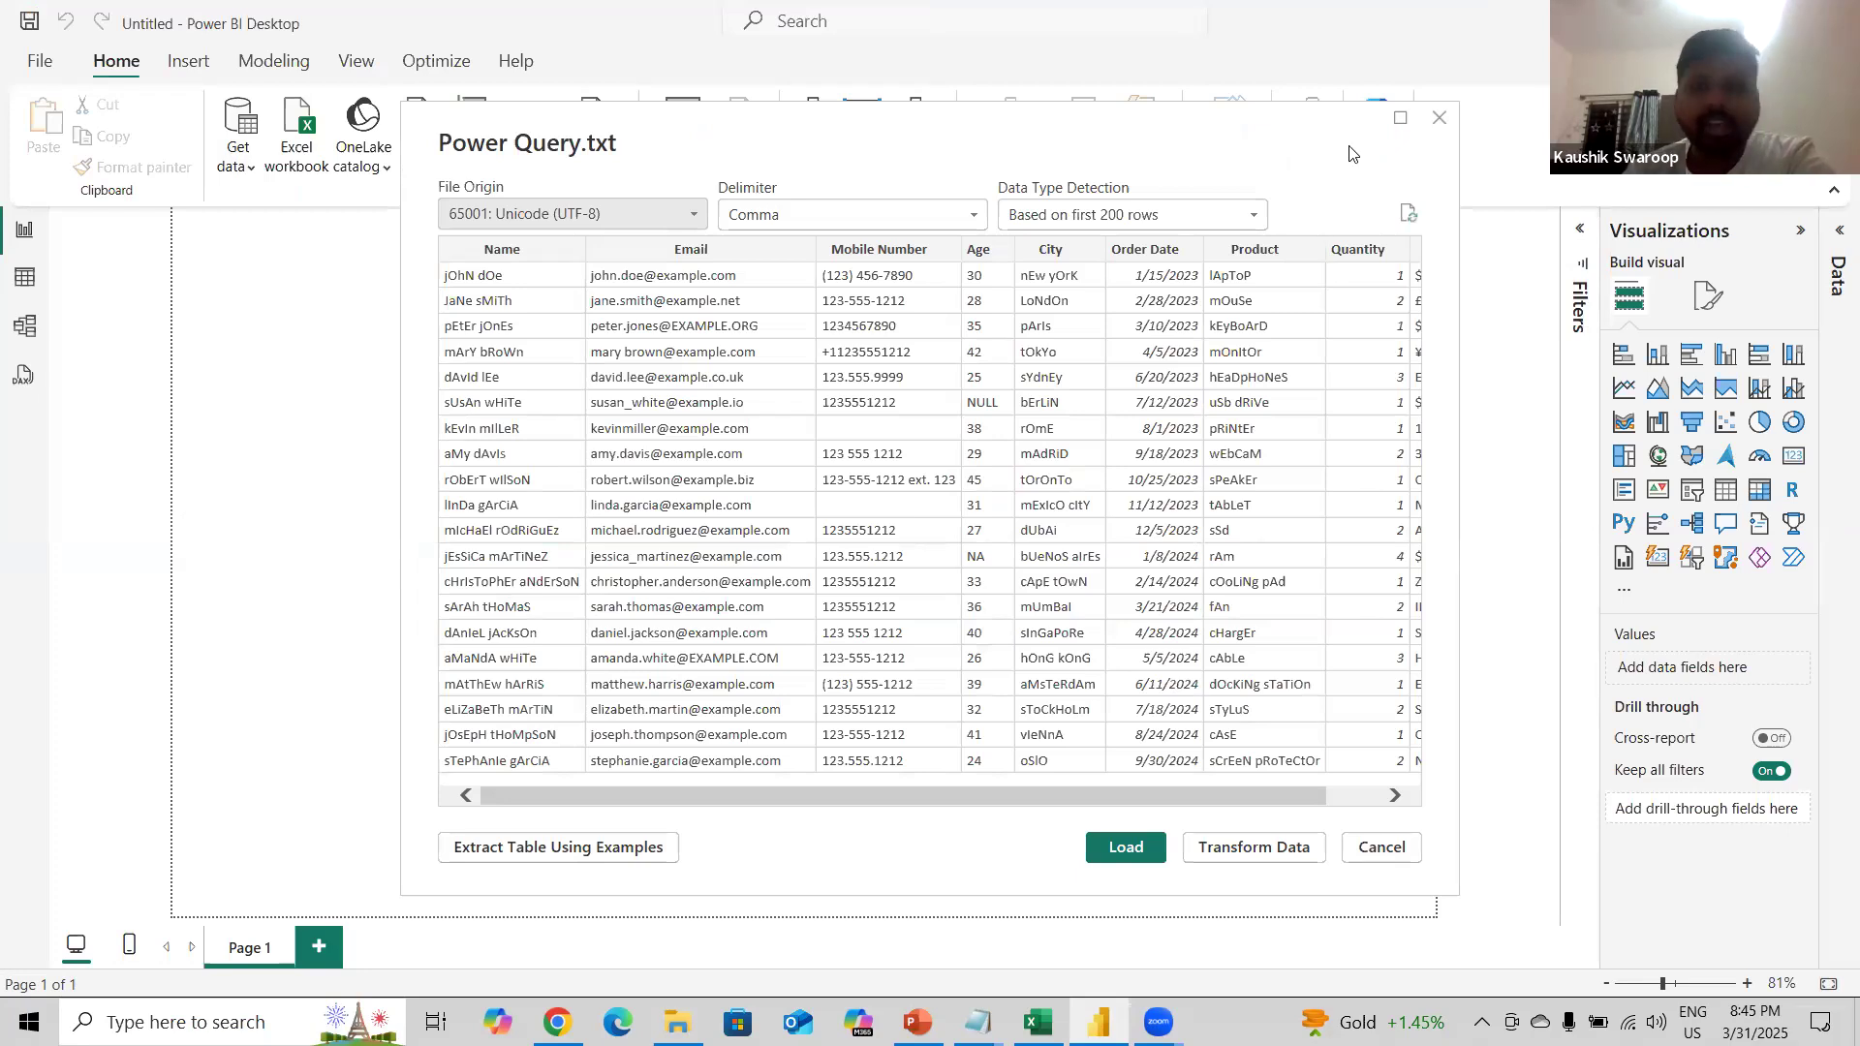
left_click(1374, 850)
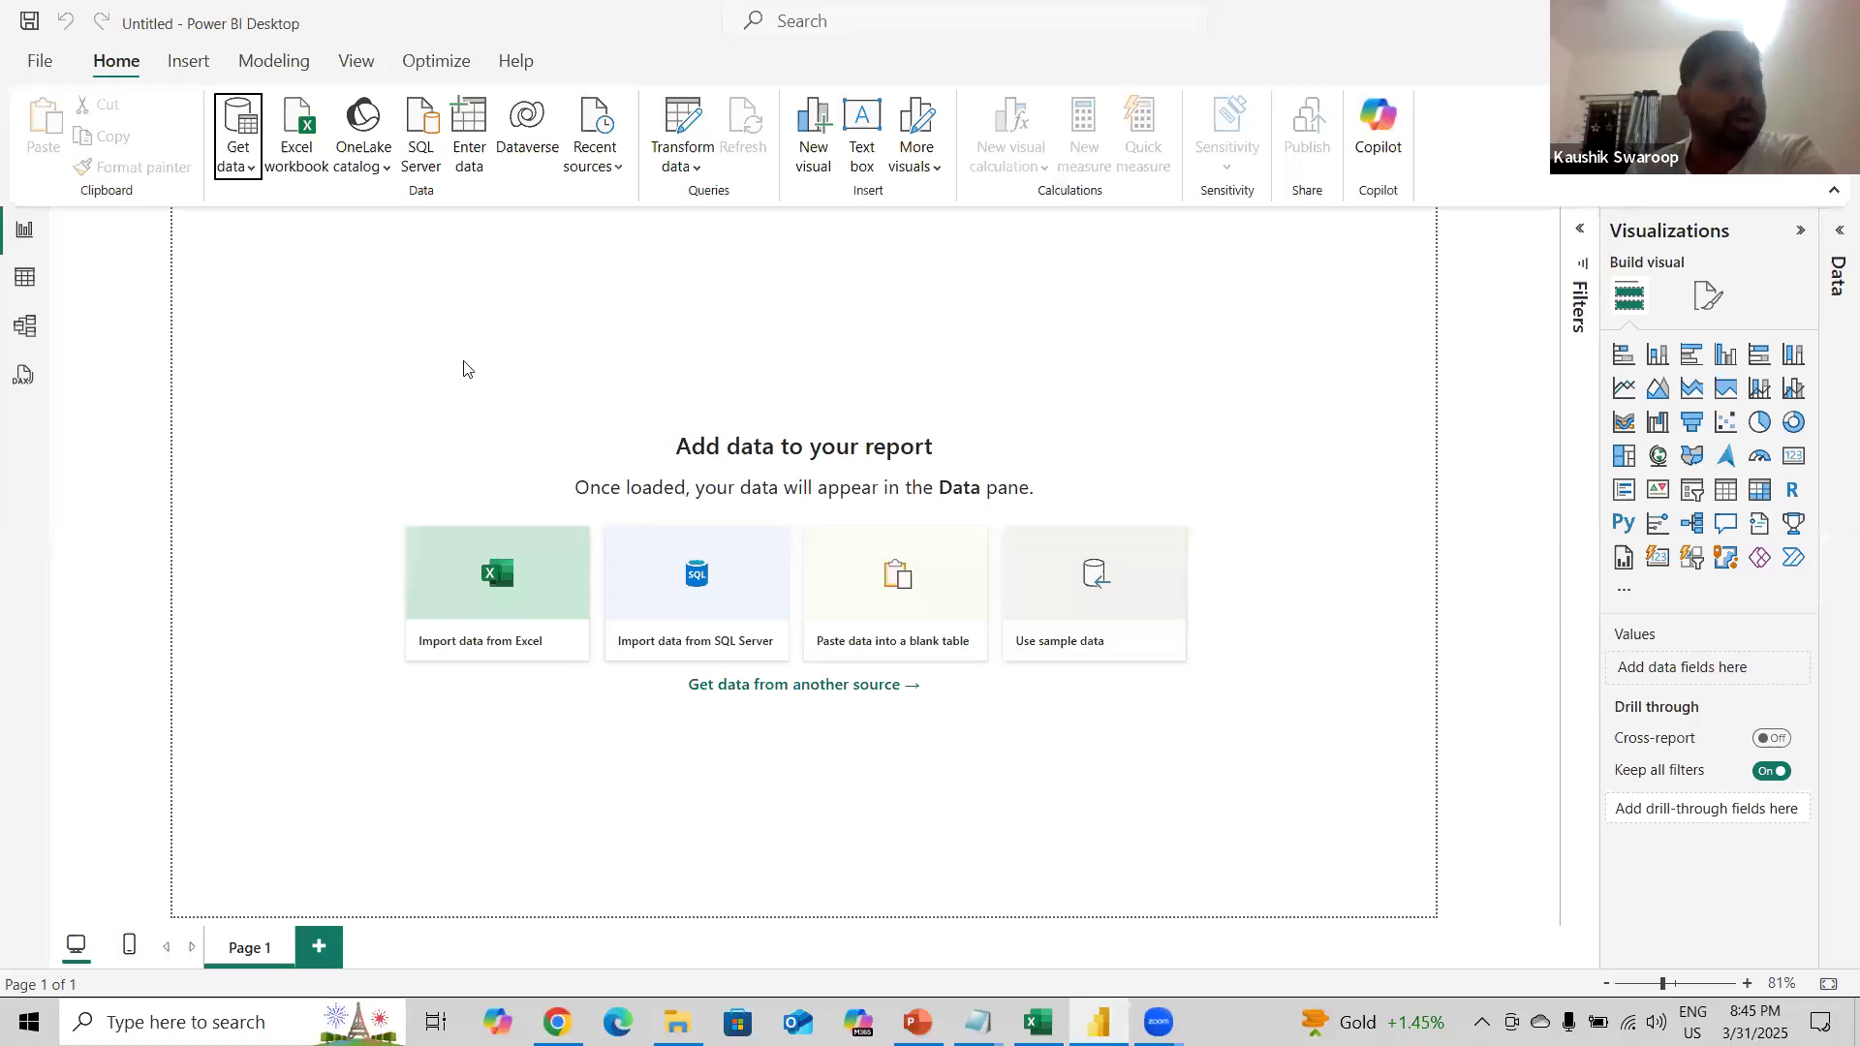
- Import the Power Query text file as a Text/CSV source and open it for data transformation
left_click(242, 174)
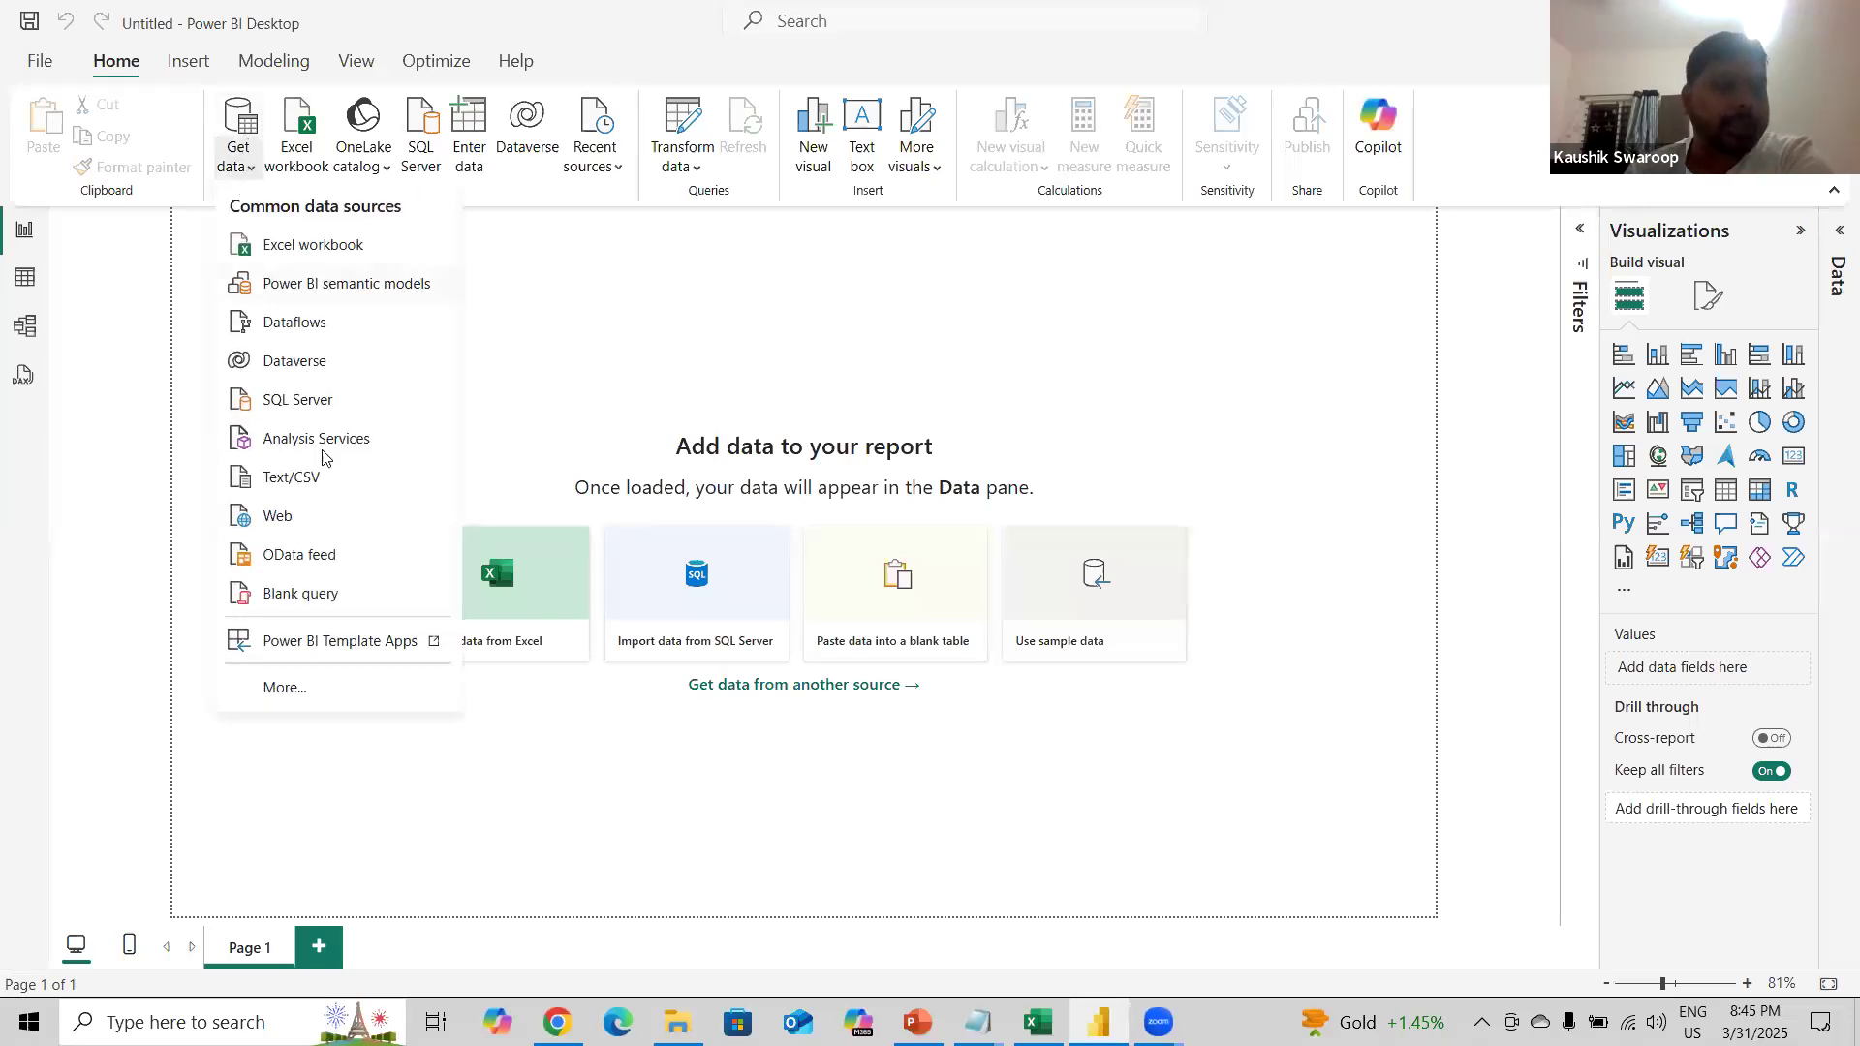
left_click(291, 475)
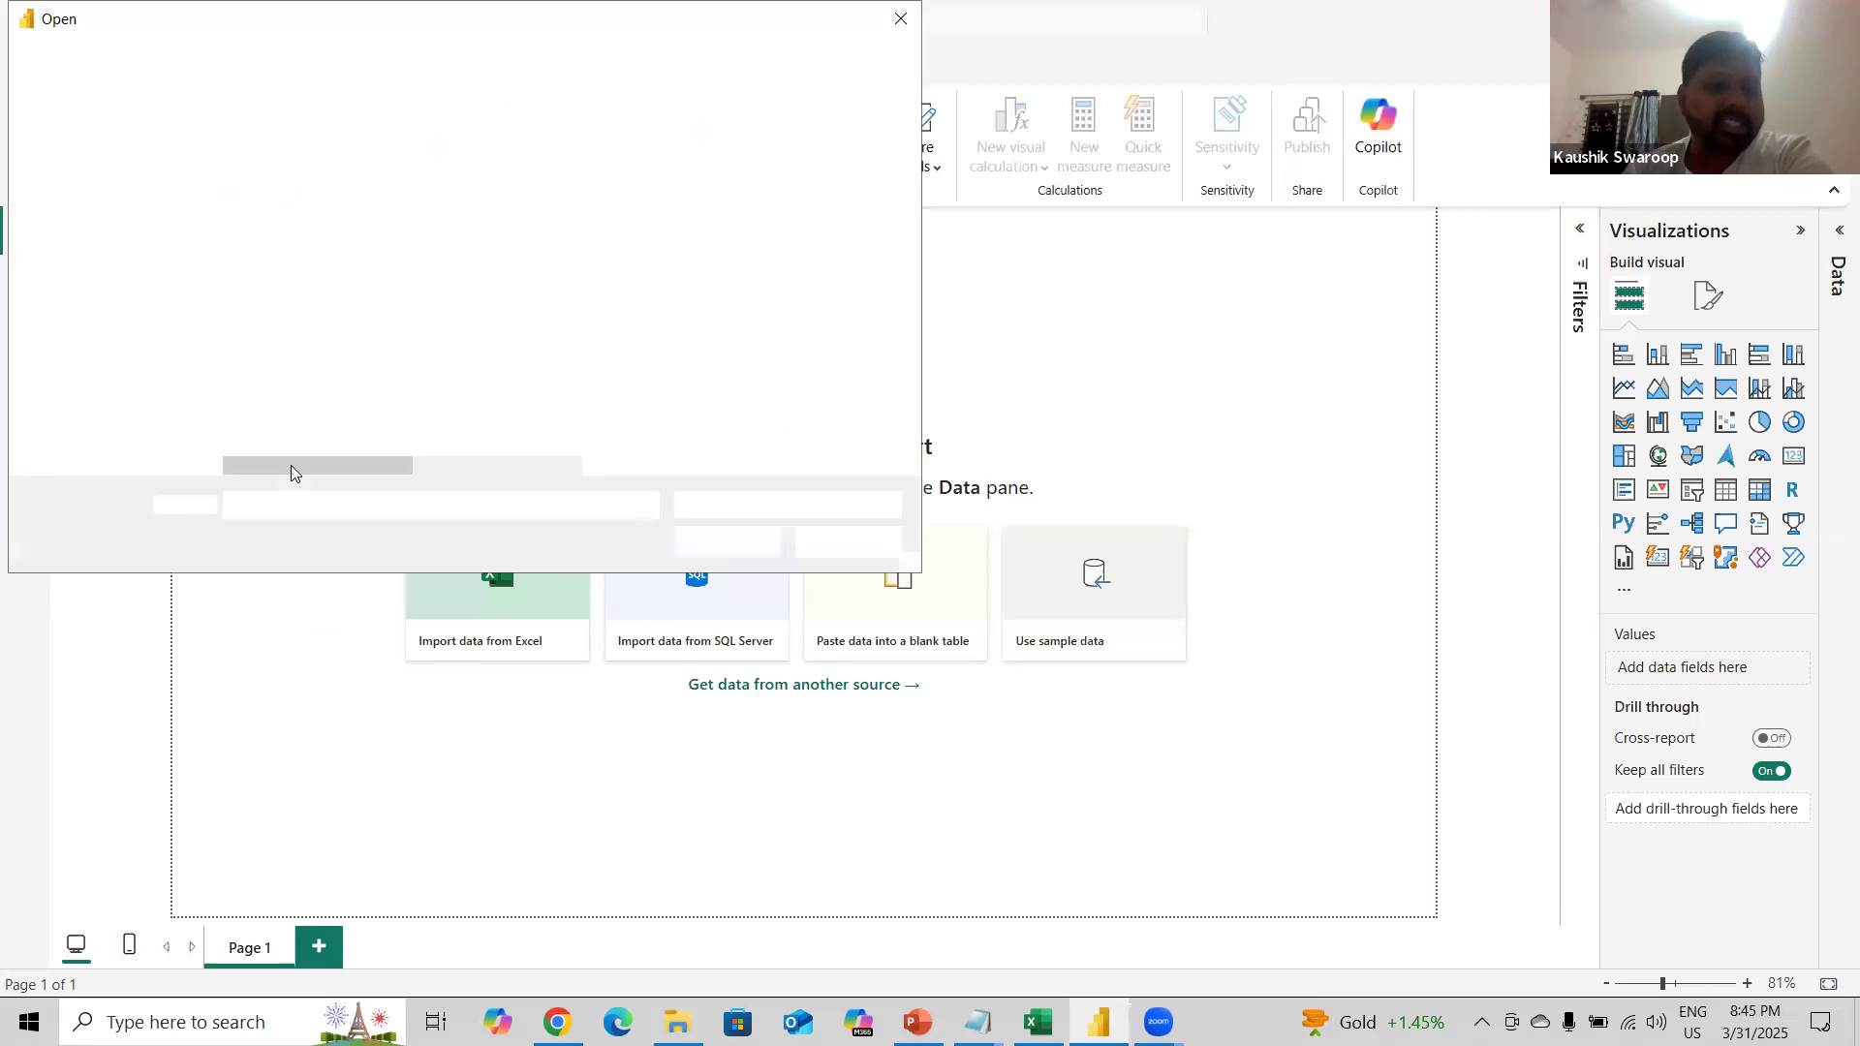
left_click(289, 249)
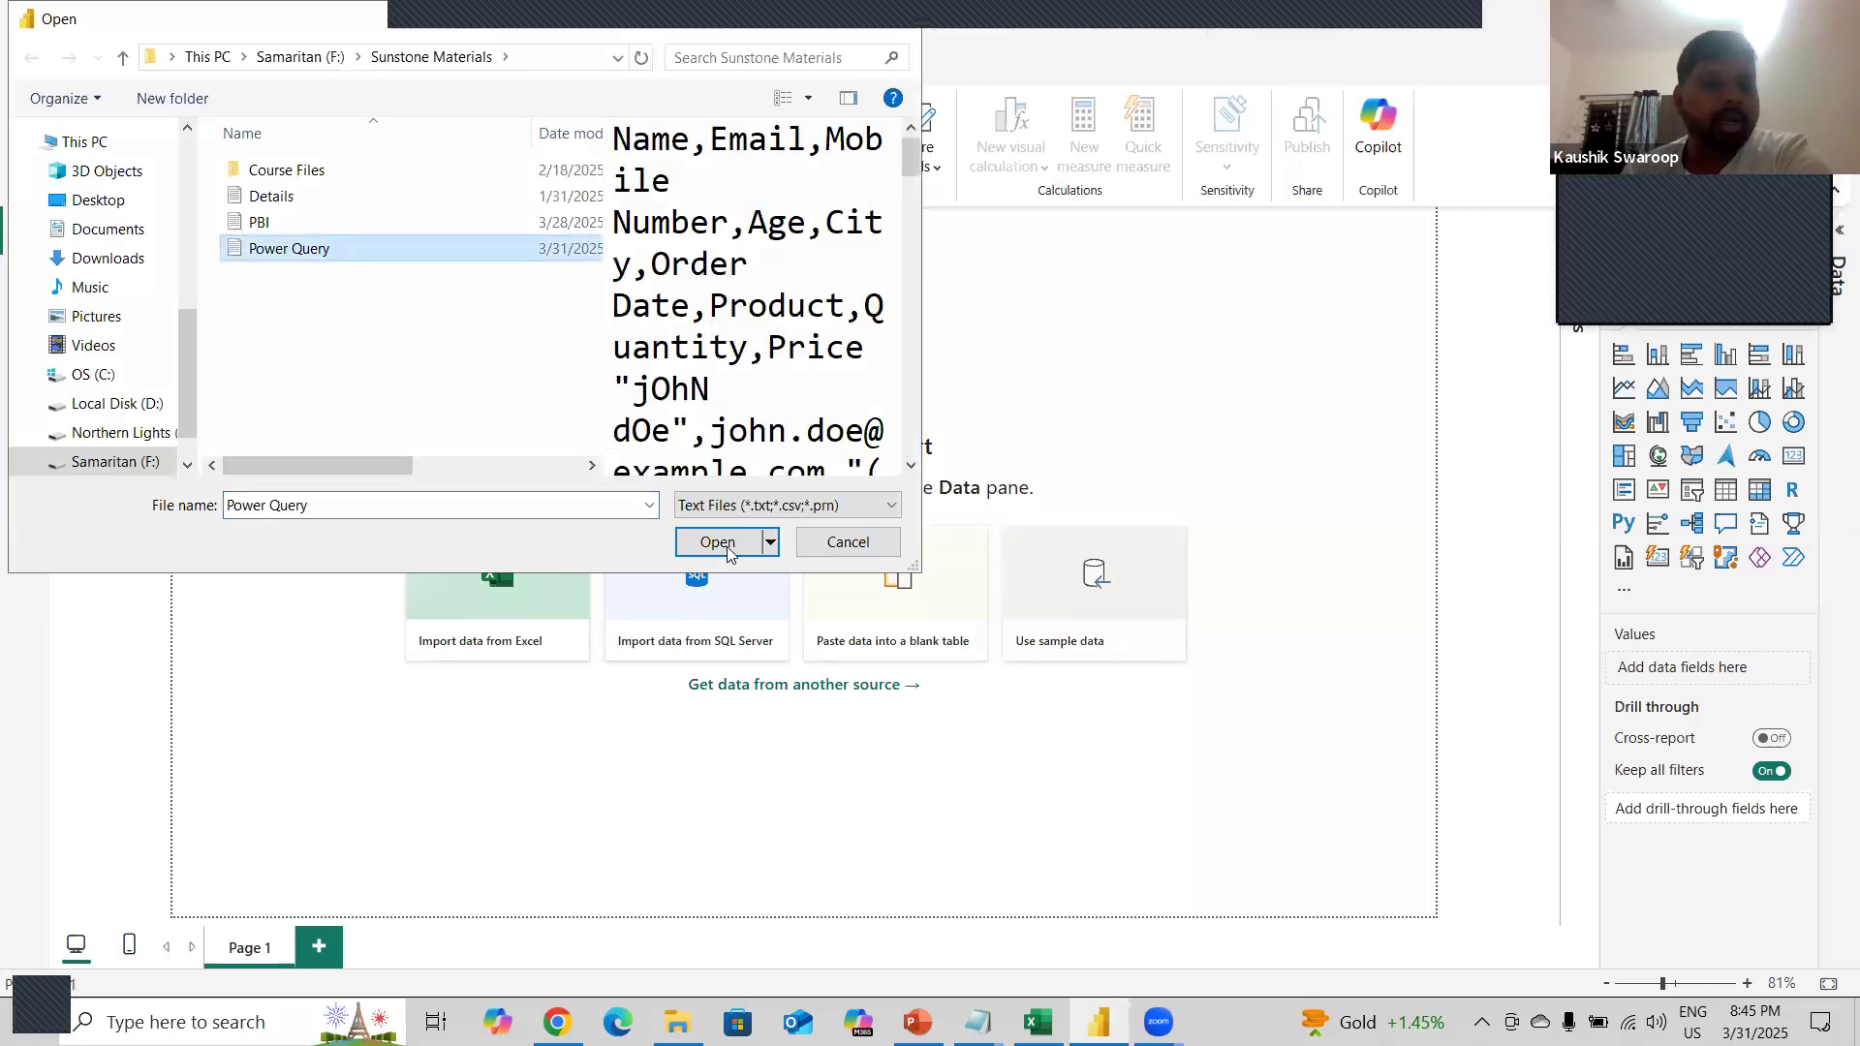
left_click(725, 548)
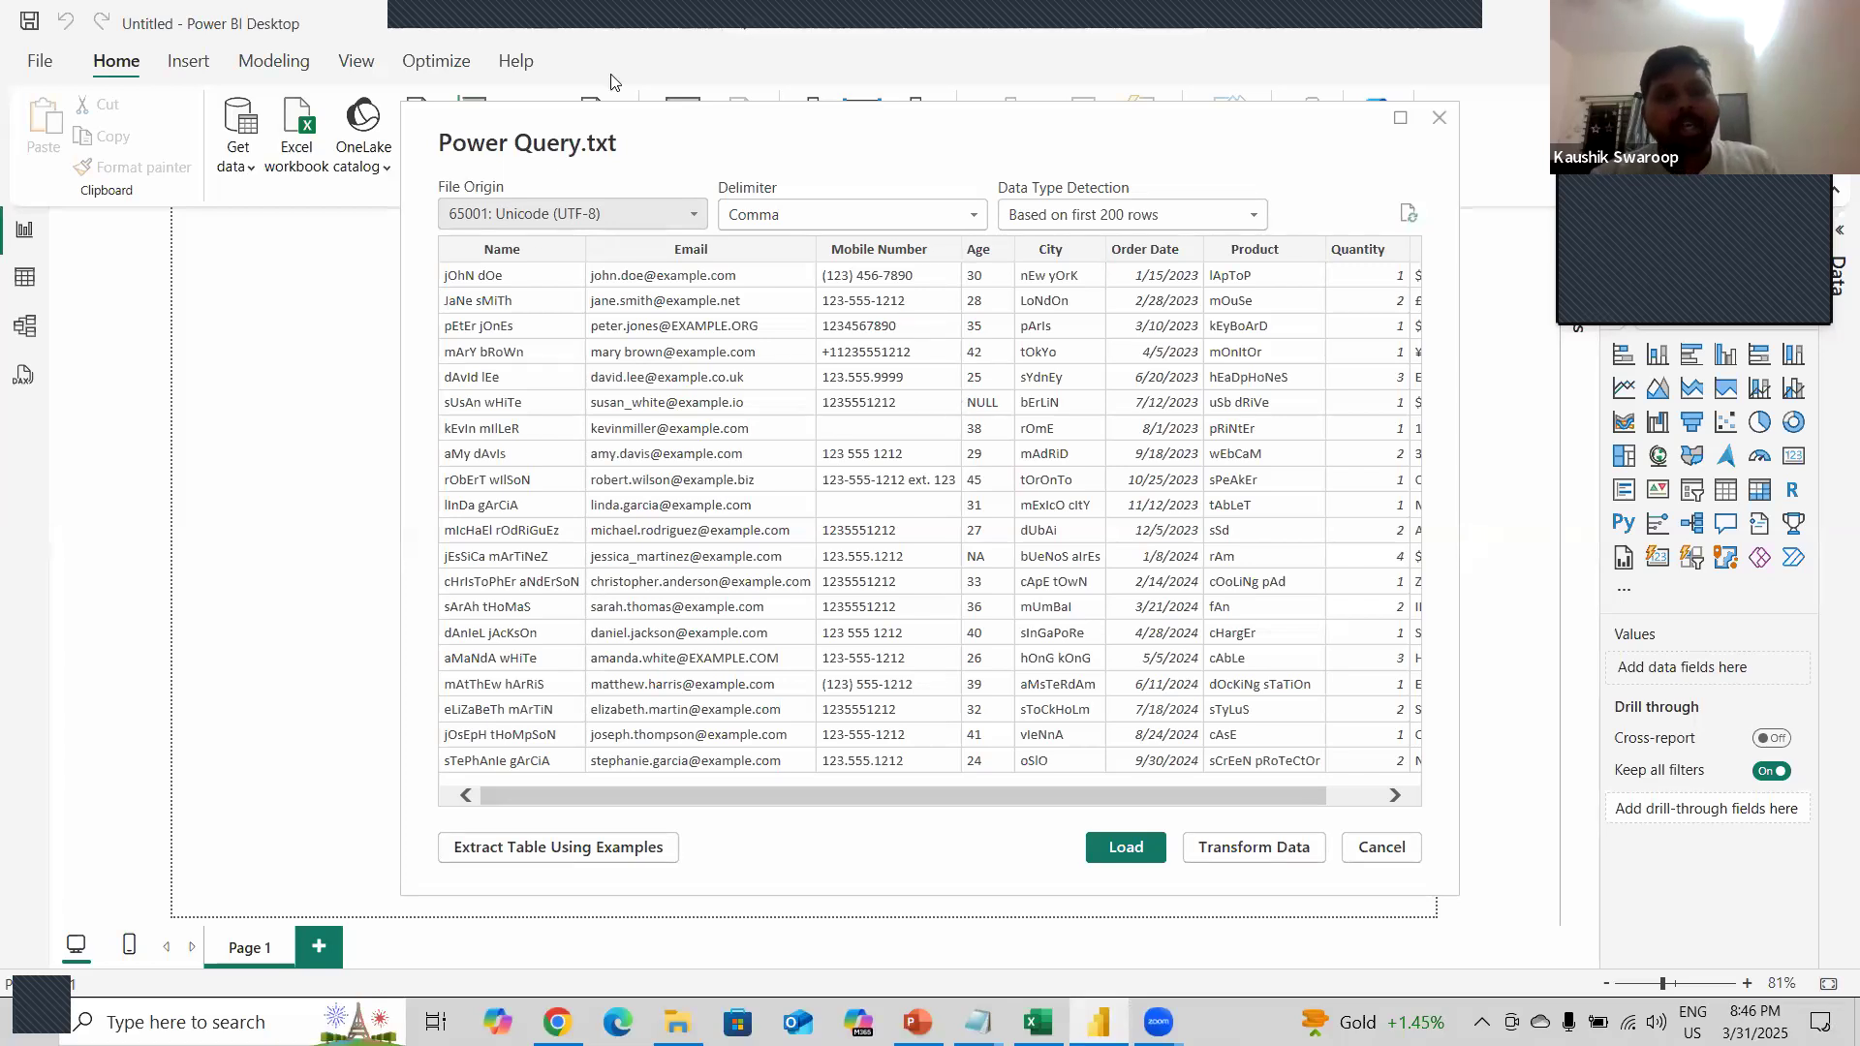
left_click(1235, 861)
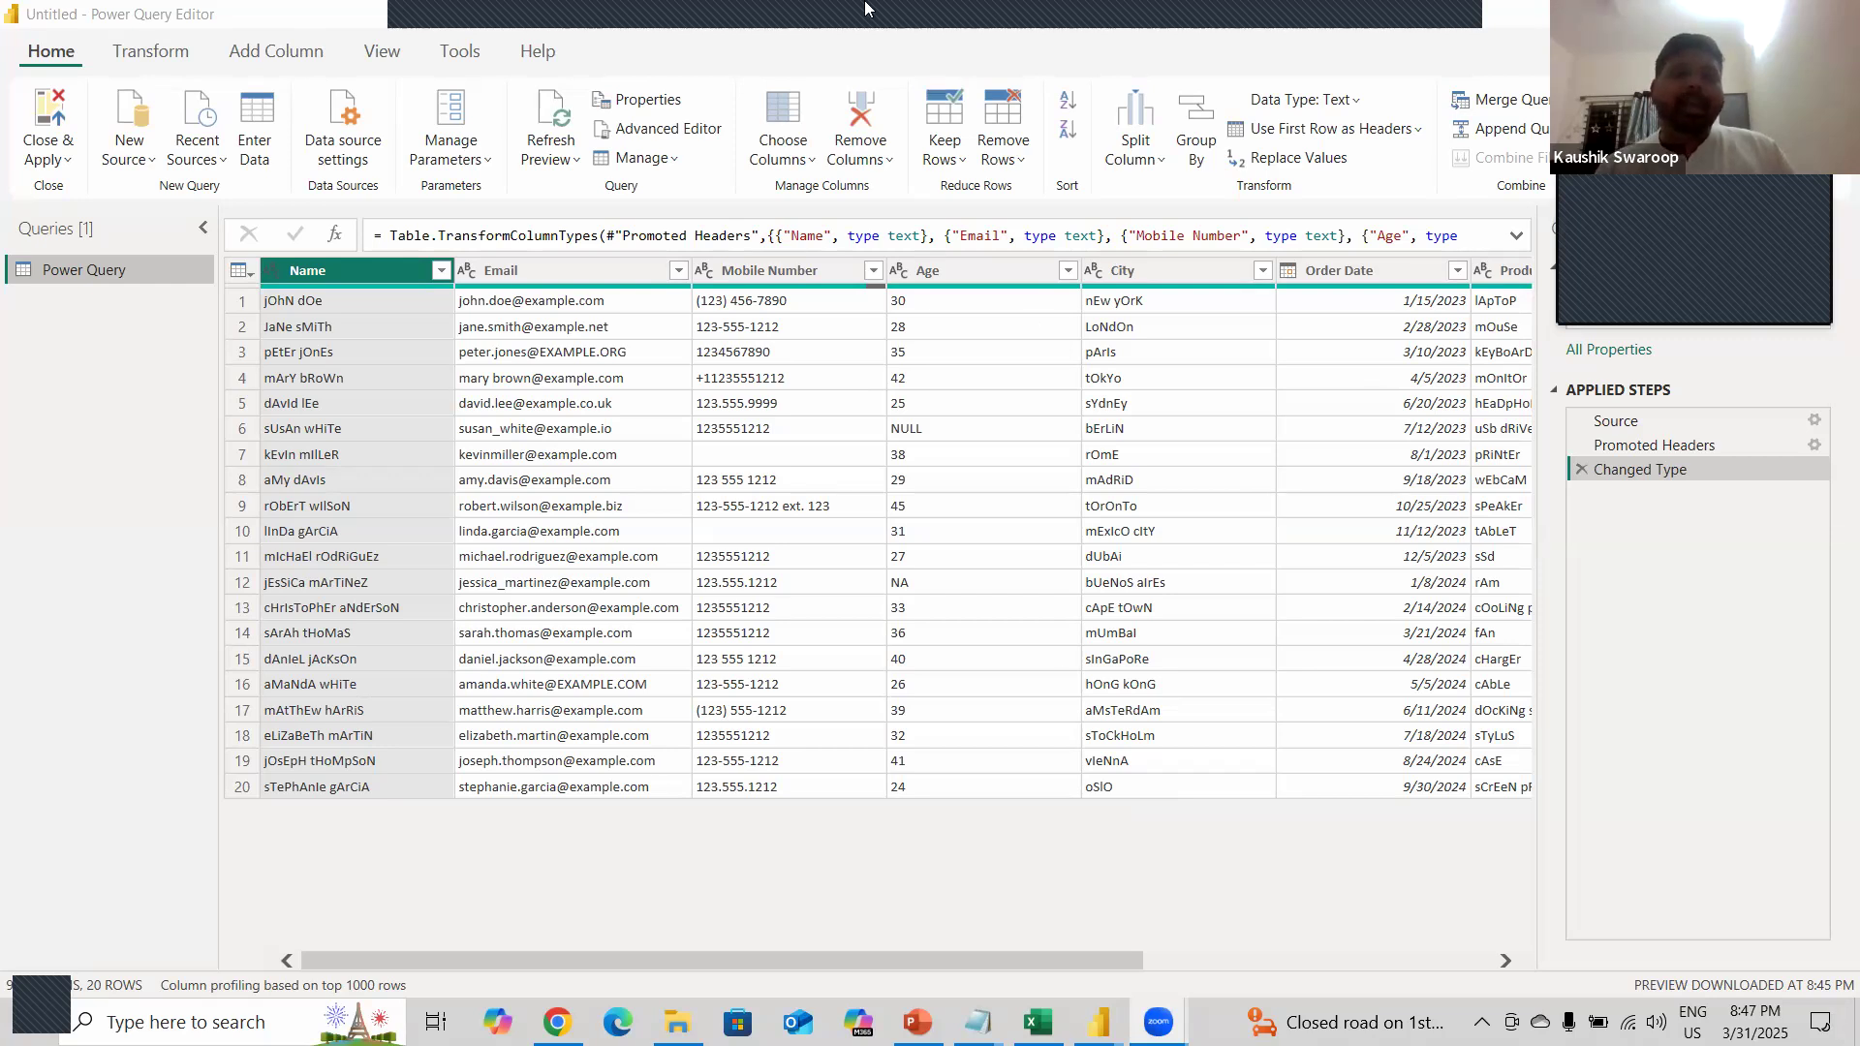
- Look over the imported table's columns from Name through Price
mouse_move(783, 30)
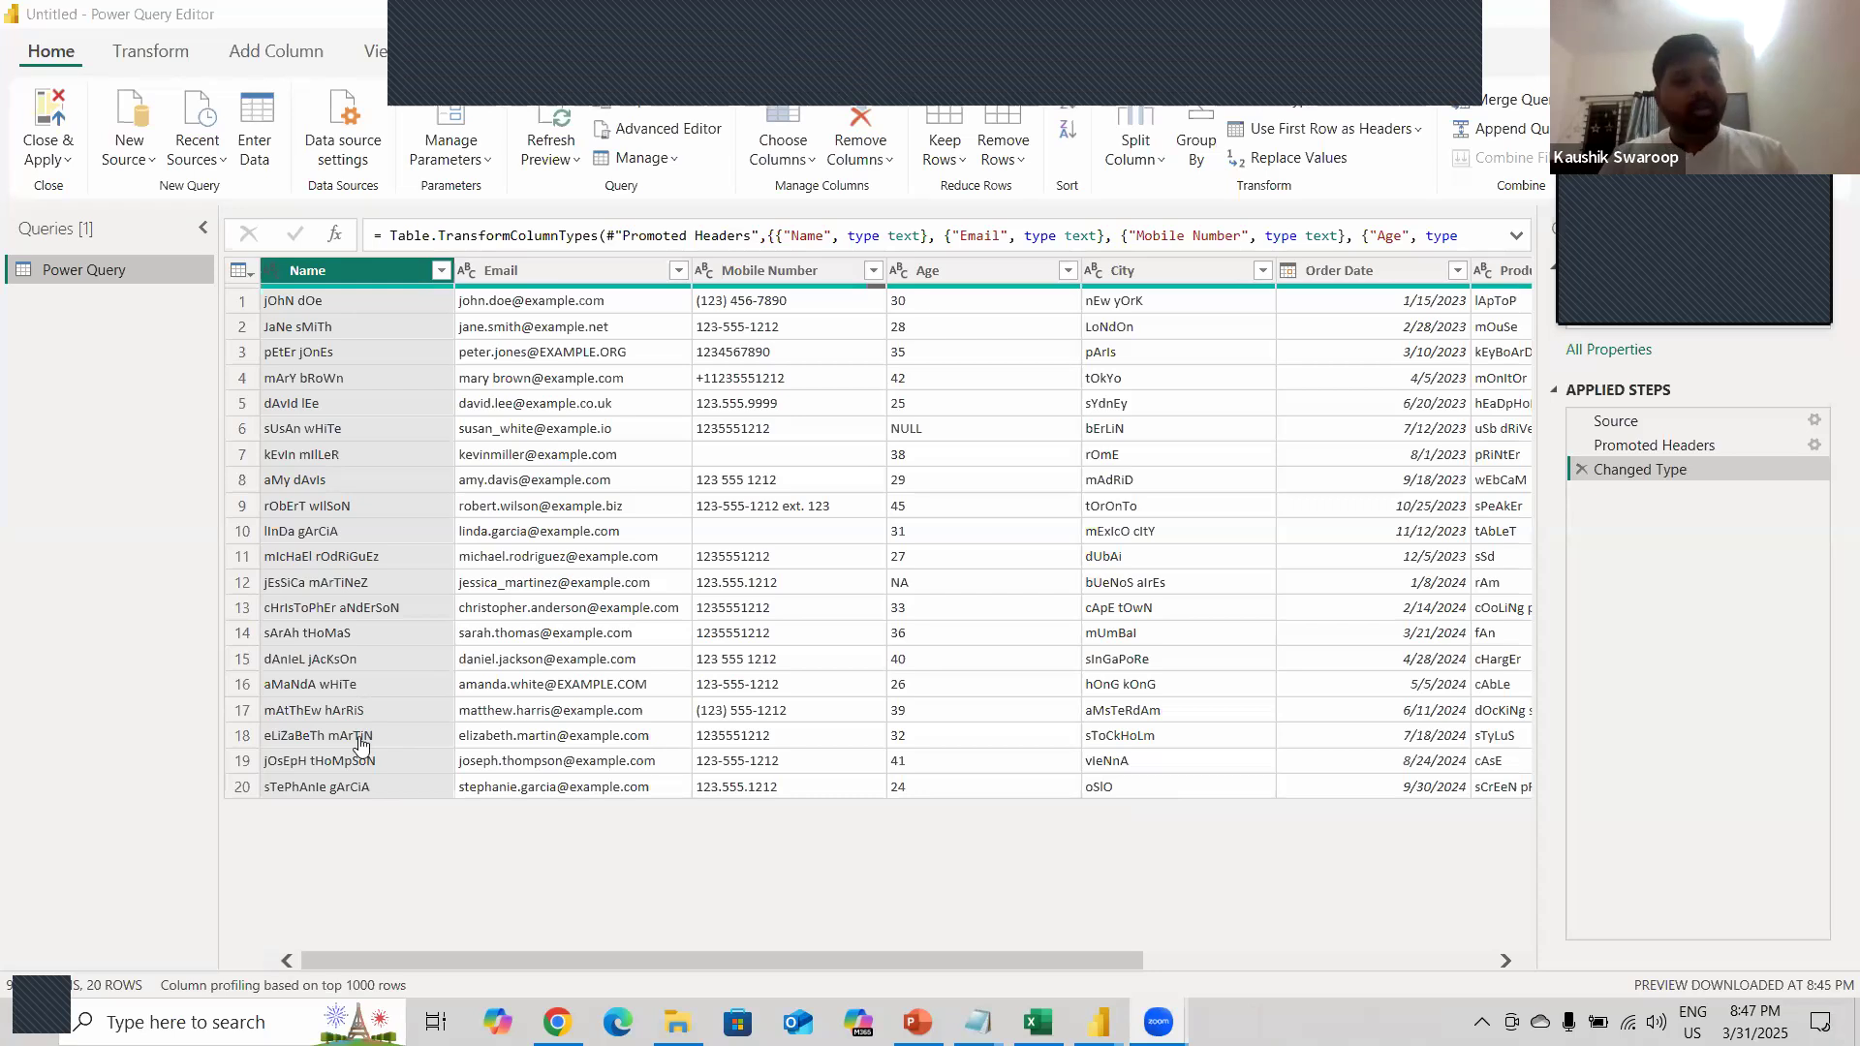
left_click(215, 820)
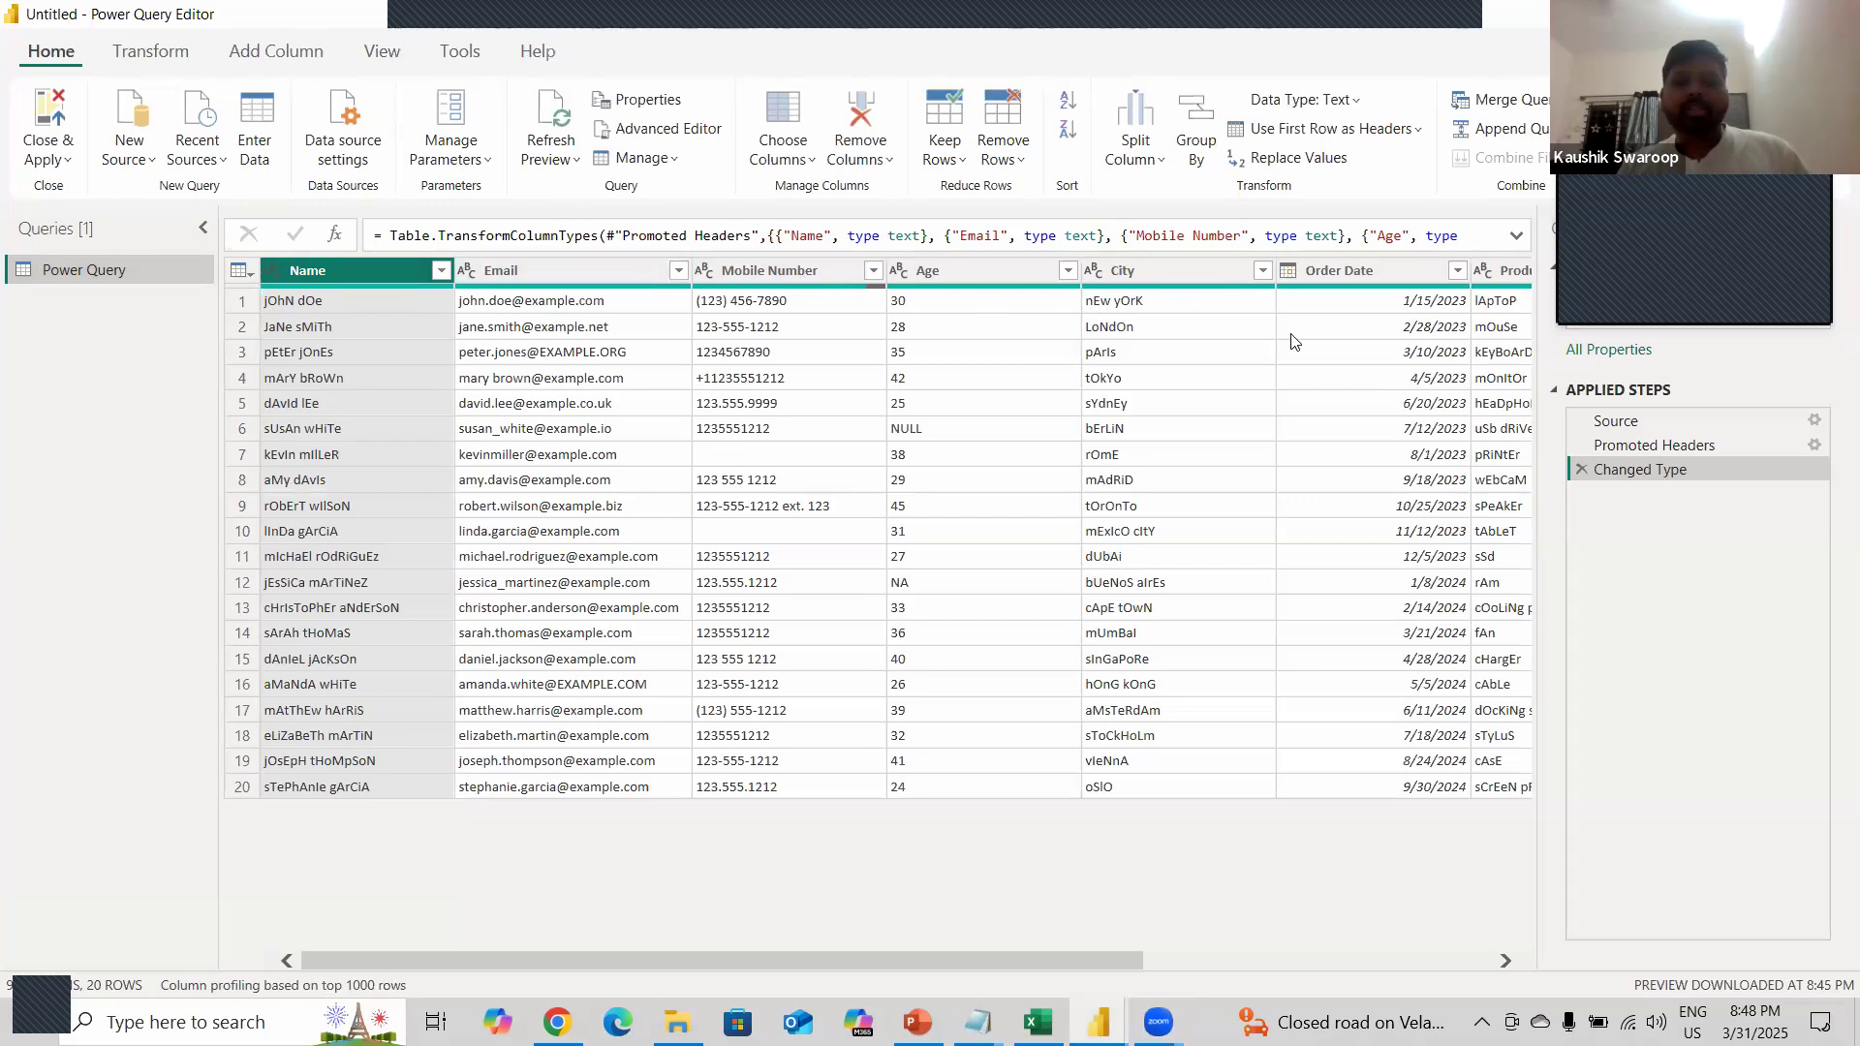
scroll(1288, 339, "right", 5)
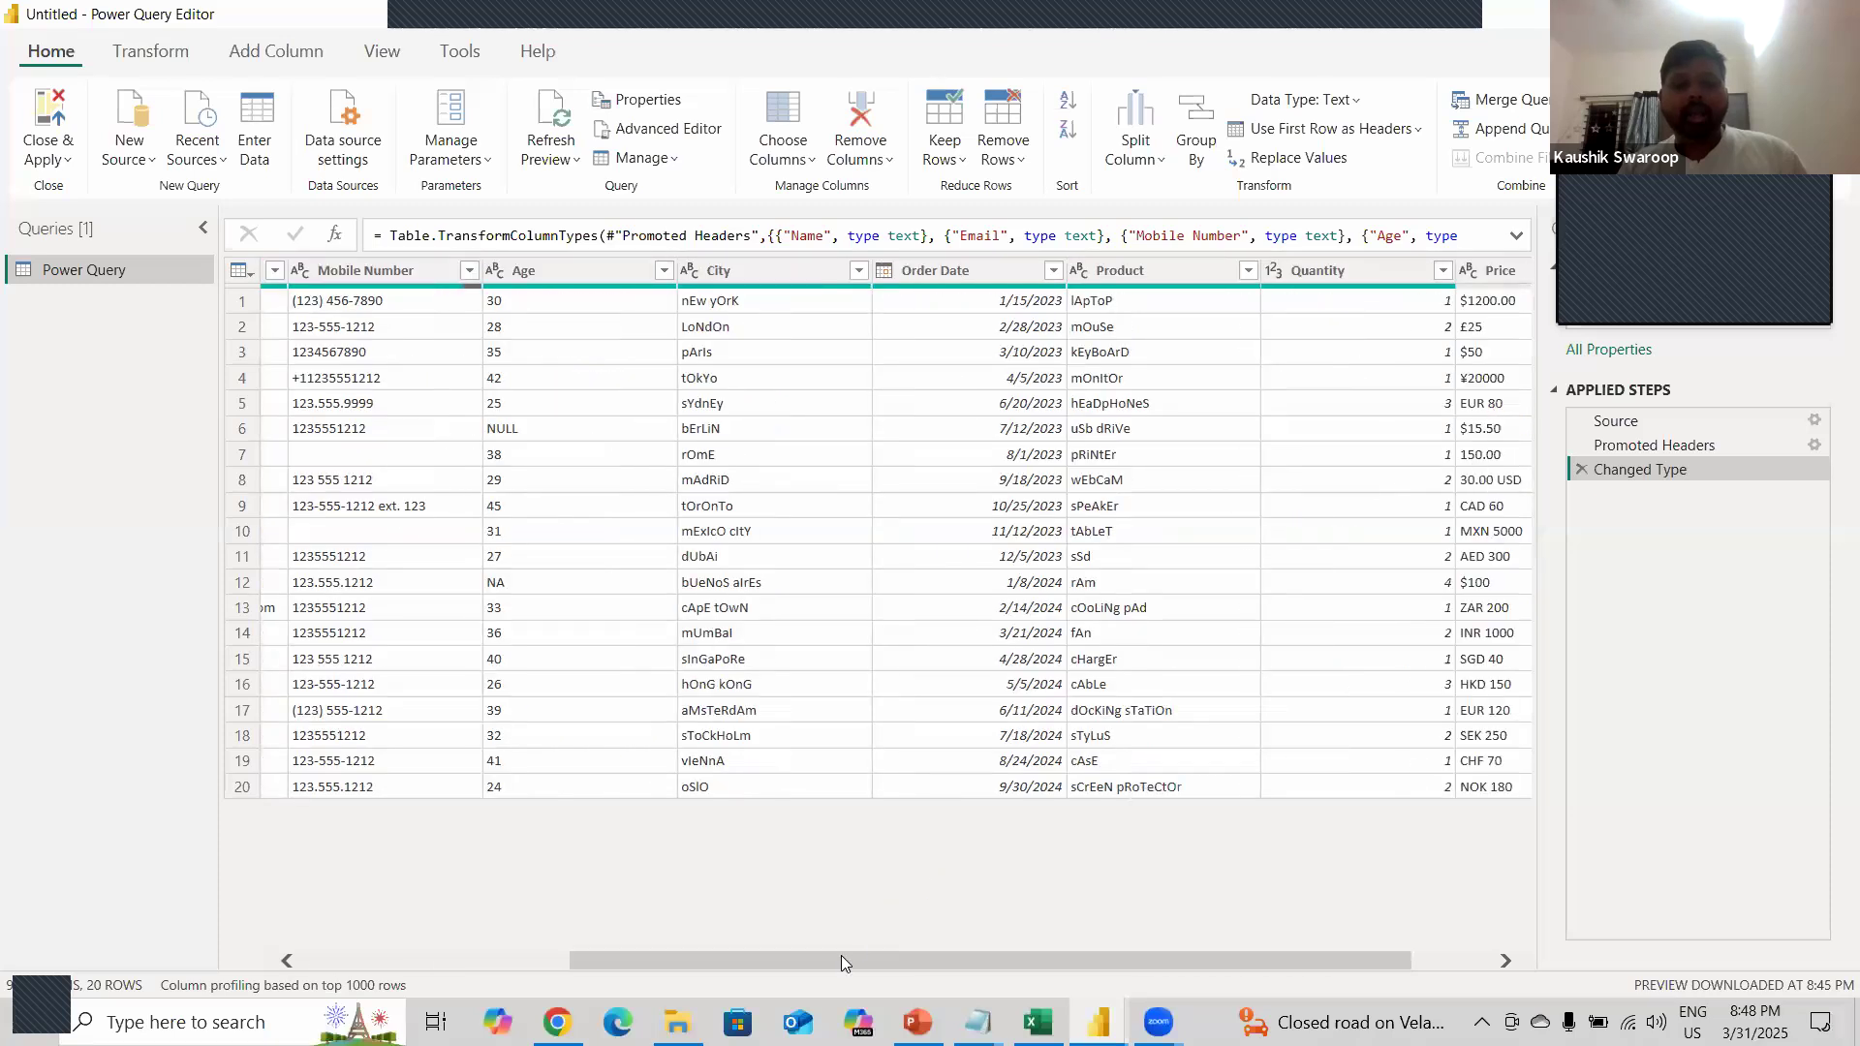
left_click_drag(841, 955, 1013, 932)
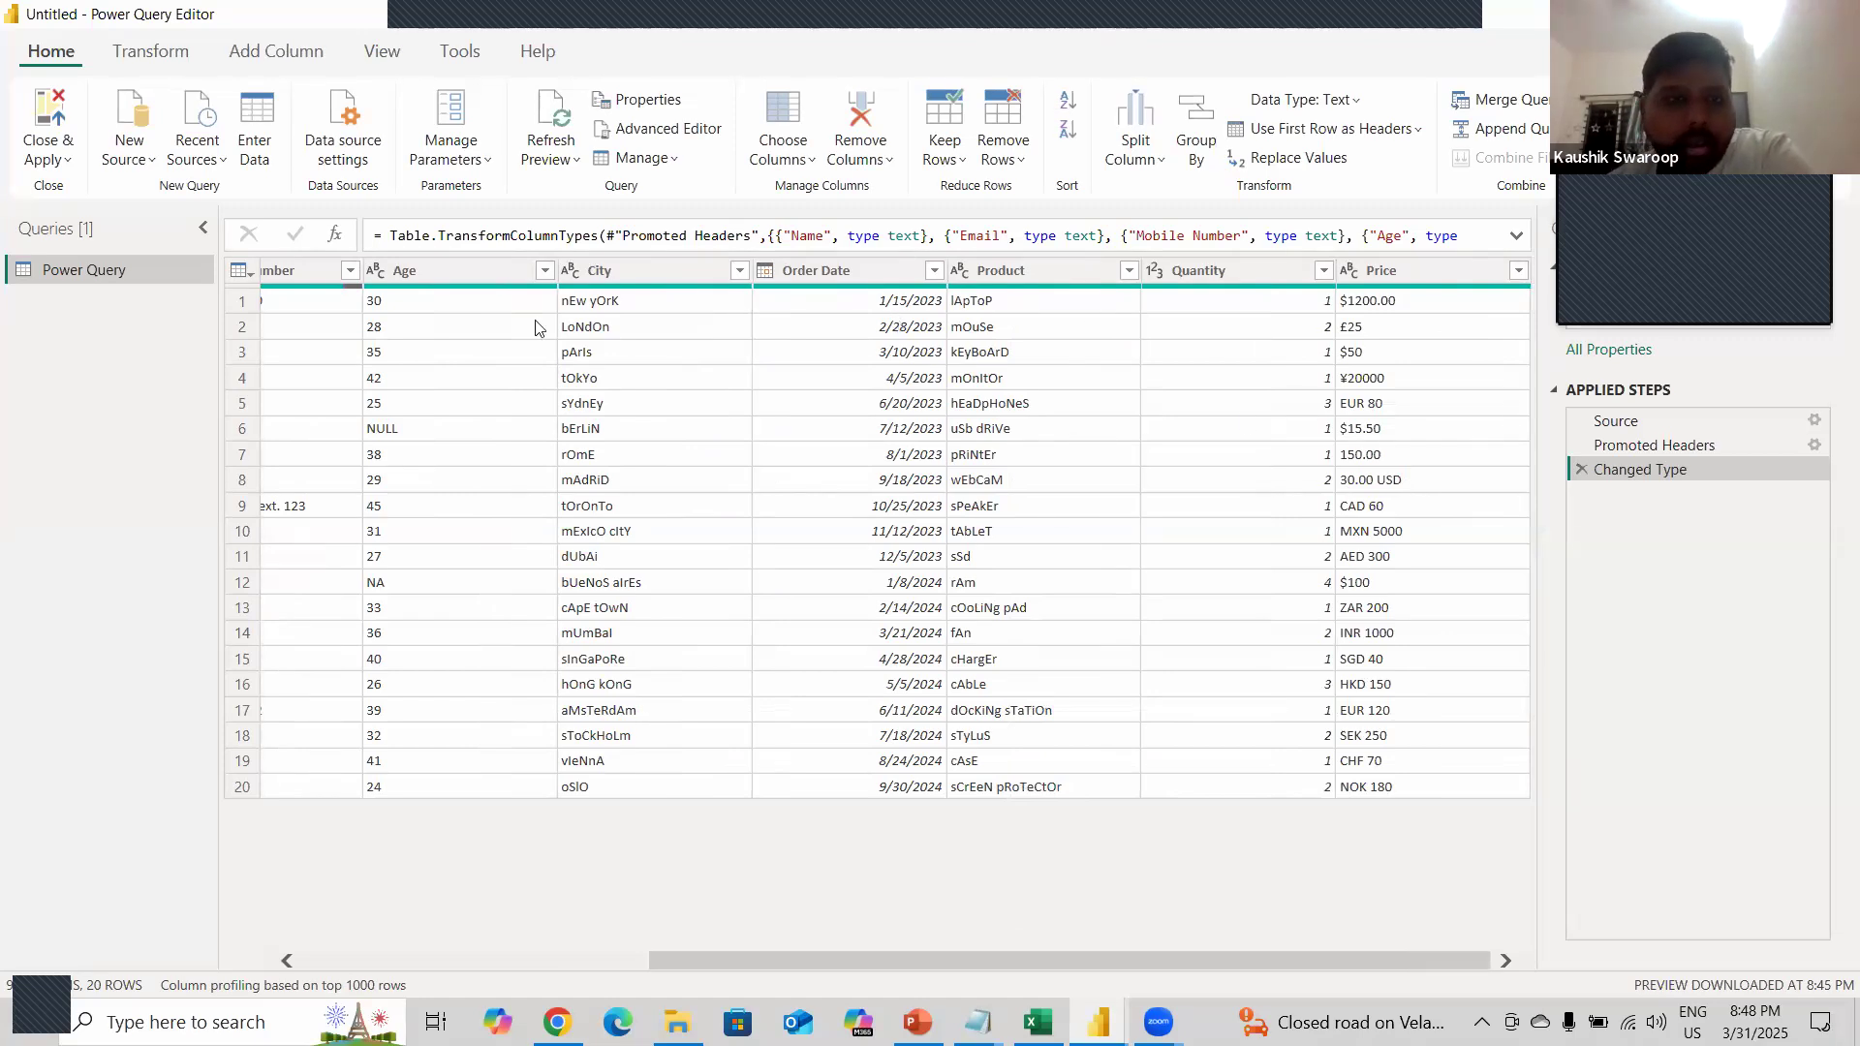
left_click_drag(745, 965, 401, 964)
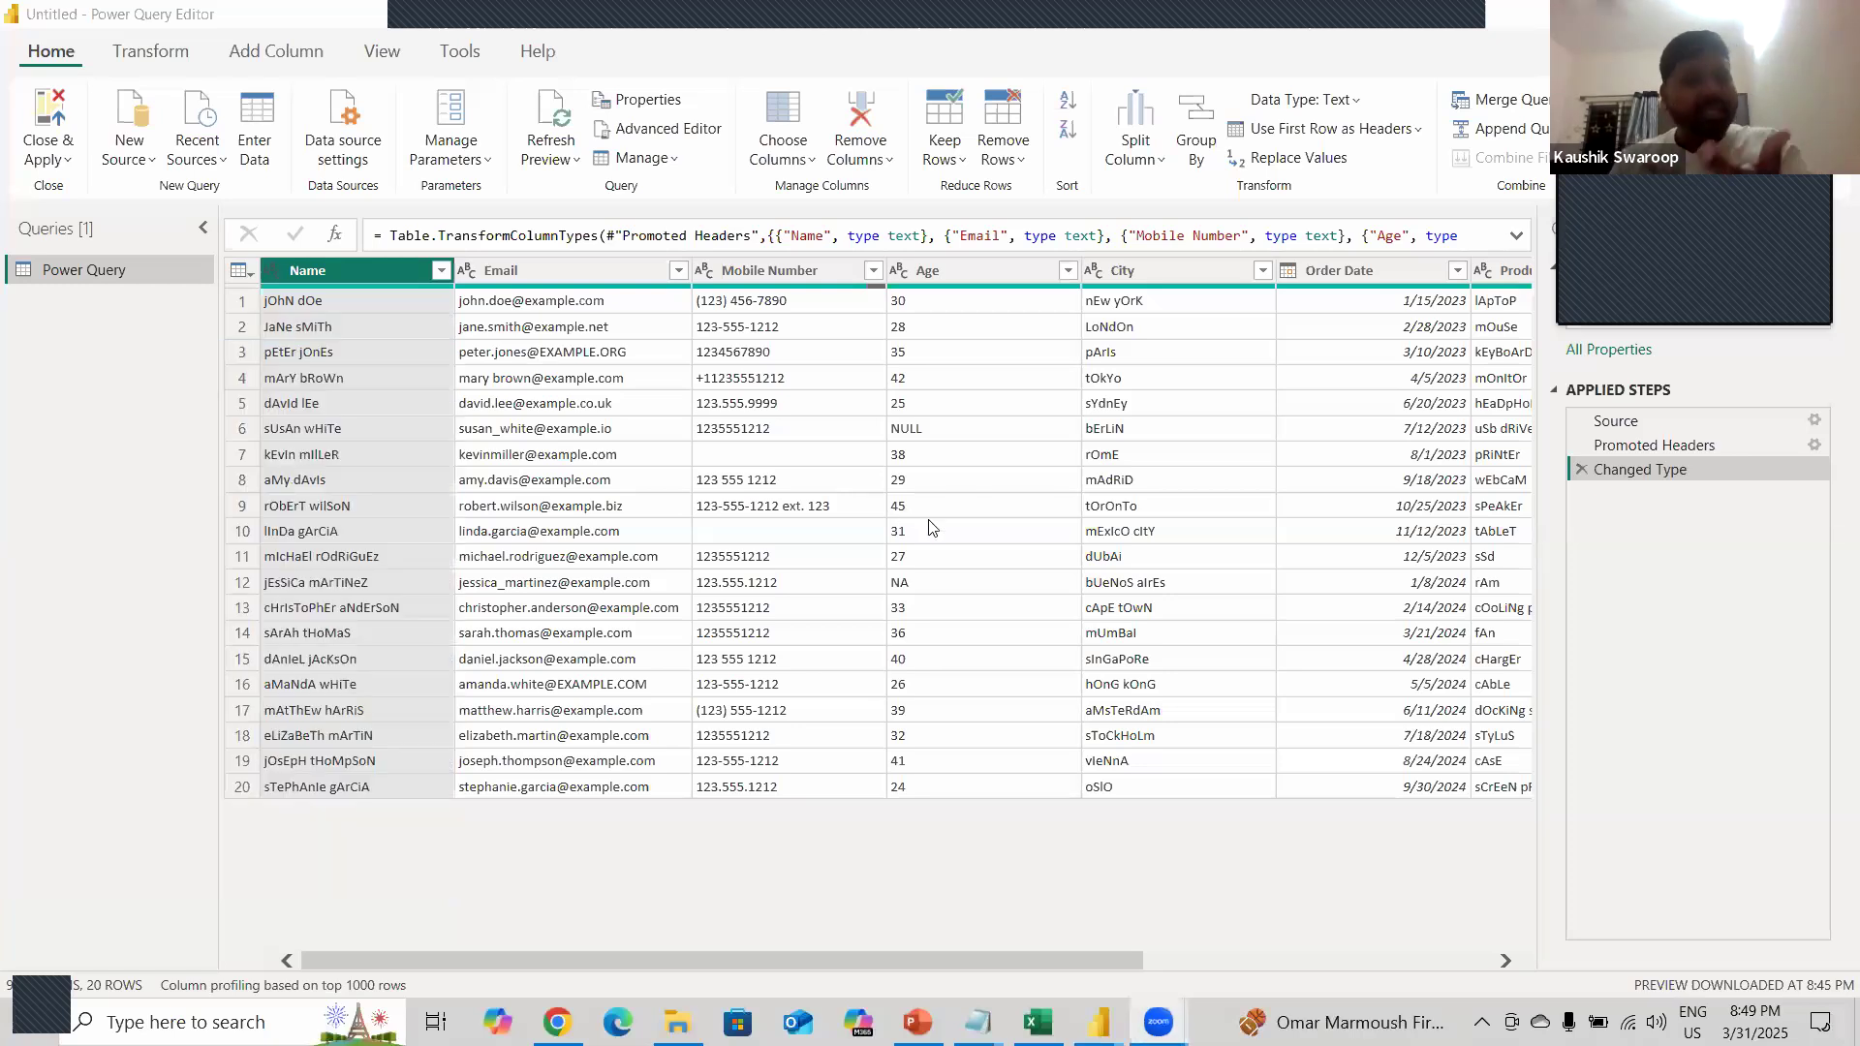
- Try removing the Mobile Number column twice, deleting the Removed Columns applied step each time
left_click(774, 272)
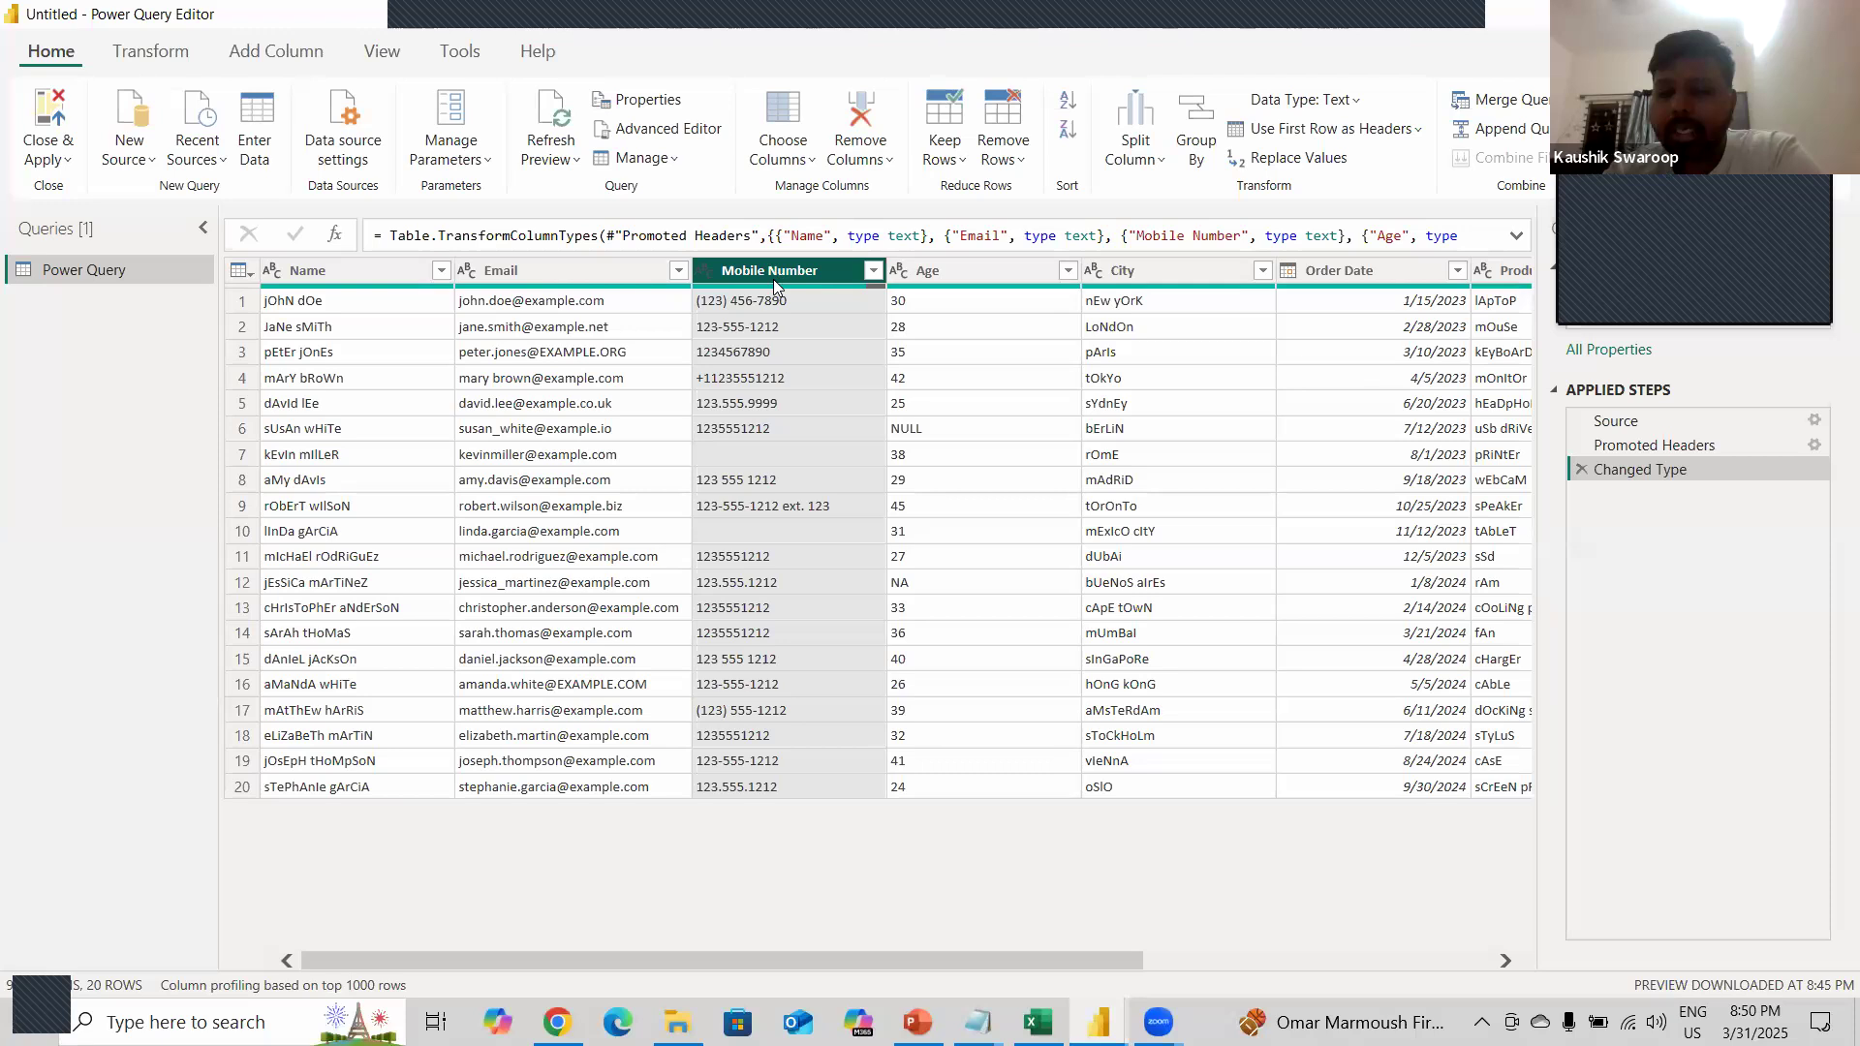
key("Delete")
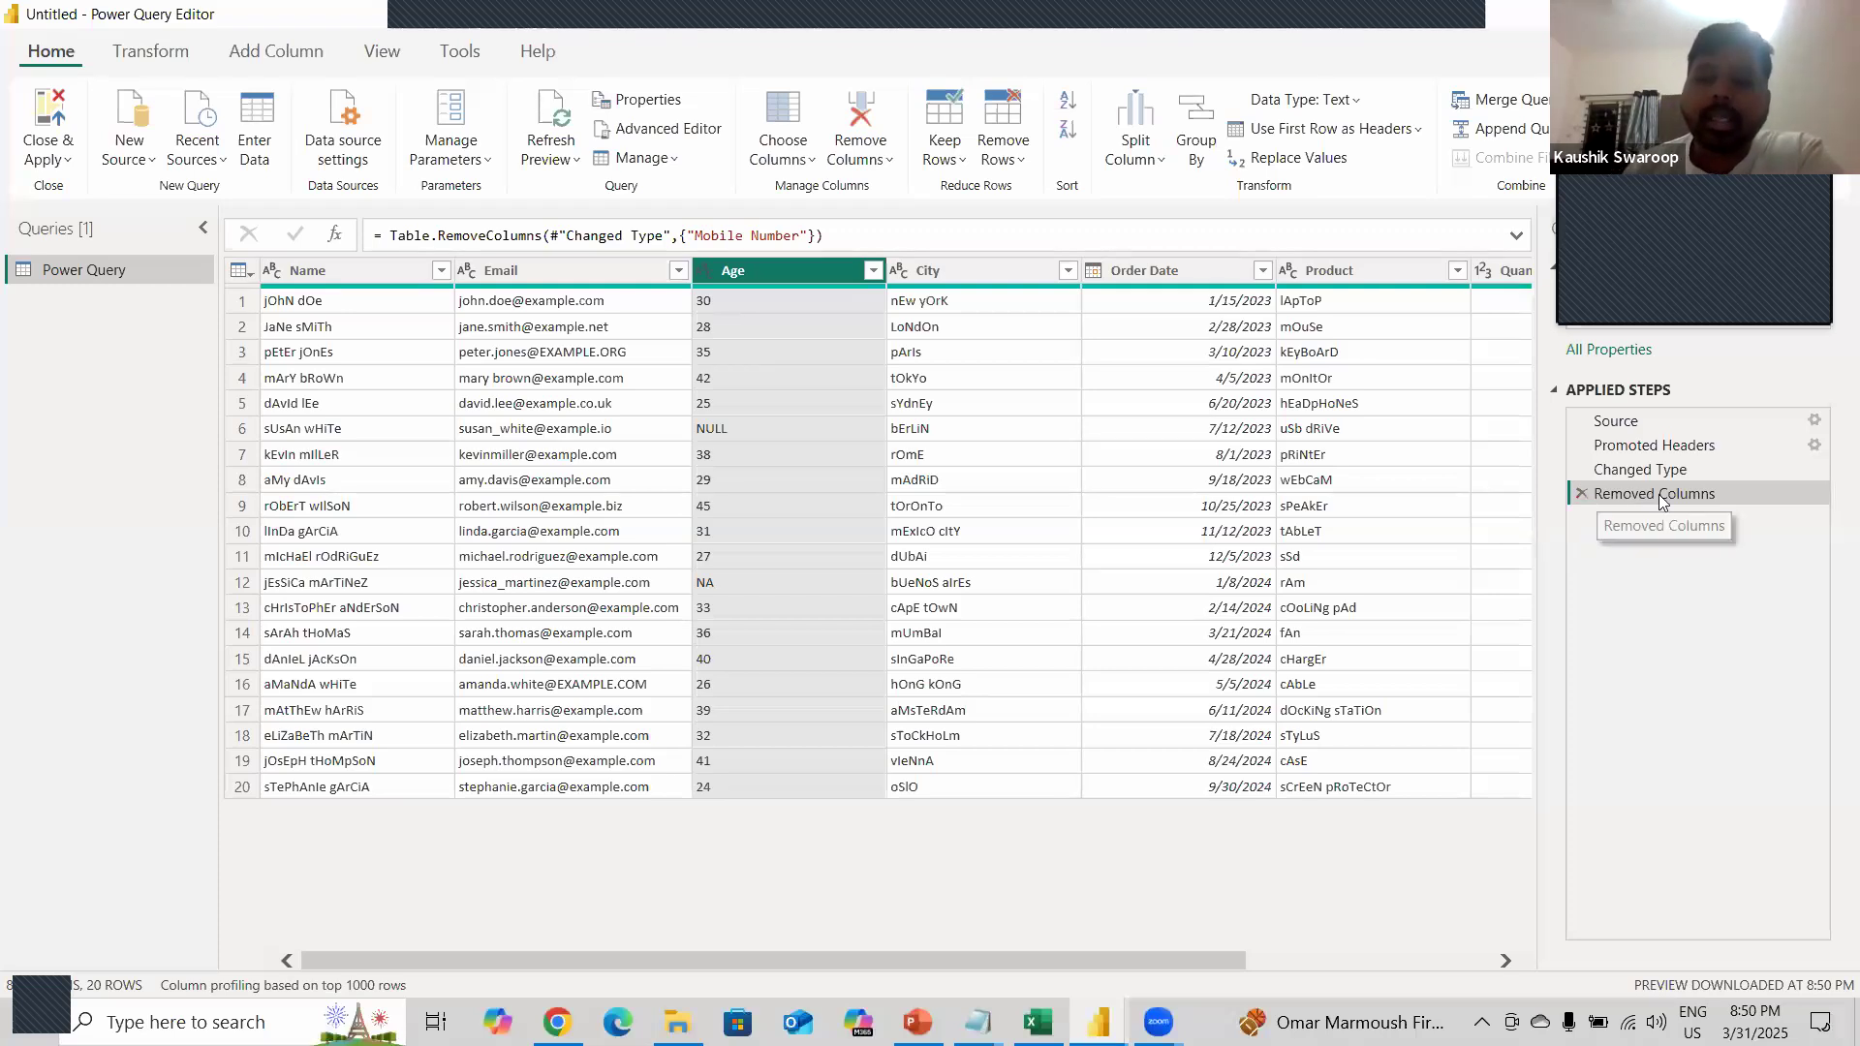
left_click(1581, 493)
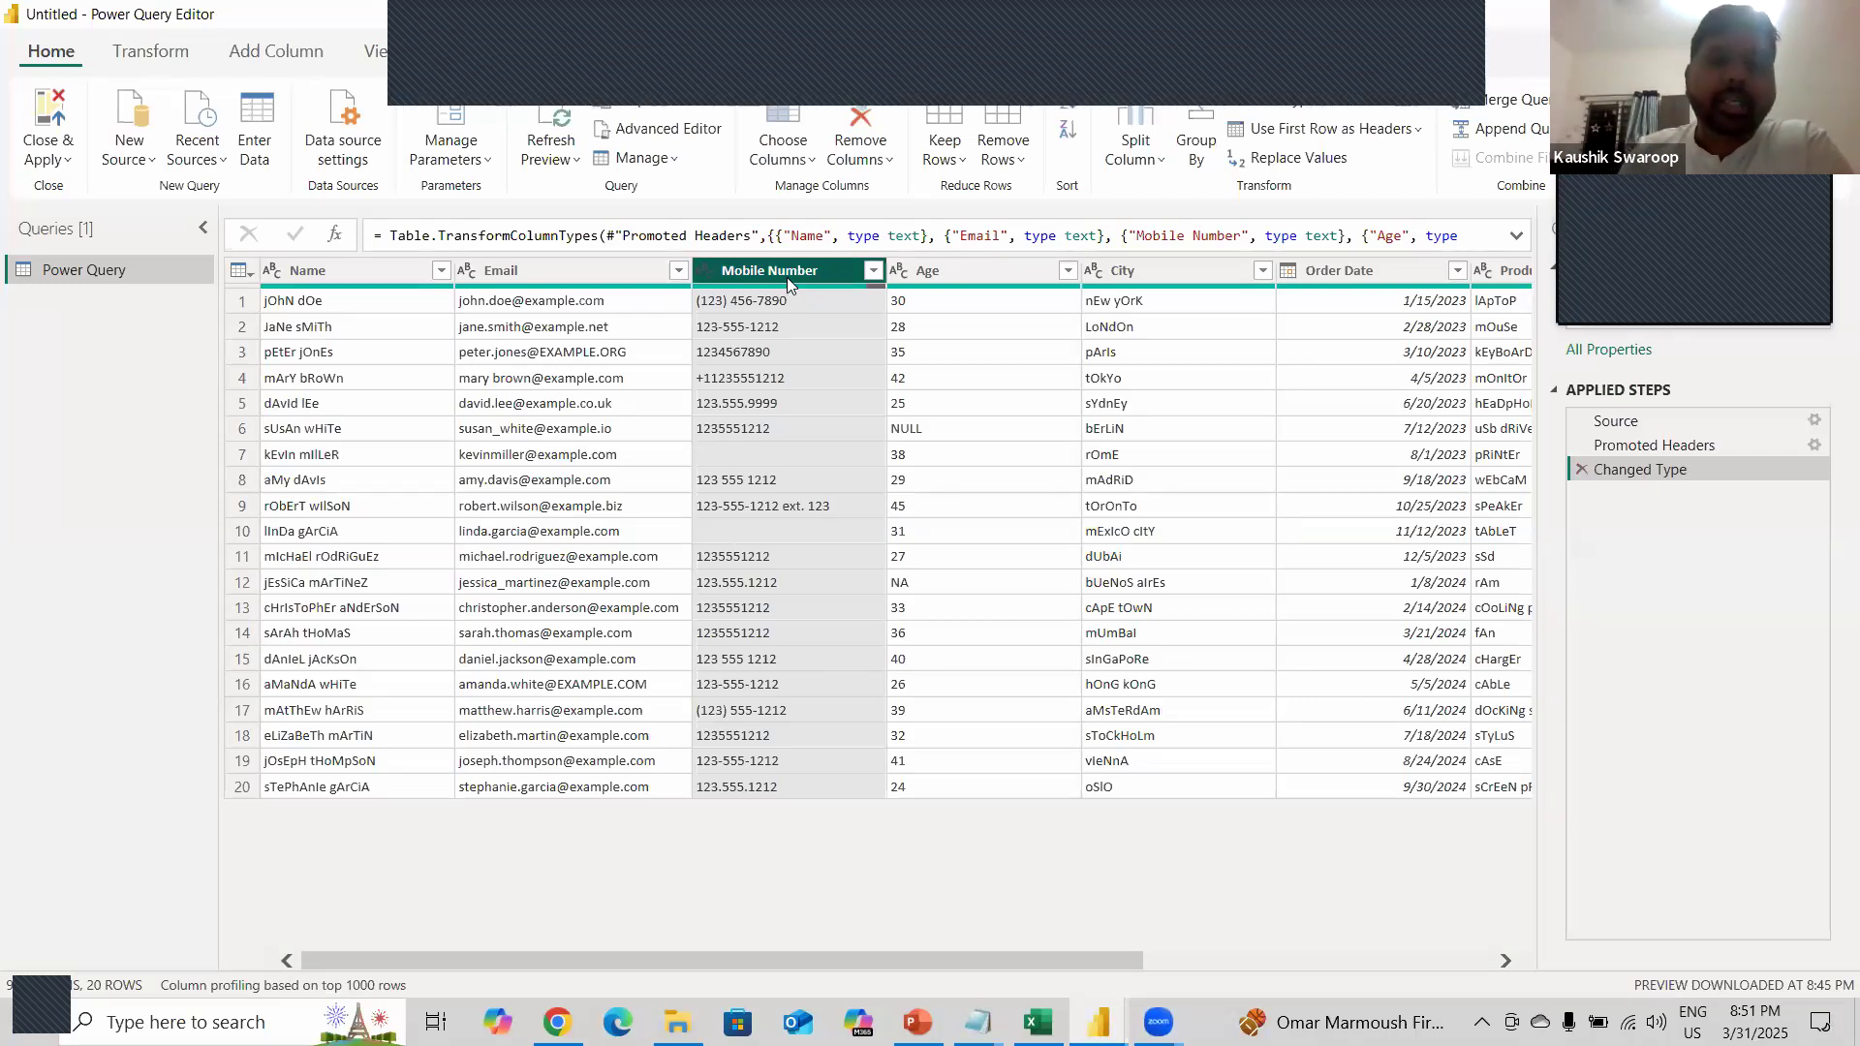
key("Delete")
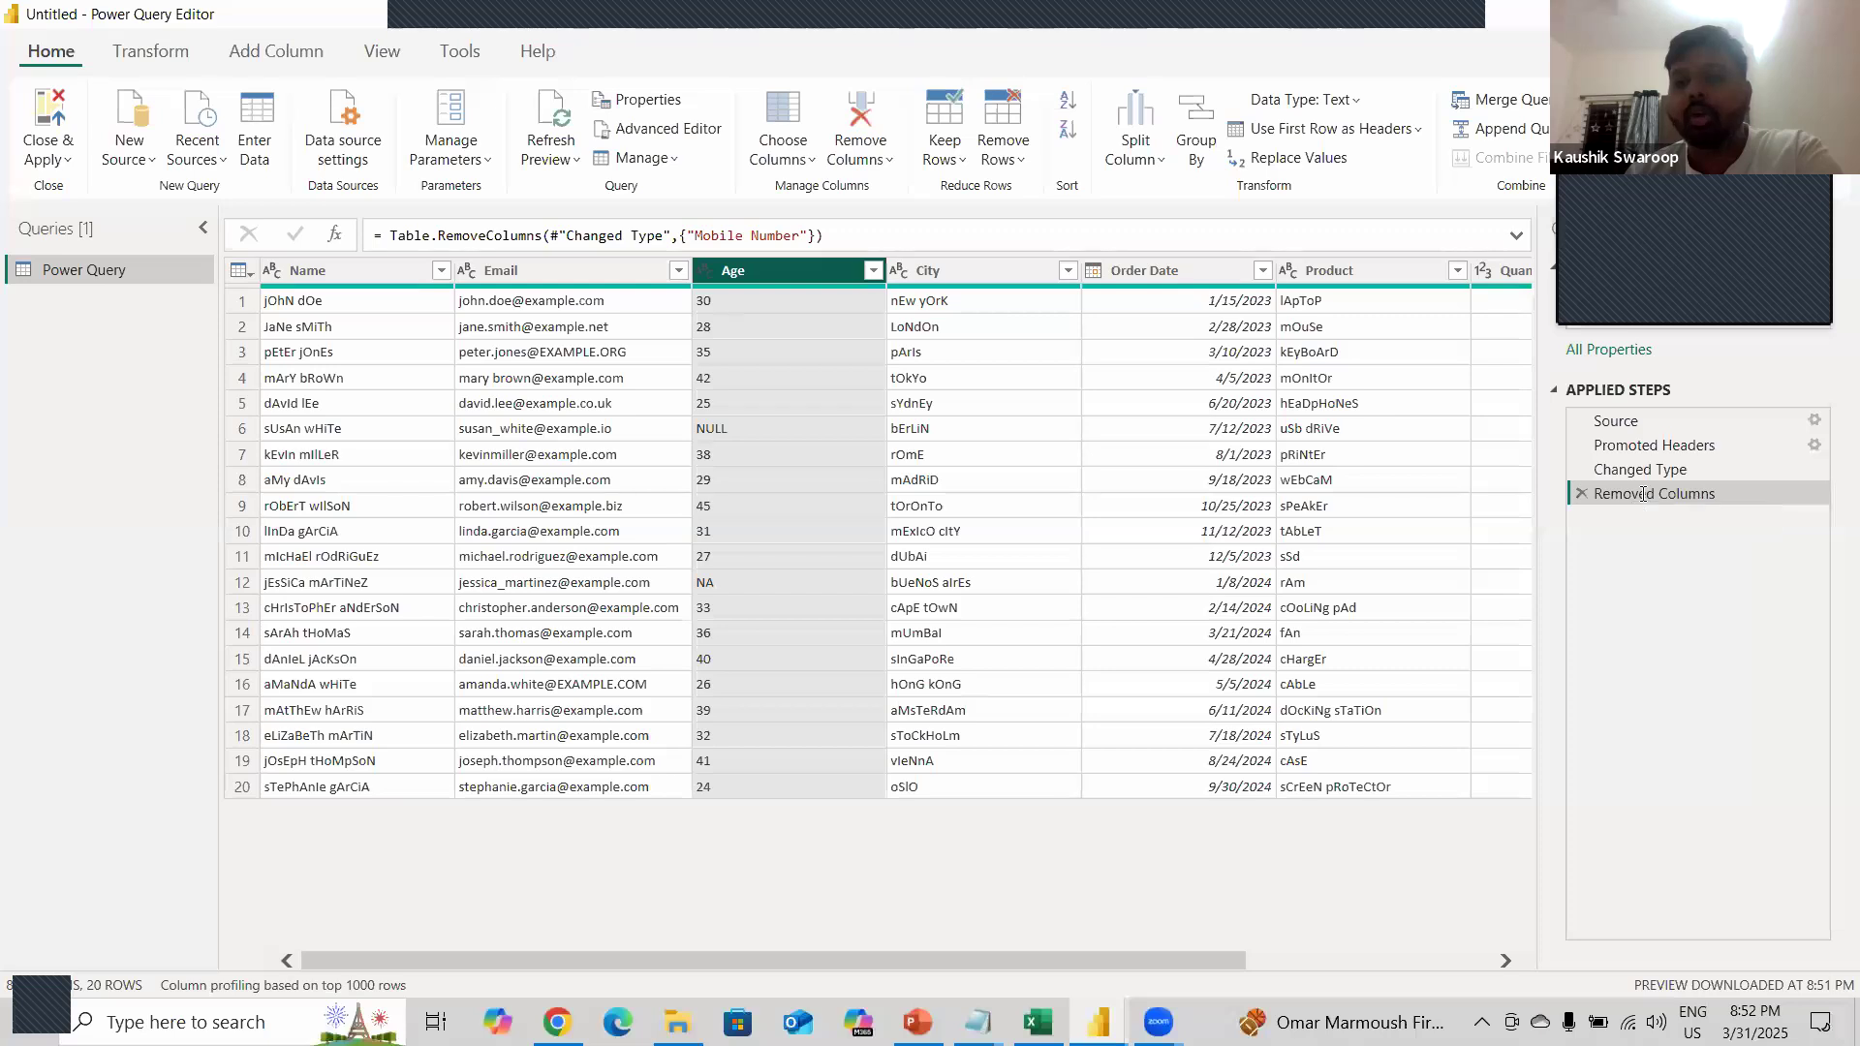
left_click(1582, 493)
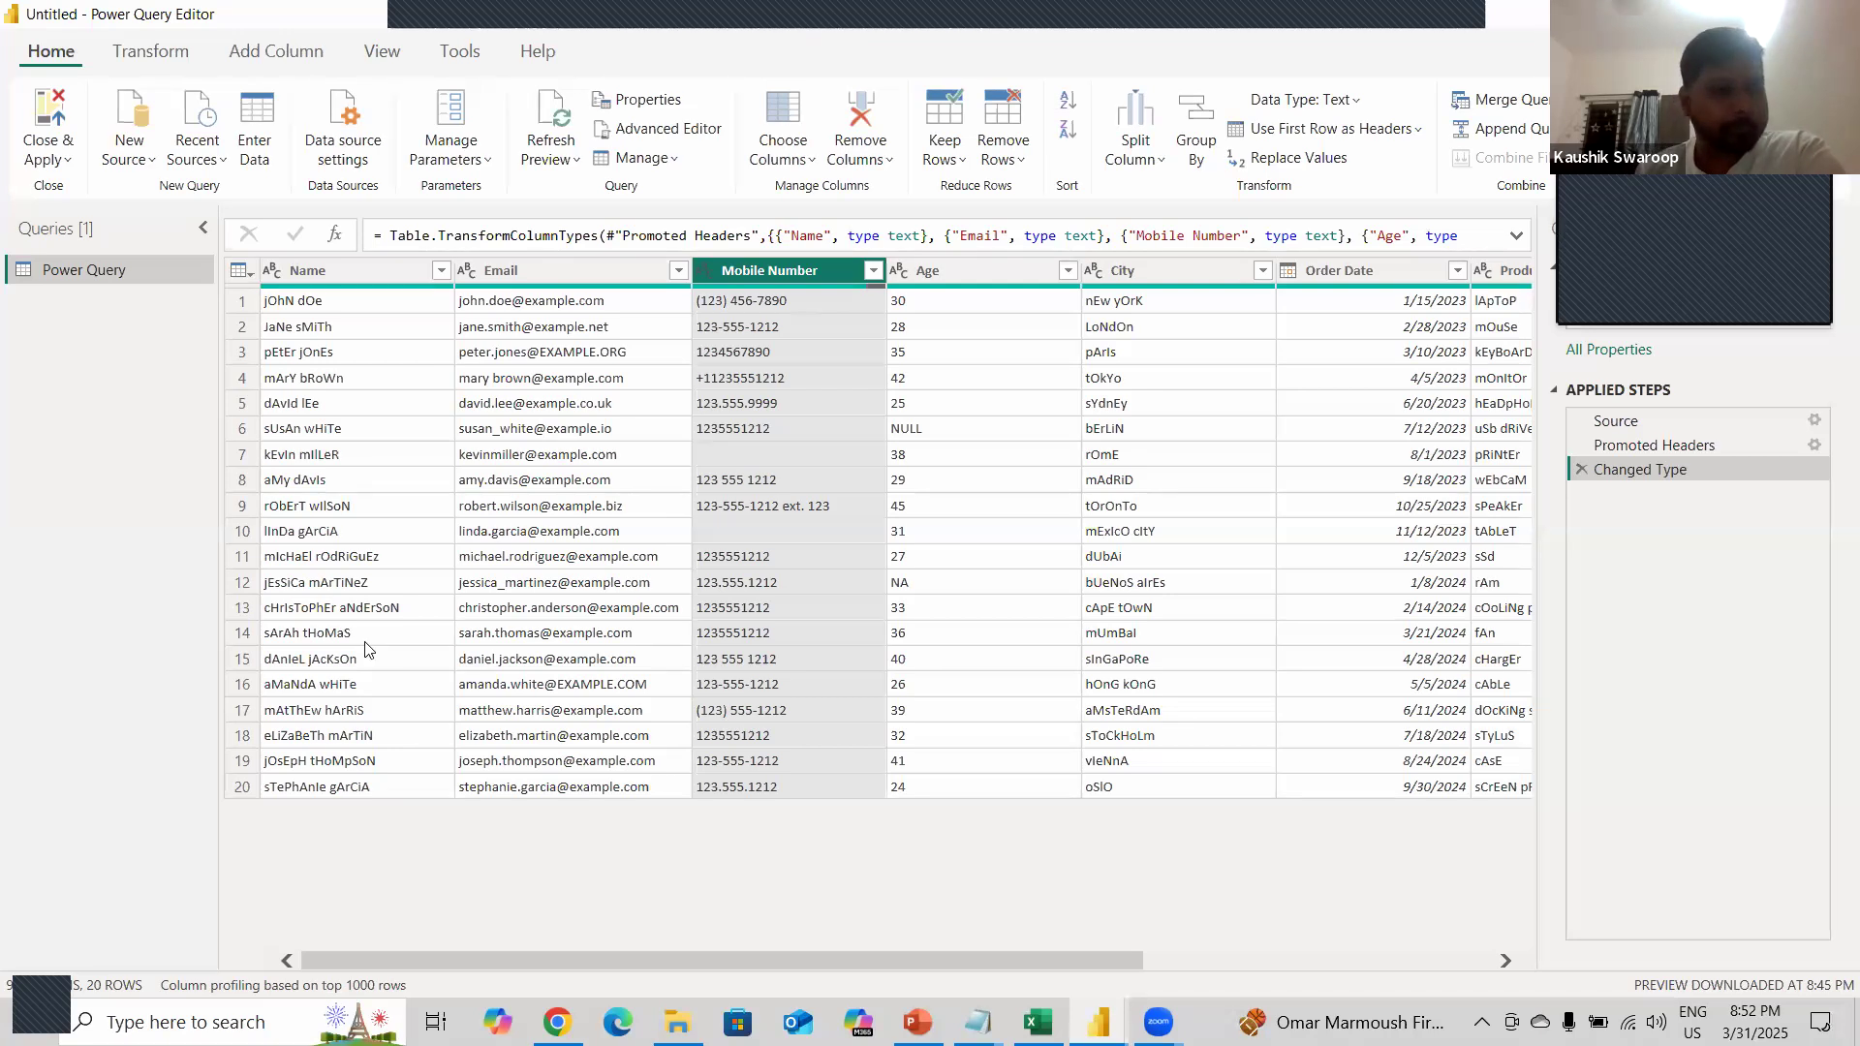
- Add a new column containing the Name column's values converted to UPPERCASE
key("alt+Tab")
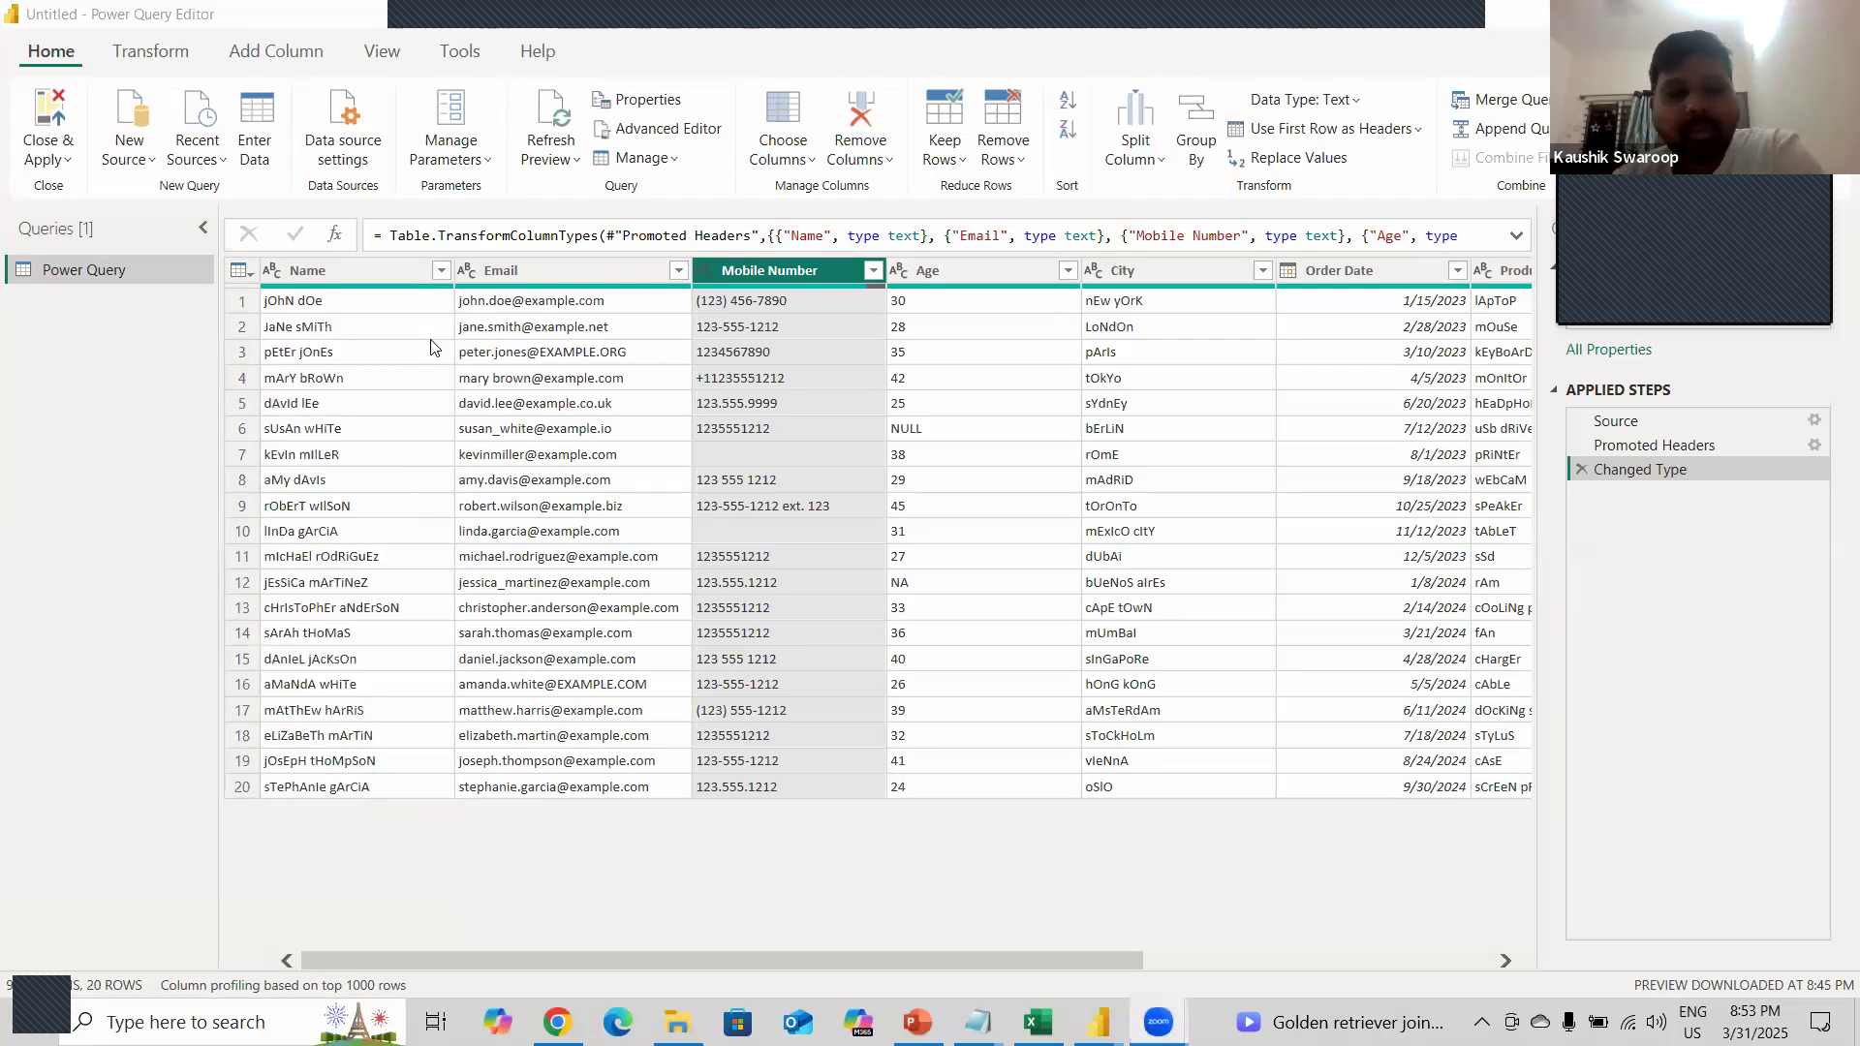
left_click(381, 273)
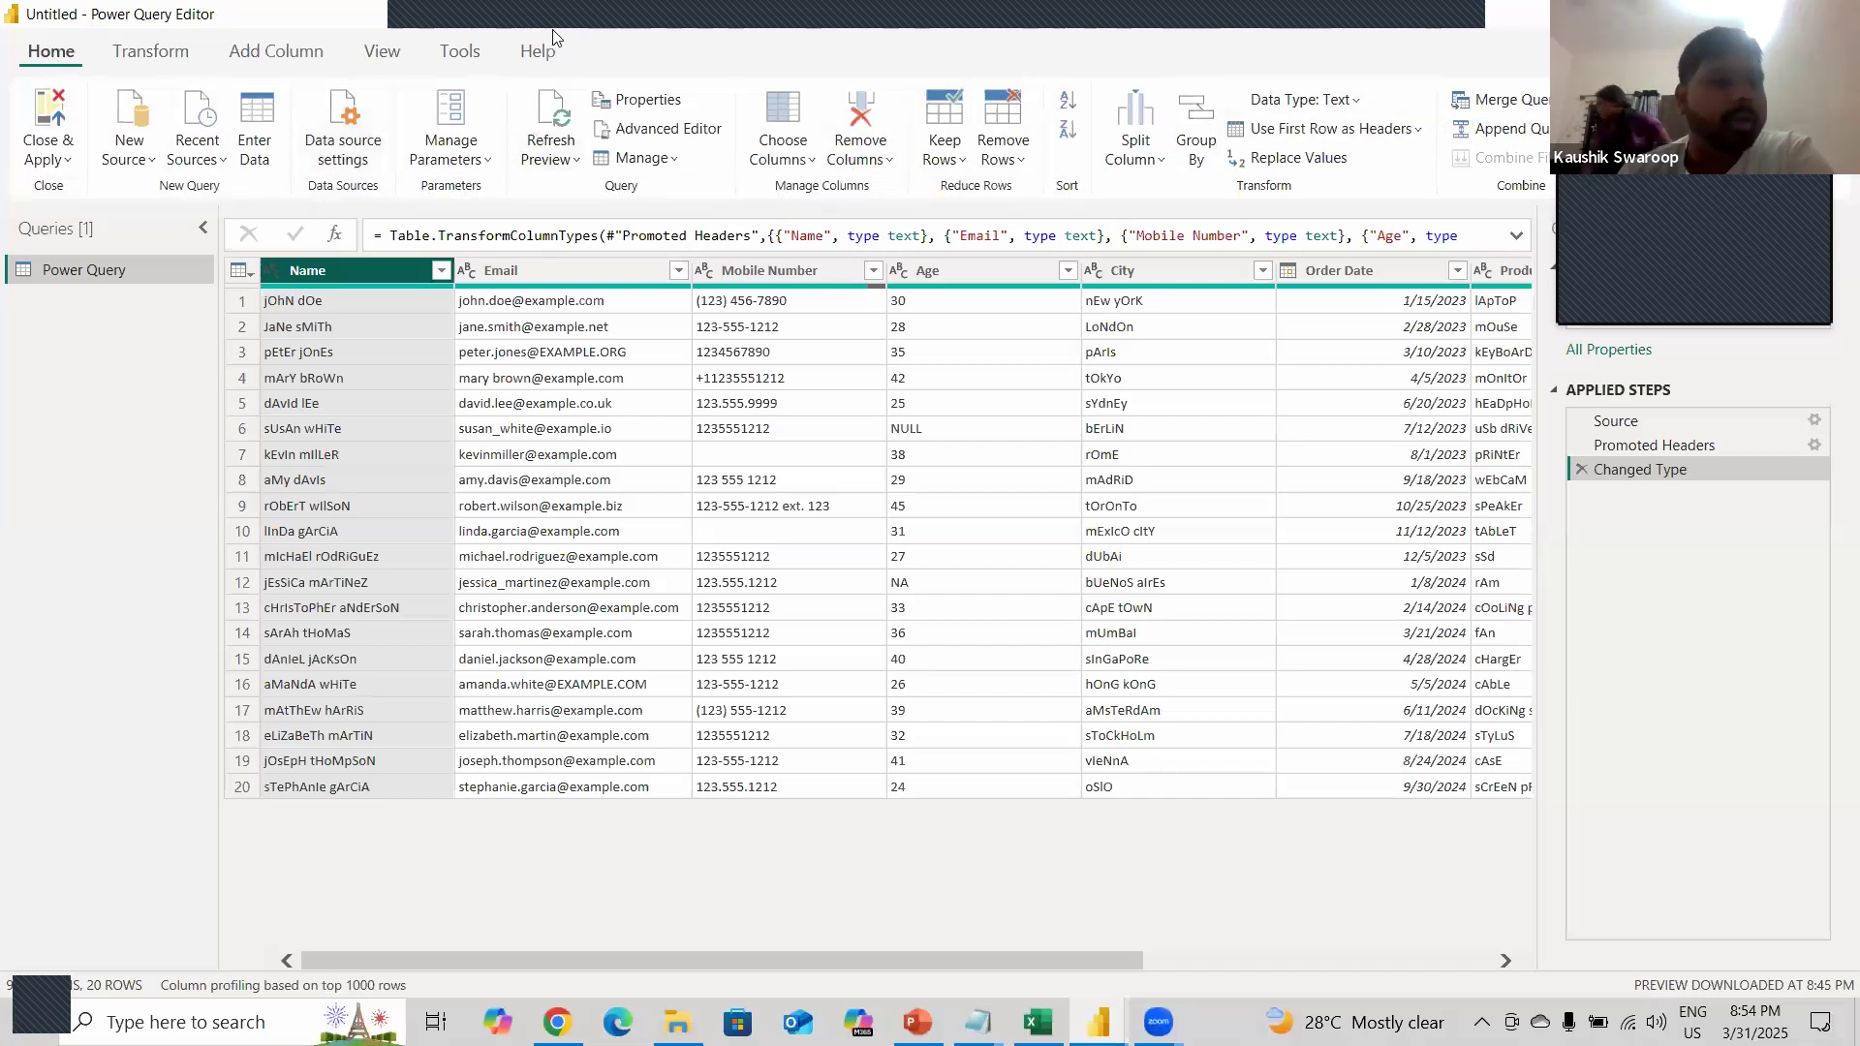
left_click(147, 49)
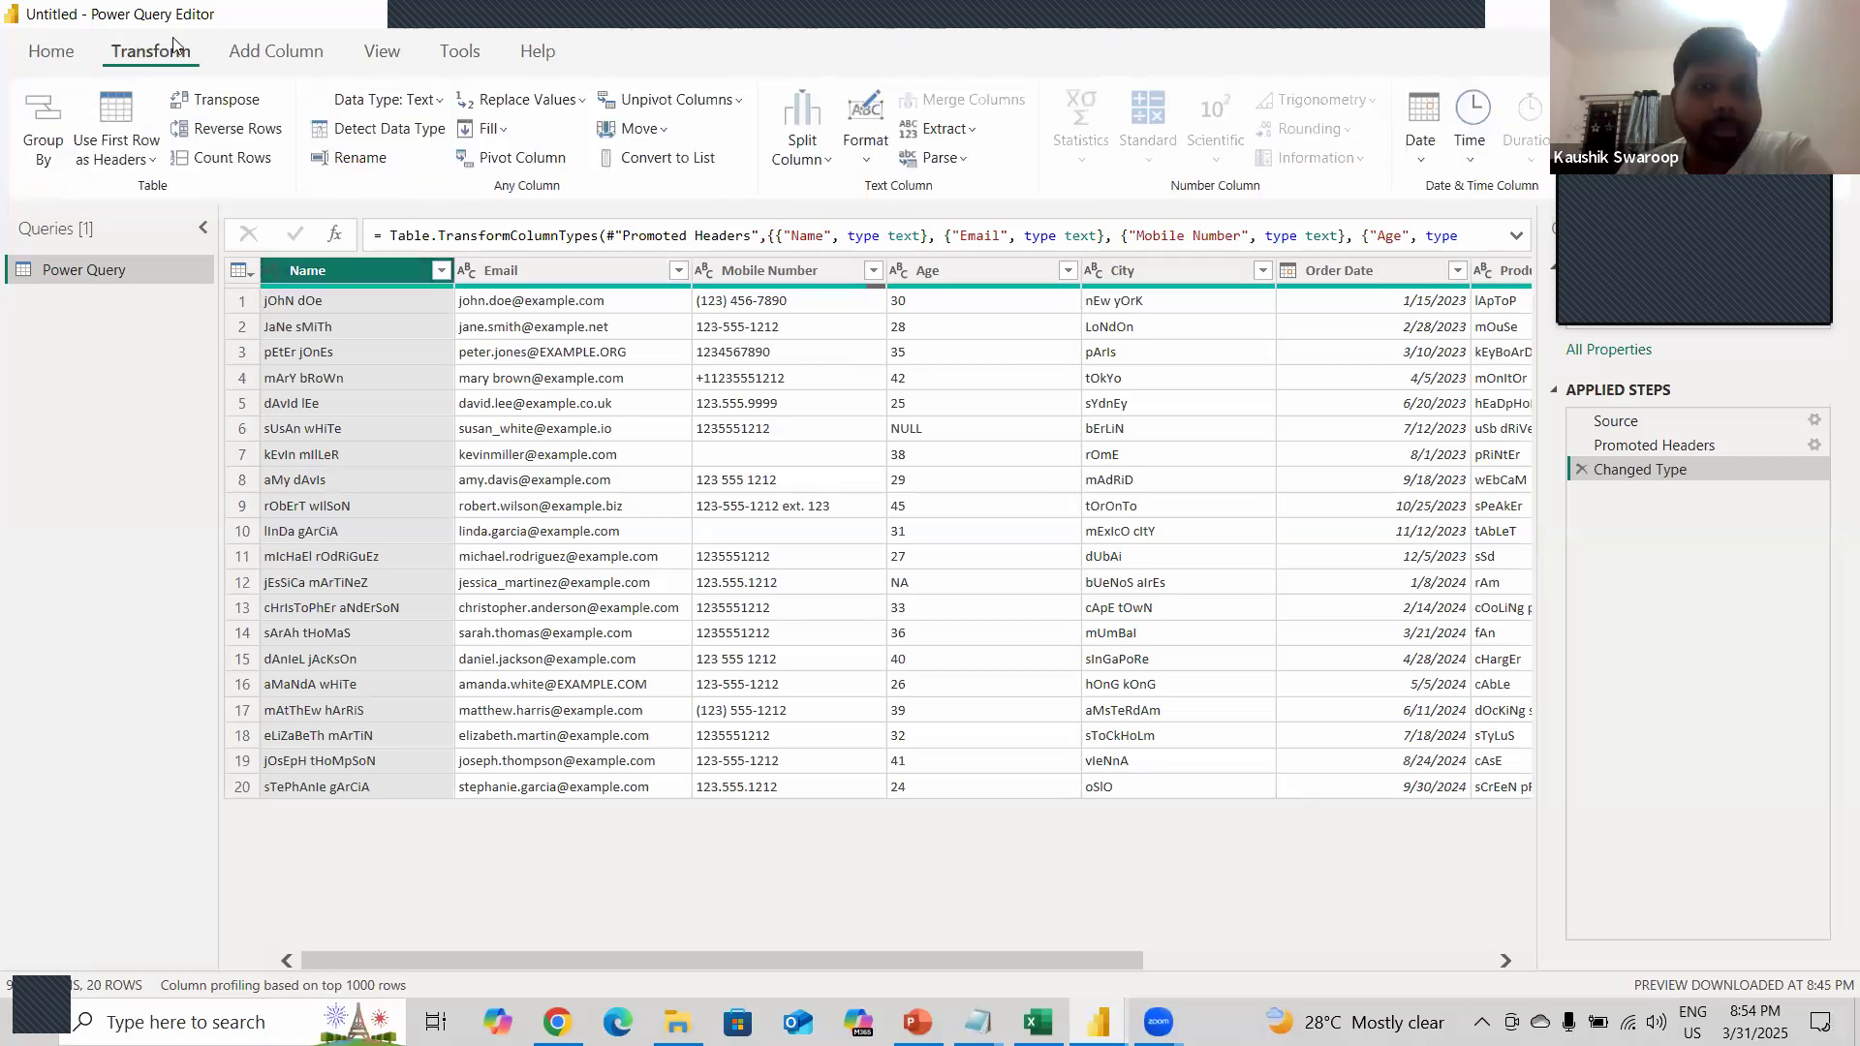
left_click(293, 52)
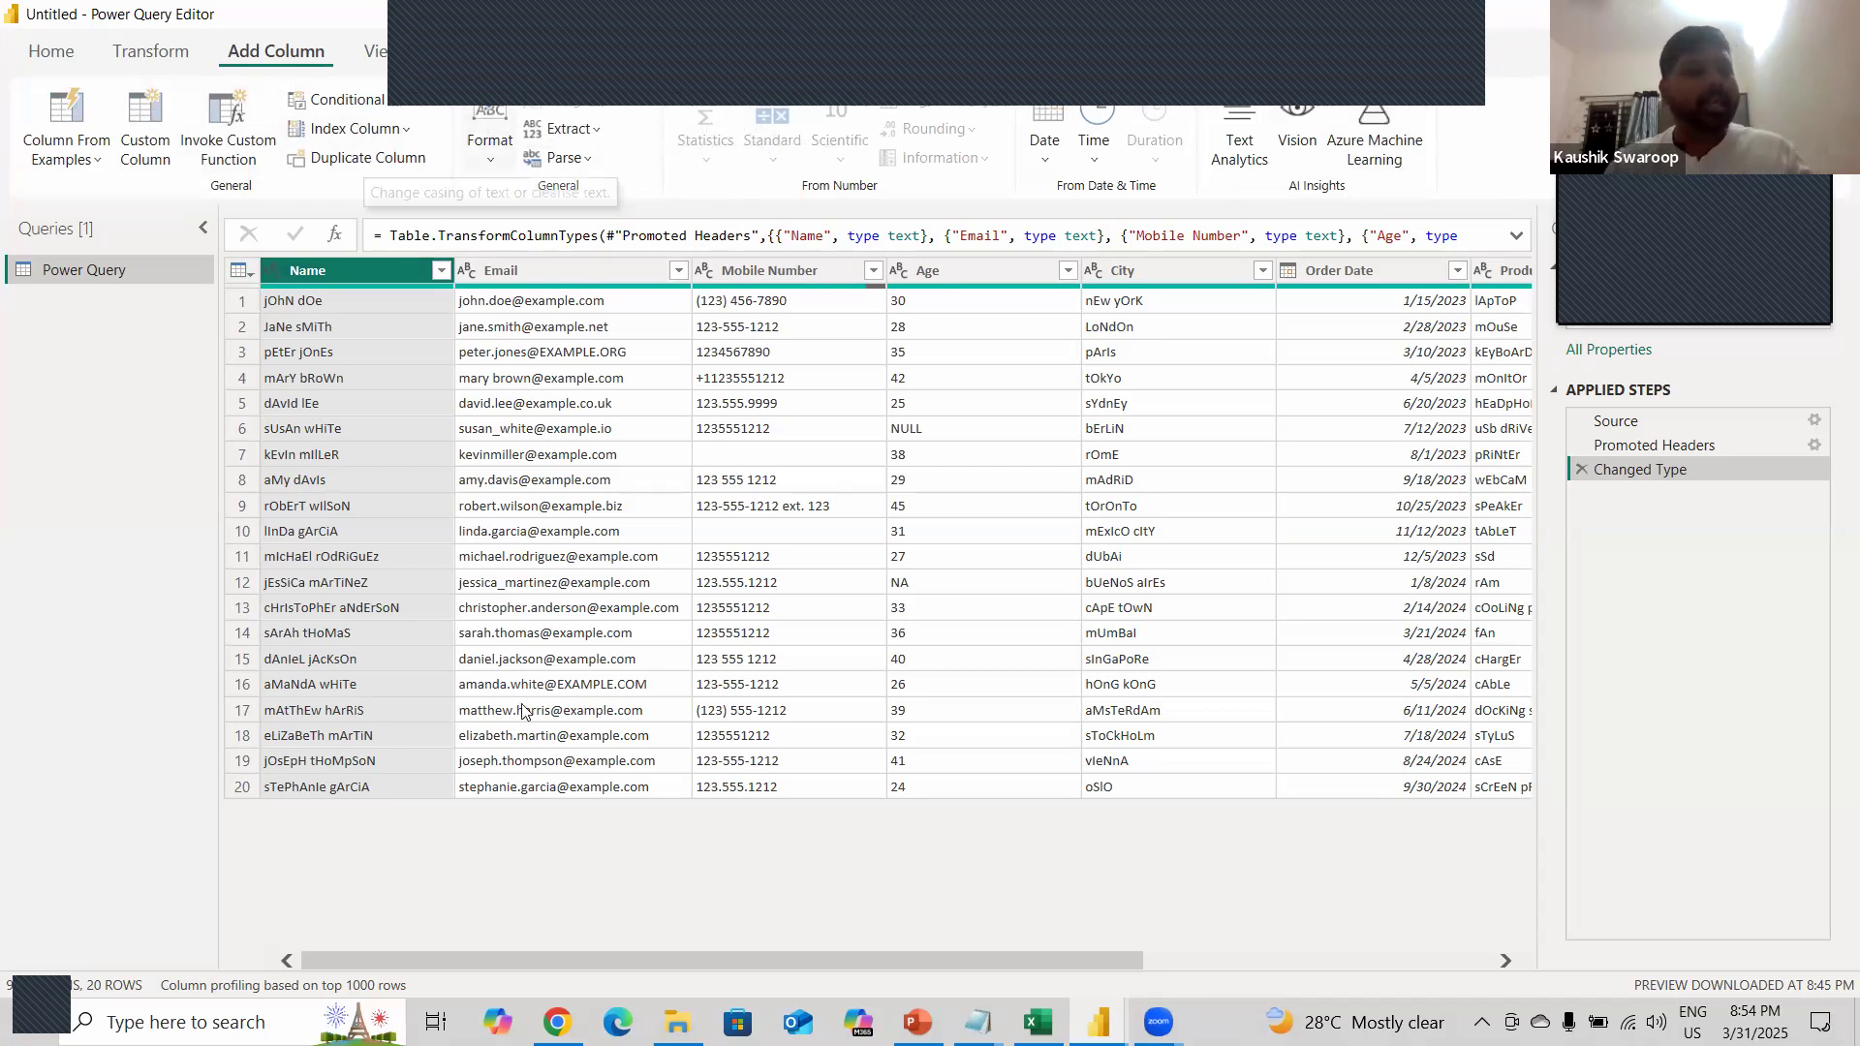
left_click(203, 616)
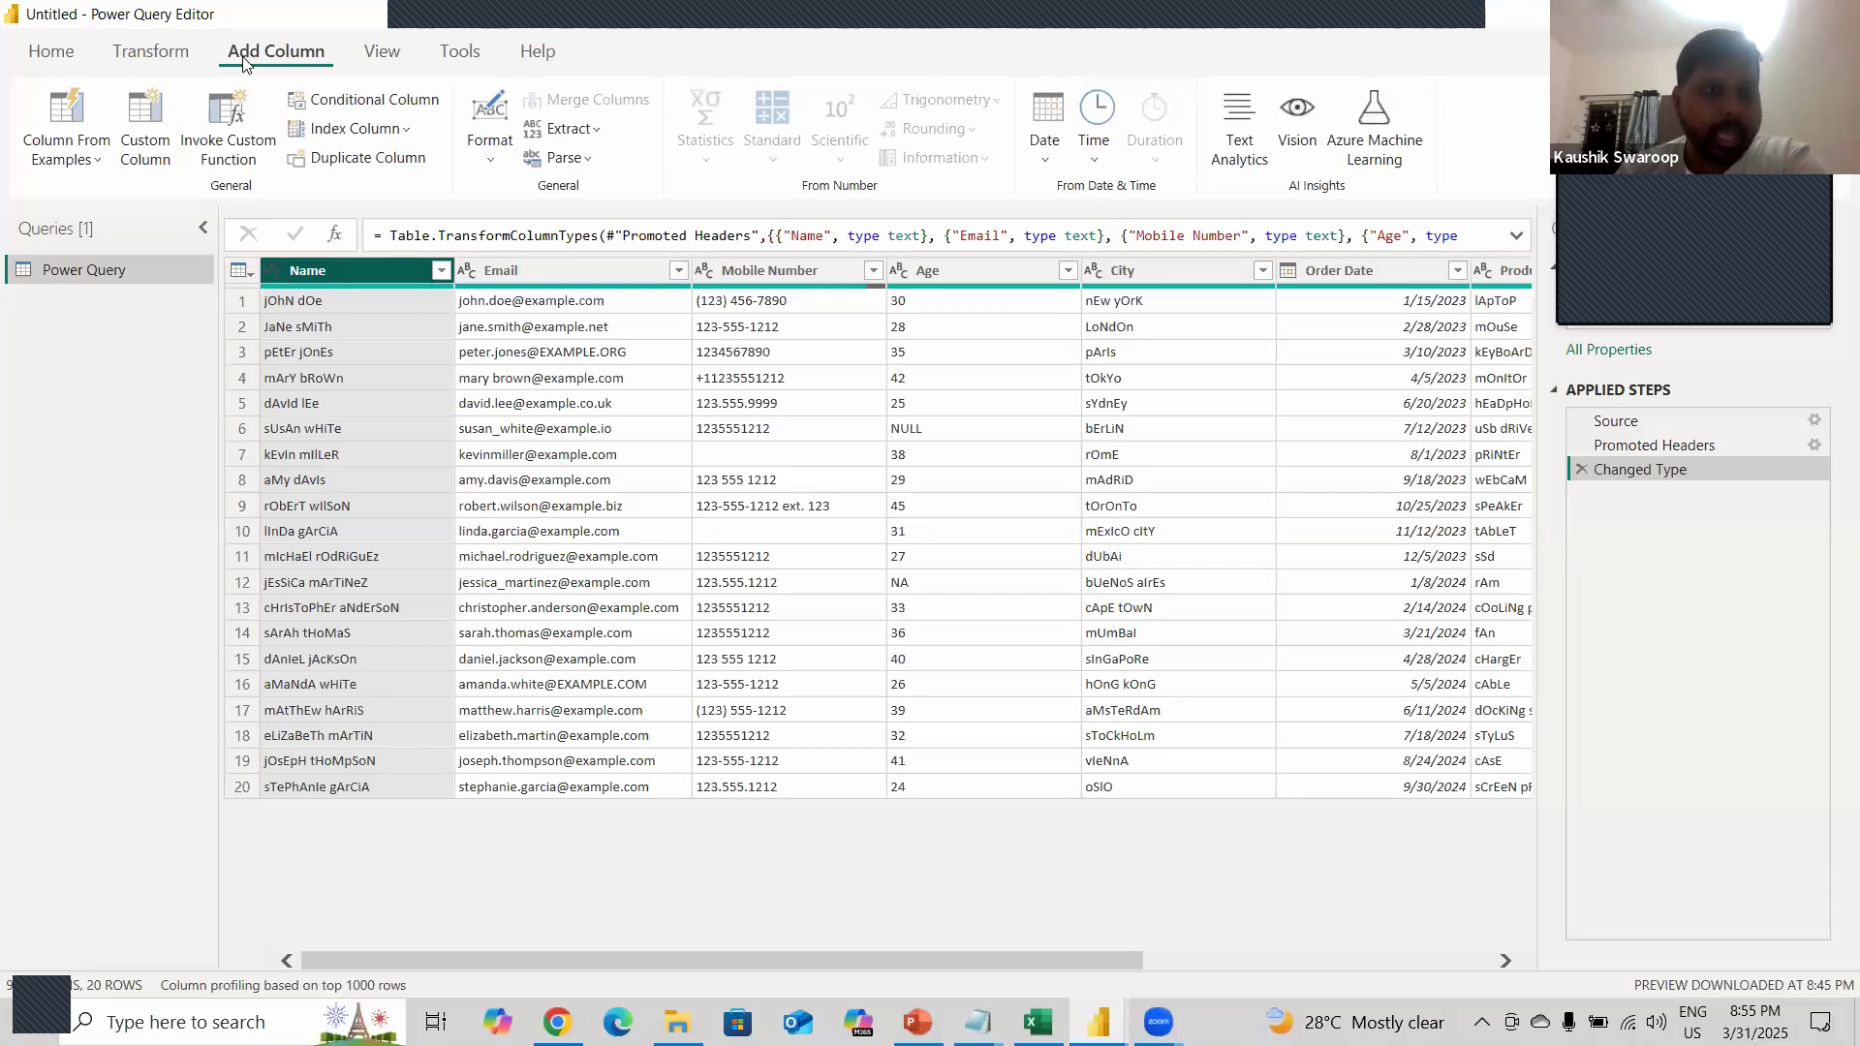
left_click(490, 163)
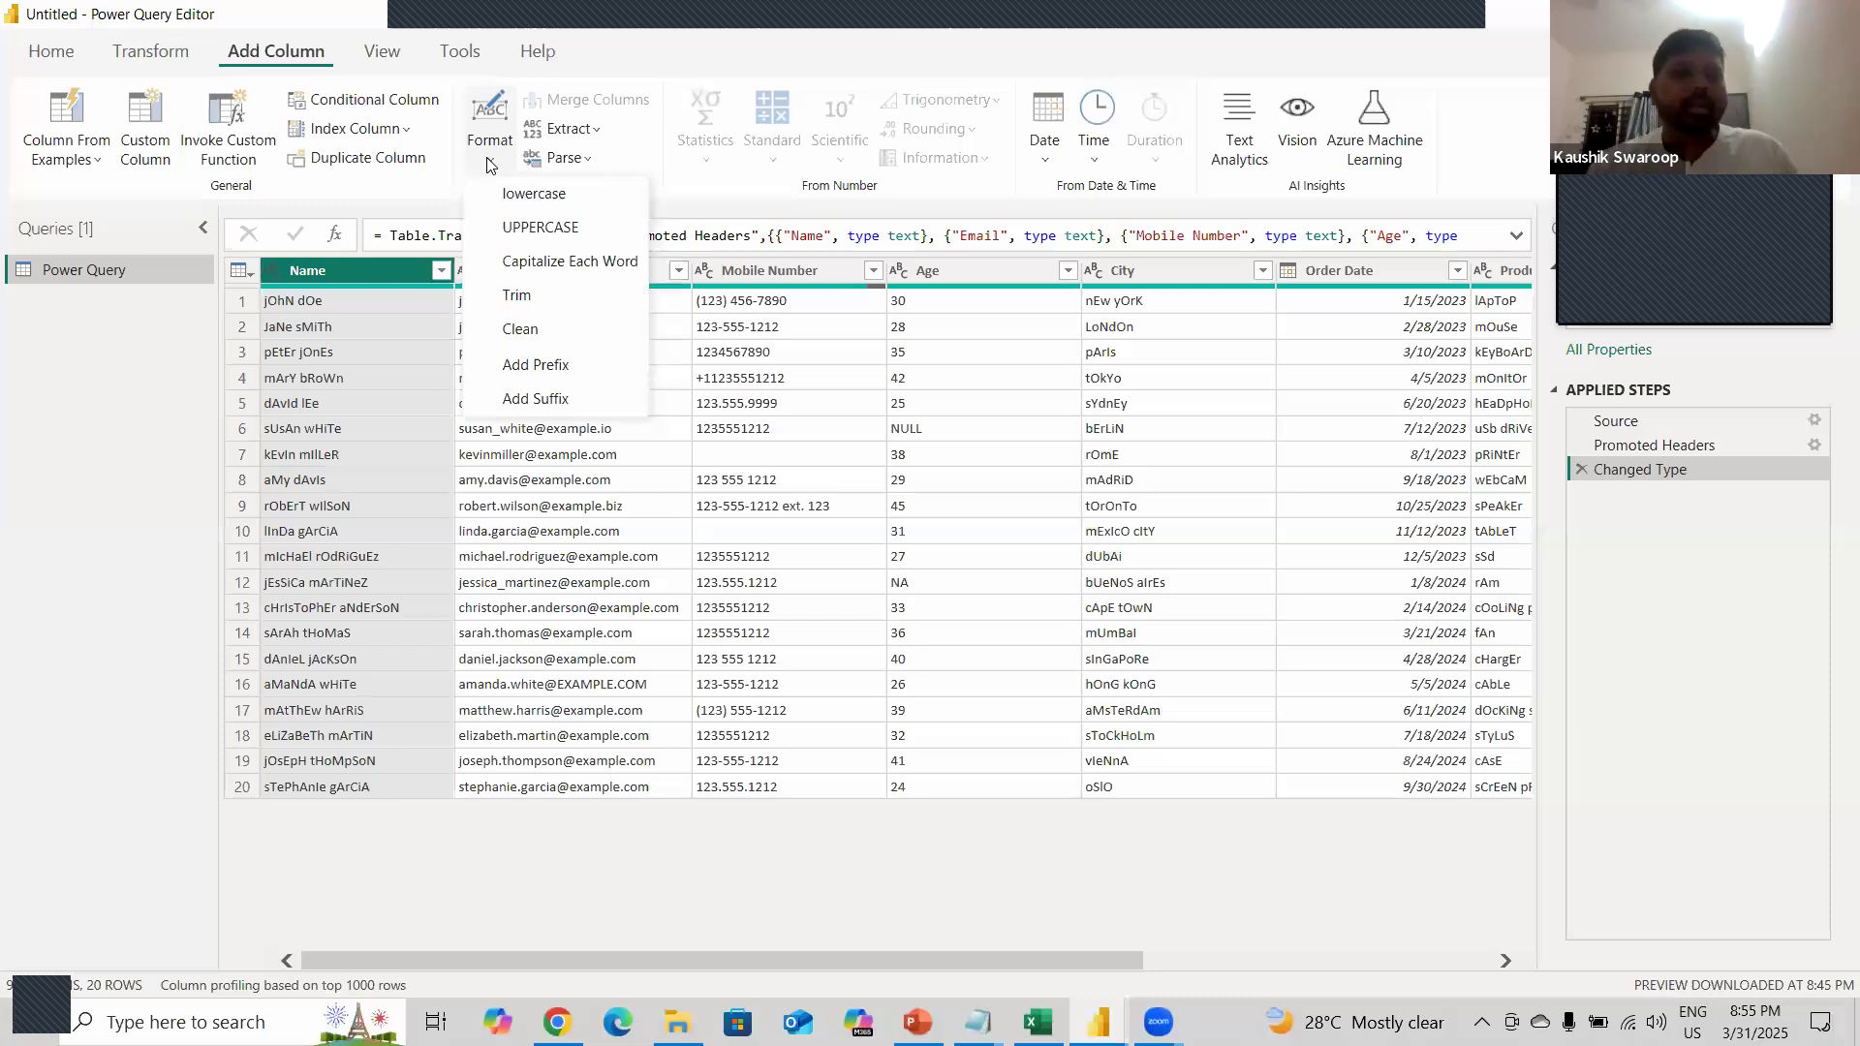
left_click(489, 163)
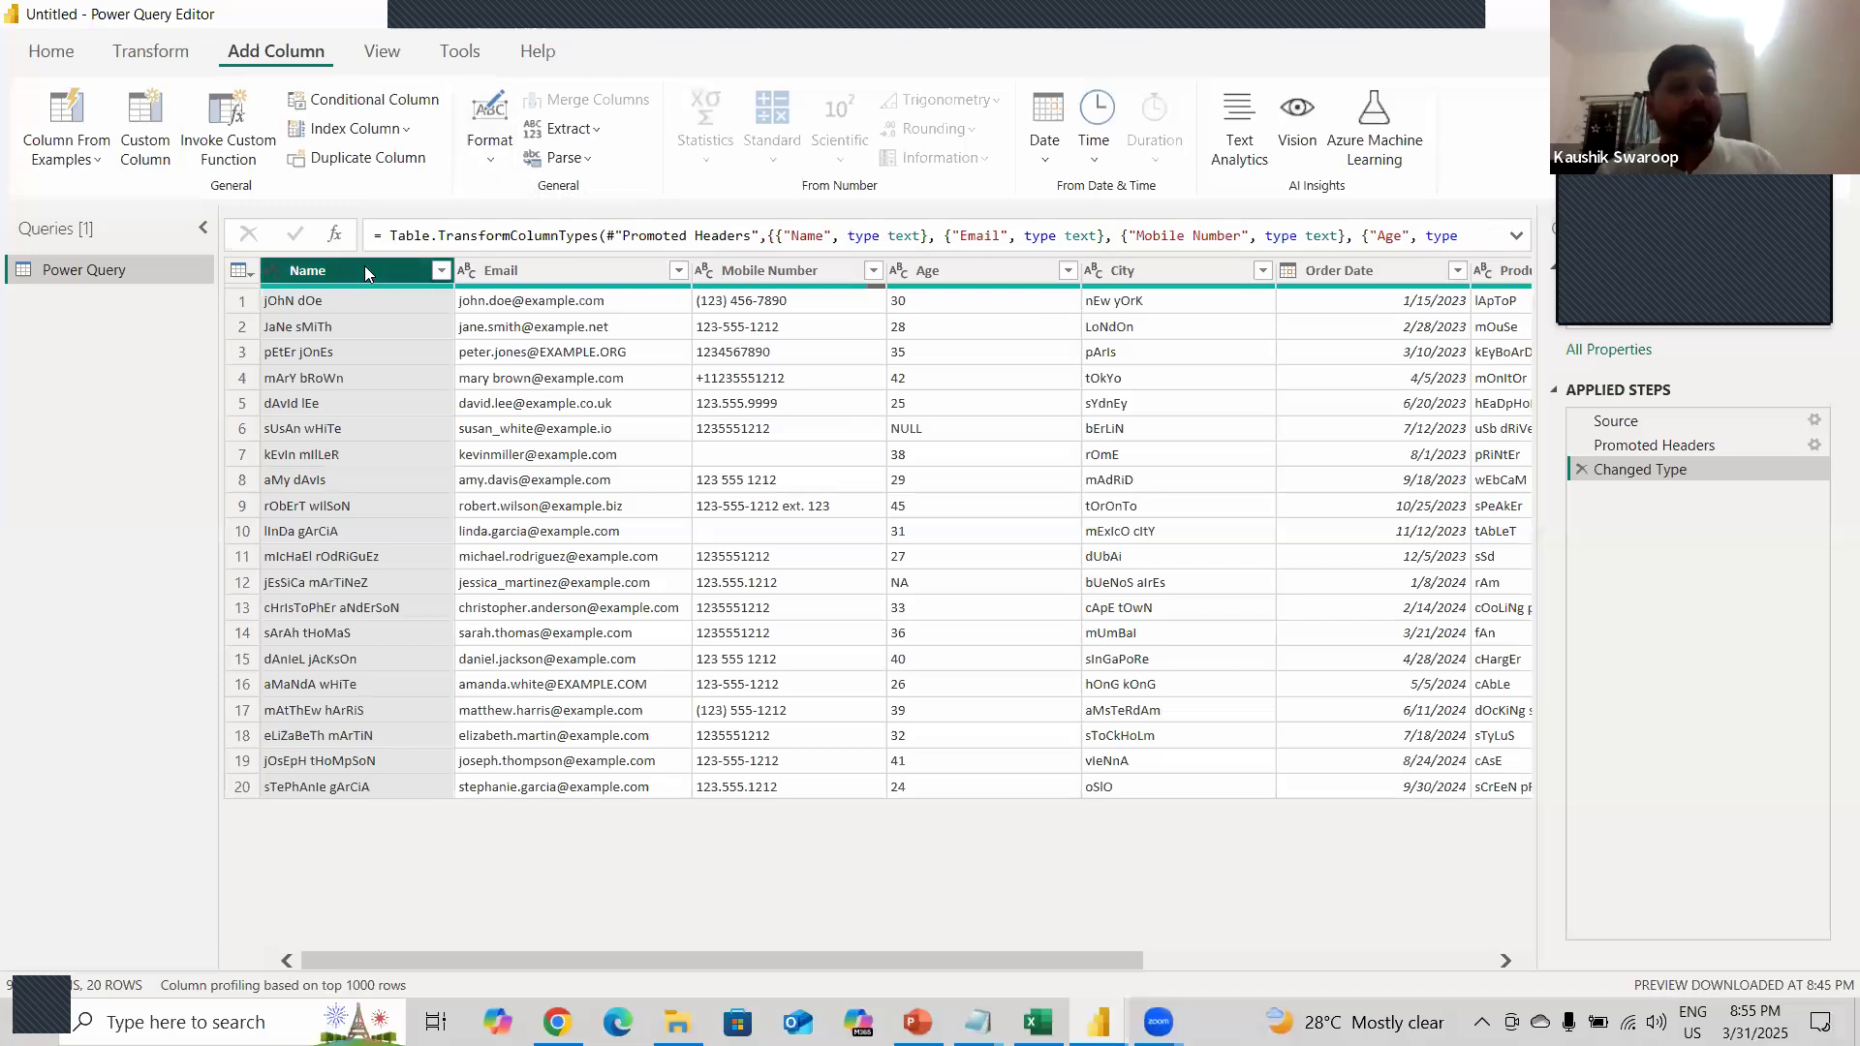
left_click(490, 159)
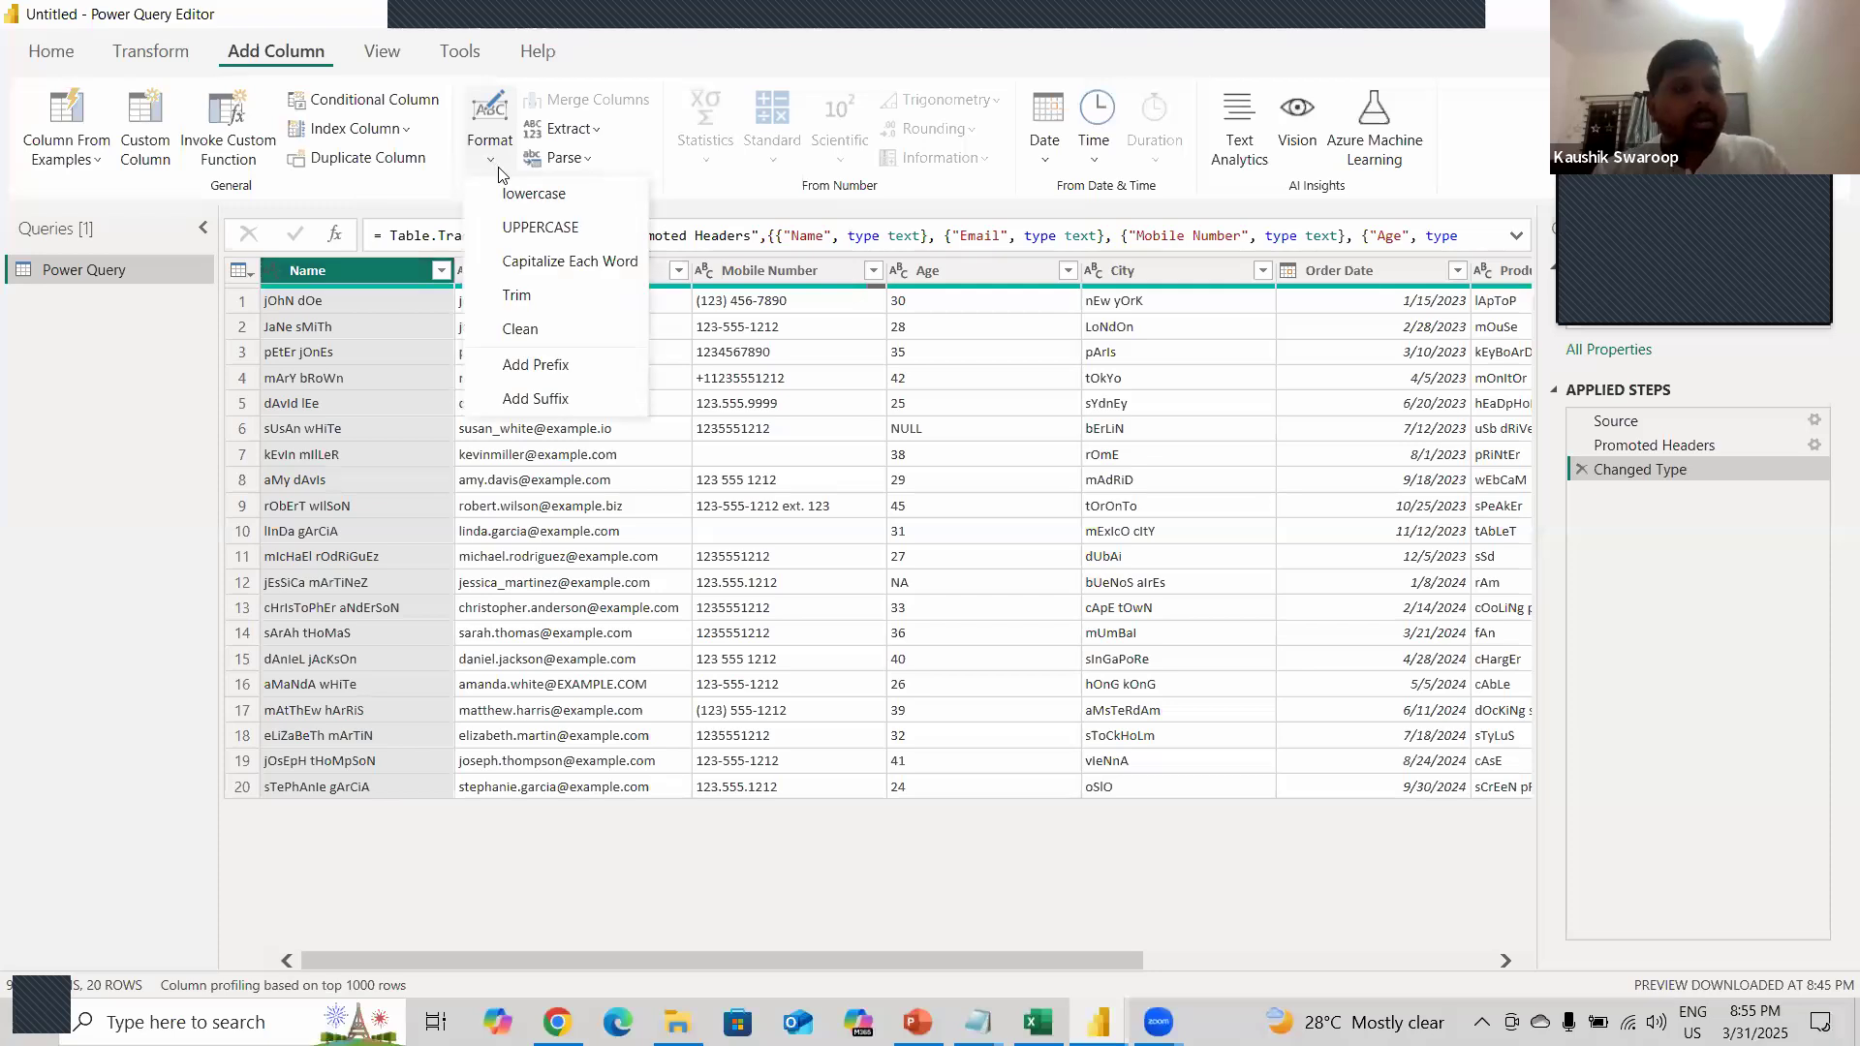
left_click(540, 229)
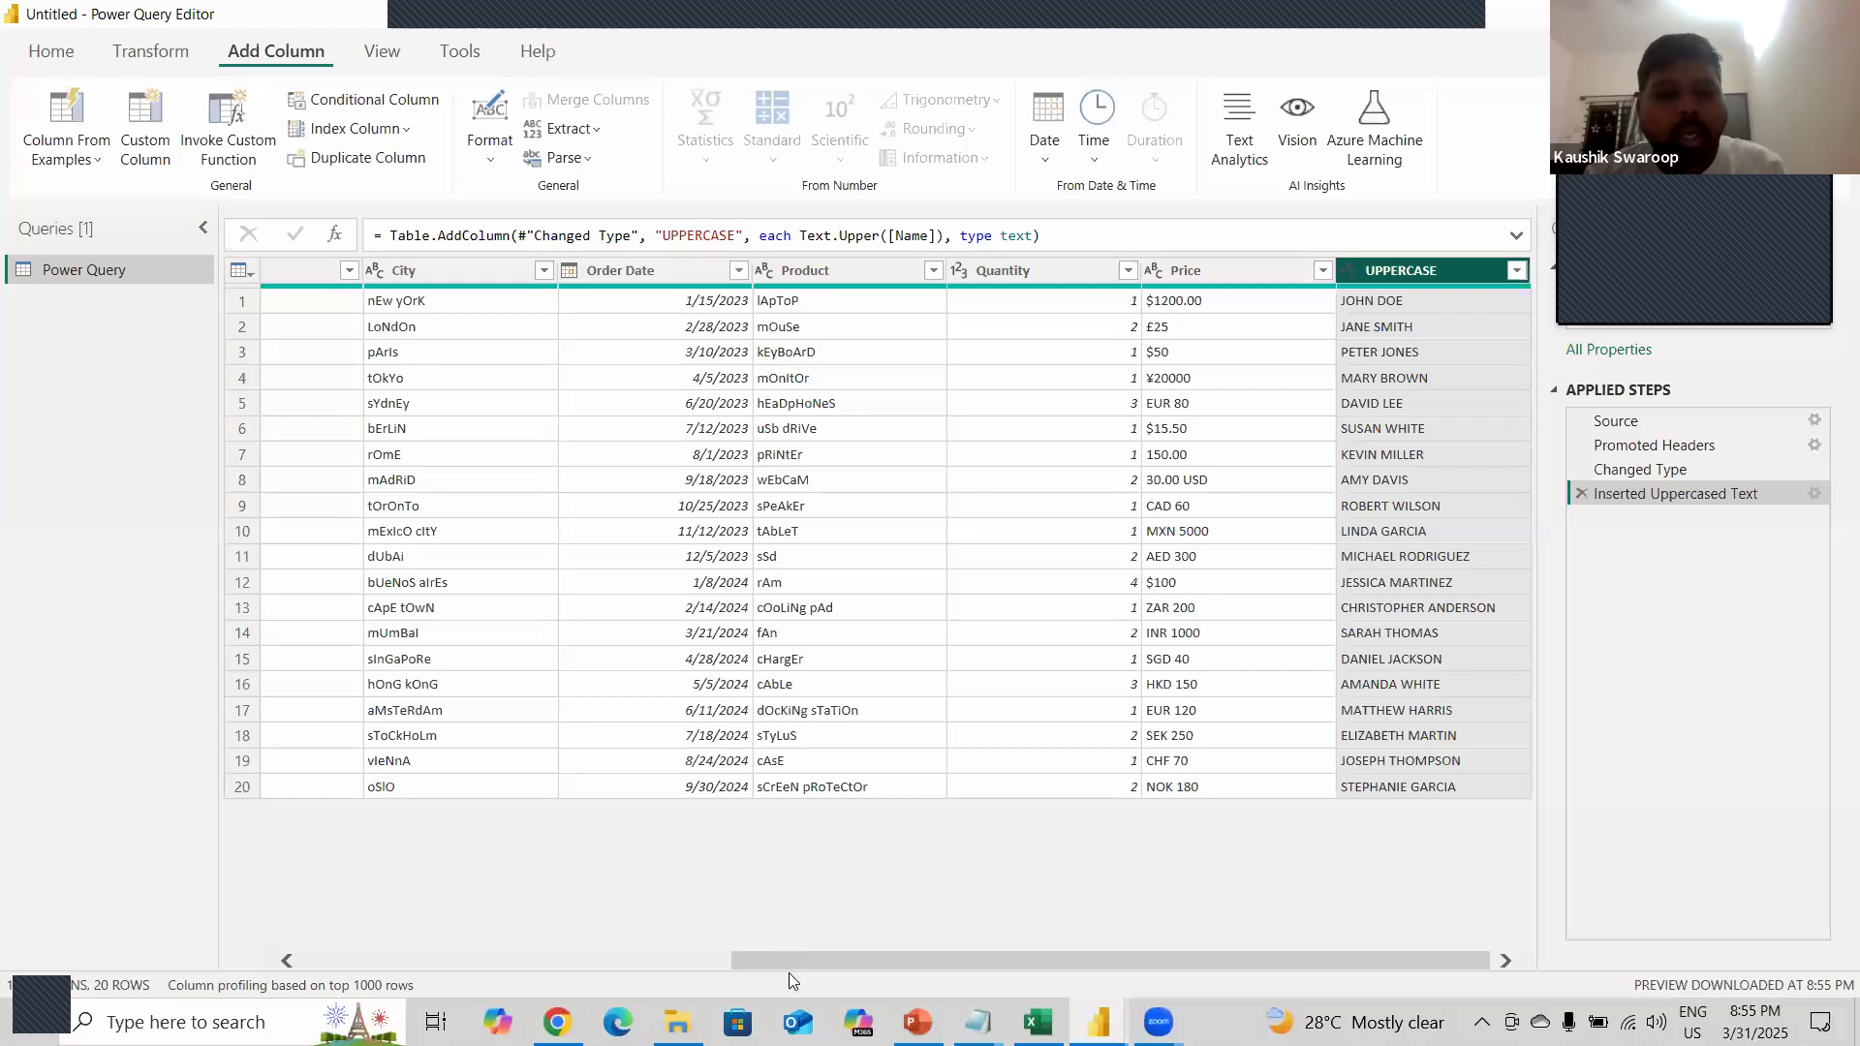
- Compare the original Name column with the added UPPERCASE column and review the text format options for new columns
left_click_drag(788, 969, 358, 969)
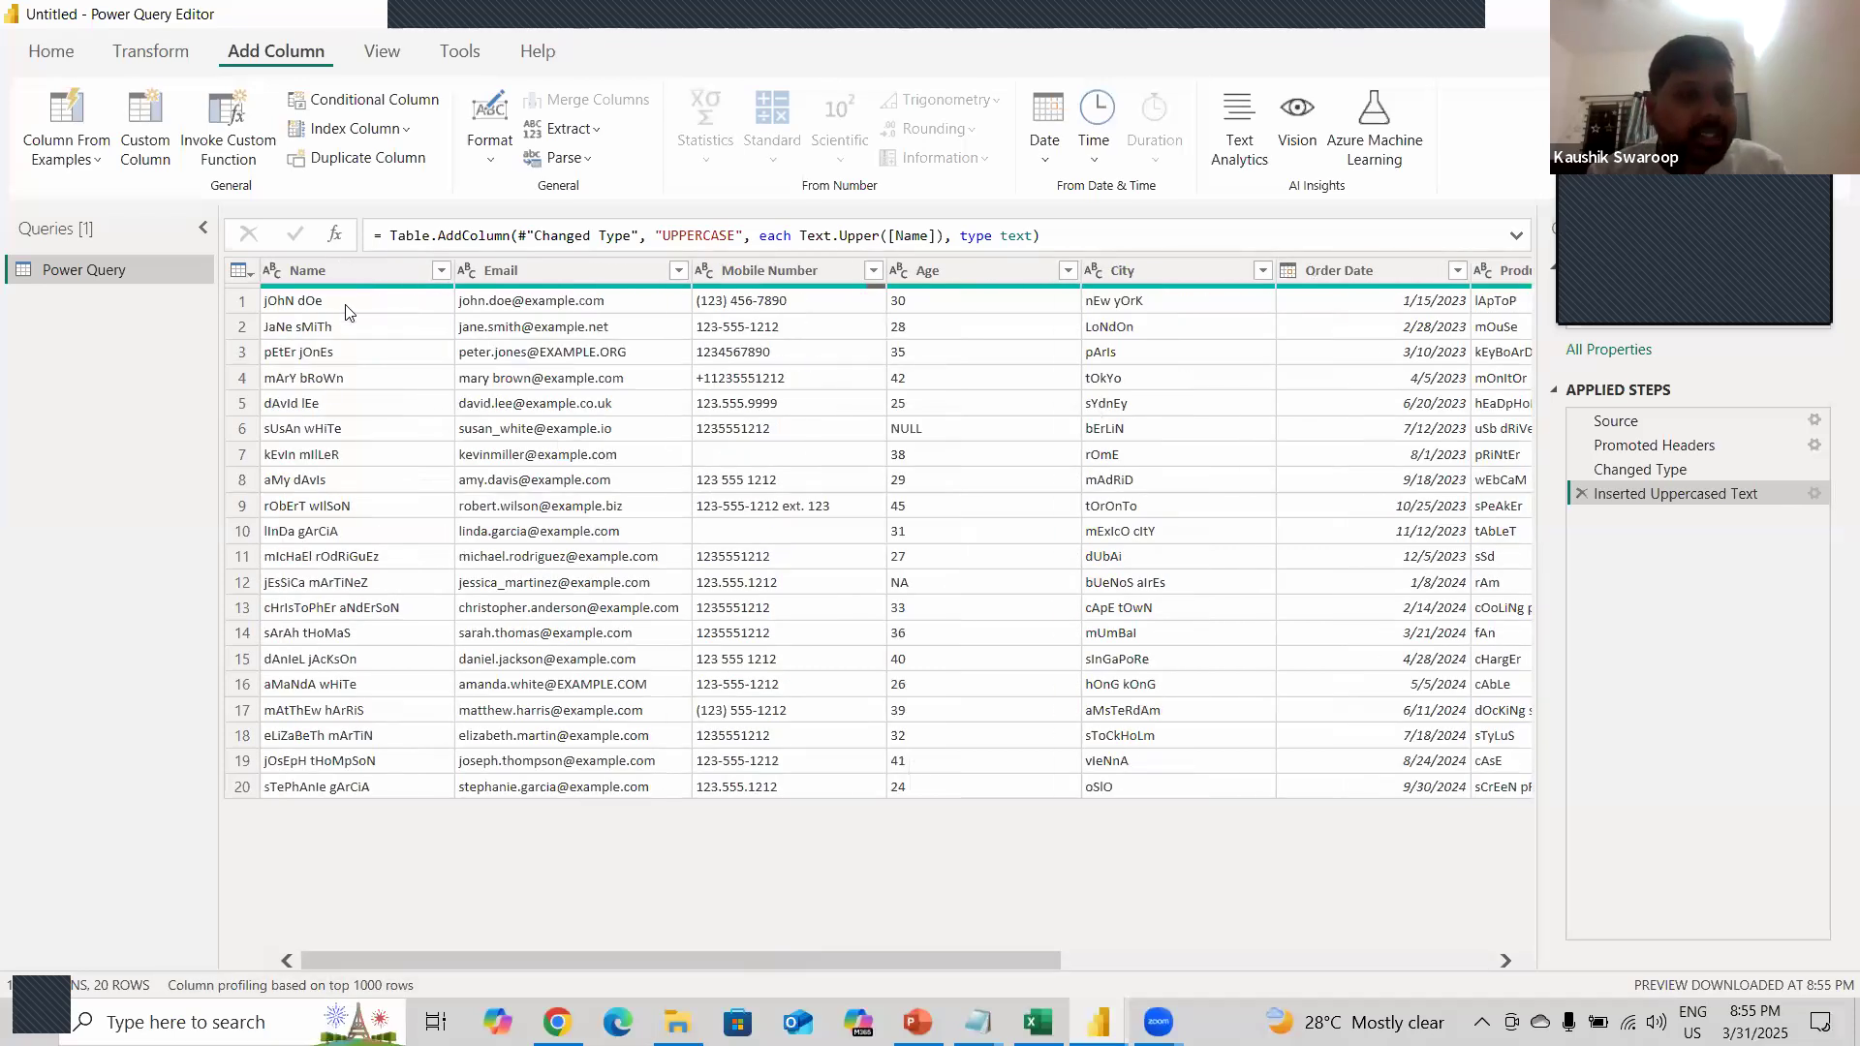
left_click(341, 271)
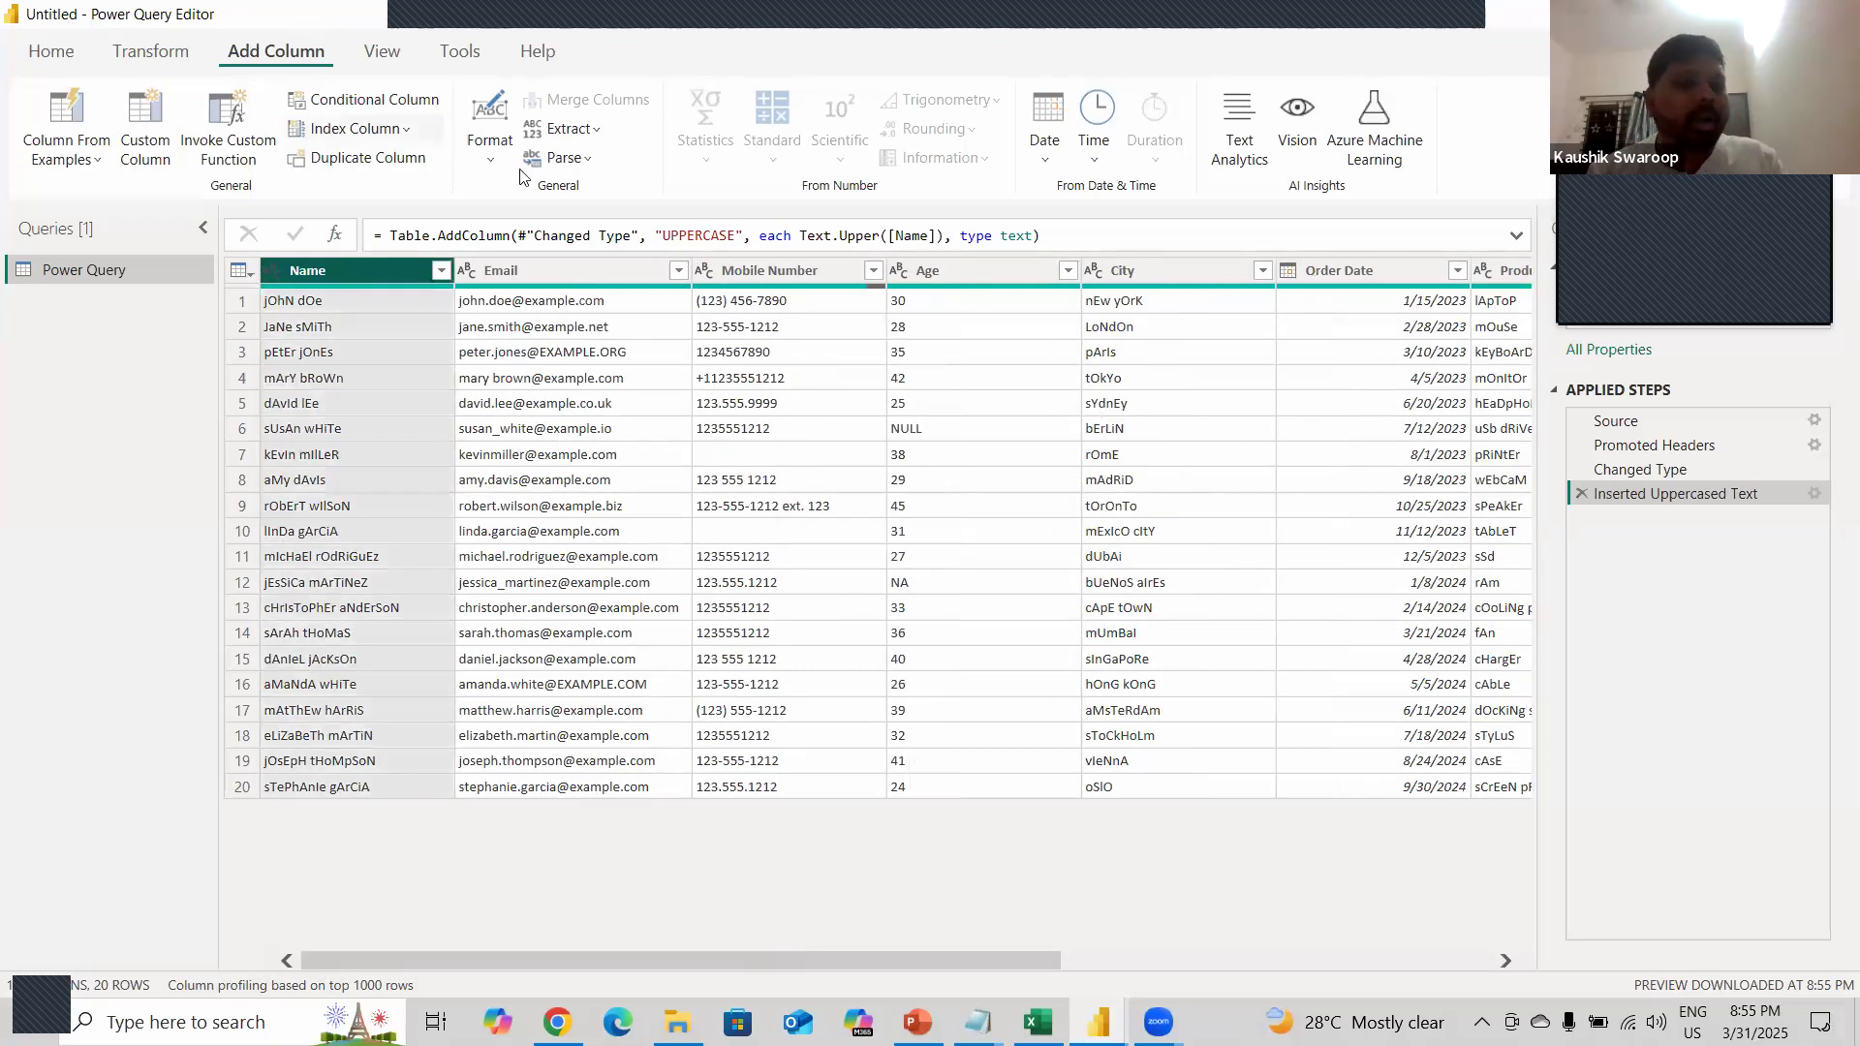
left_click(490, 153)
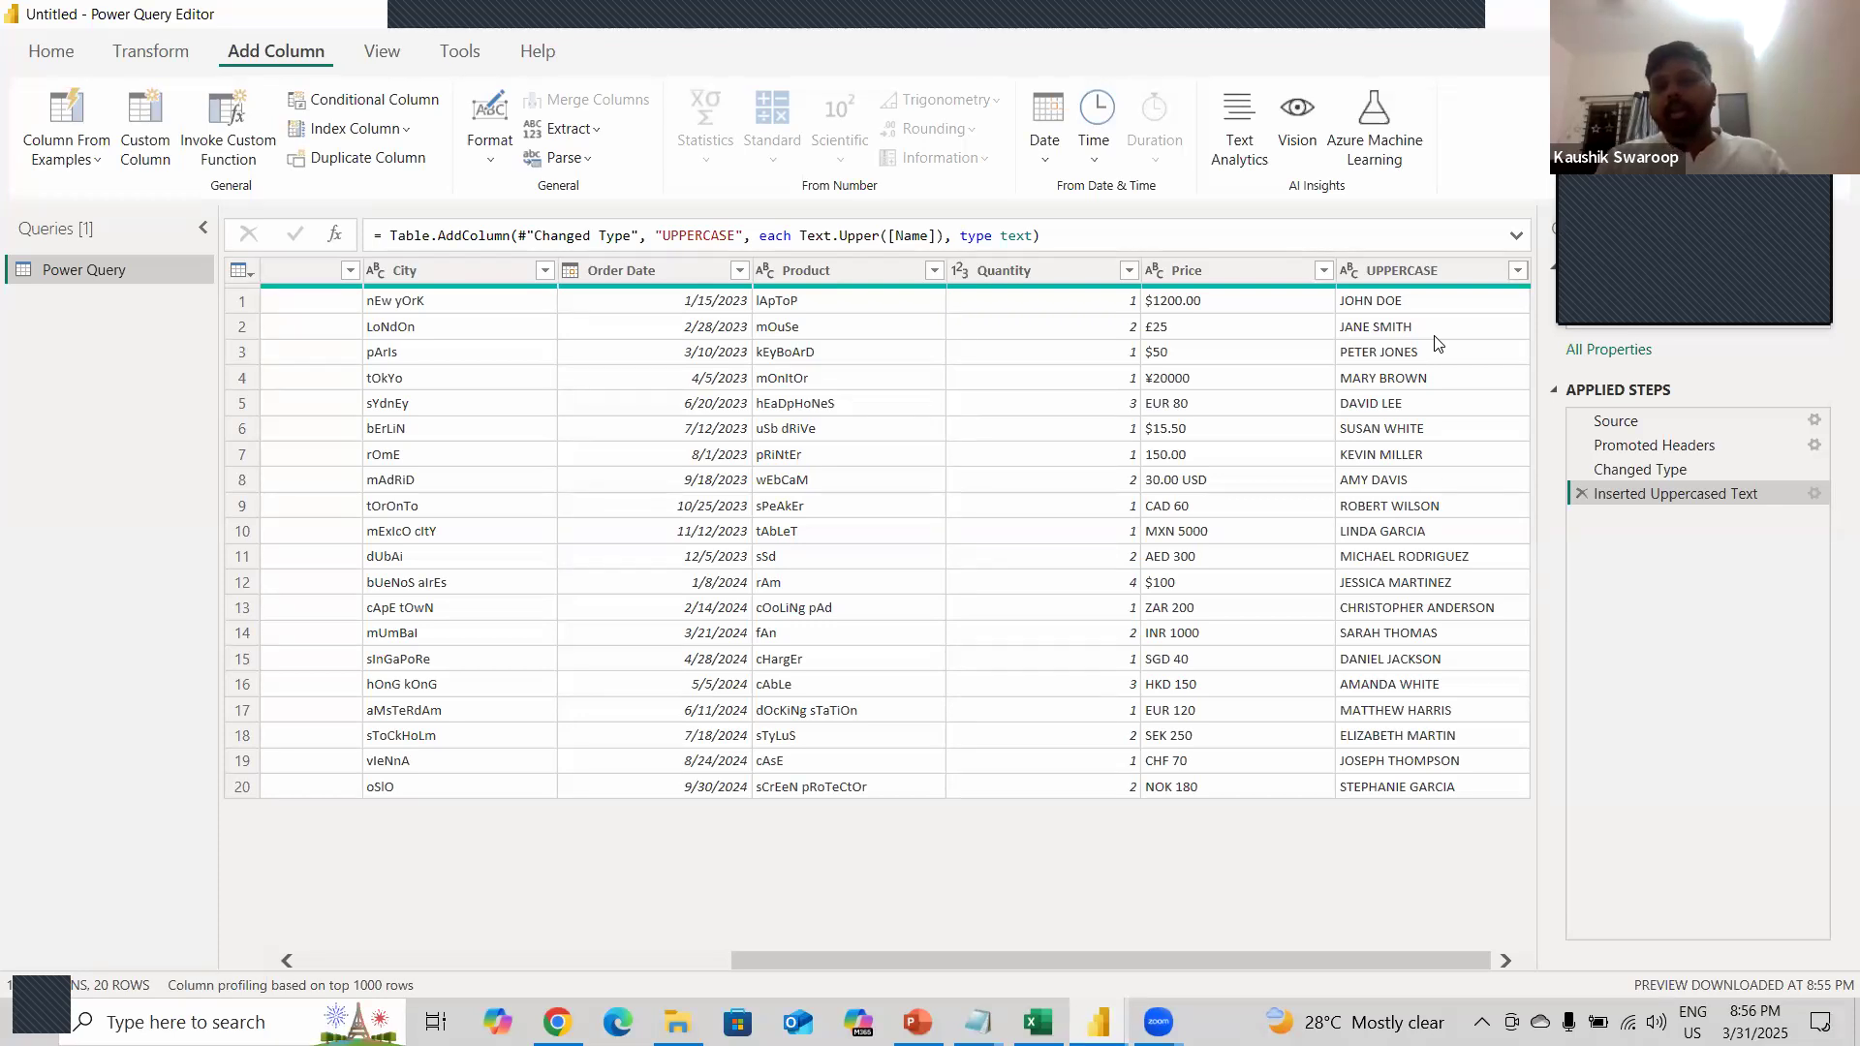
scroll(1153, 573, "left", 7)
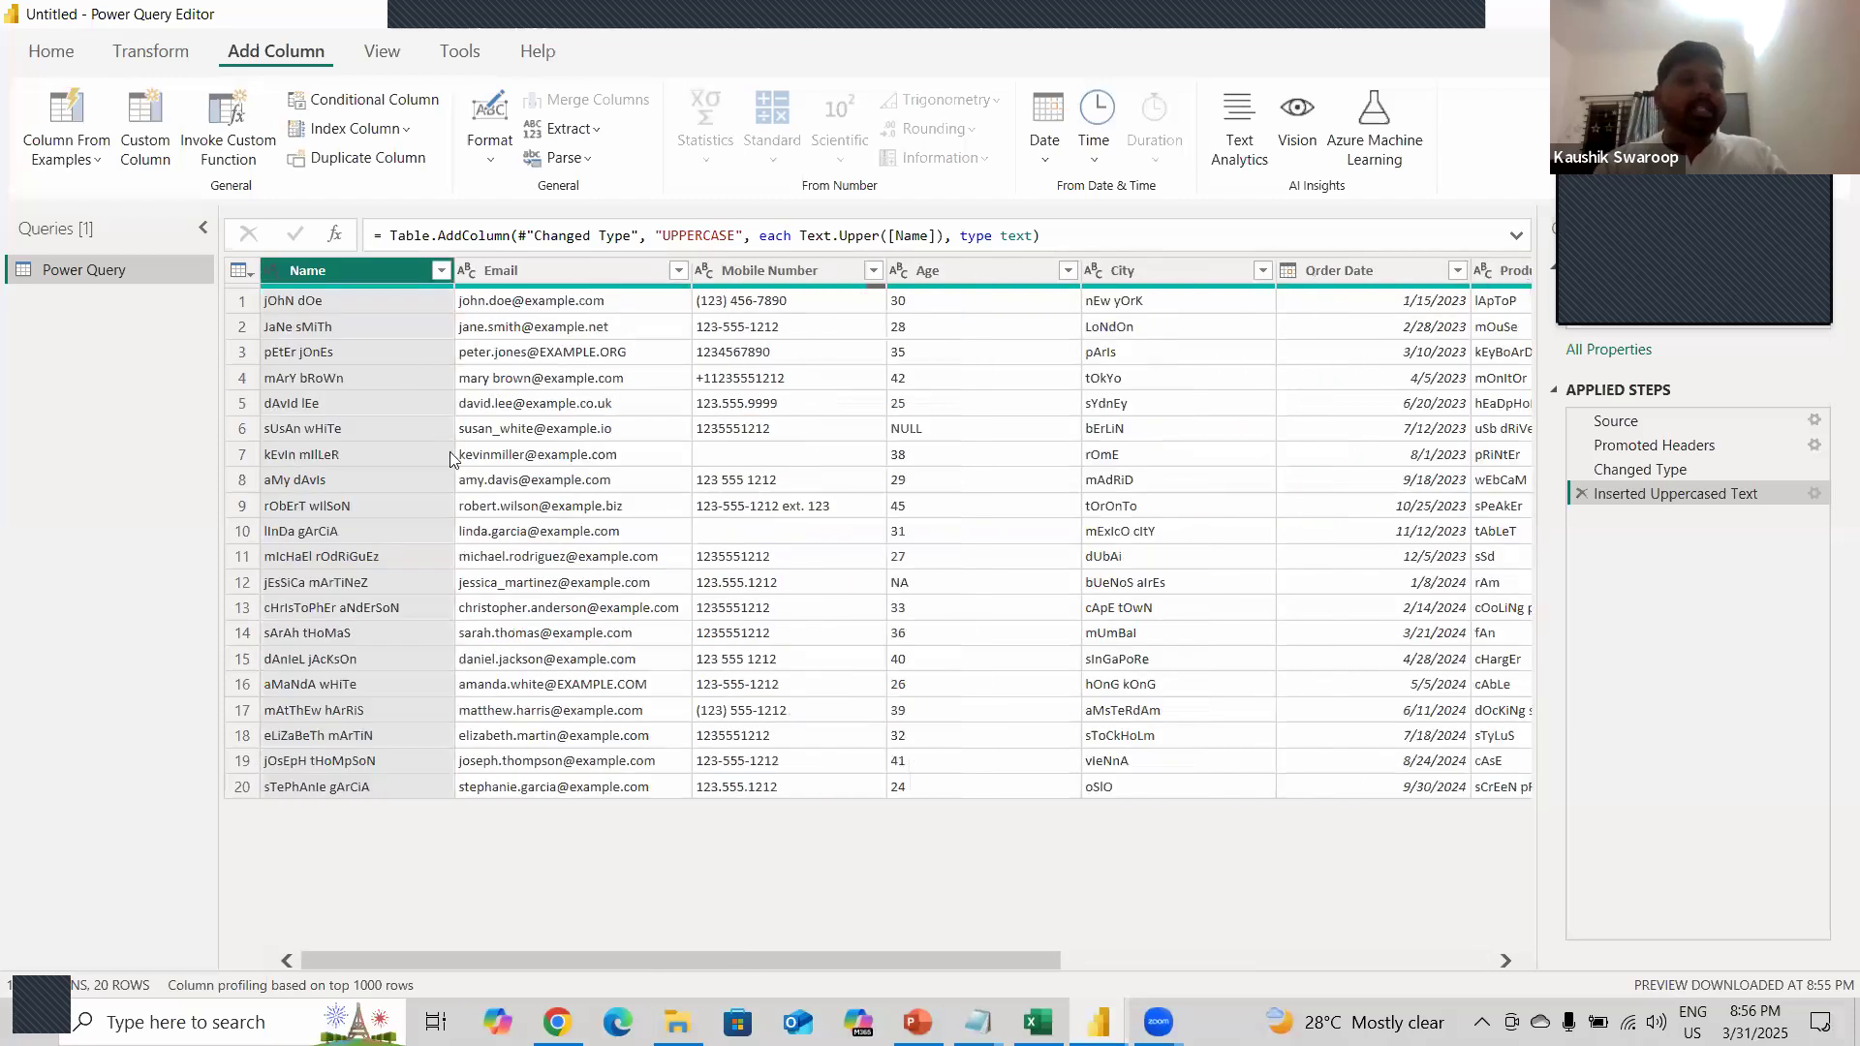
left_click(502, 165)
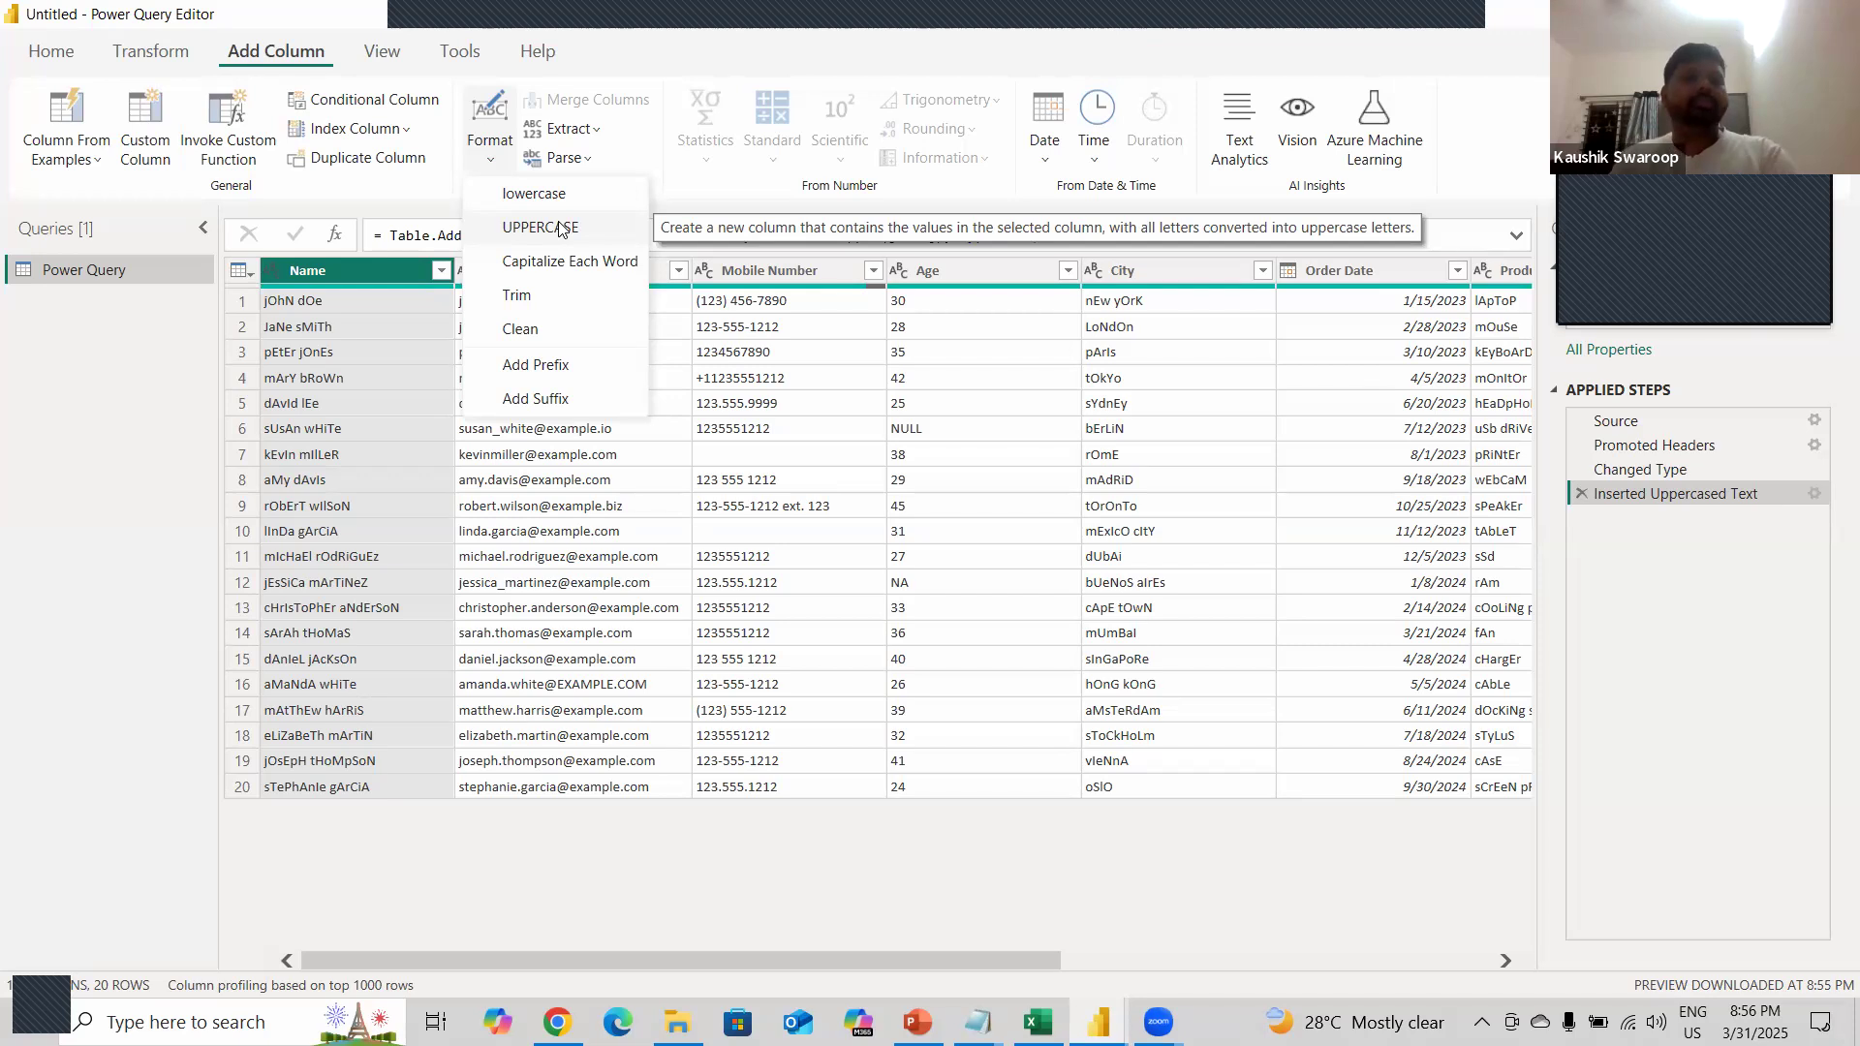
left_click(880, 959)
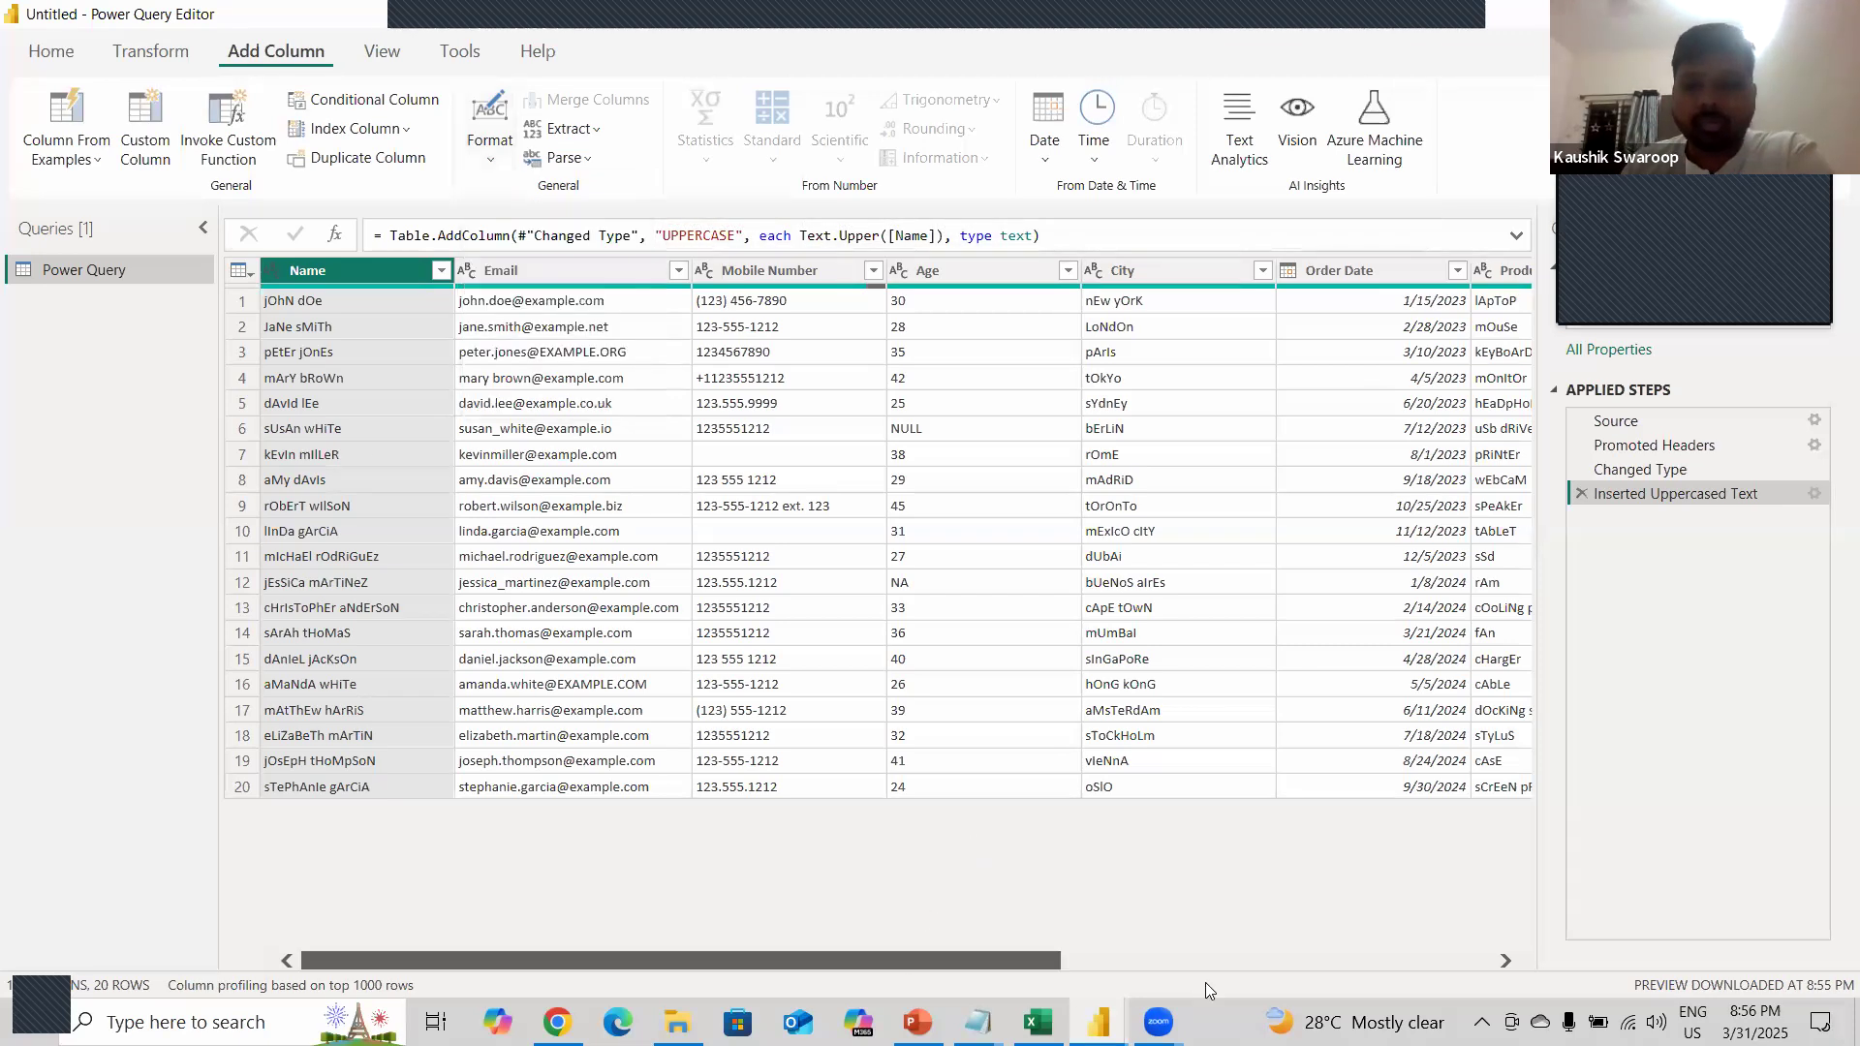
- Rename the added UPPERCASE column to "UC Name"
scroll(1205, 982, "right", 8)
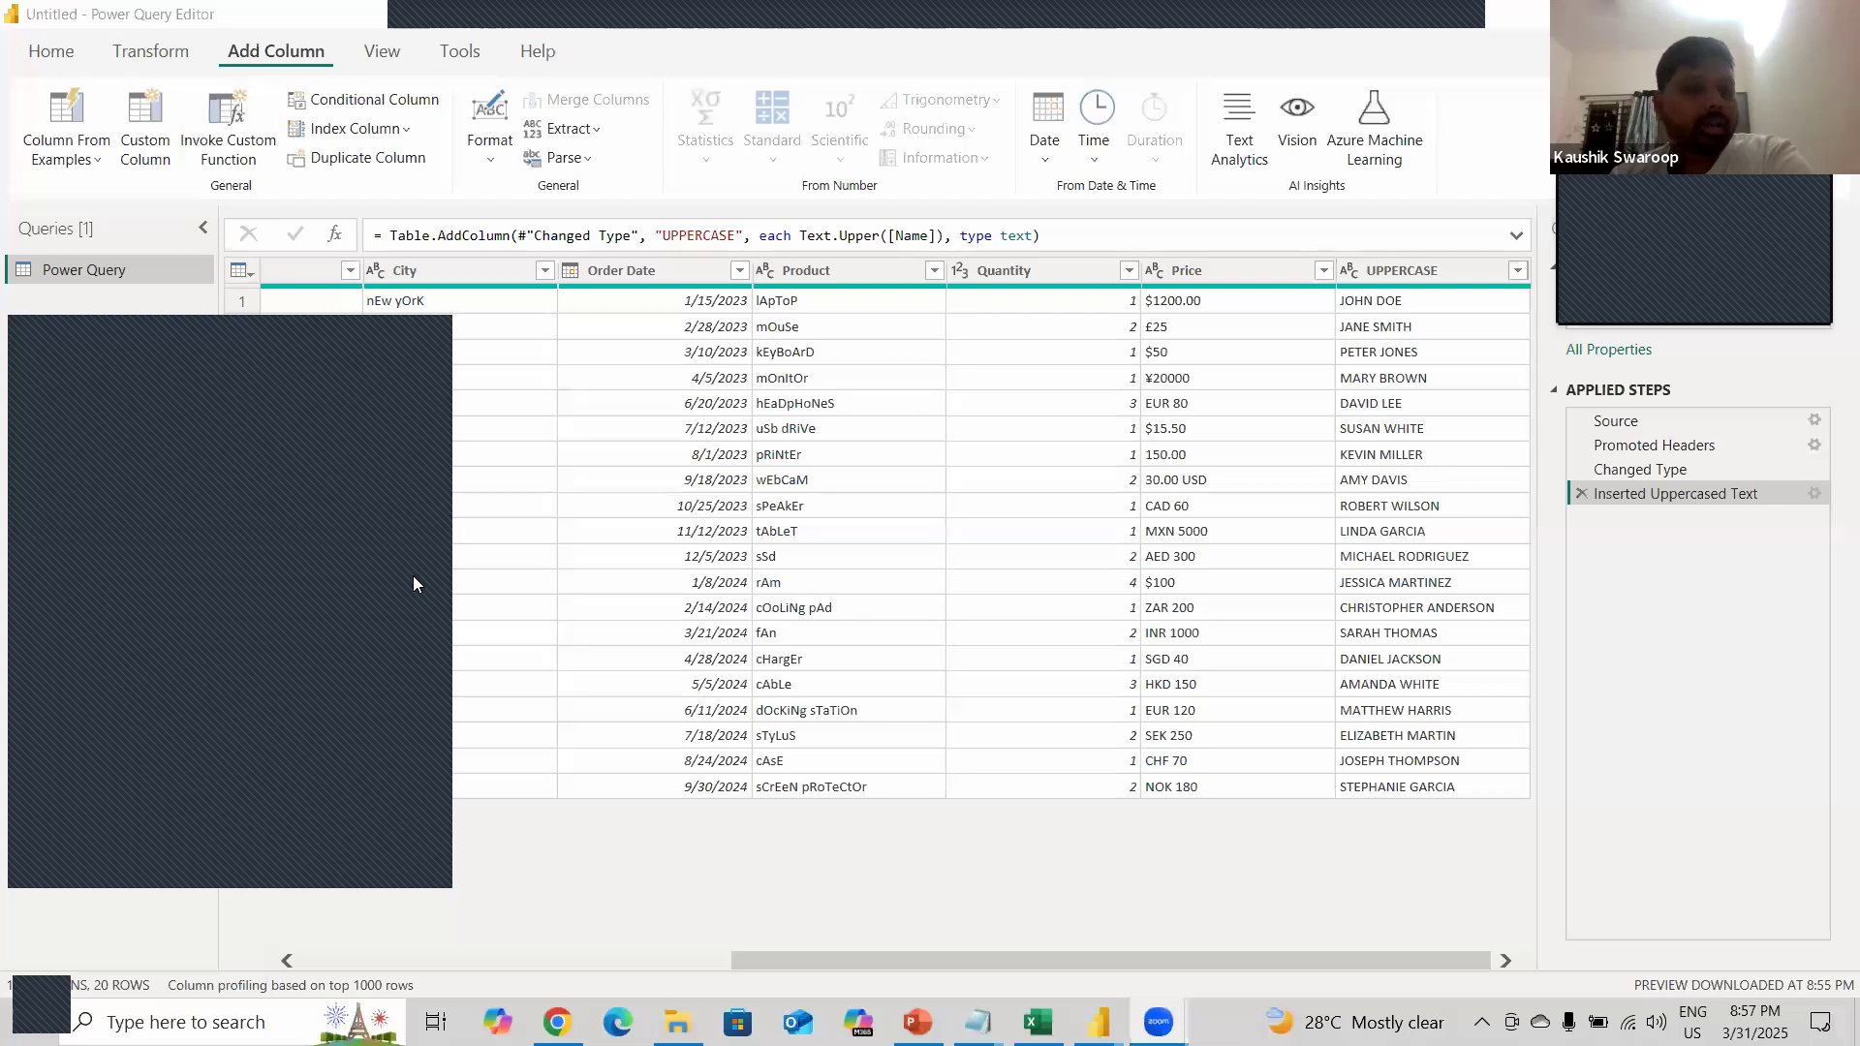
left_click(434, 343)
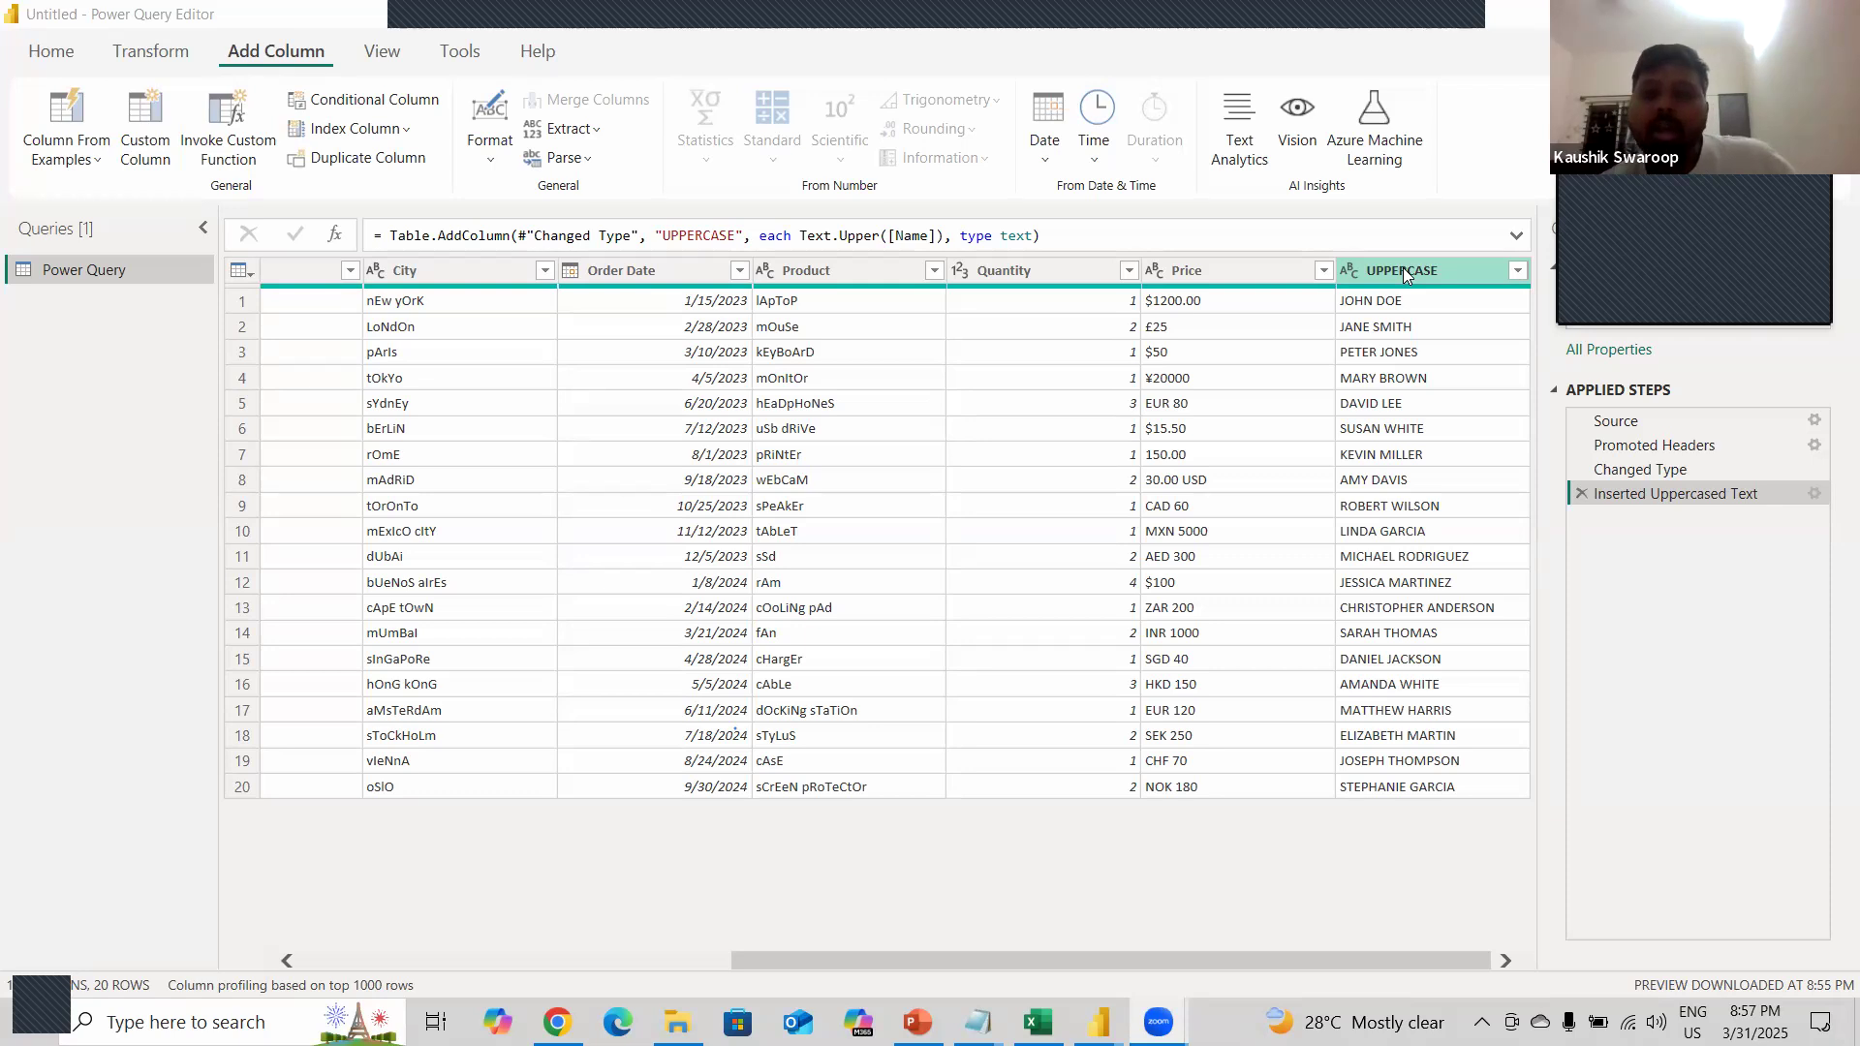
left_click(1402, 270)
double_click(1466, 272)
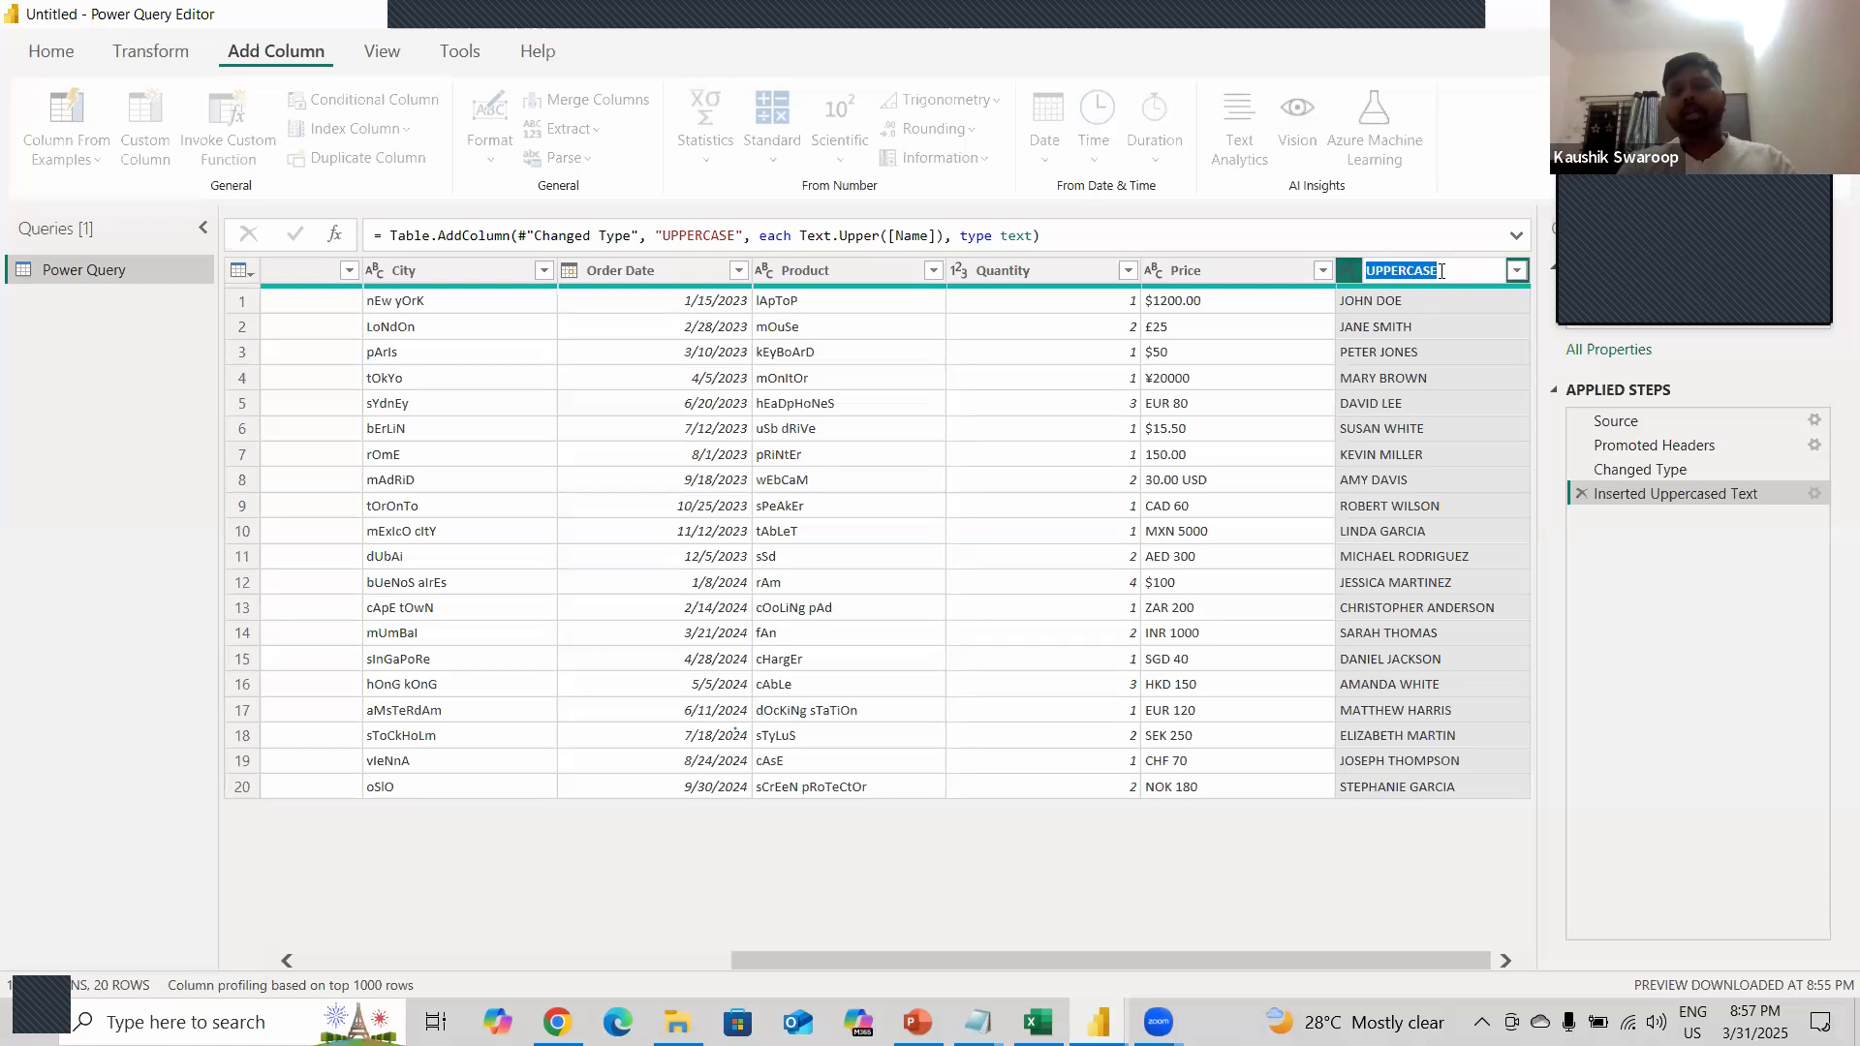
type("Proper")
key("BackSpace")
key("BackSpace")
key("BackSpace")
key("BackSpace")
key("BackSpace")
key("BackSpace")
type("UC")
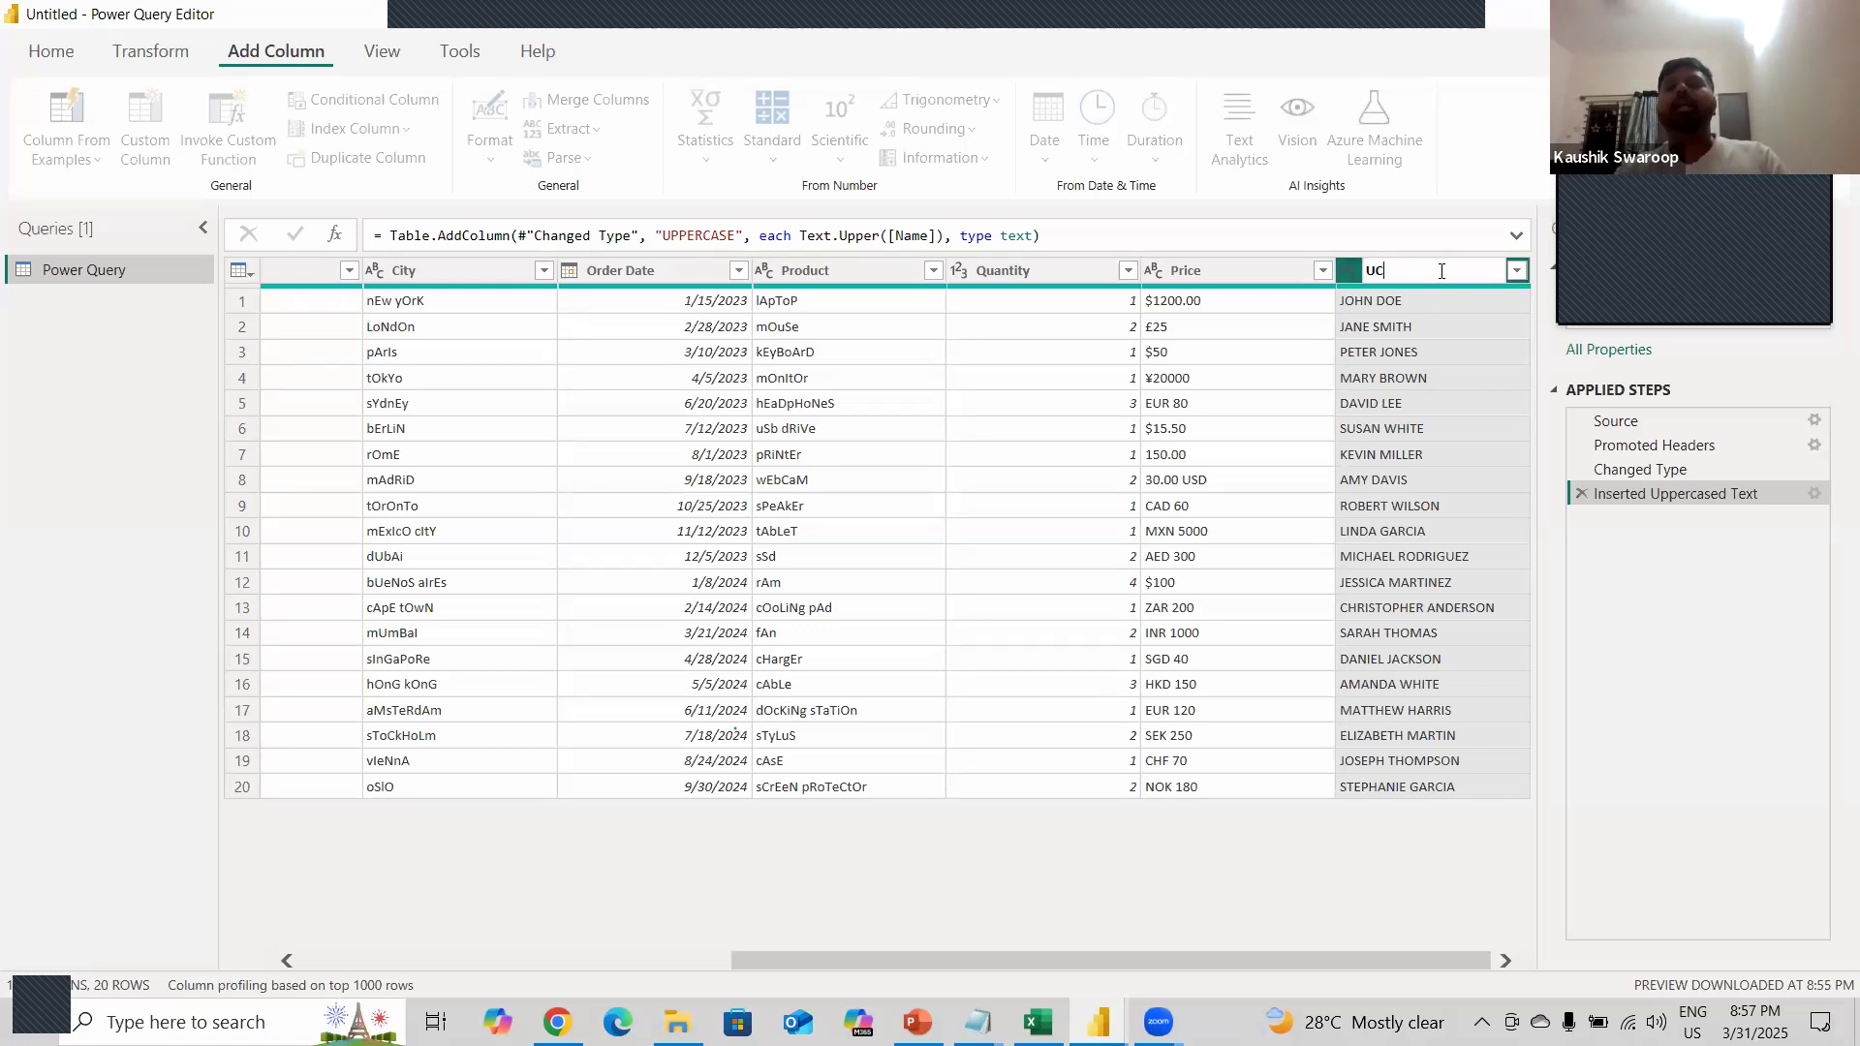
type(" Name")
key("Return")
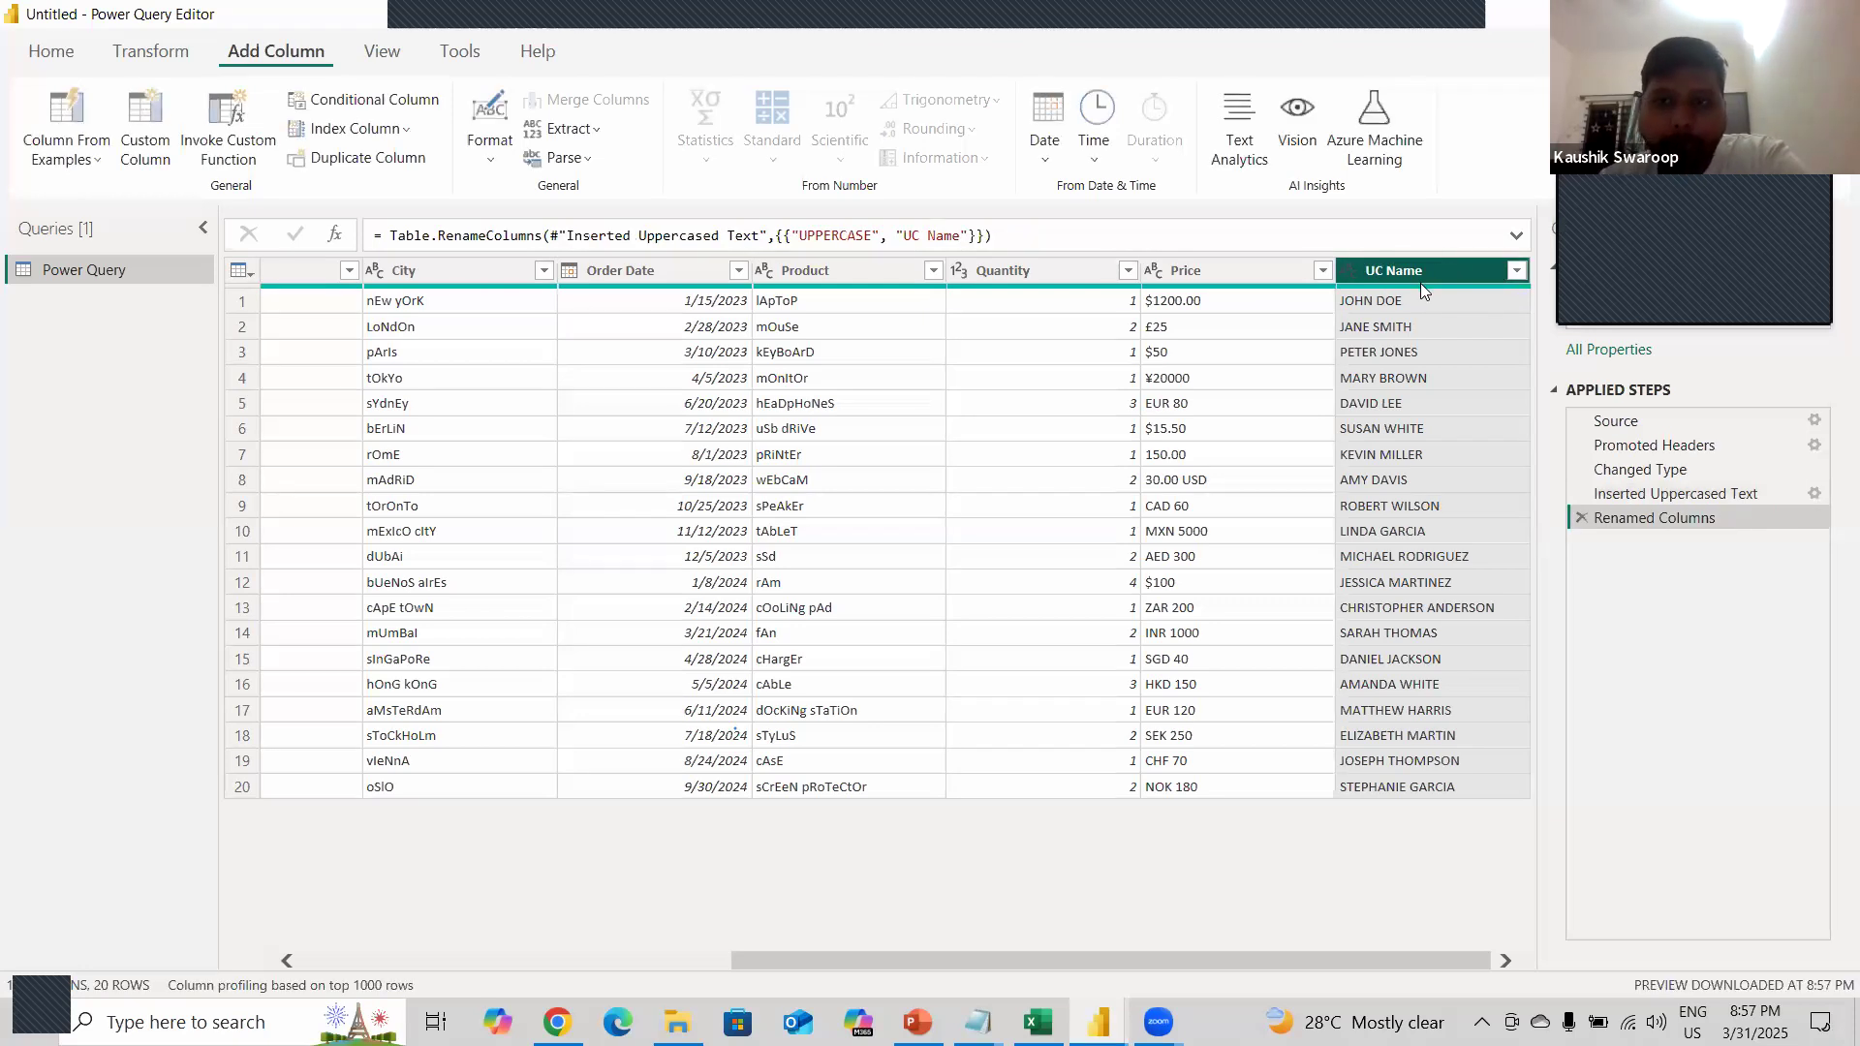
left_click(1187, 268)
double_click(1187, 268)
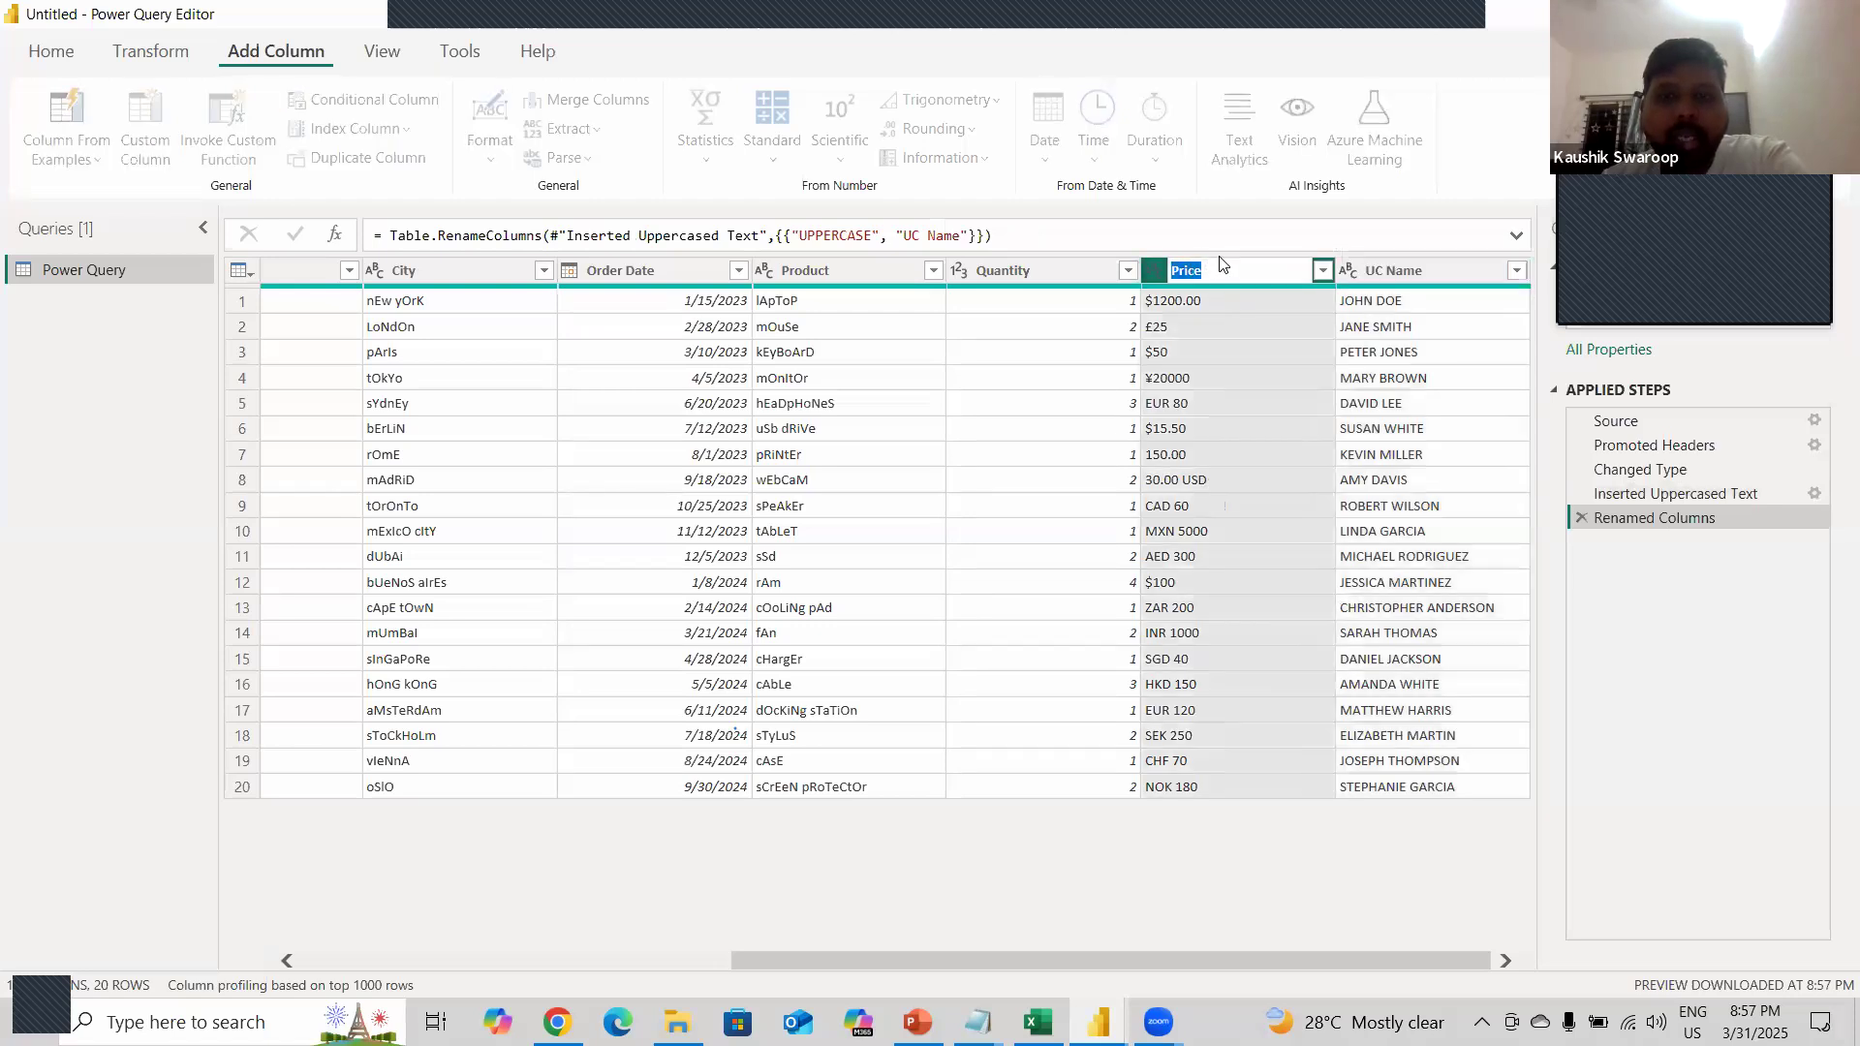
key("Return")
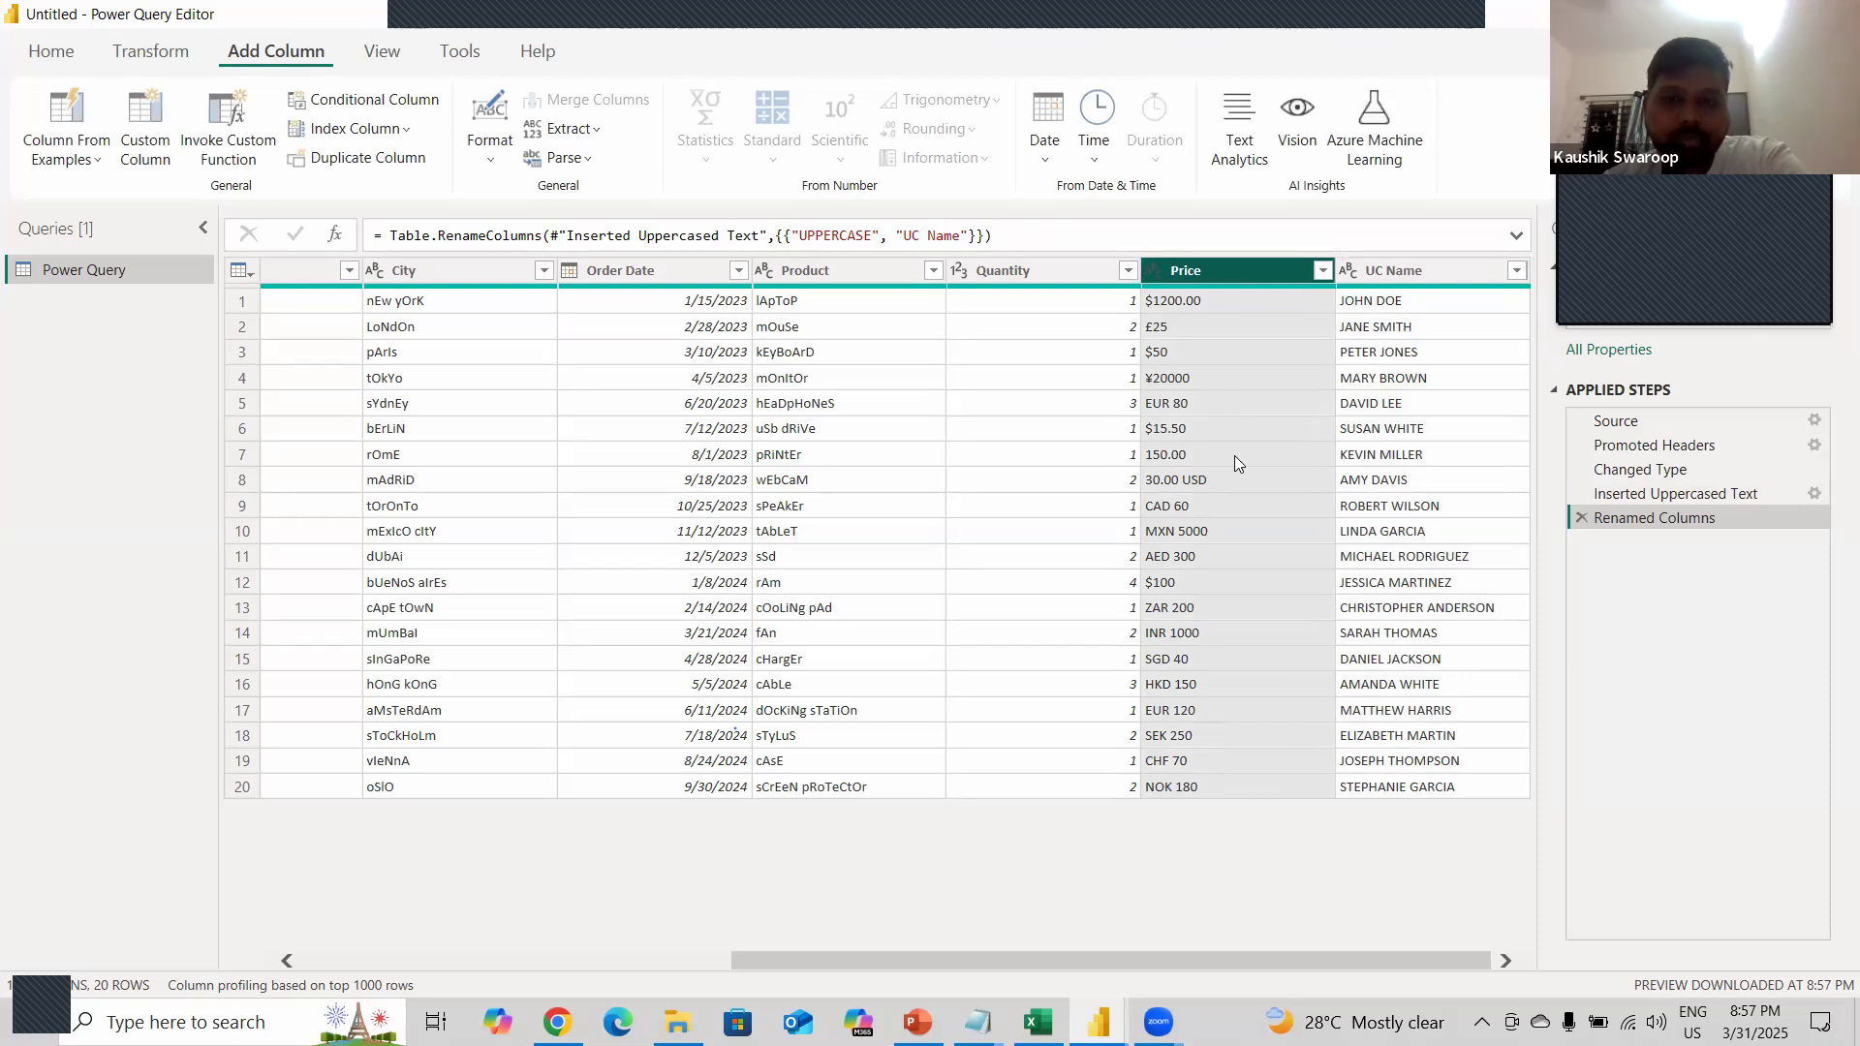
left_click(1404, 270)
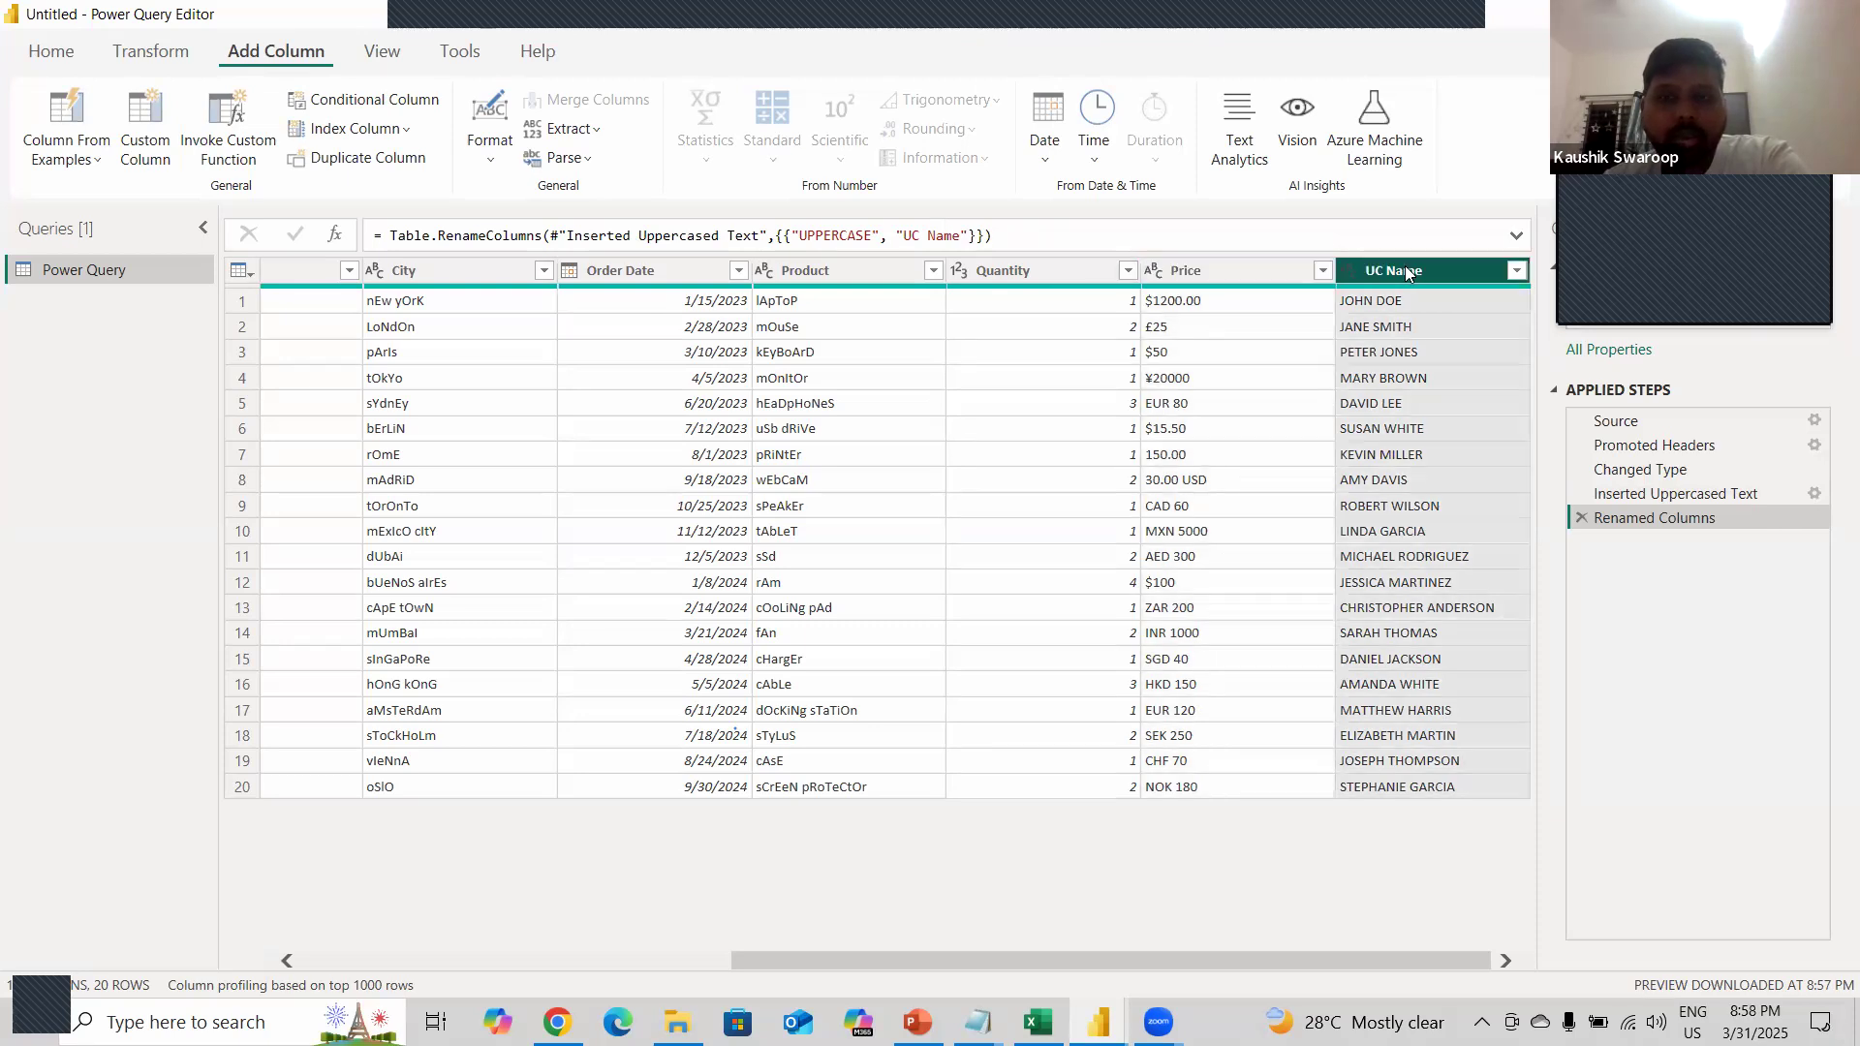
left_click(1271, 275)
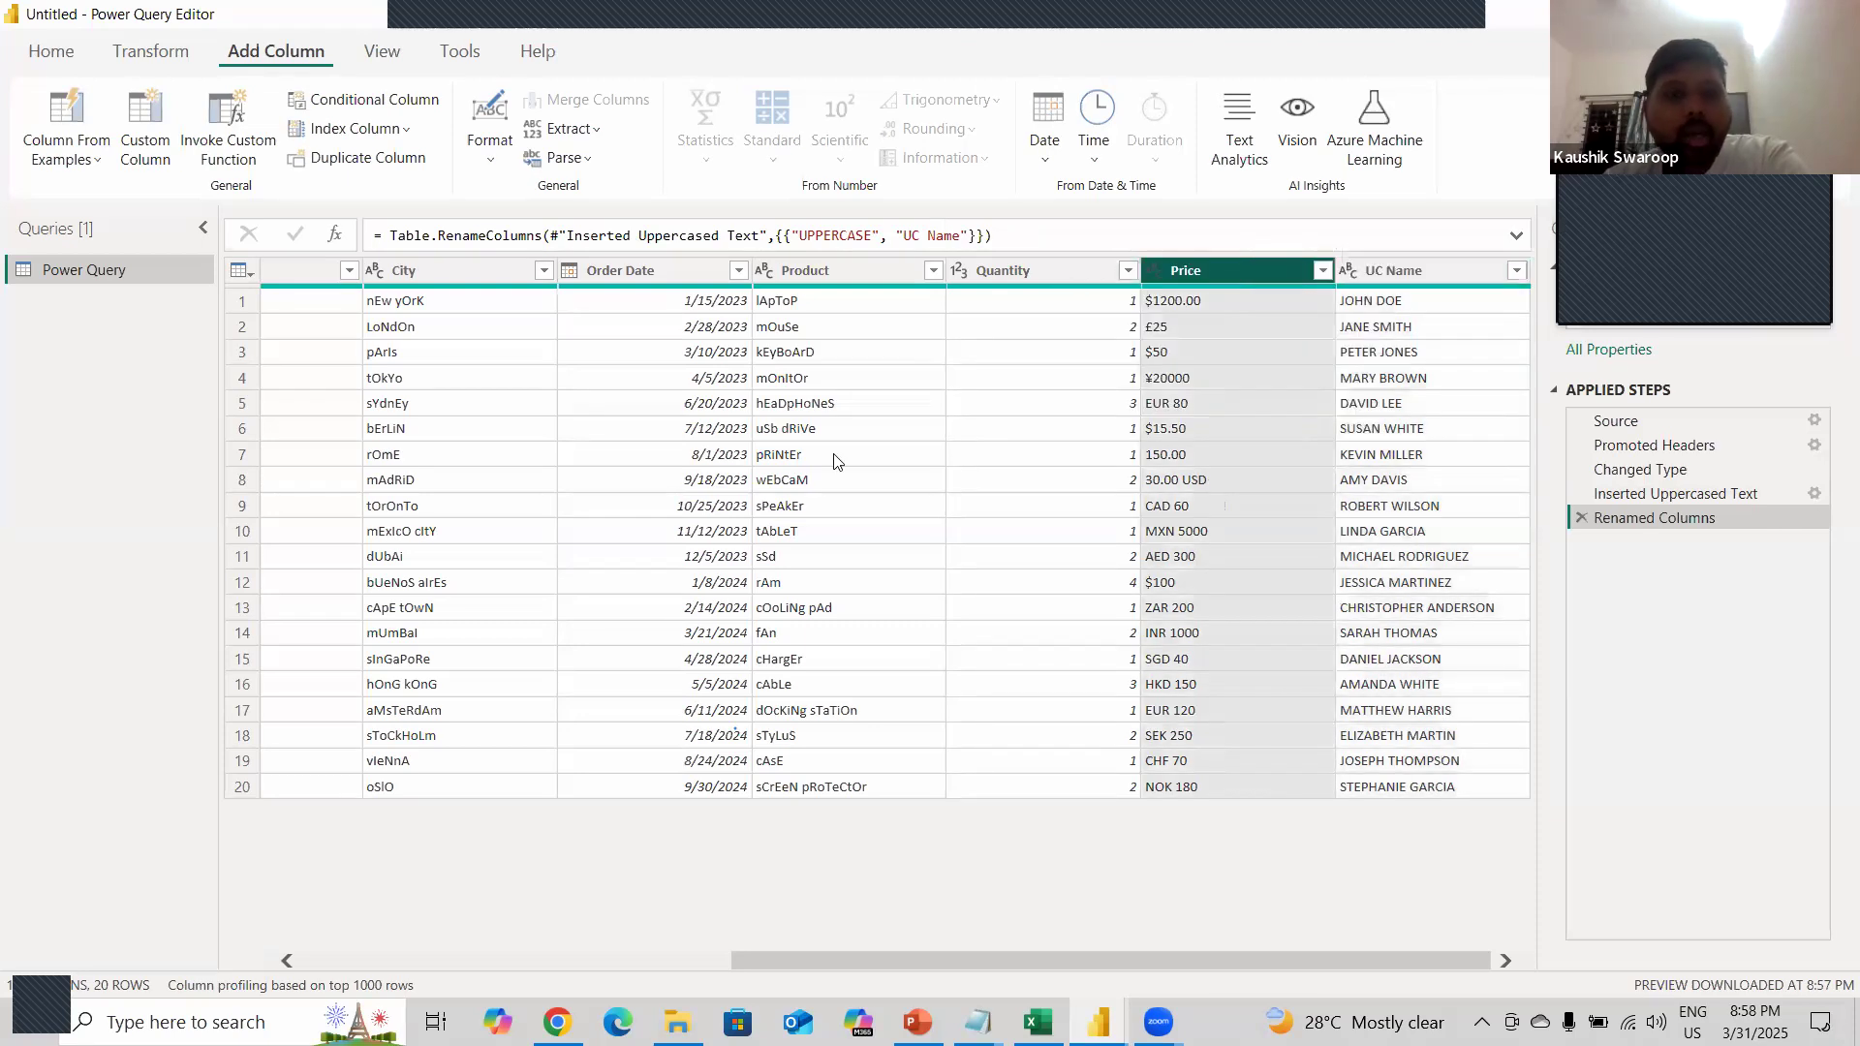
- Add a new column containing the Name column's values with each word capitalized
scroll(838, 462, "left", 10)
left_click(292, 273)
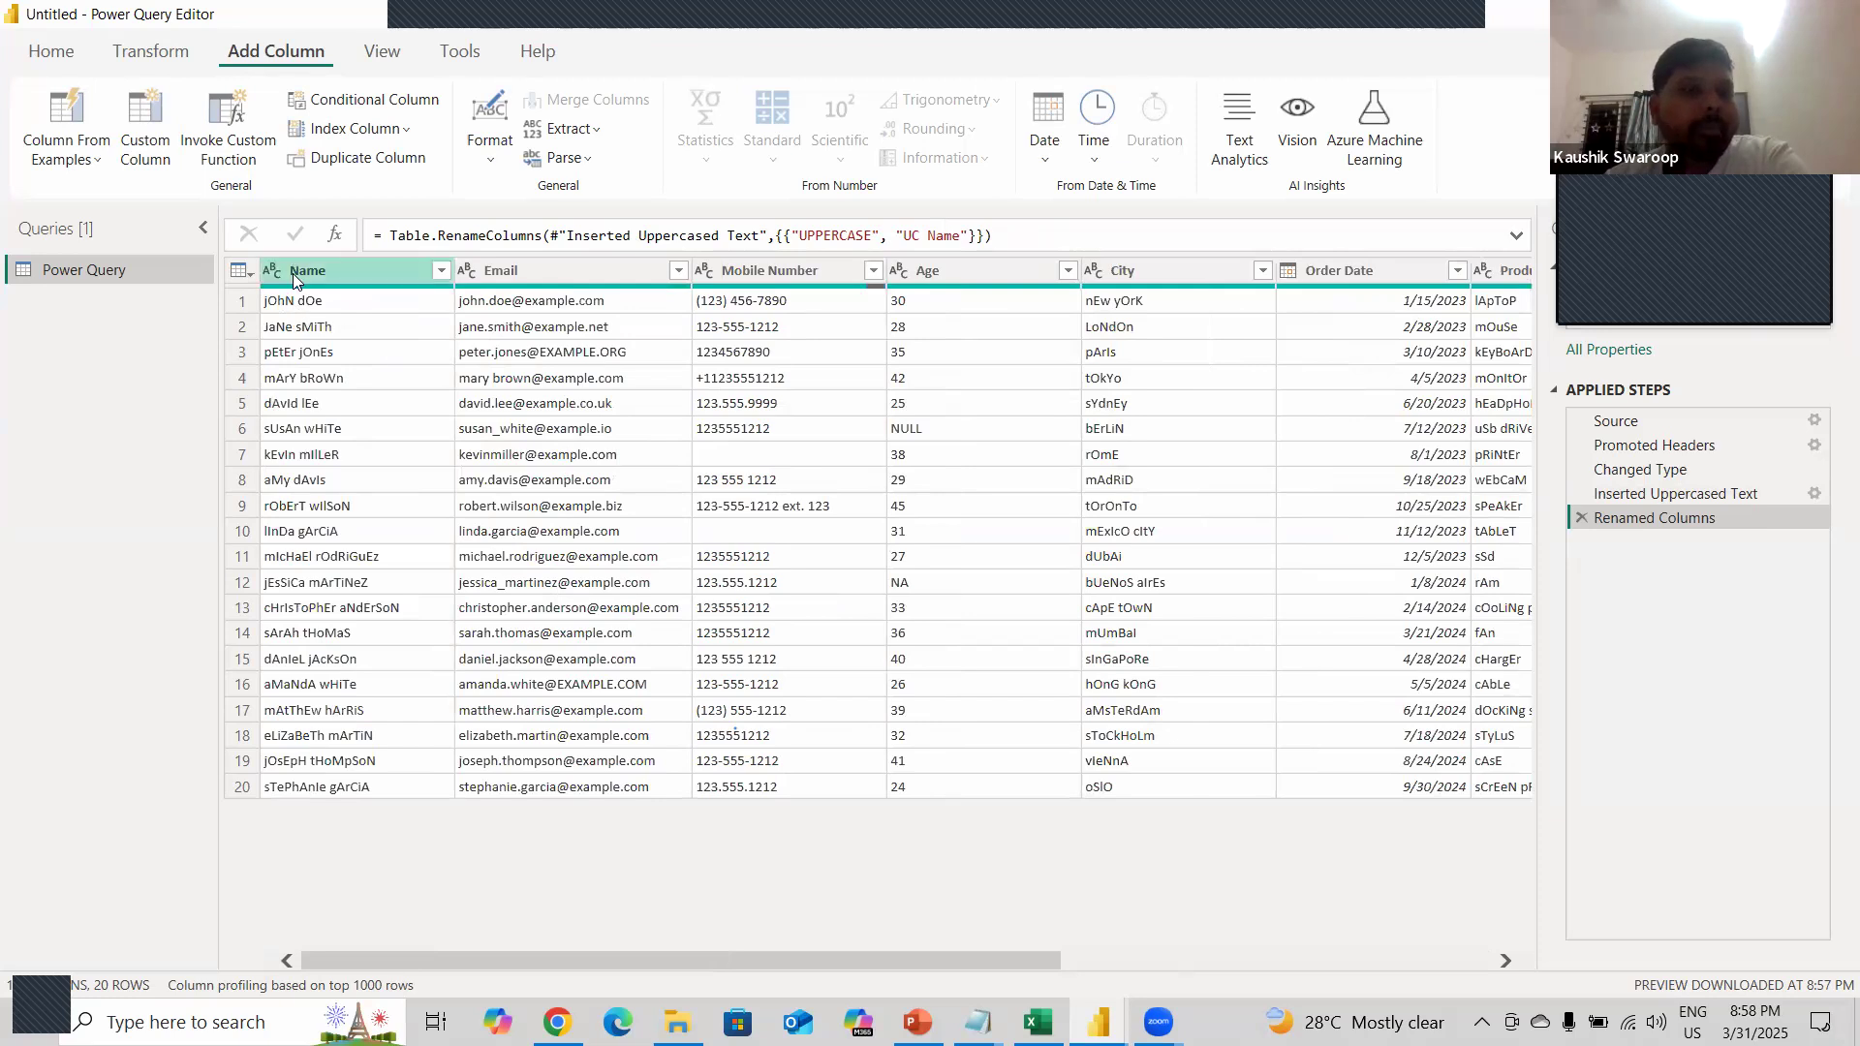
left_click(294, 273)
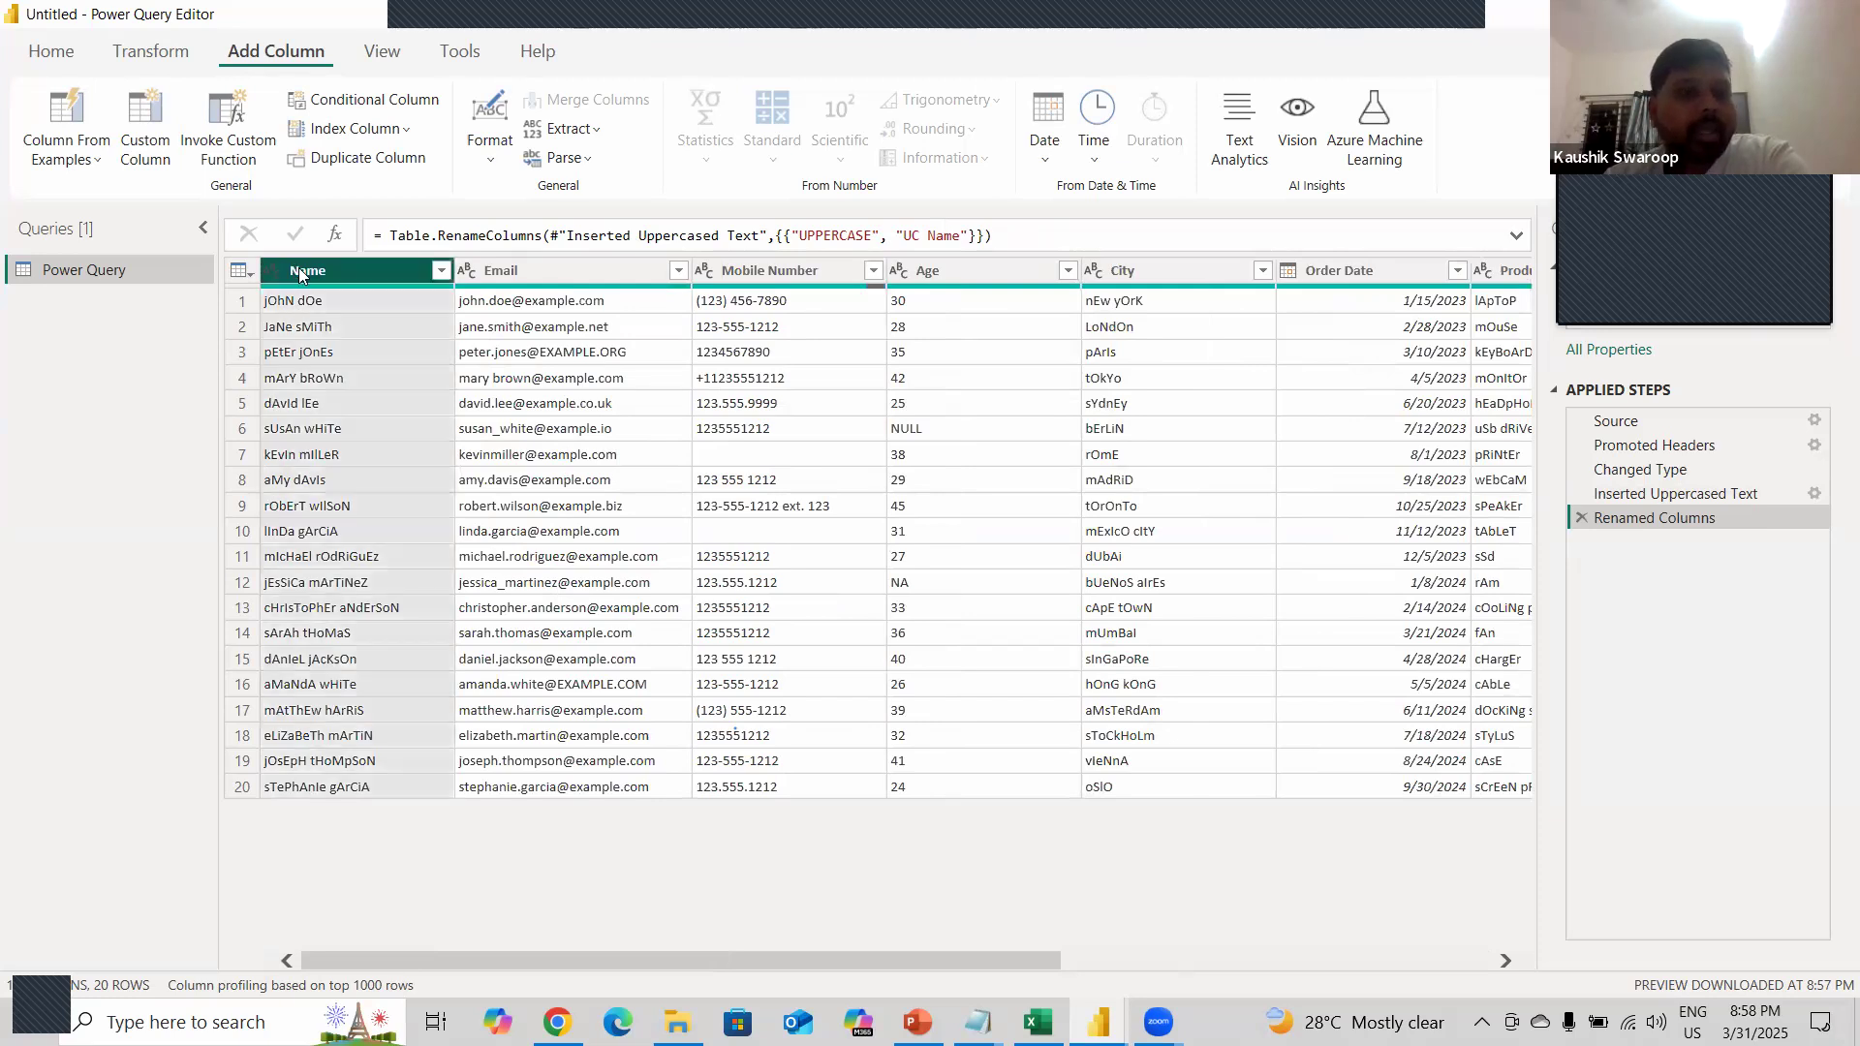
left_click(500, 165)
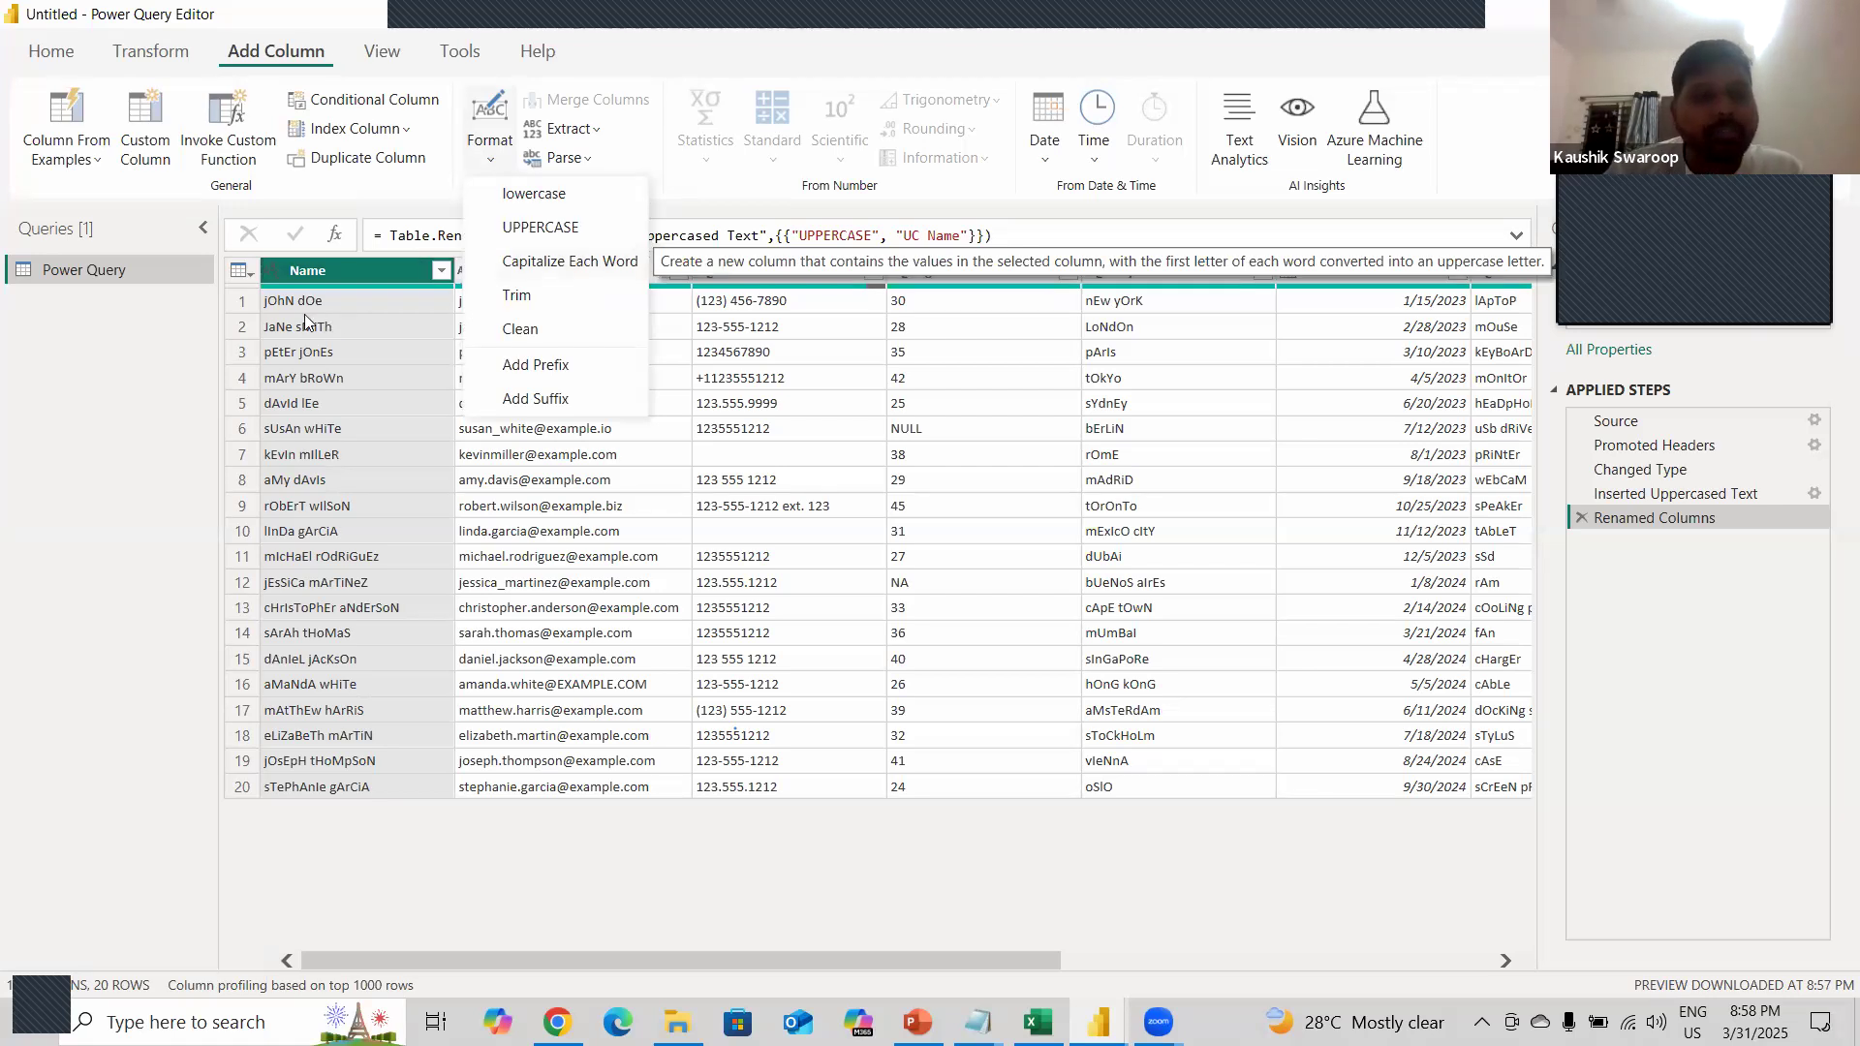
left_click(534, 262)
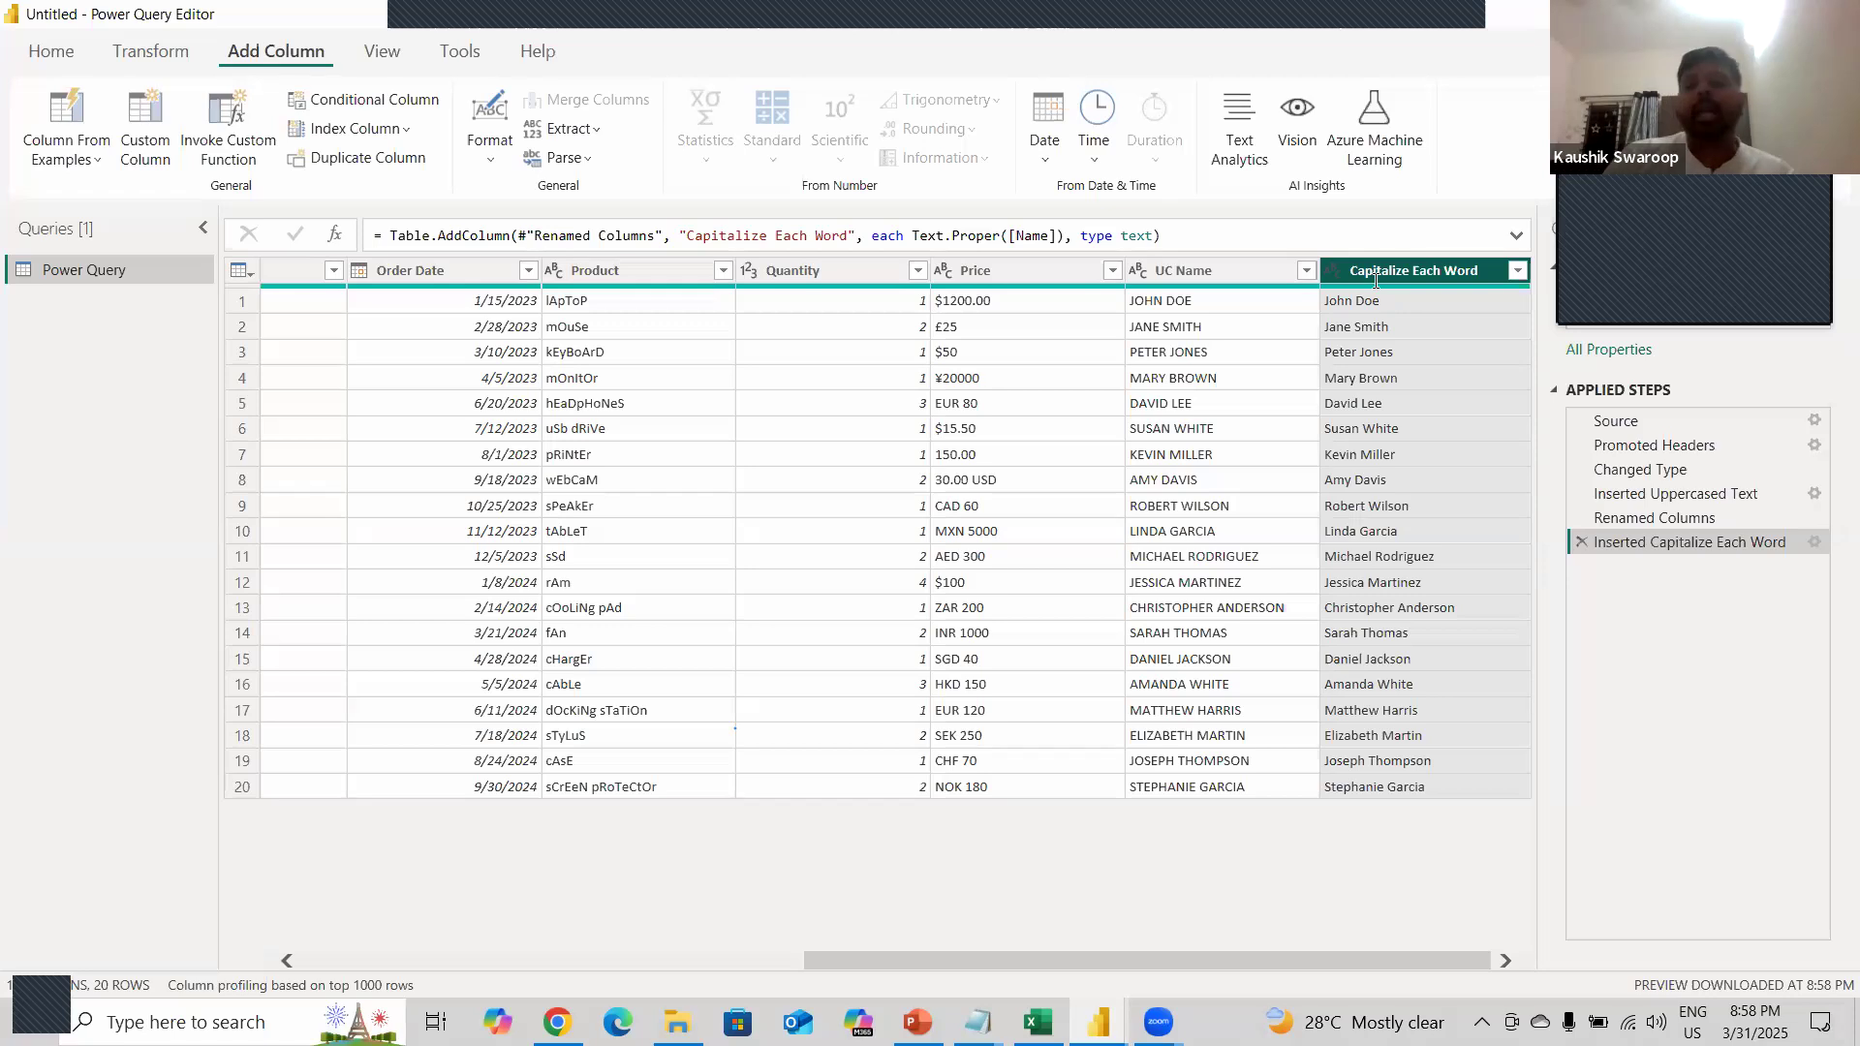
- Compare the new name columns with the original Name column, and the commands that transform existing columns with those that add new ones
scroll(1308, 433, "left", 3)
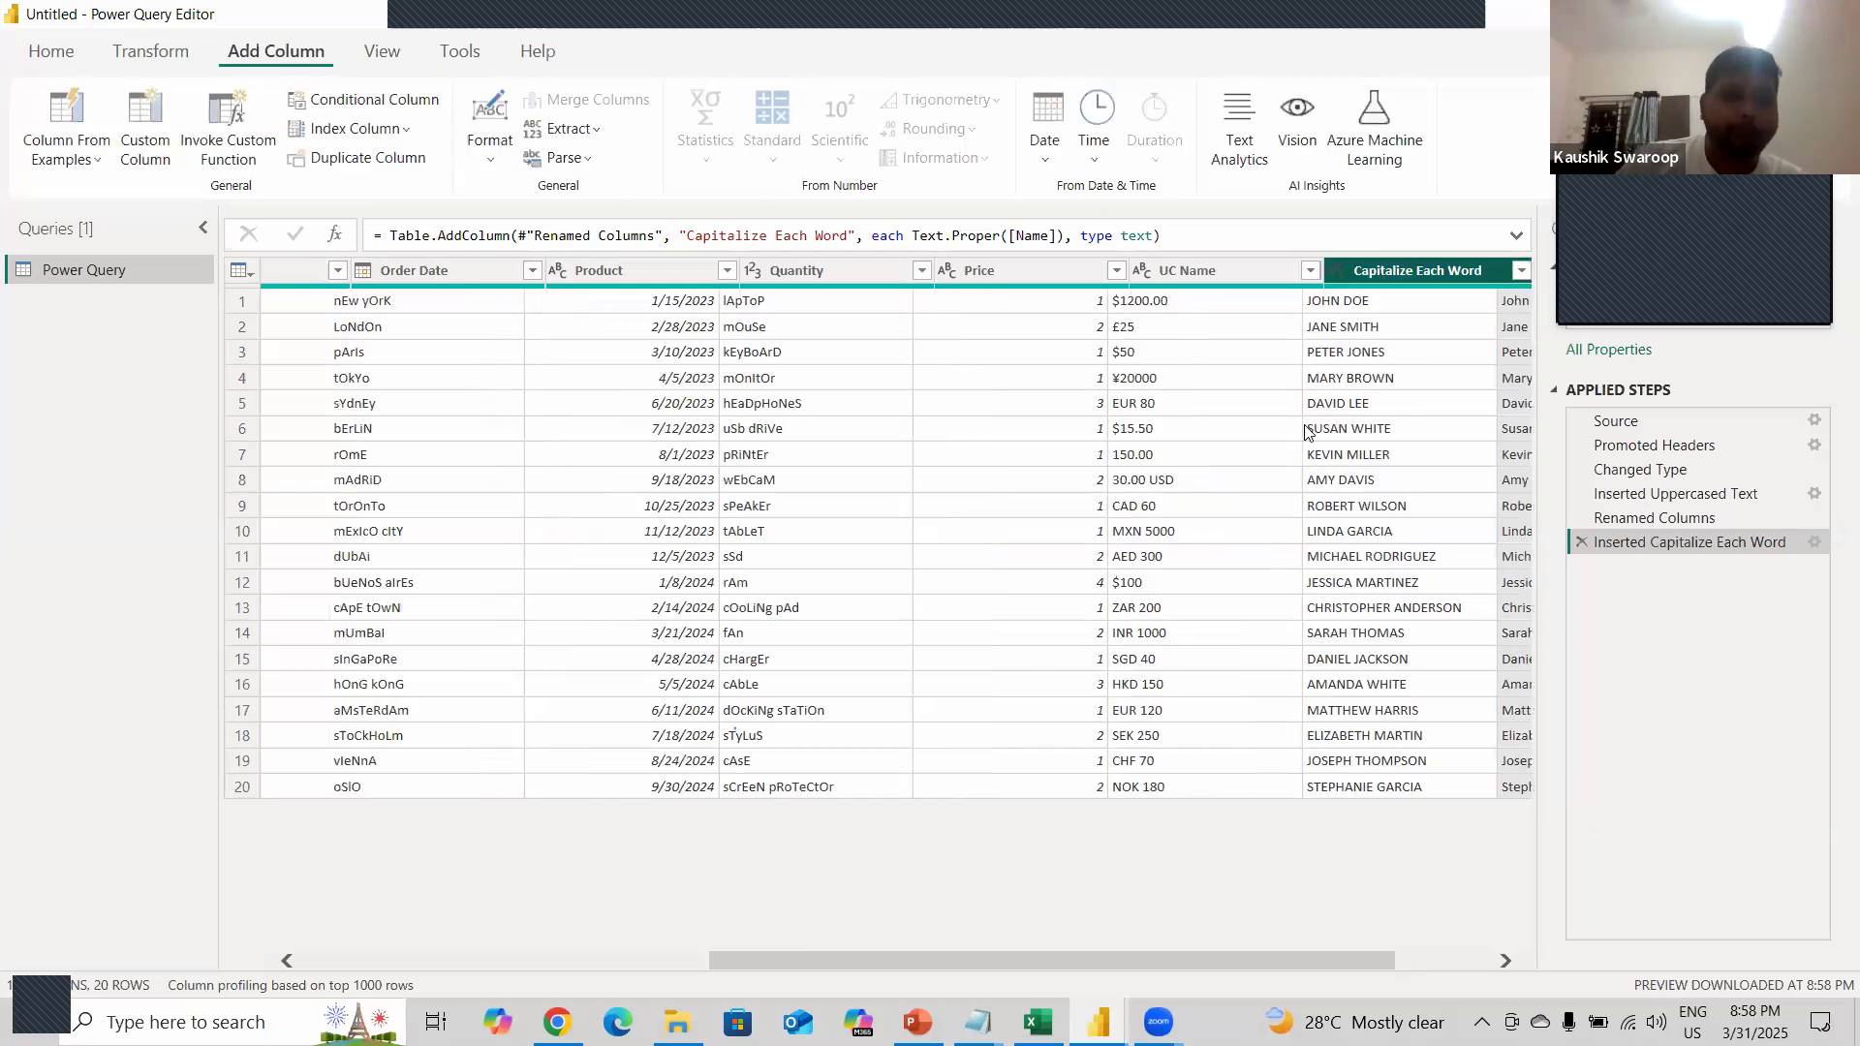
scroll(1308, 433, "left", 5)
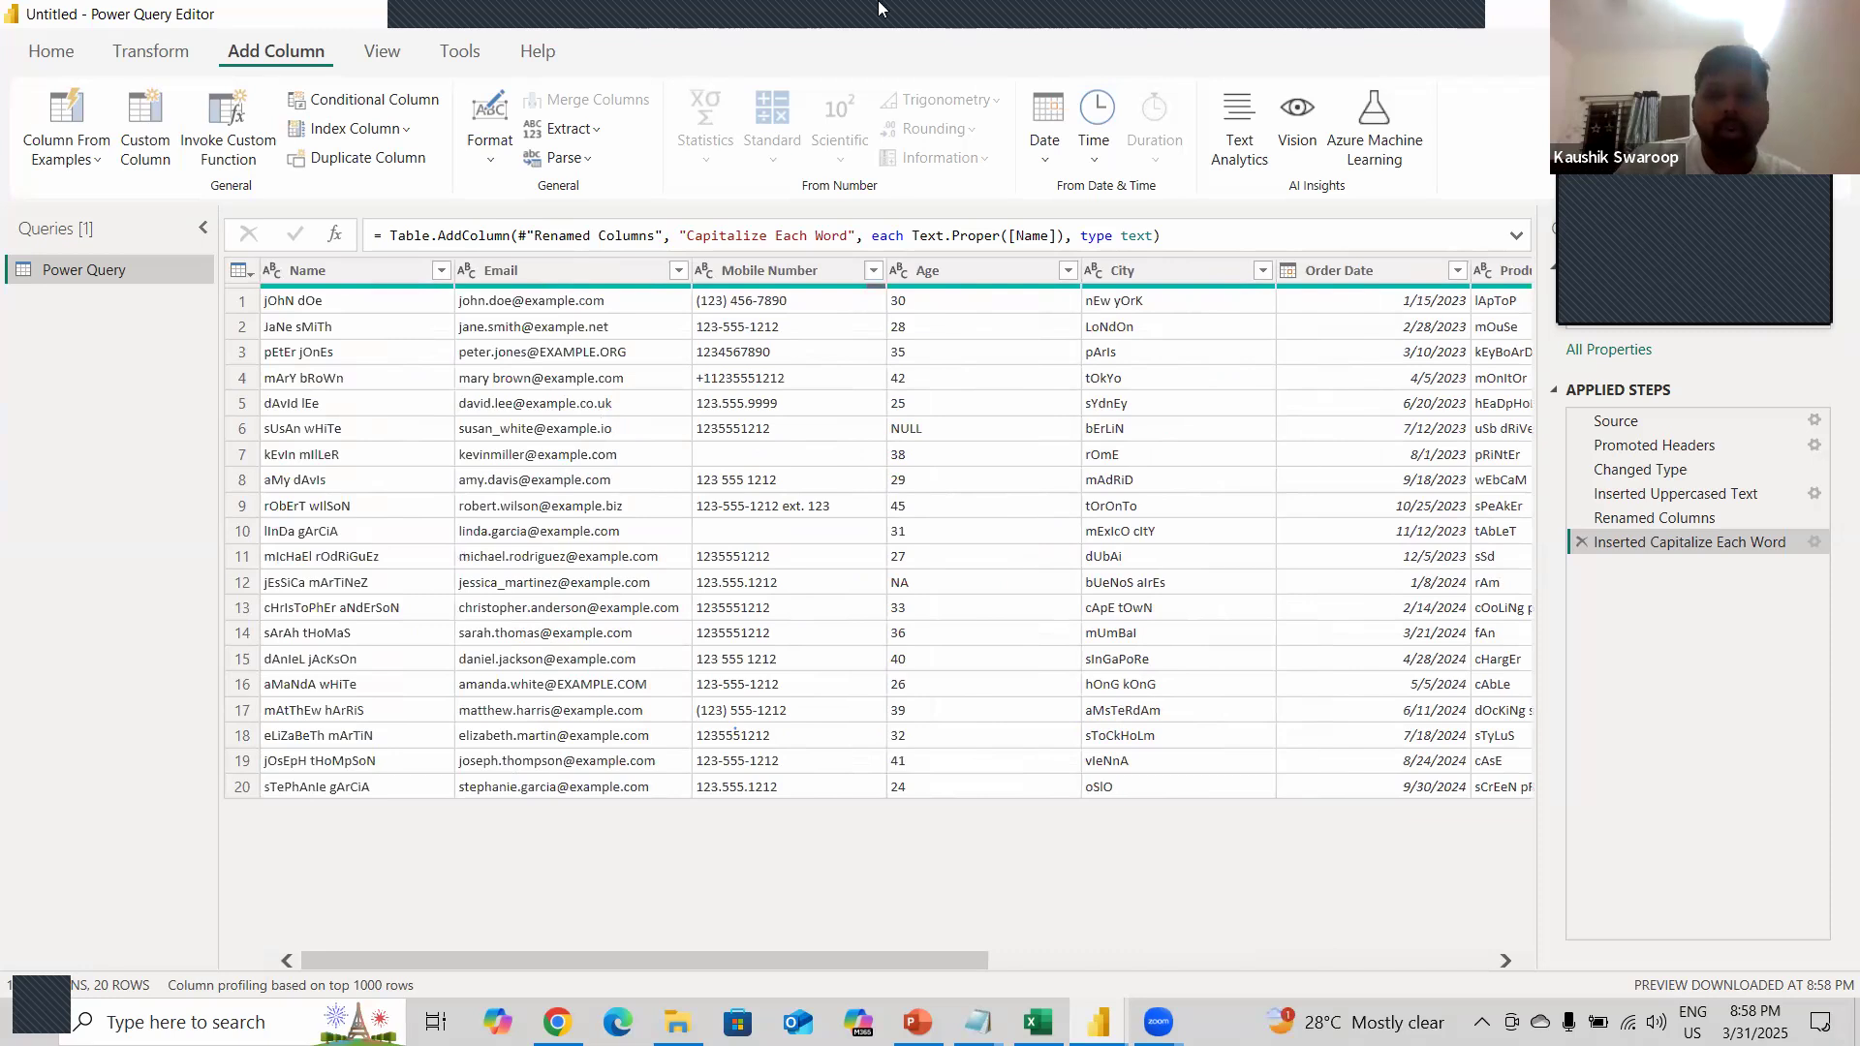
scroll(910, 206, "right", 2)
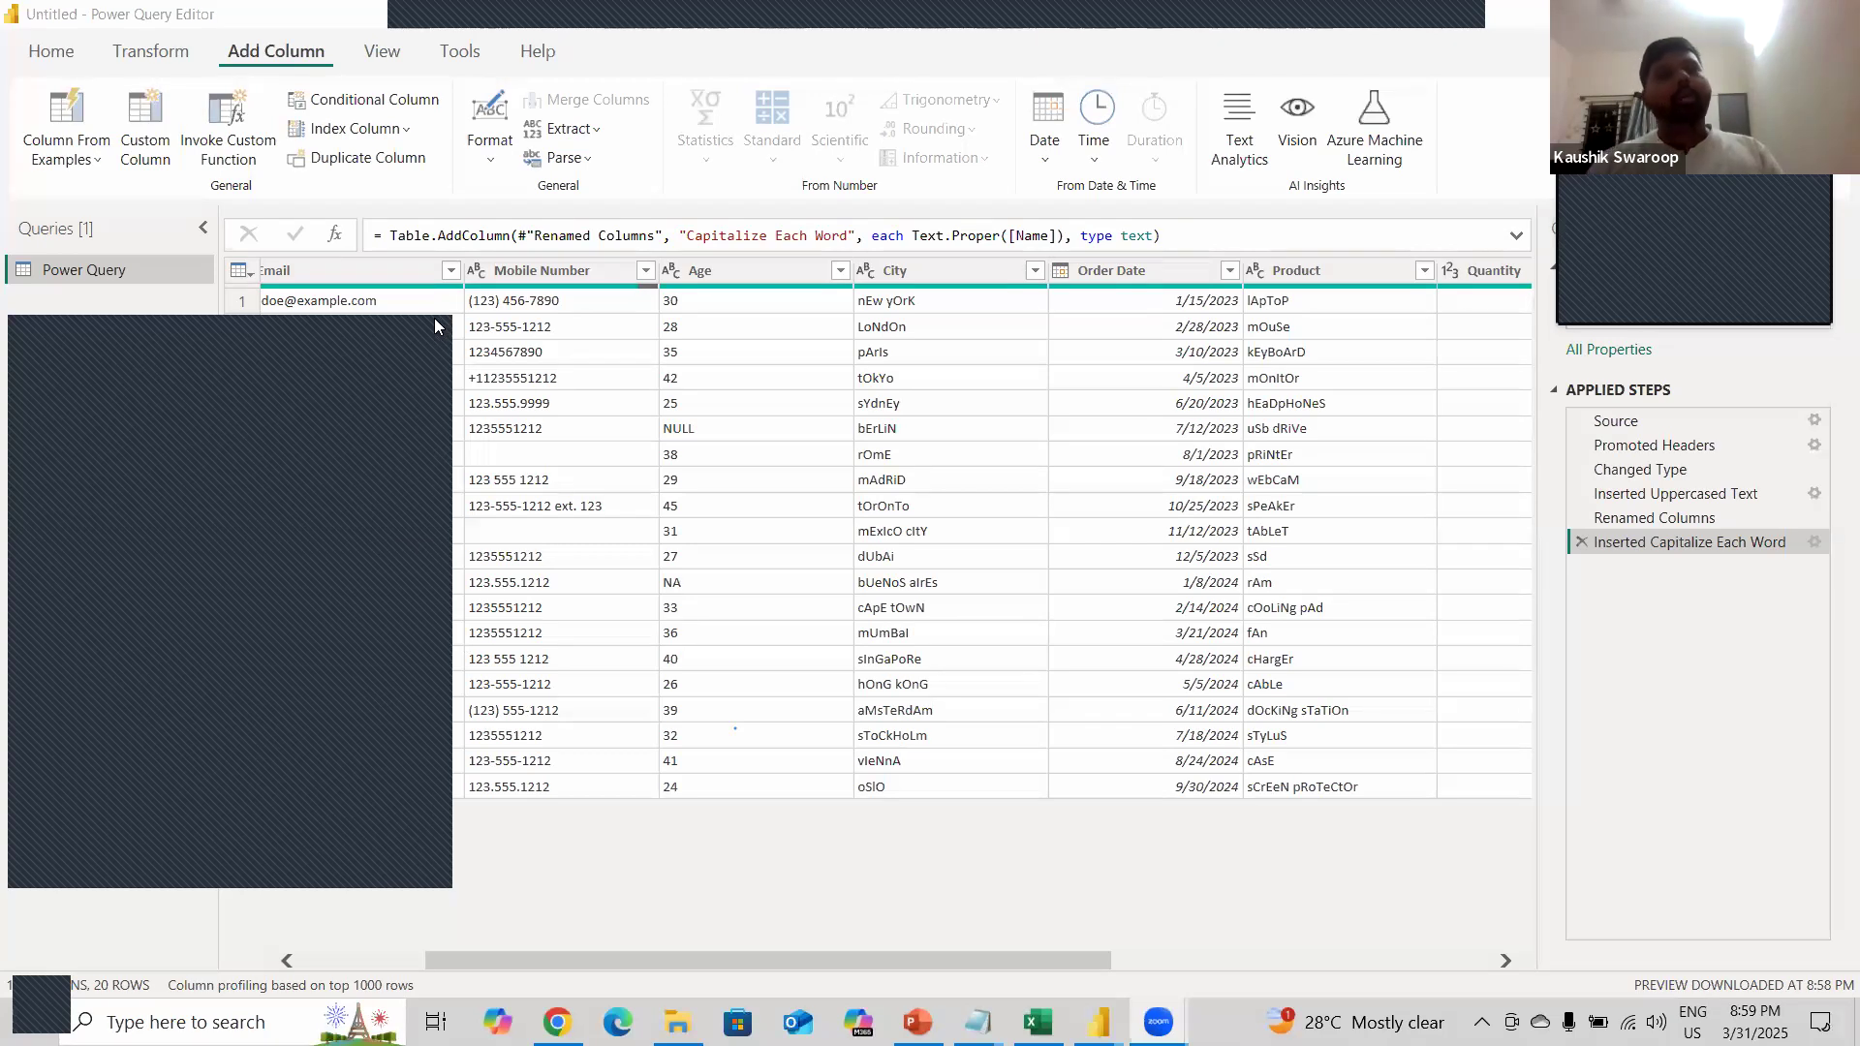
left_click(169, 52)
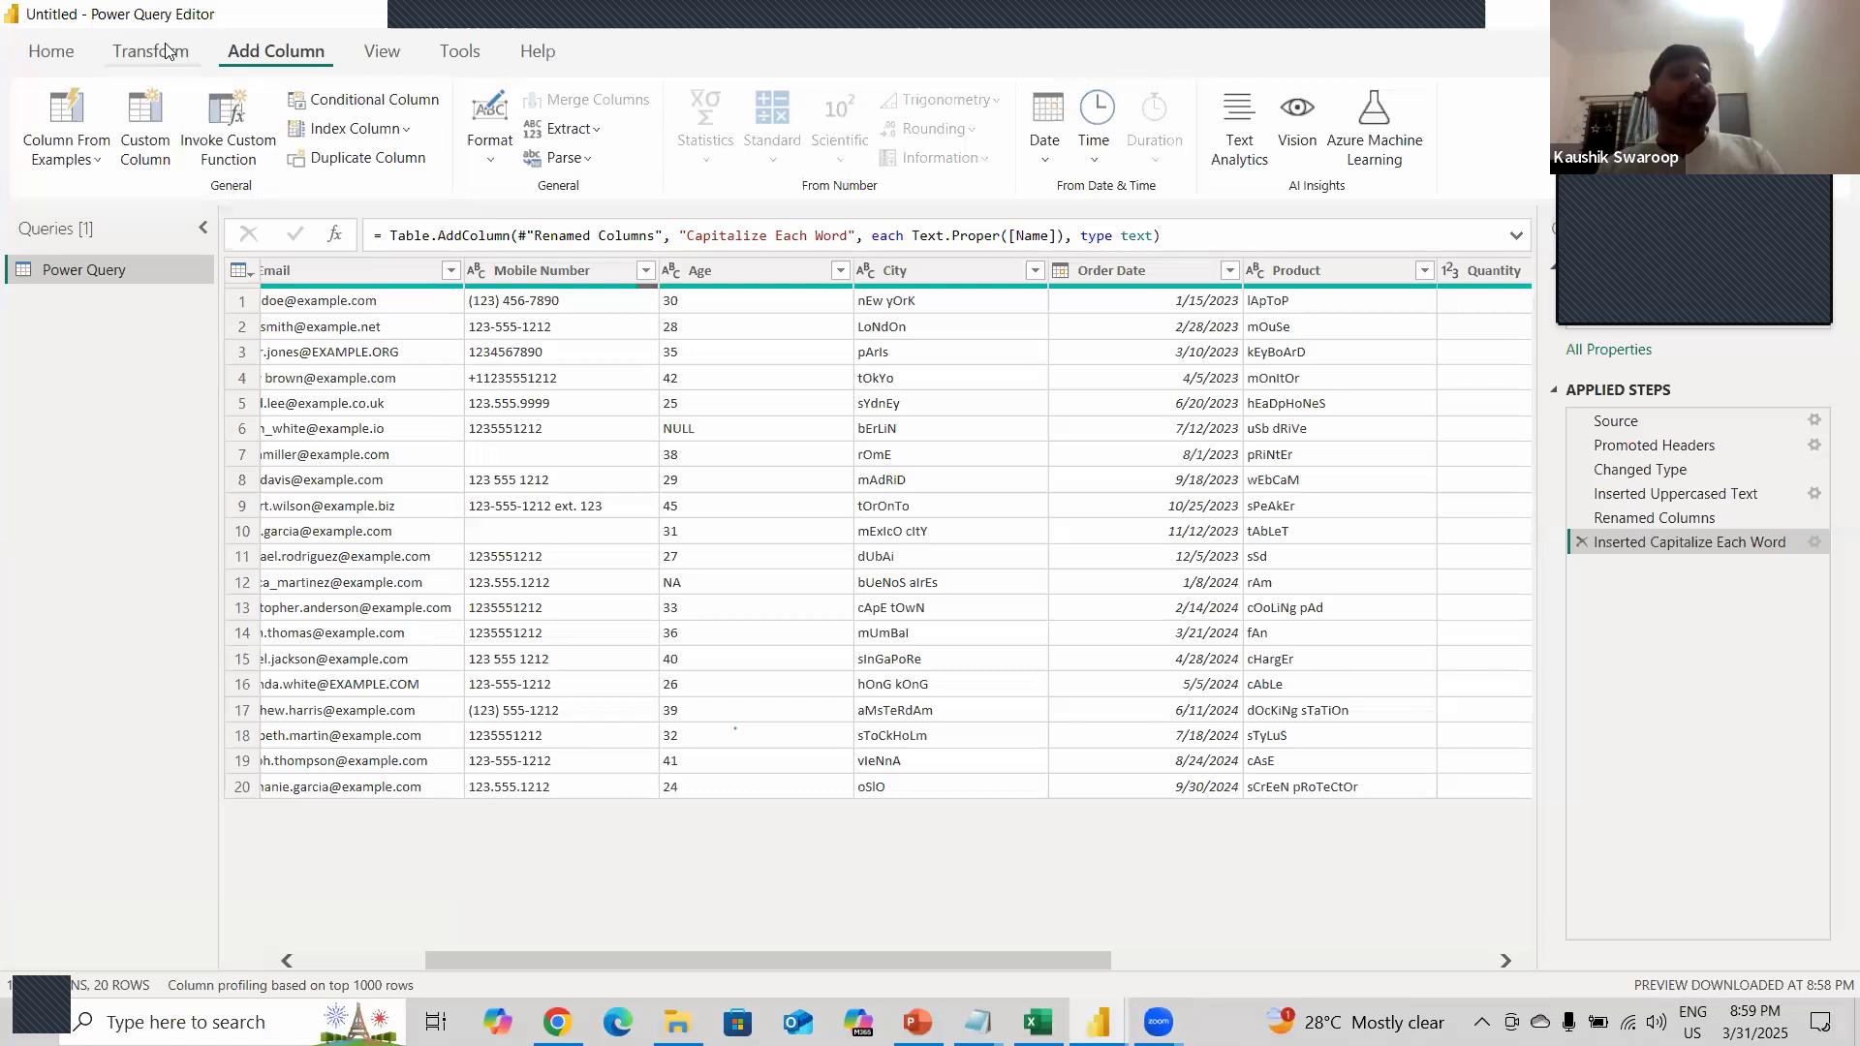
left_click(168, 51)
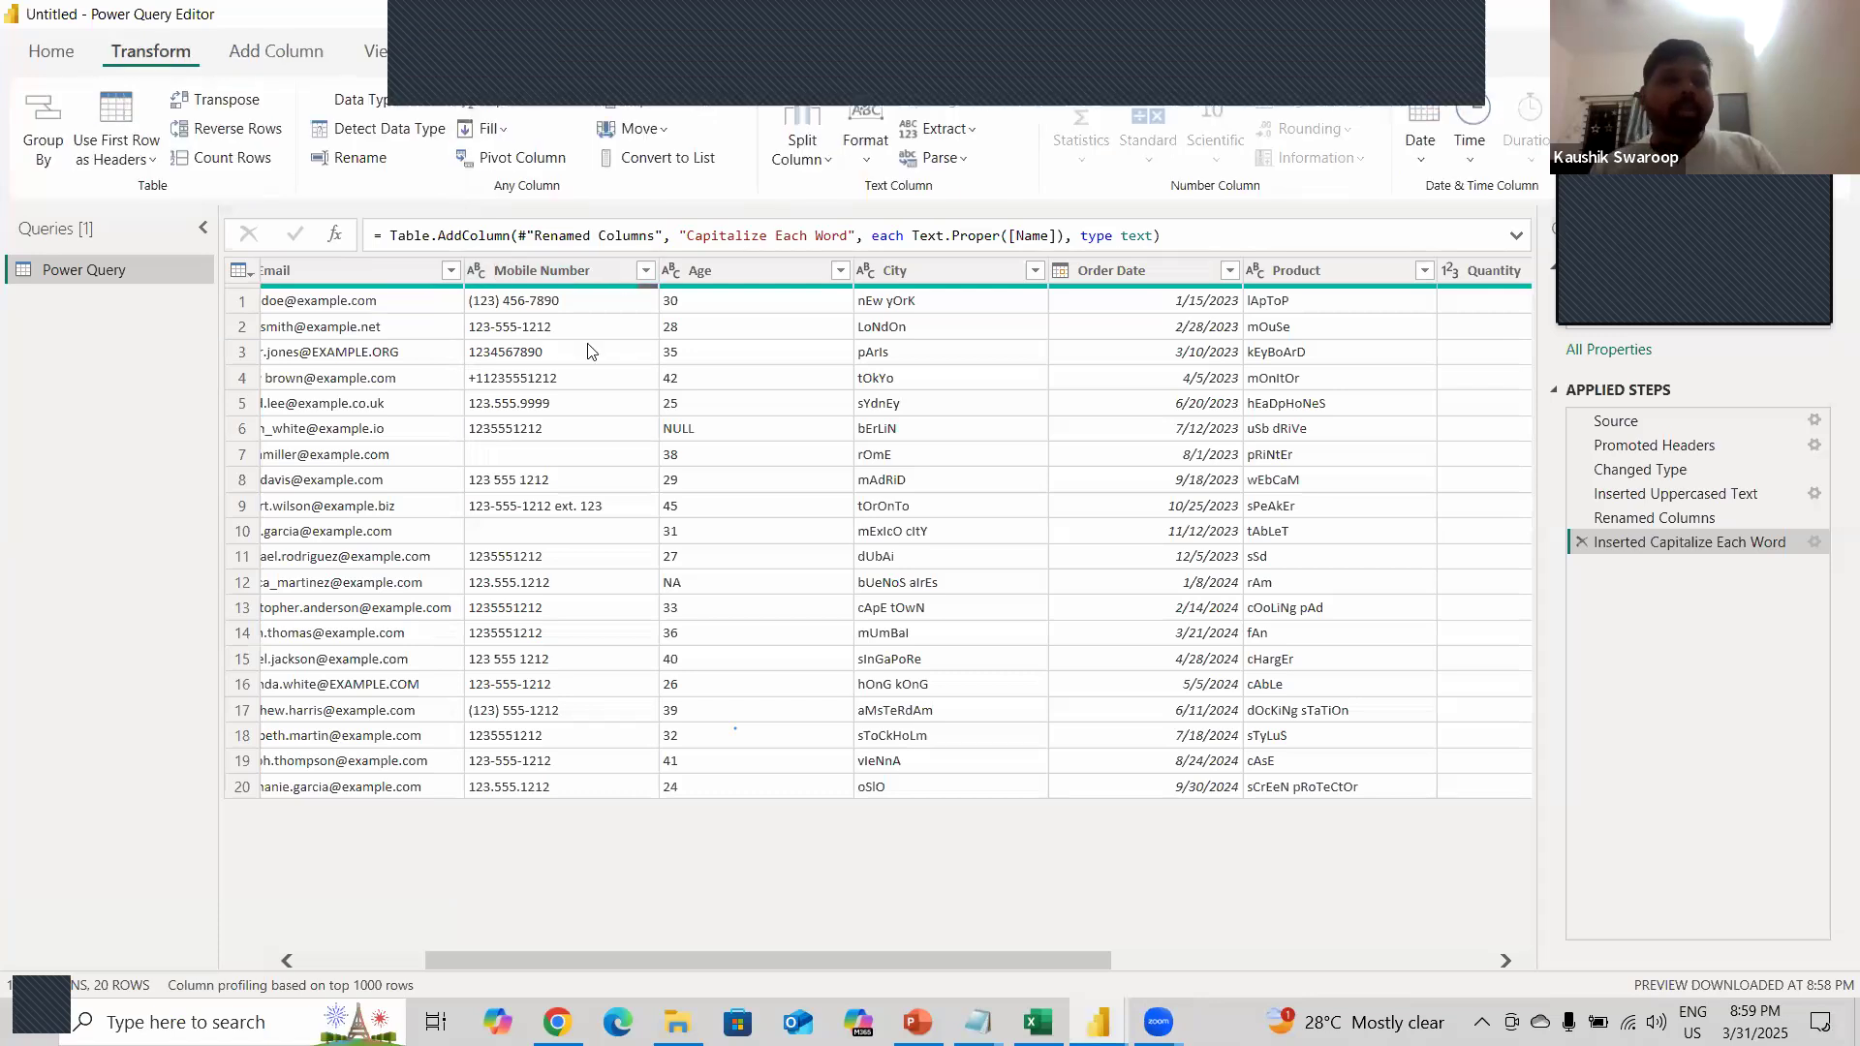
scroll(404, 439, "left", 3)
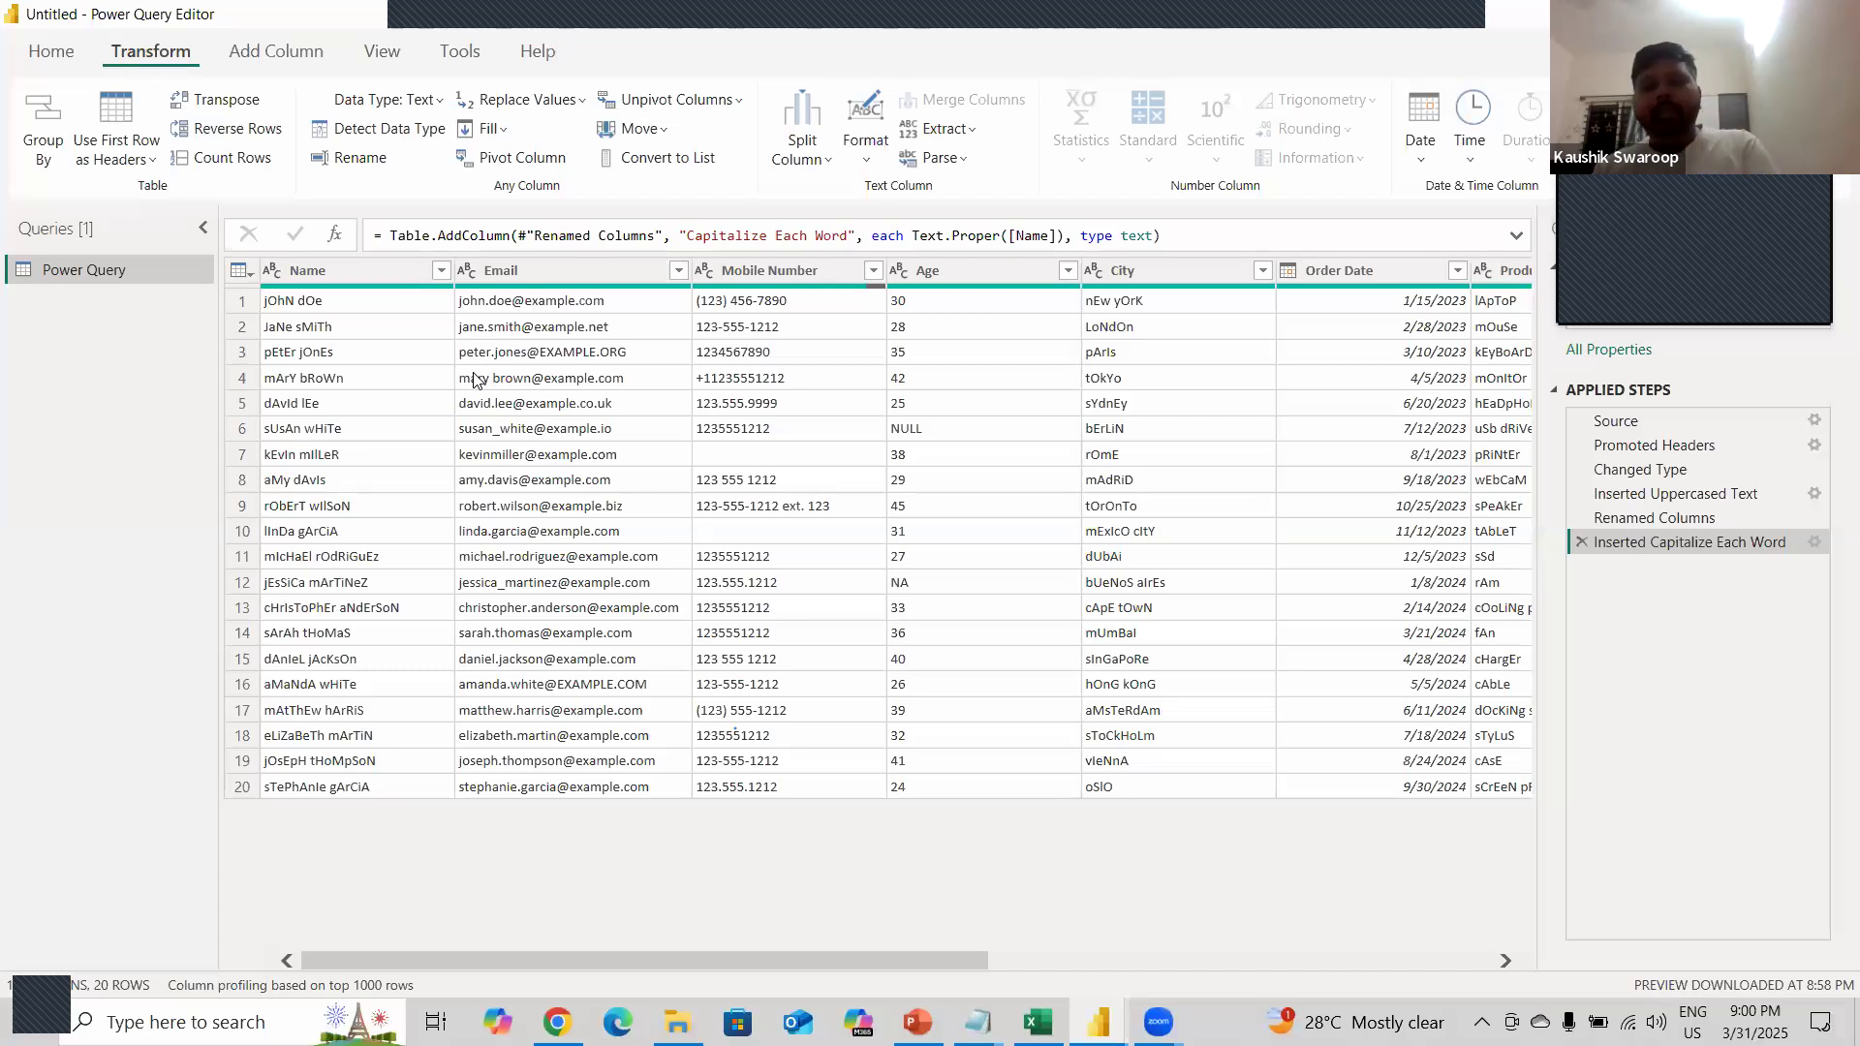
left_click(277, 60)
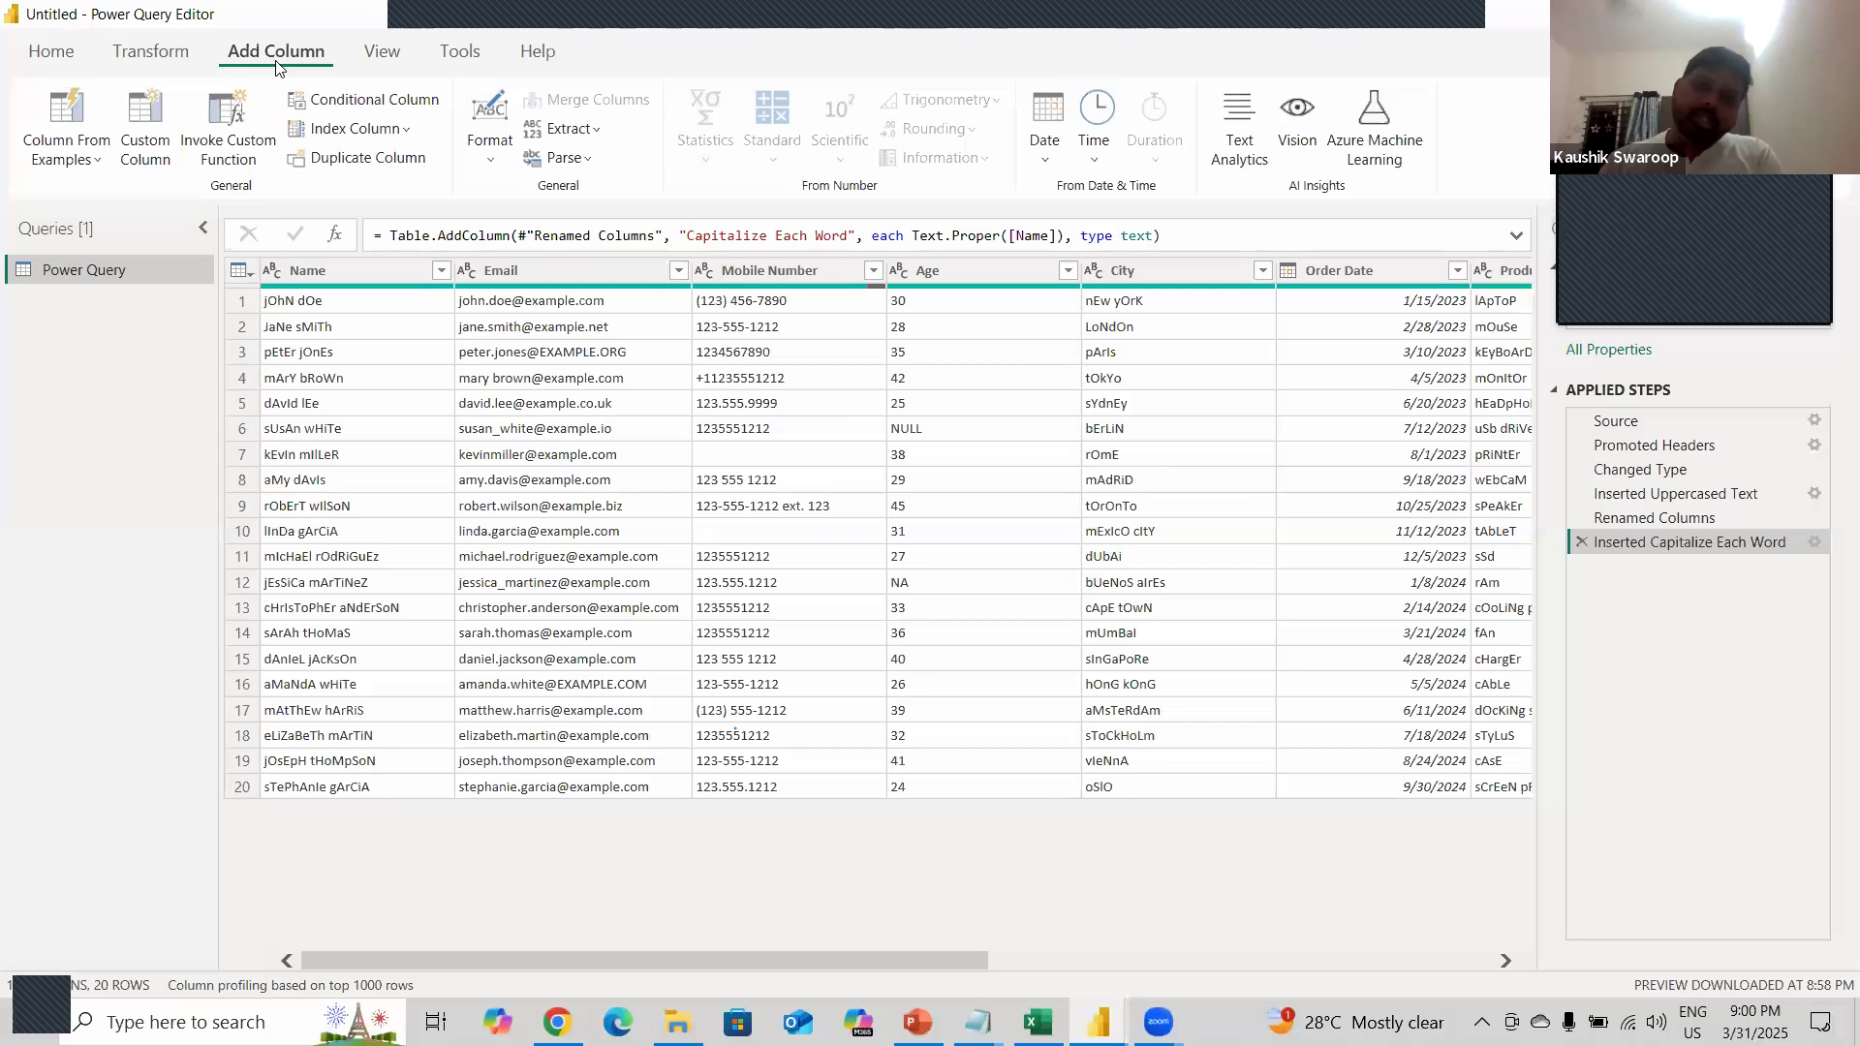
left_click(186, 62)
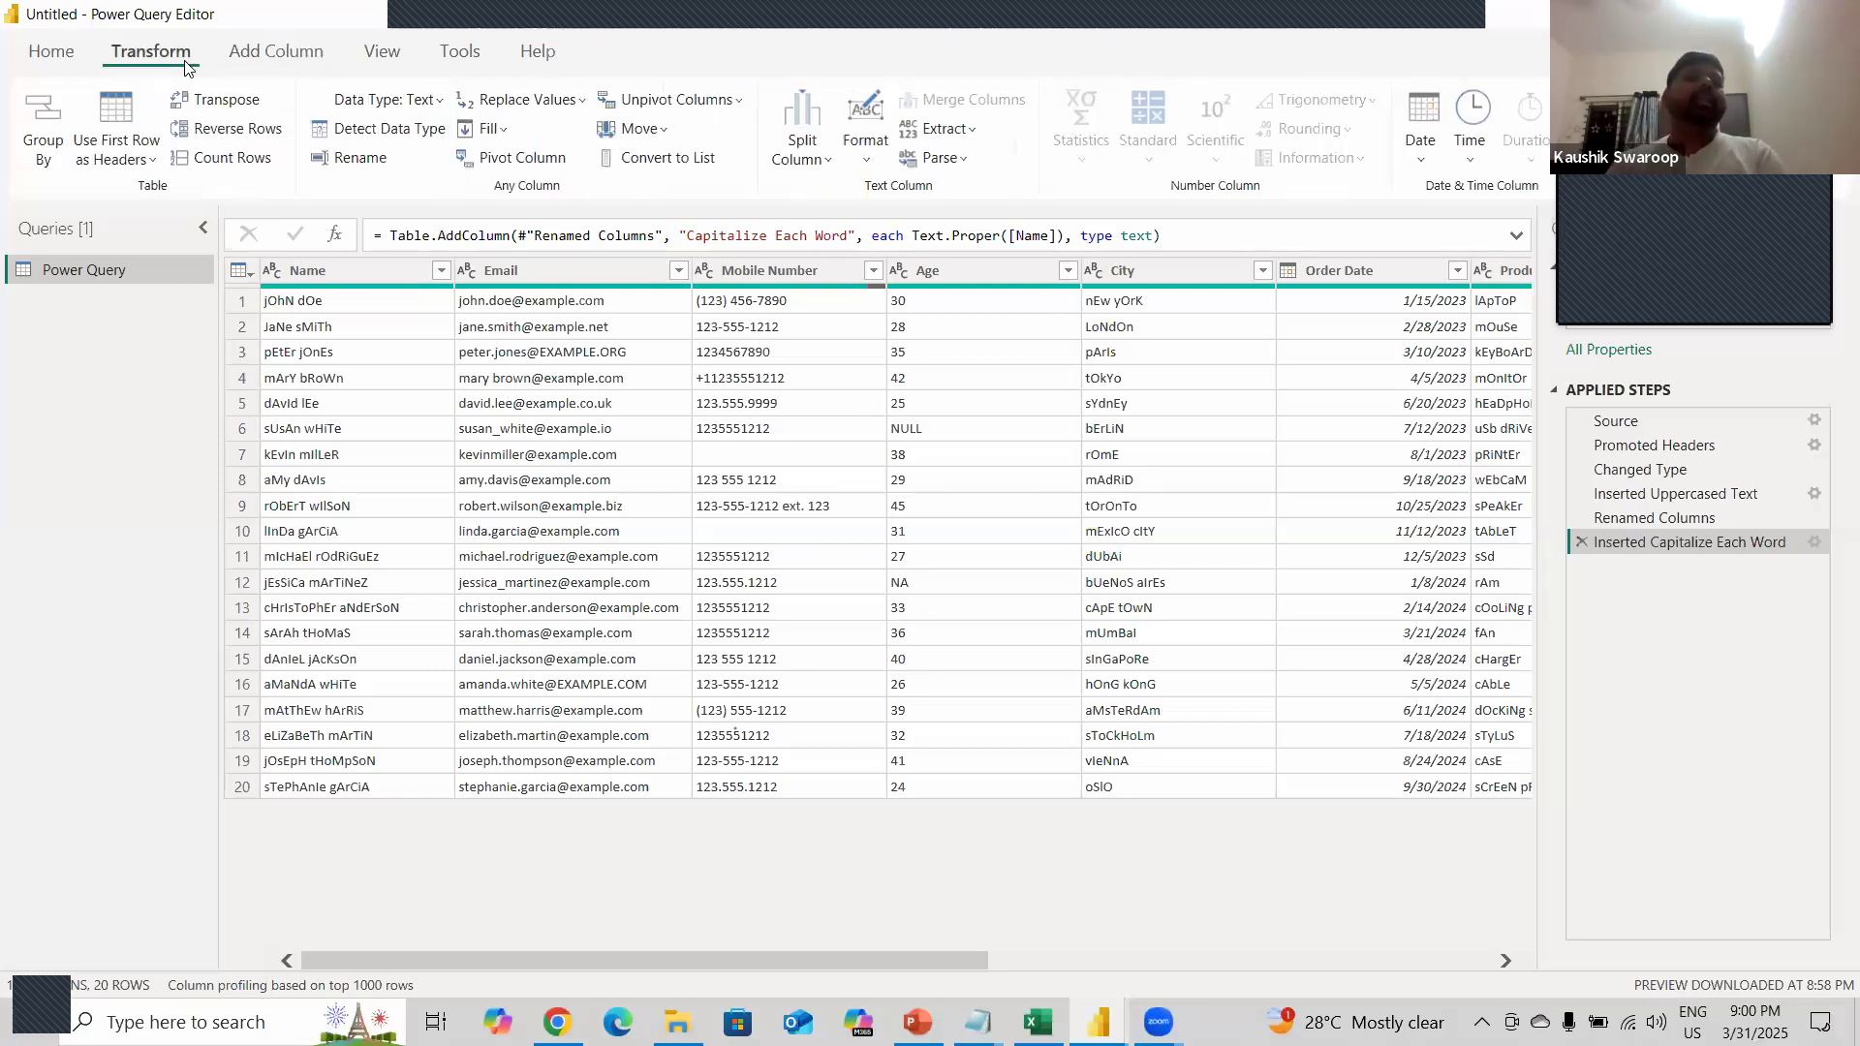
left_click(259, 66)
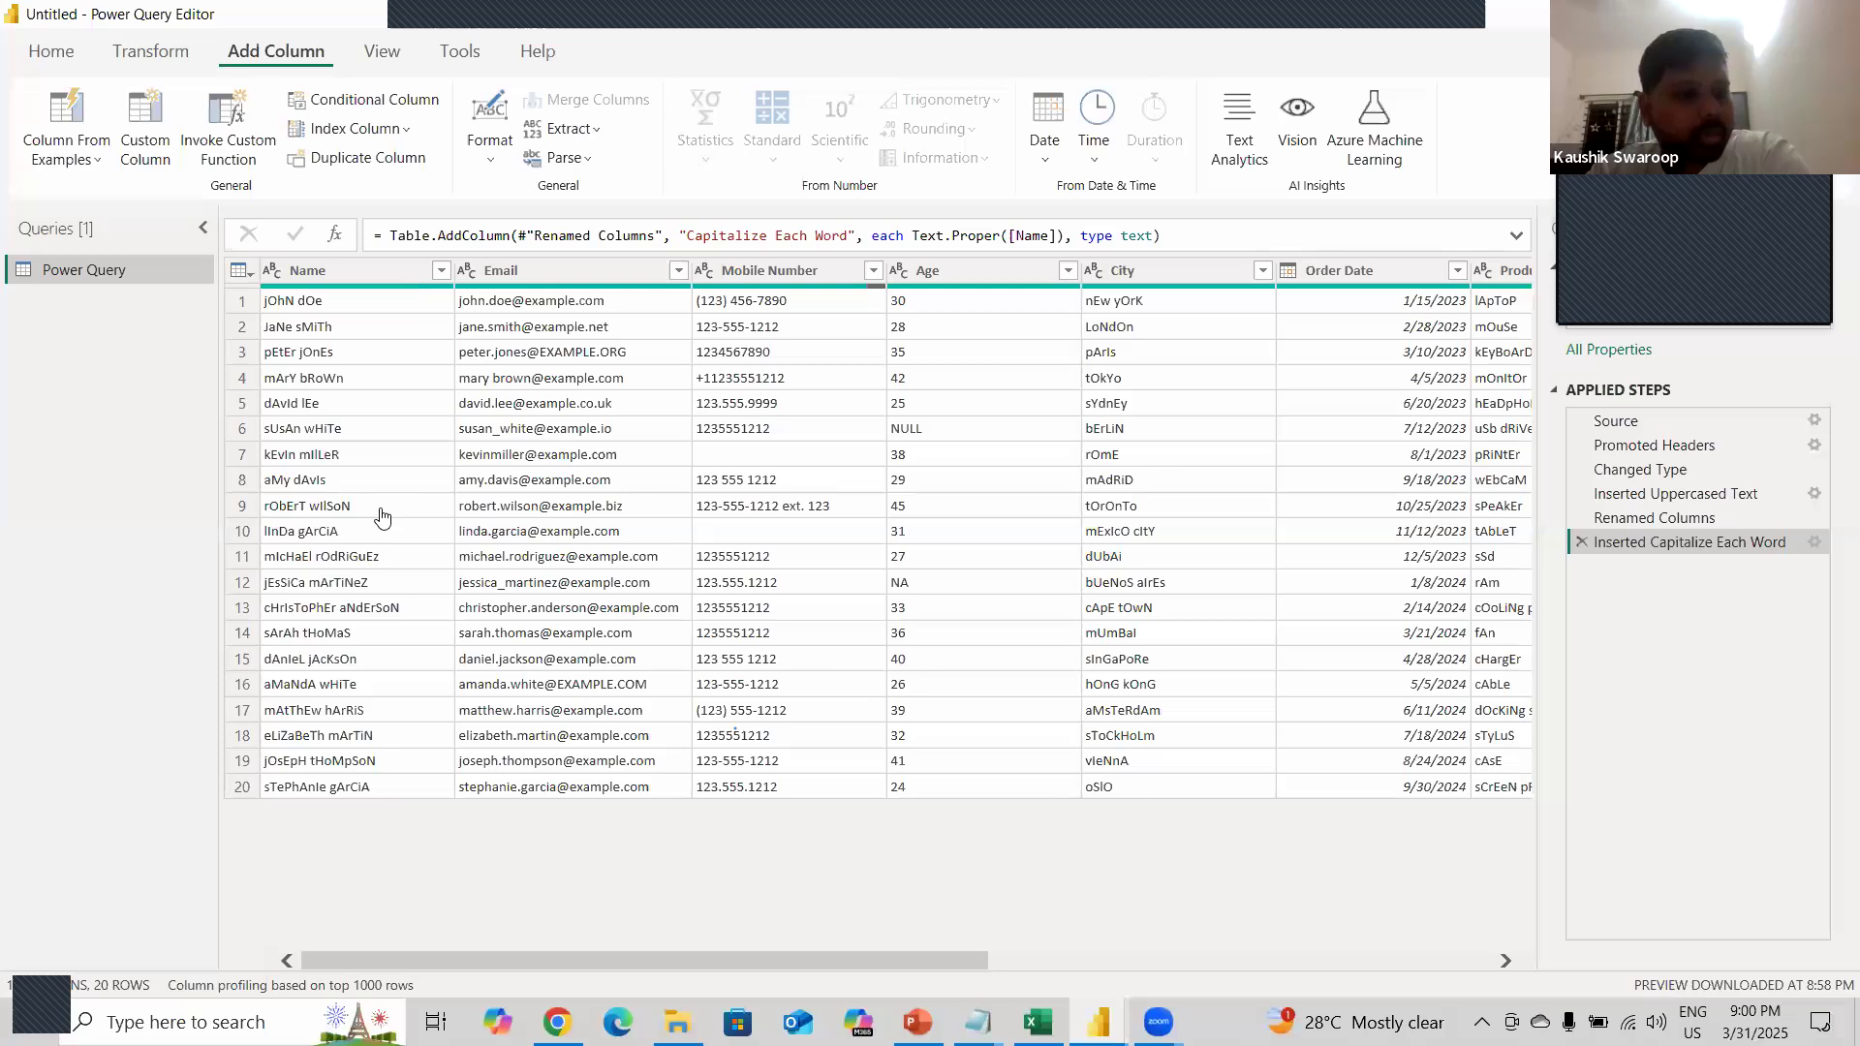
key("alt+Tab")
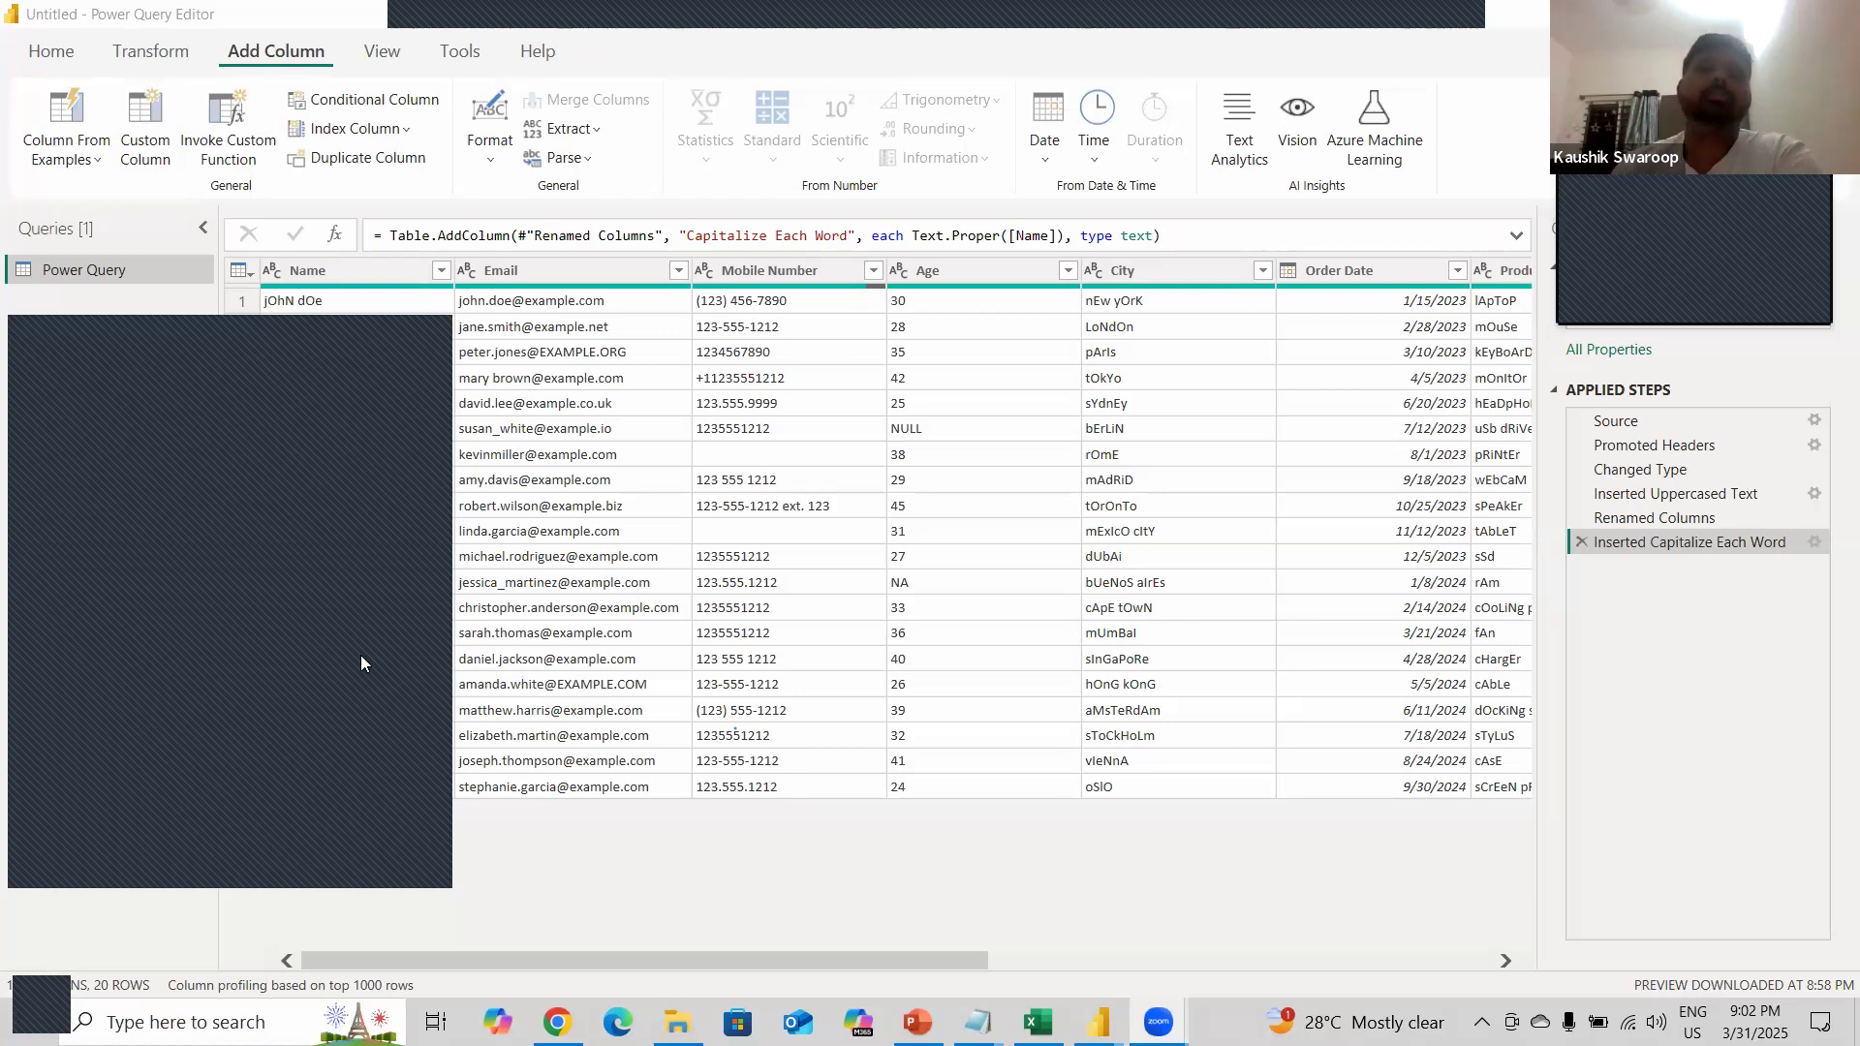
- Capitalize each word of the City column in place, without adding a new column
left_click(1340, 273)
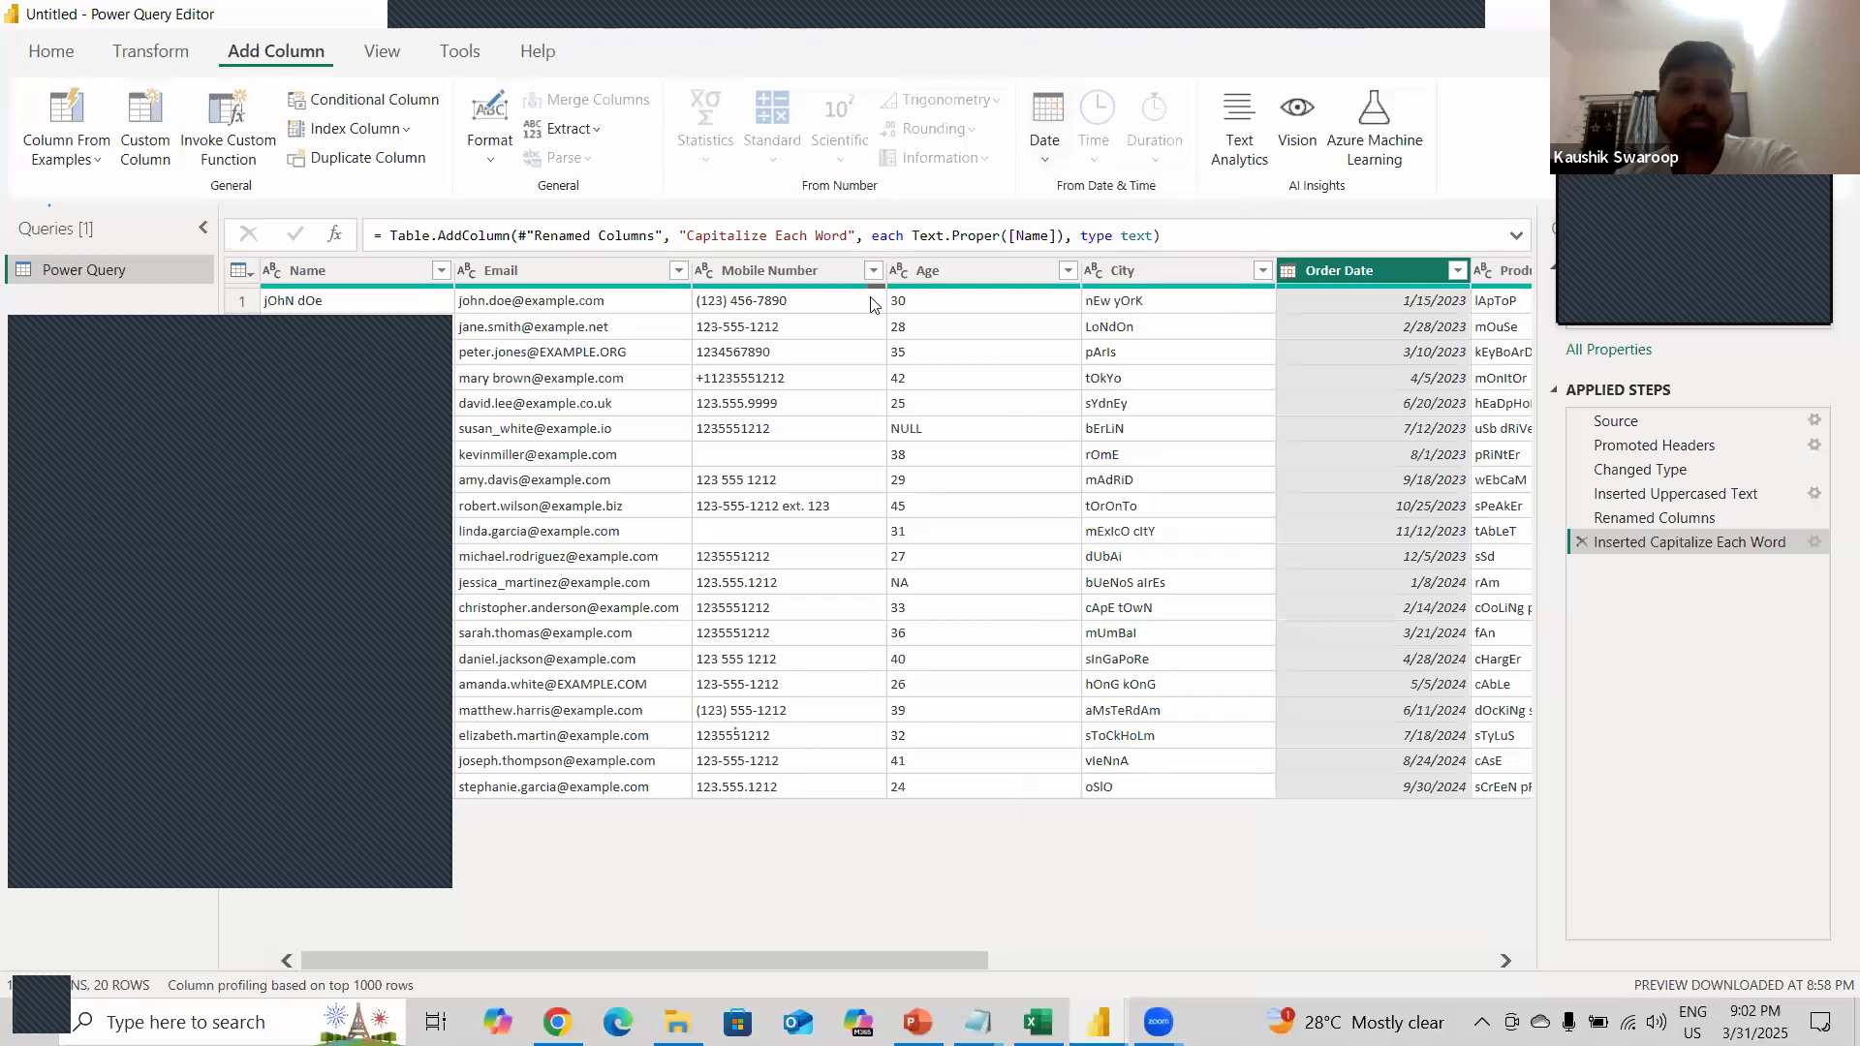
left_click(1133, 455)
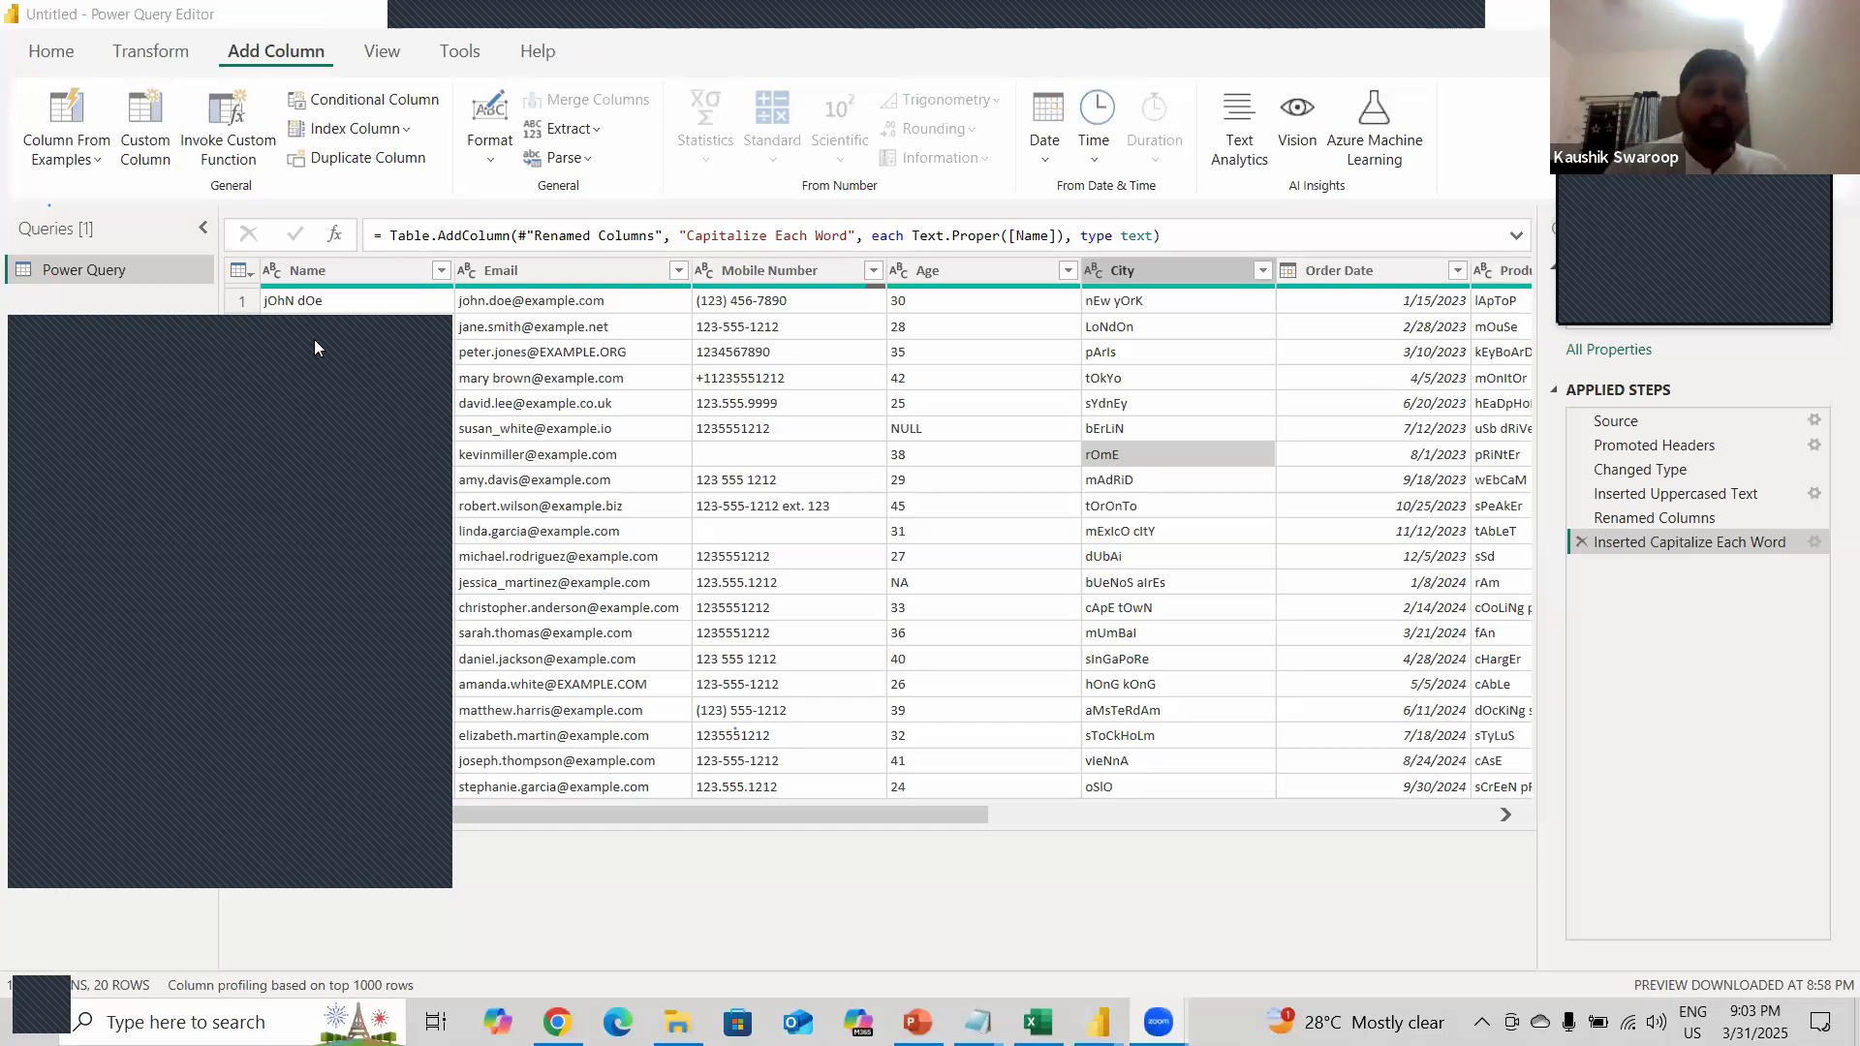
left_click(1165, 267)
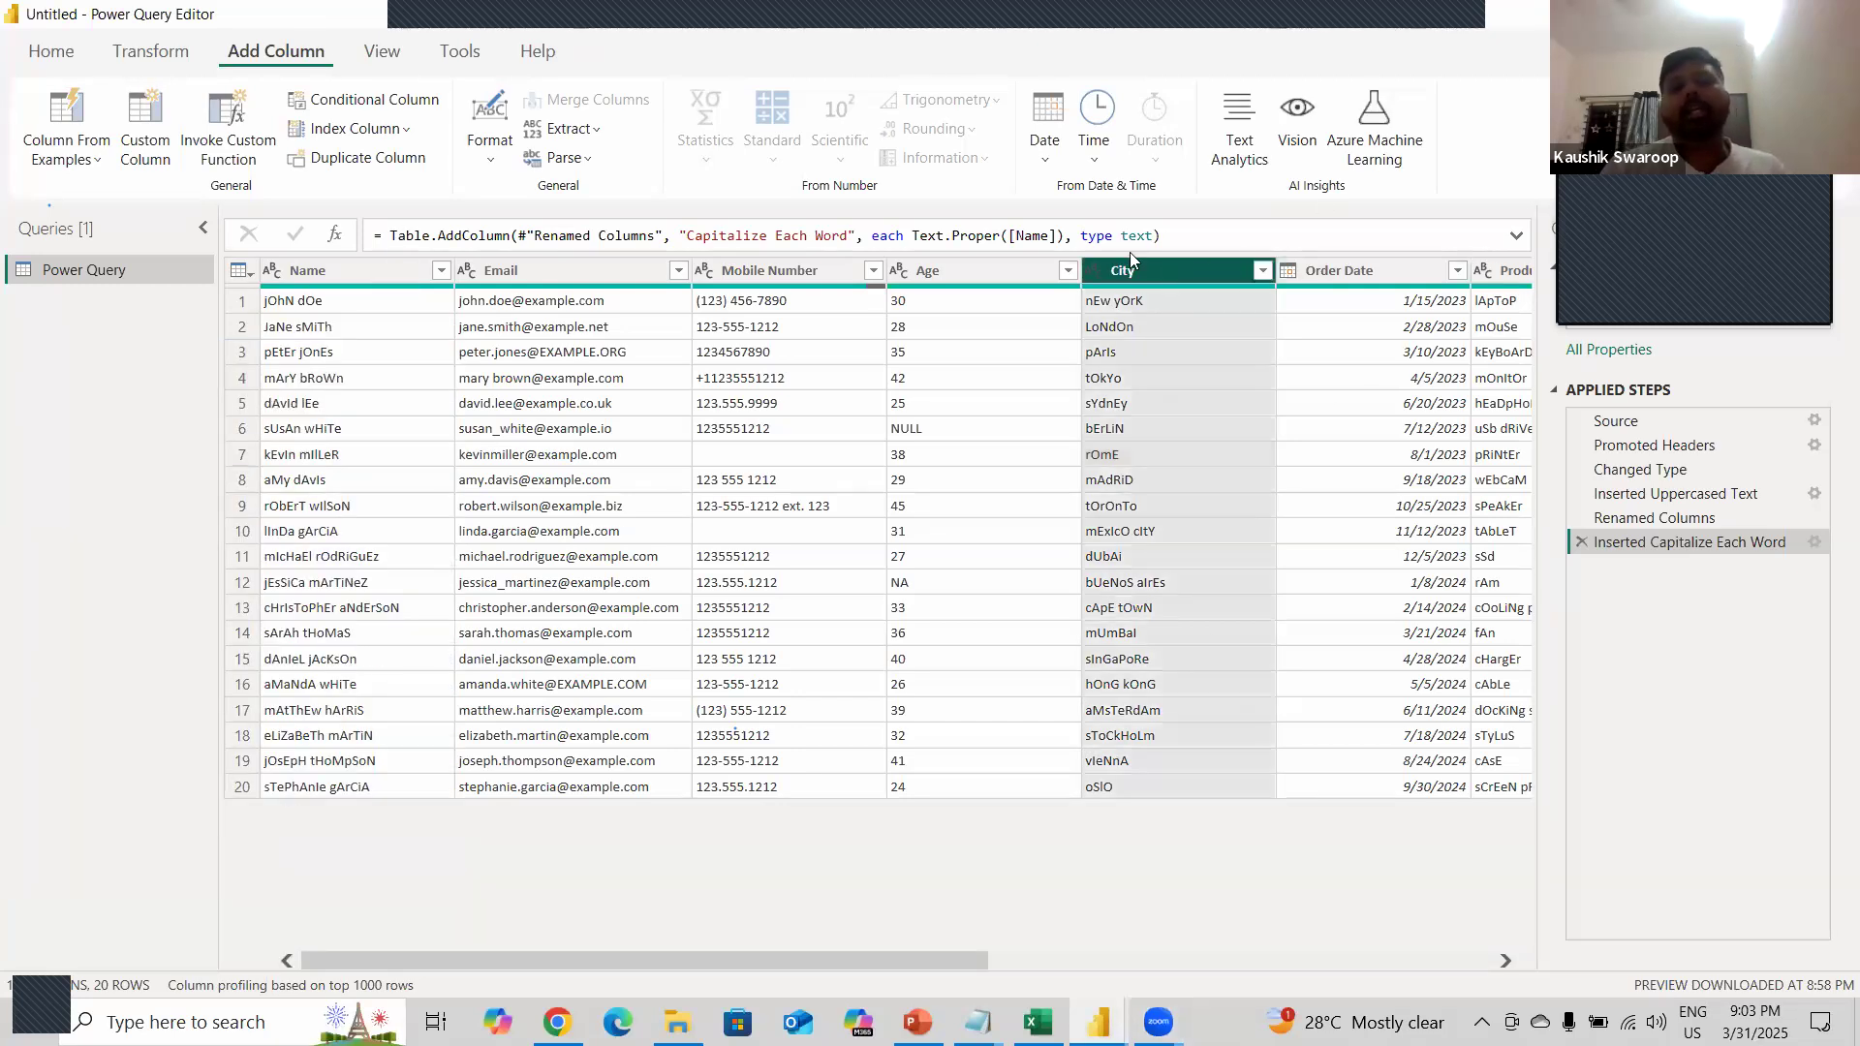
left_click(169, 60)
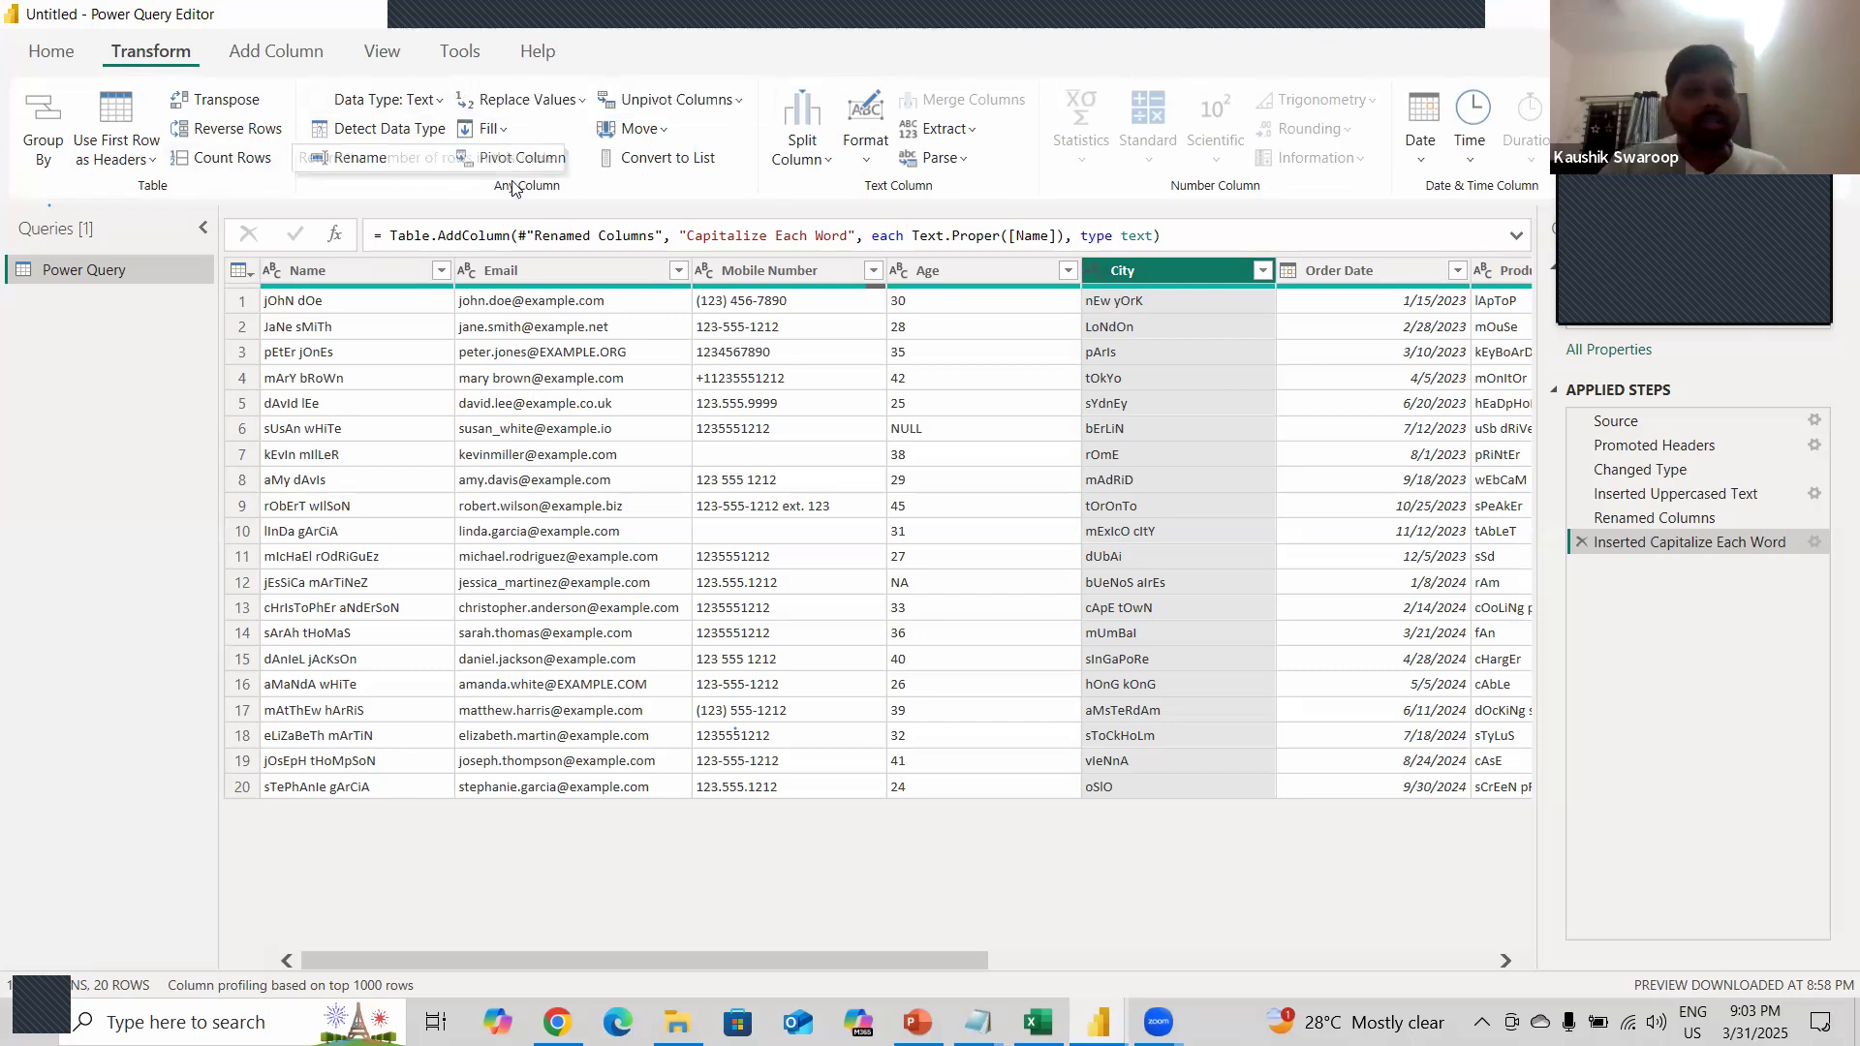
left_click(863, 155)
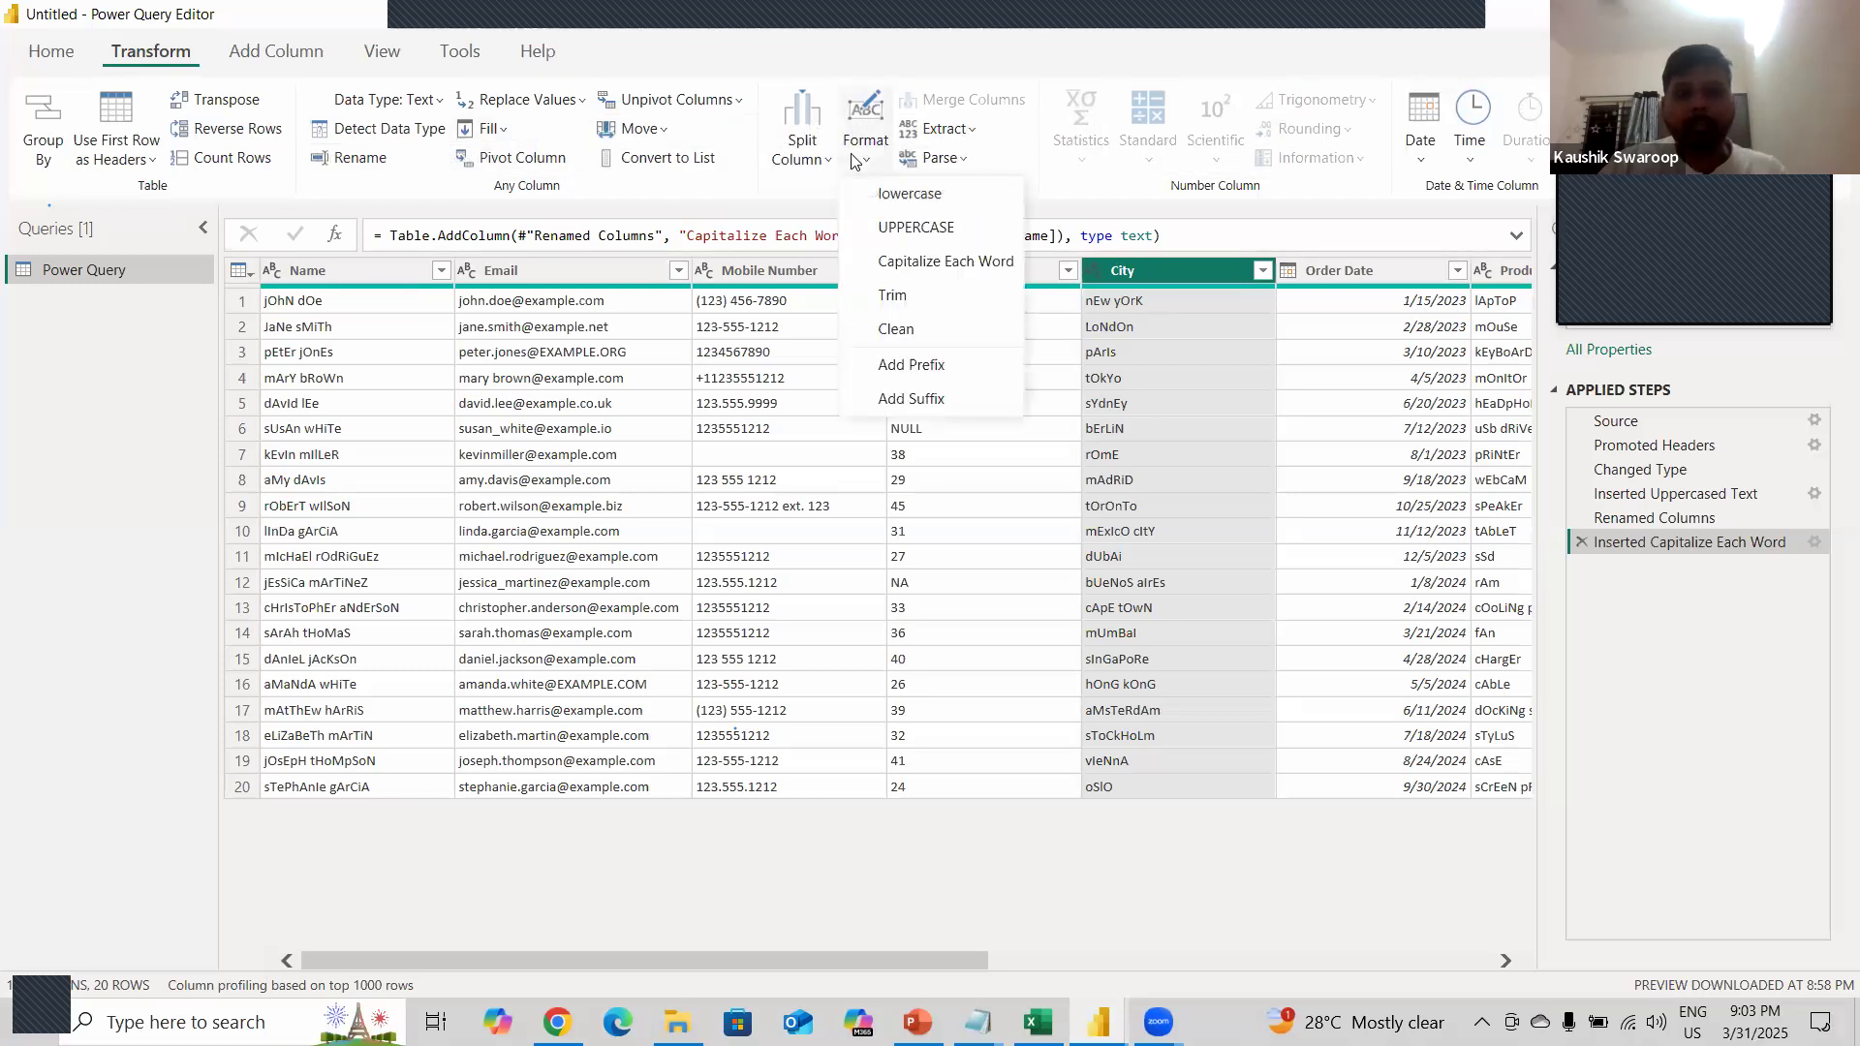
left_click(929, 261)
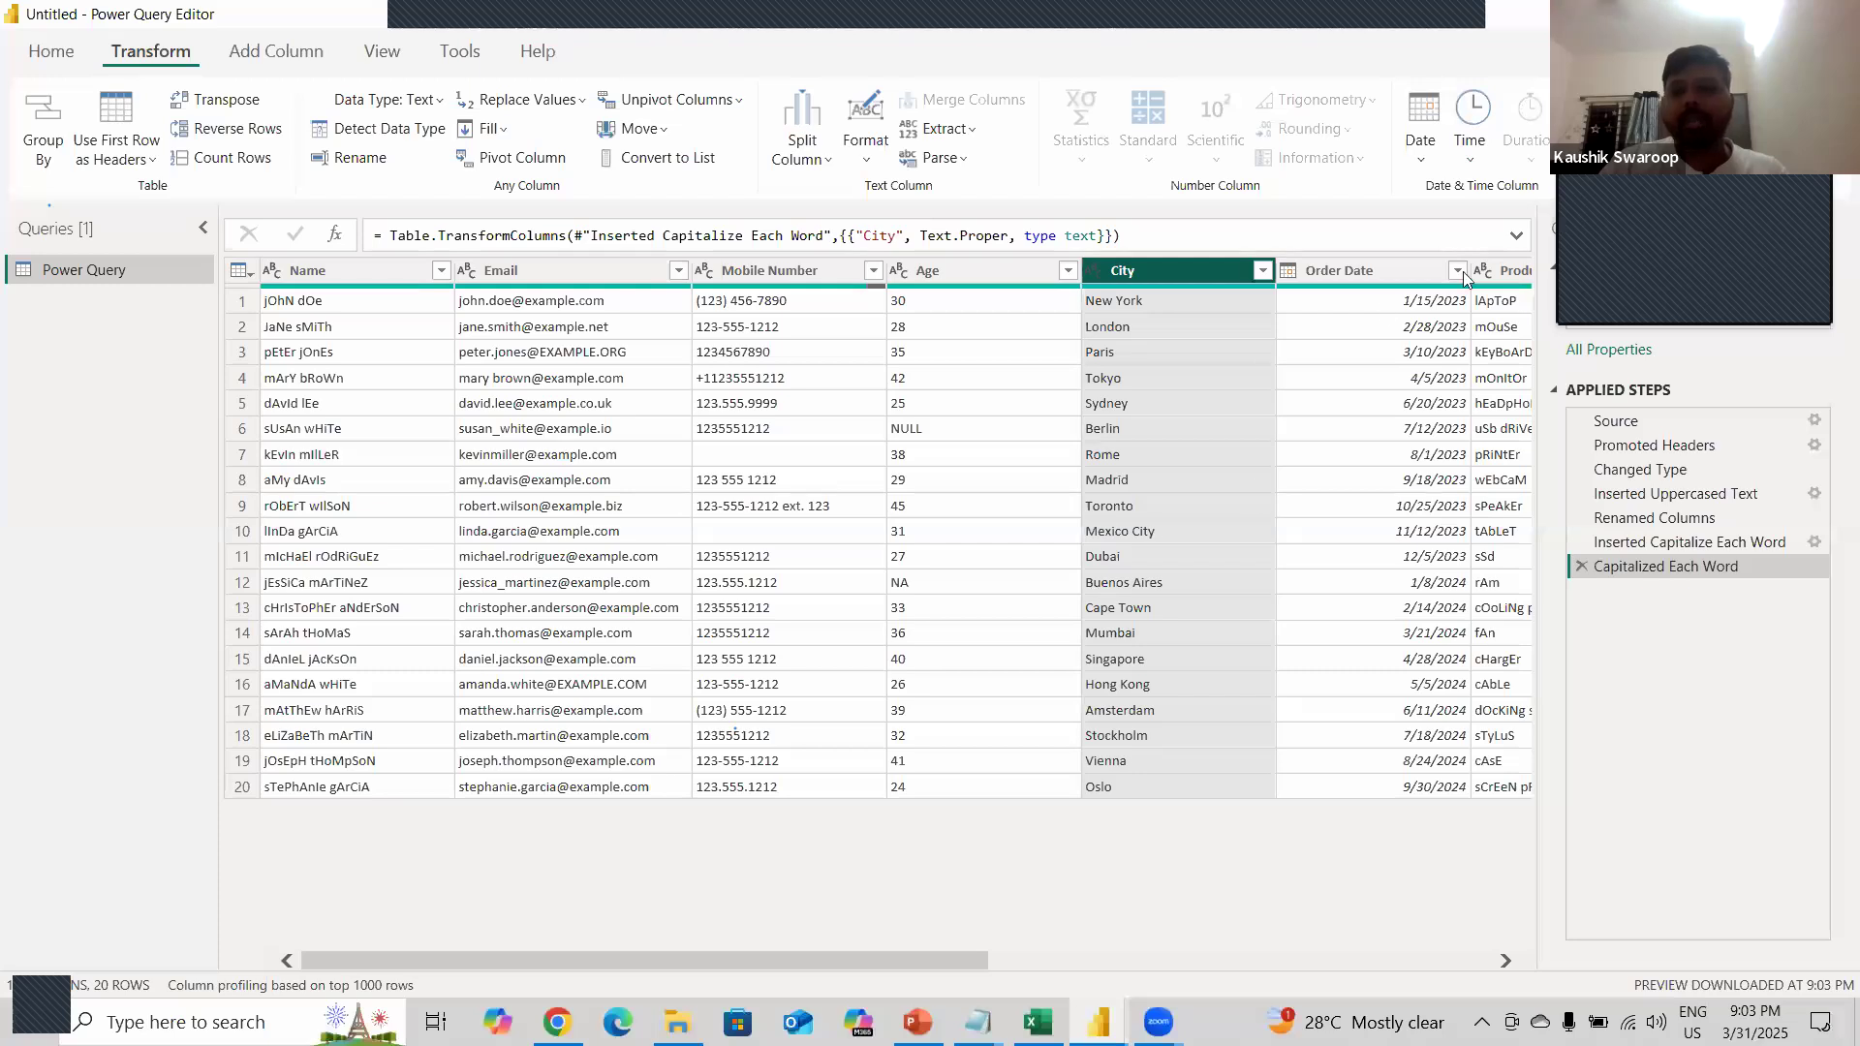
- Convert the Product column's text in place to lowercase and then to UPPERCASE
left_click(1504, 271)
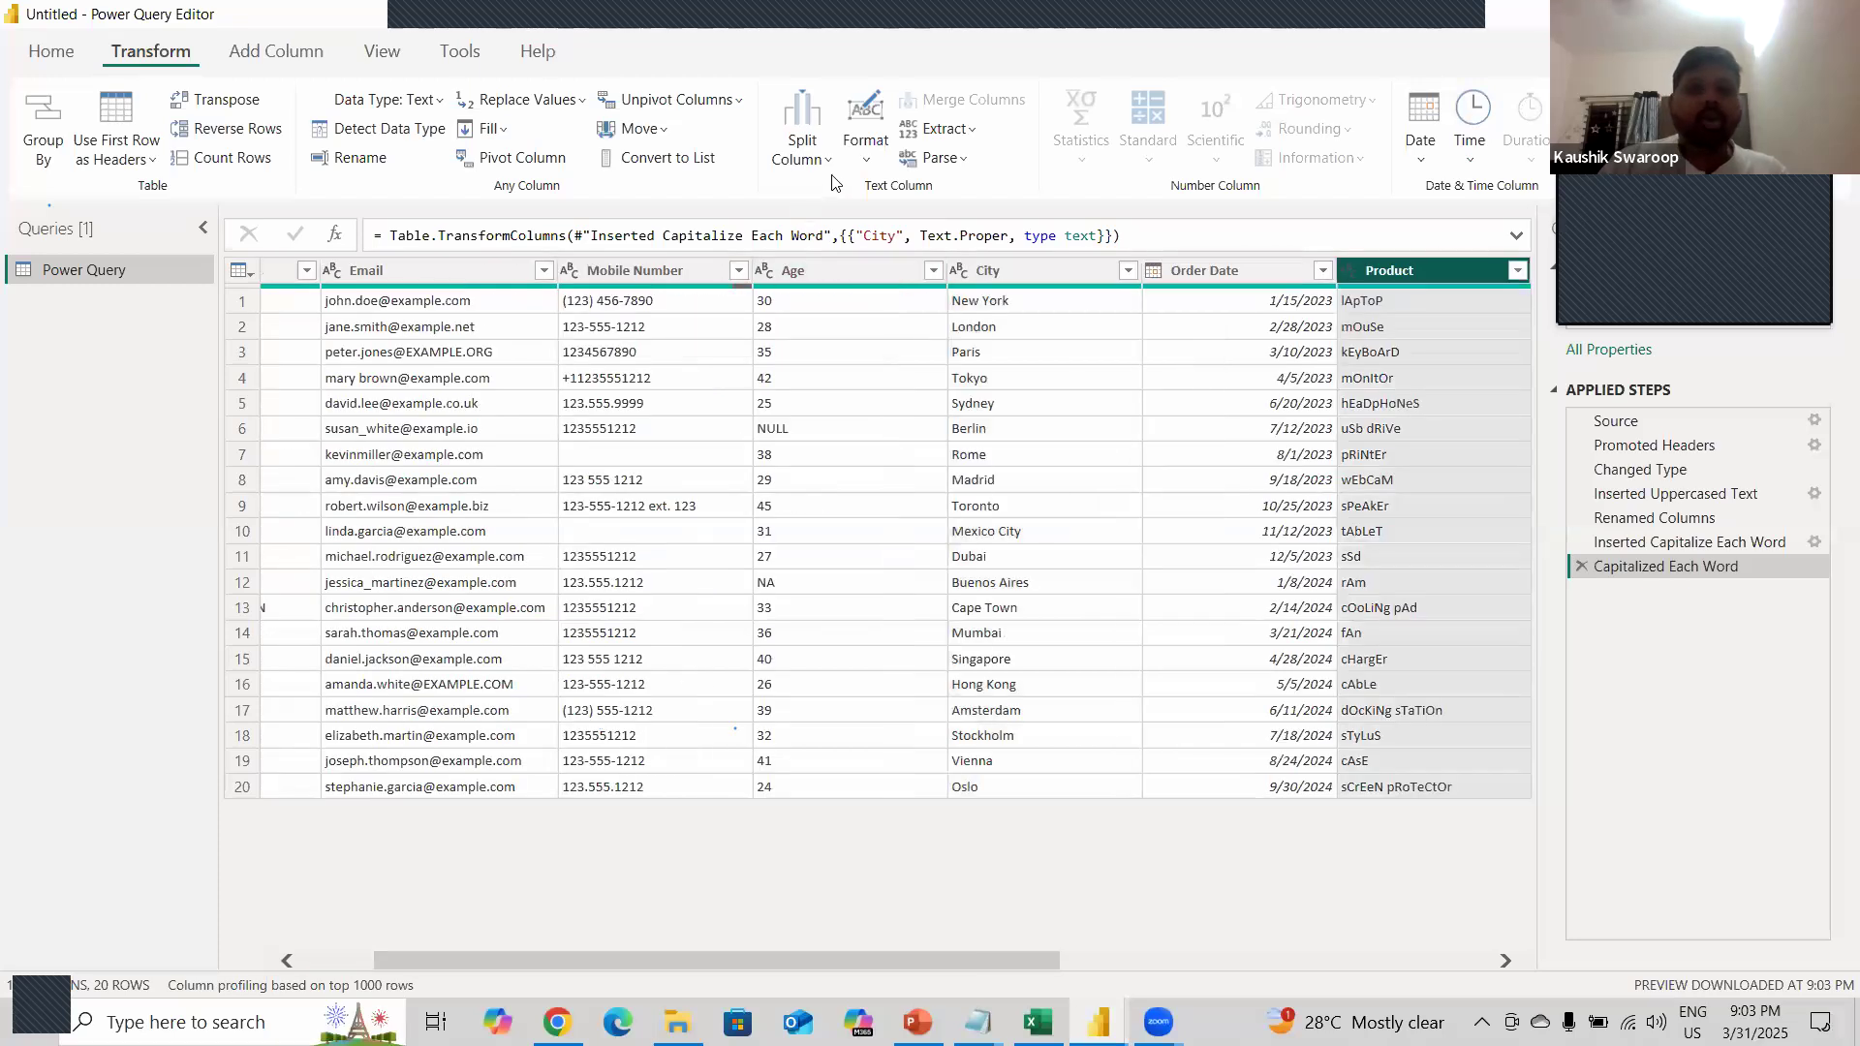
left_click(855, 165)
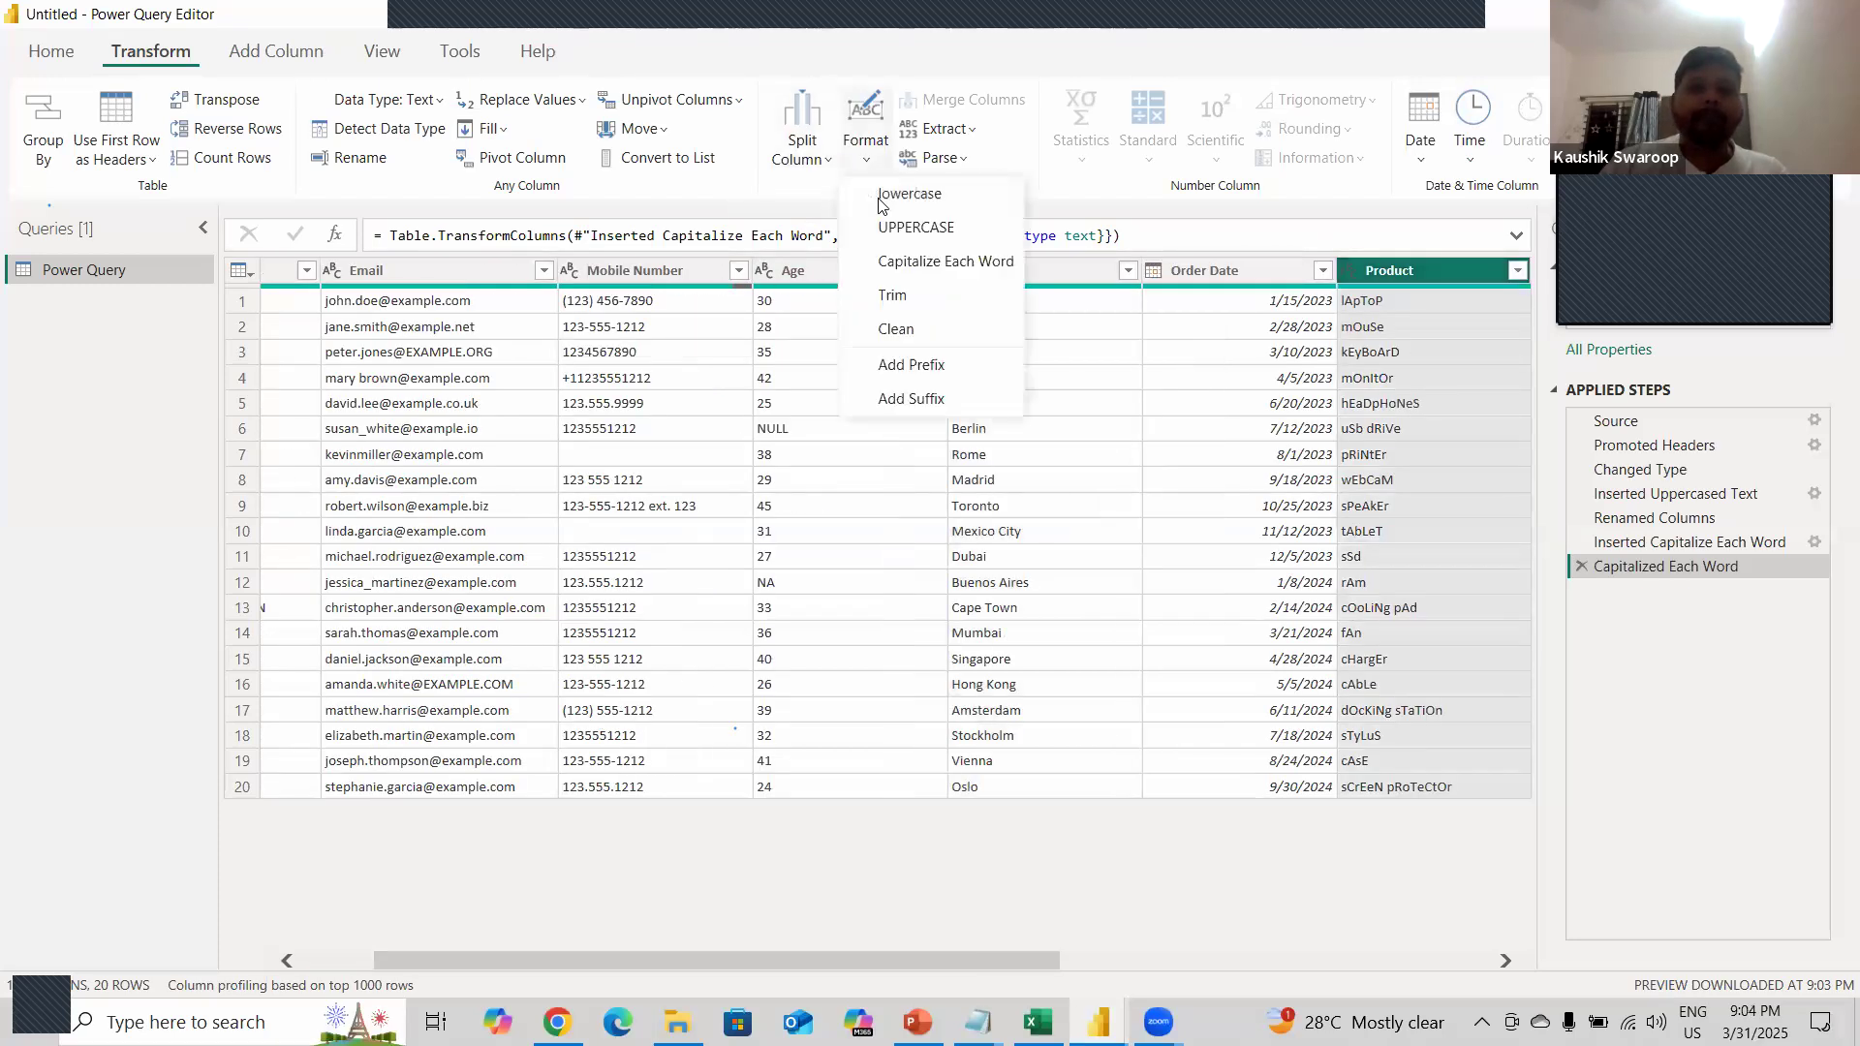
left_click(883, 198)
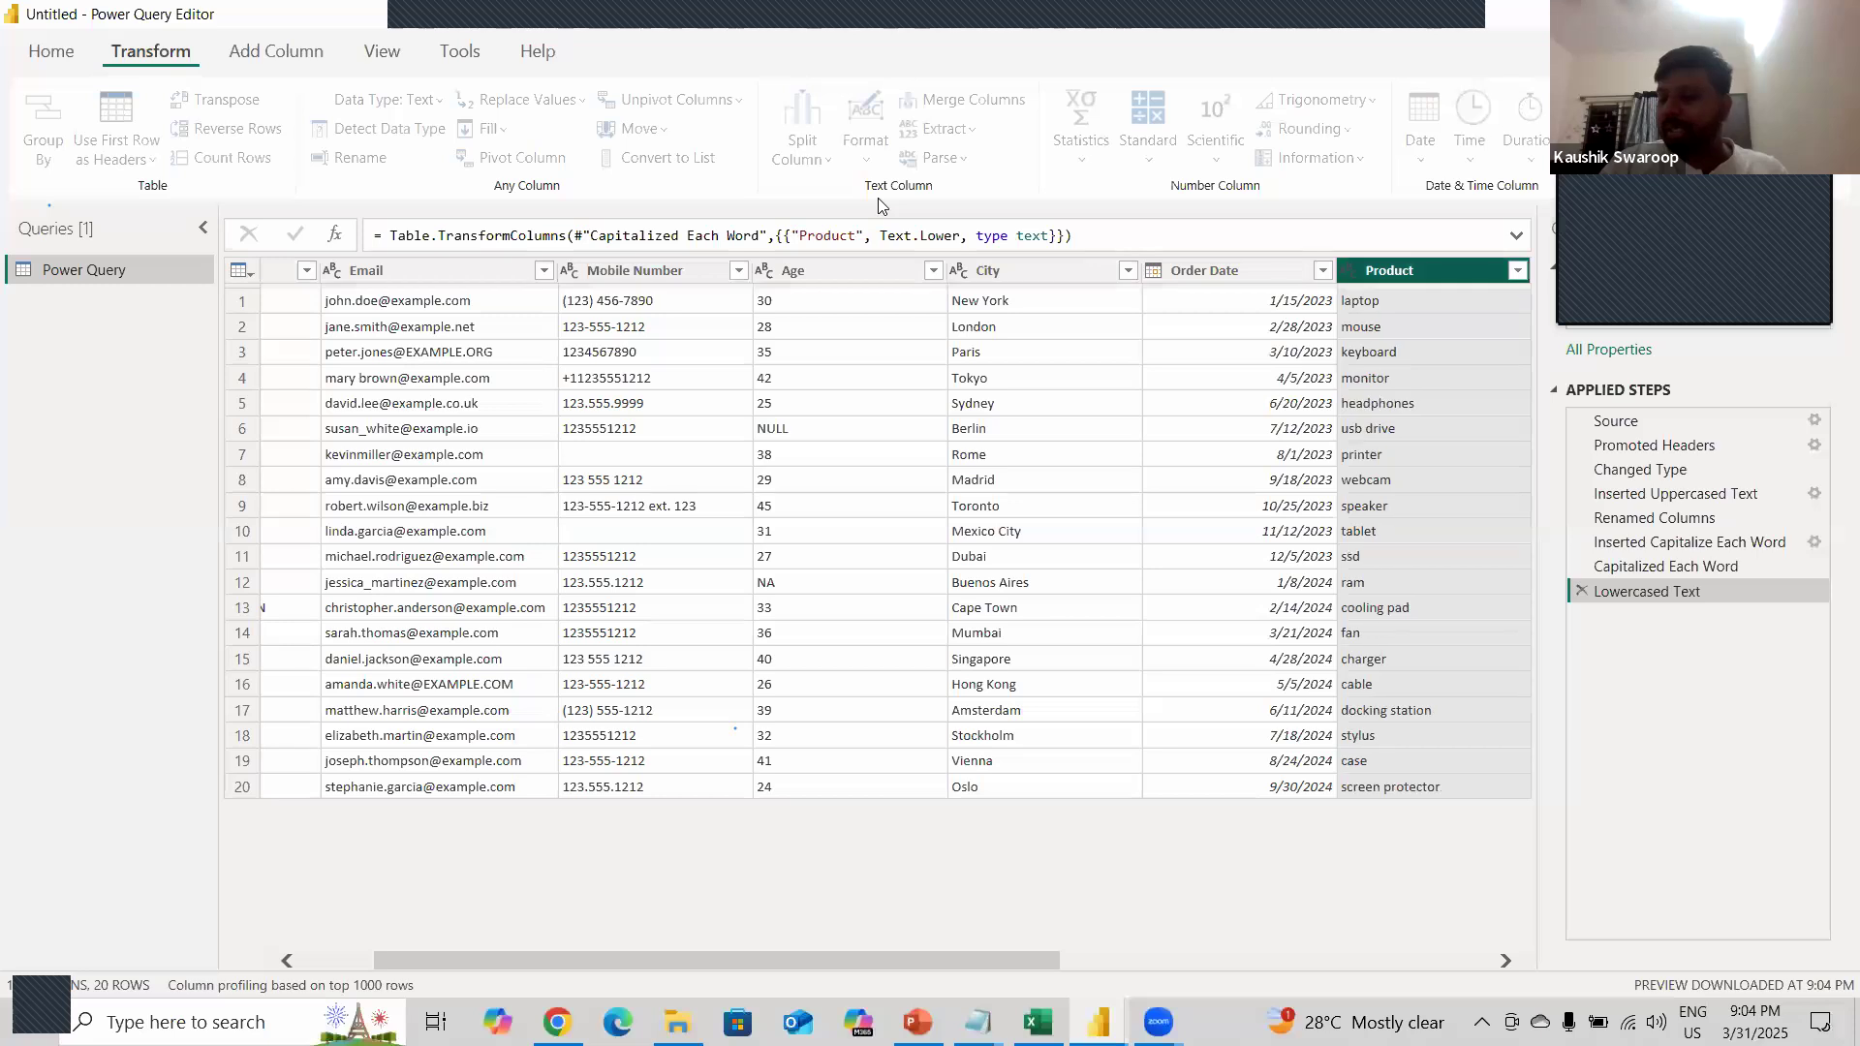
left_click(865, 145)
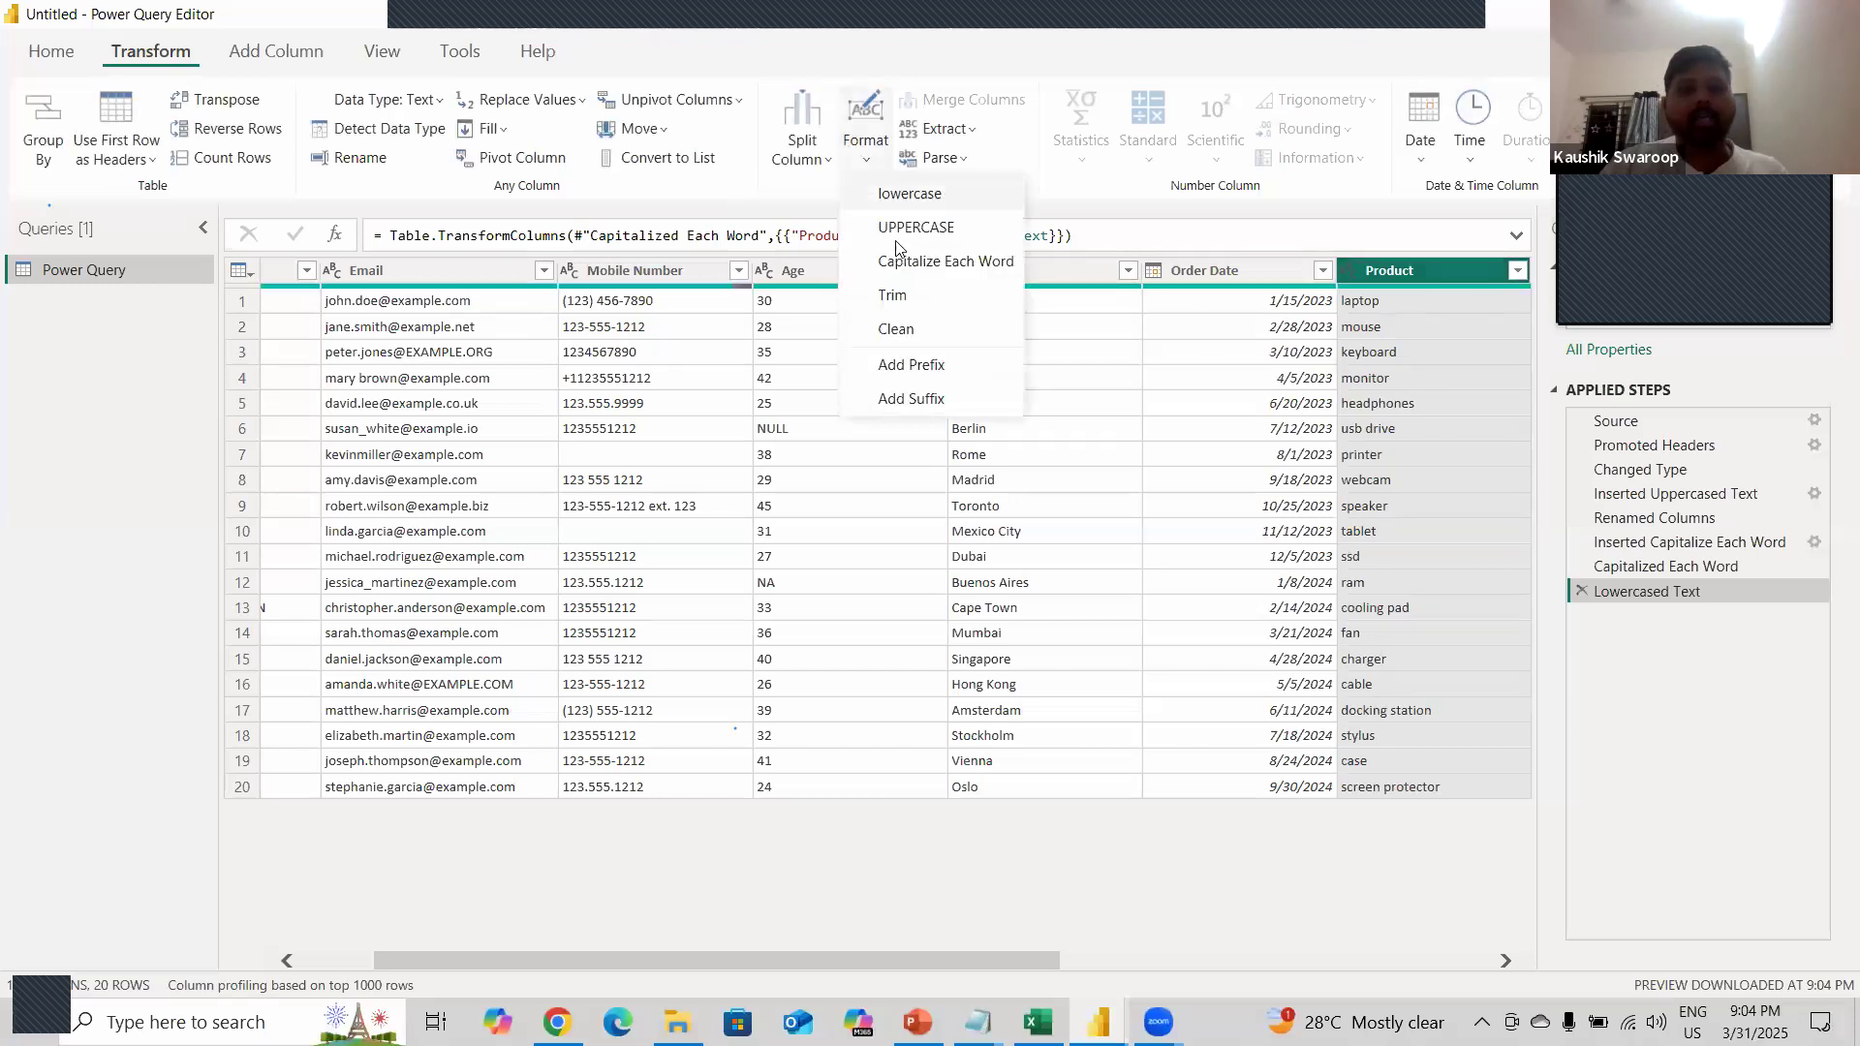
left_click(898, 233)
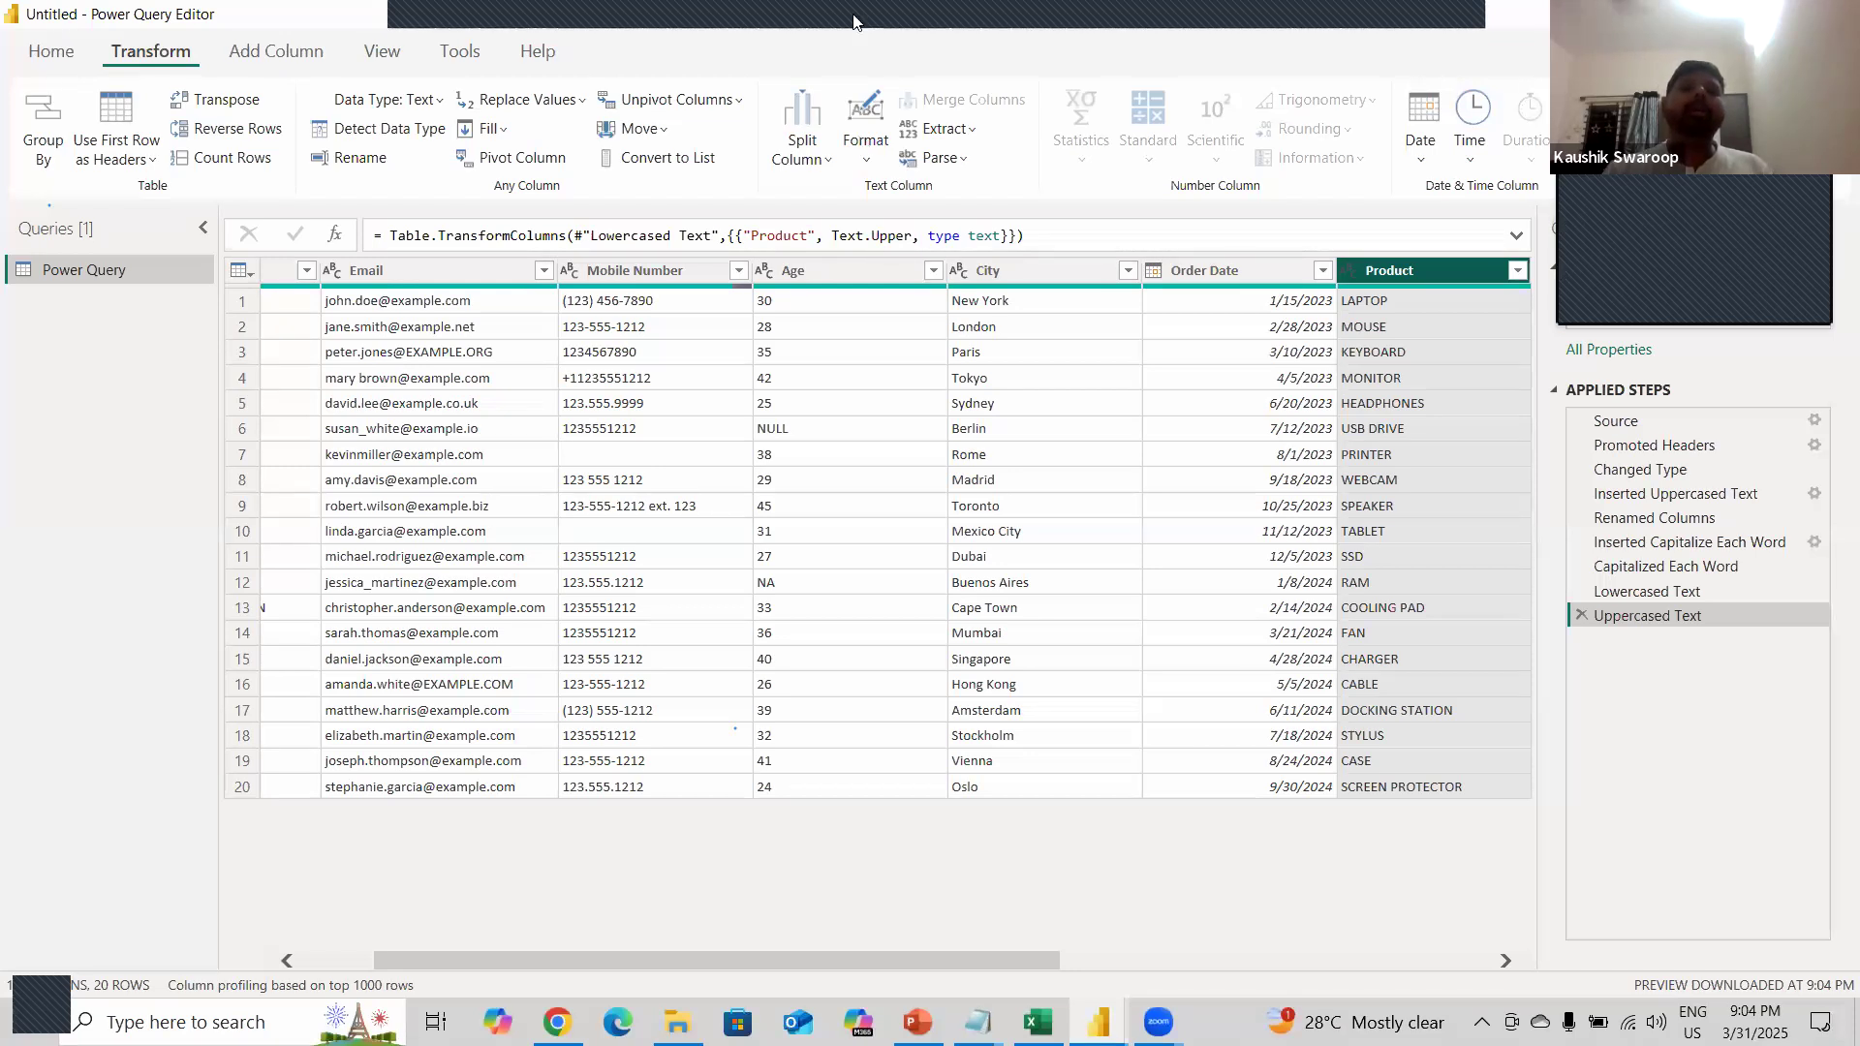
left_click(776, 37)
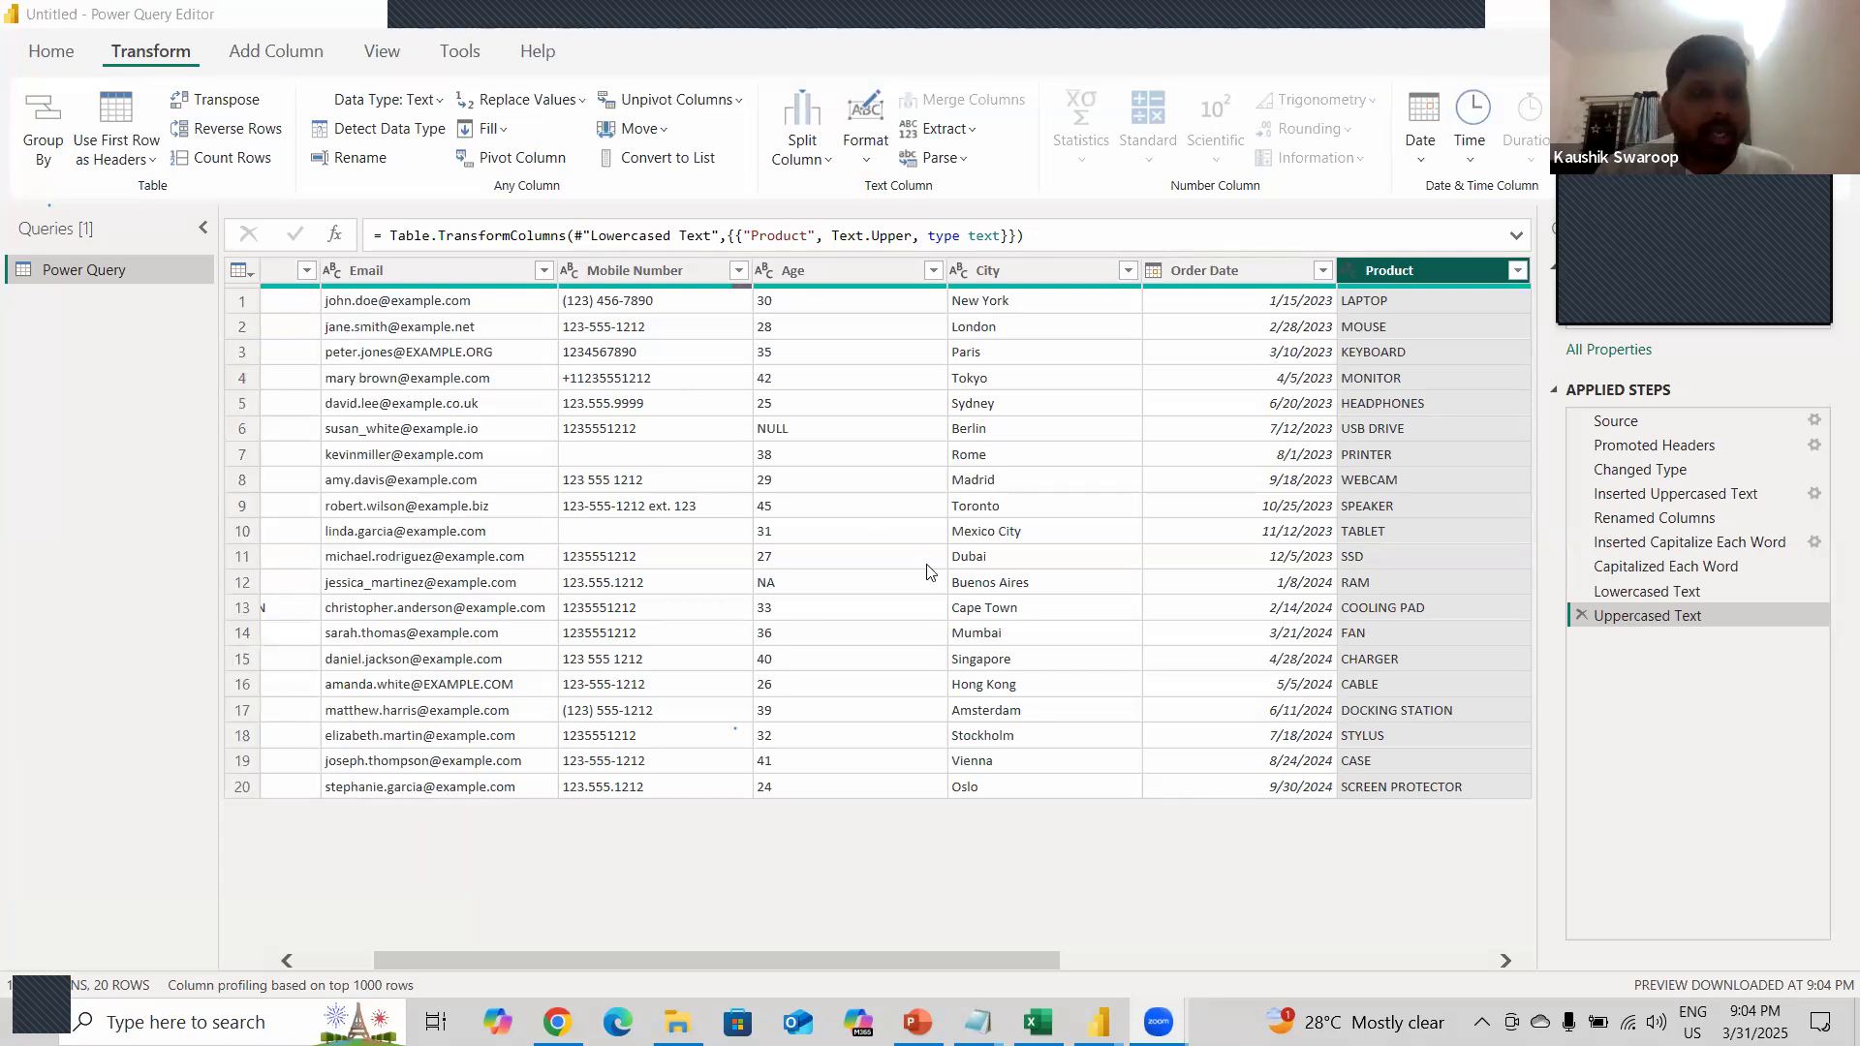
left_click(418, 271)
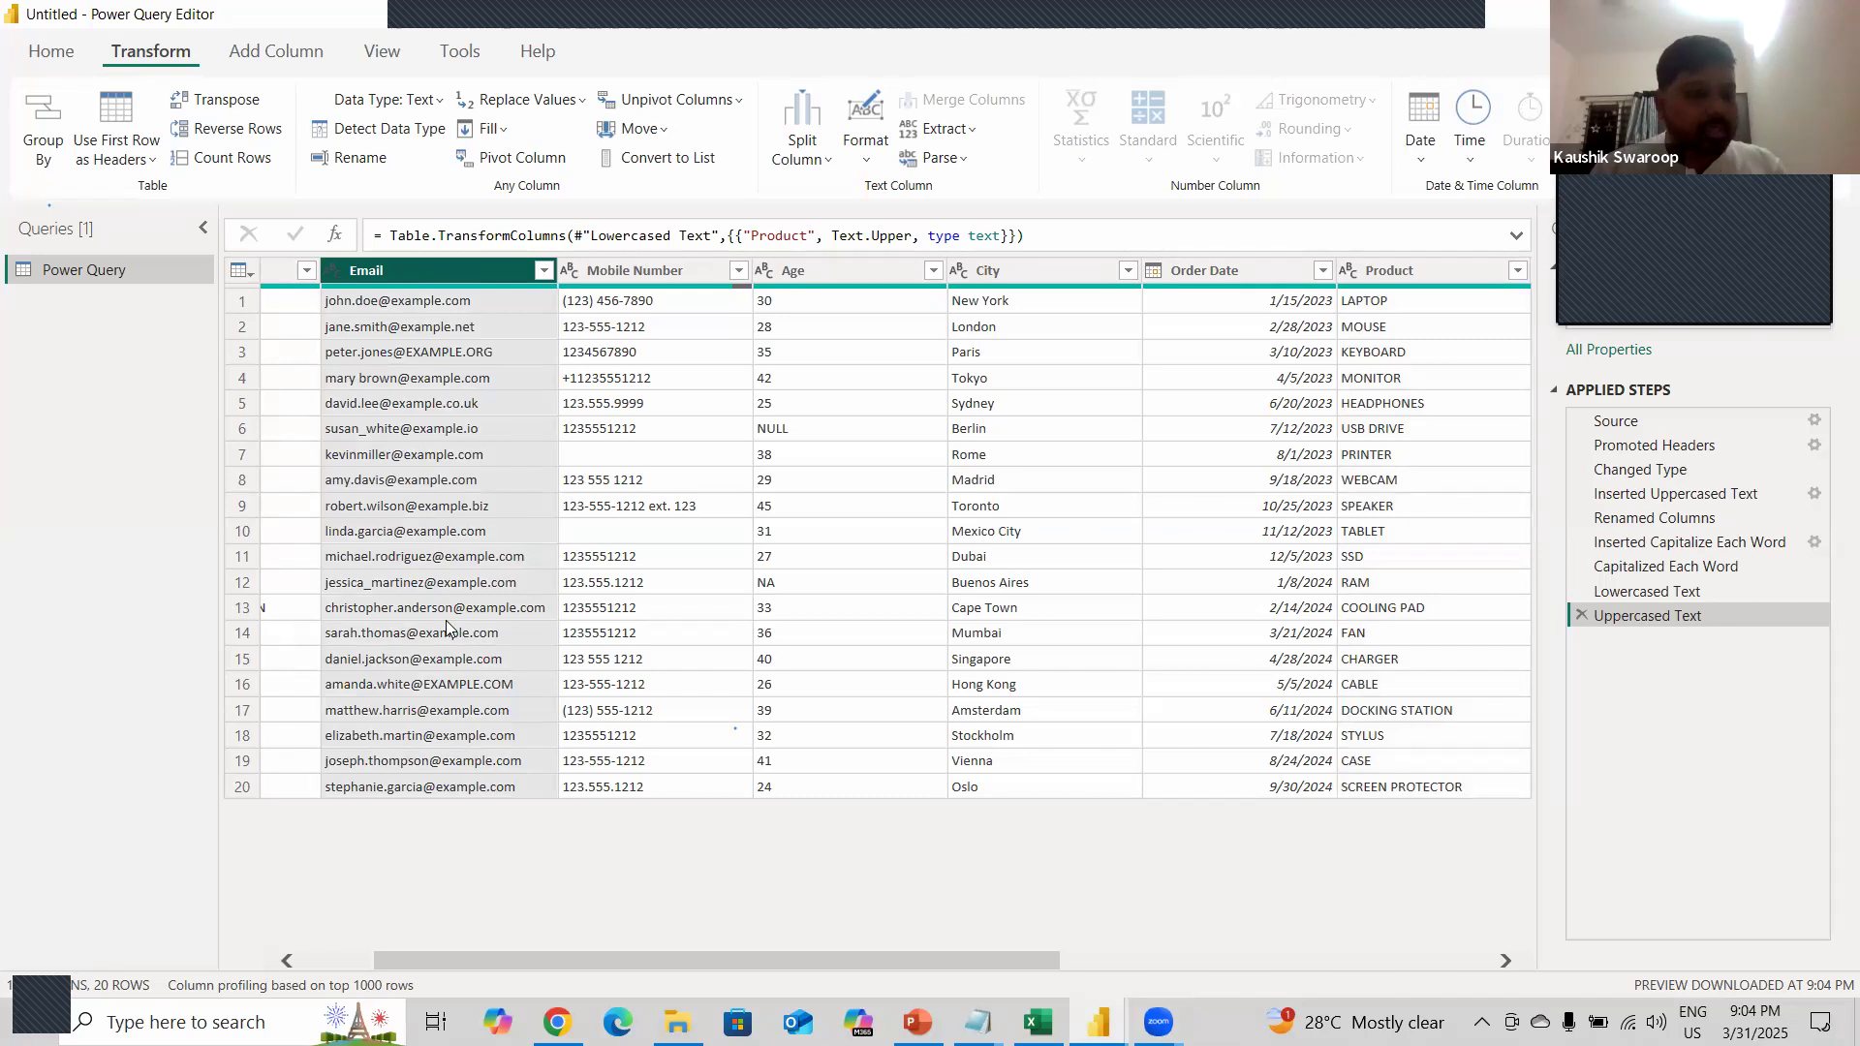
left_click(132, 768)
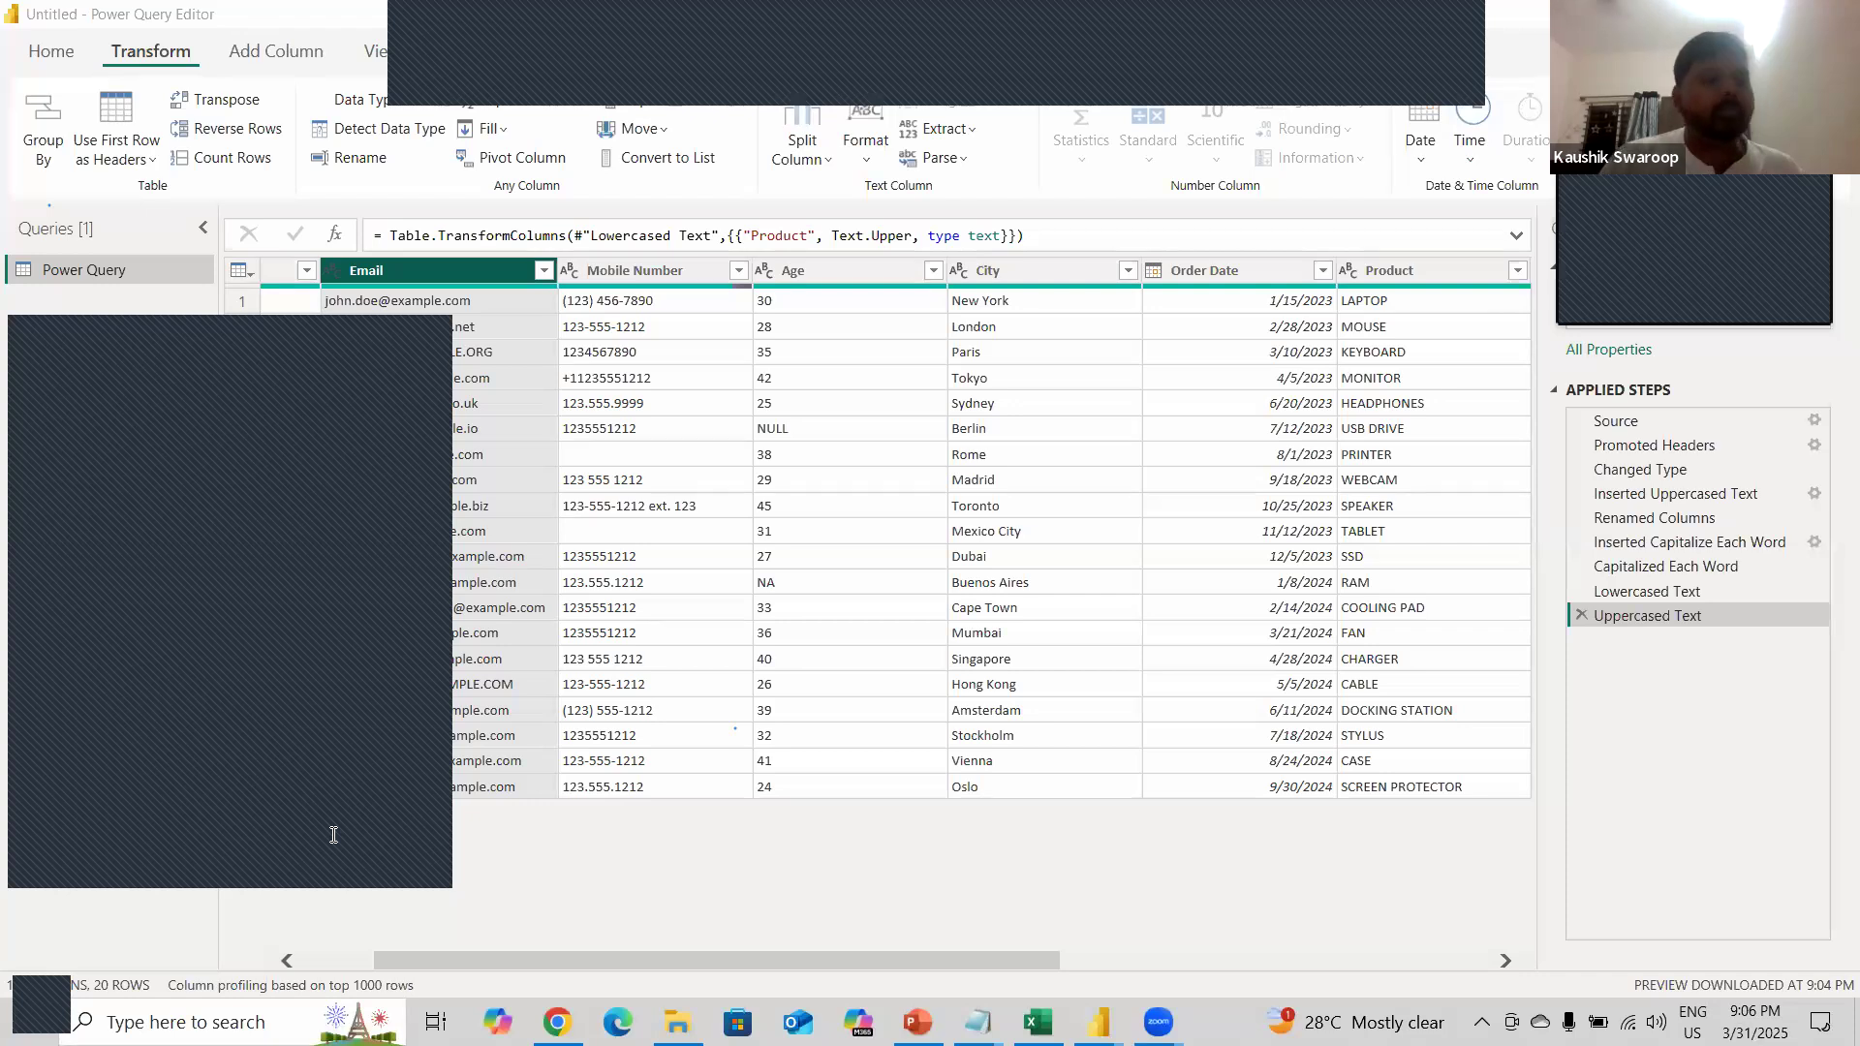
left_click(321, 347)
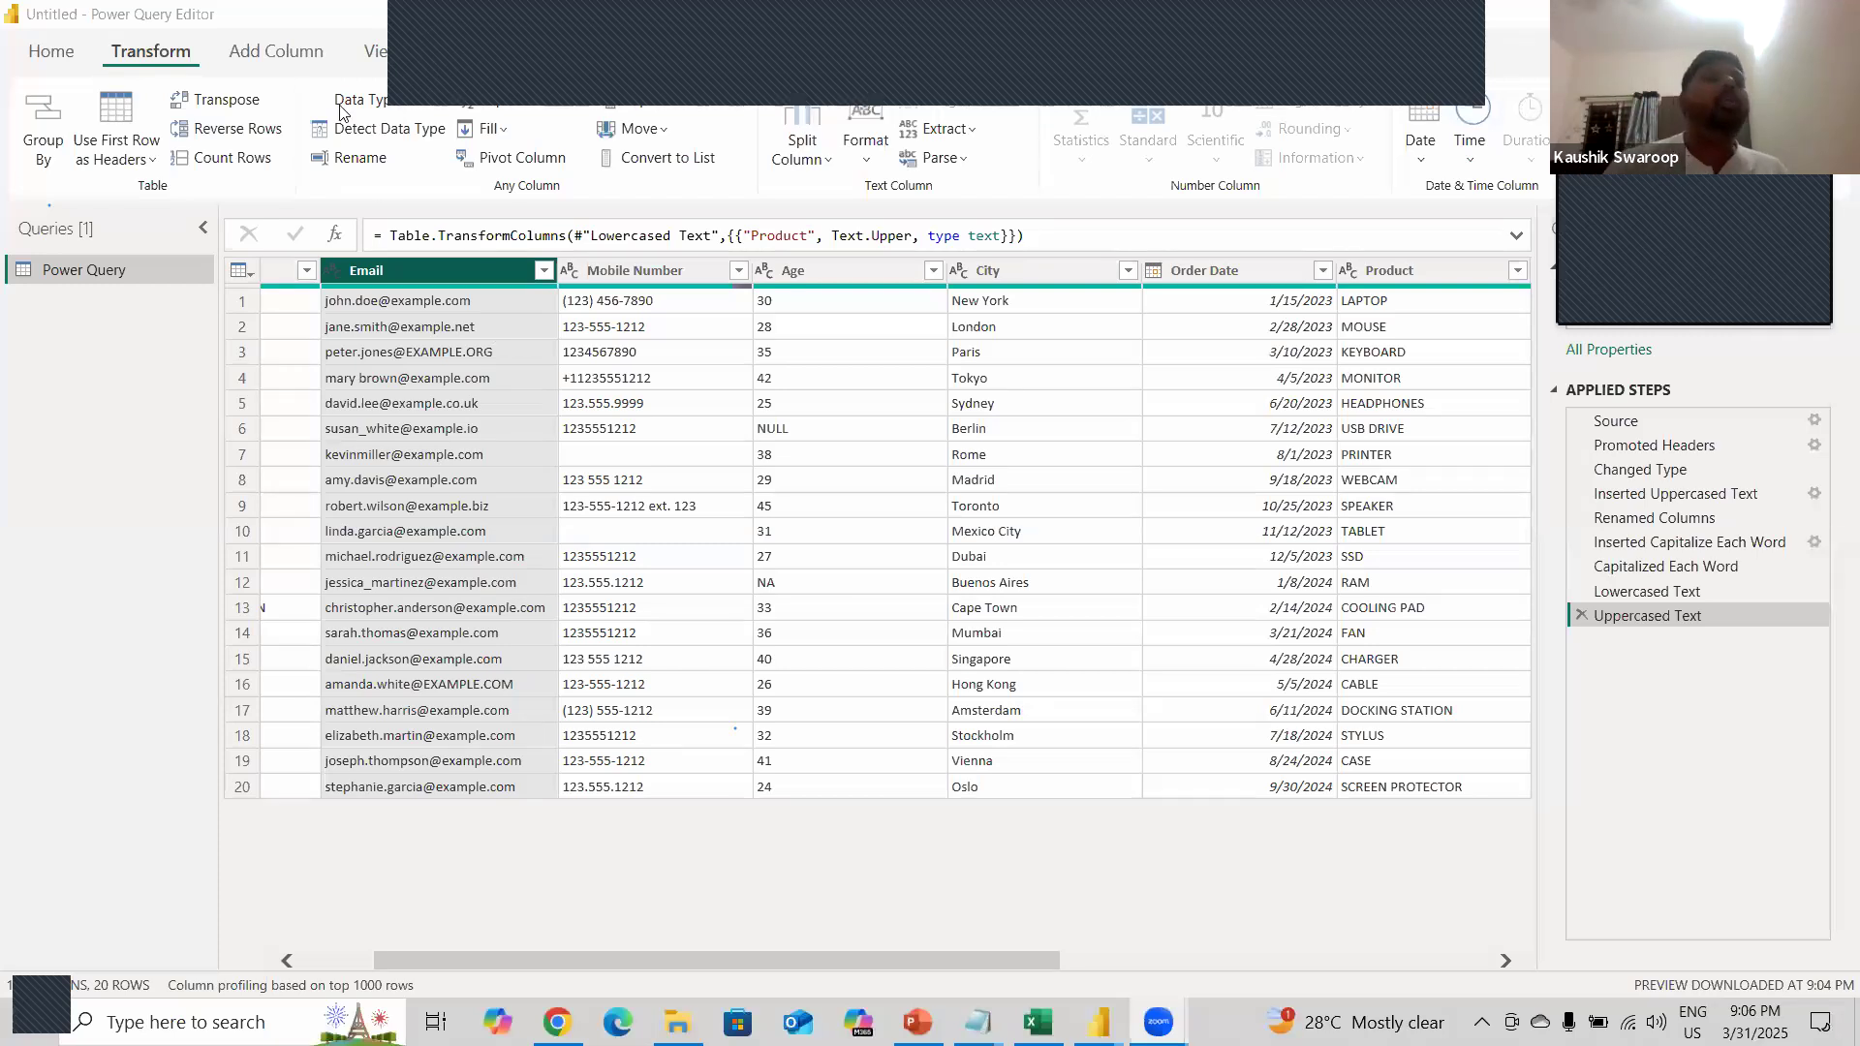
left_click(281, 54)
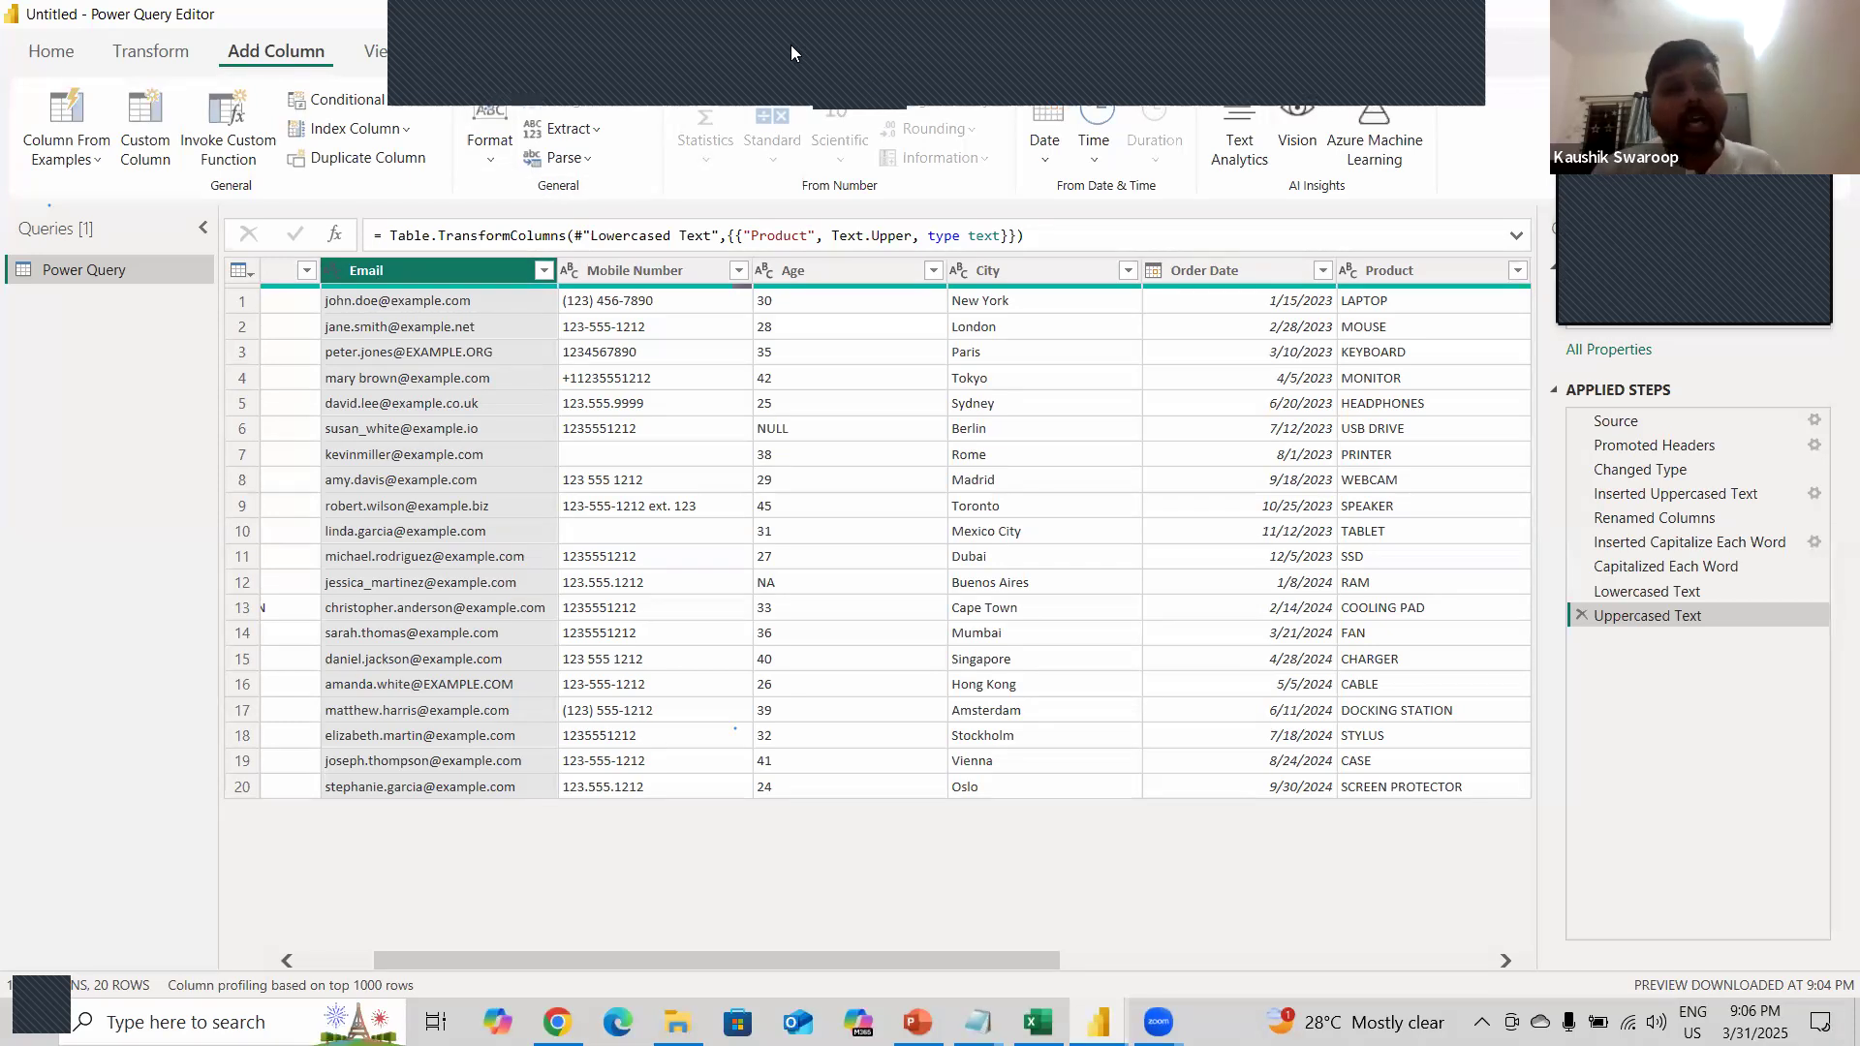
left_click(41, 1004)
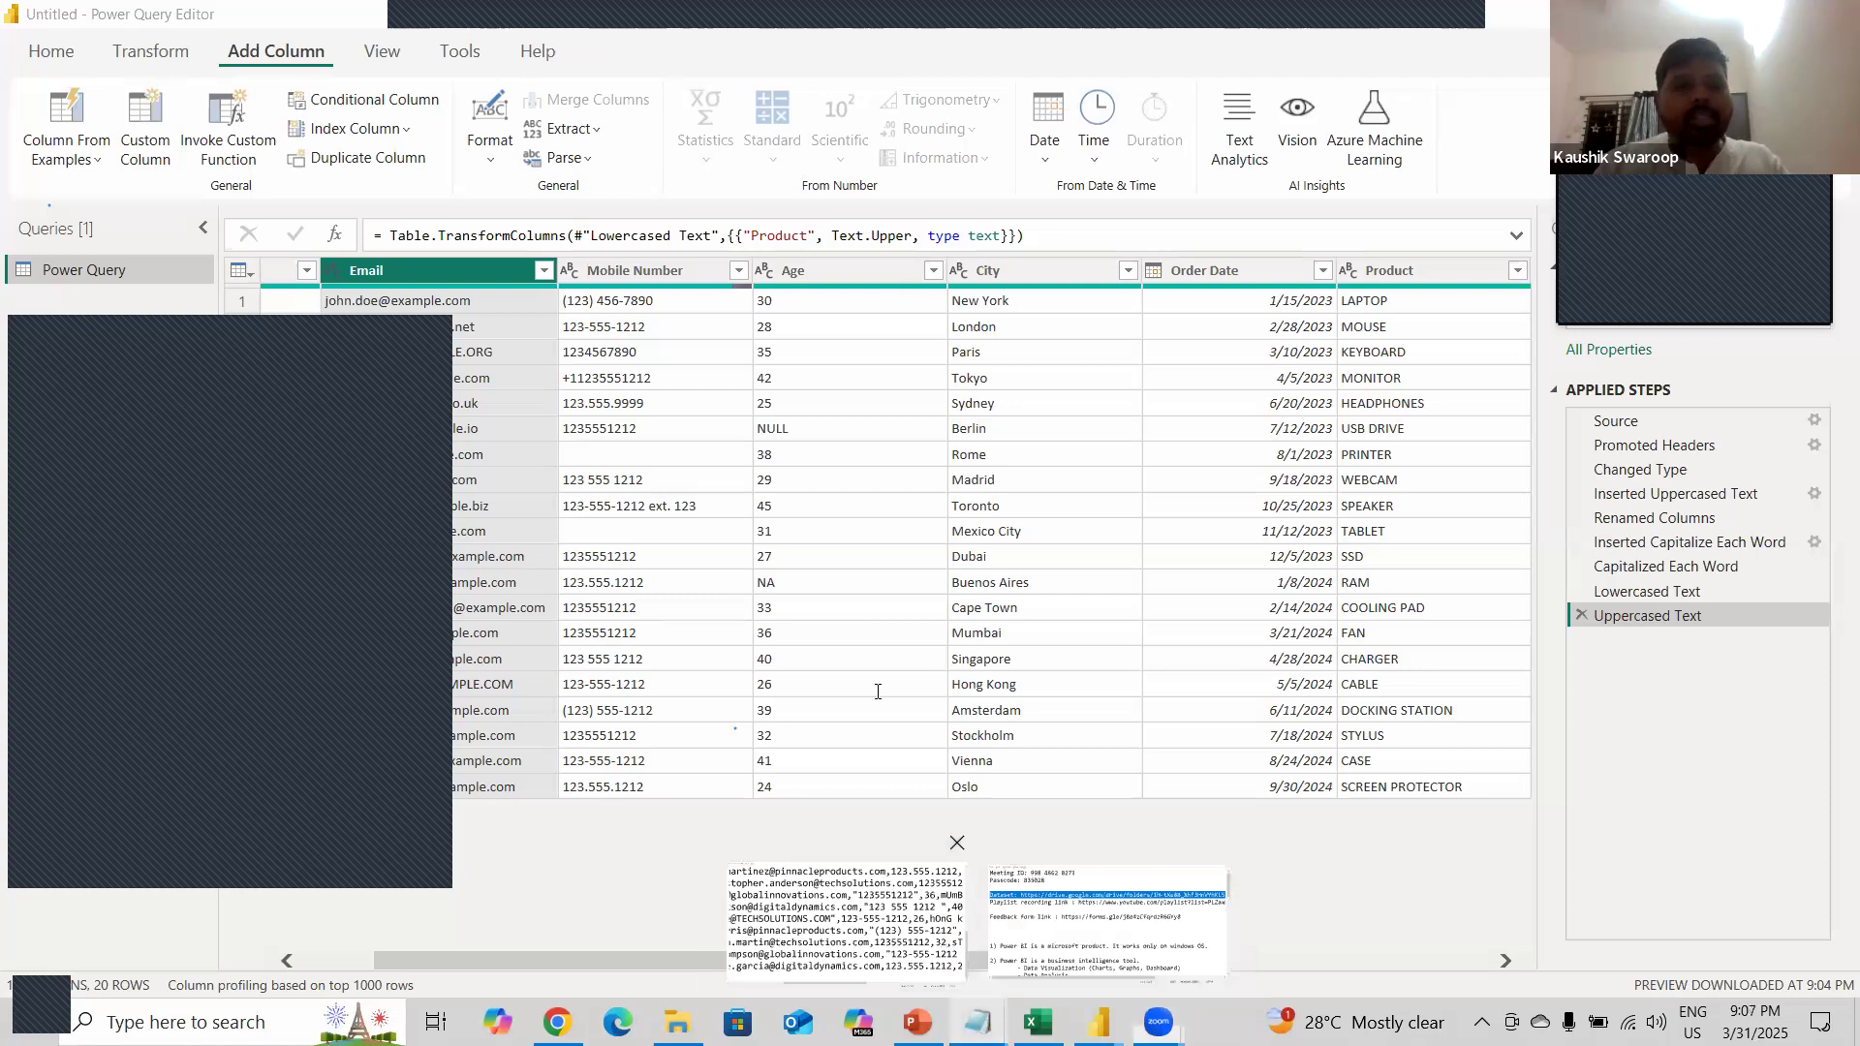
- Switch to Notepad, save the changes to Power Query.txt after reviewing its order rows, and start a new blank document
scroll(774, 212, "left", 5)
scroll(775, 212, "right", 12)
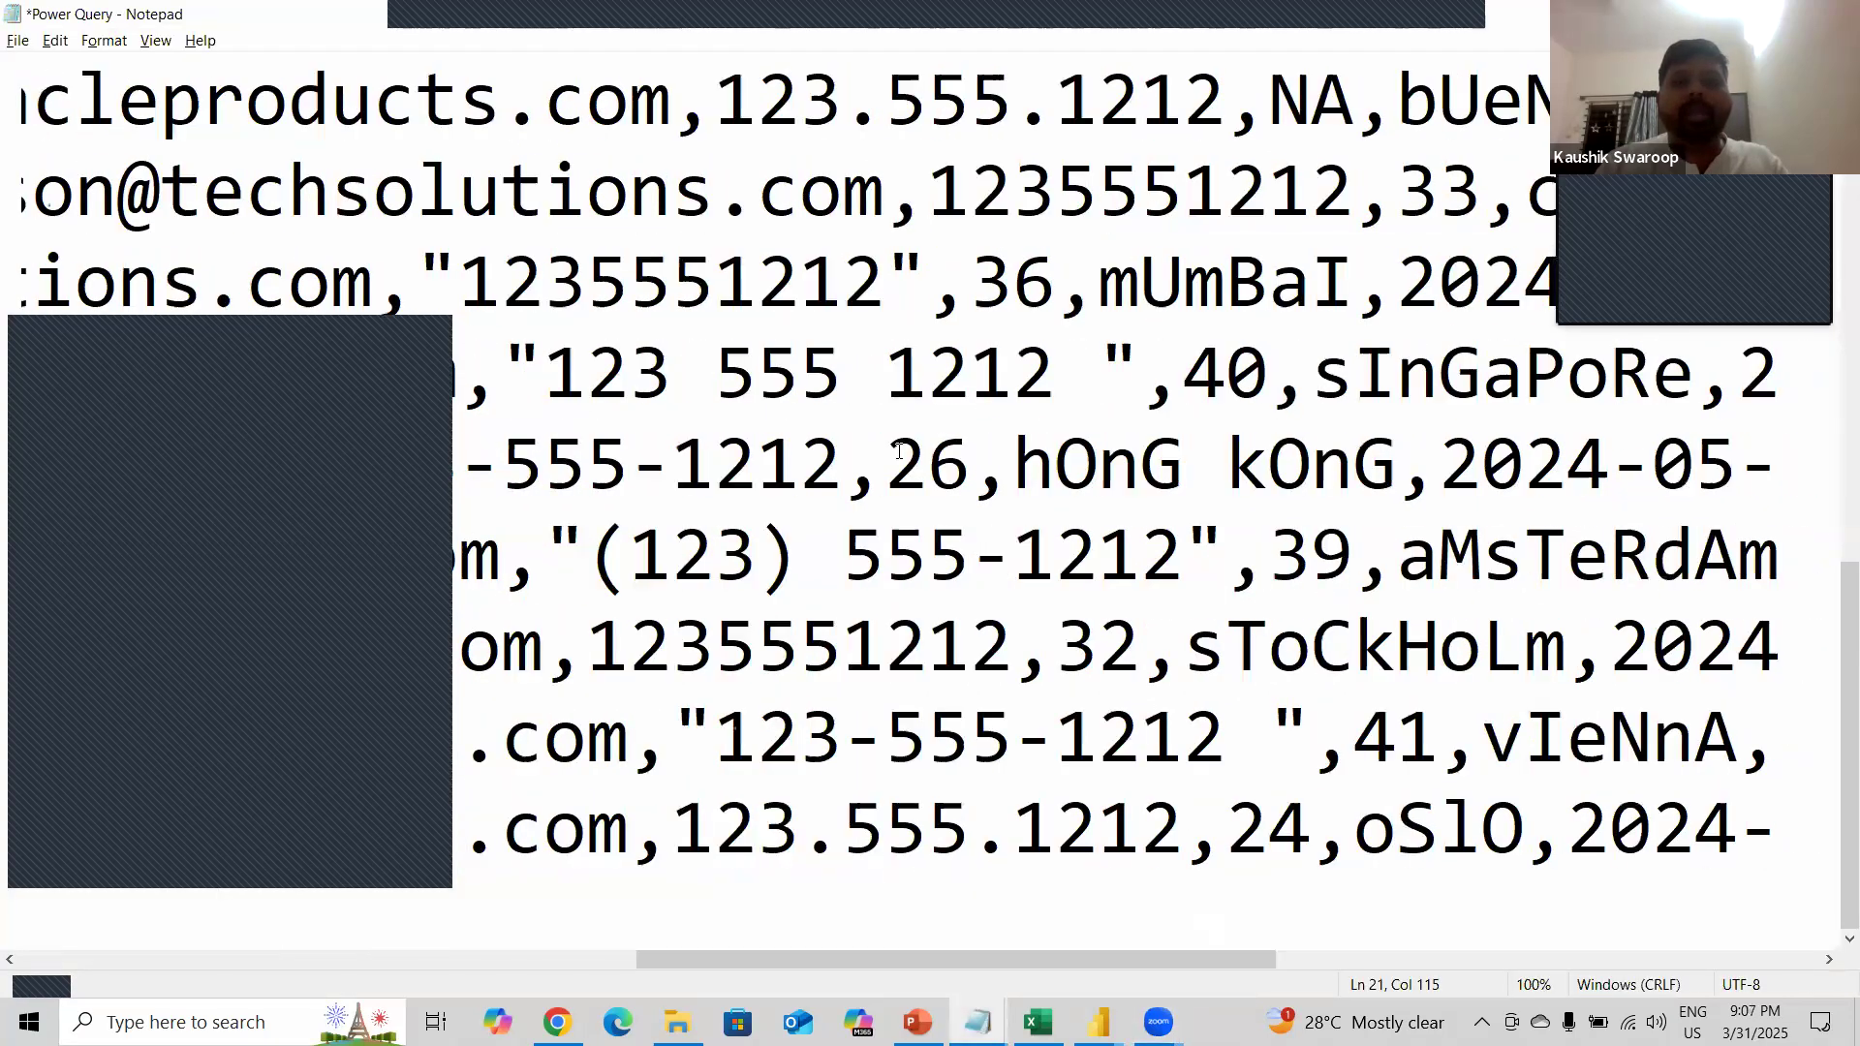
scroll(775, 212, "right", 6)
left_click_drag(632, 194, 1055, 193)
left_click(970, 463)
left_click(1039, 1022)
key("ctrl+n")
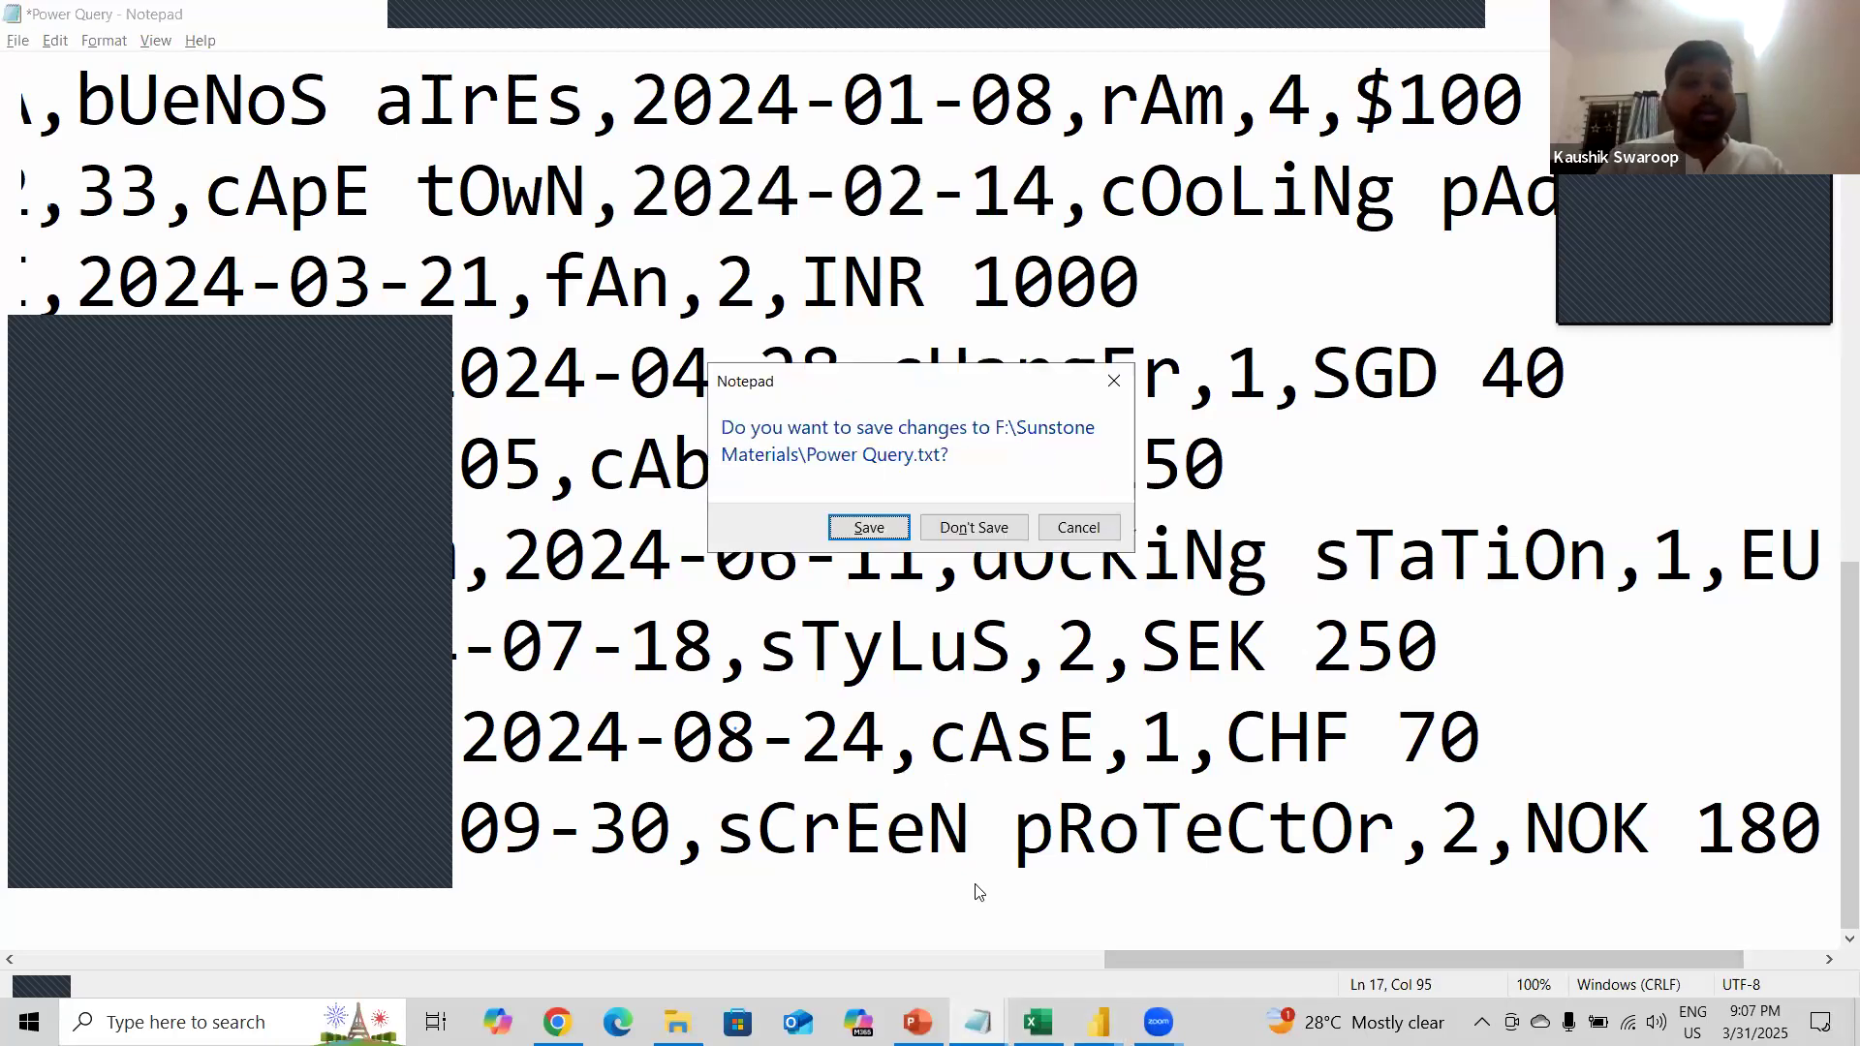
left_click(905, 535)
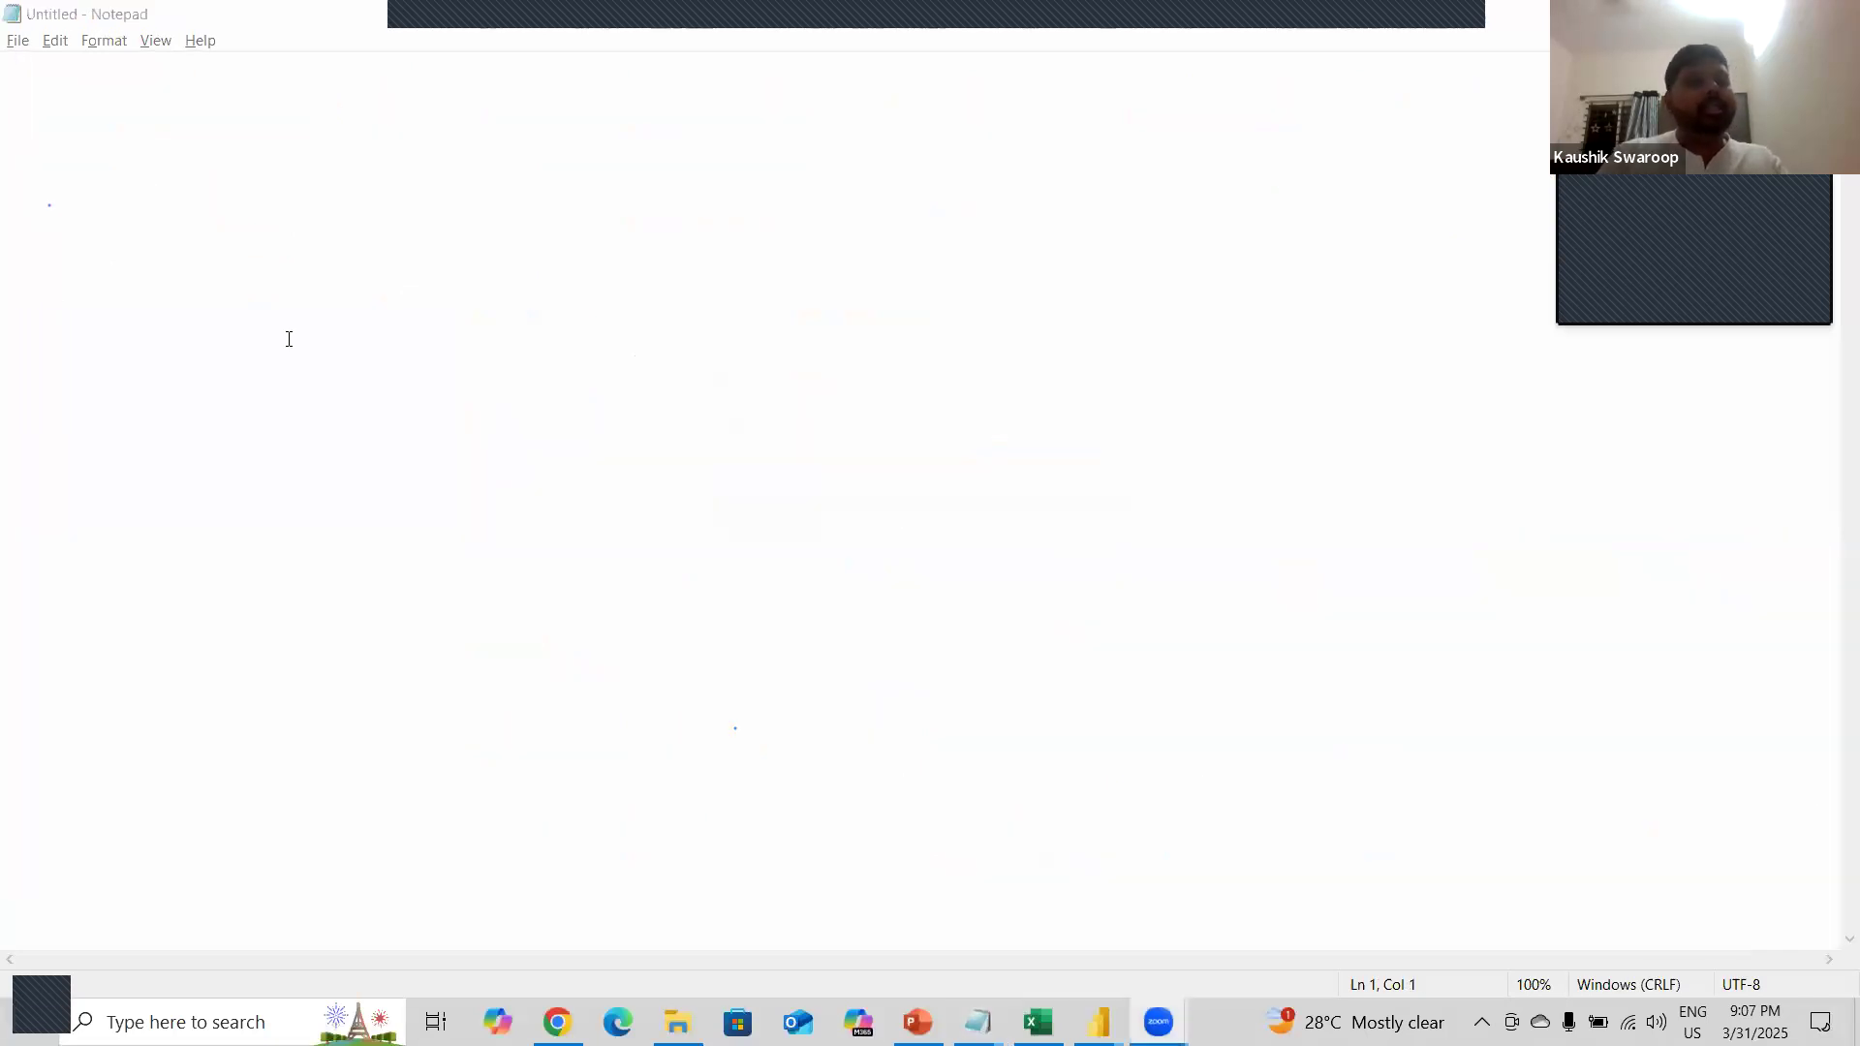
- Enter the sample header line "name,age,location" and the data row "ks,99,dsaf" in the blank document
left_click(162, 116)
type("name,")
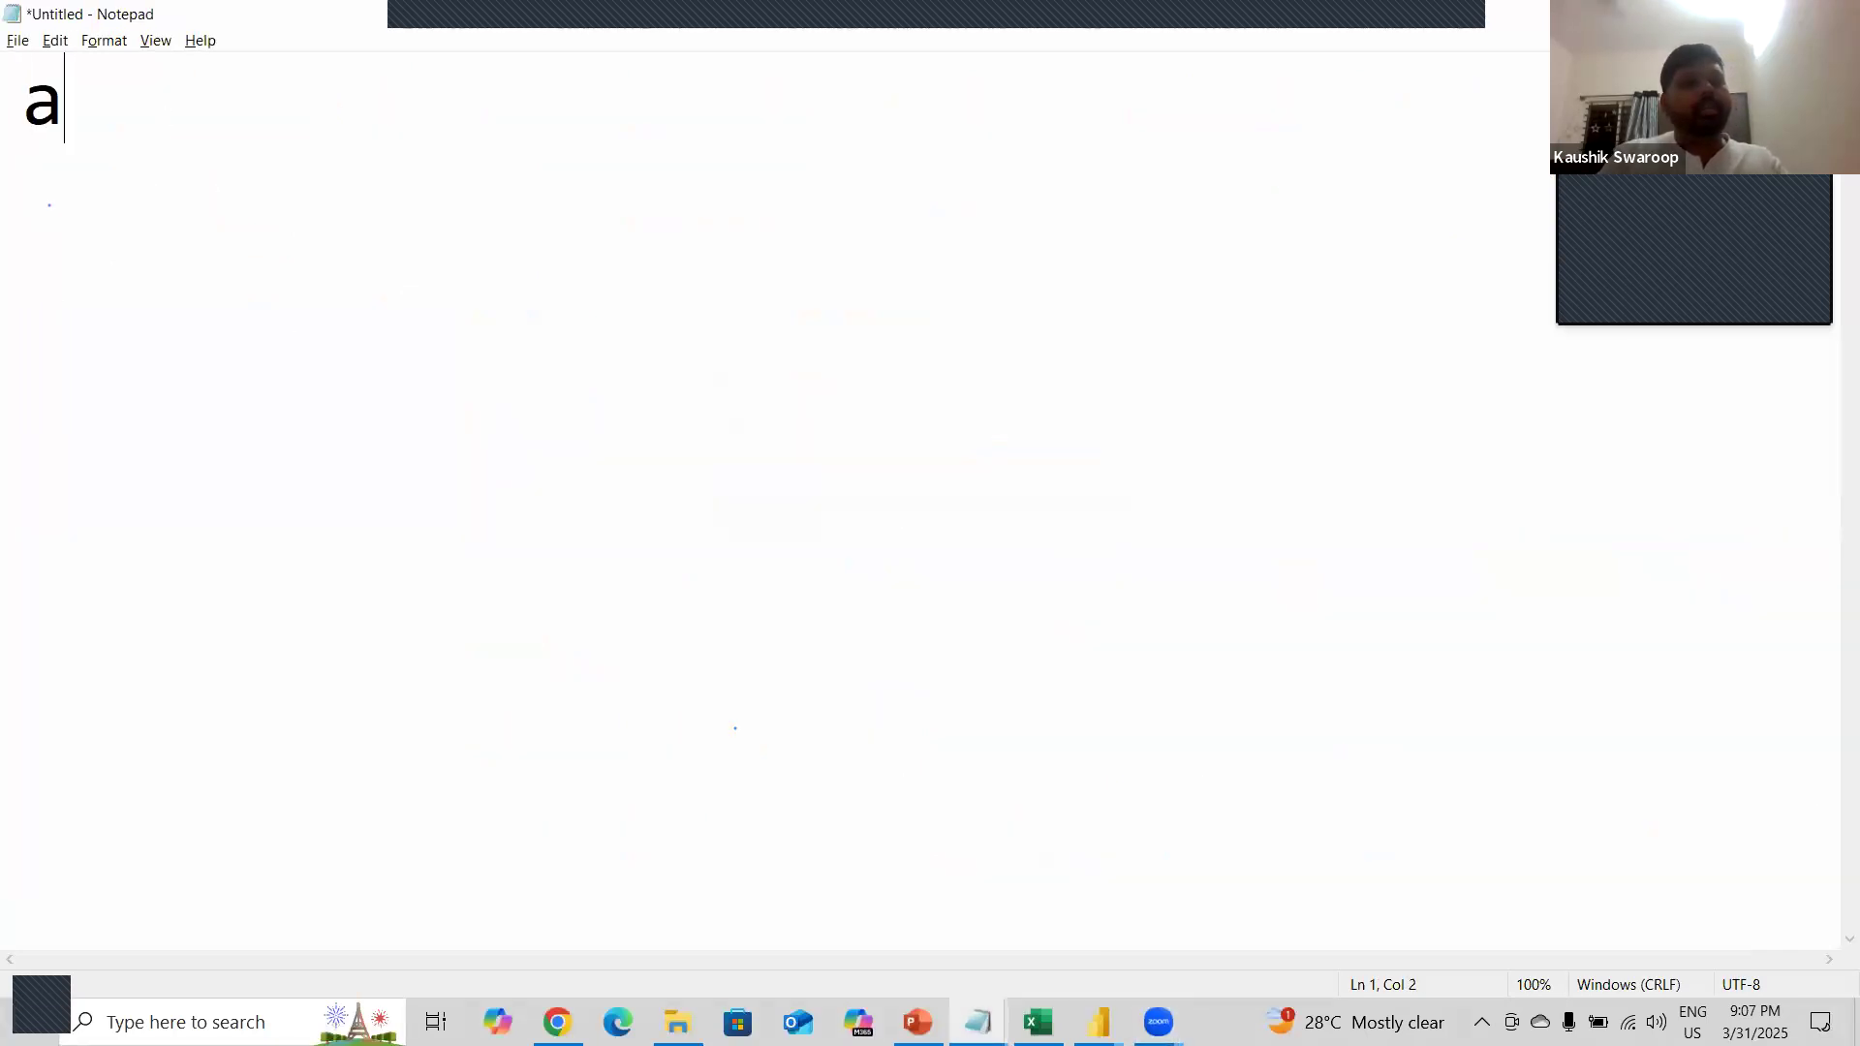
type("age,location")
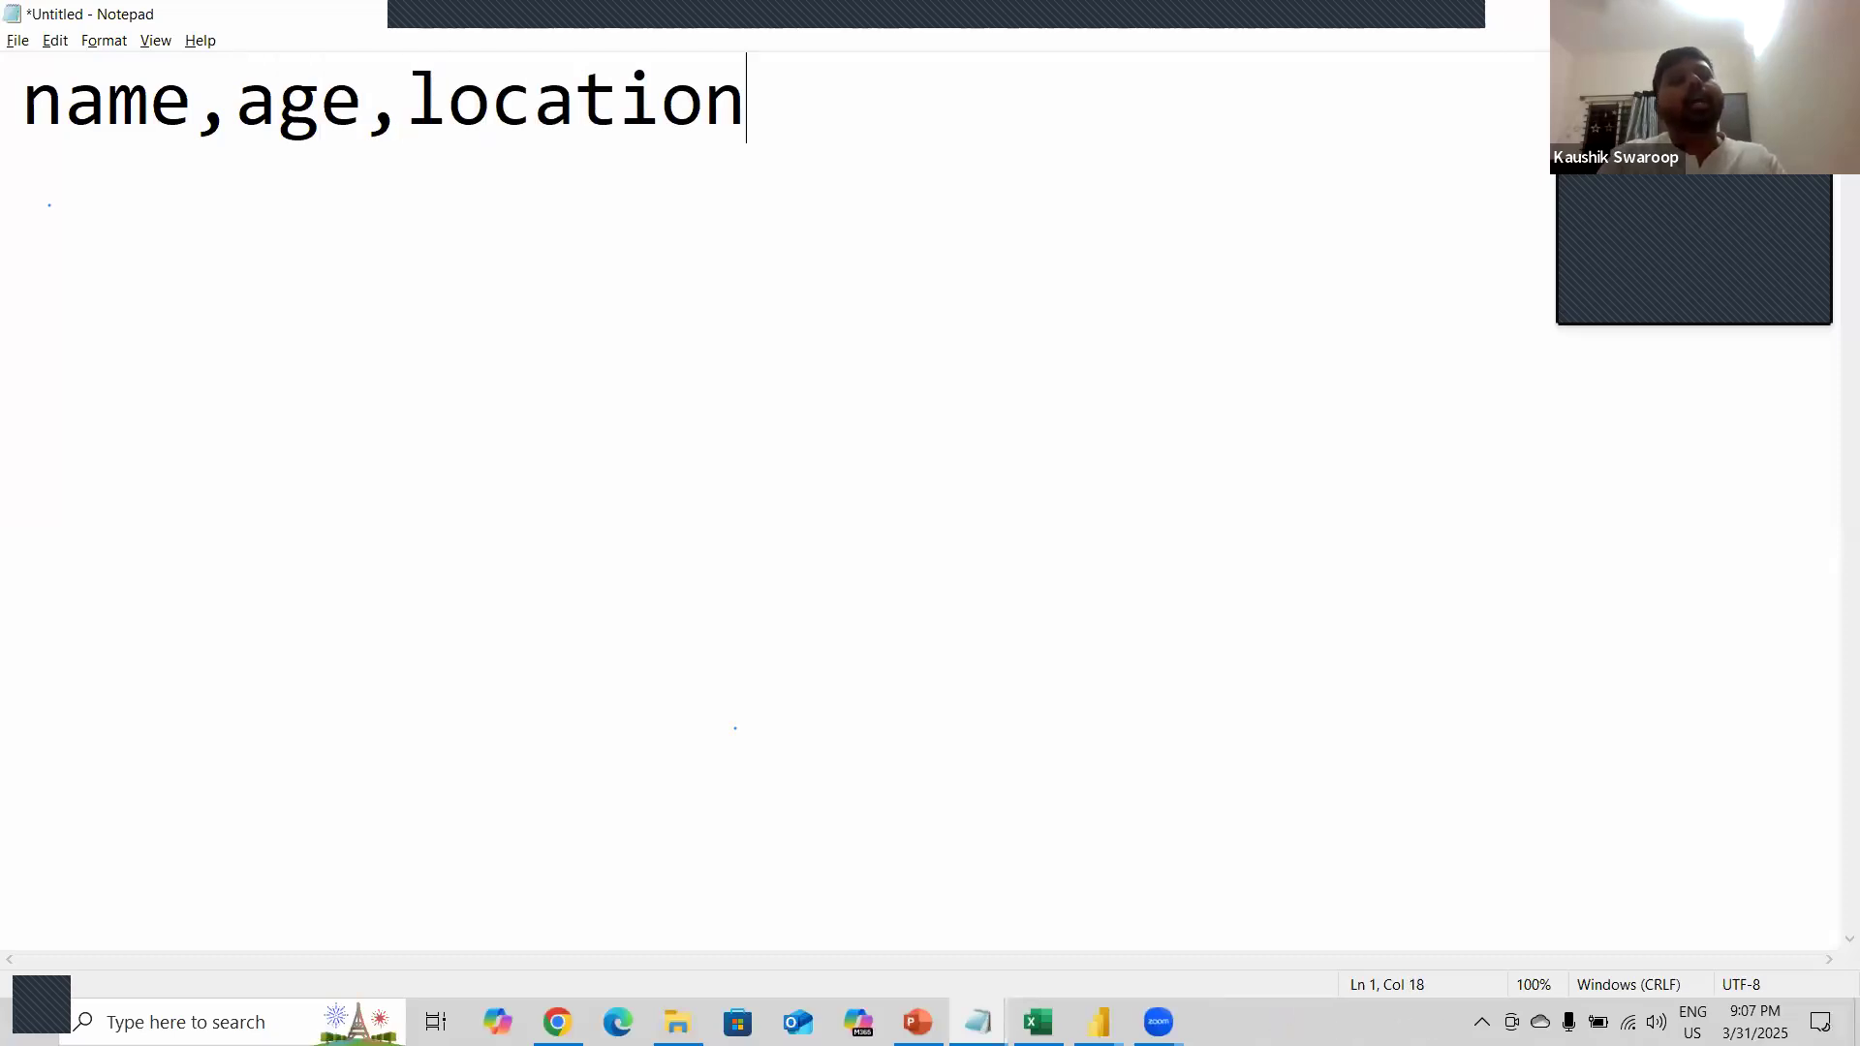
key("Return")
type("k")
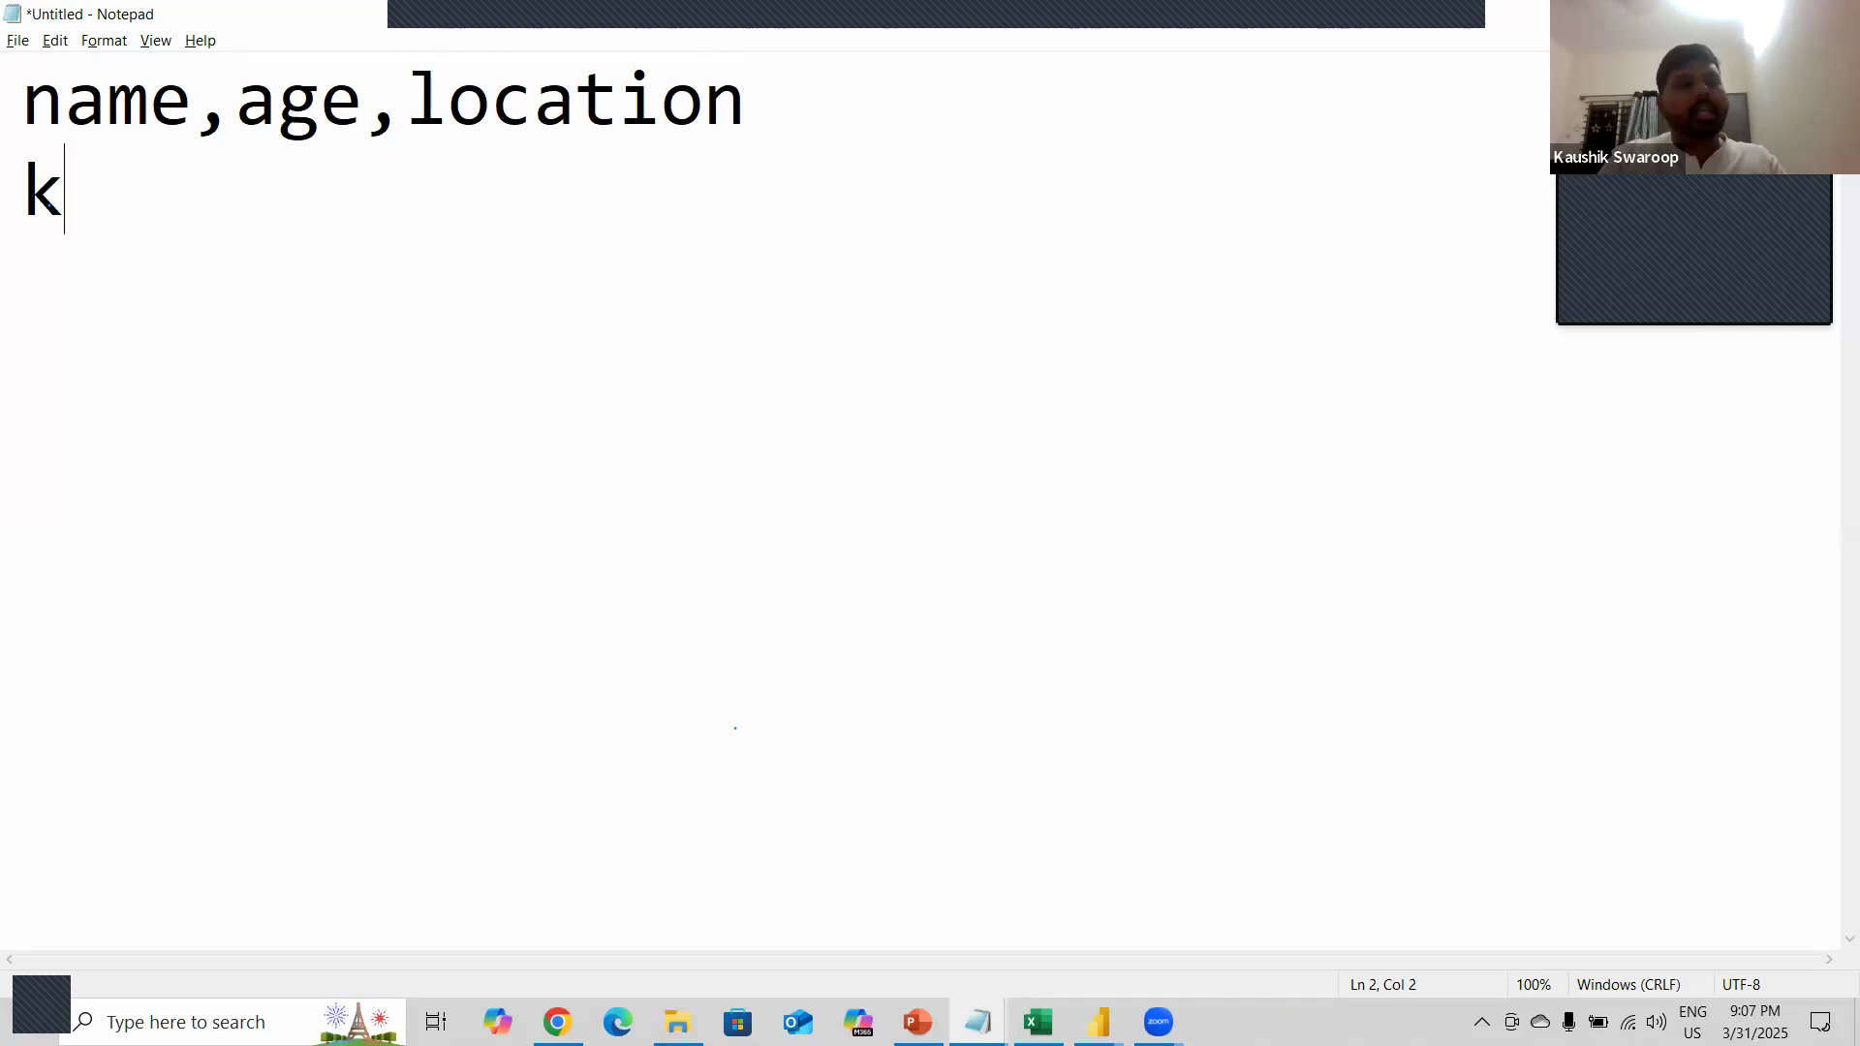
type("s,9")
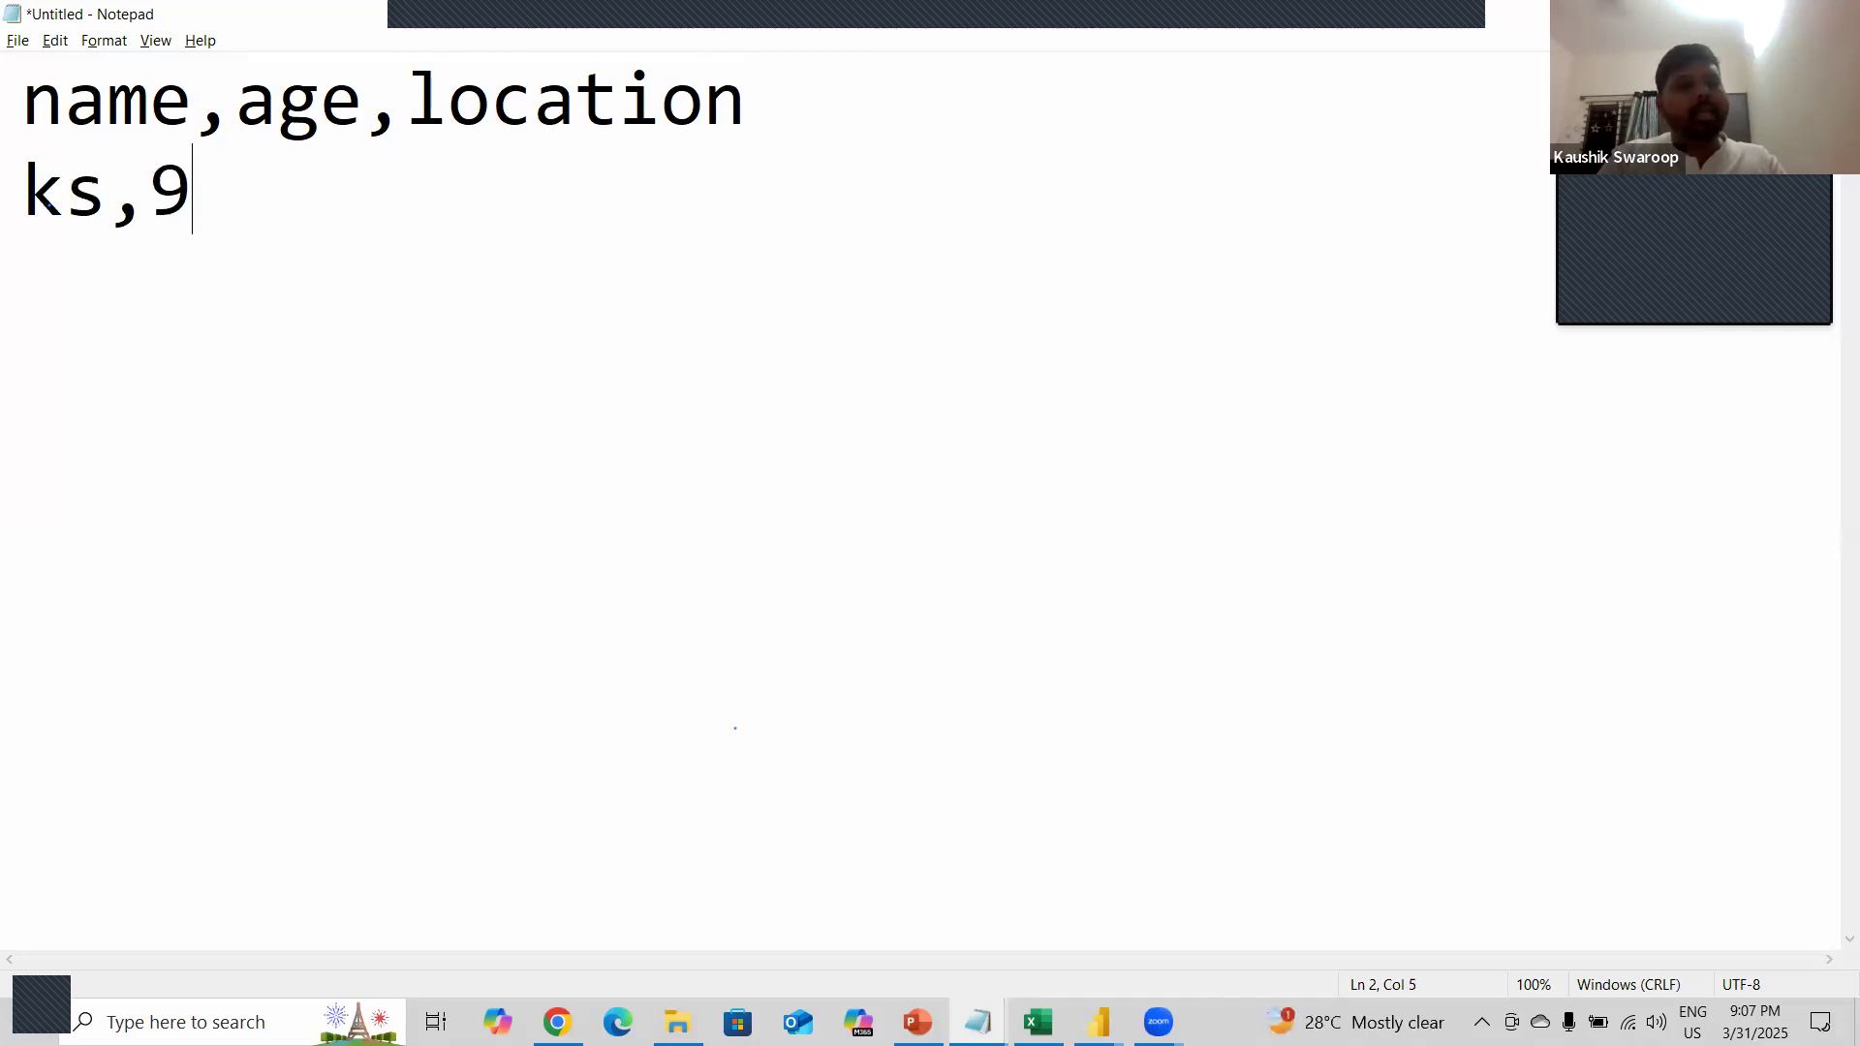
type("9,dsaf")
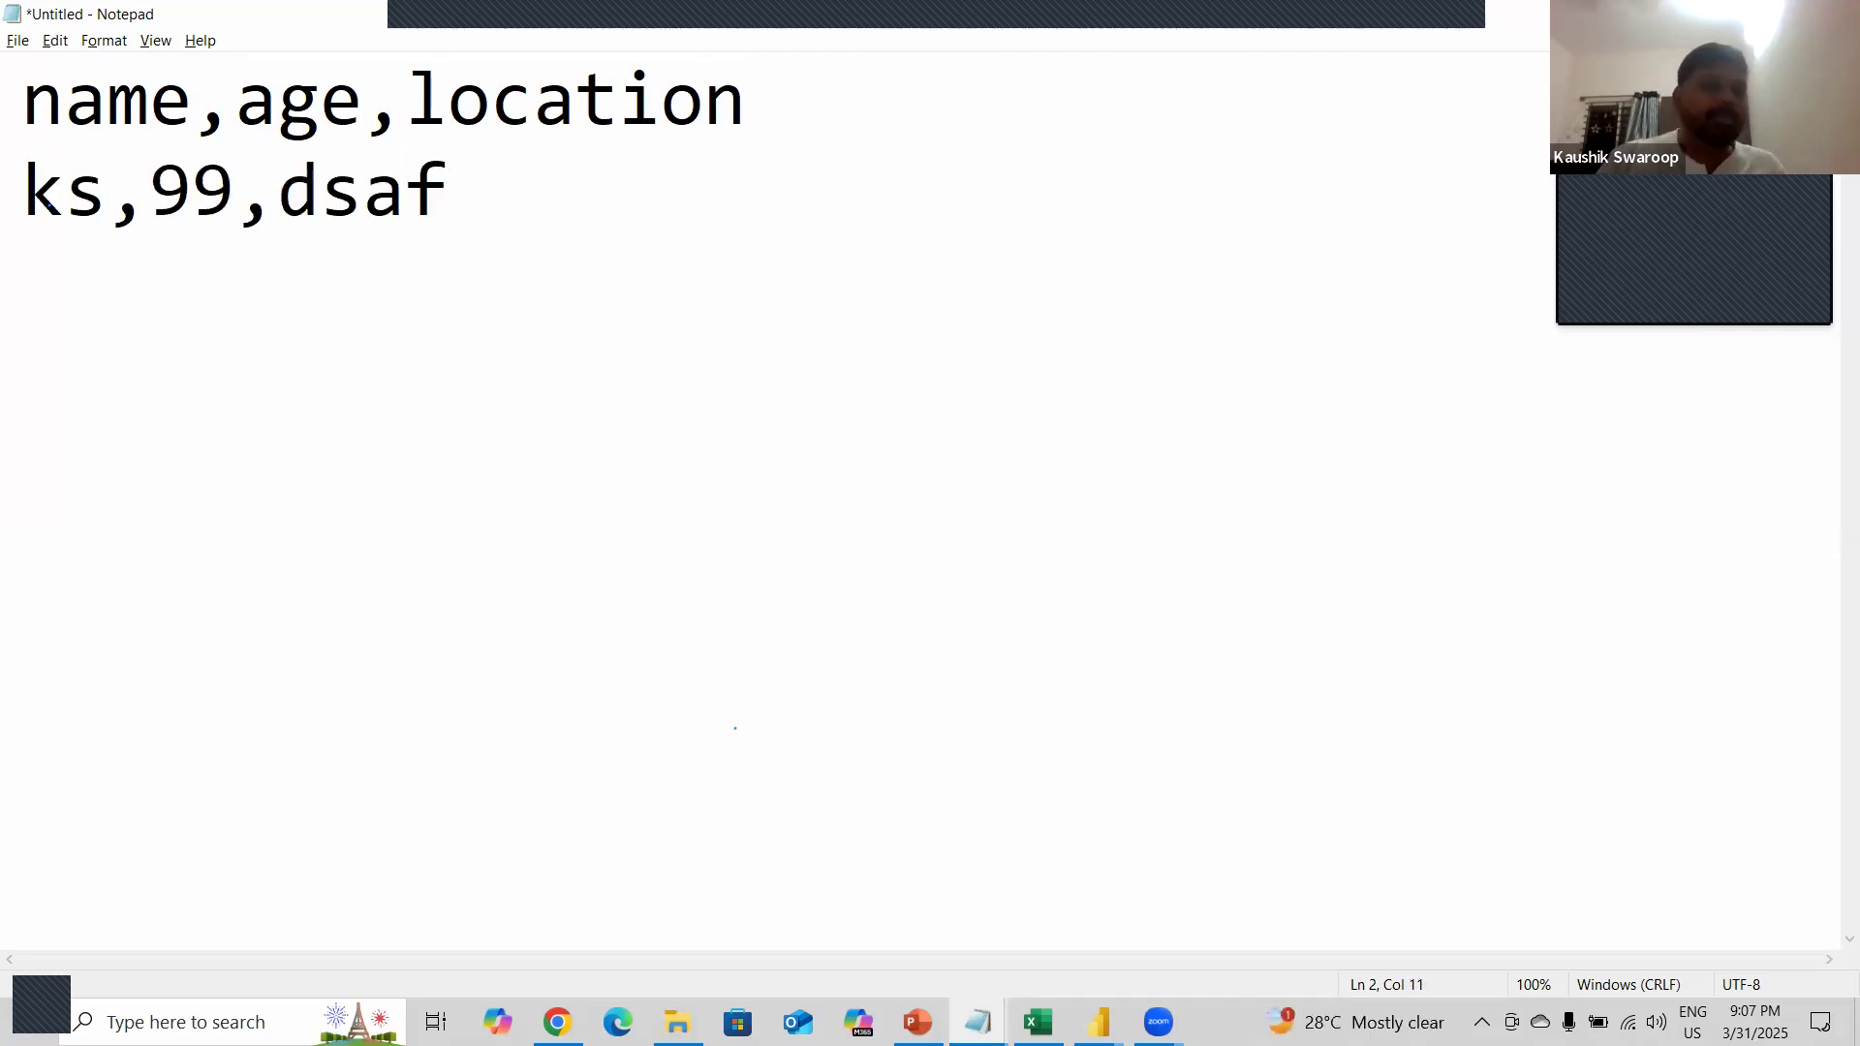
key("Return")
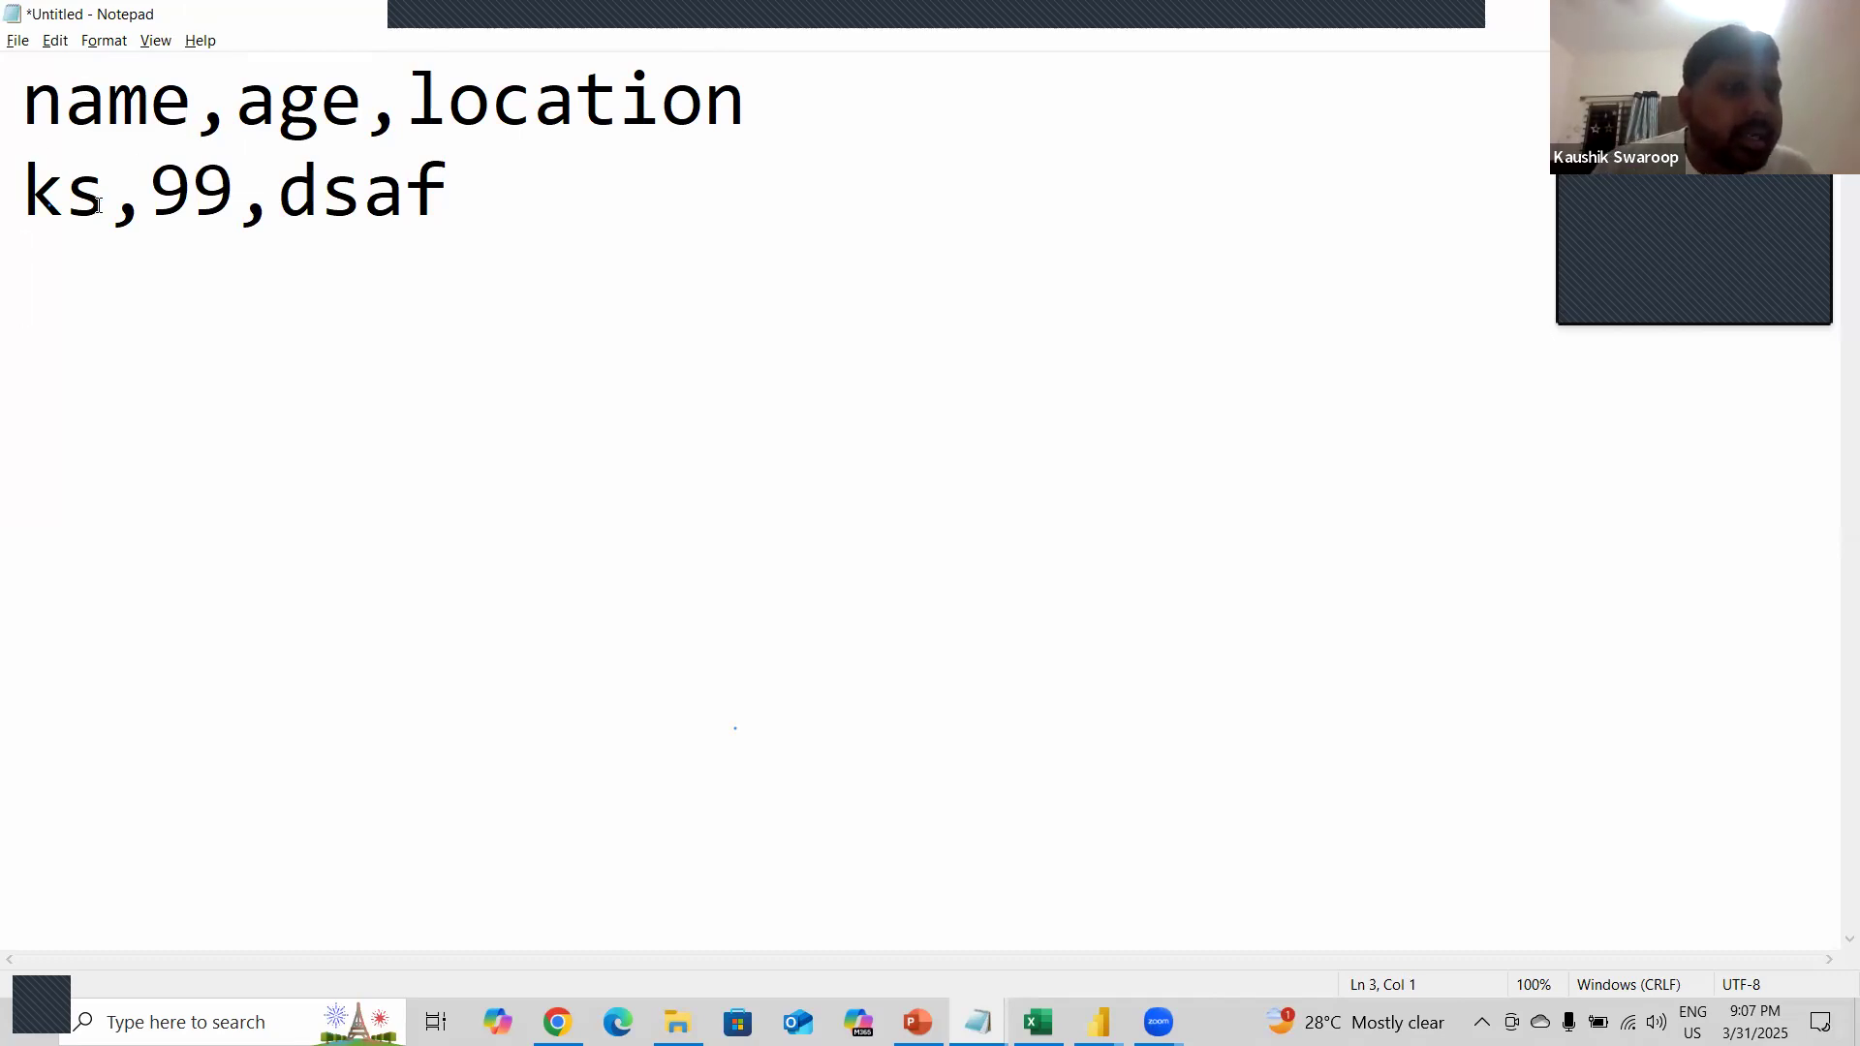
- Highlight the first value and the comma delimiter after it in the sample row, and return to Power Query Editor
left_click_drag(106, 204, 18, 217)
left_click_drag(126, 239, 119, 226)
left_click(124, 229)
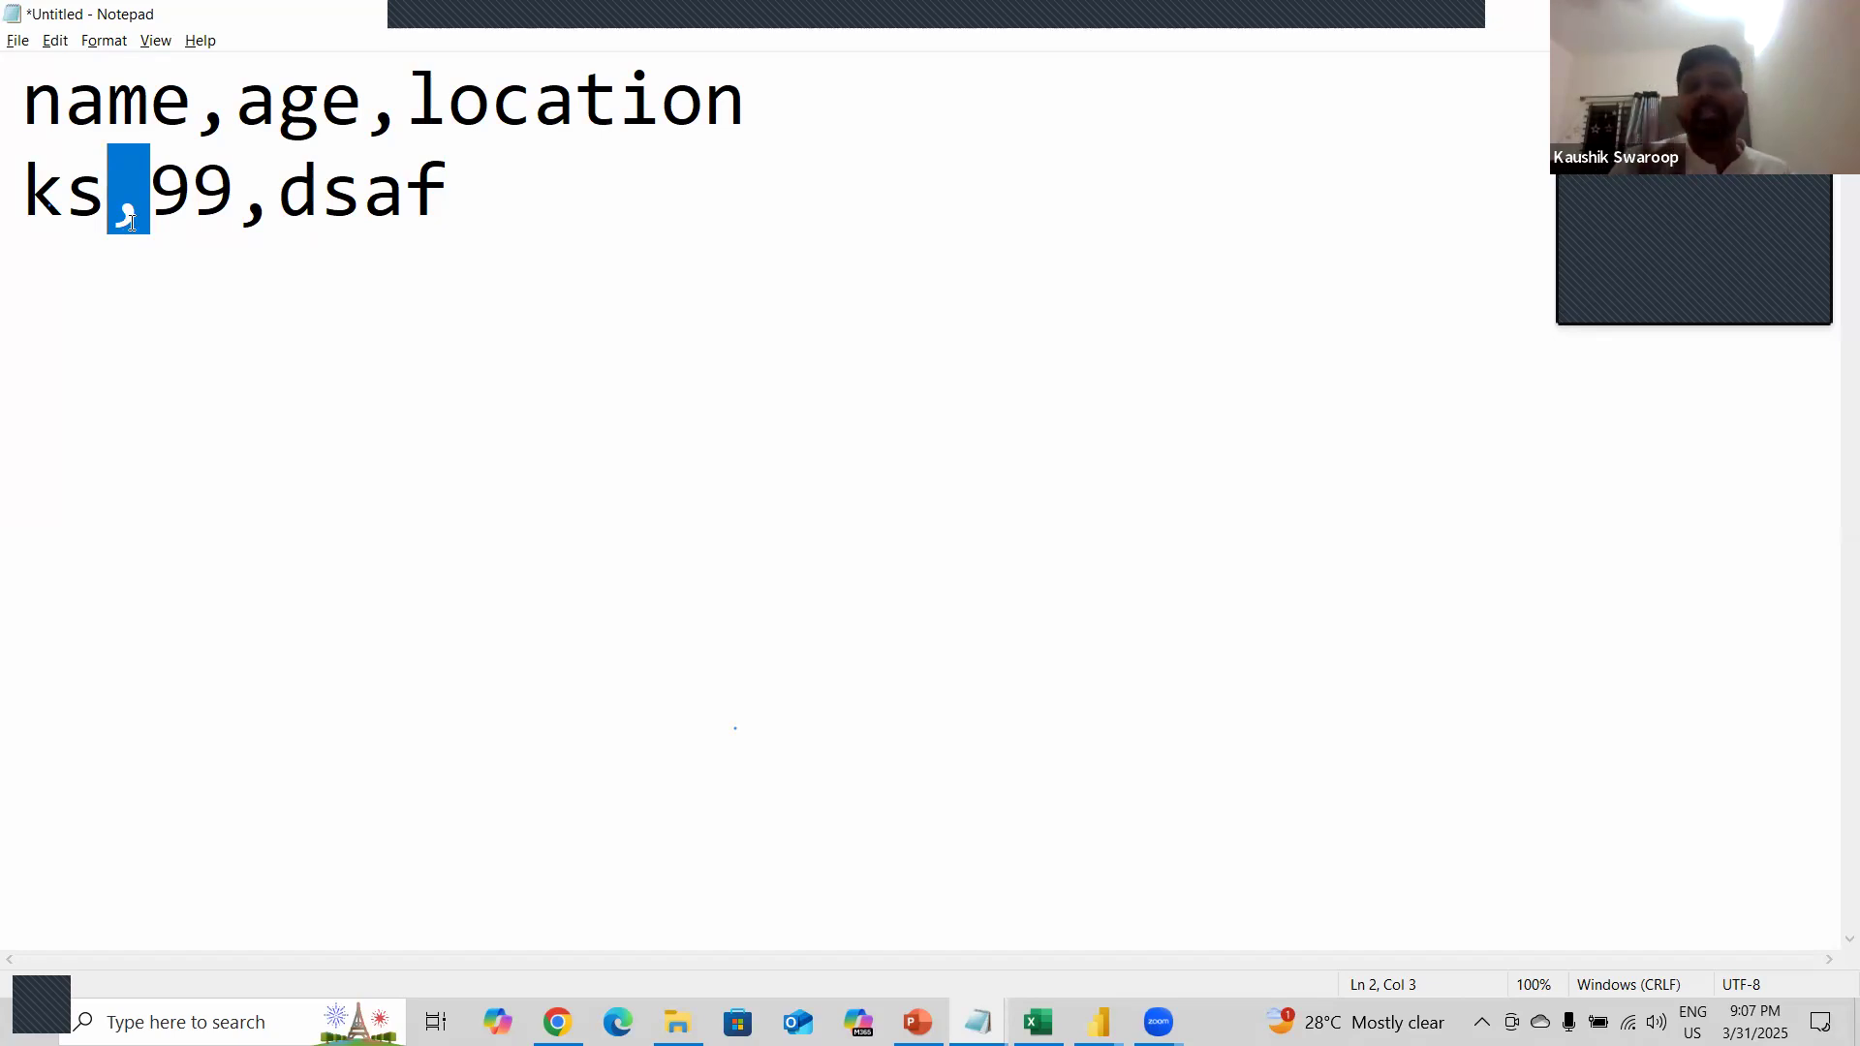
left_click(150, 225)
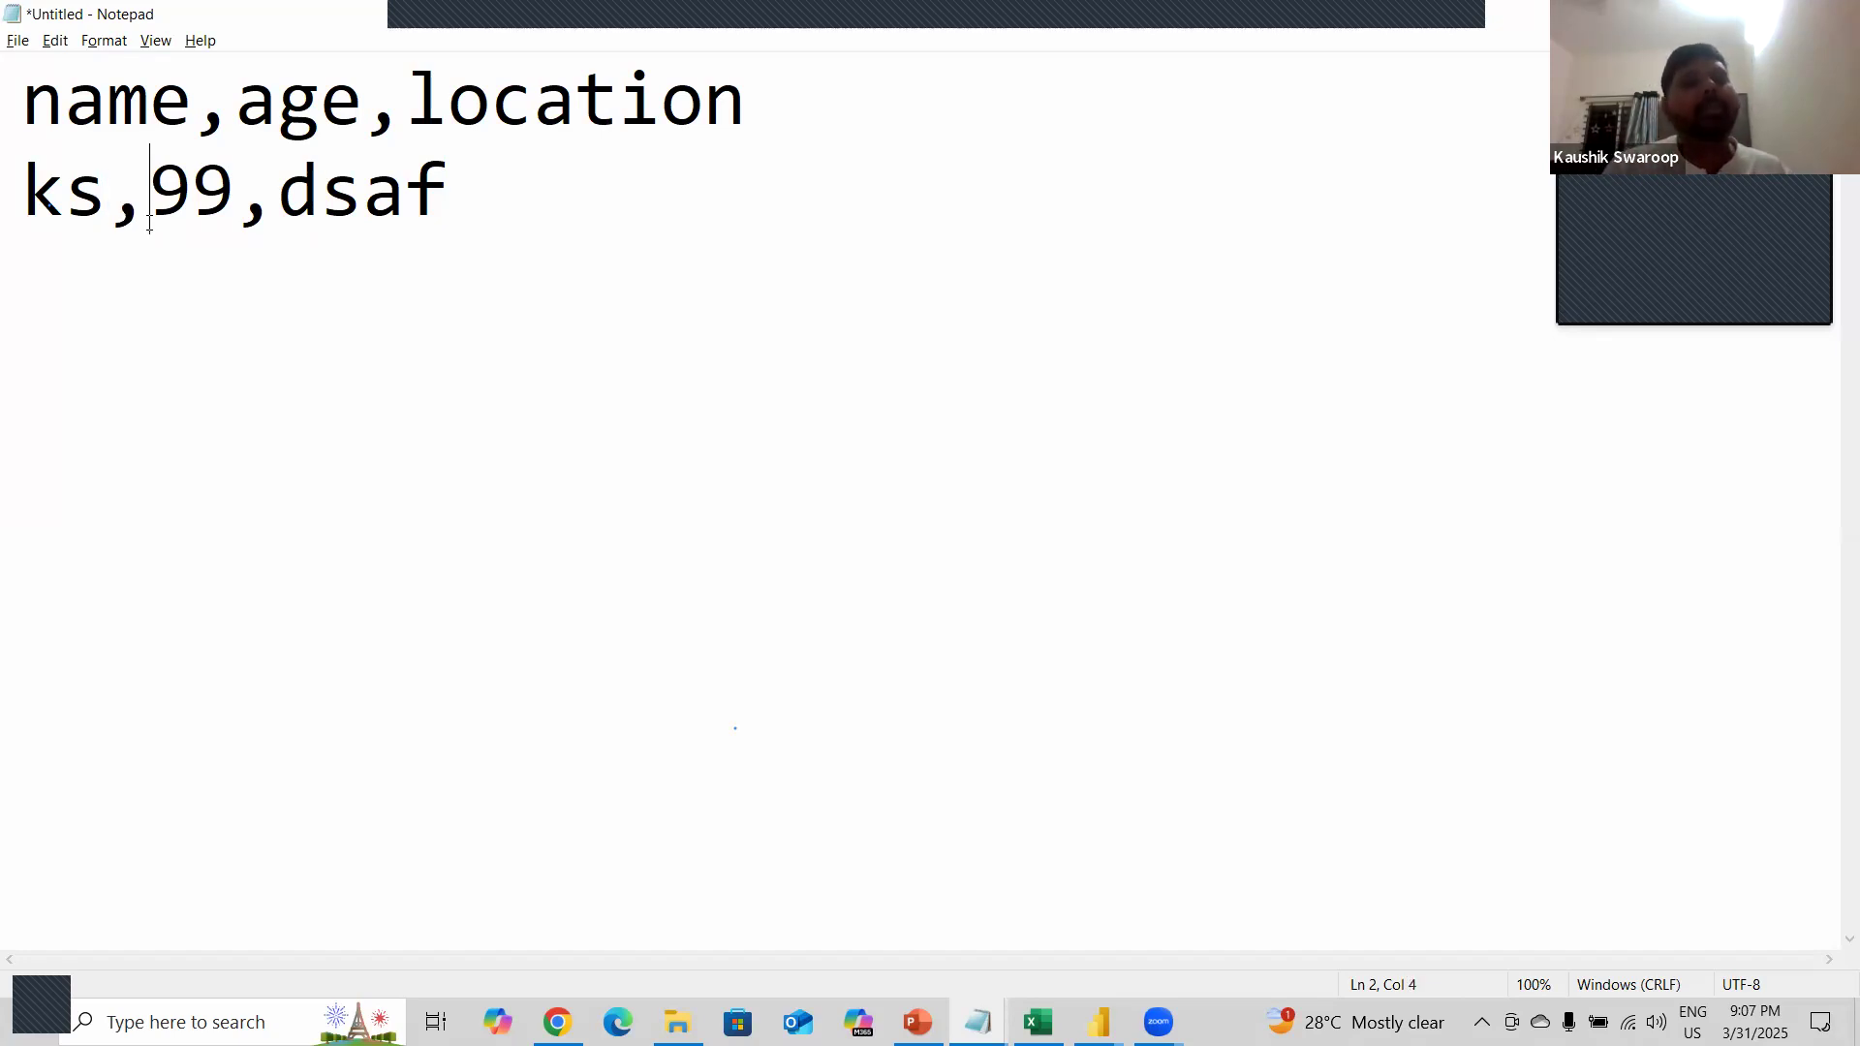
key("alt+Tab")
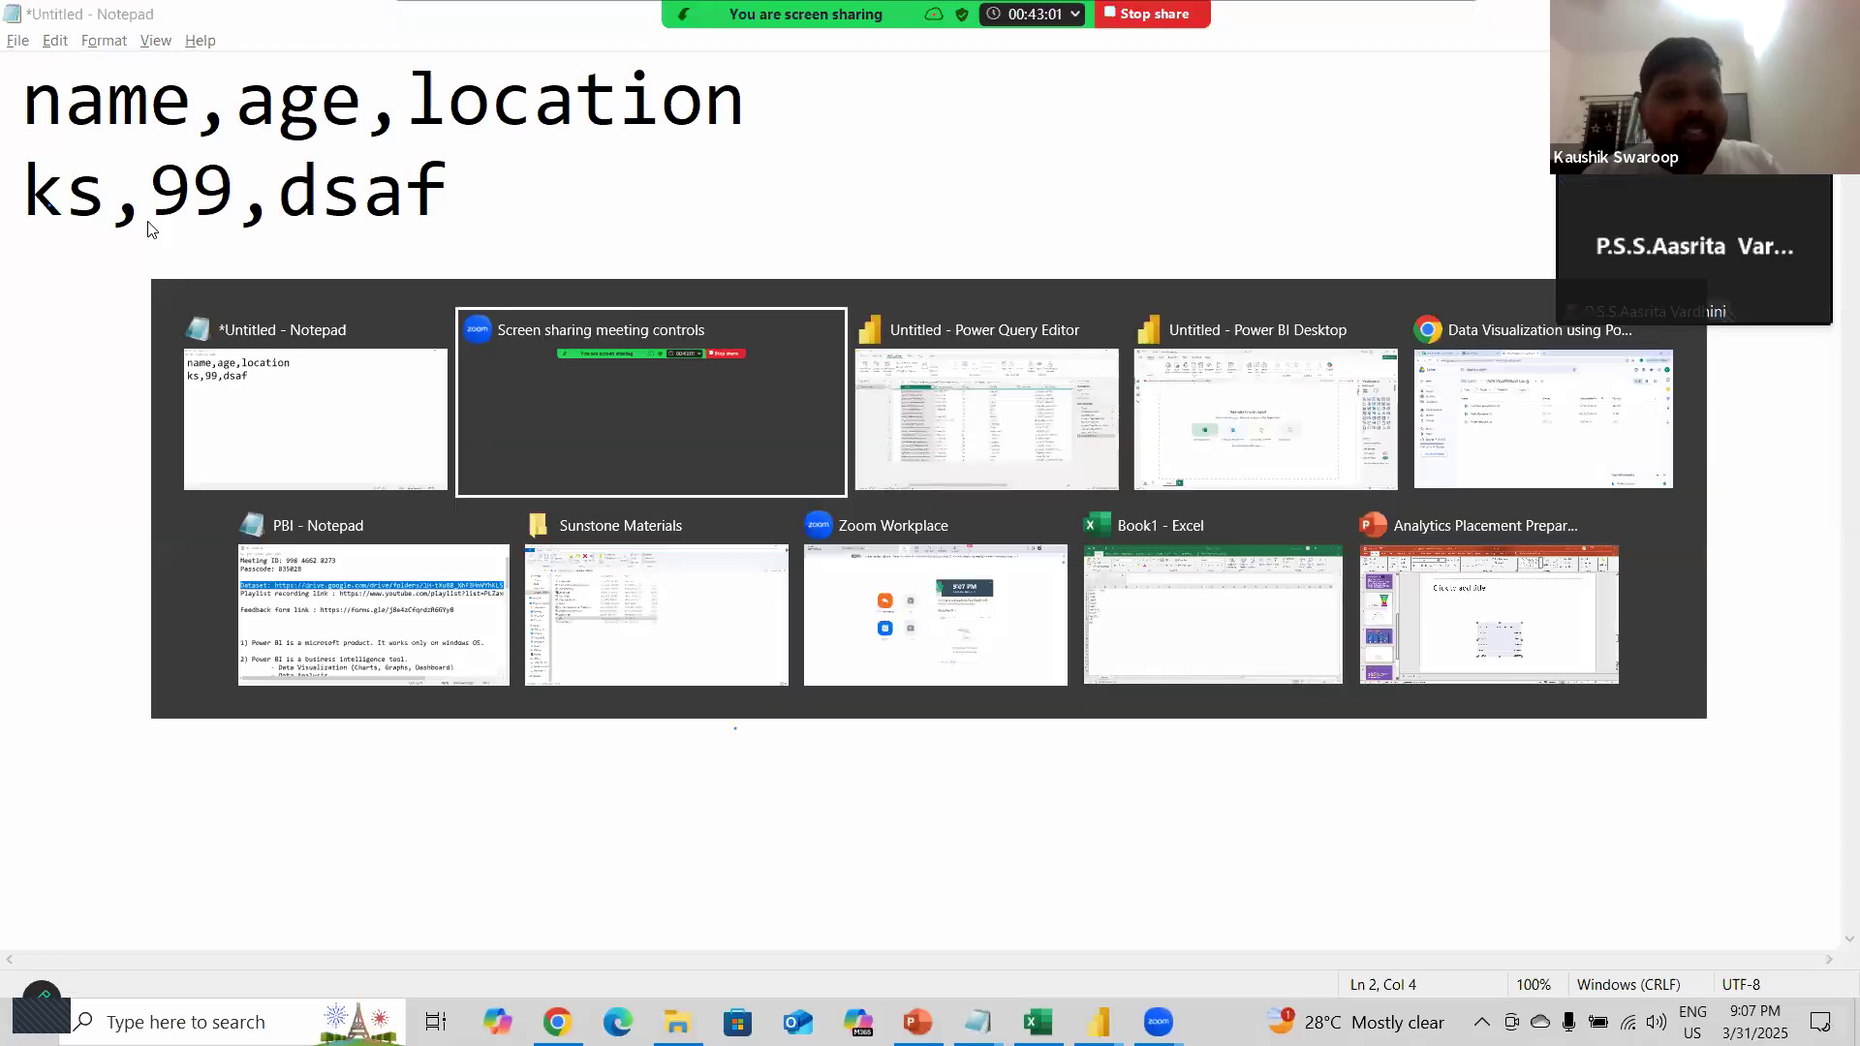
key("alt+Tab")
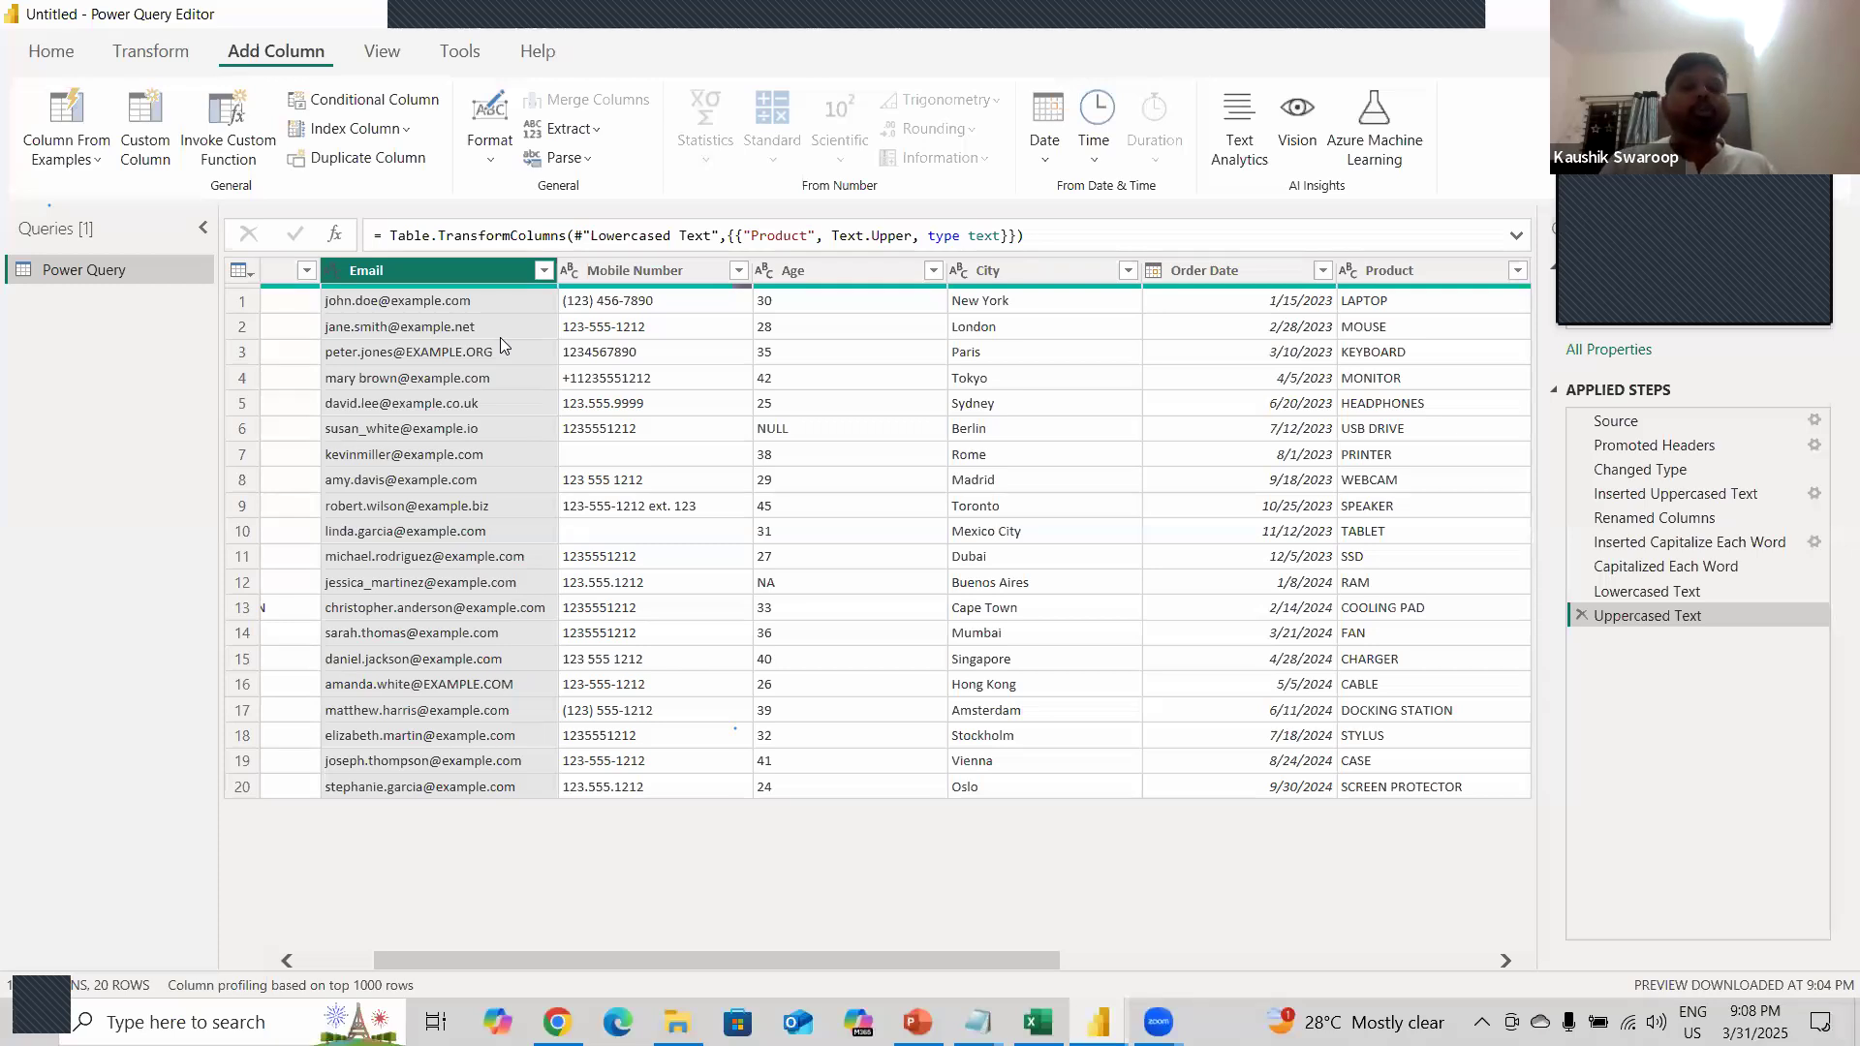
left_click(761, 16)
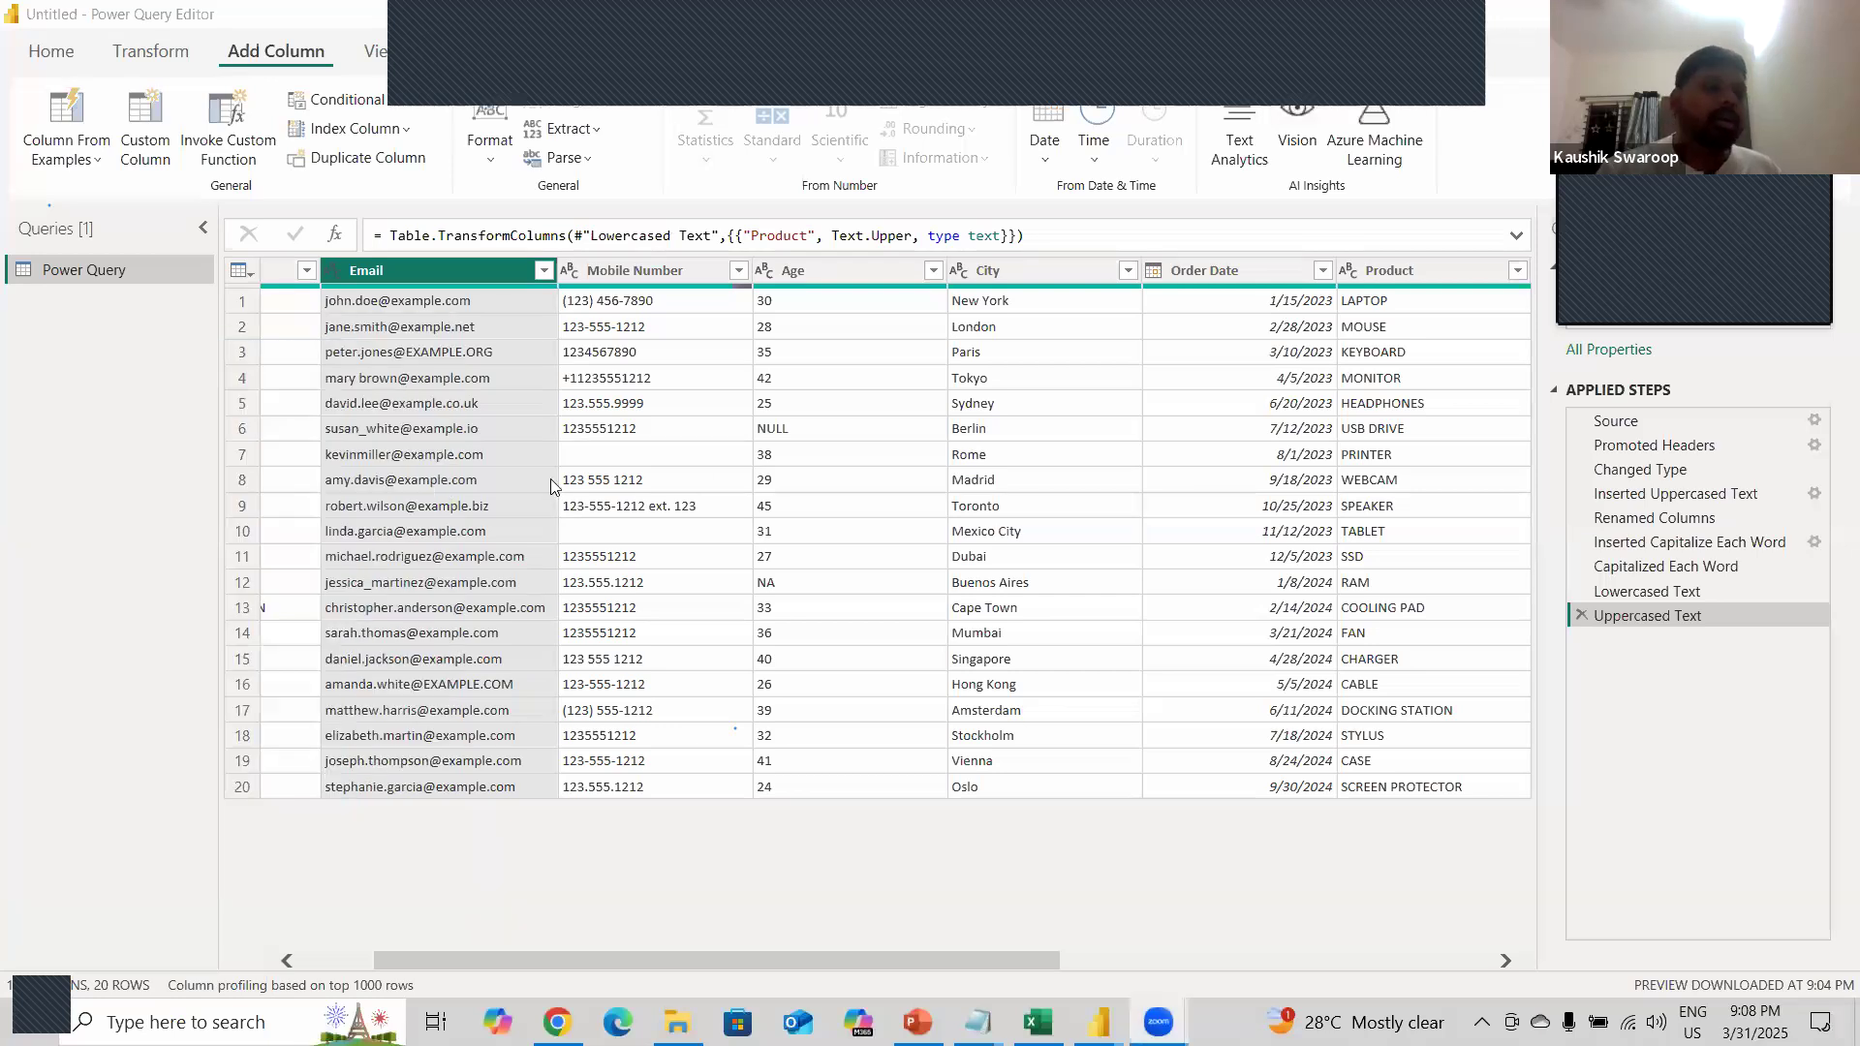
left_click(597, 140)
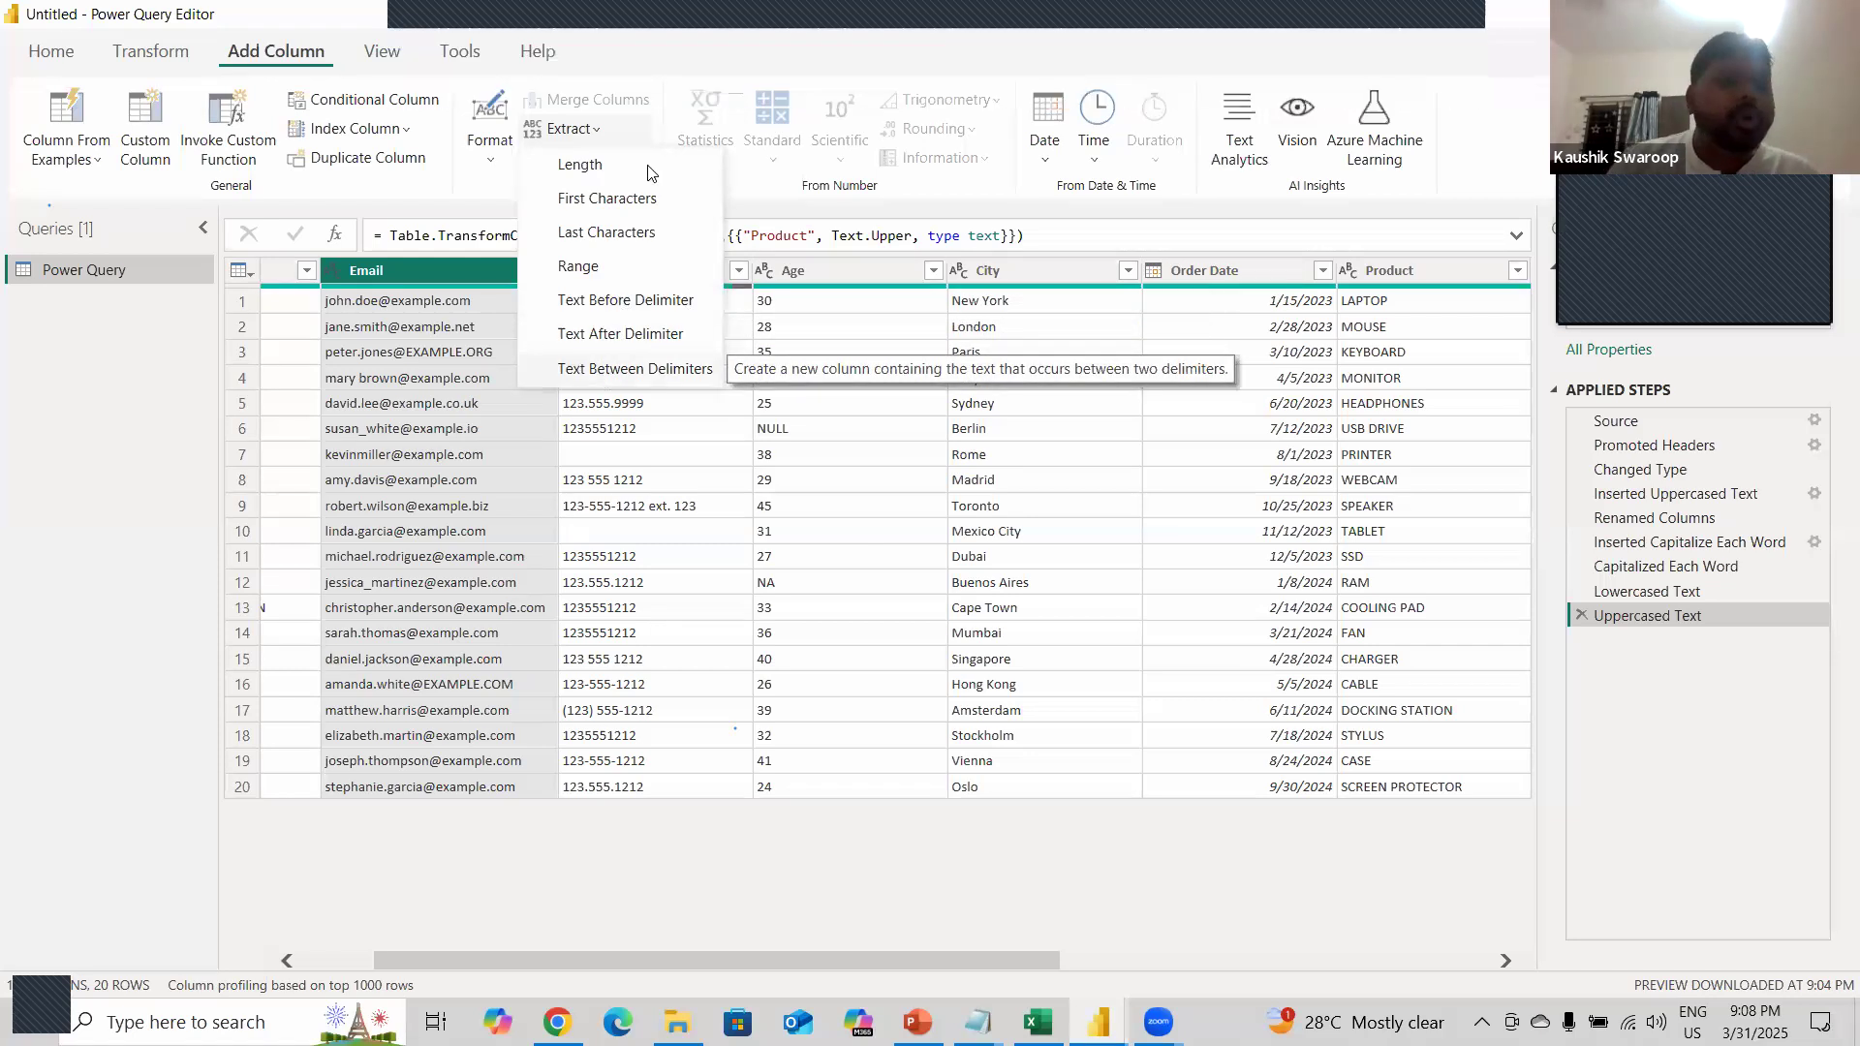
left_click(794, 26)
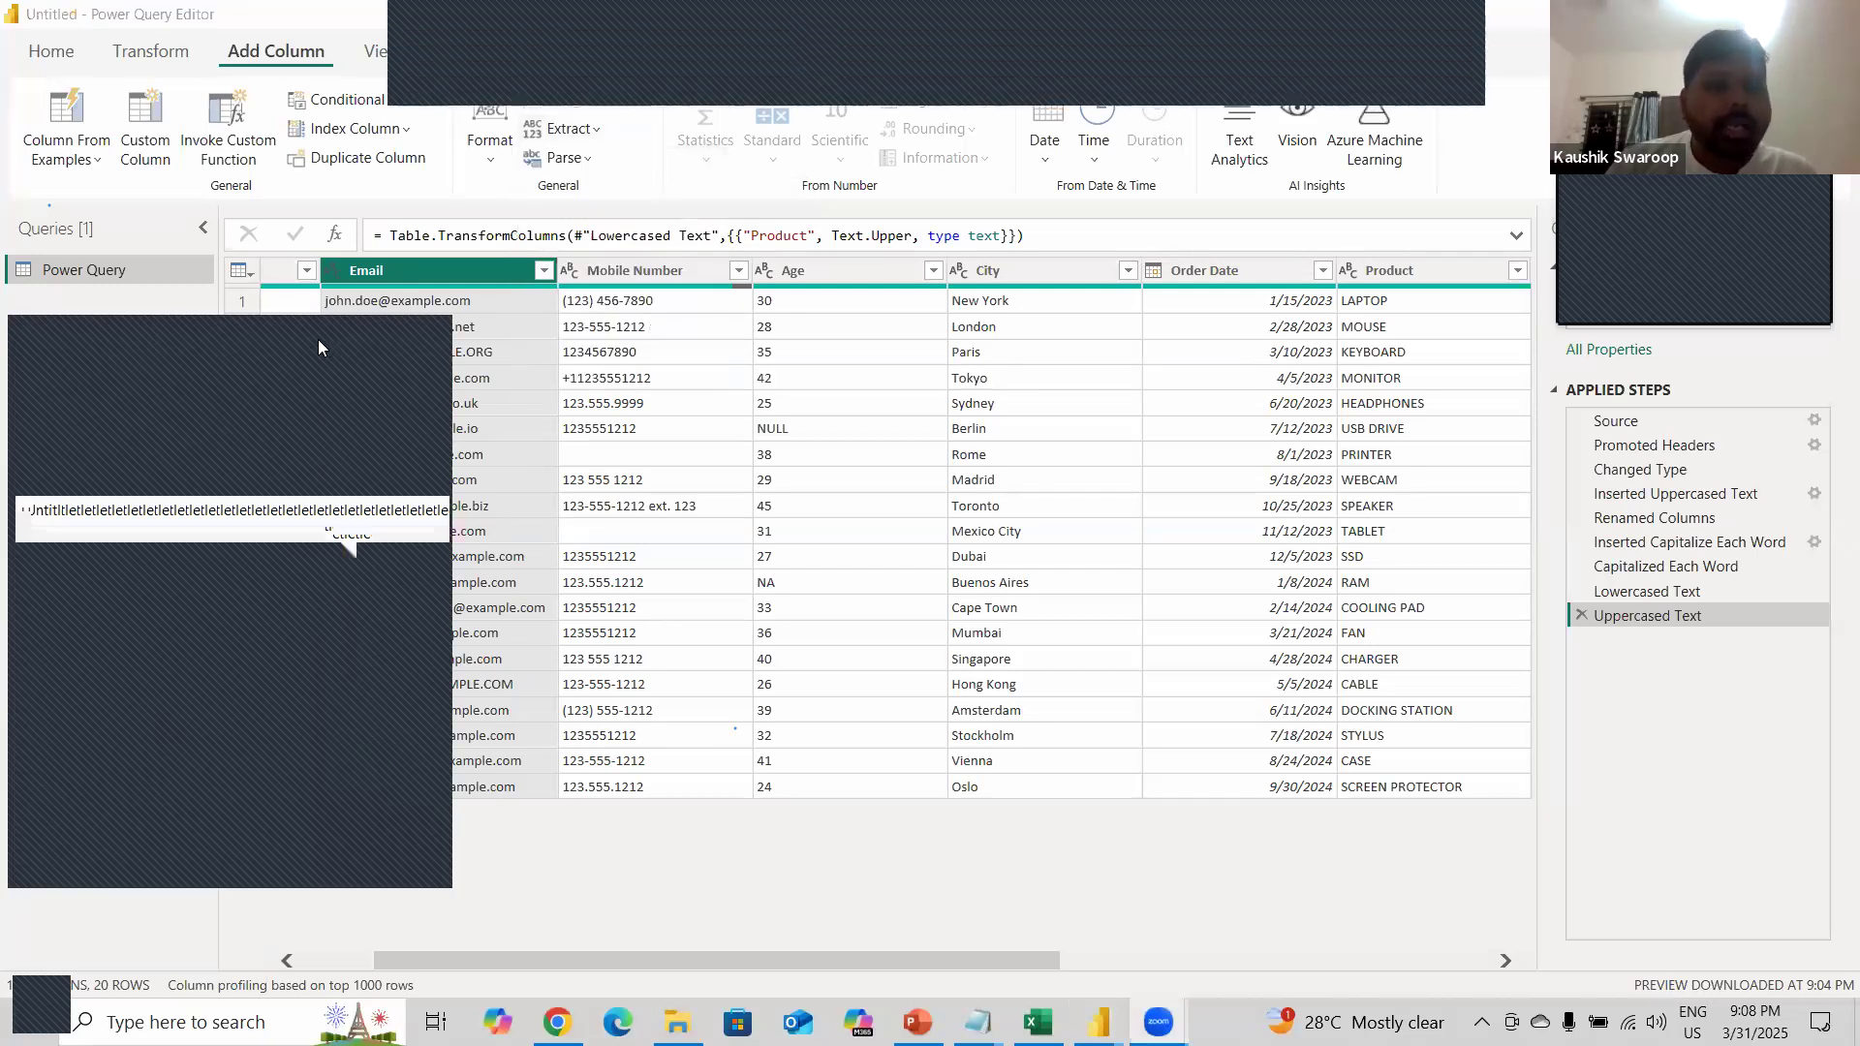
left_click(432, 331)
- Add a new column from the Email column that extracts the text before the delimiter "@"
left_click(439, 263)
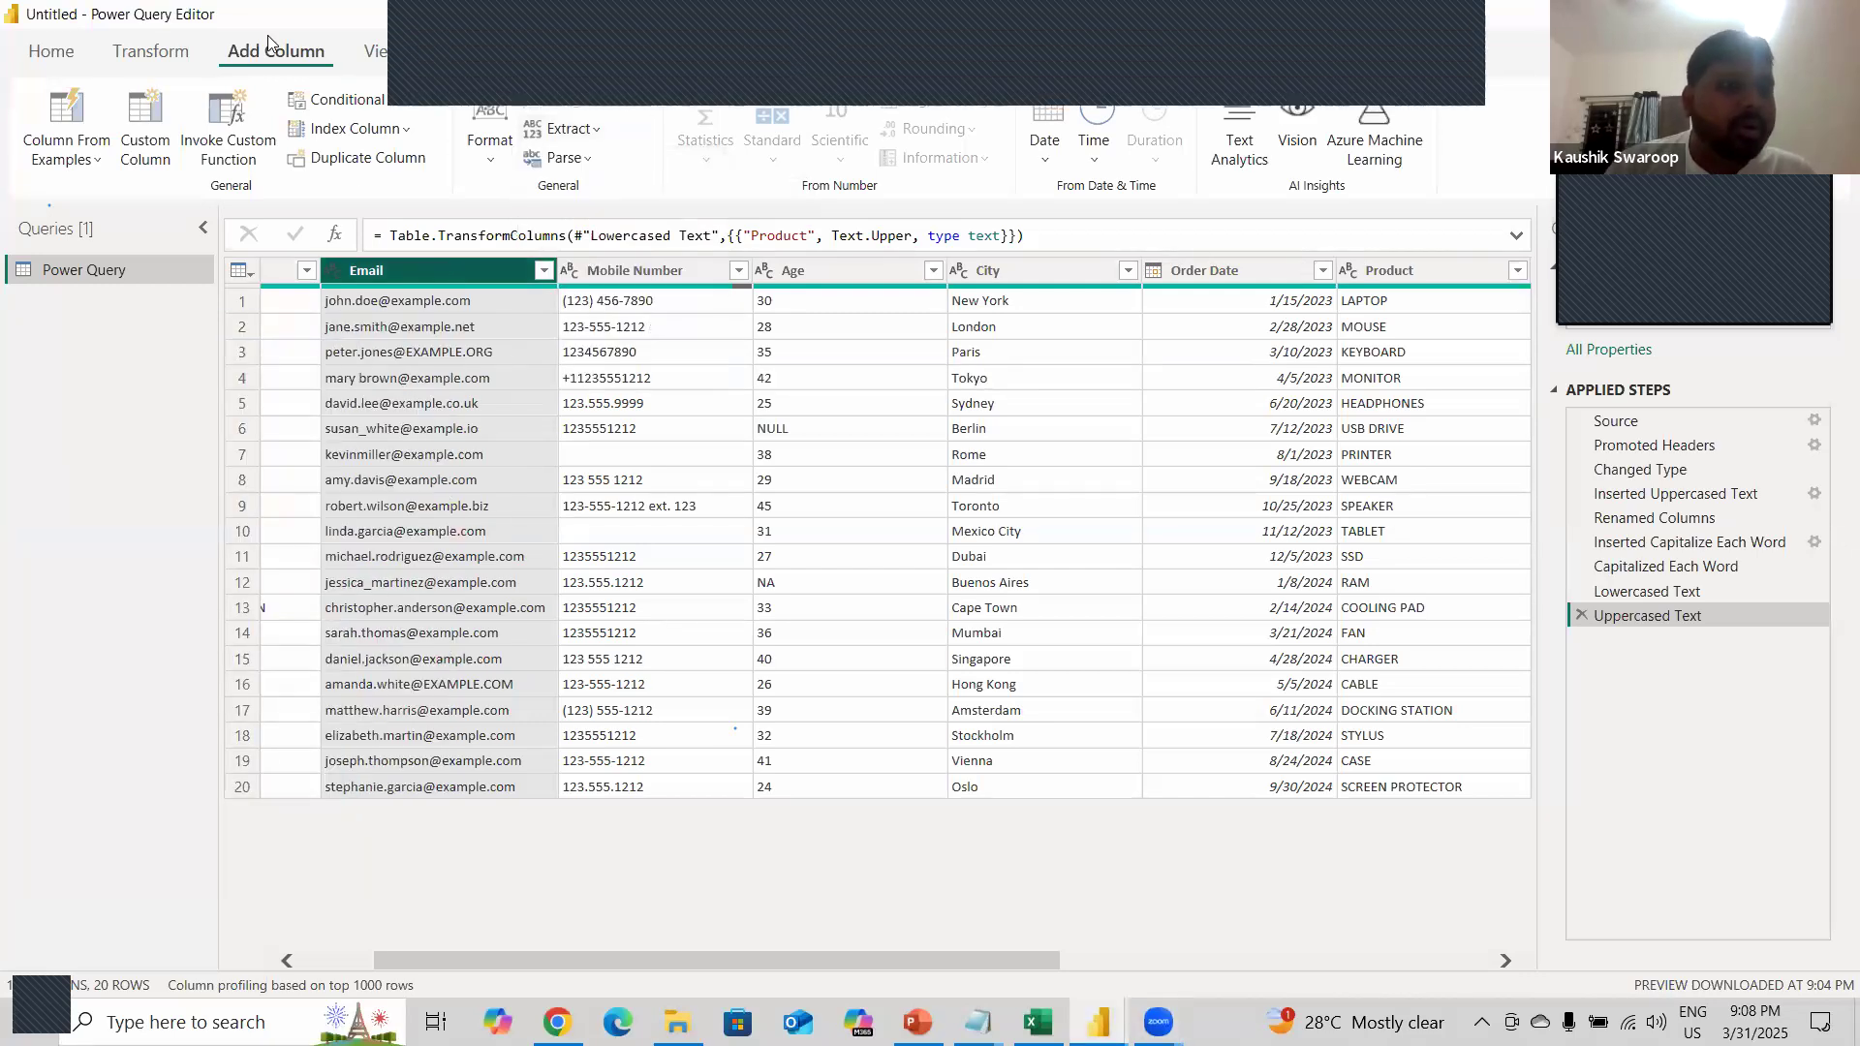
left_click(588, 131)
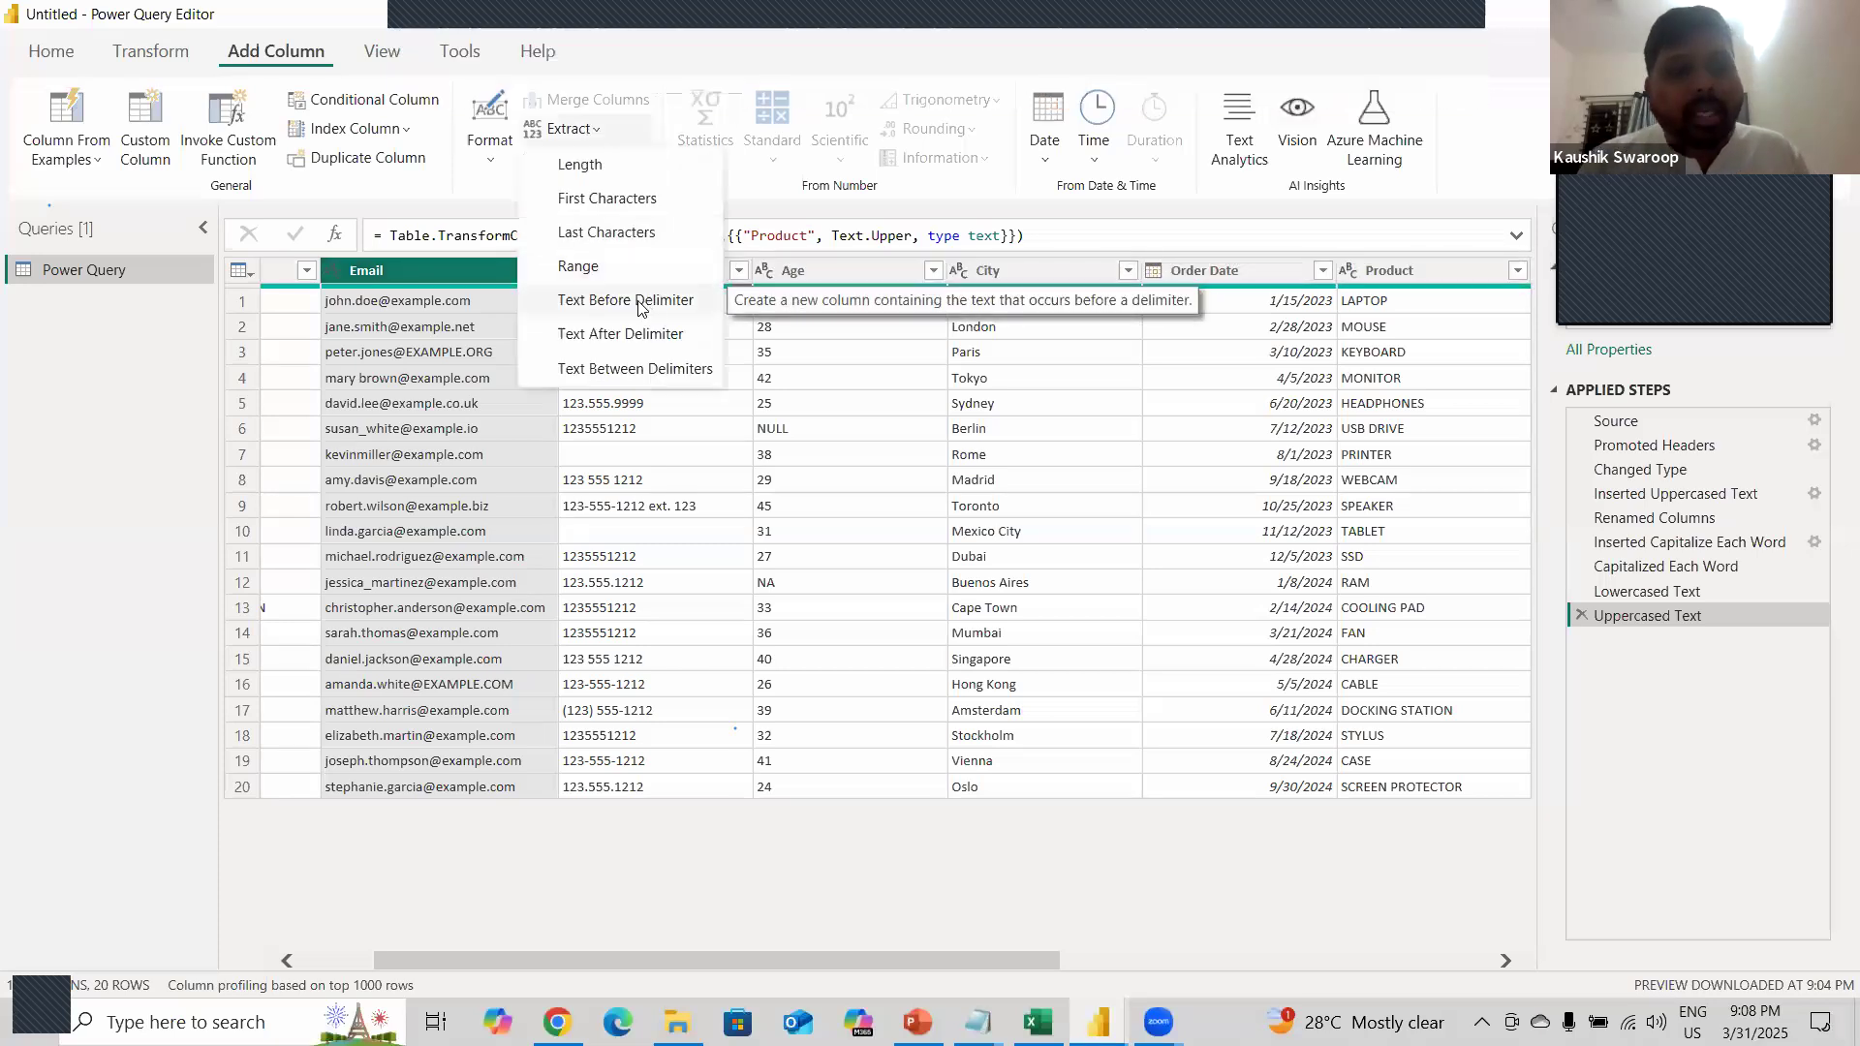
left_click(635, 303)
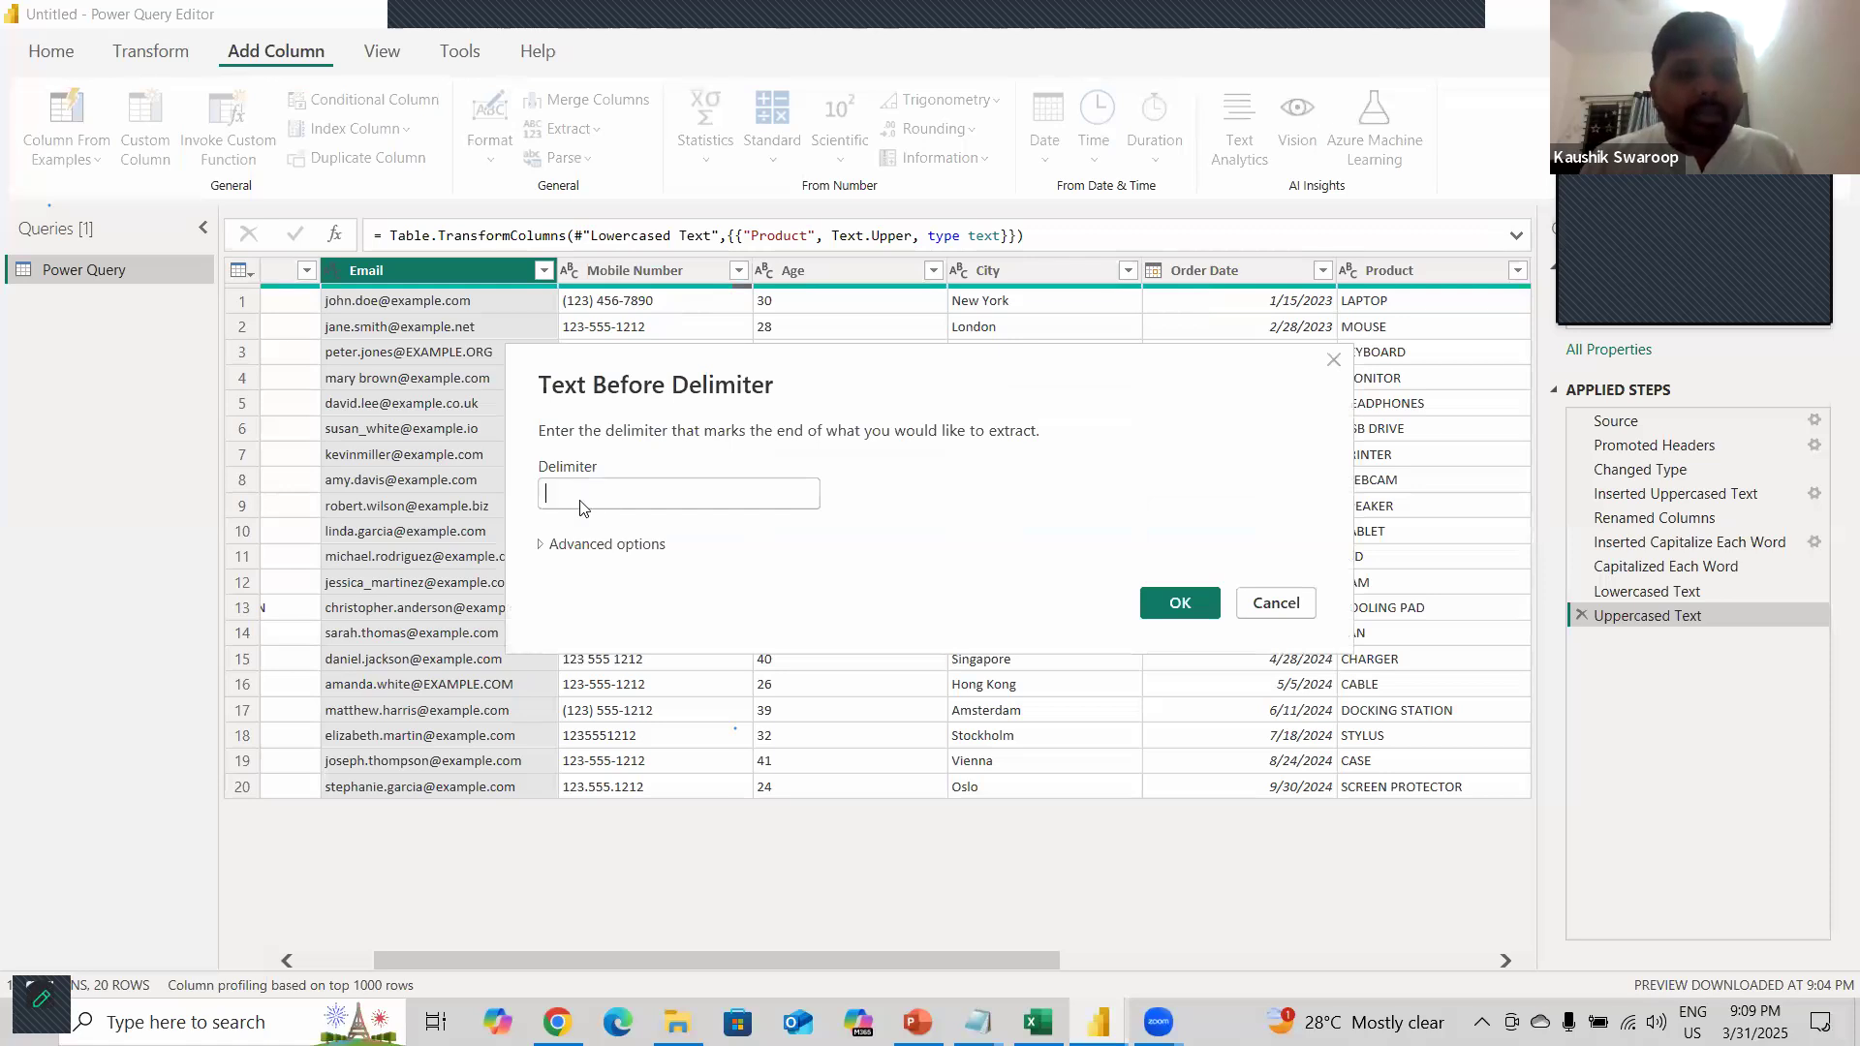
left_click(543, 545)
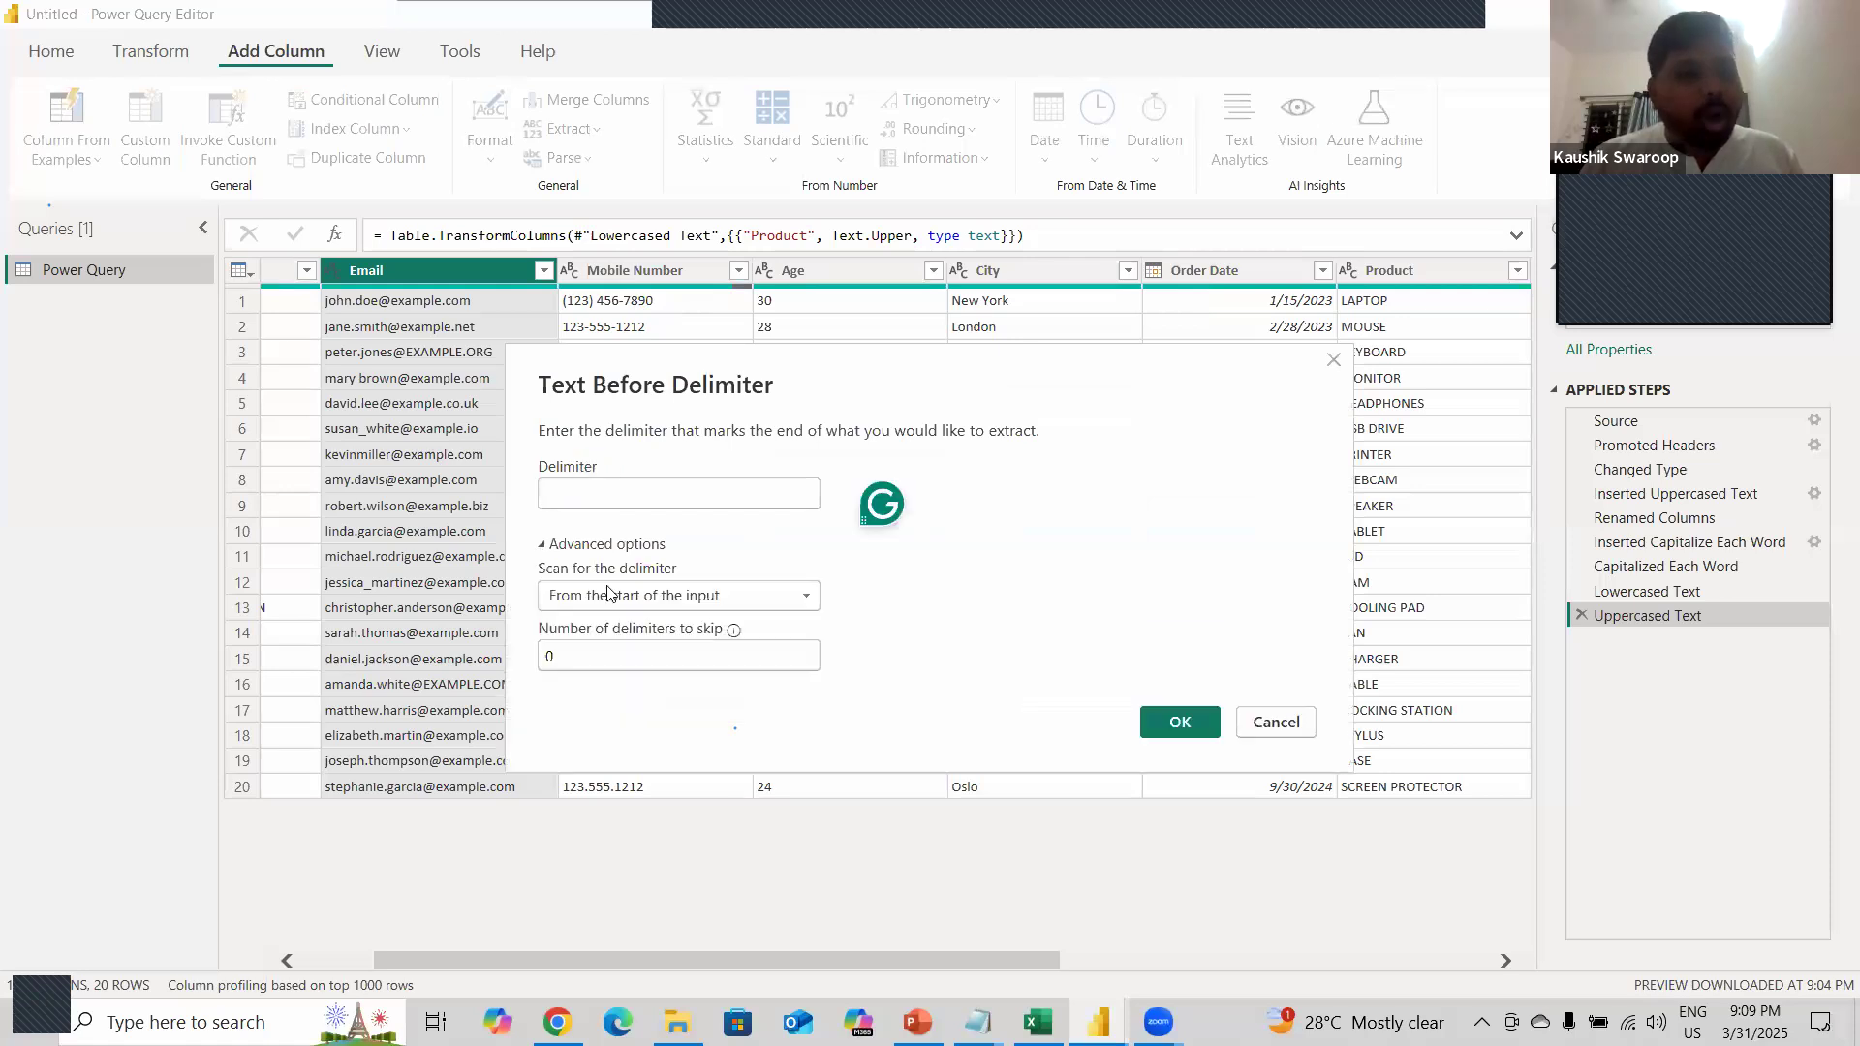
left_click(552, 547)
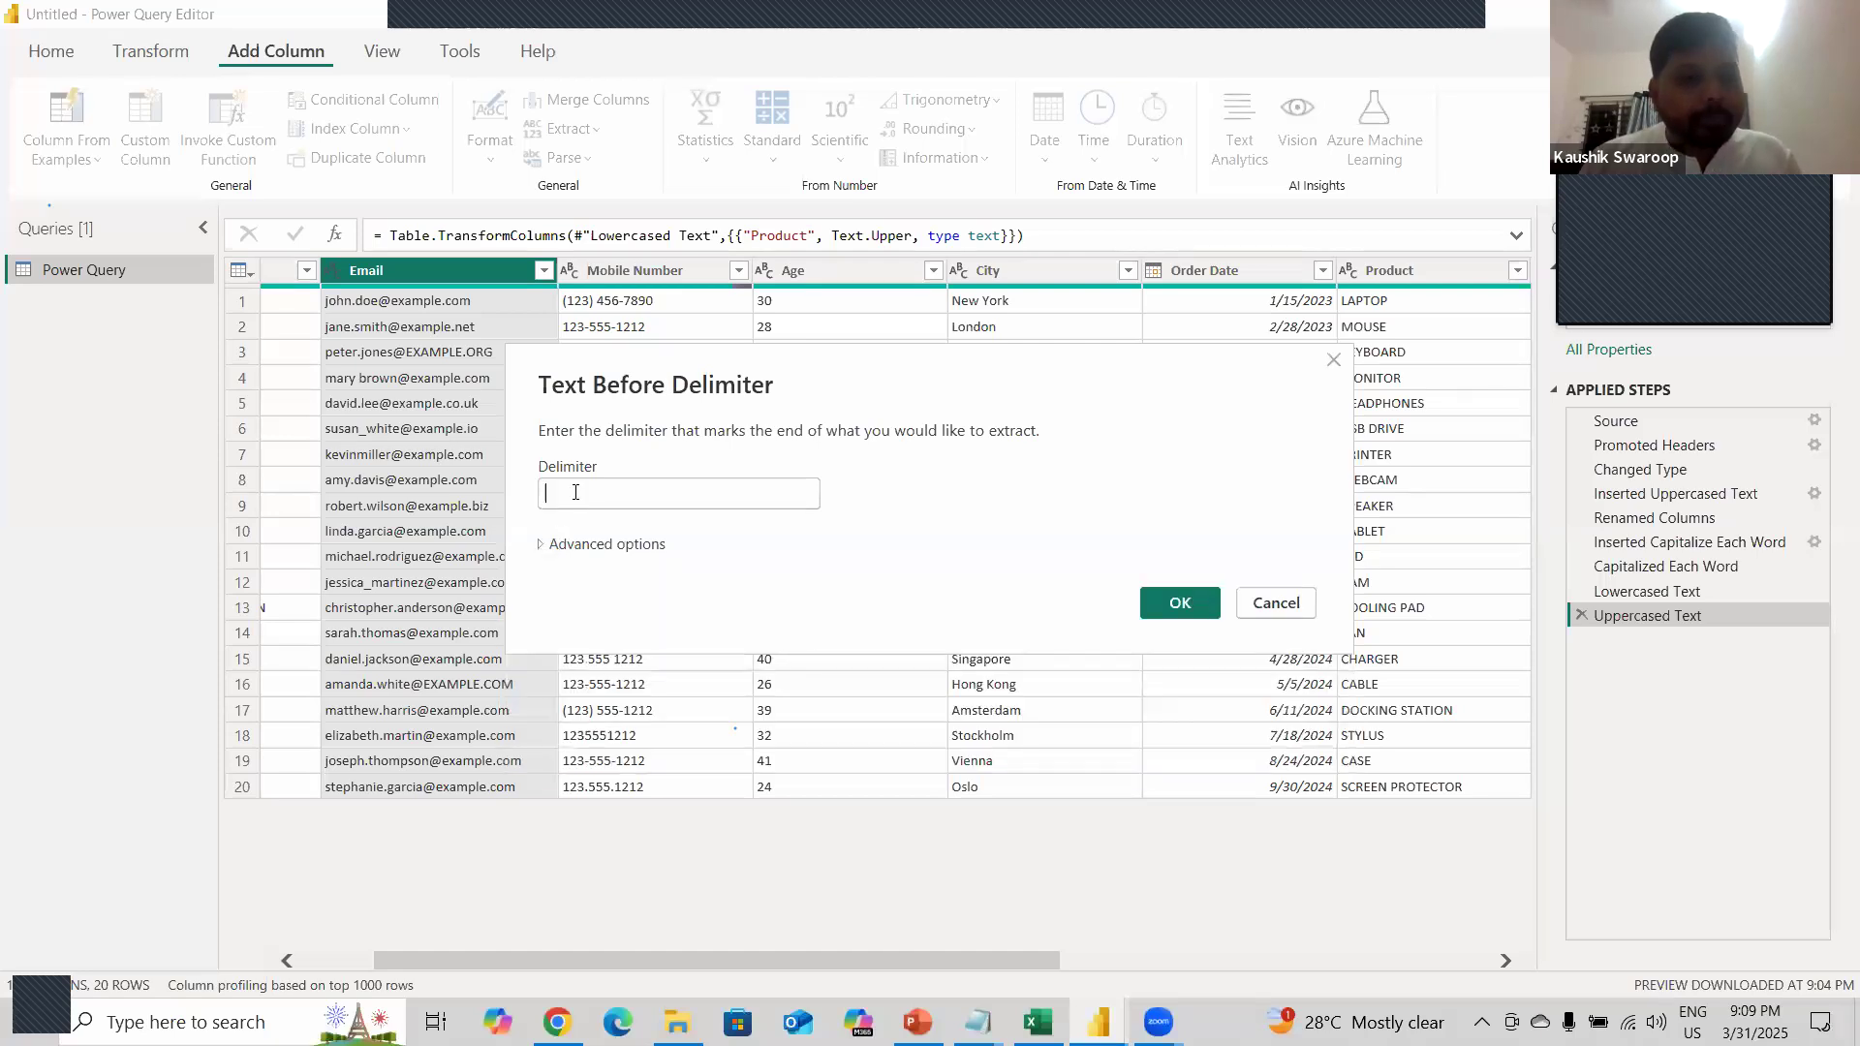
type("@")
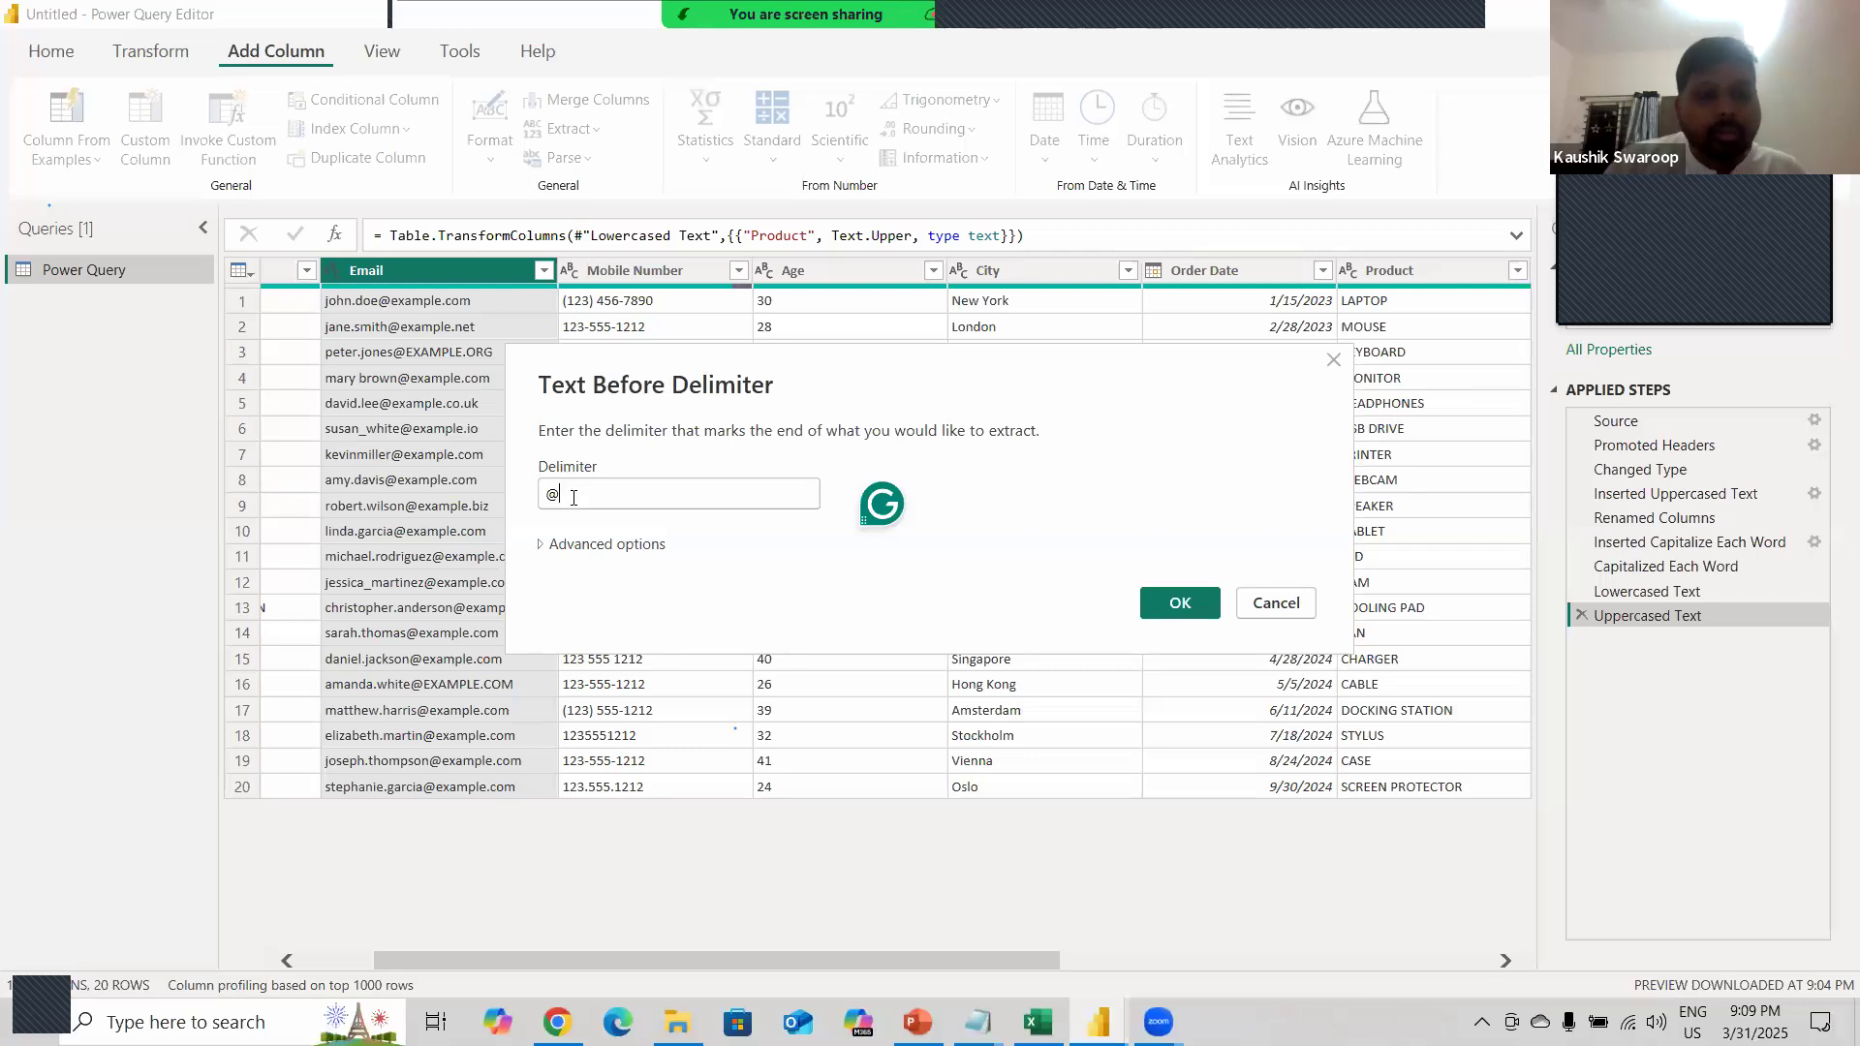
left_click(540, 554)
left_click(539, 554)
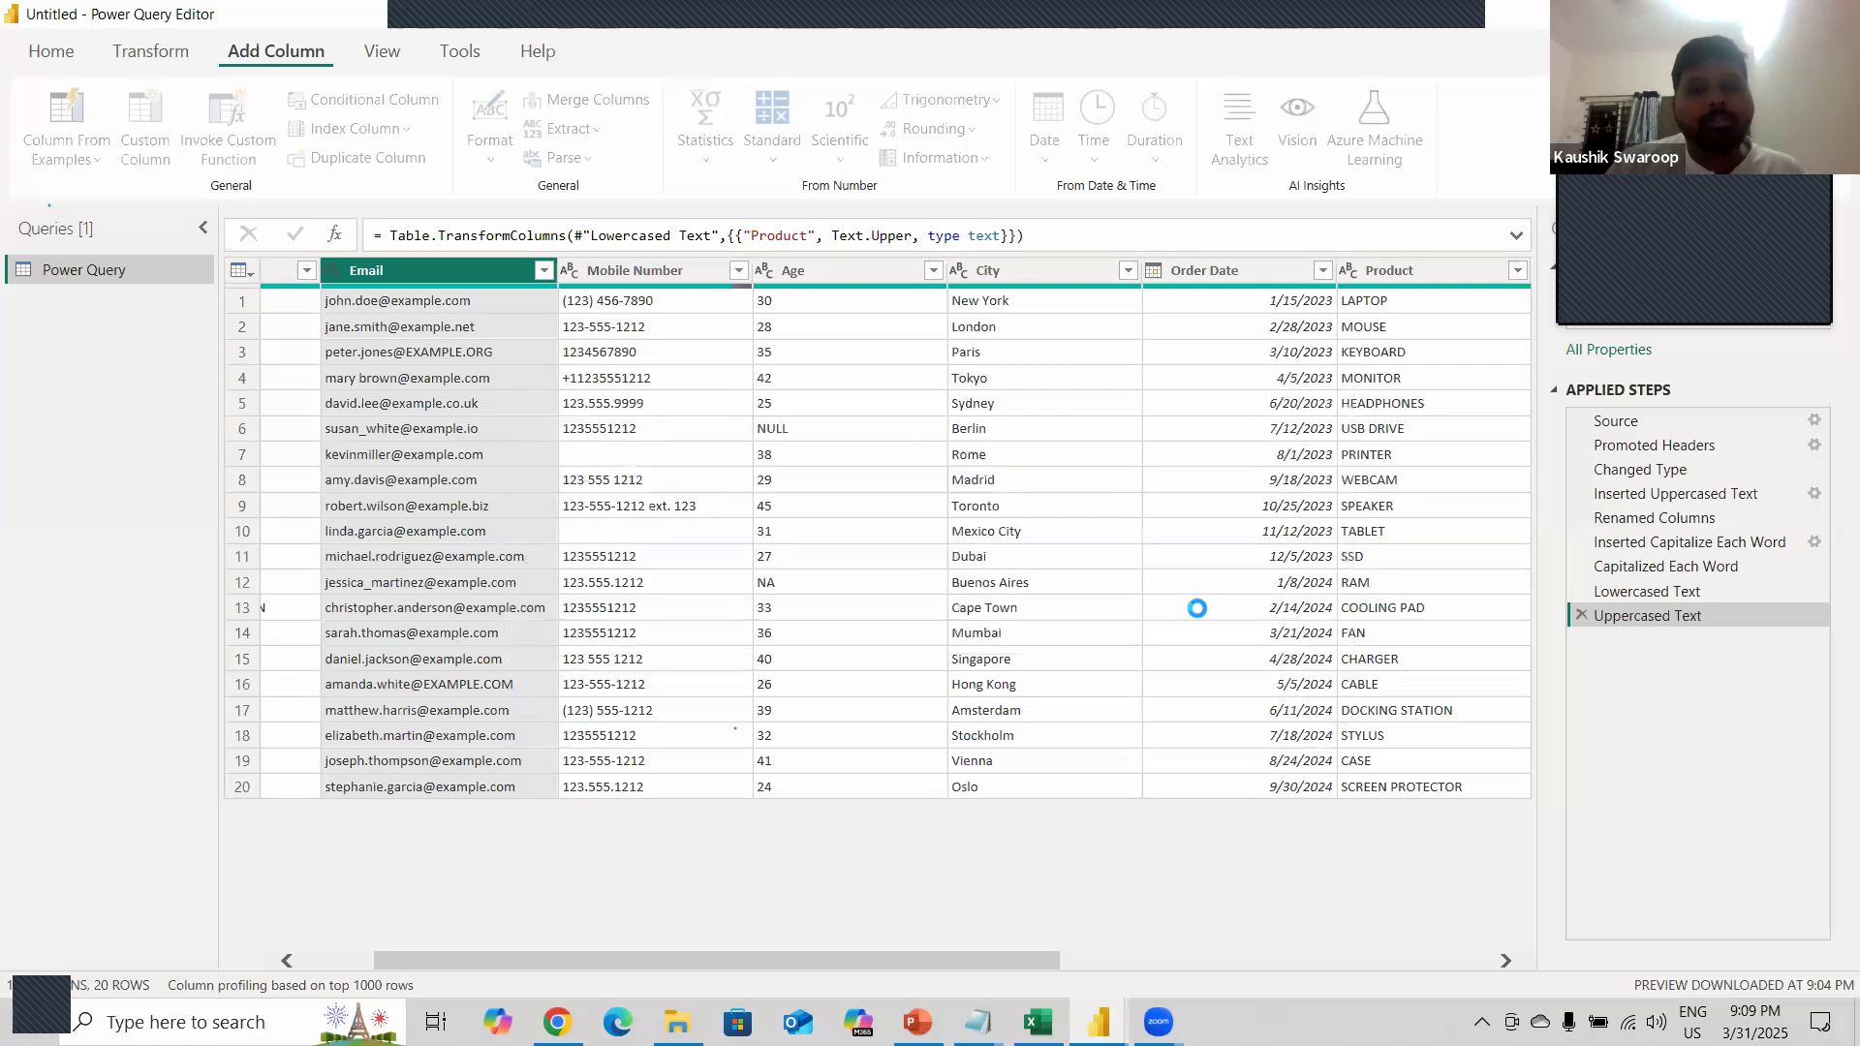
left_click(1180, 605)
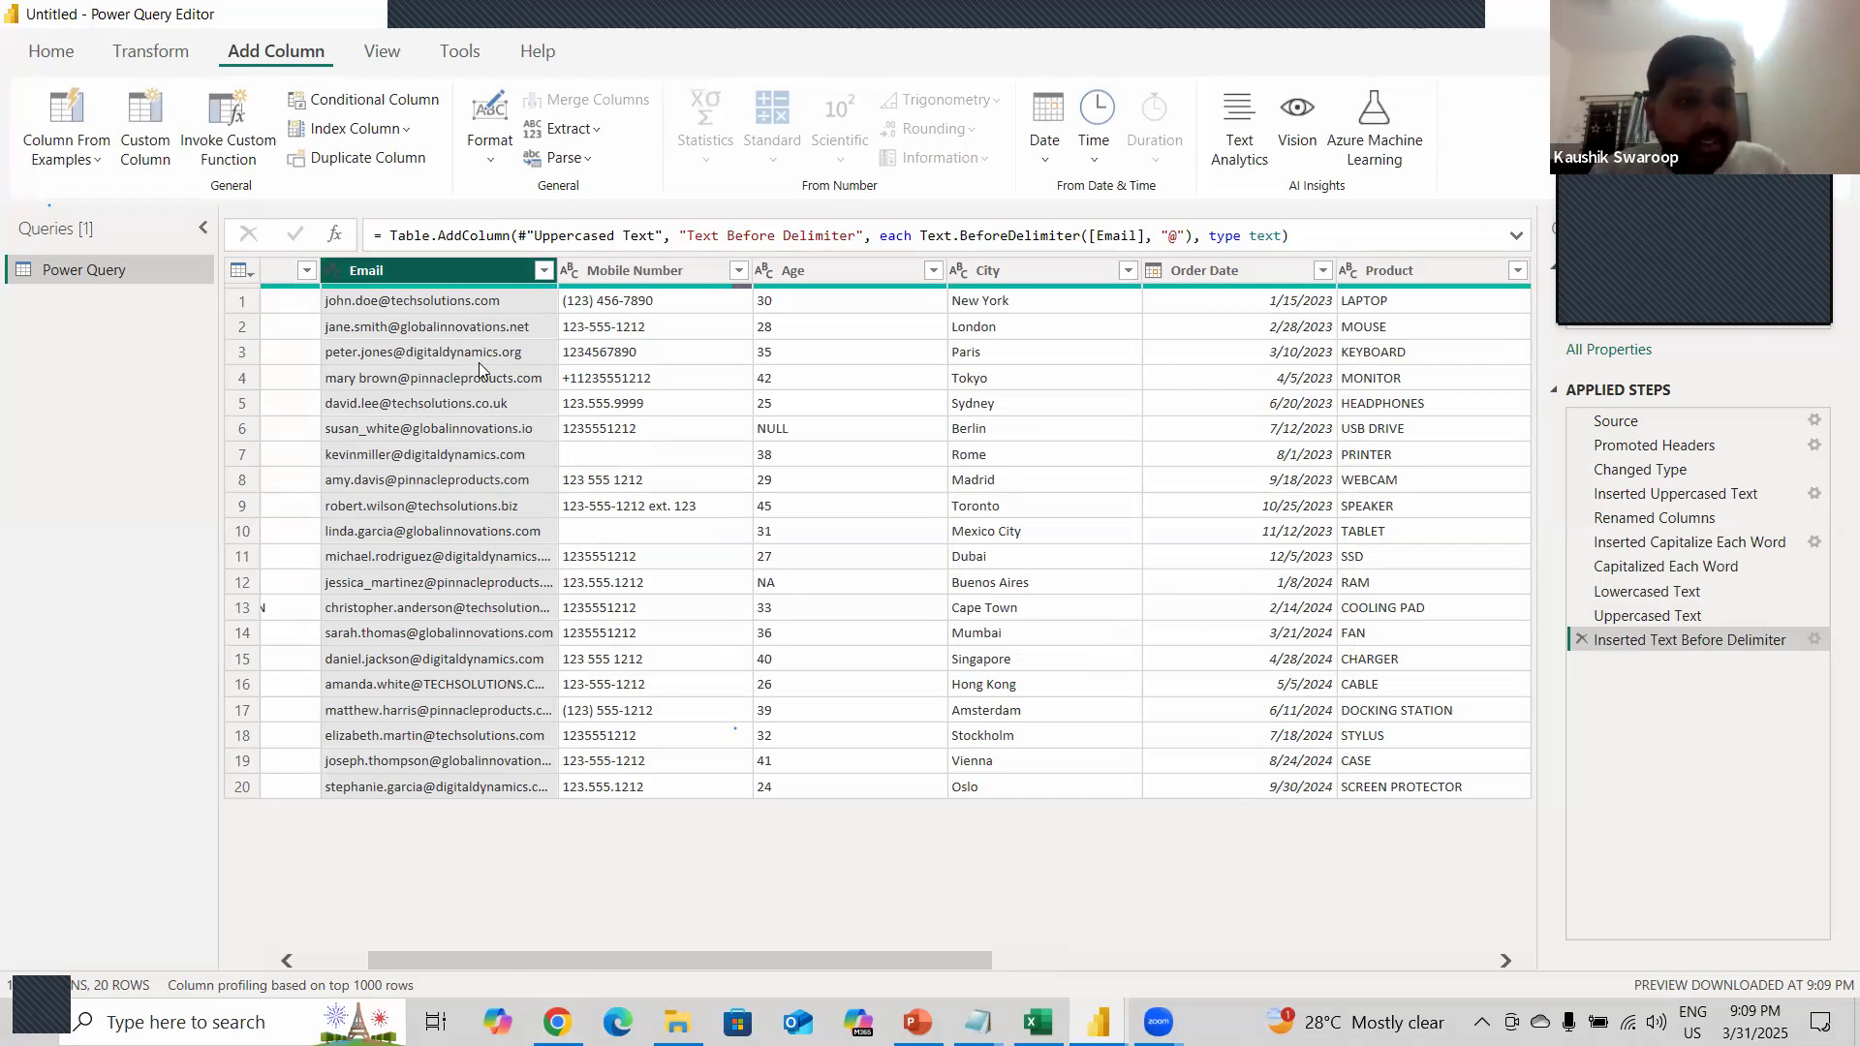
- Review the new text-before-delimiter column and compare it with the addresses in the Email column
scroll(830, 581, "right", 3)
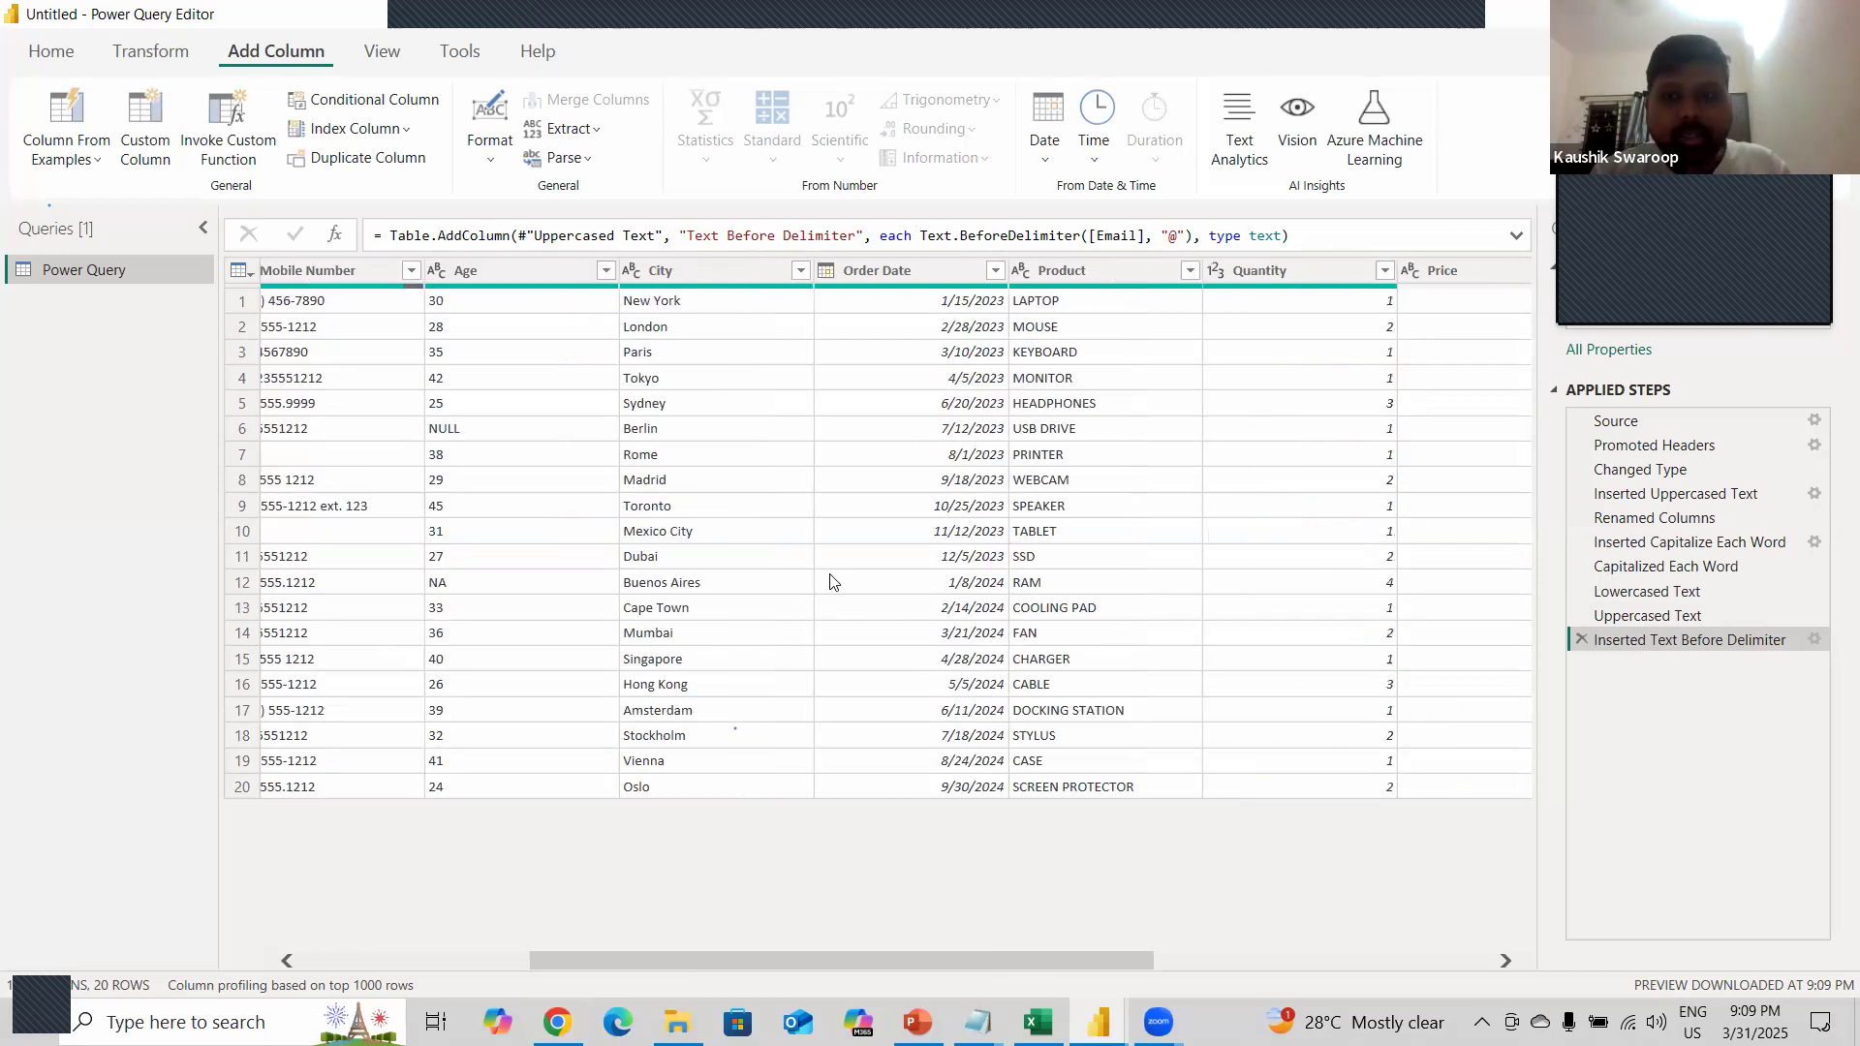
scroll(831, 581, "right", 5)
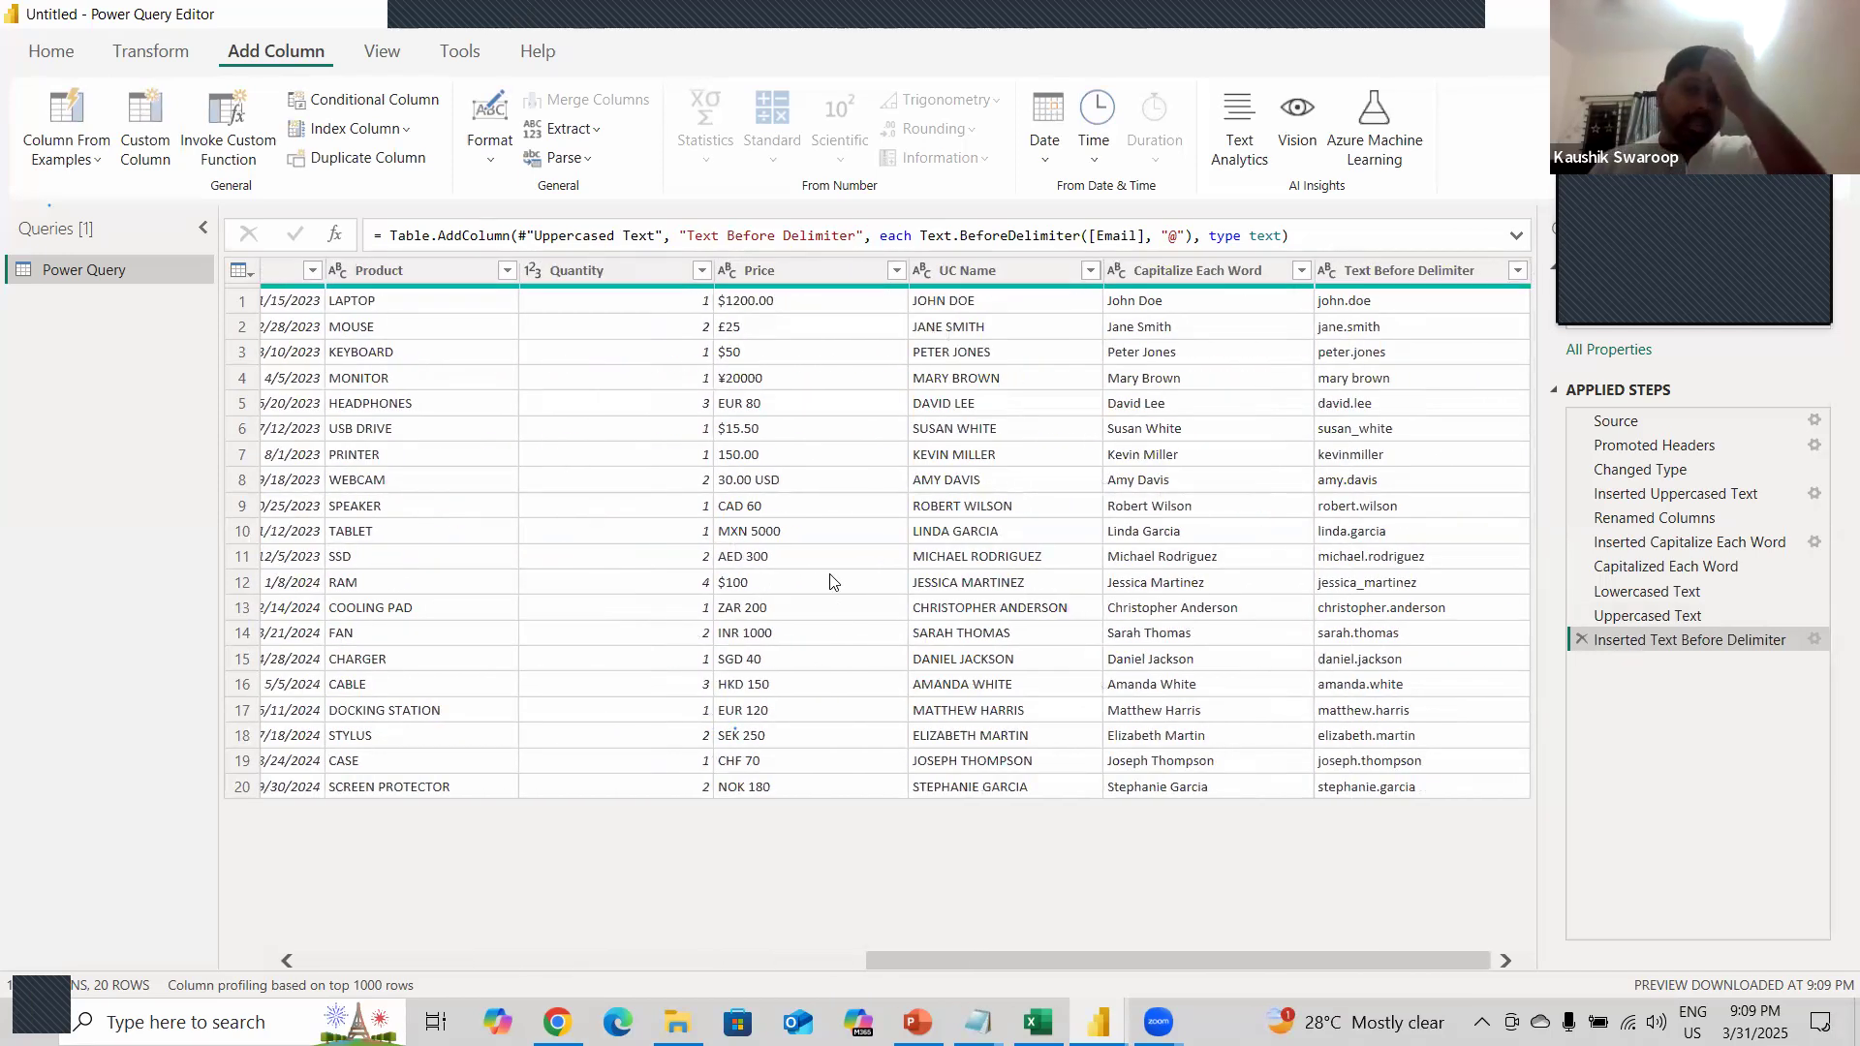
scroll(830, 581, "left", 8)
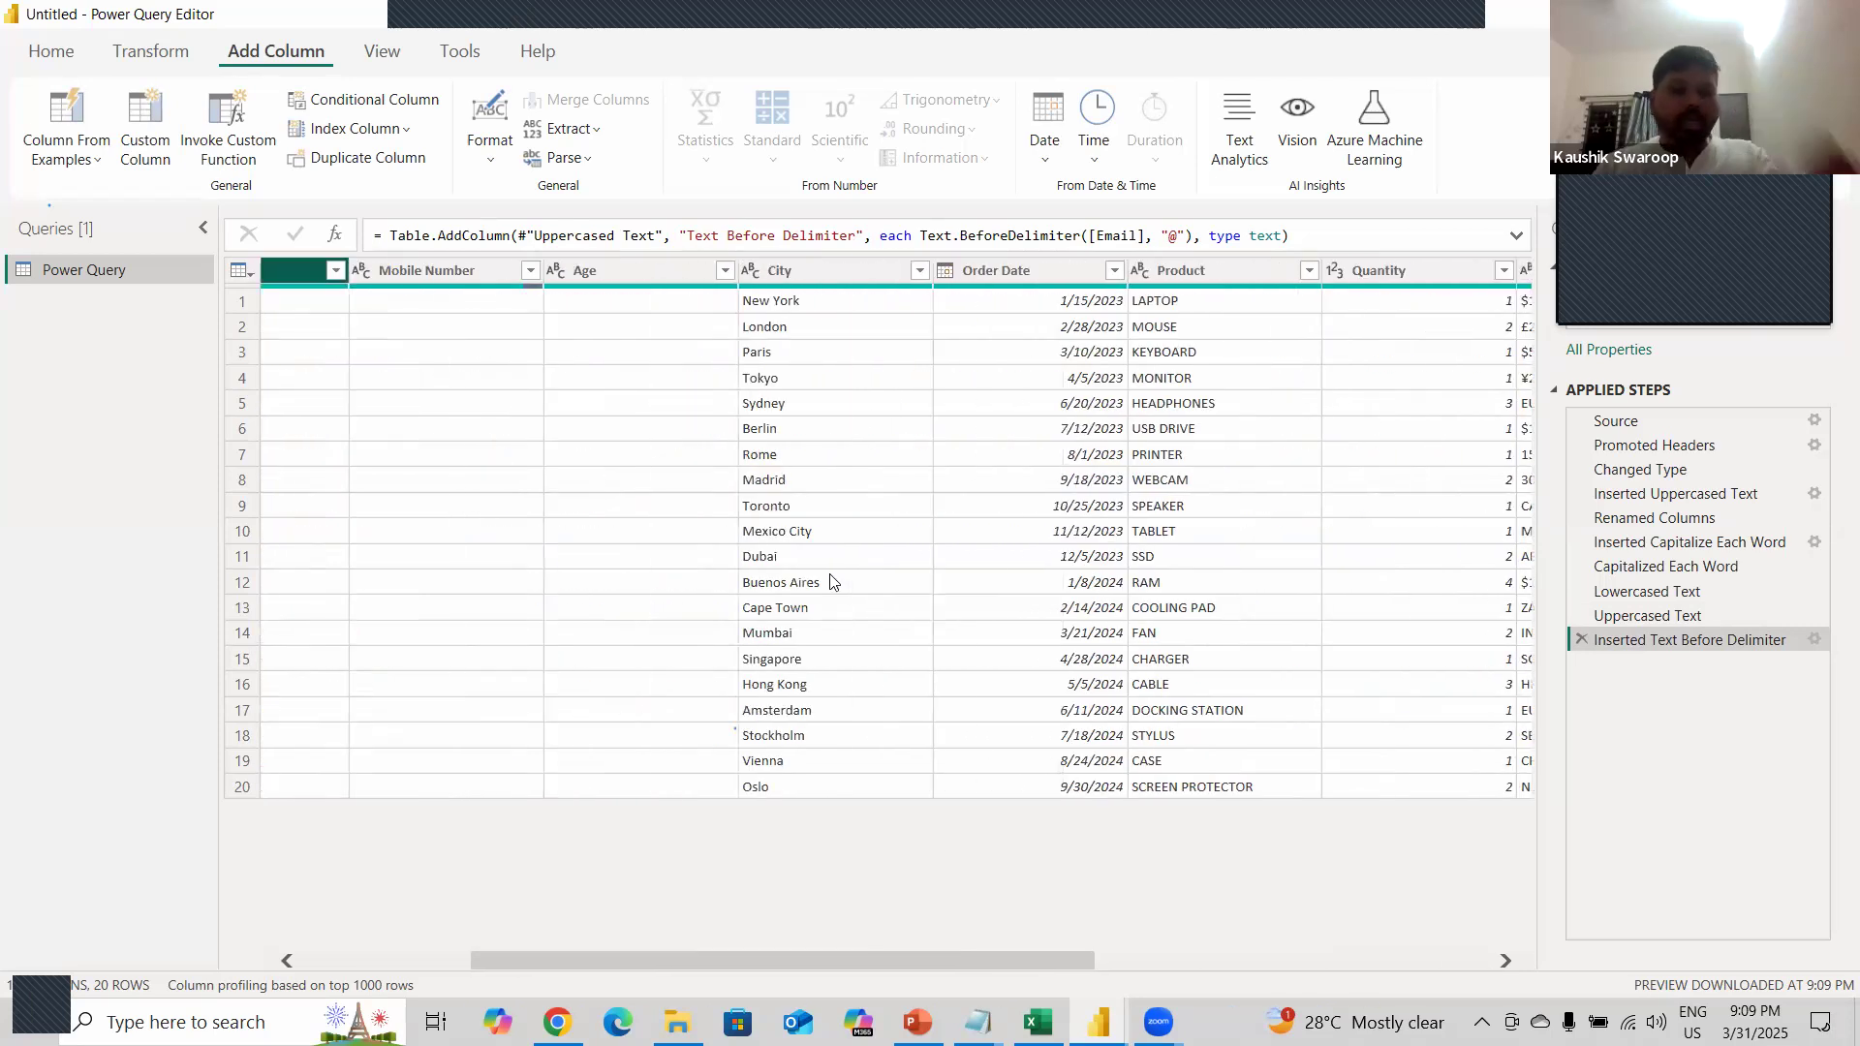
left_click(977, 1022)
left_click(984, 737)
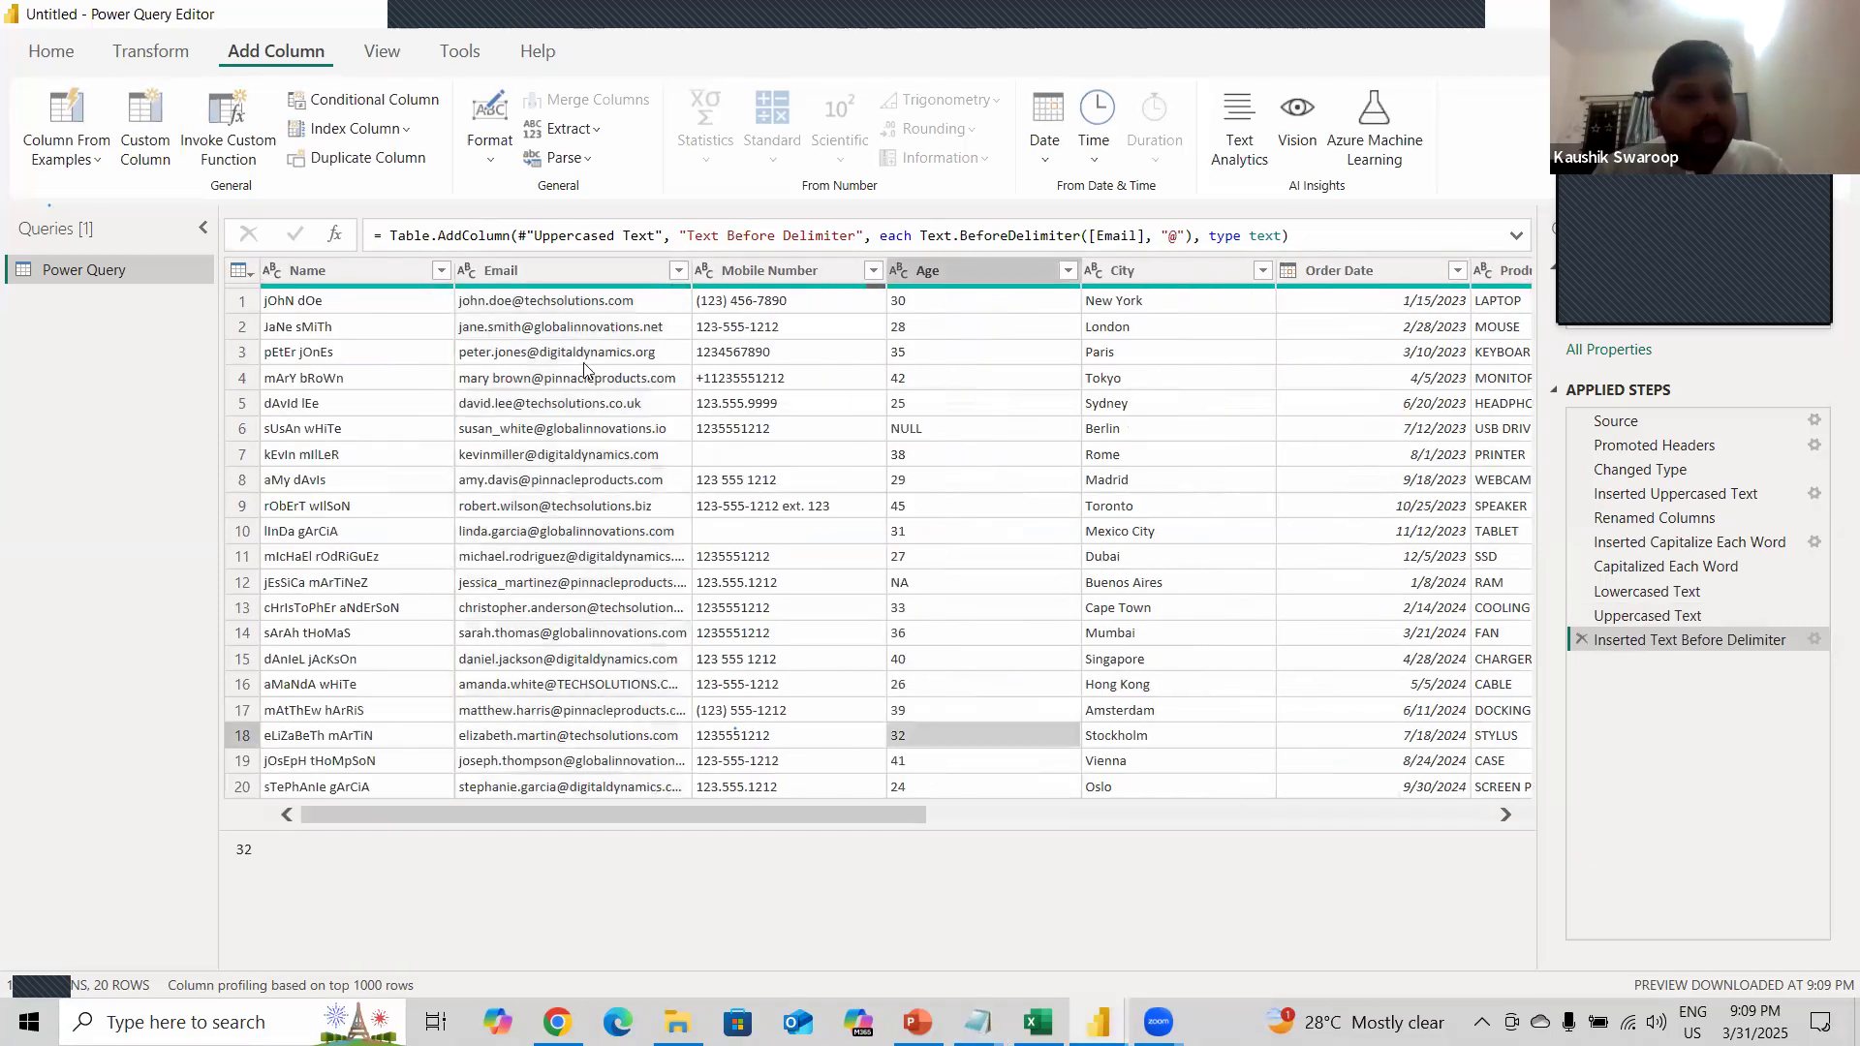
left_click(587, 273)
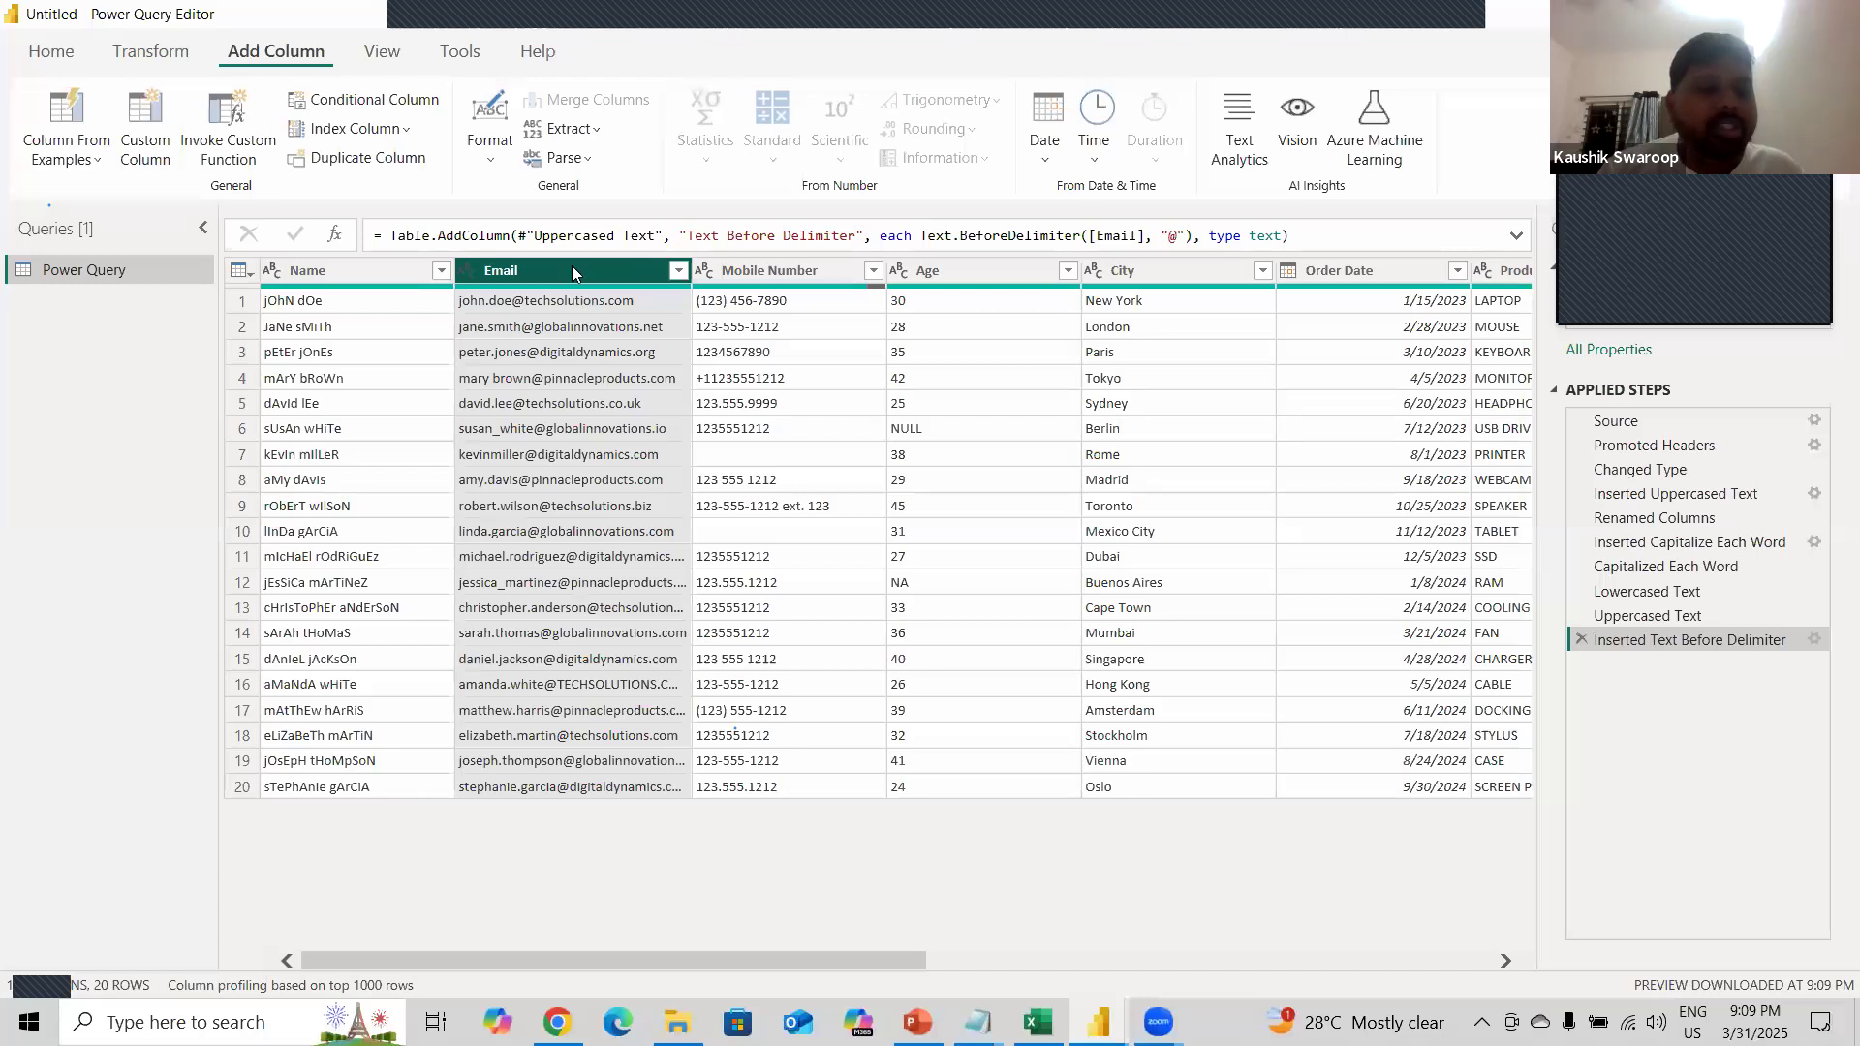
left_click(575, 129)
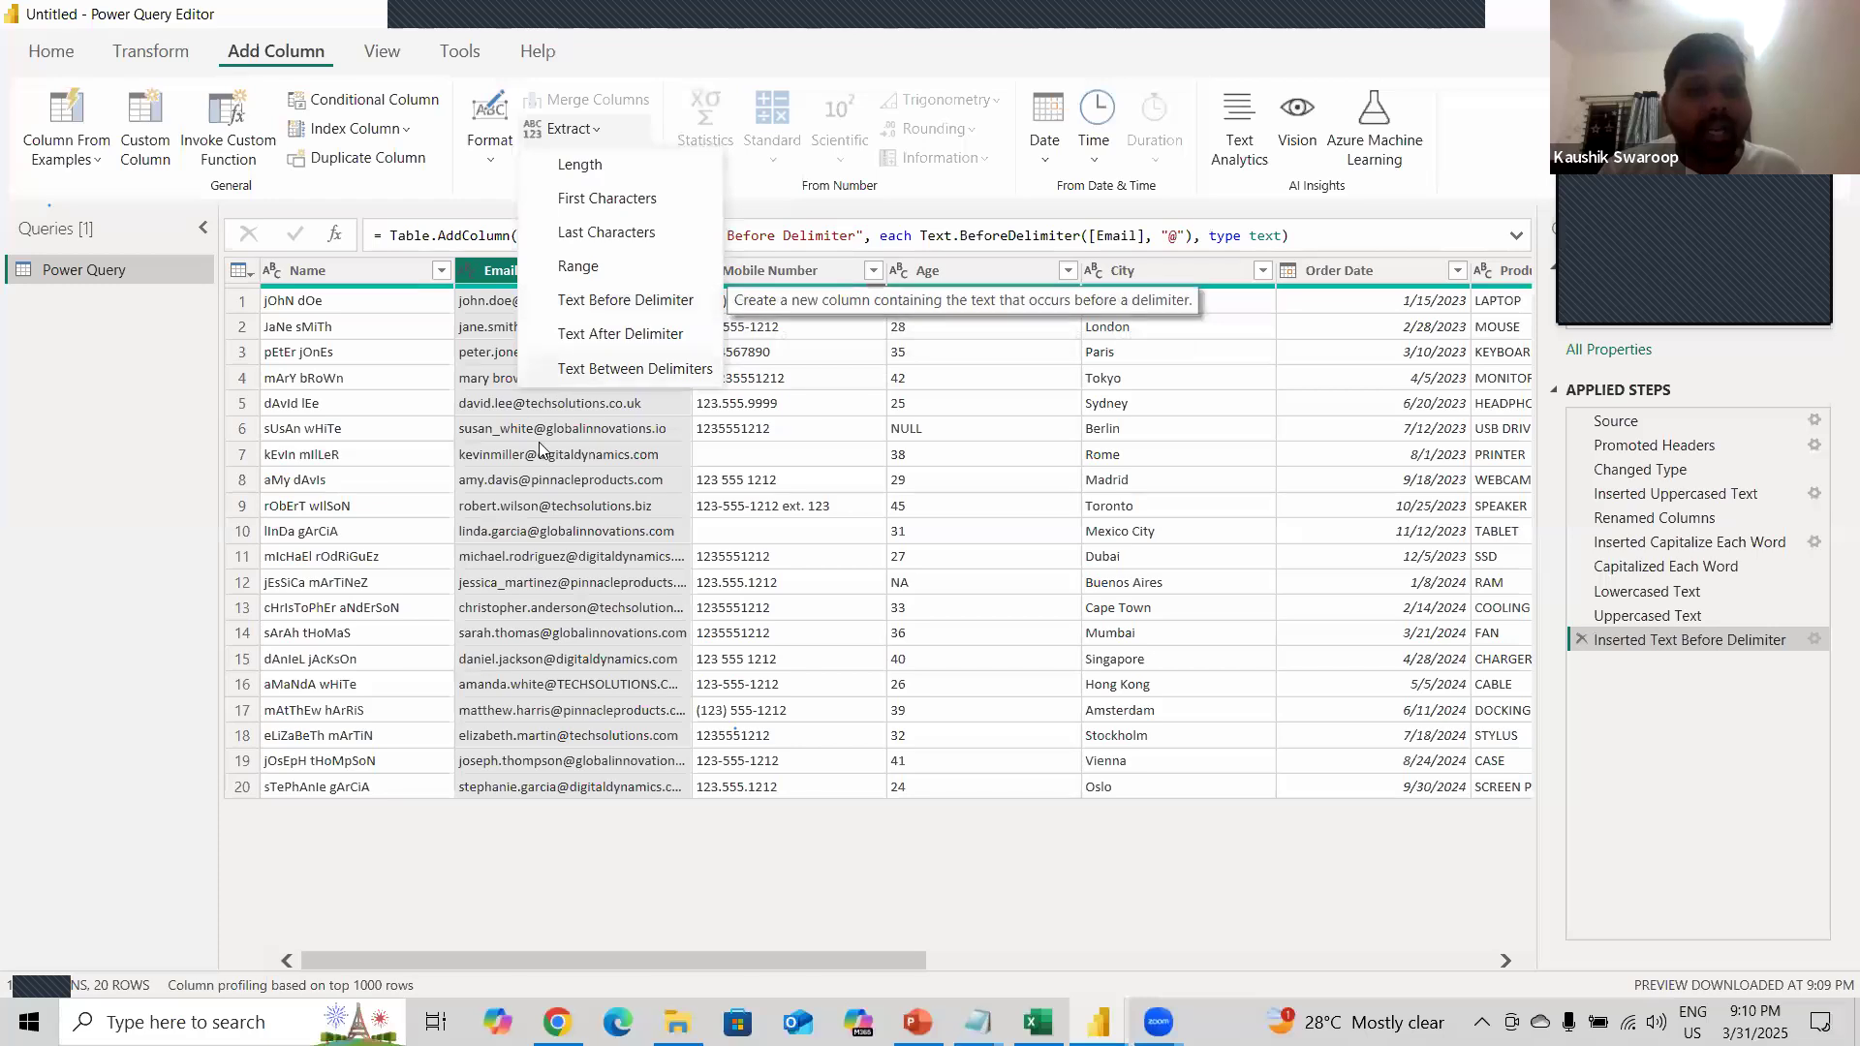
left_click(581, 454)
- Rename the new Text Before Delimiter column to "Username"
left_click_drag(658, 815, 1080, 825)
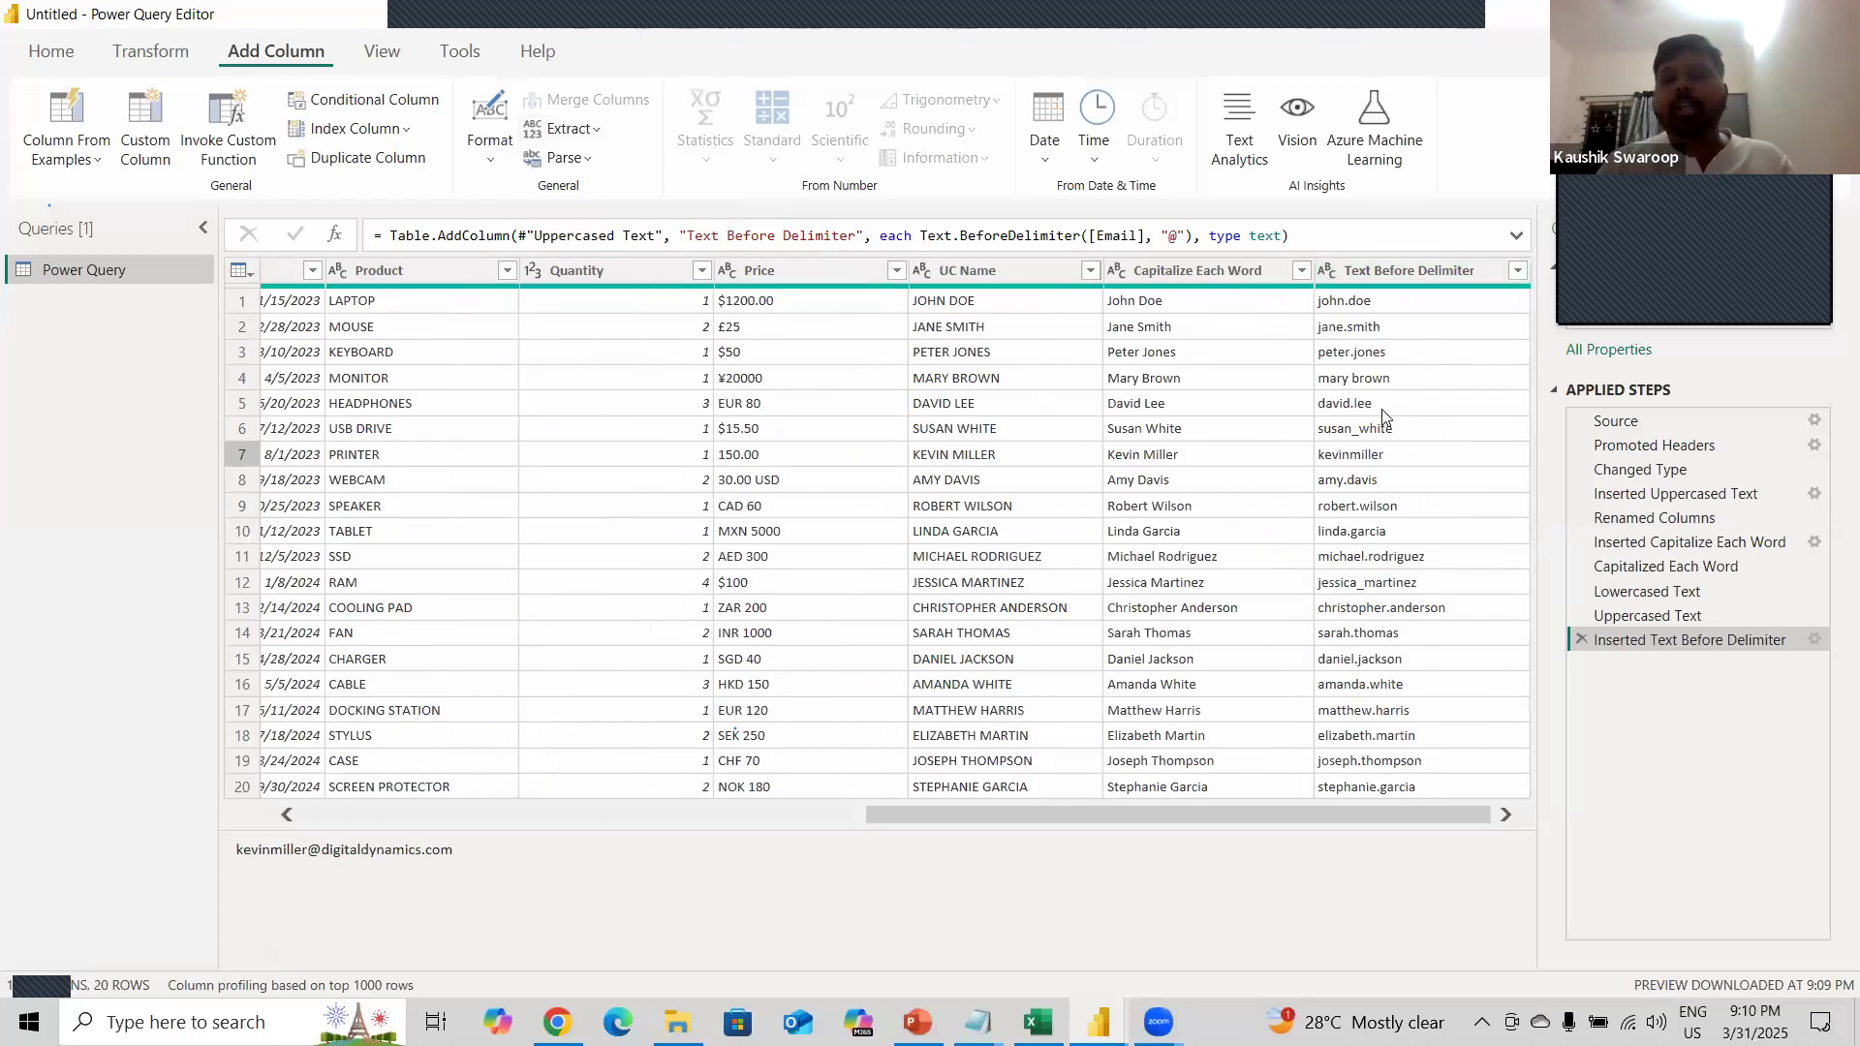
double_click(1387, 271)
type("Username")
key("Return")
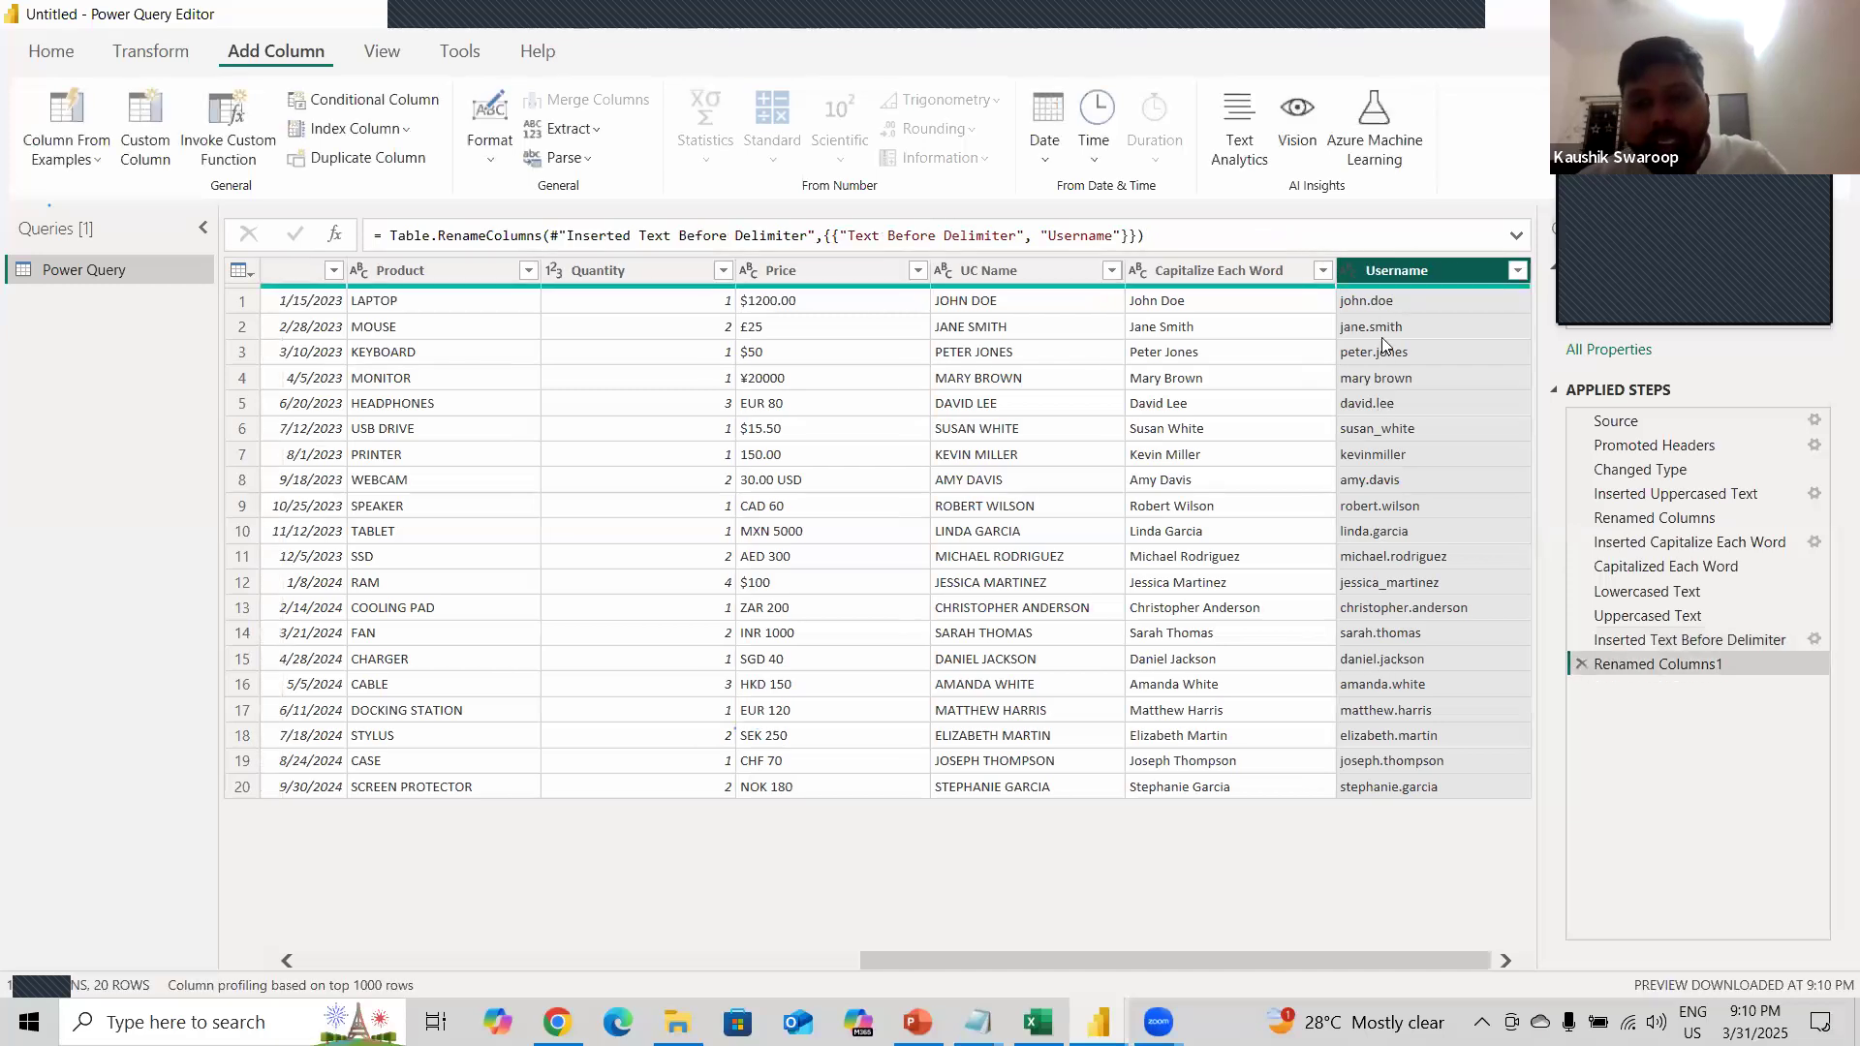
left_click_drag(982, 956, 260, 1017)
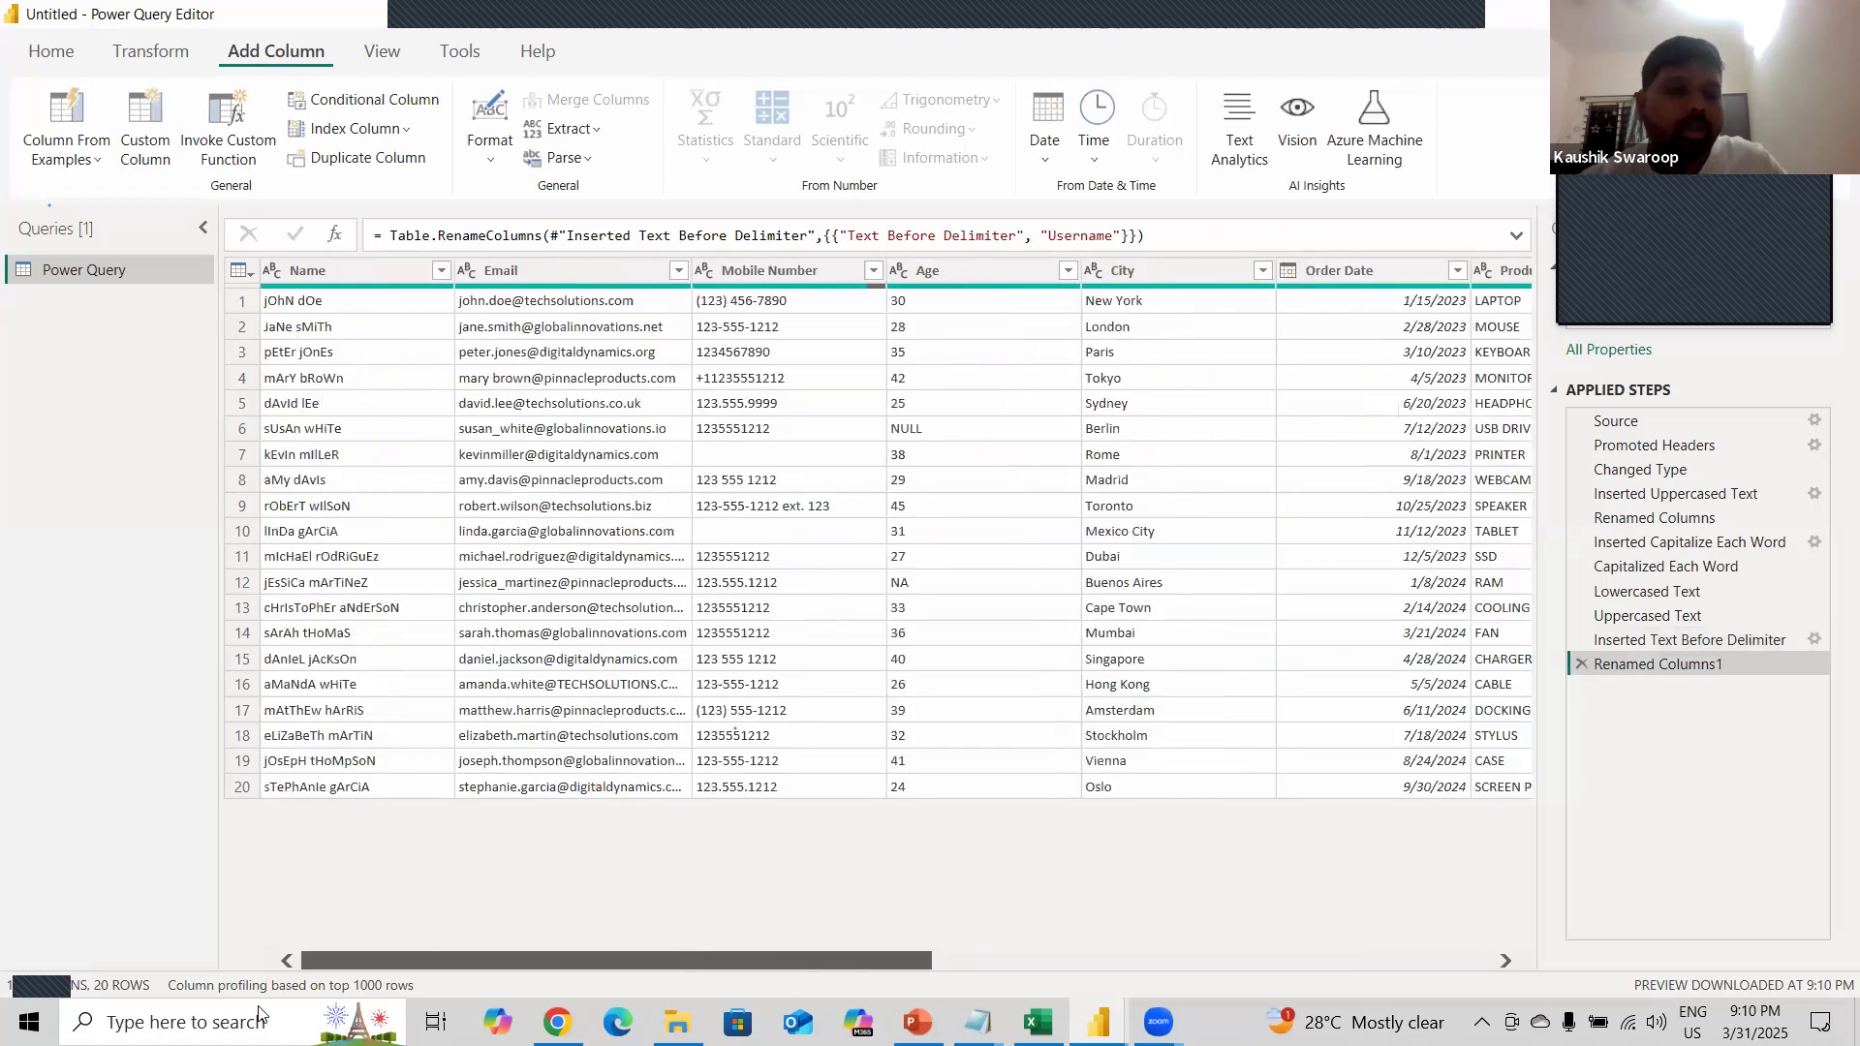
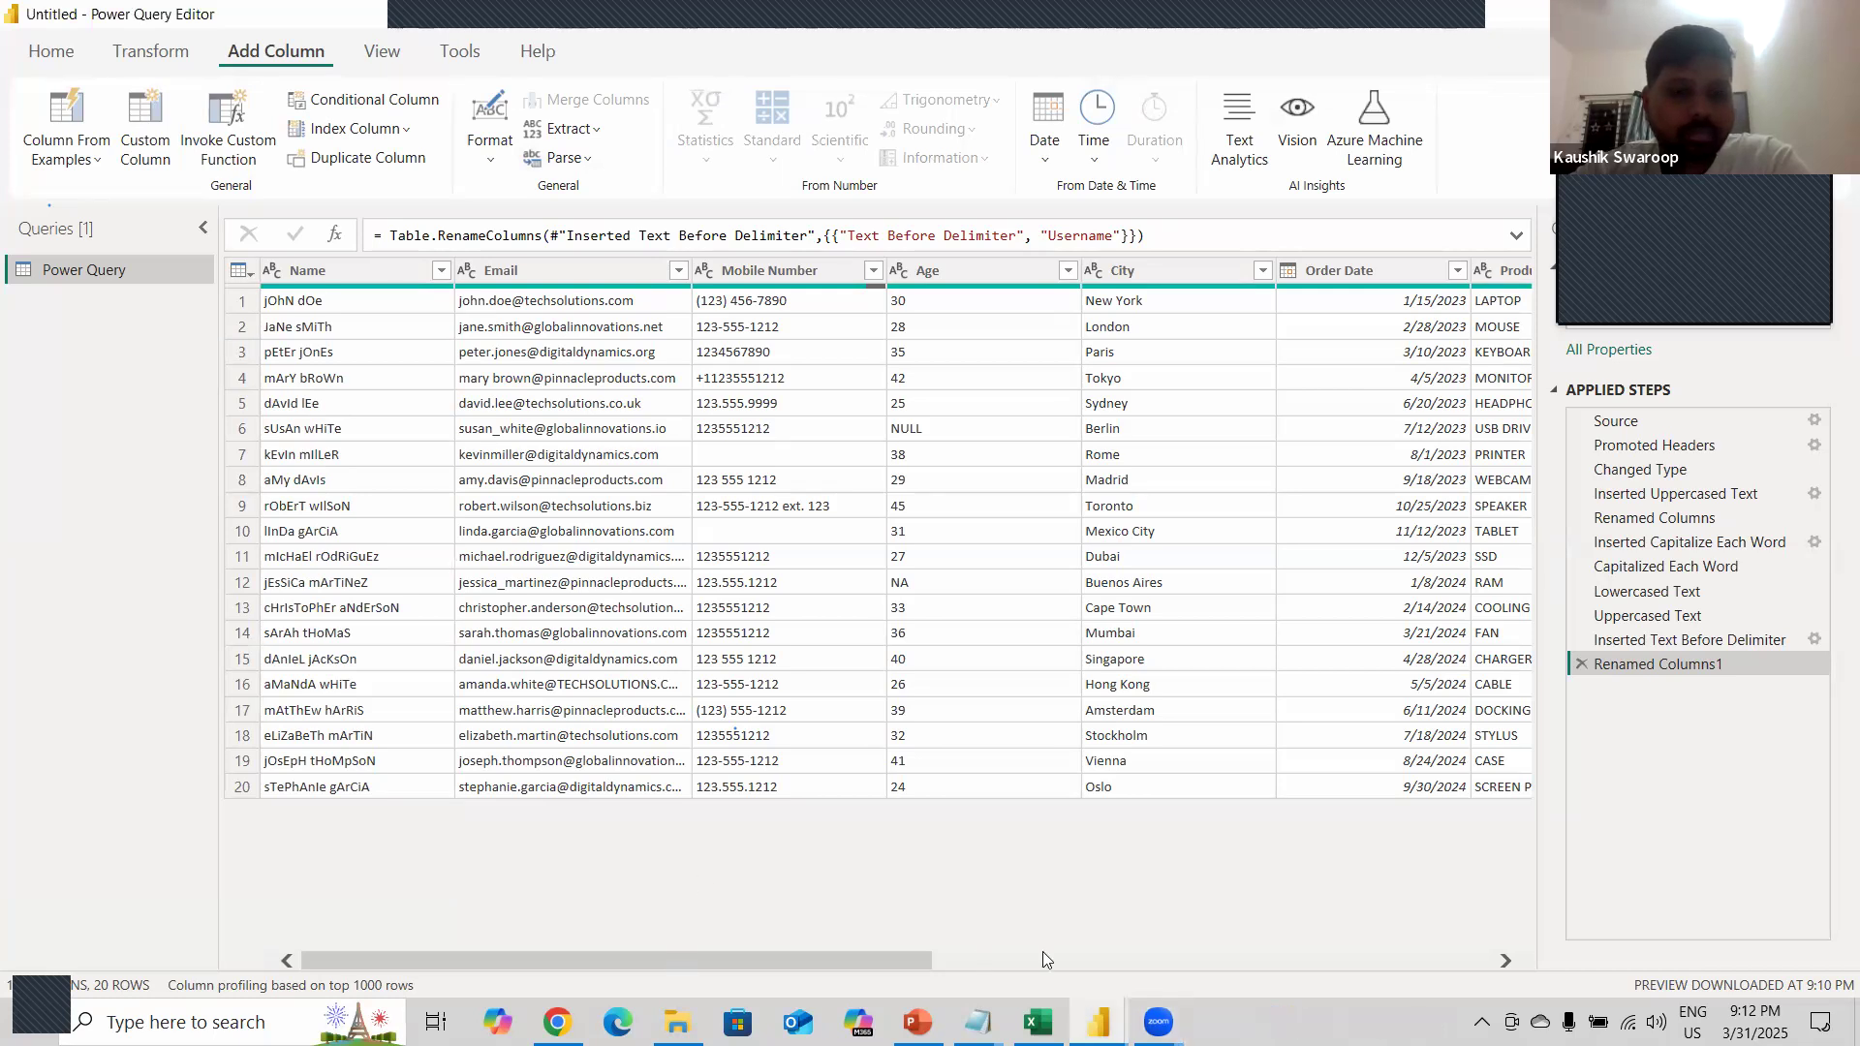
- Examine the advanced scan-direction options for extracting text before a delimiter from the Email column, and cancel without adding a column
mouse_move(879, 961)
left_mouse_down()
mouse_move(961, 953)
mouse_move(1236, 1007)
mouse_move(1375, 1002)
mouse_move(874, 959)
left_mouse_up()
left_click_drag(569, 964, 569, 963)
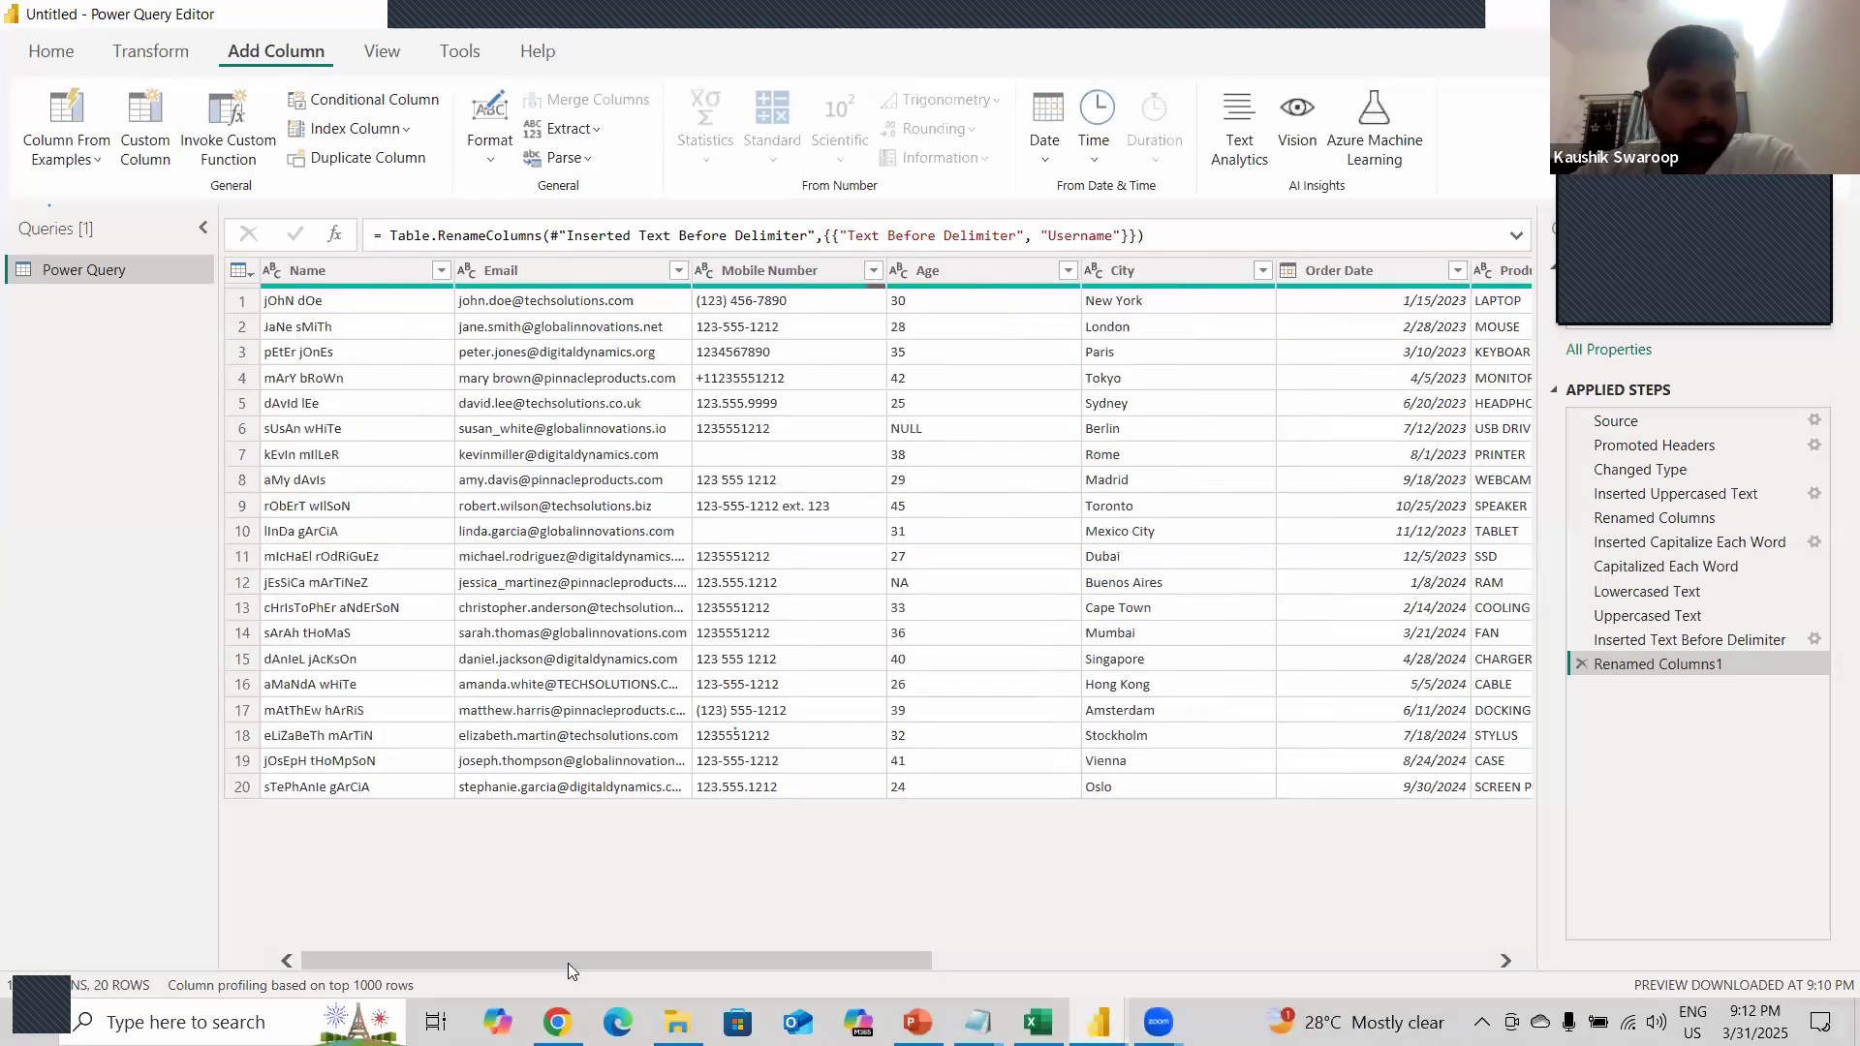
left_click(612, 269)
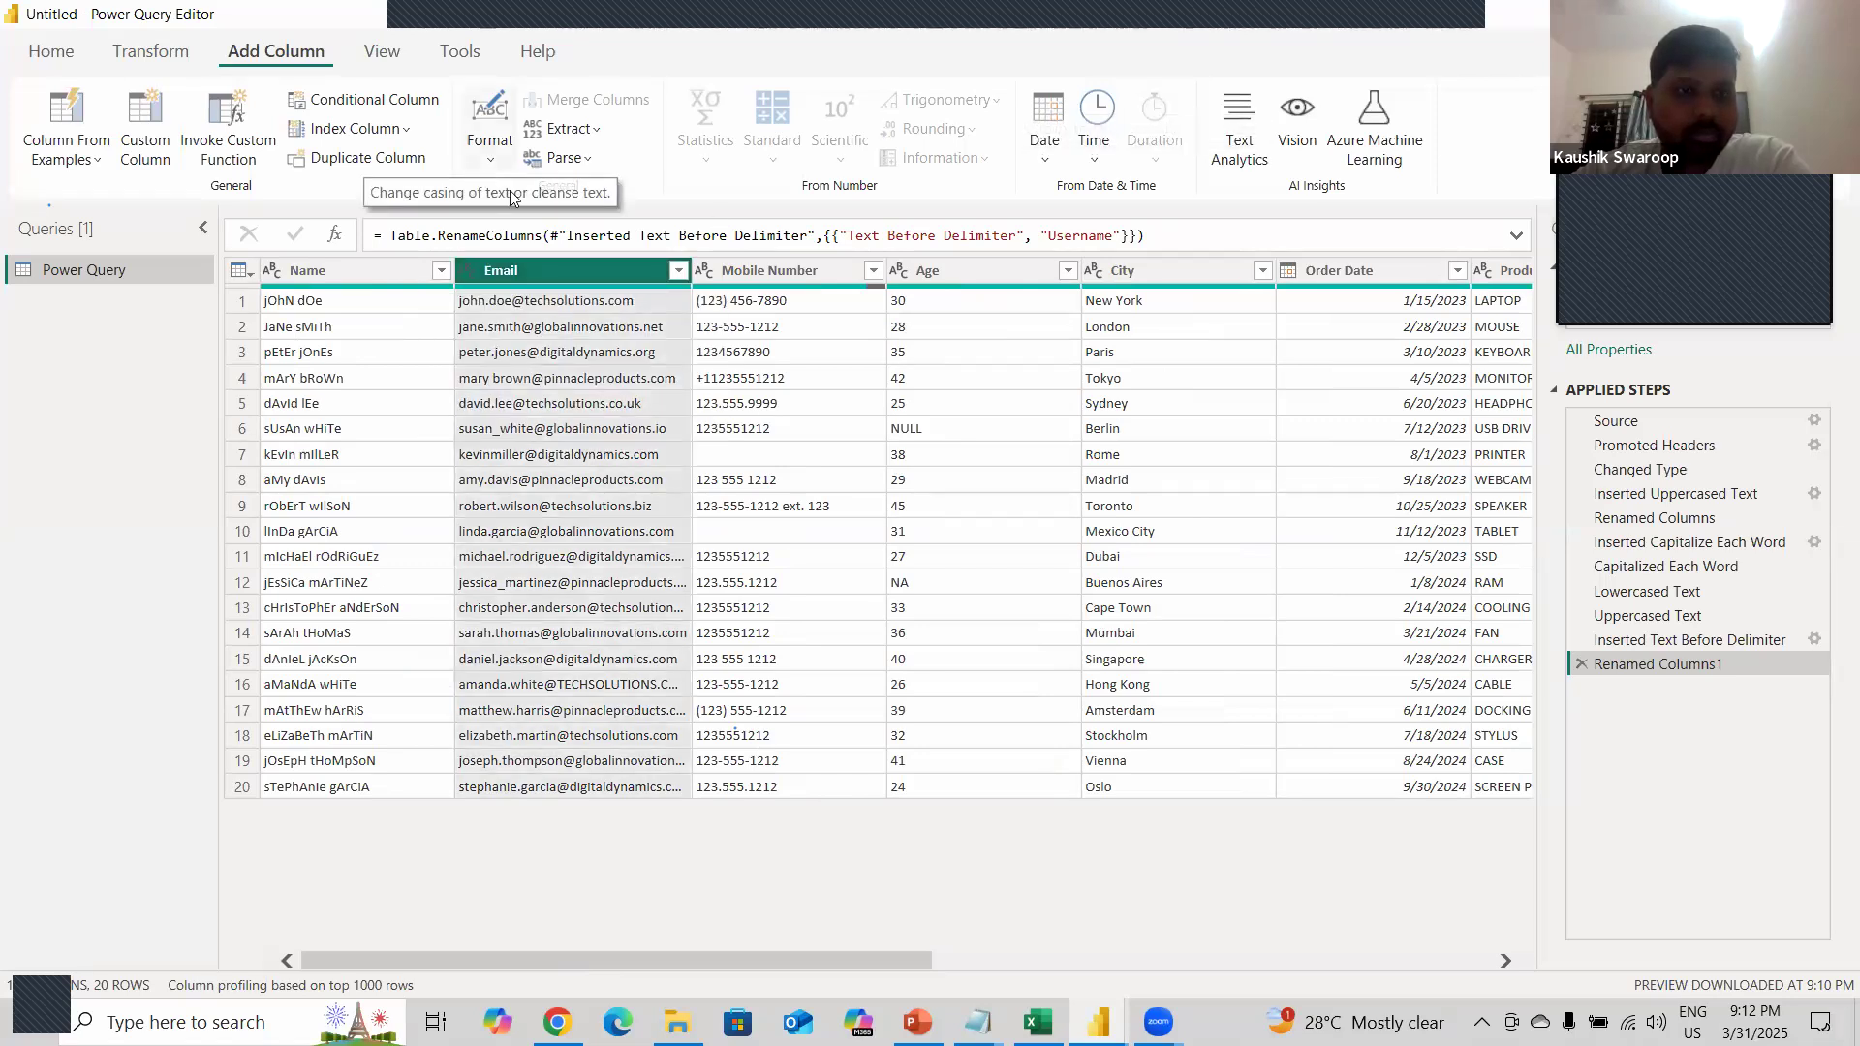
left_click(490, 146)
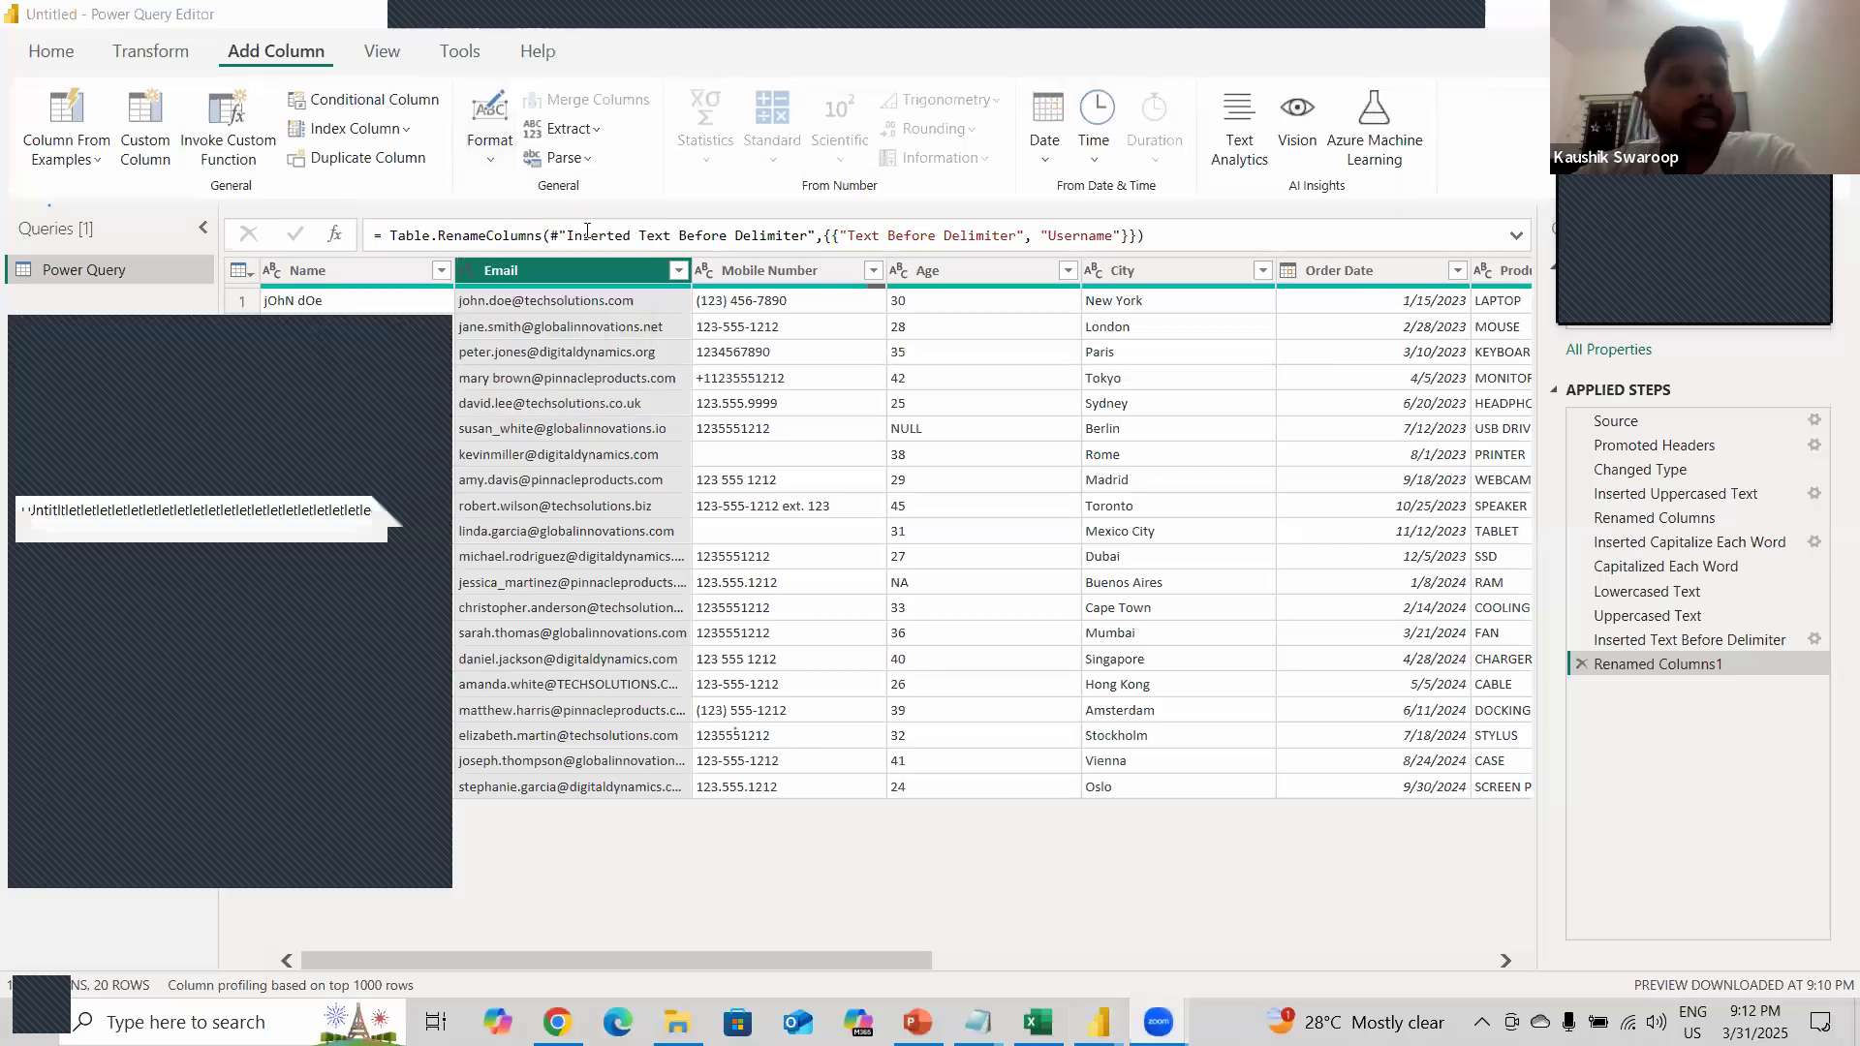
left_click(595, 133)
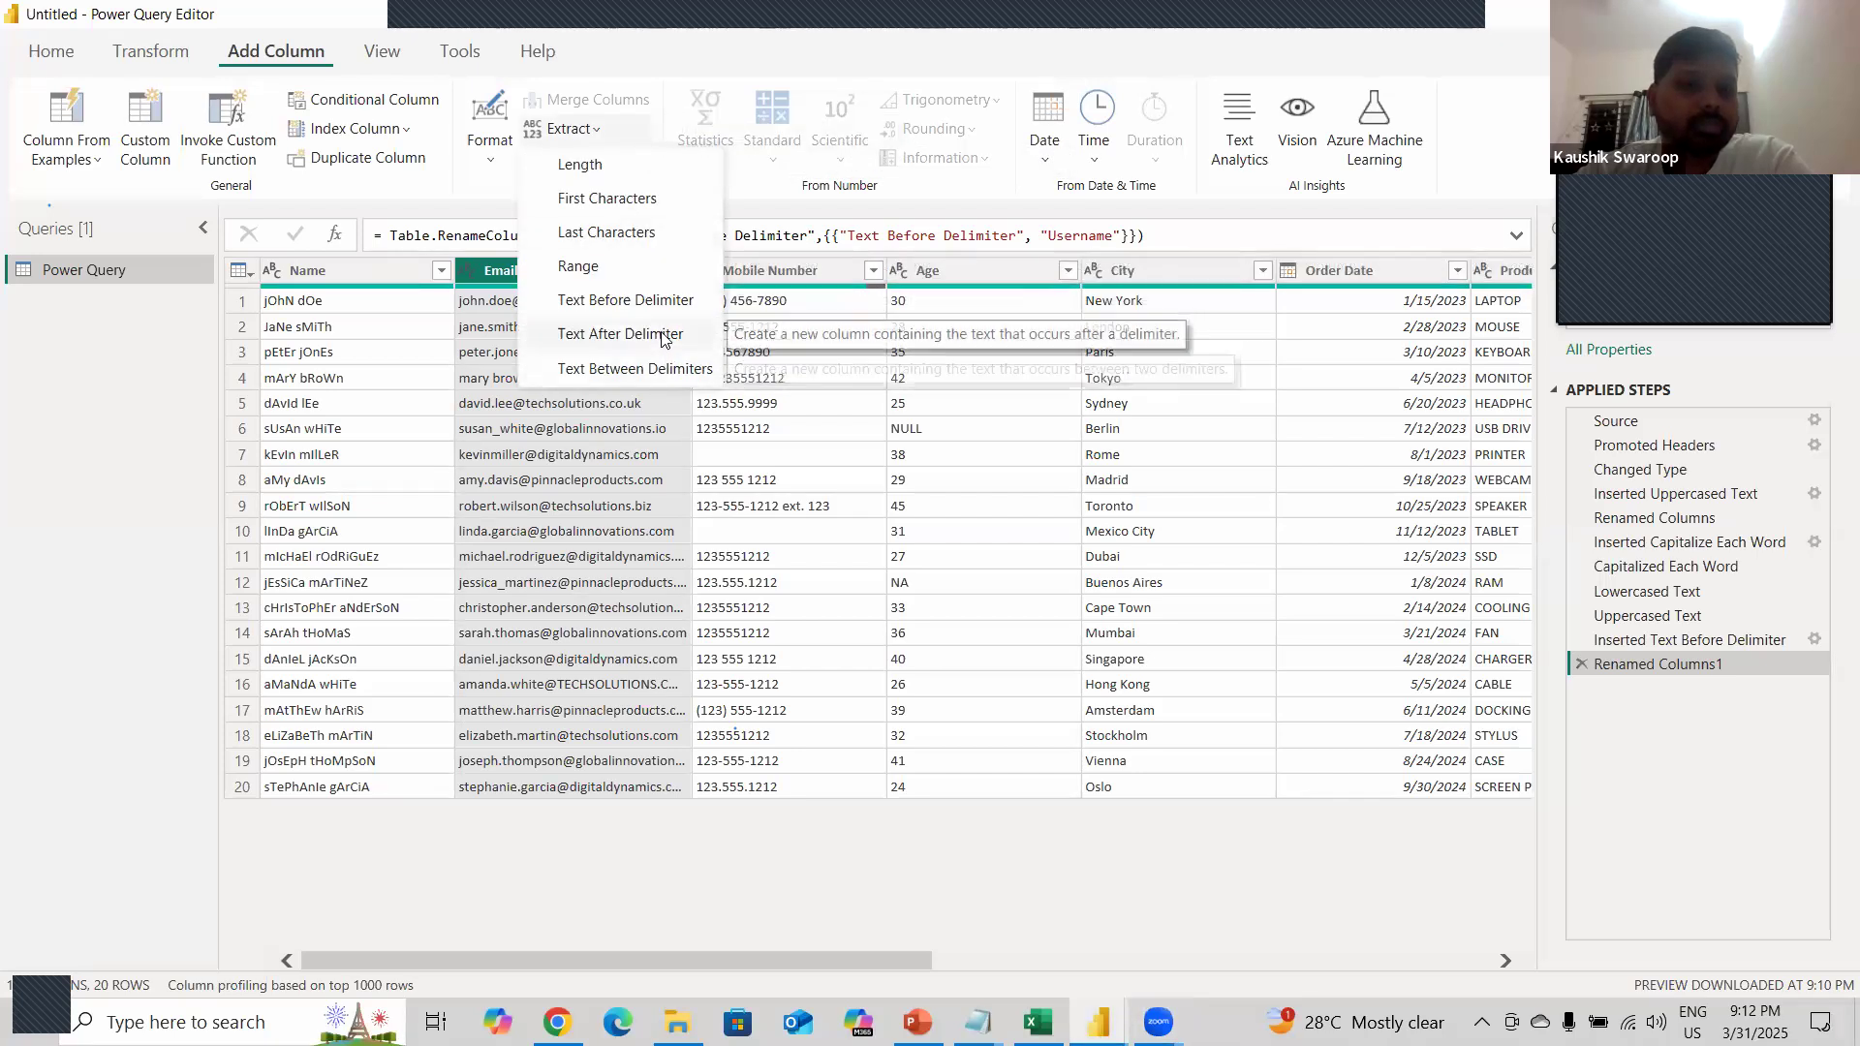
left_click(639, 301)
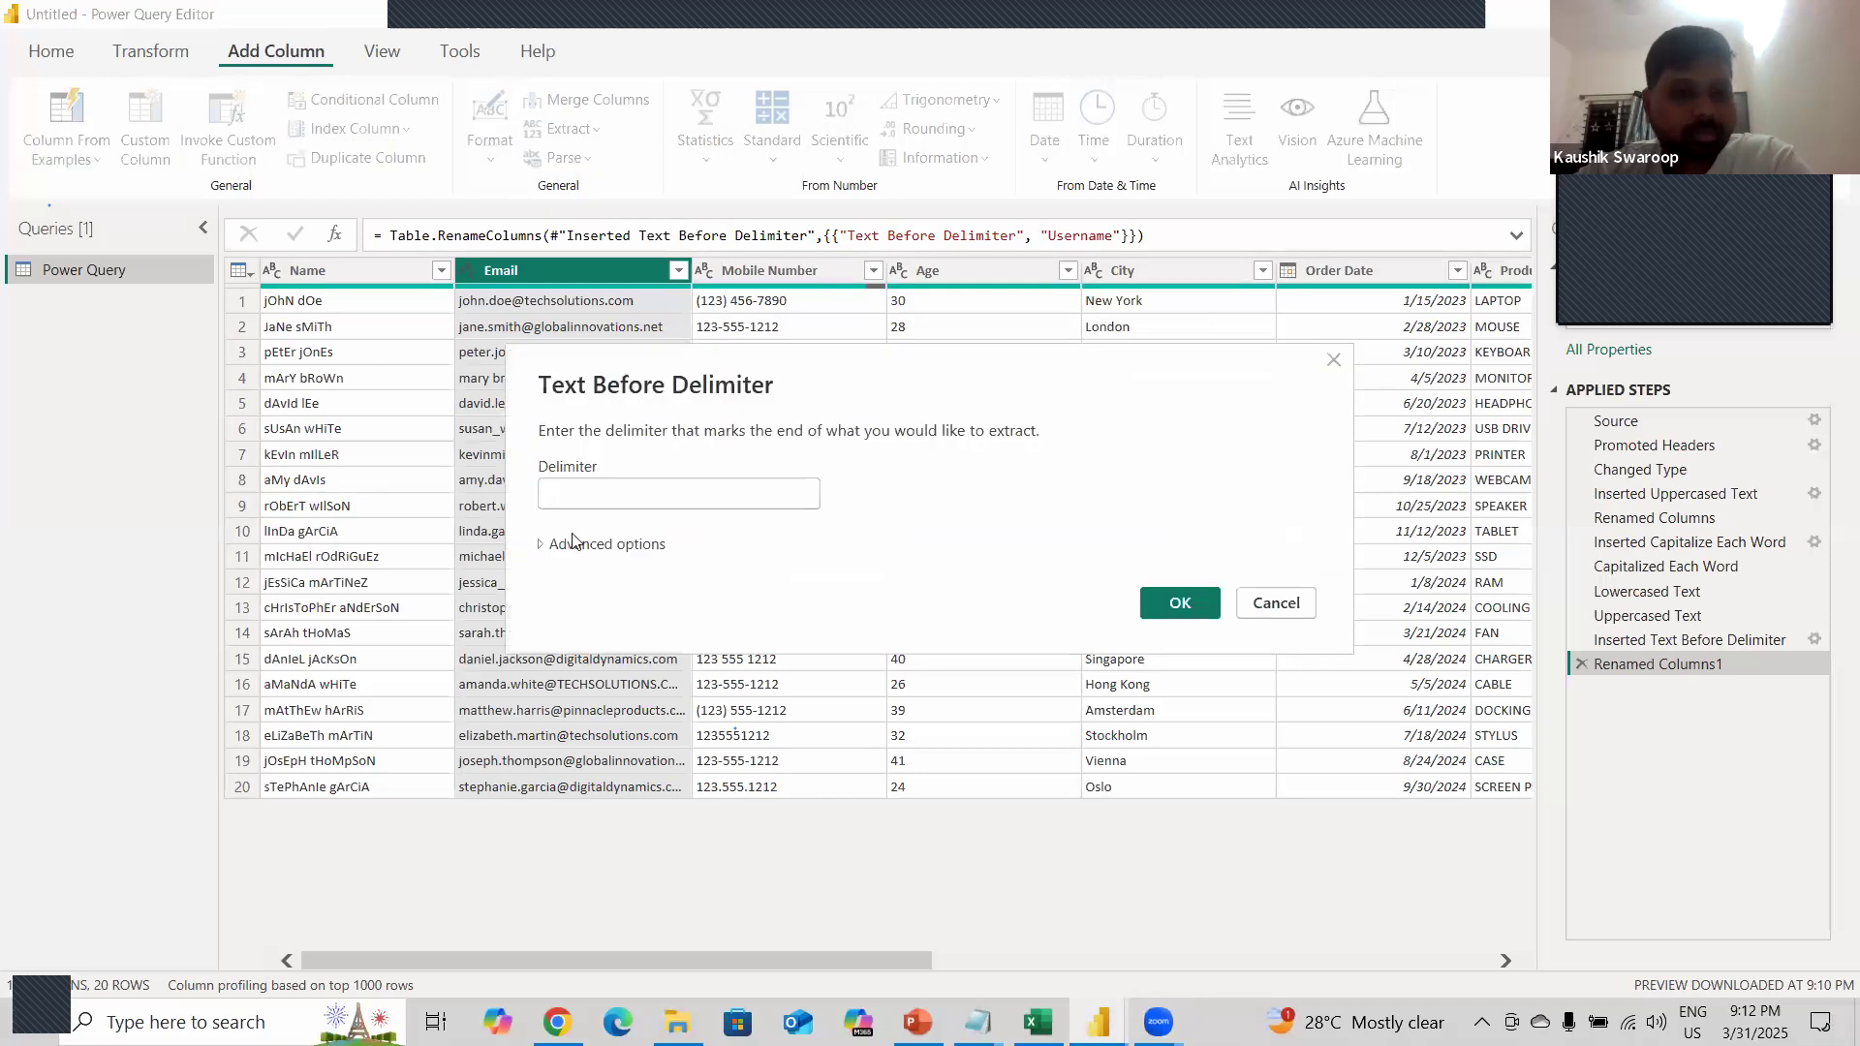
left_click(574, 542)
left_click(683, 598)
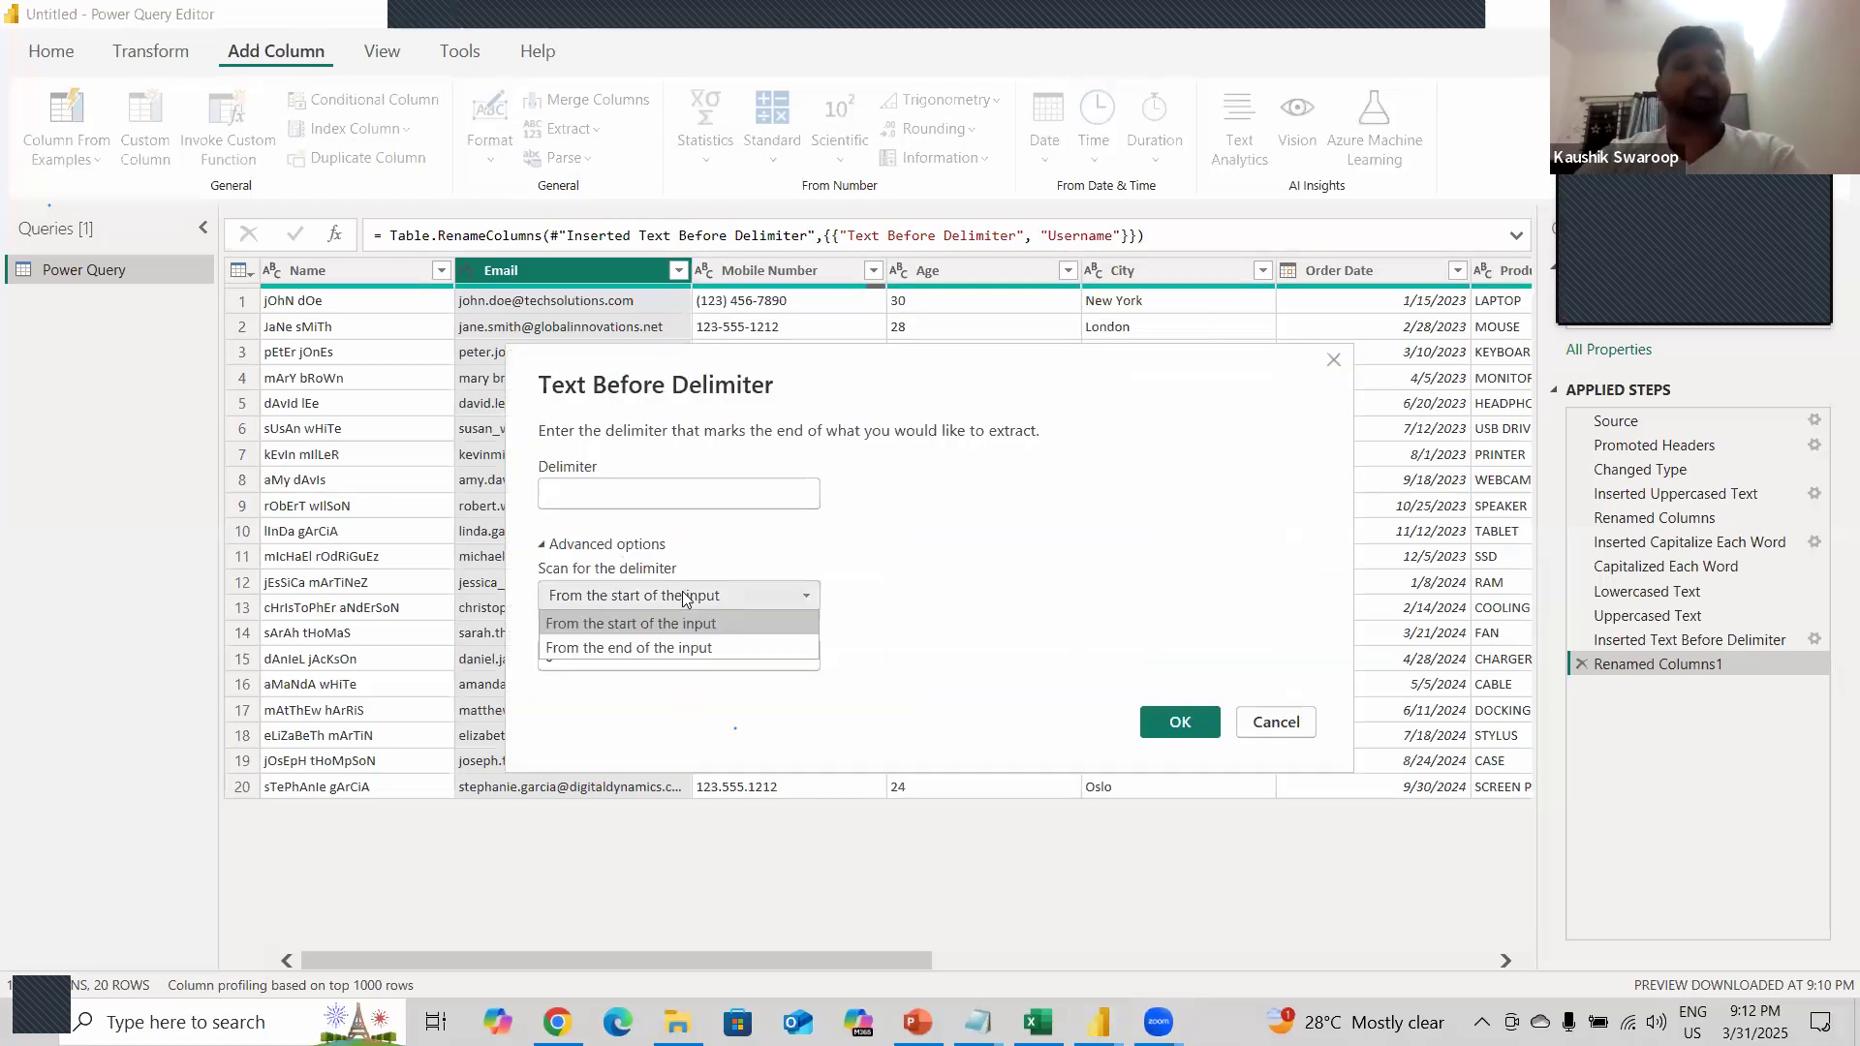
left_click(682, 598)
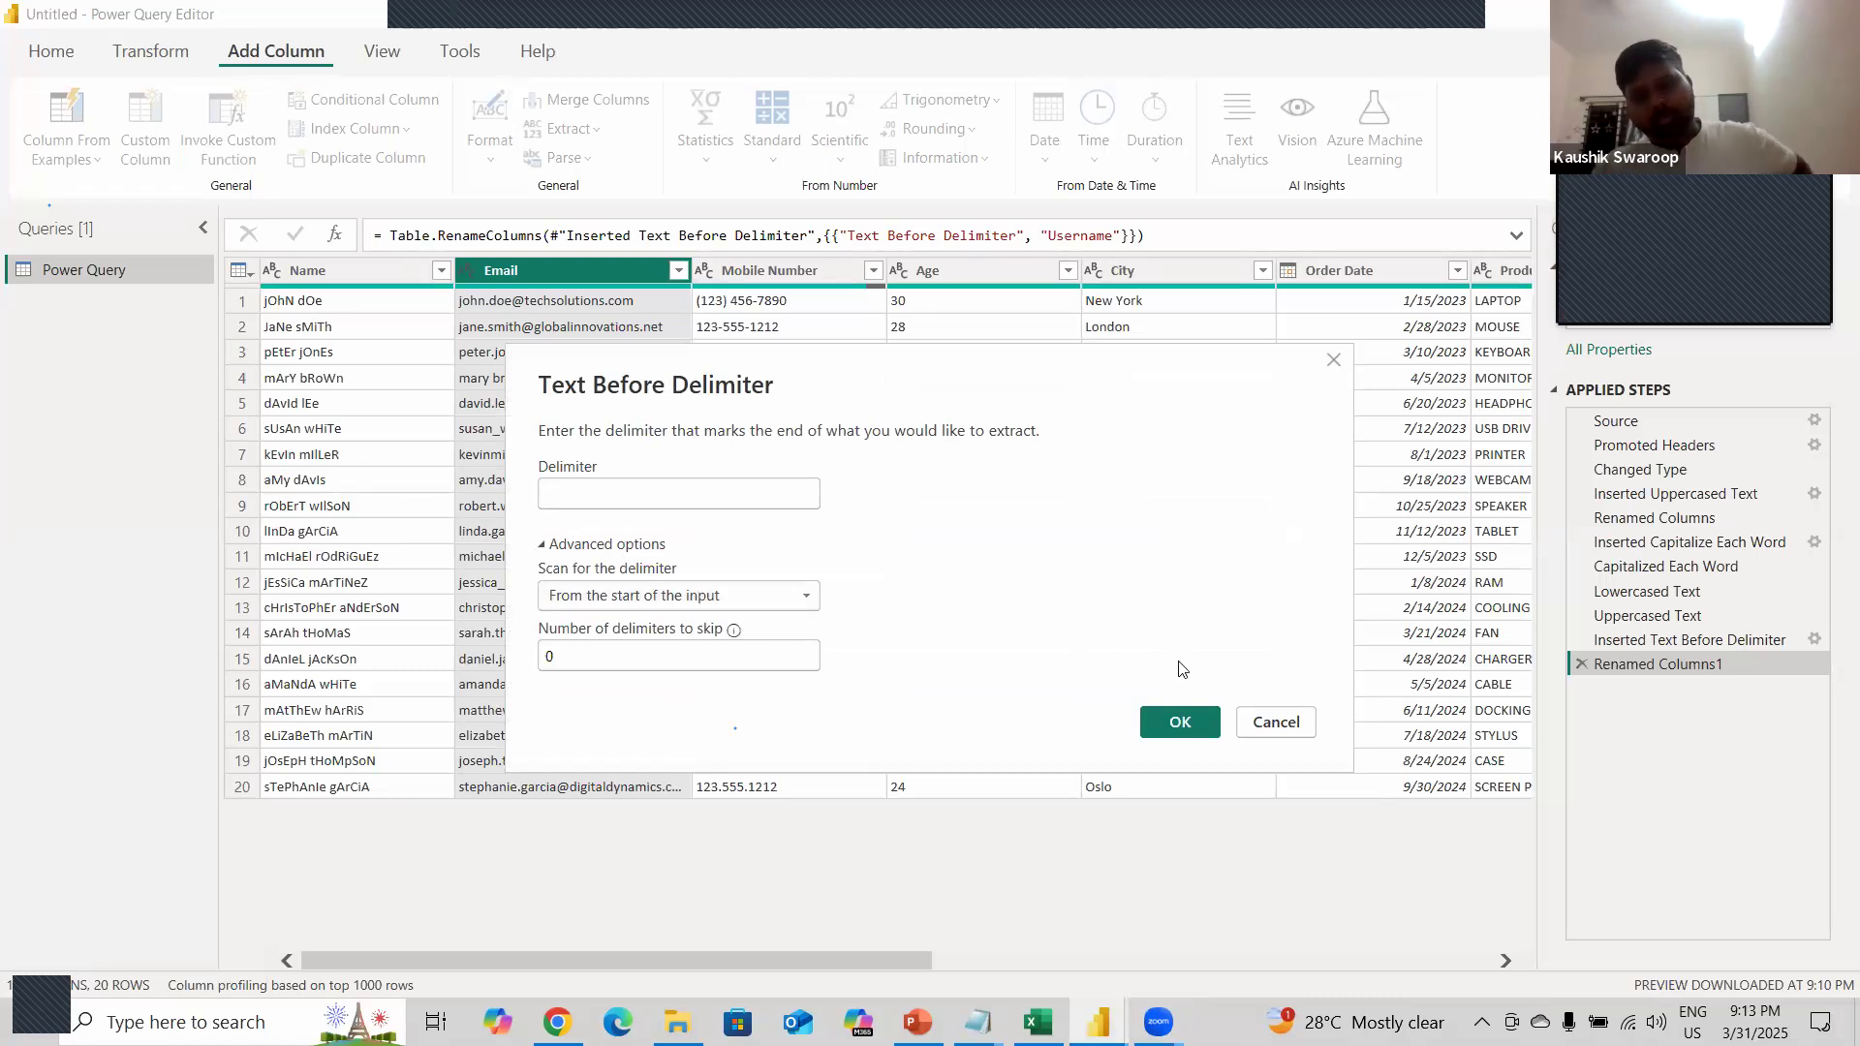
left_click(1260, 722)
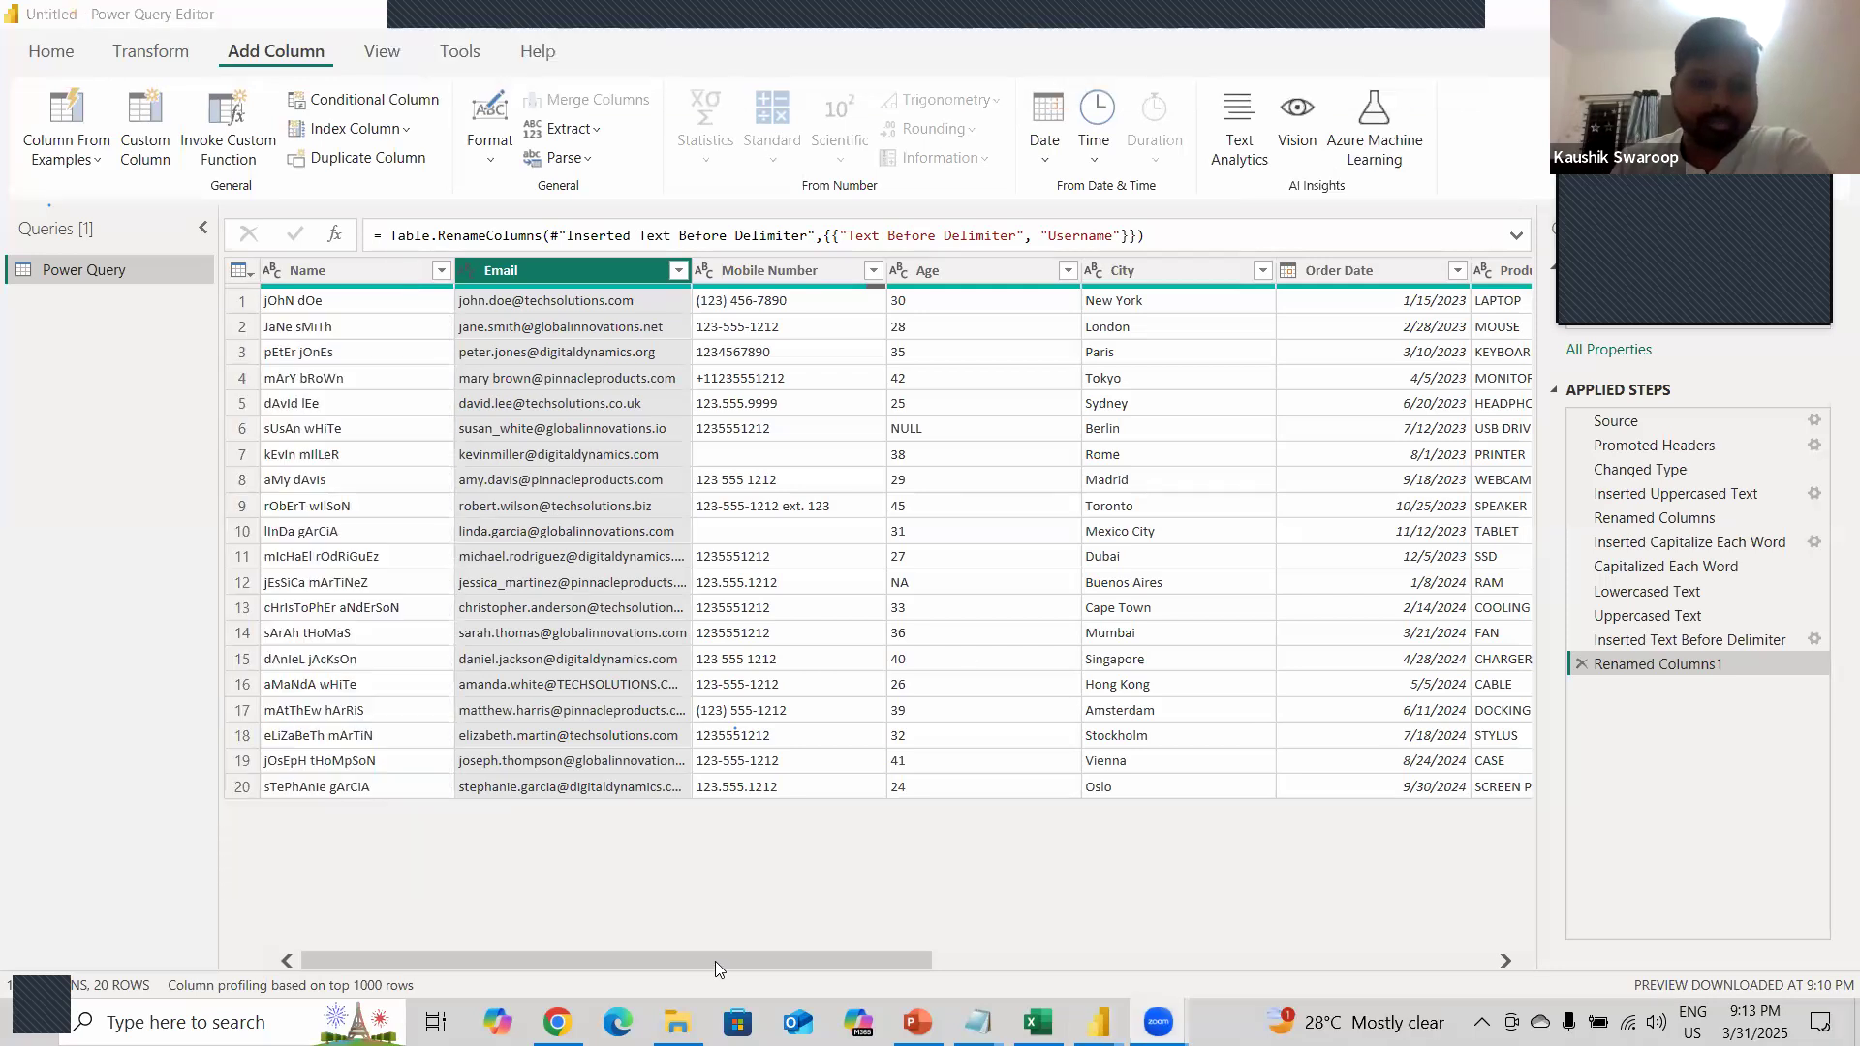
left_click_drag(717, 969, 1177, 963)
scroll(565, 852, "left", 10)
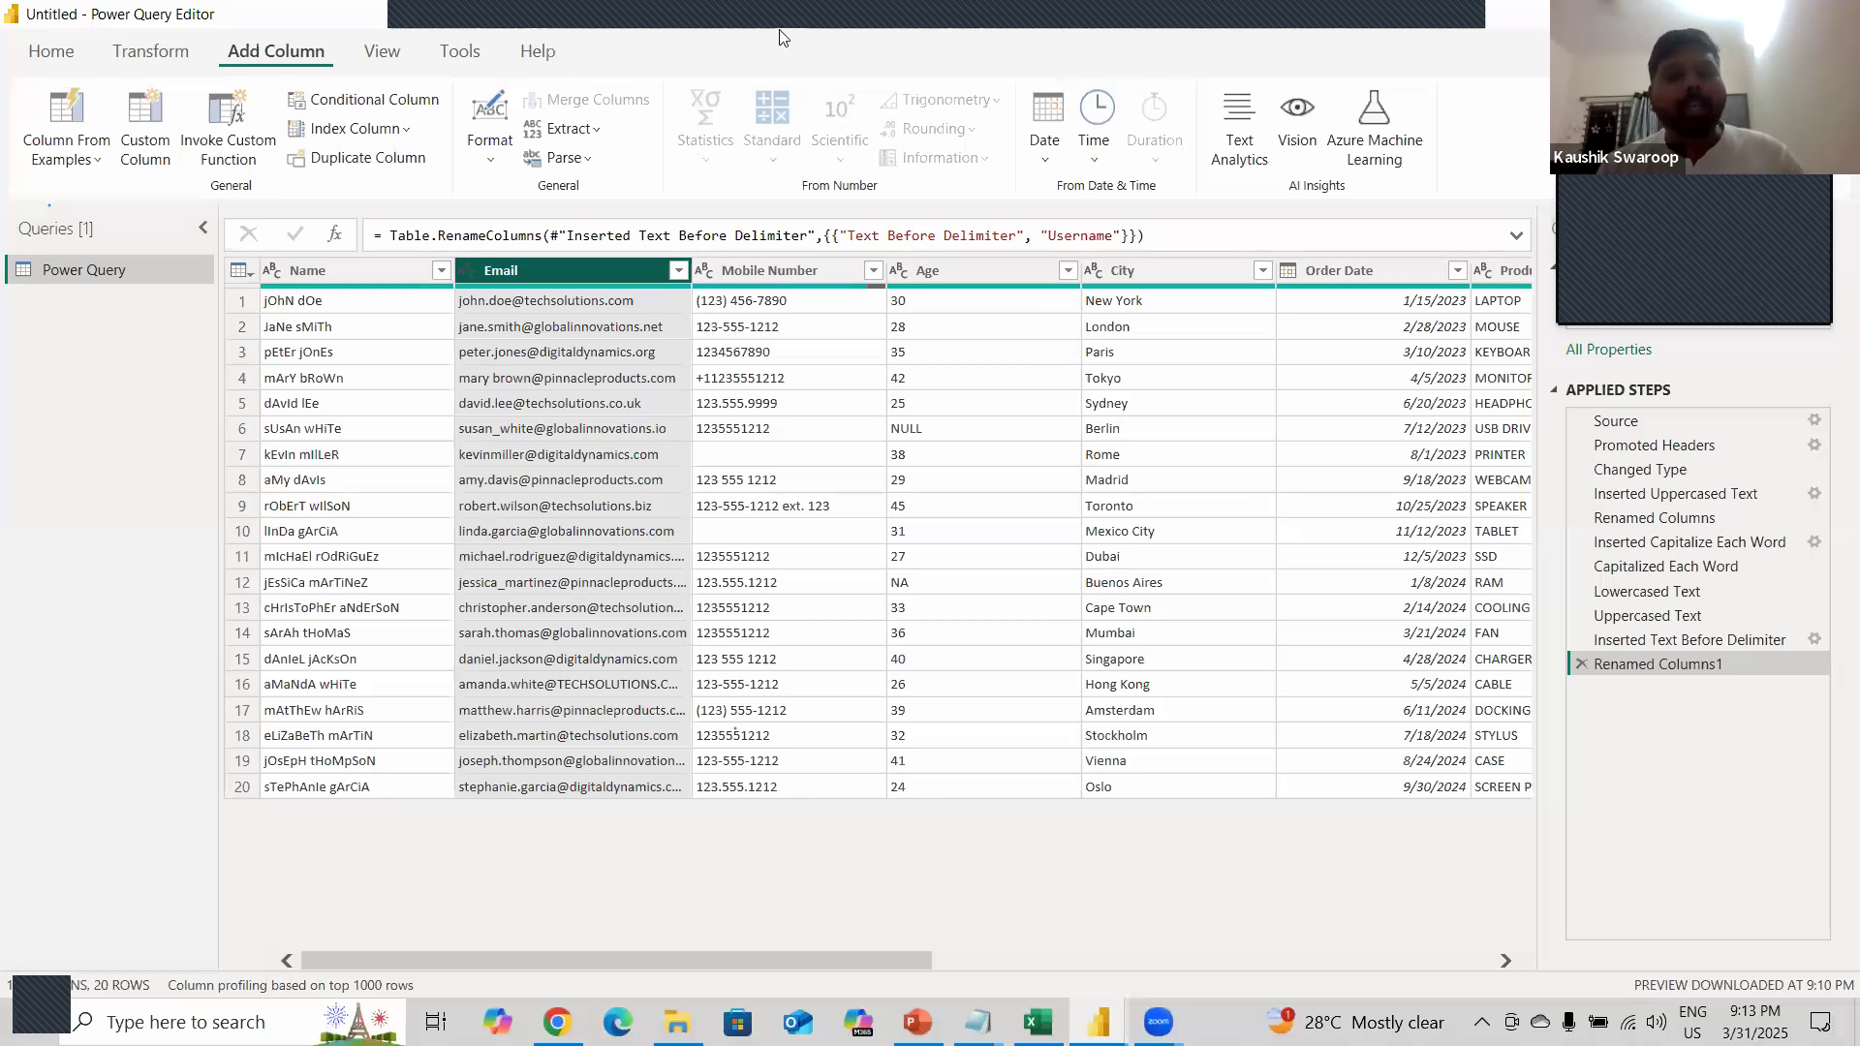
left_click(381, 582)
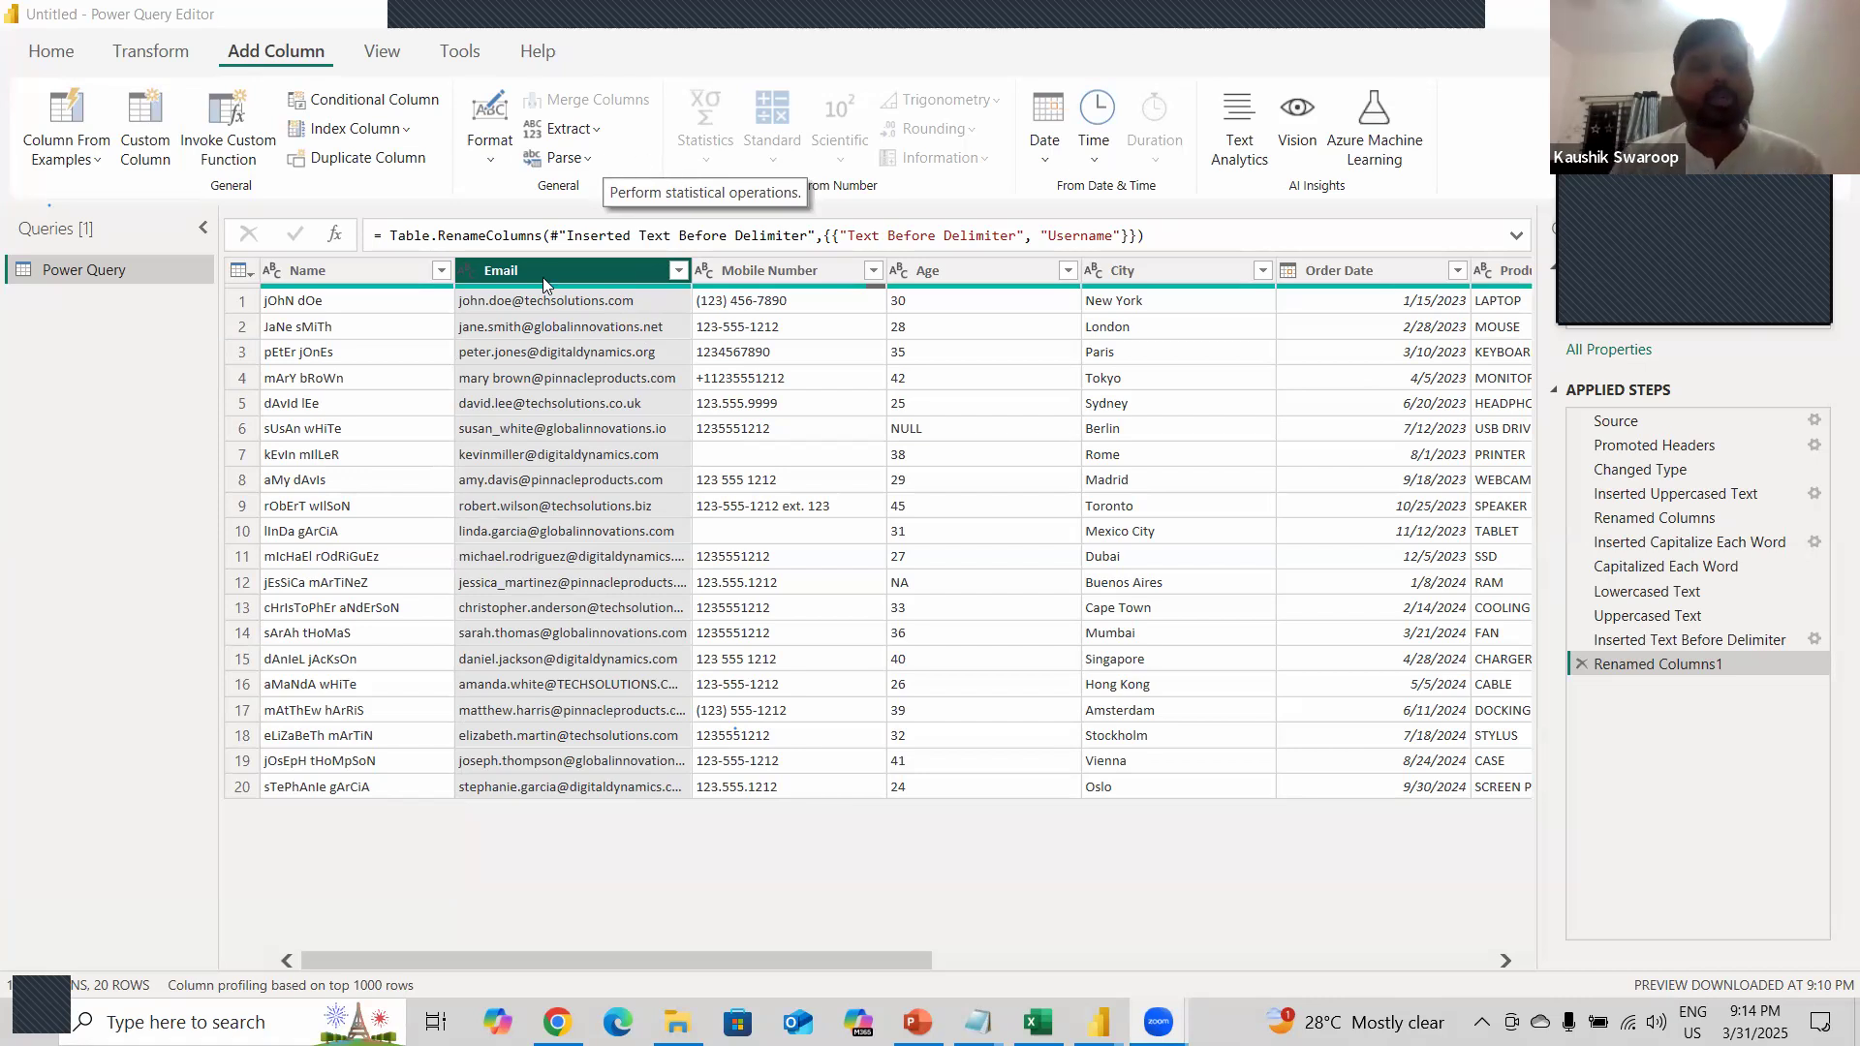
- Add a new column from the Email column that extracts the text after the delimiter "."
left_click(597, 133)
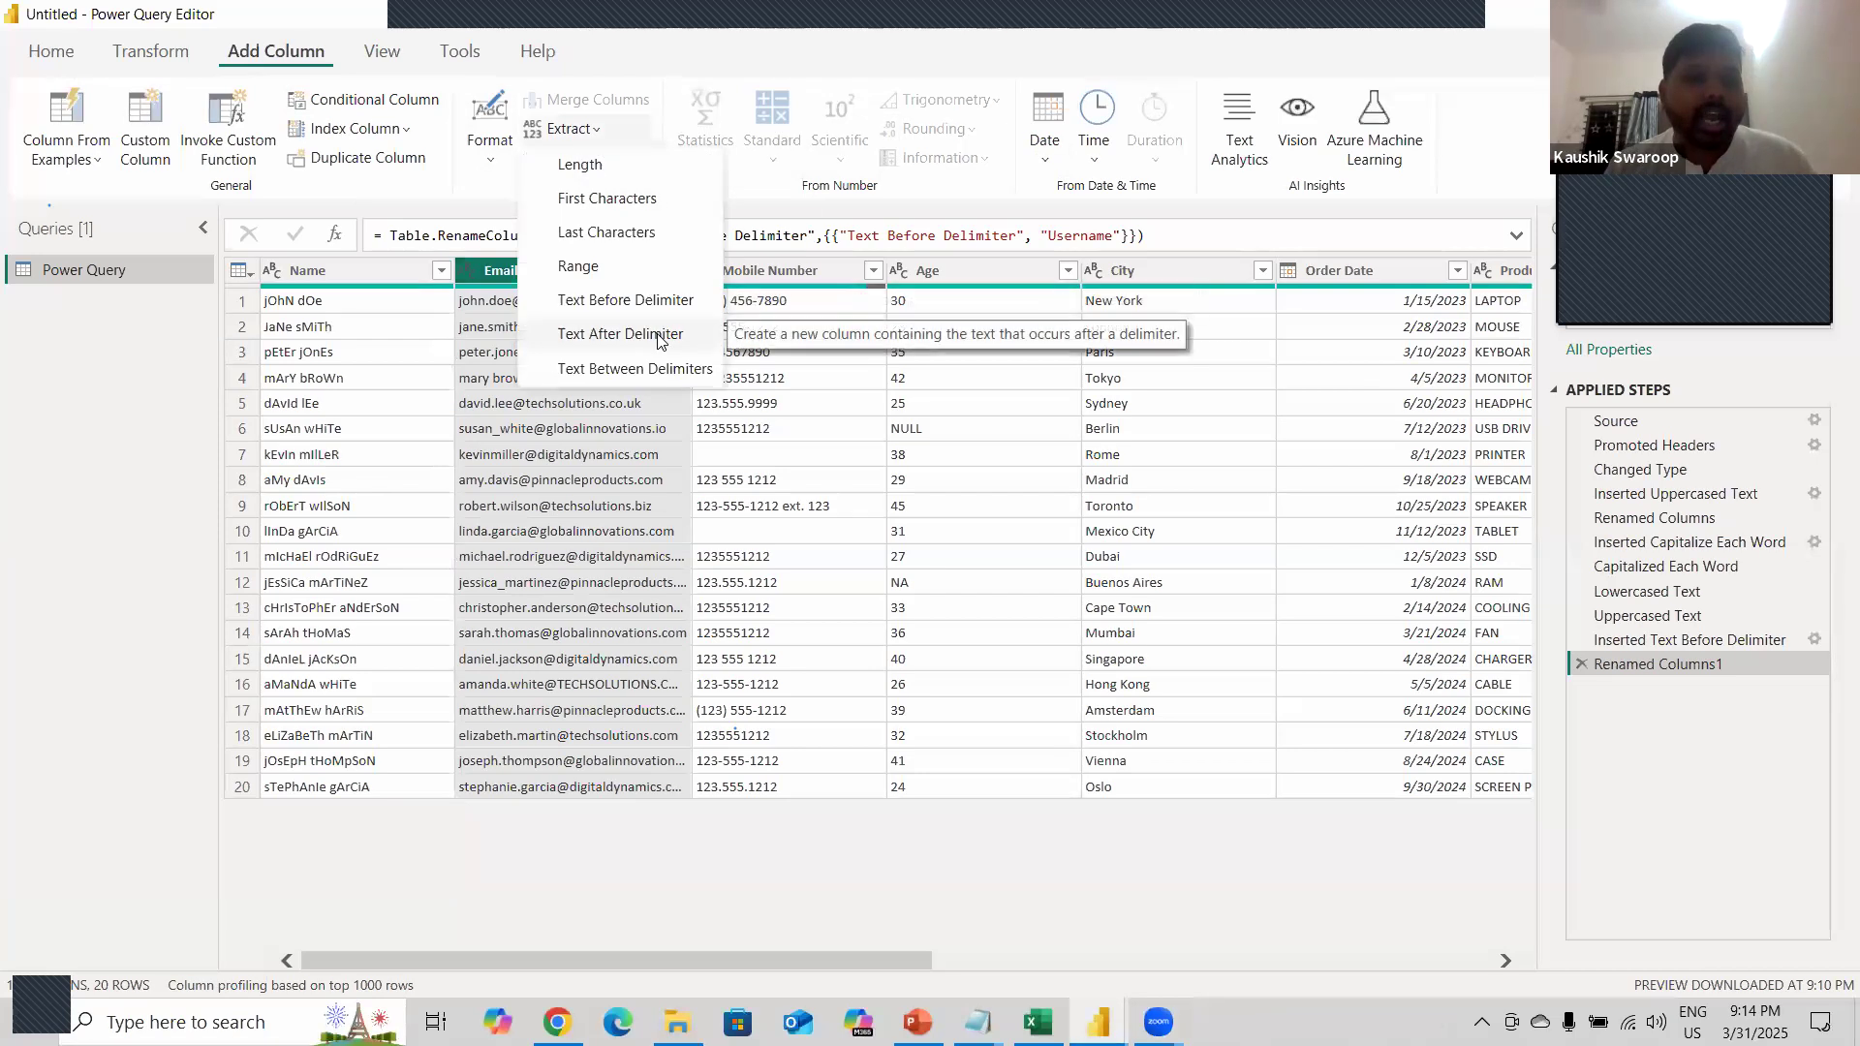
left_click(656, 333)
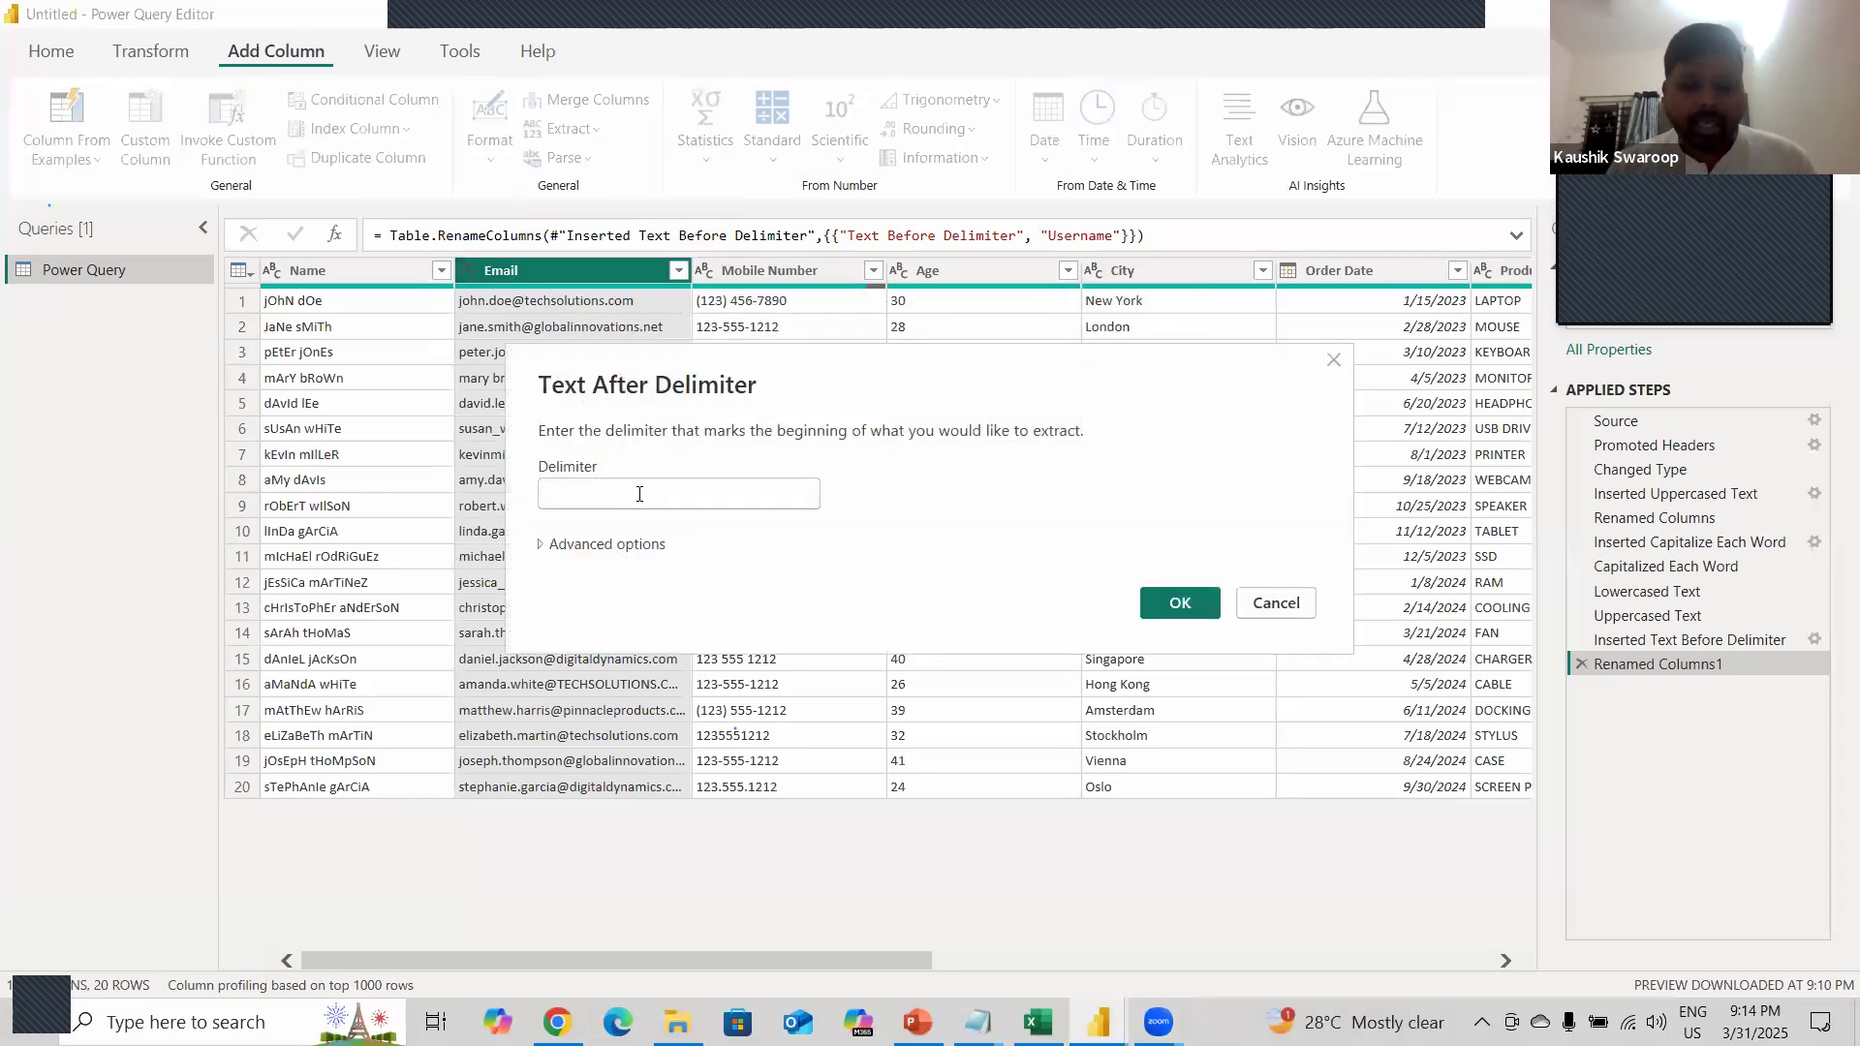
type(".")
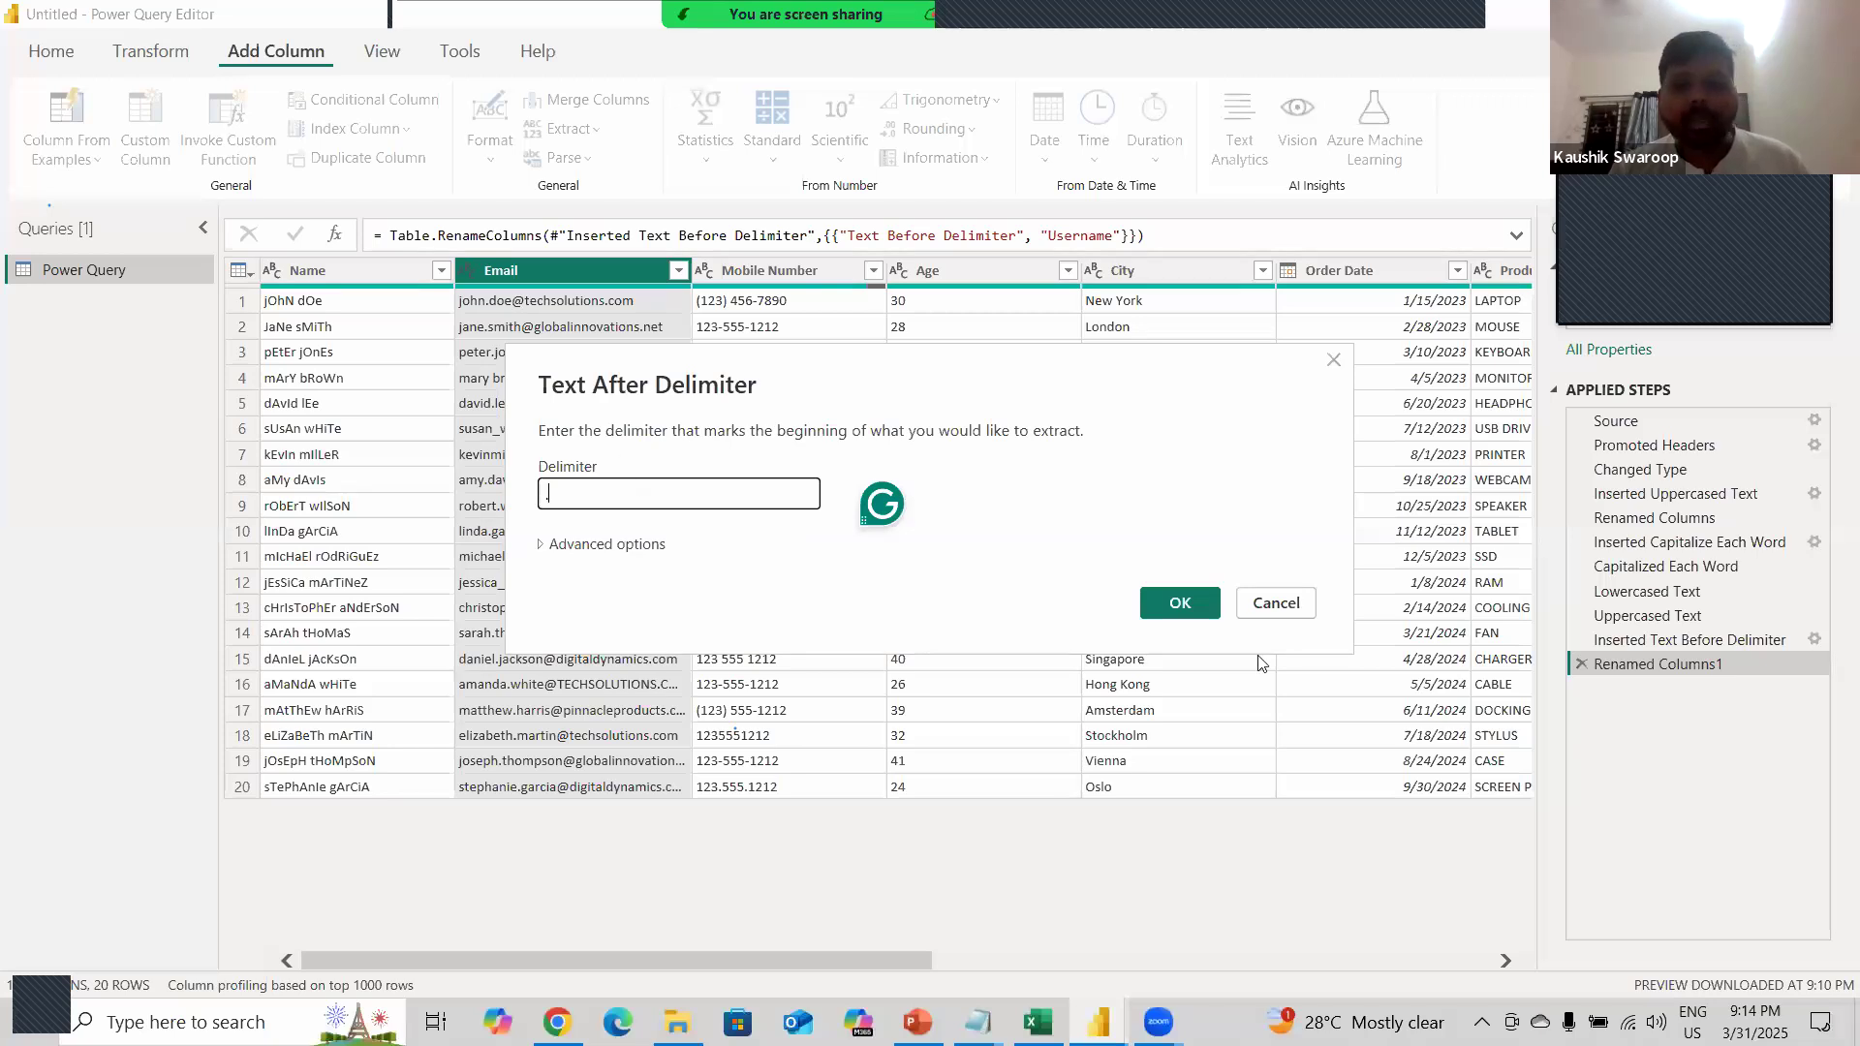
left_click(1185, 603)
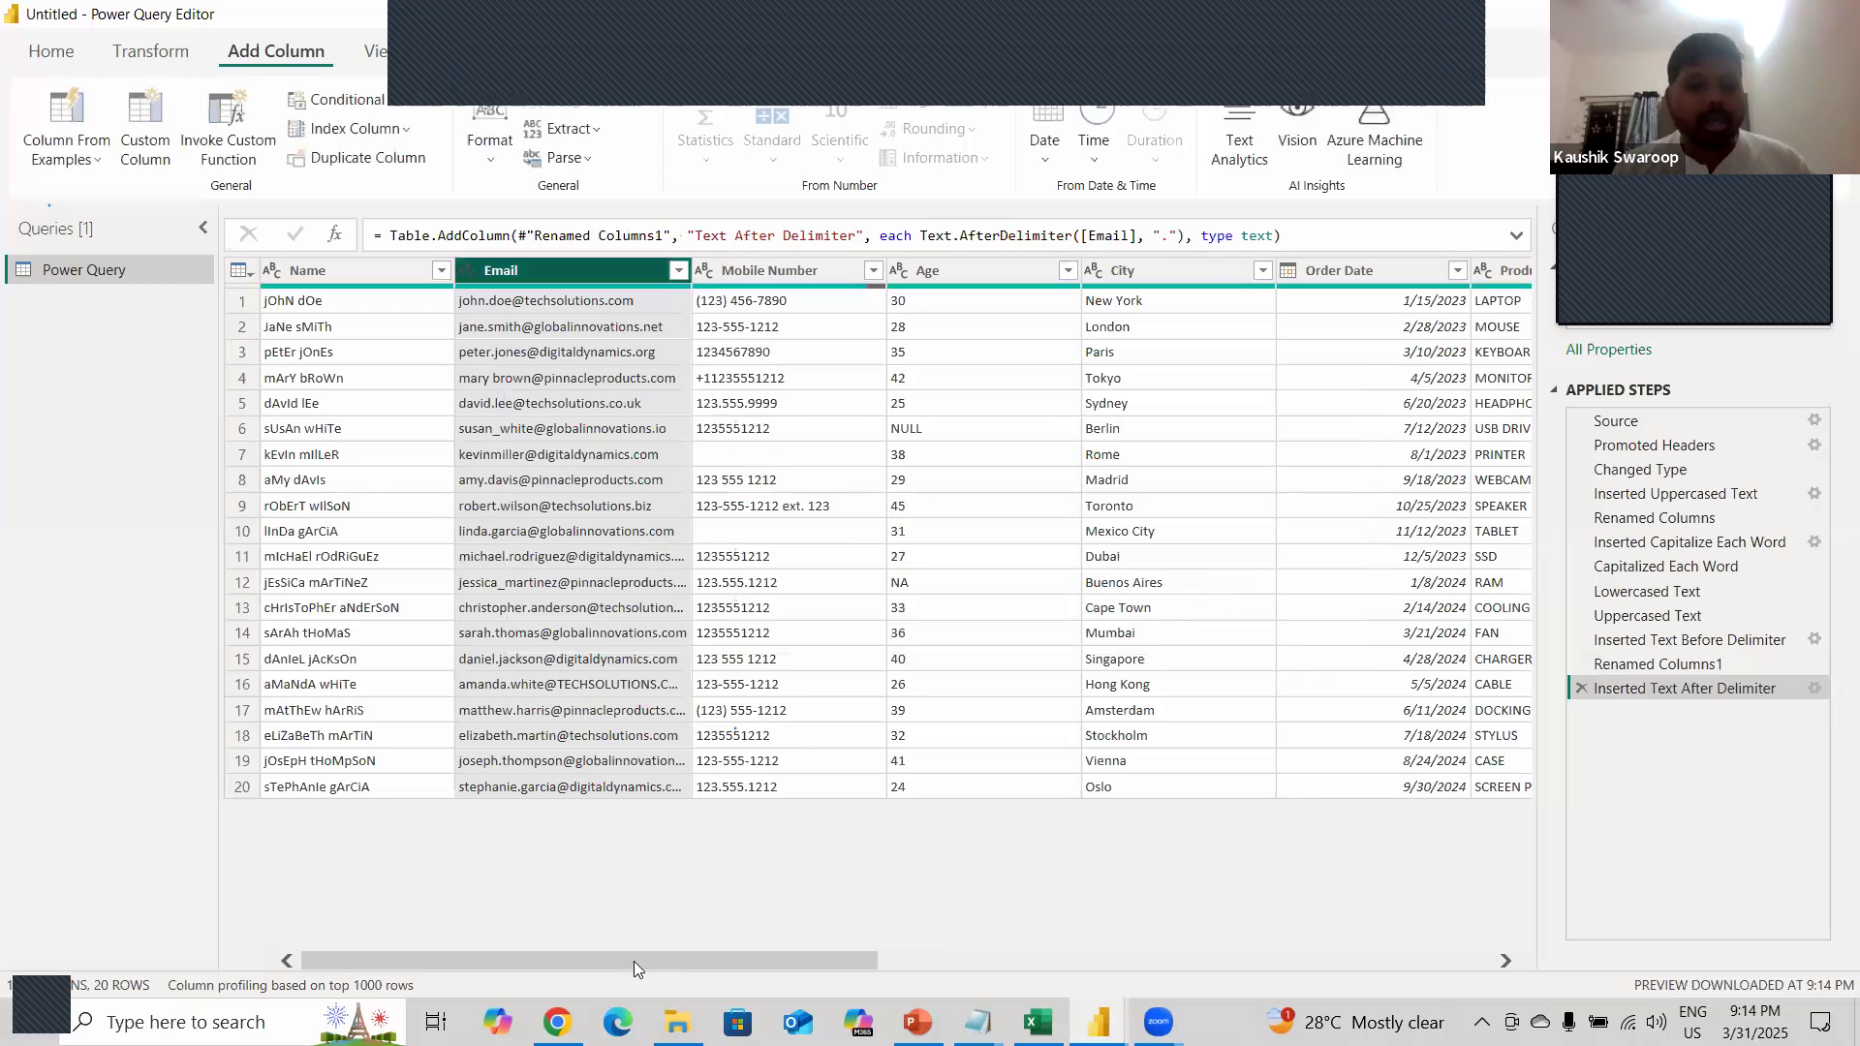
- Review the text-after-delimiter column, checking individual values and comparing them with the addresses in the Email column
scroll(806, 959, "right", 1)
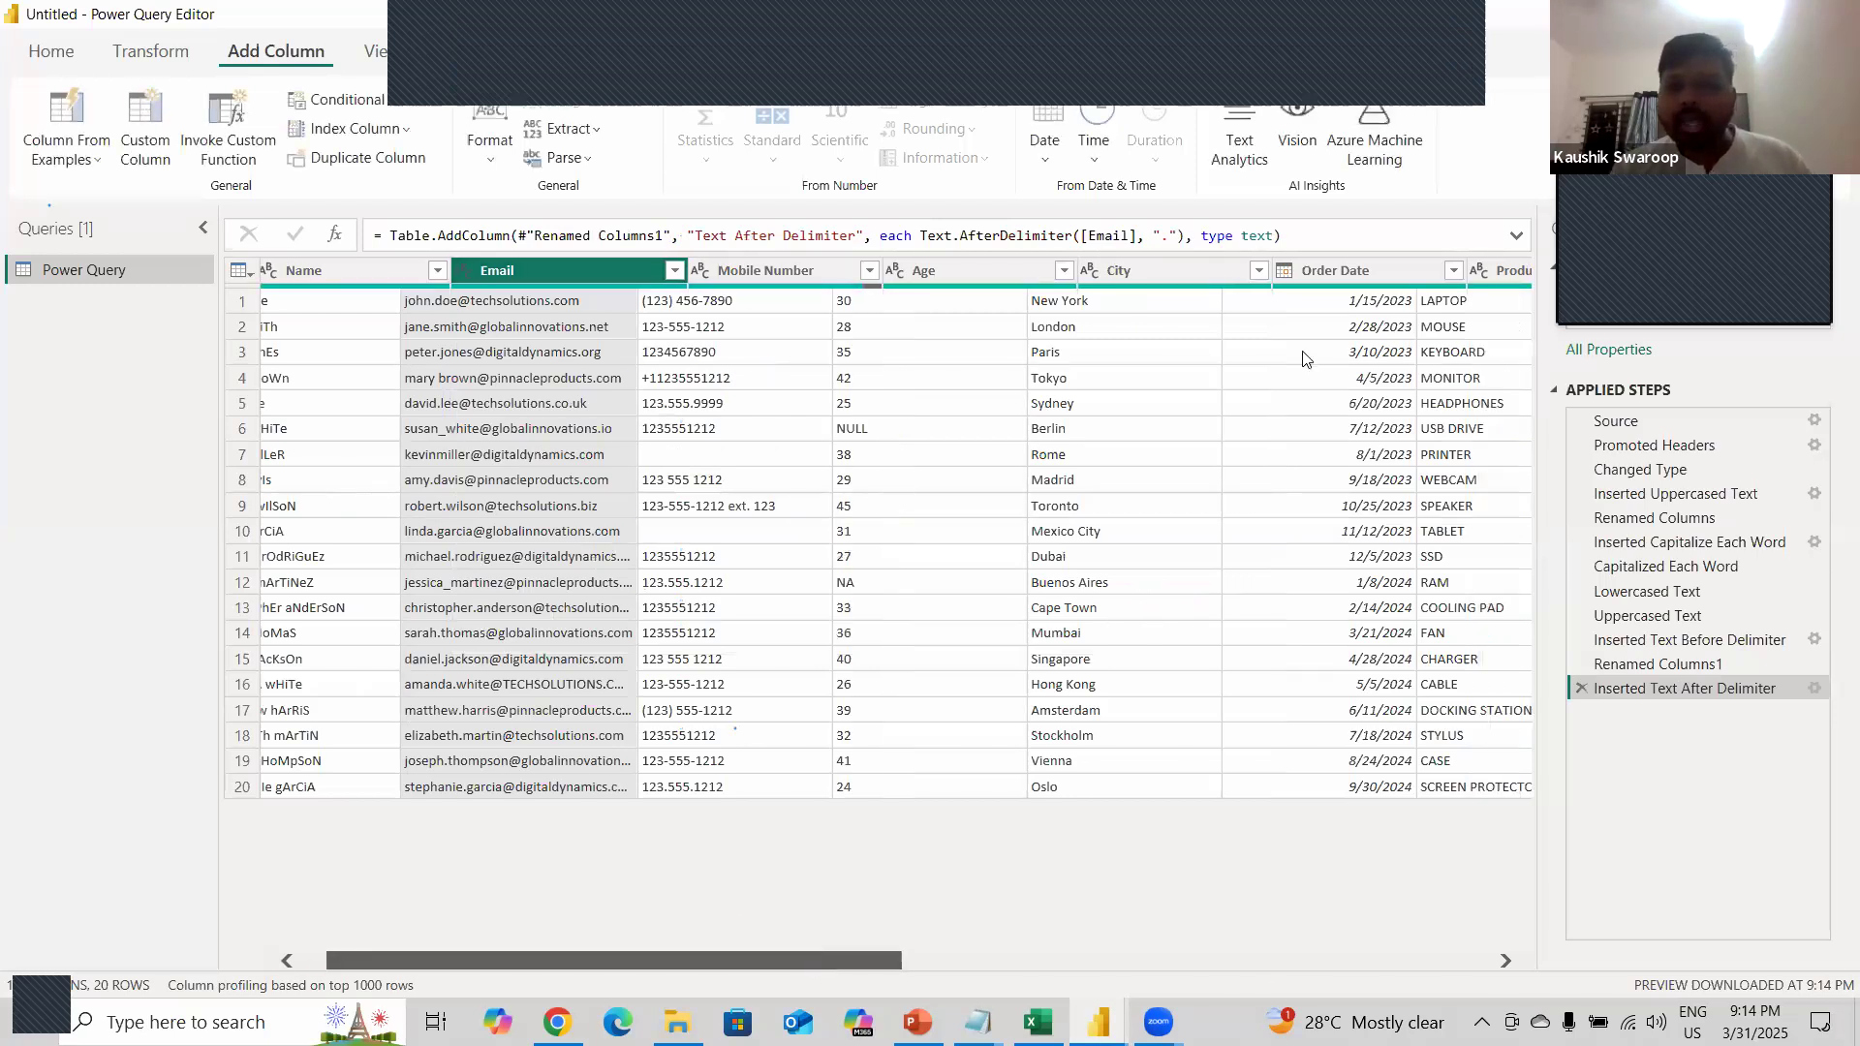
left_click(1350, 430)
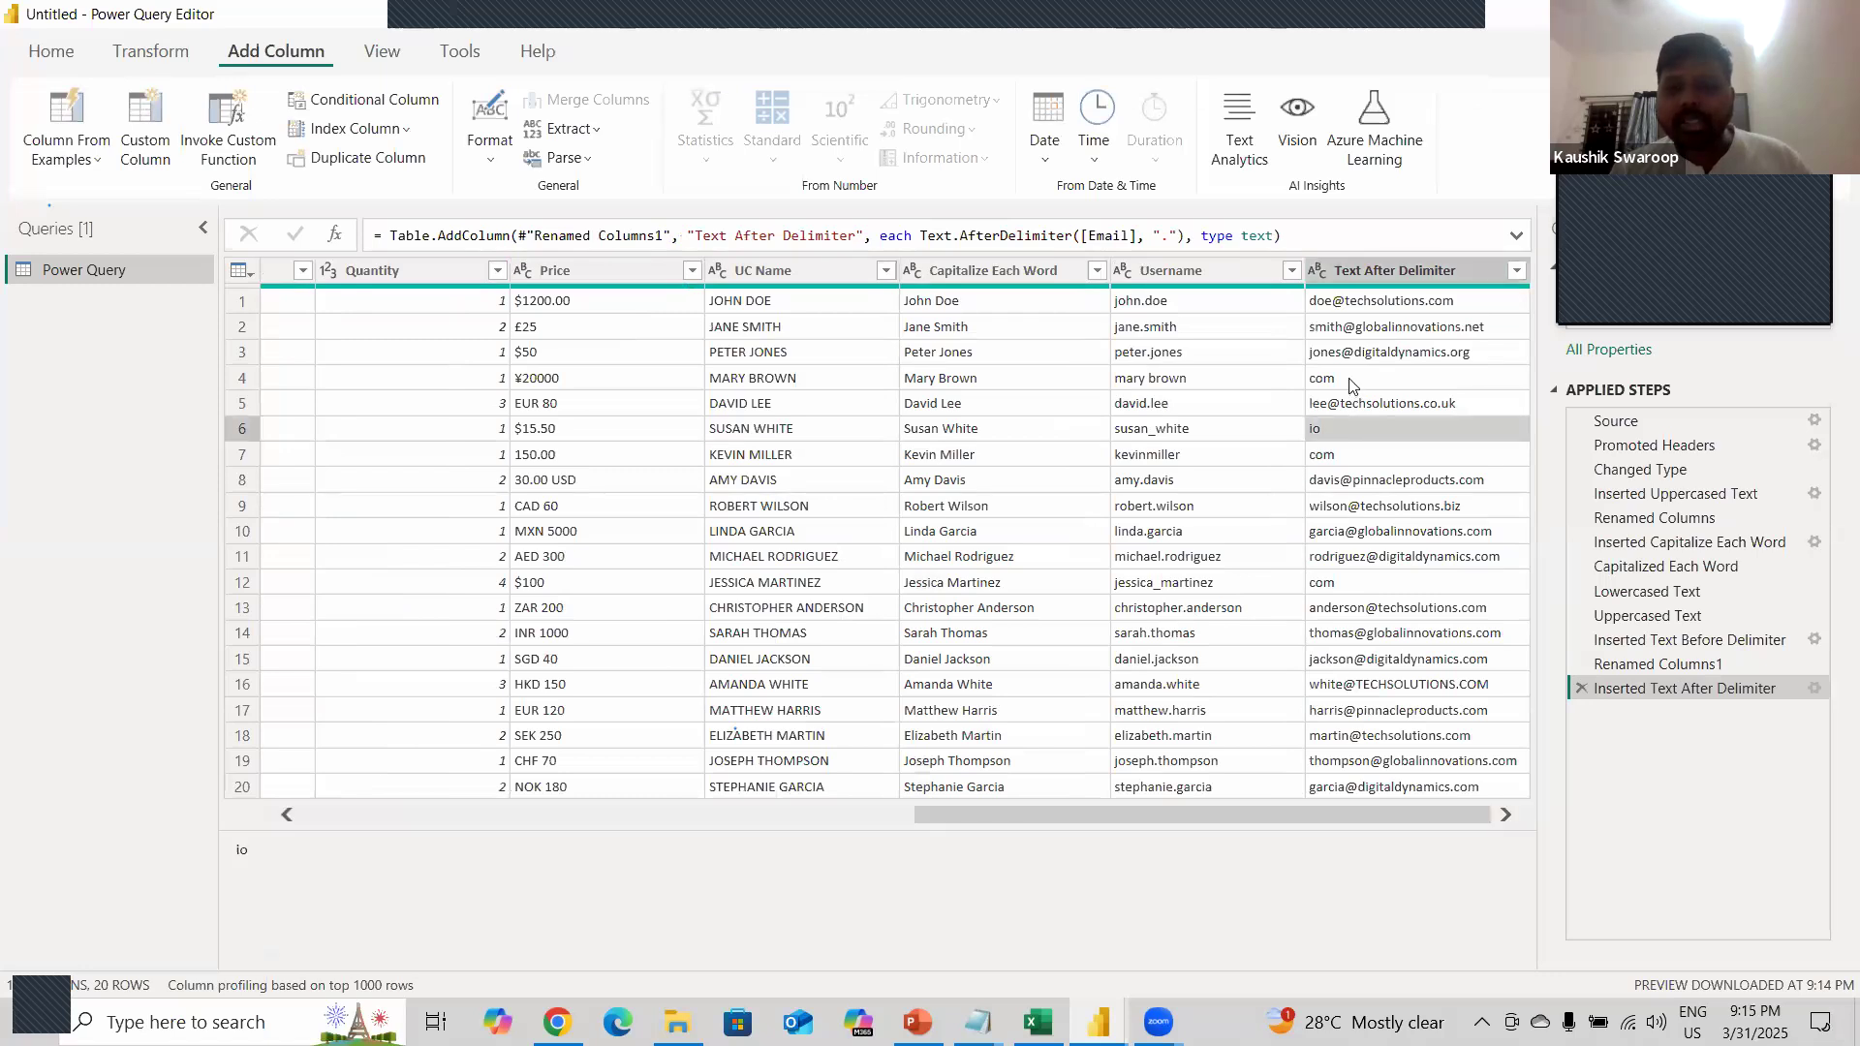
left_click(1352, 456)
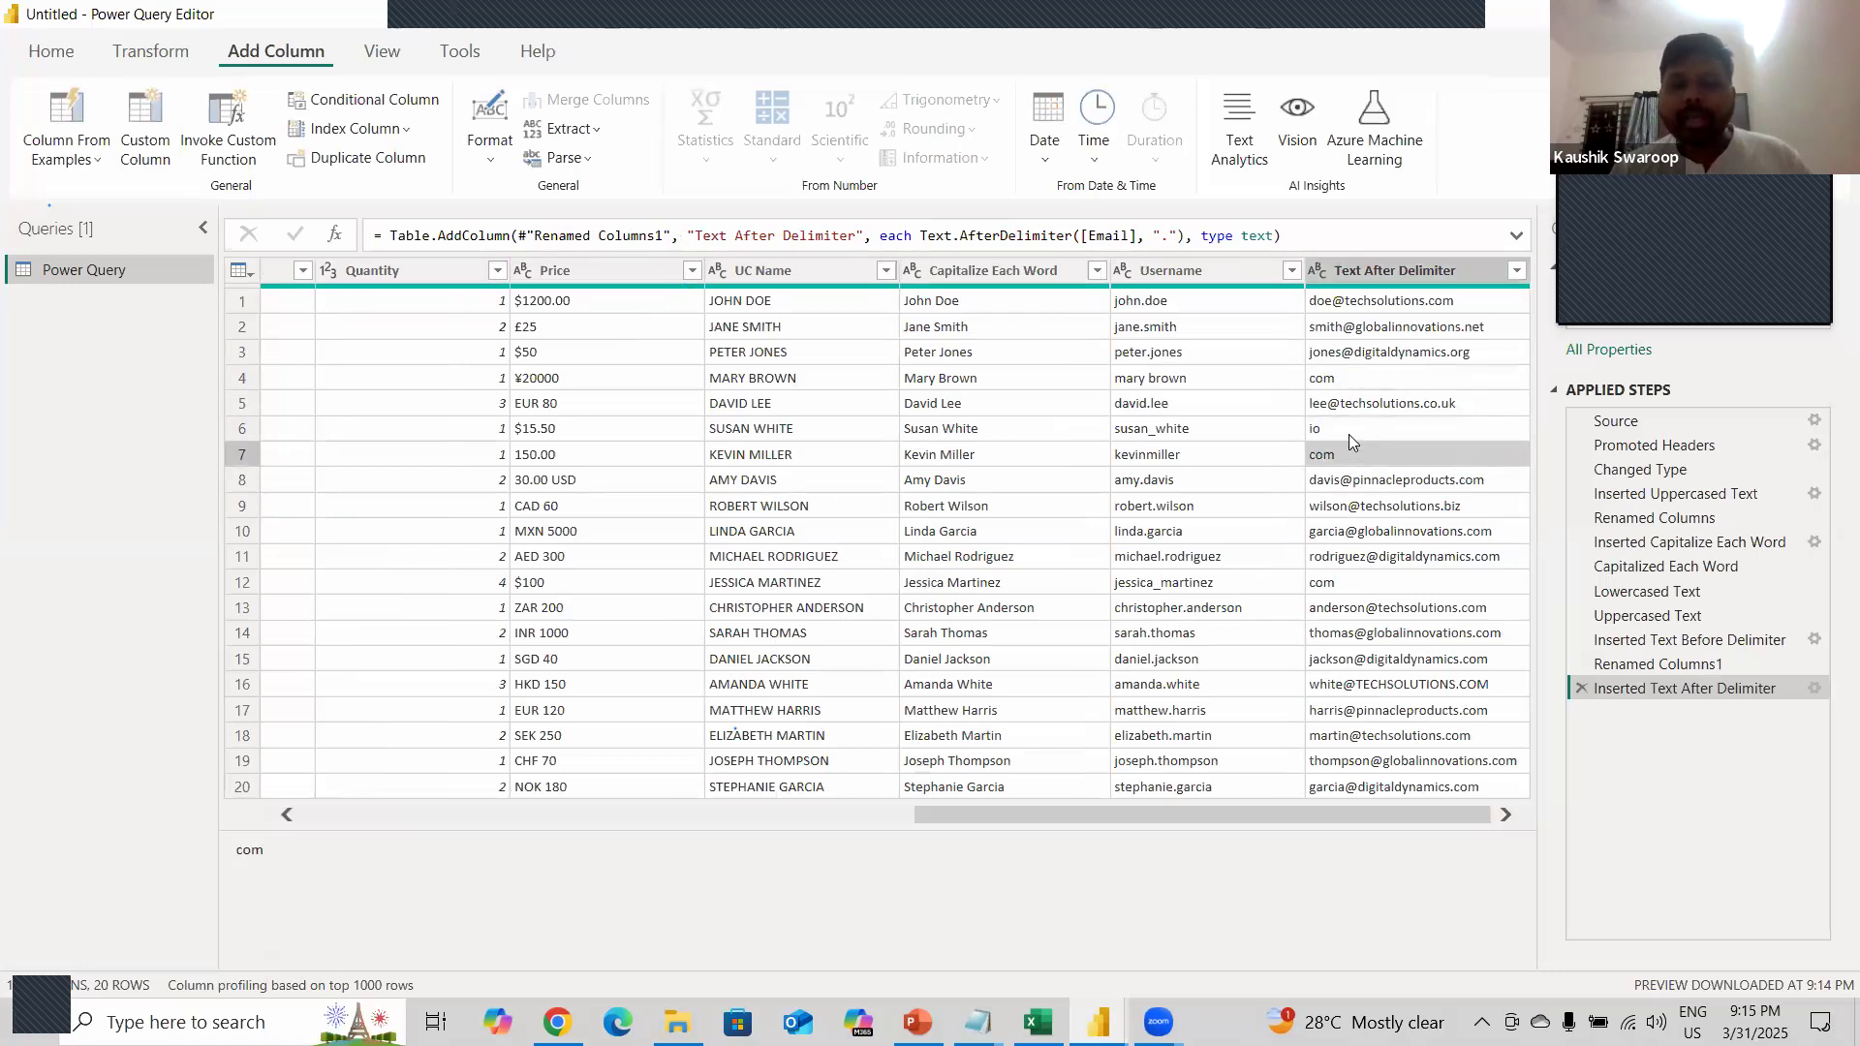
left_click(1349, 433)
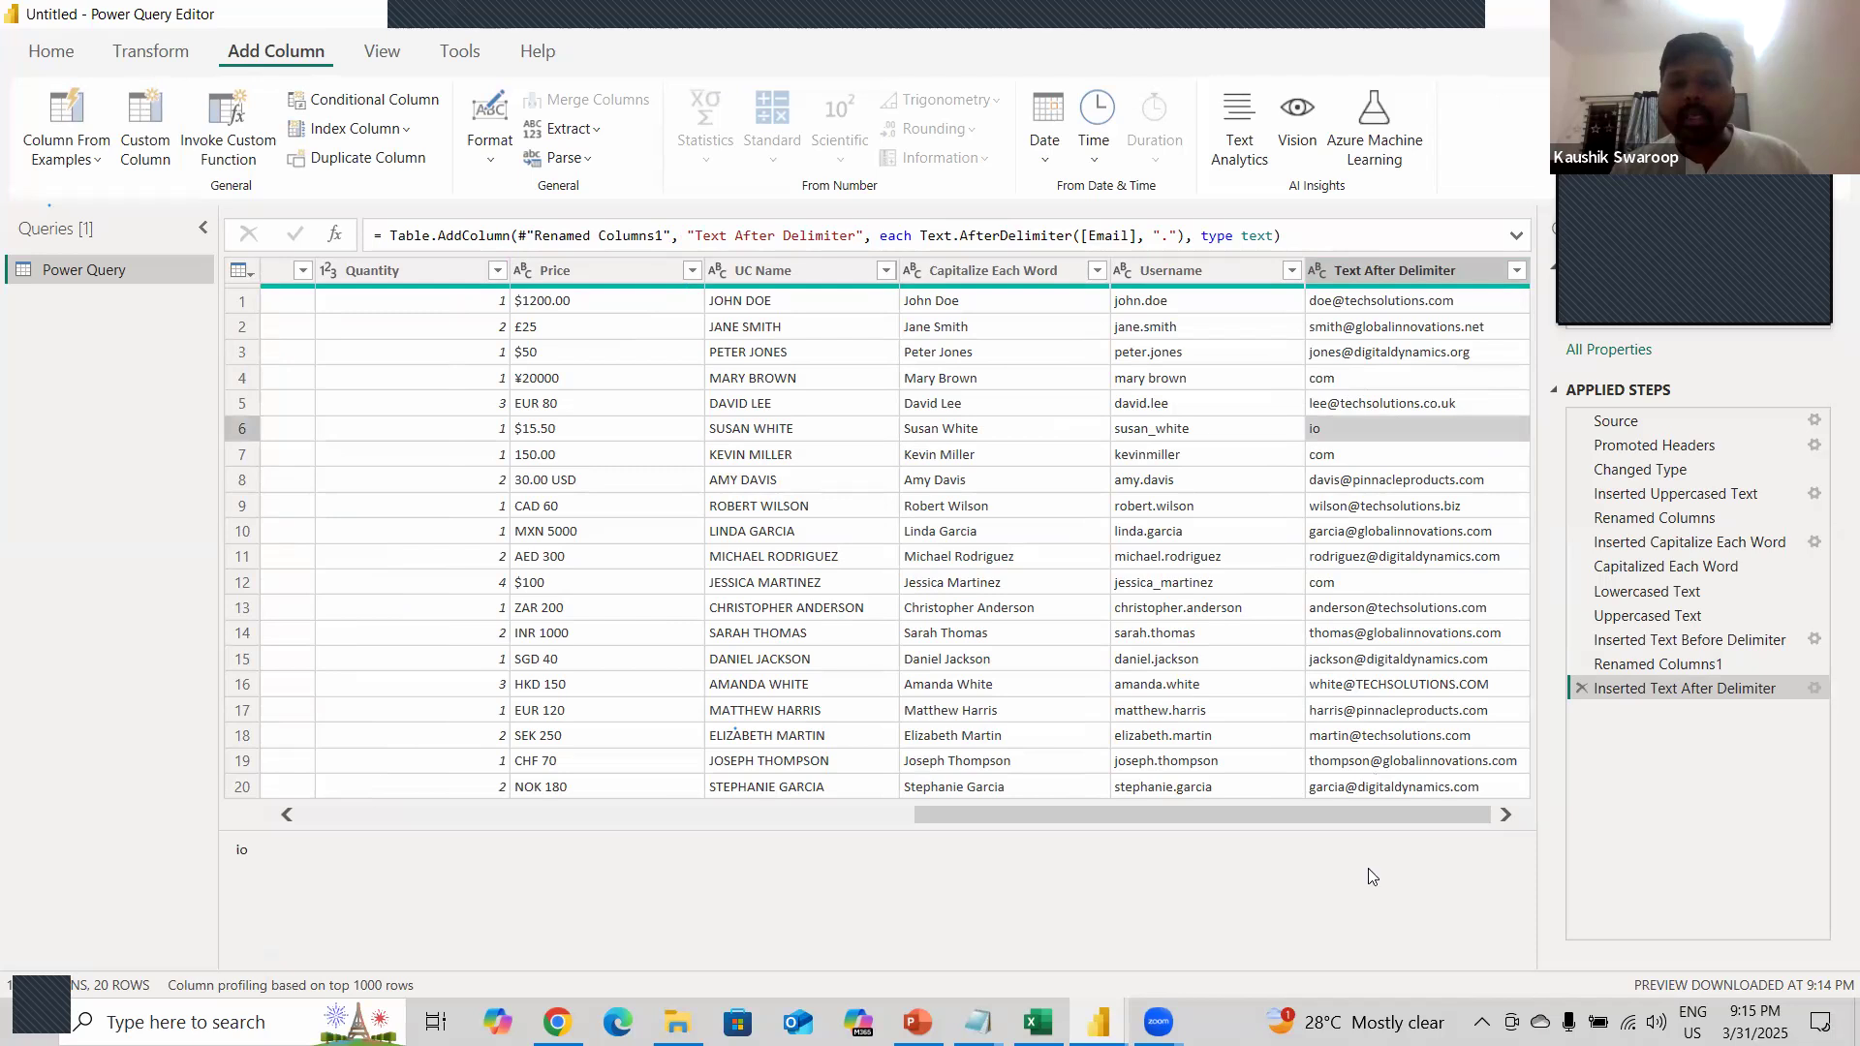
left_click_drag(1315, 814, 540, 847)
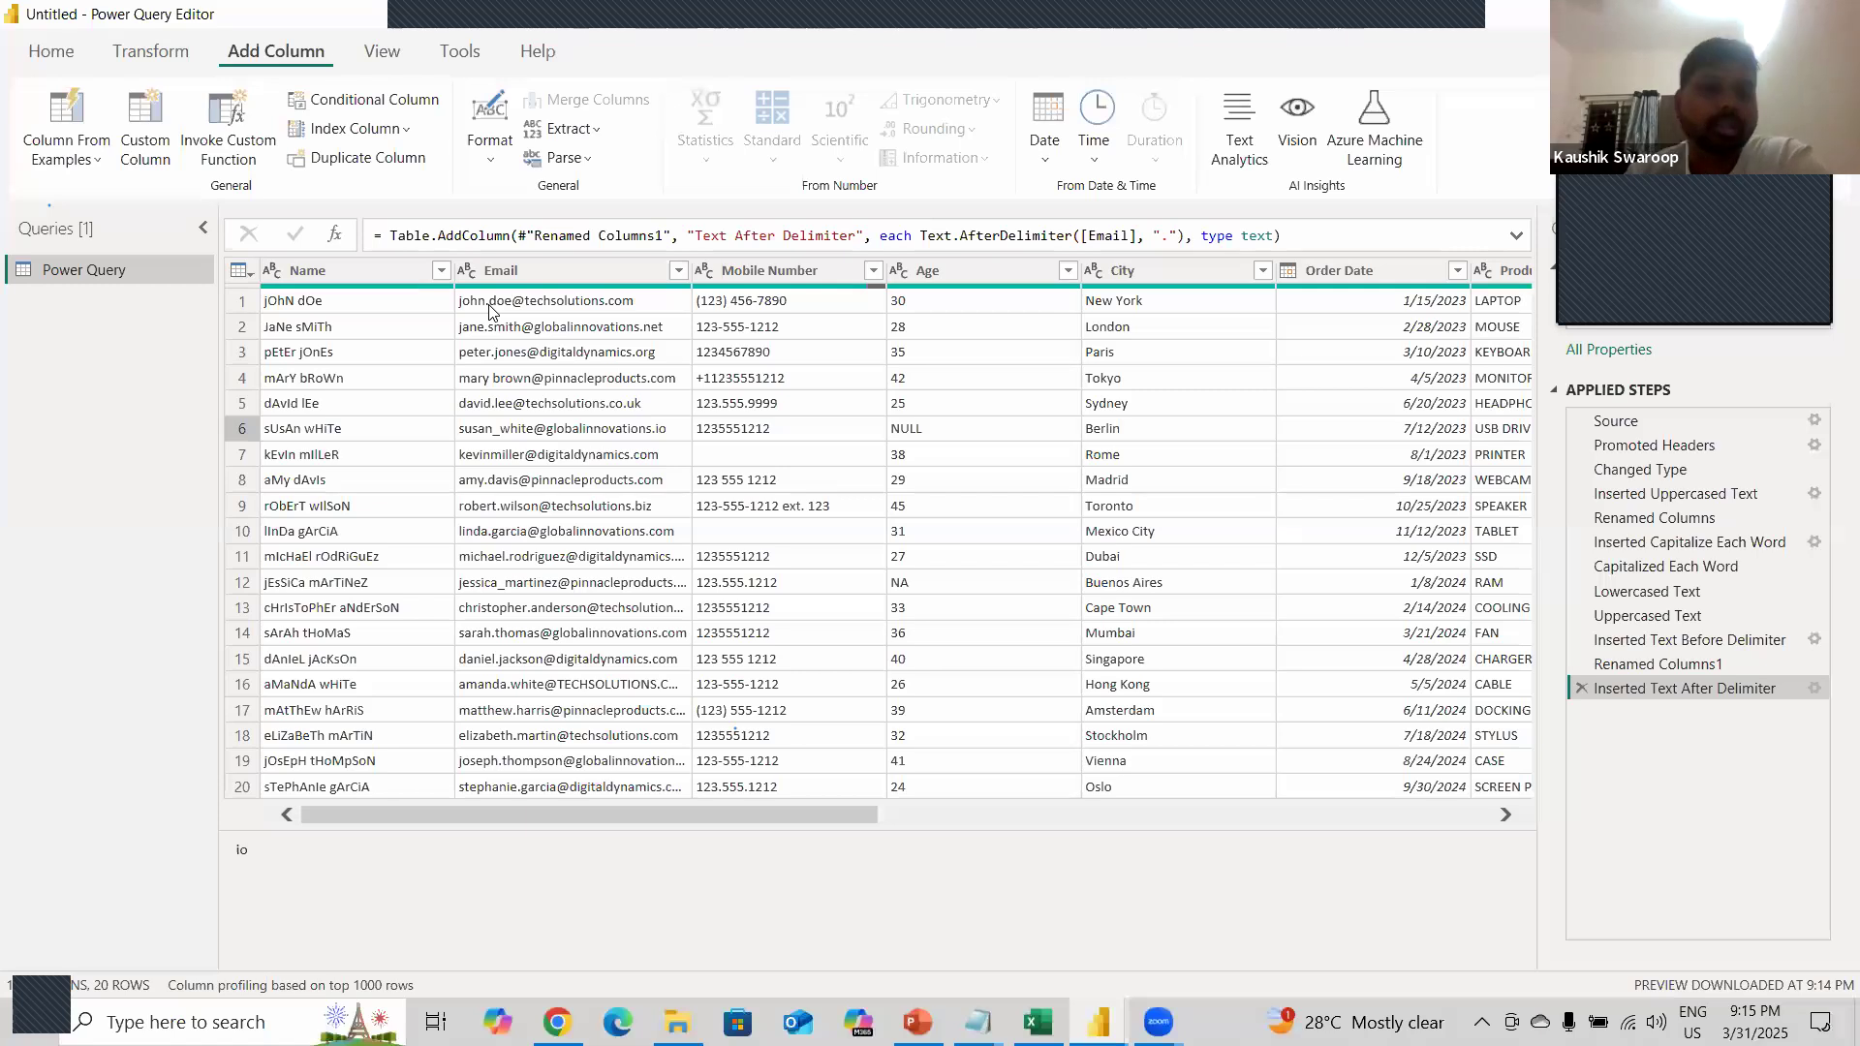
left_click_drag(717, 814, 852, 814)
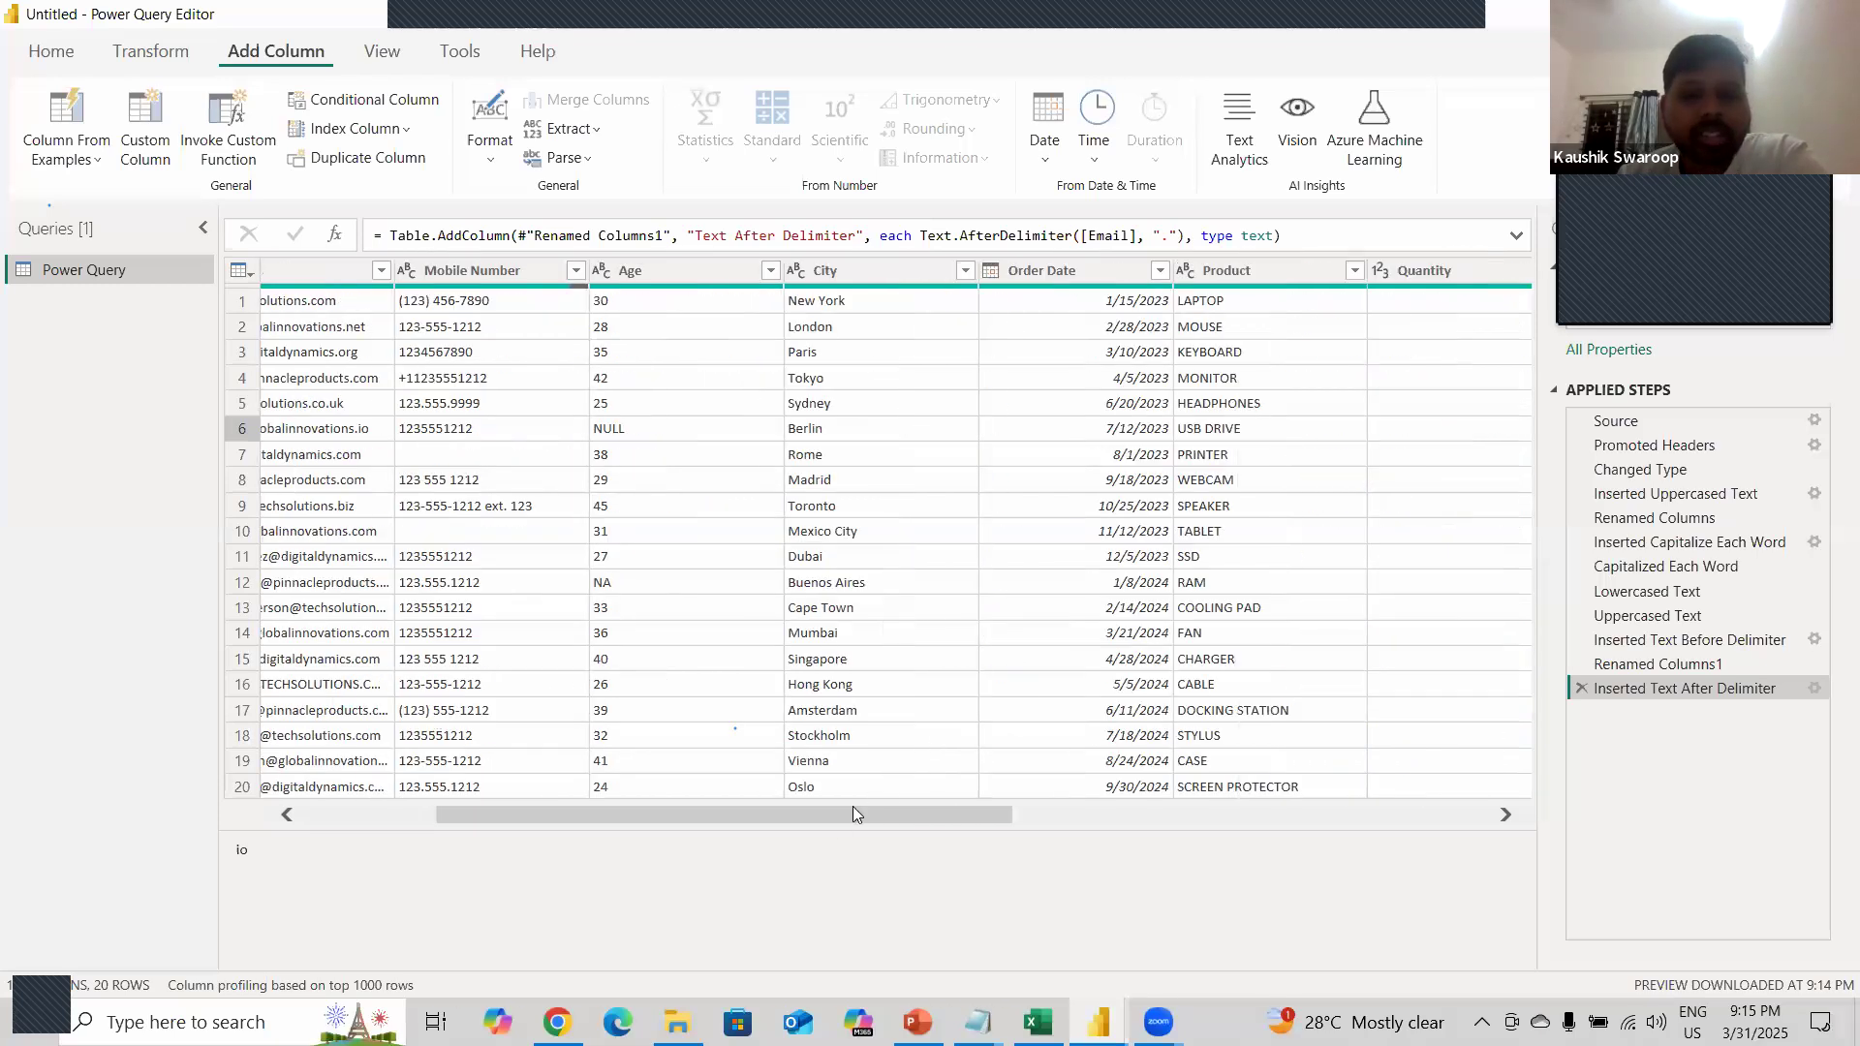
left_click_drag(978, 809, 1503, 884)
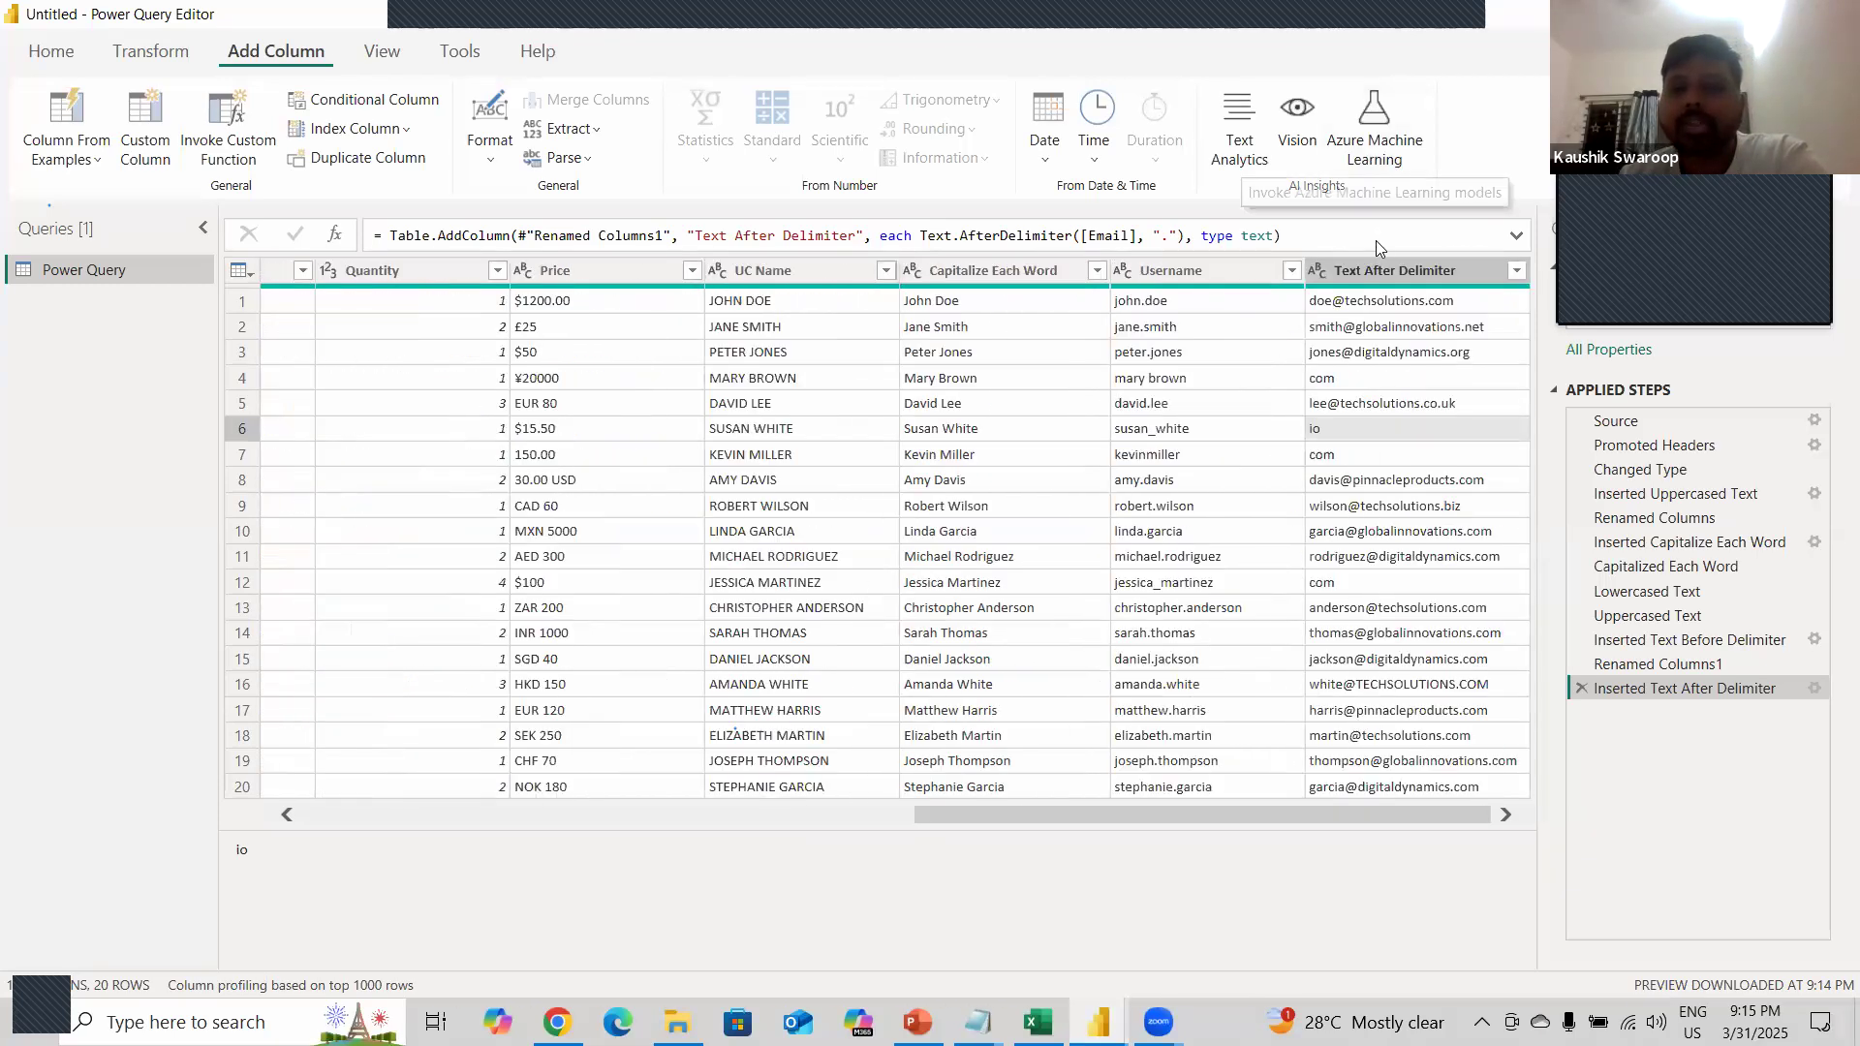
- Remove the Text After Delimiter column from the table
left_click(1374, 273)
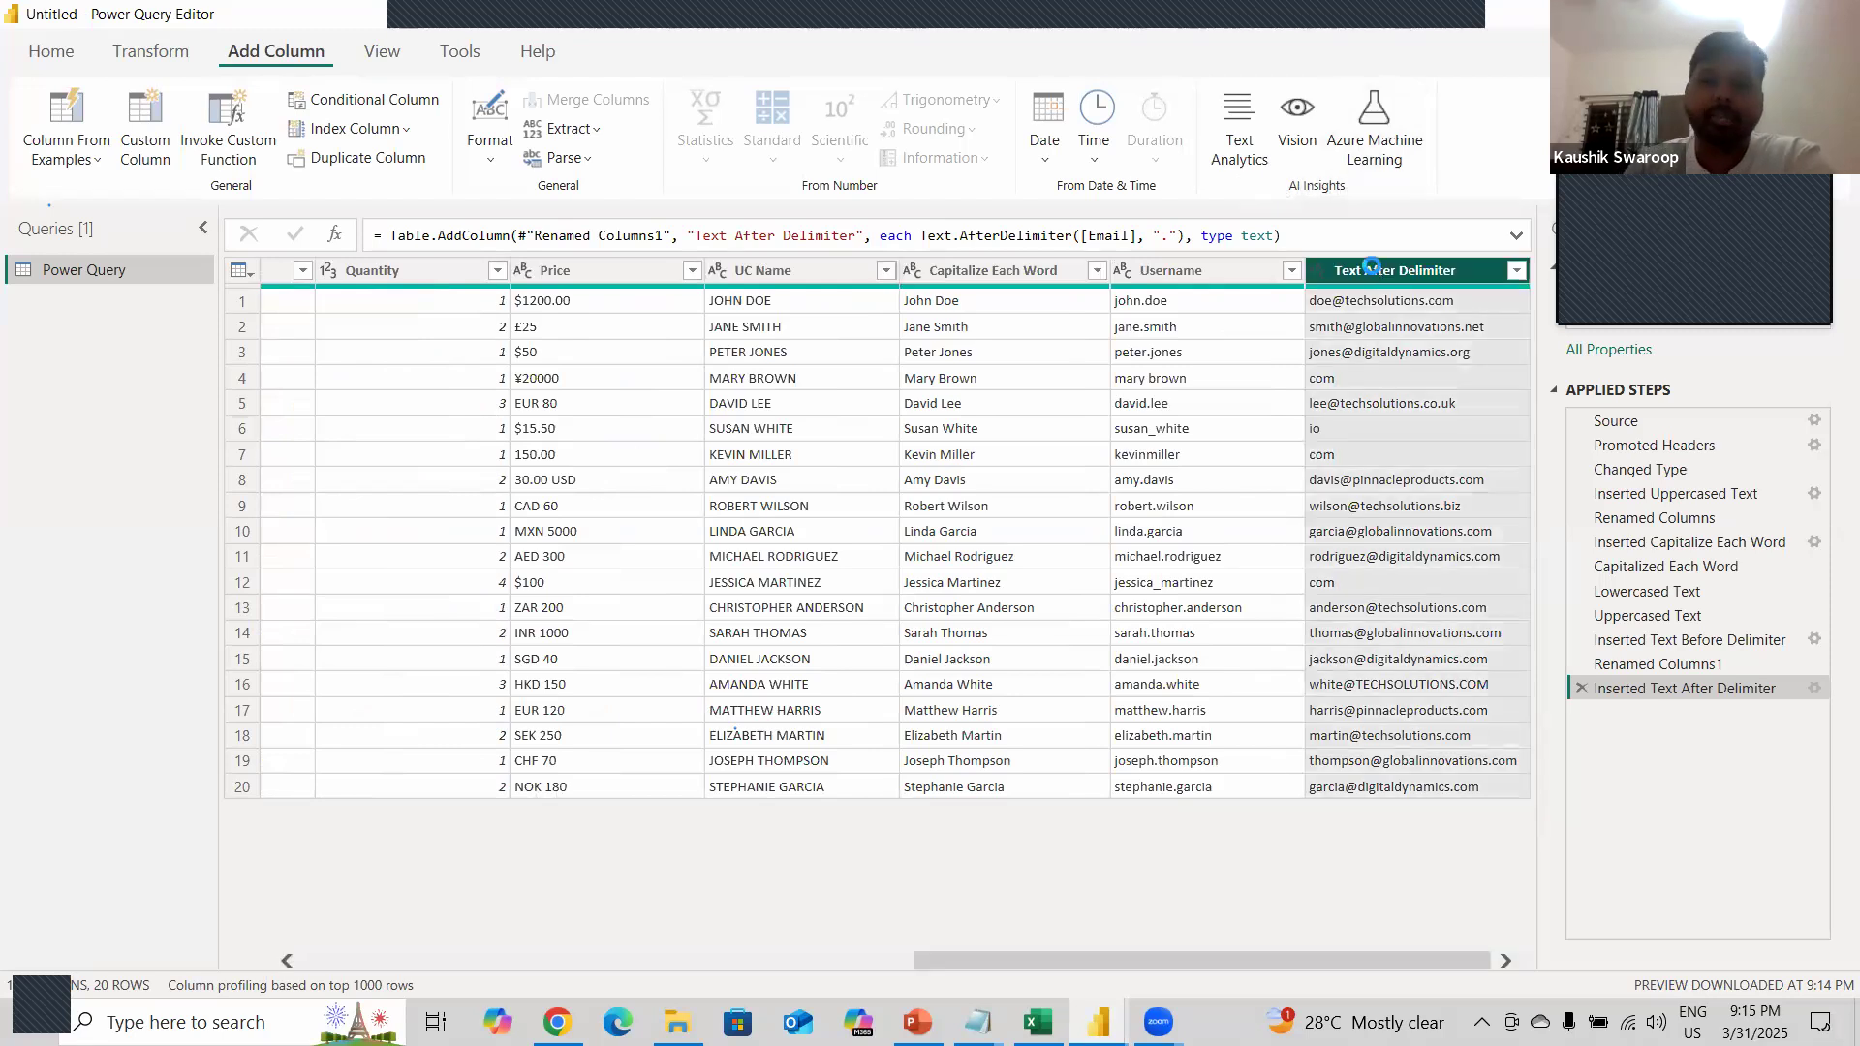
key("Delete")
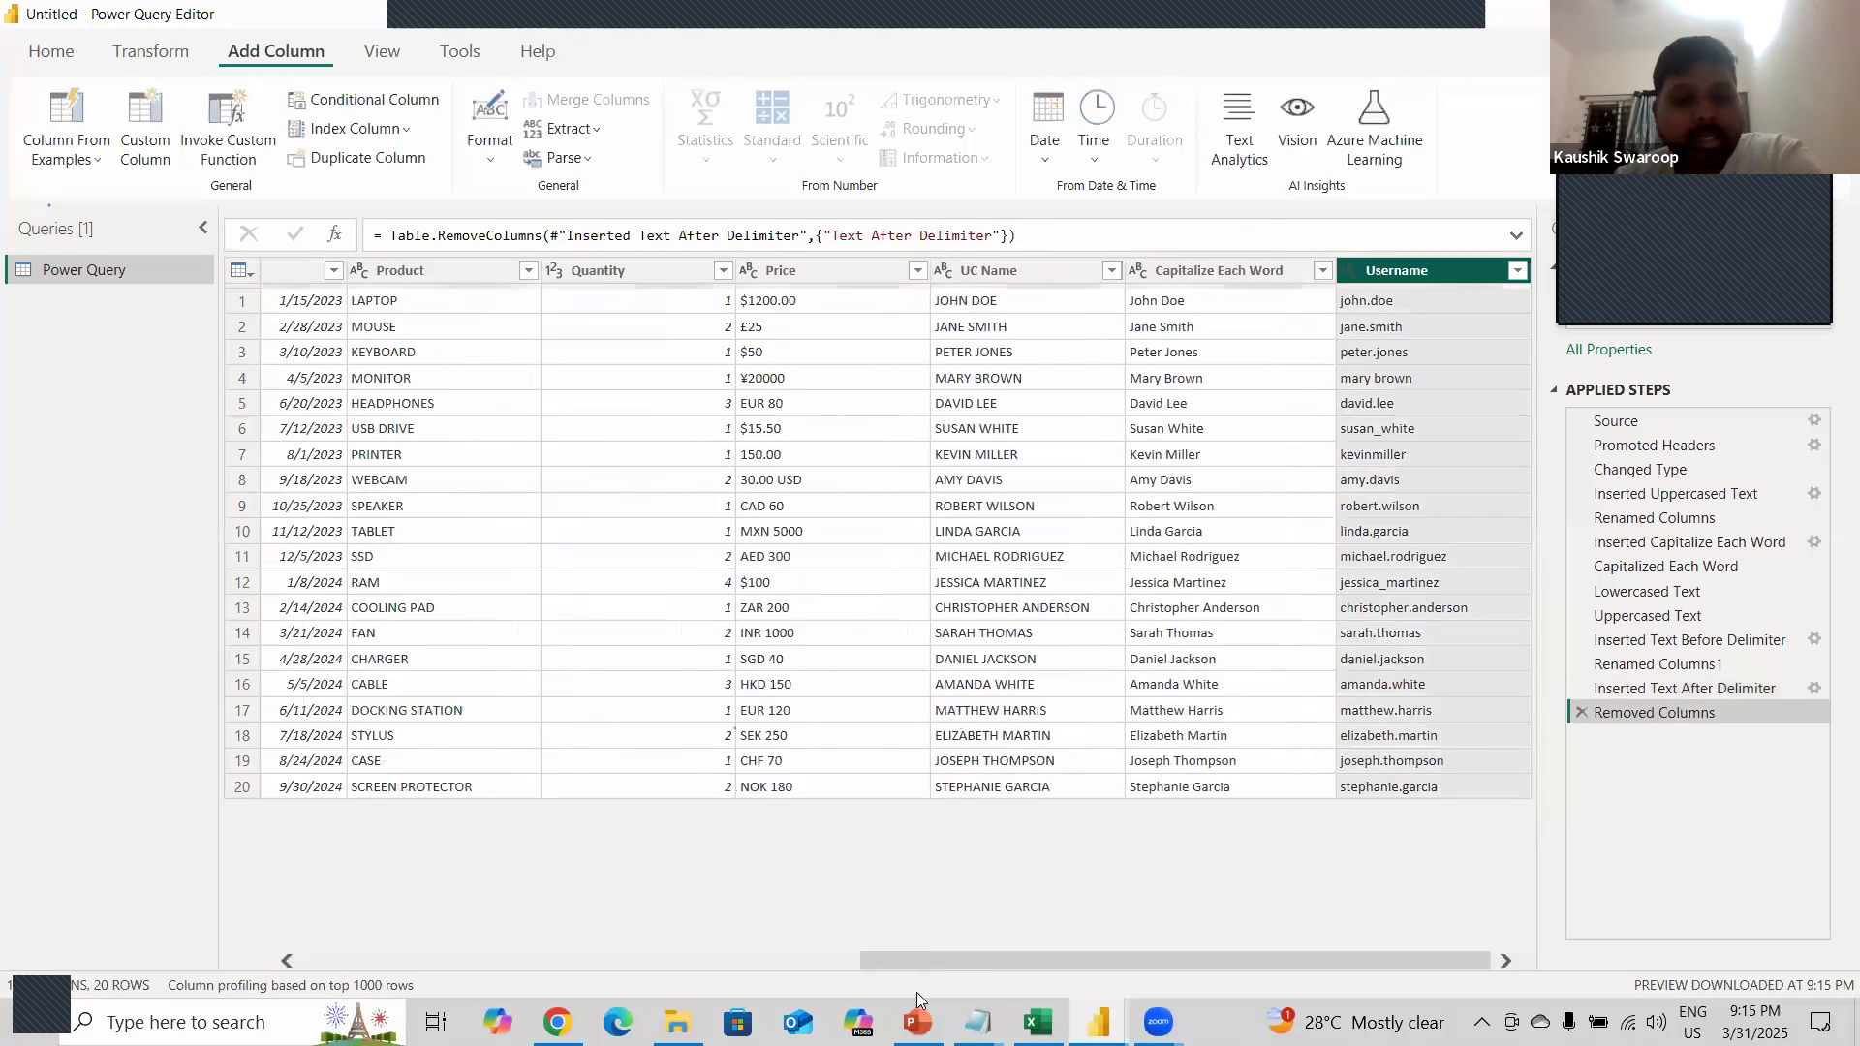
- Add a column from the Email column that extracts the text before the delimiter ".", scanning from the end of the input
left_click_drag(917, 963, 92, 890)
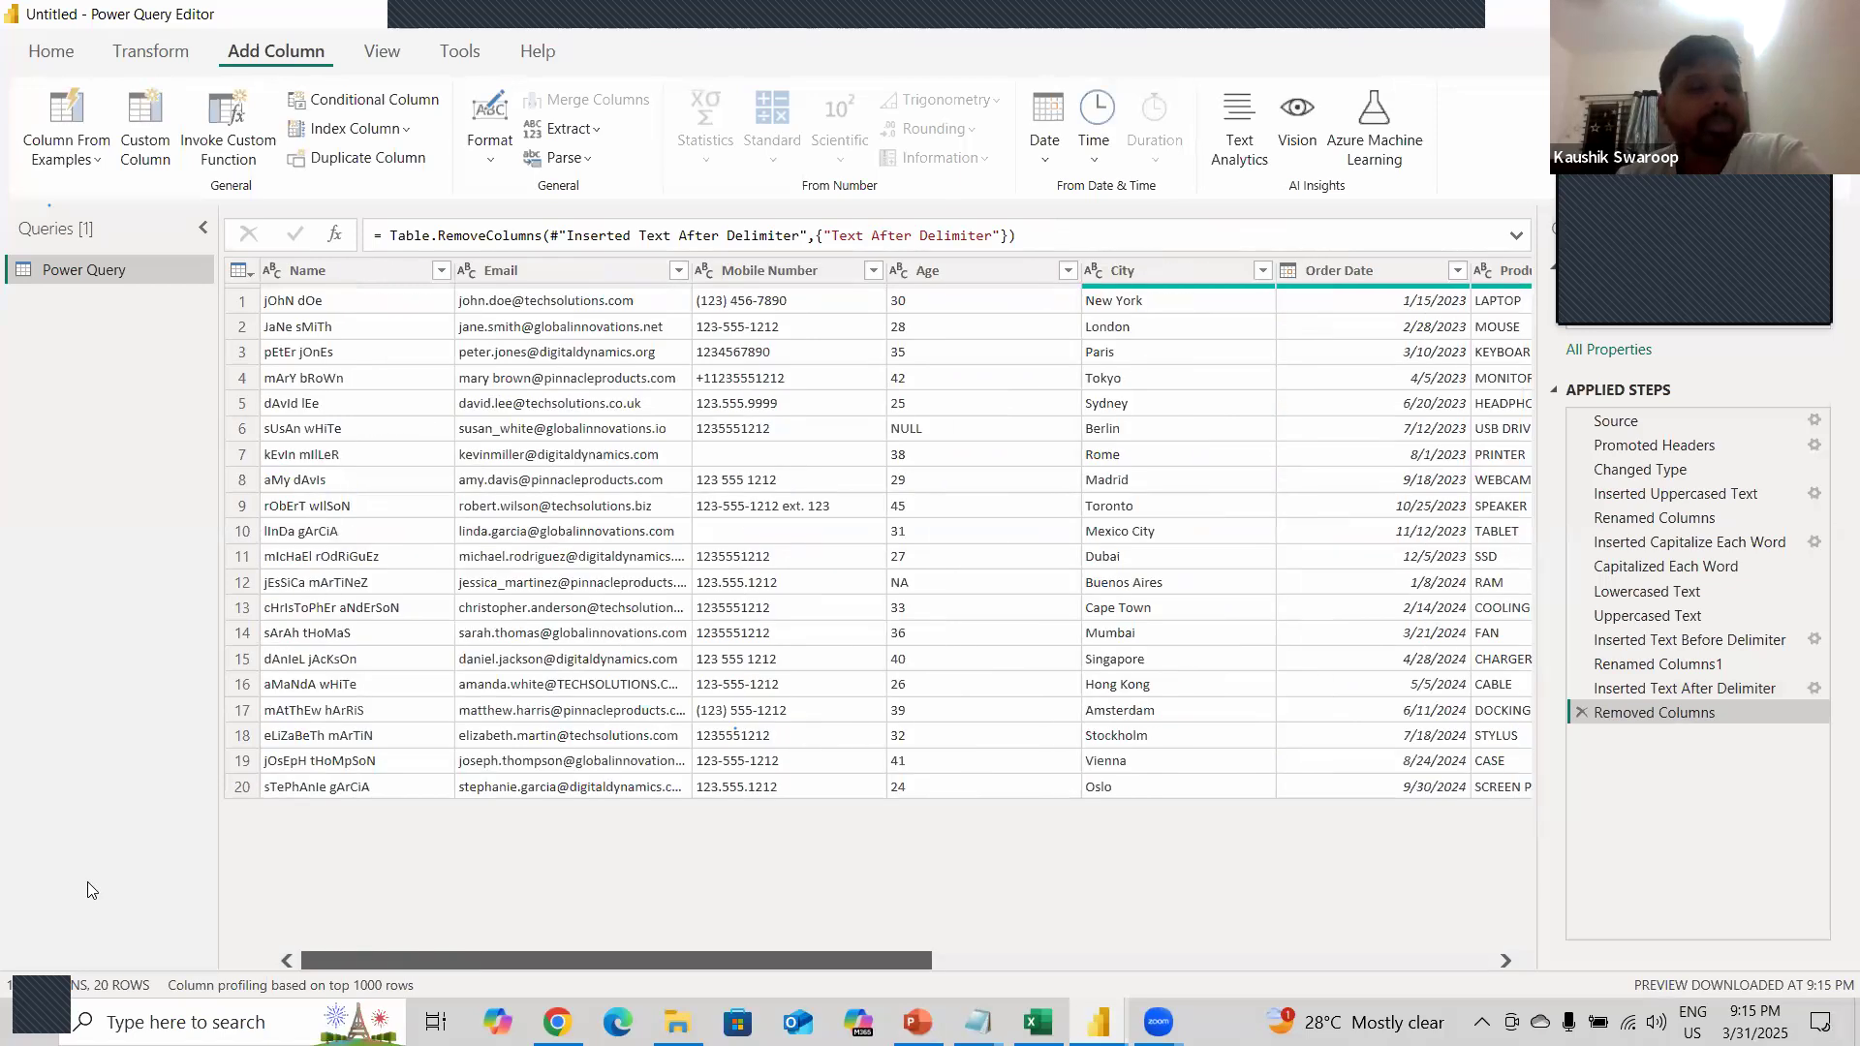
left_click(532, 271)
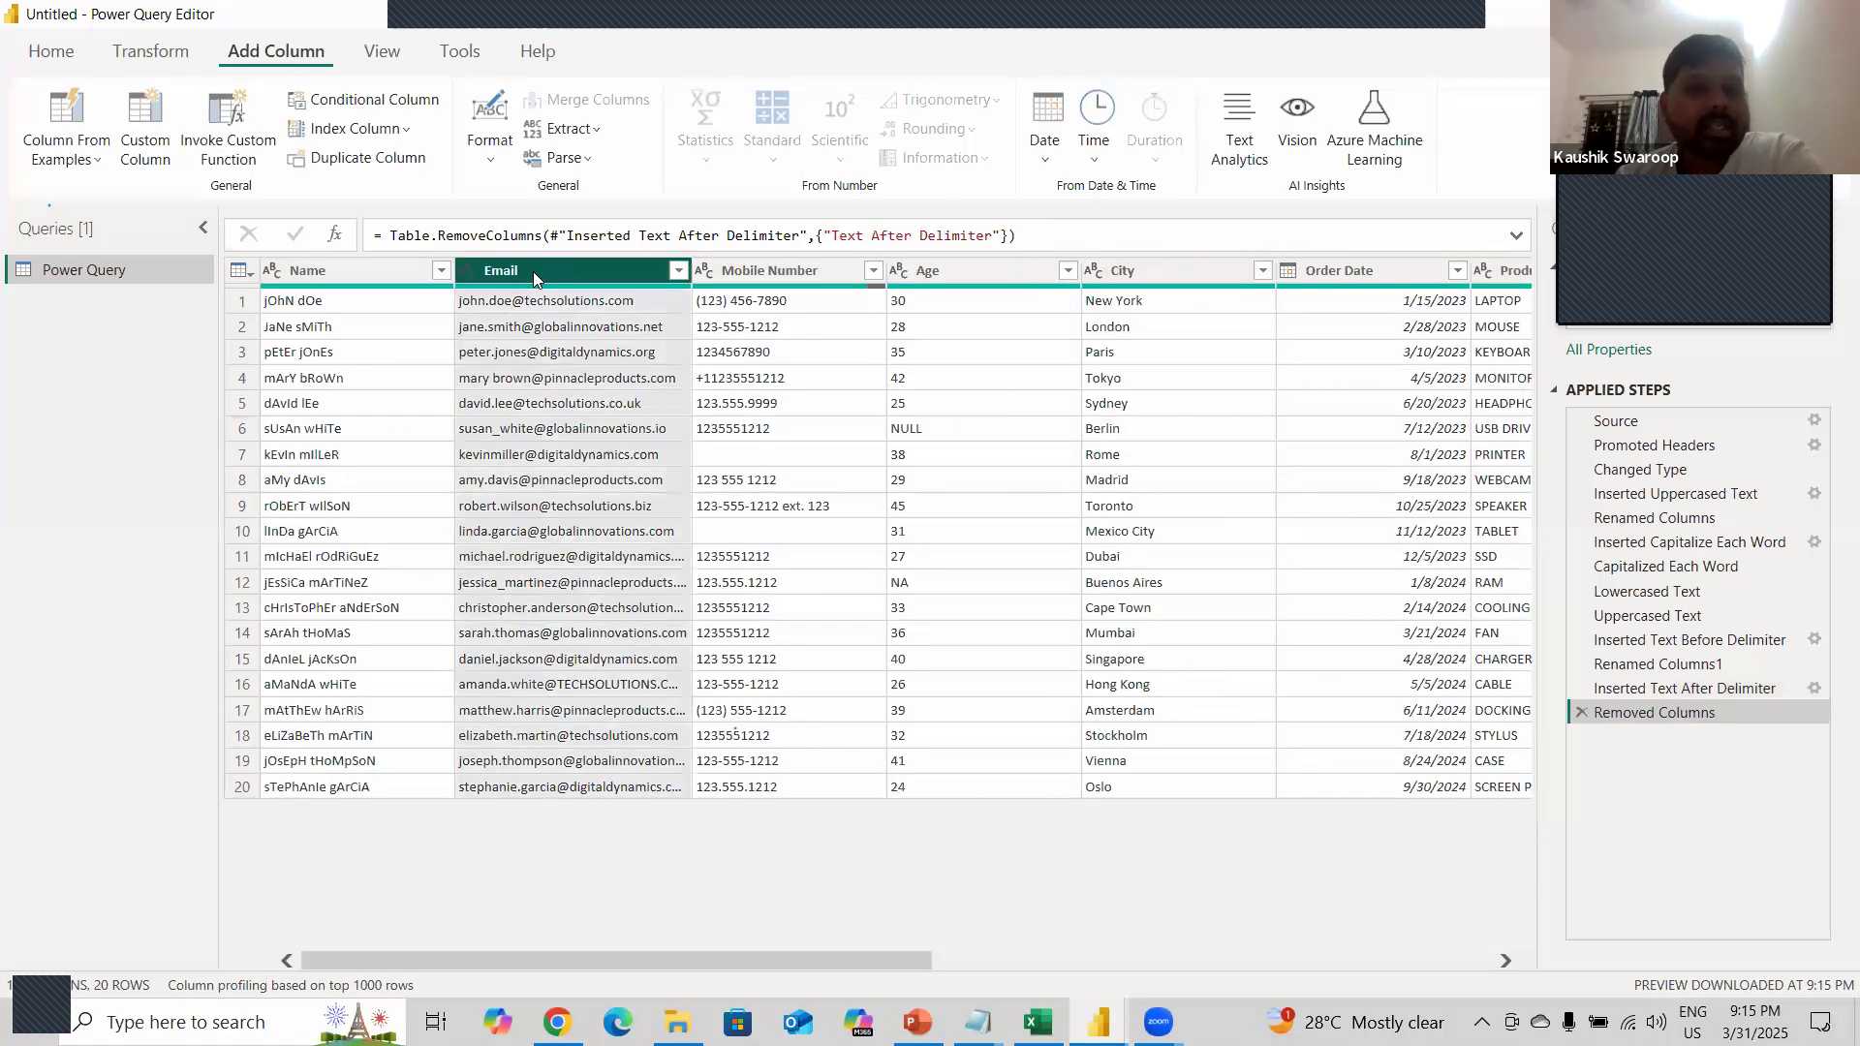
left_click(569, 129)
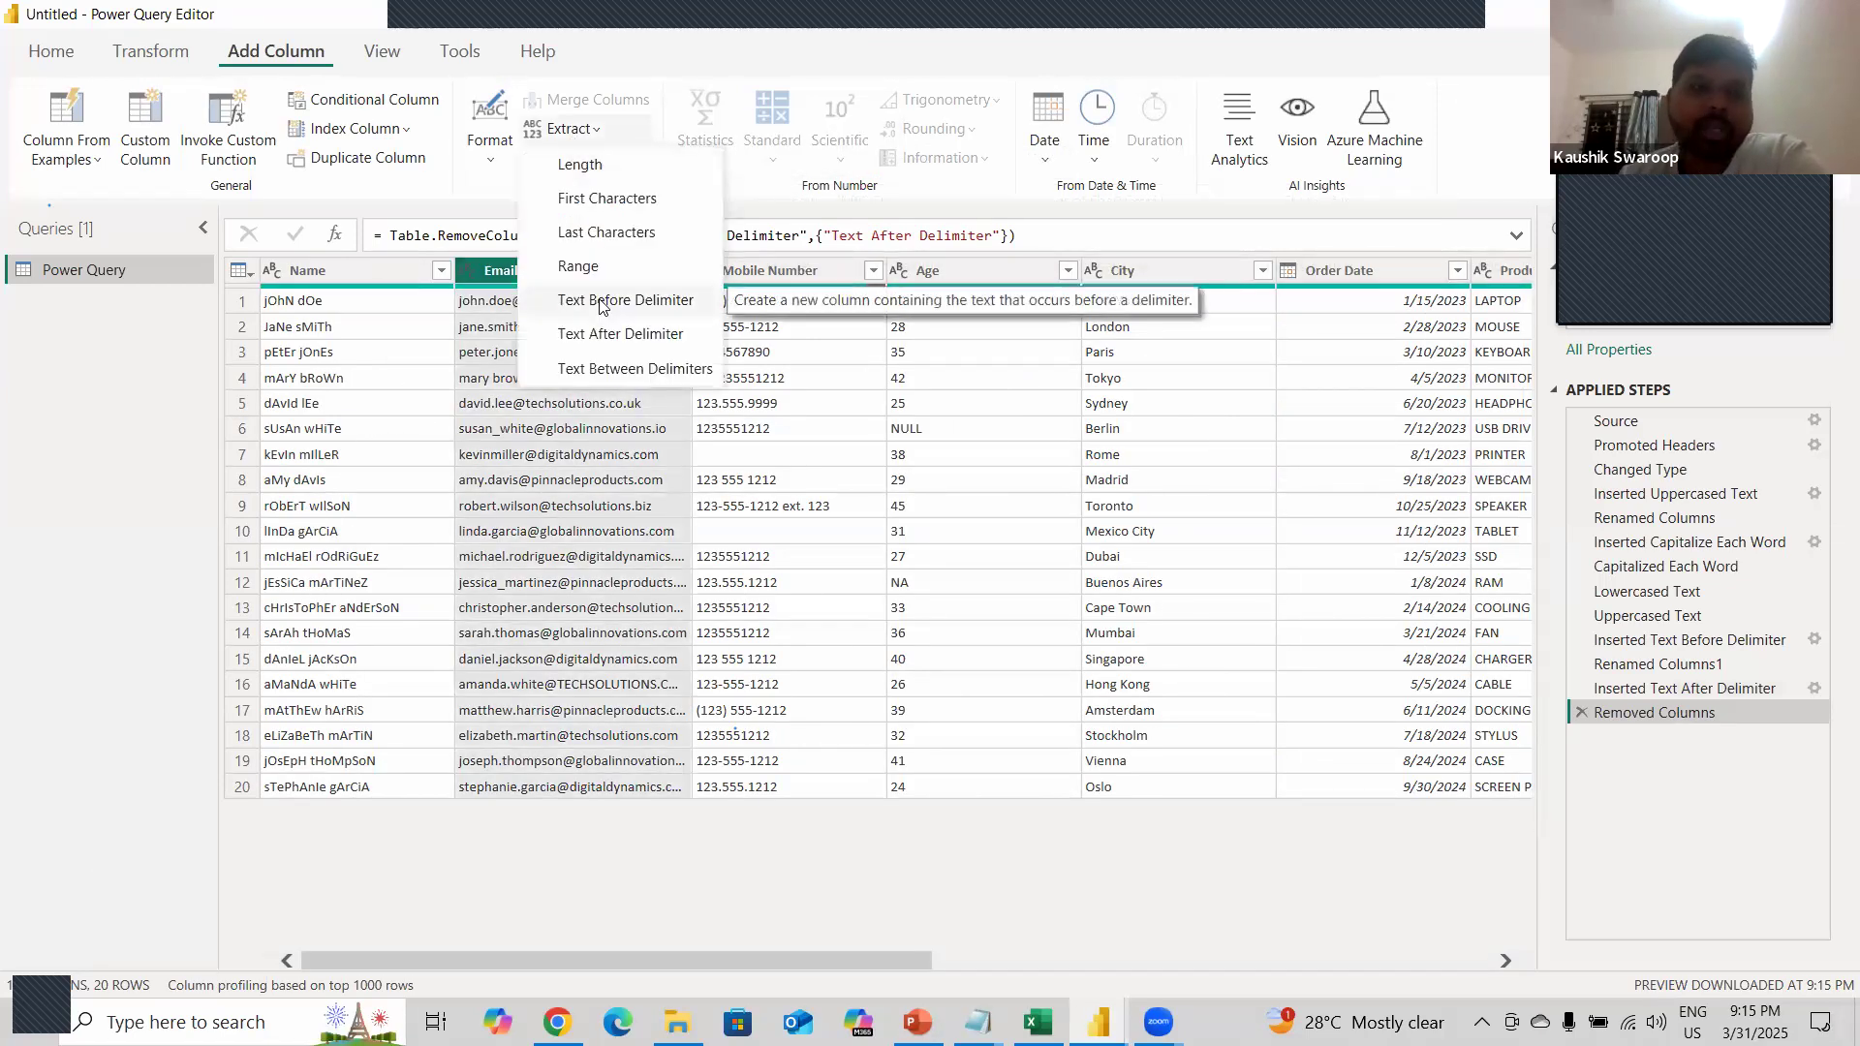
left_click(589, 302)
type(".")
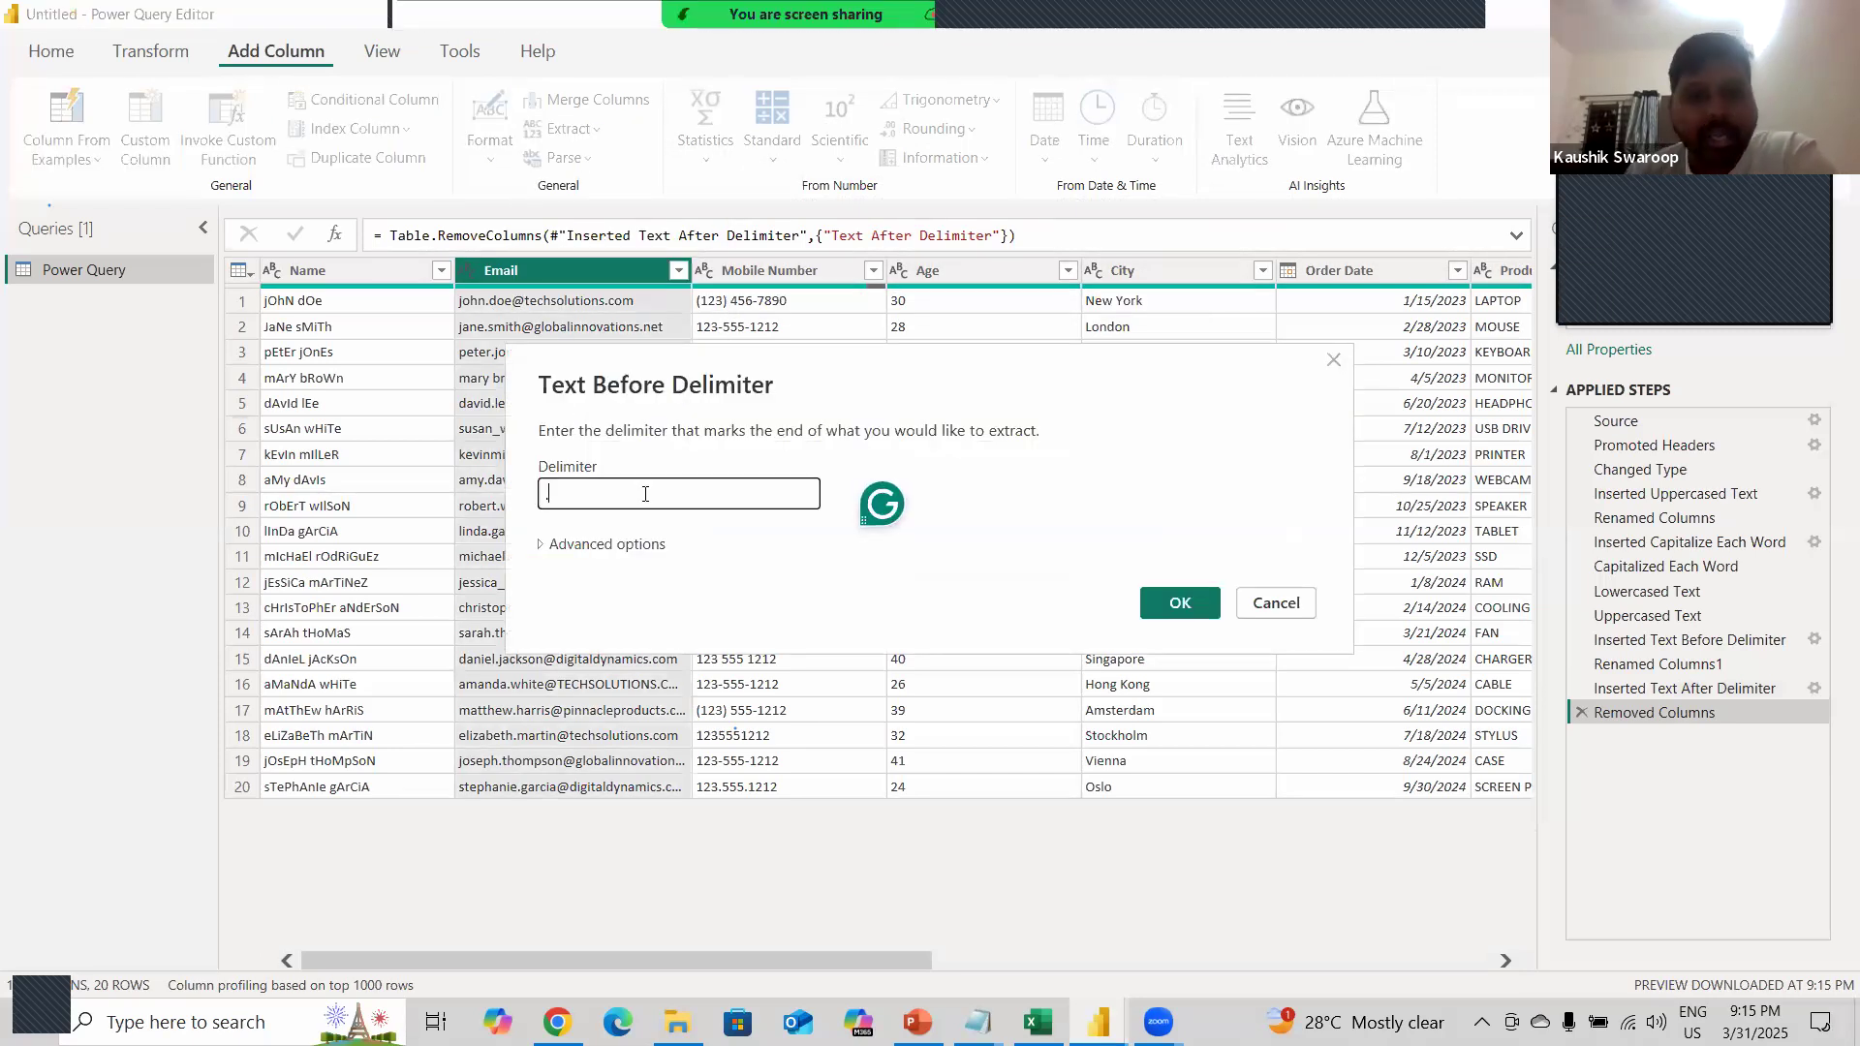
left_click(545, 545)
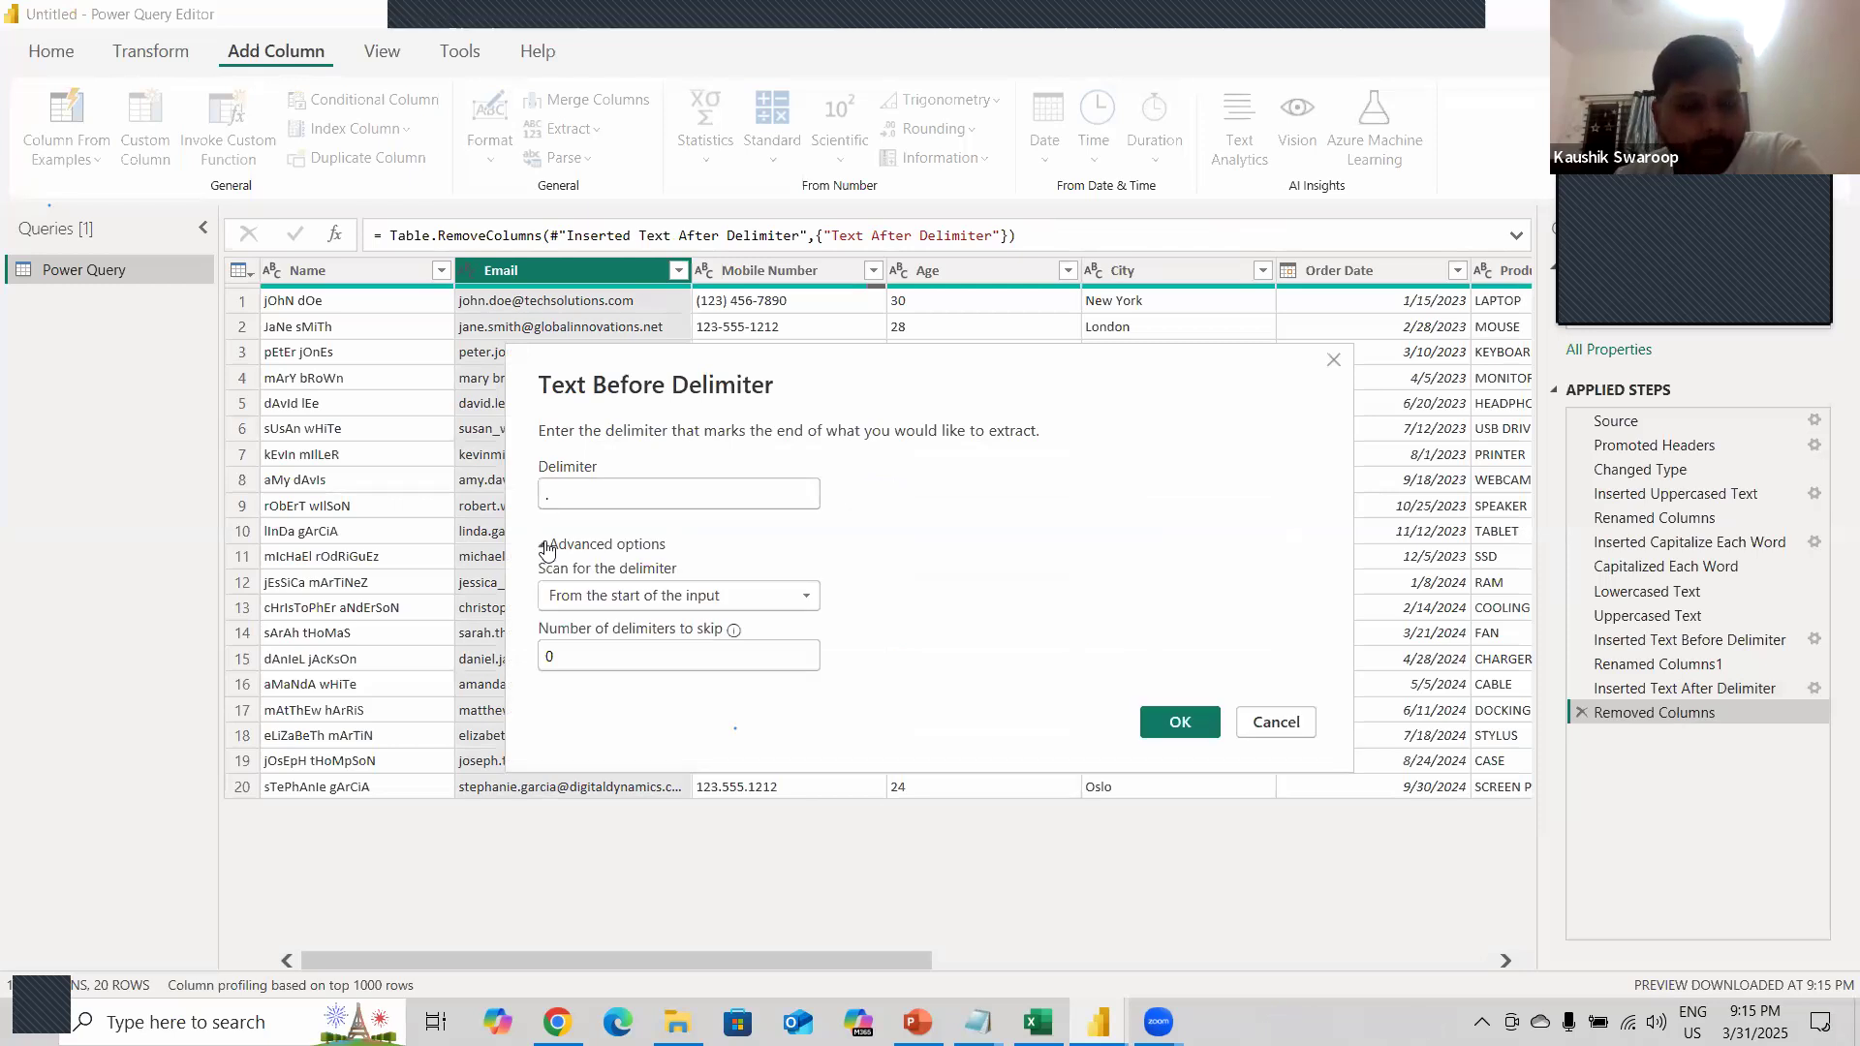
left_click(620, 598)
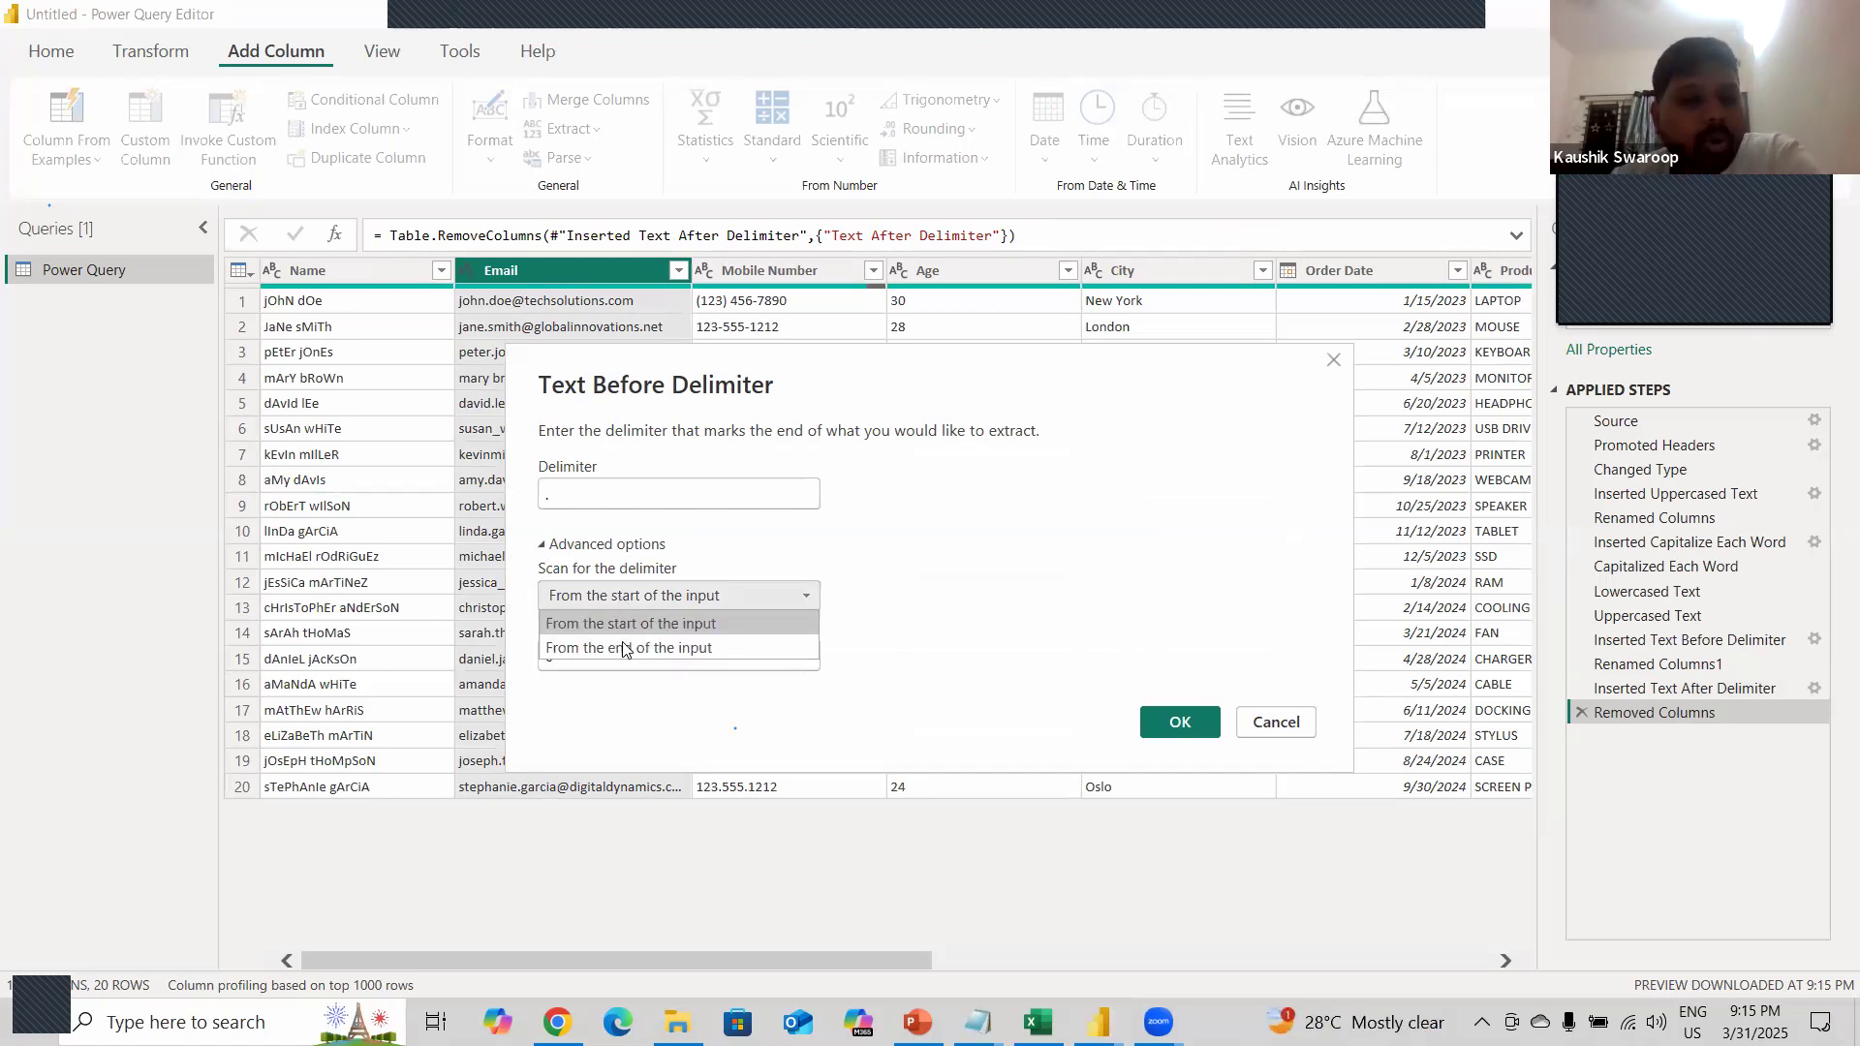
left_click(621, 646)
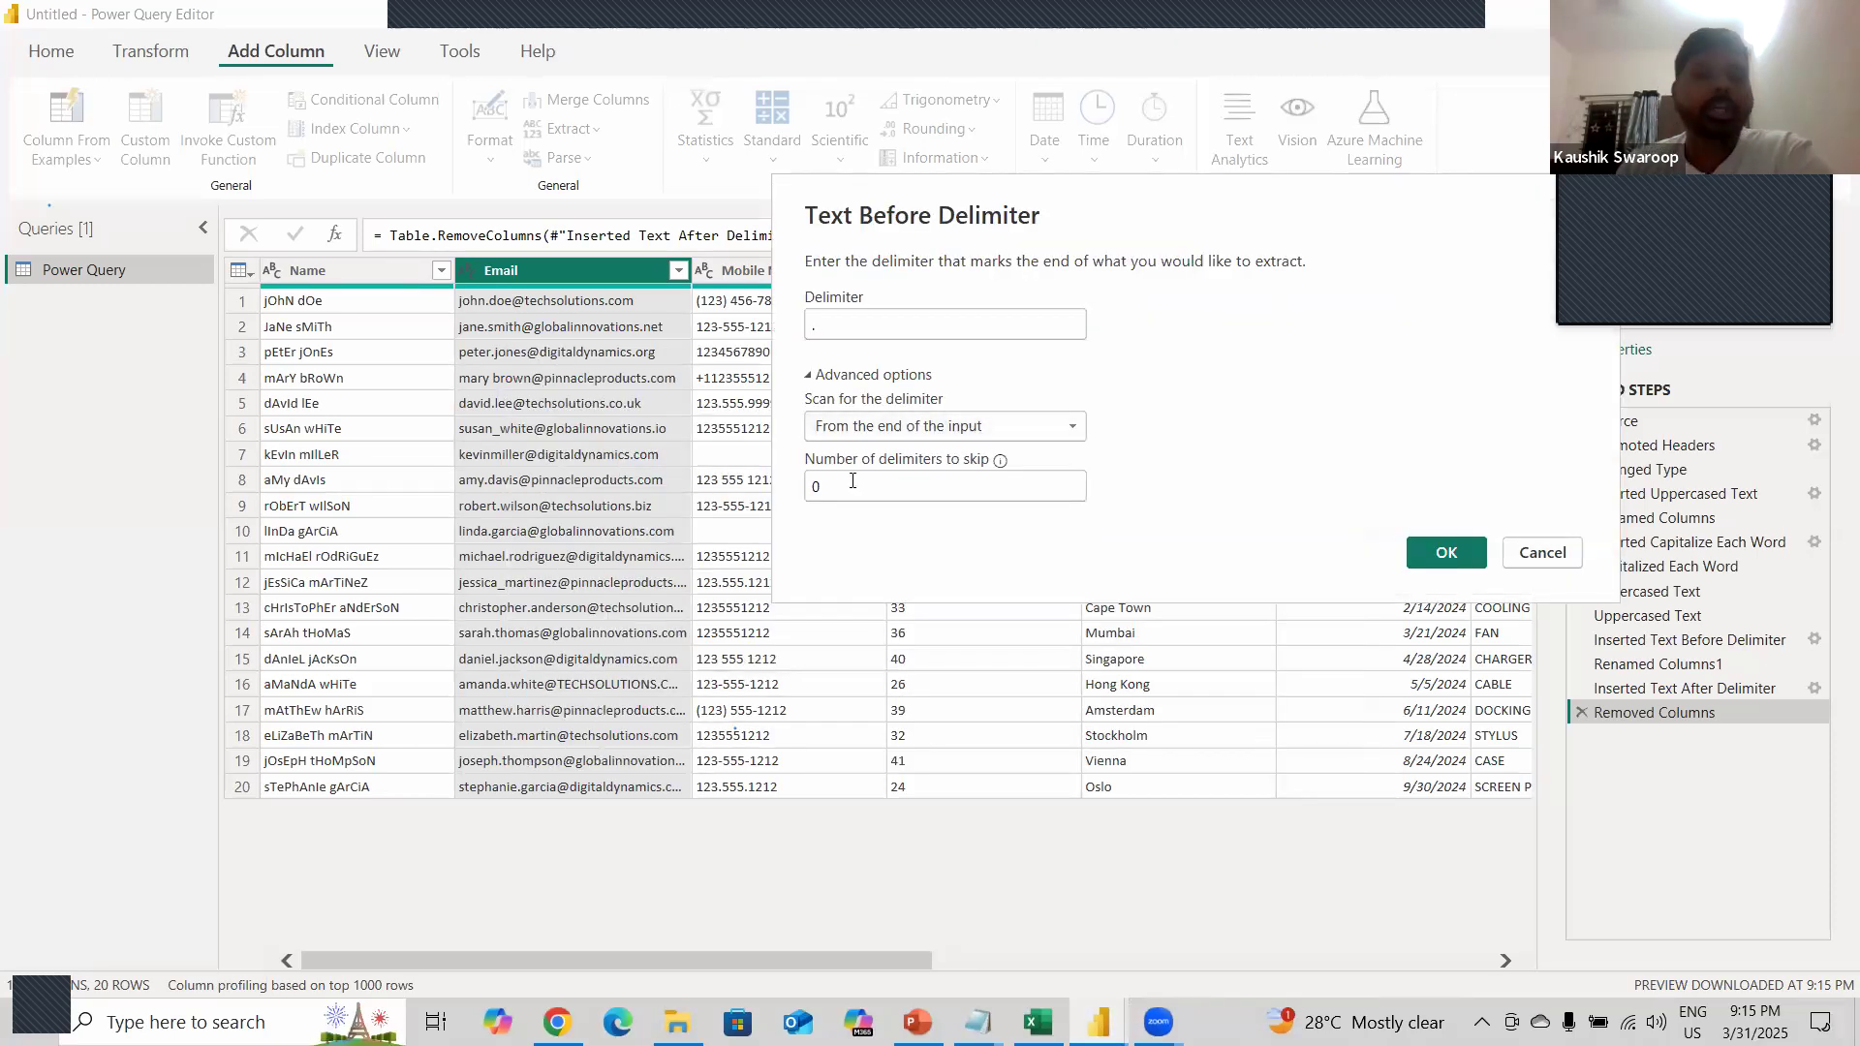
left_click(1428, 552)
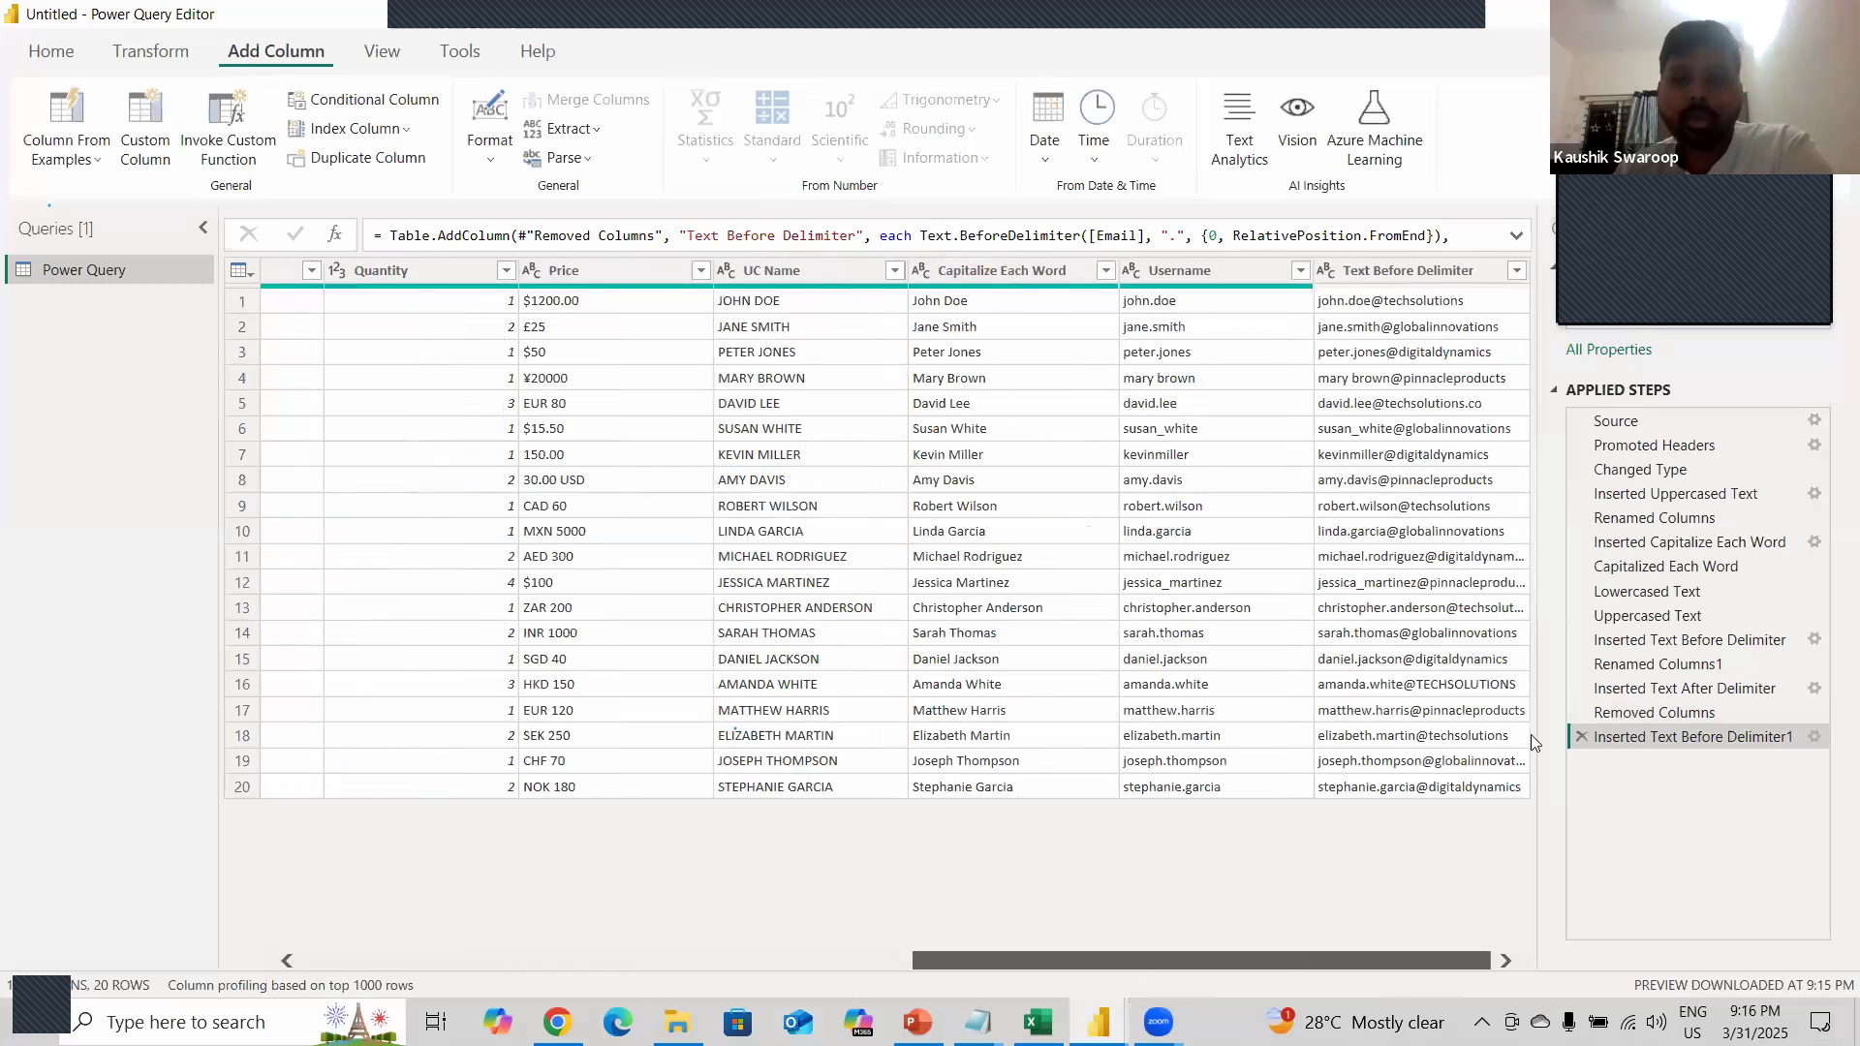
- Remove the Text Before Delimiter column from the table
left_click(1387, 273)
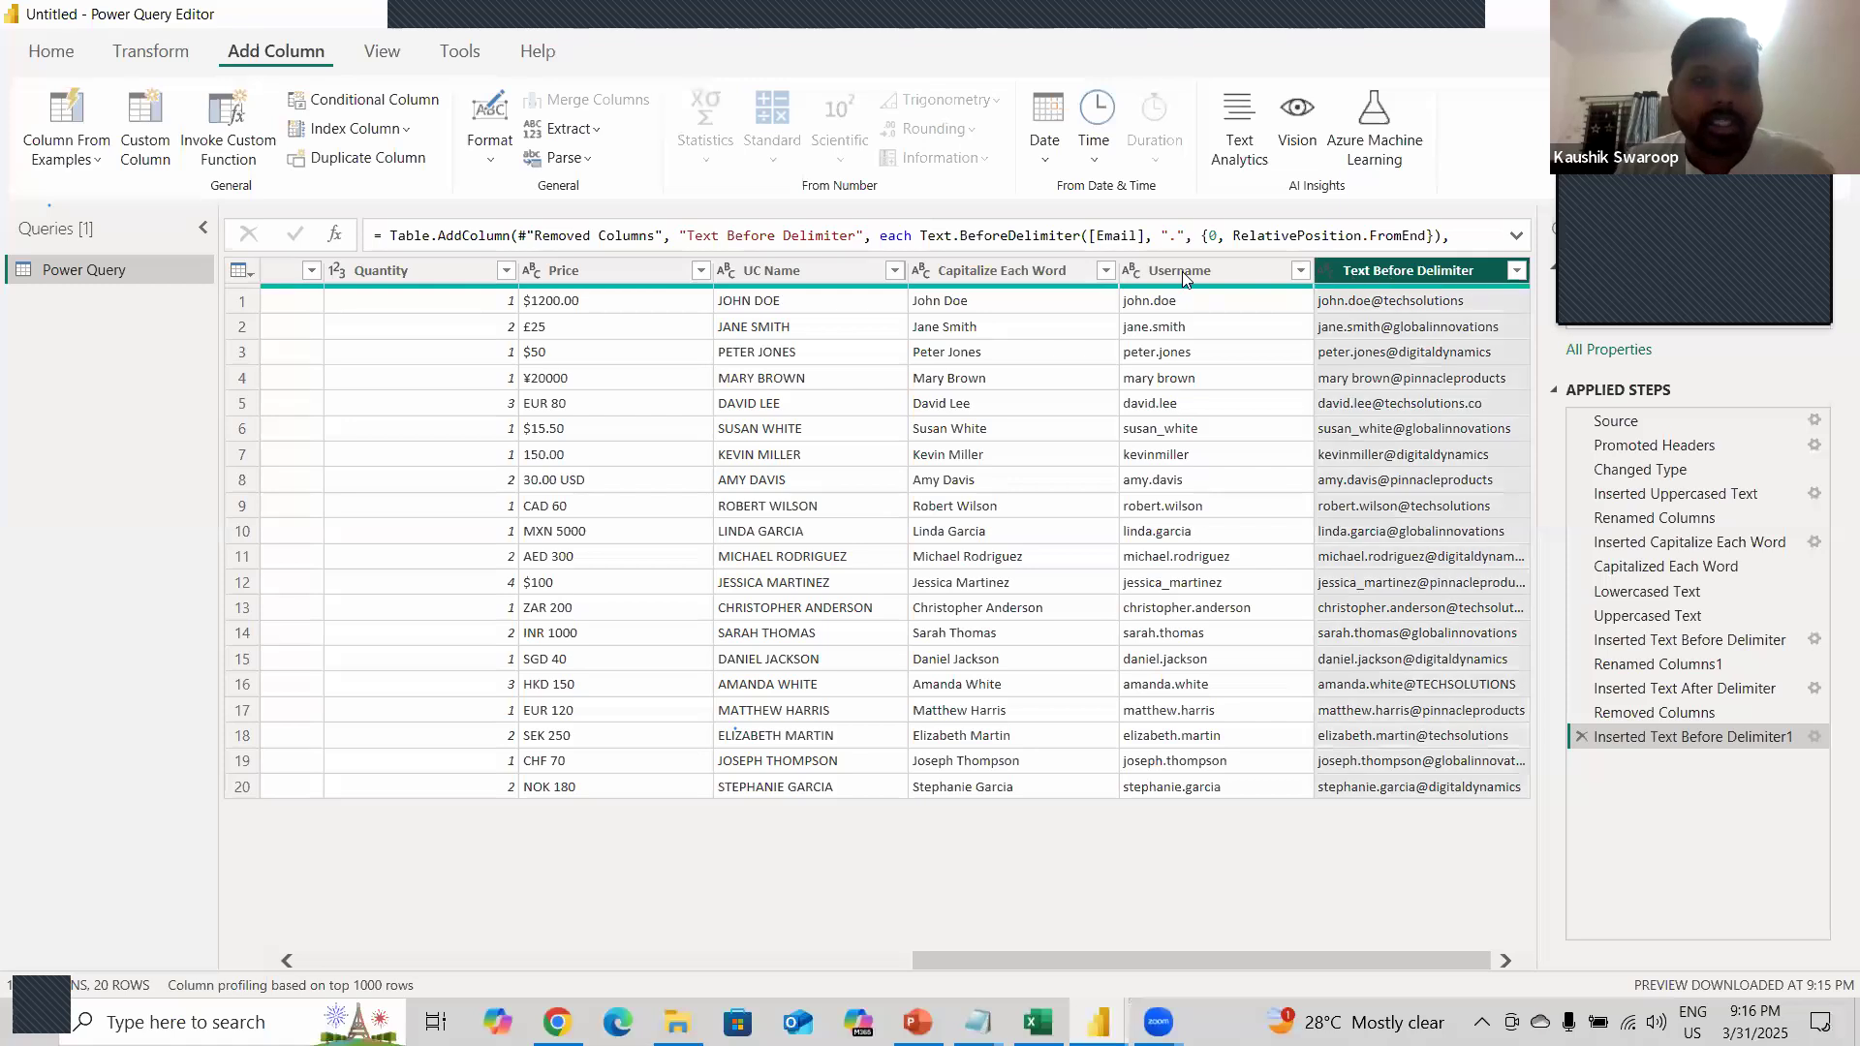
key("Delete")
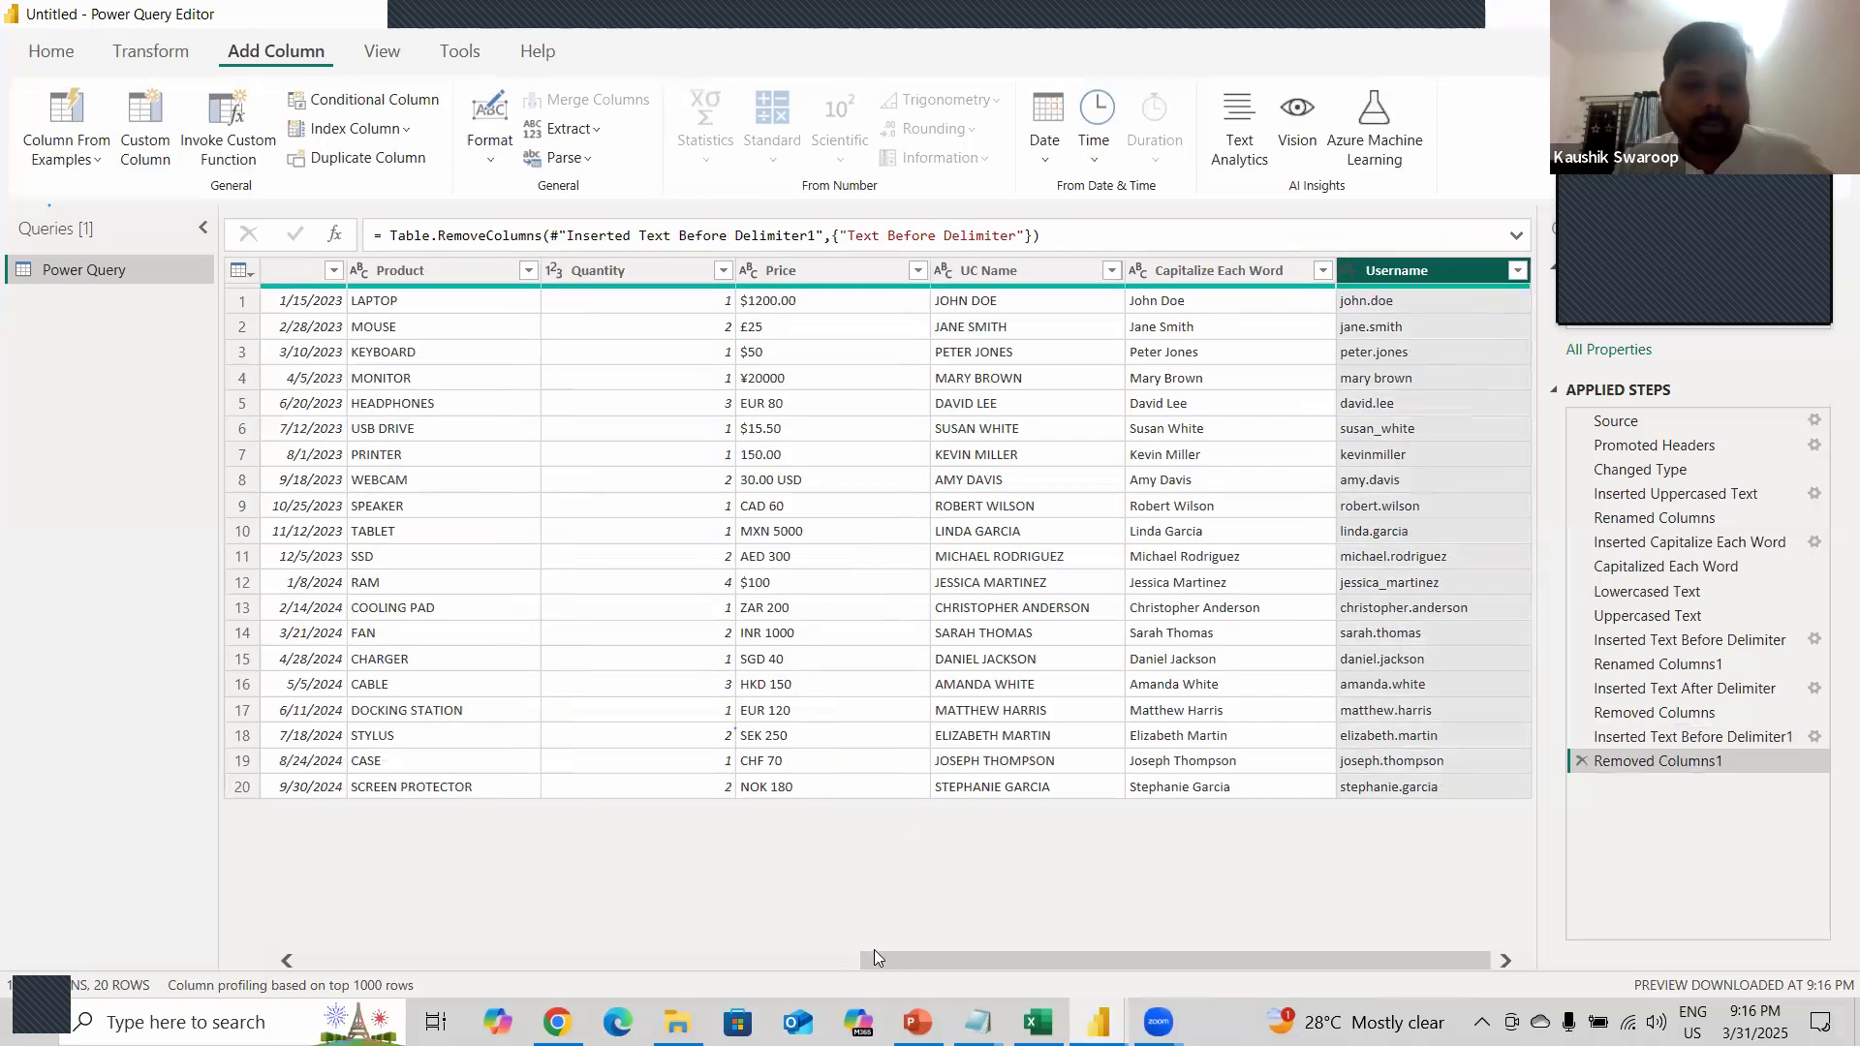
- Add a column from the Email column that extracts the text after the delimiter ".", scanning from the end of the input
left_click_drag(891, 965, 568, 227)
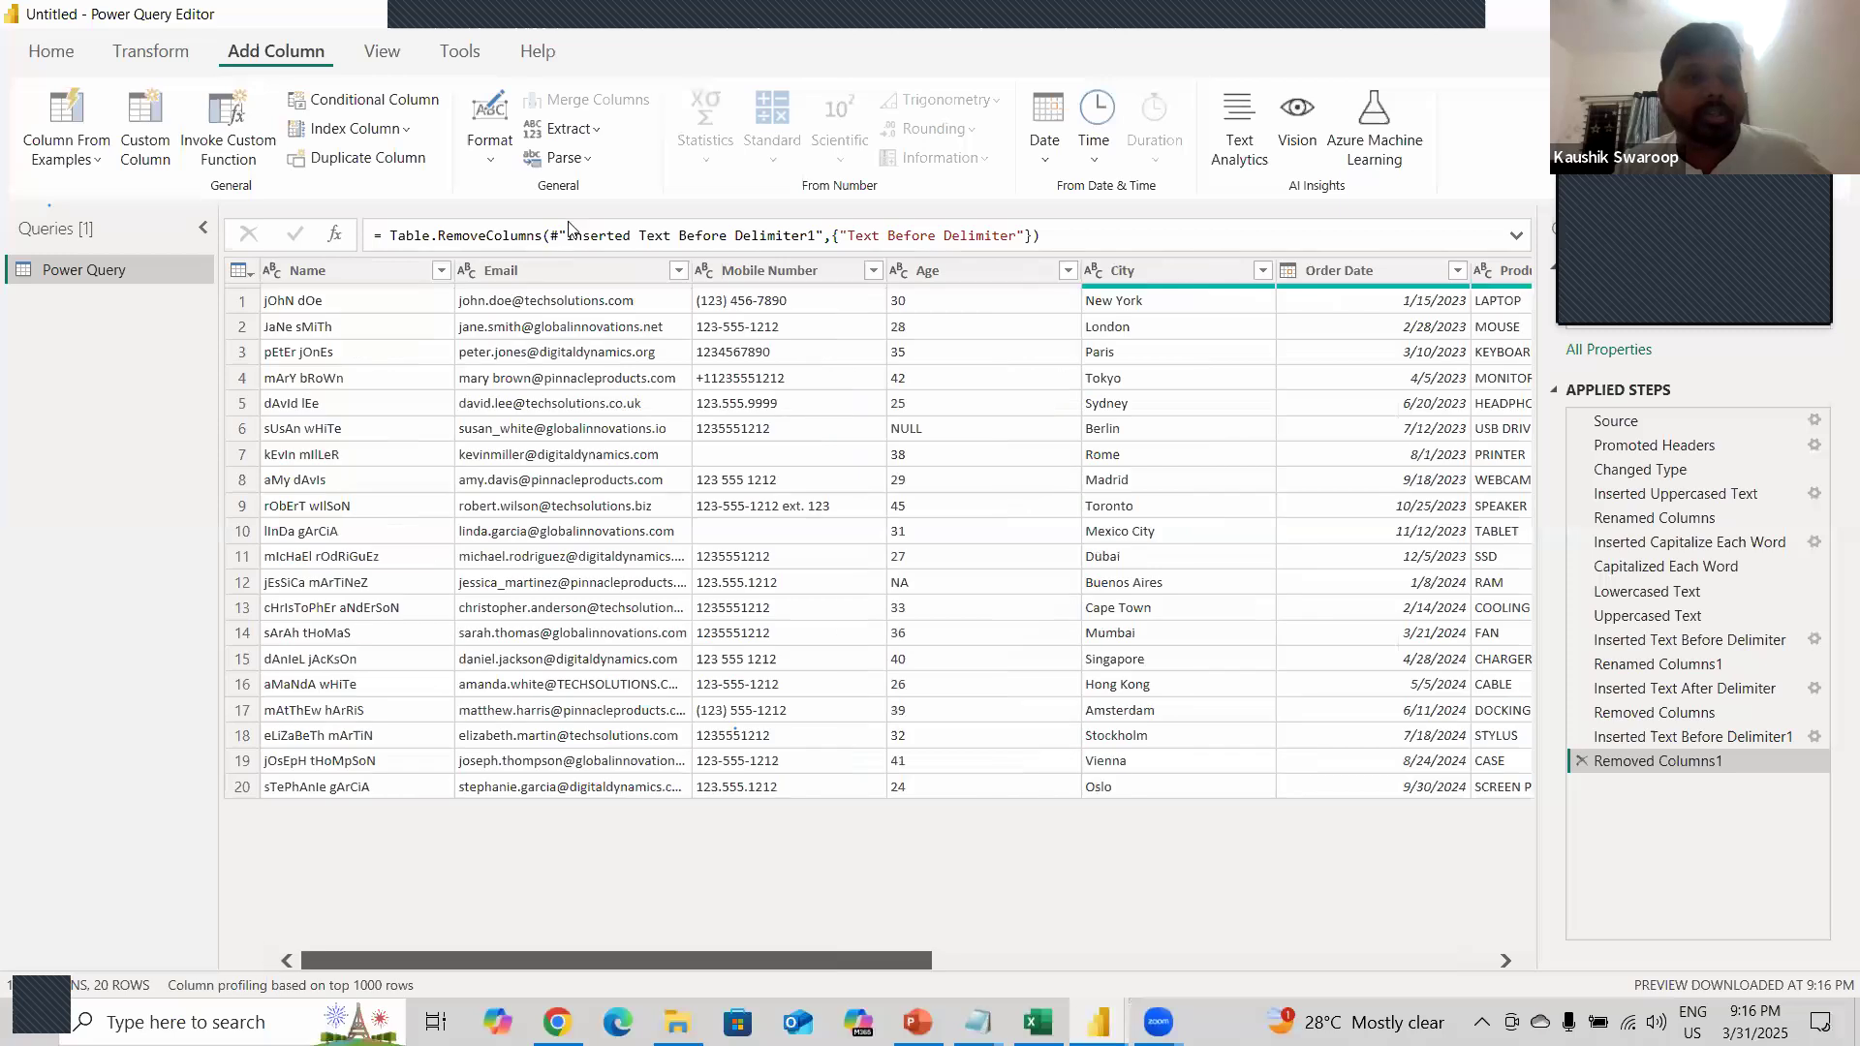
left_click(496, 275)
left_click(569, 129)
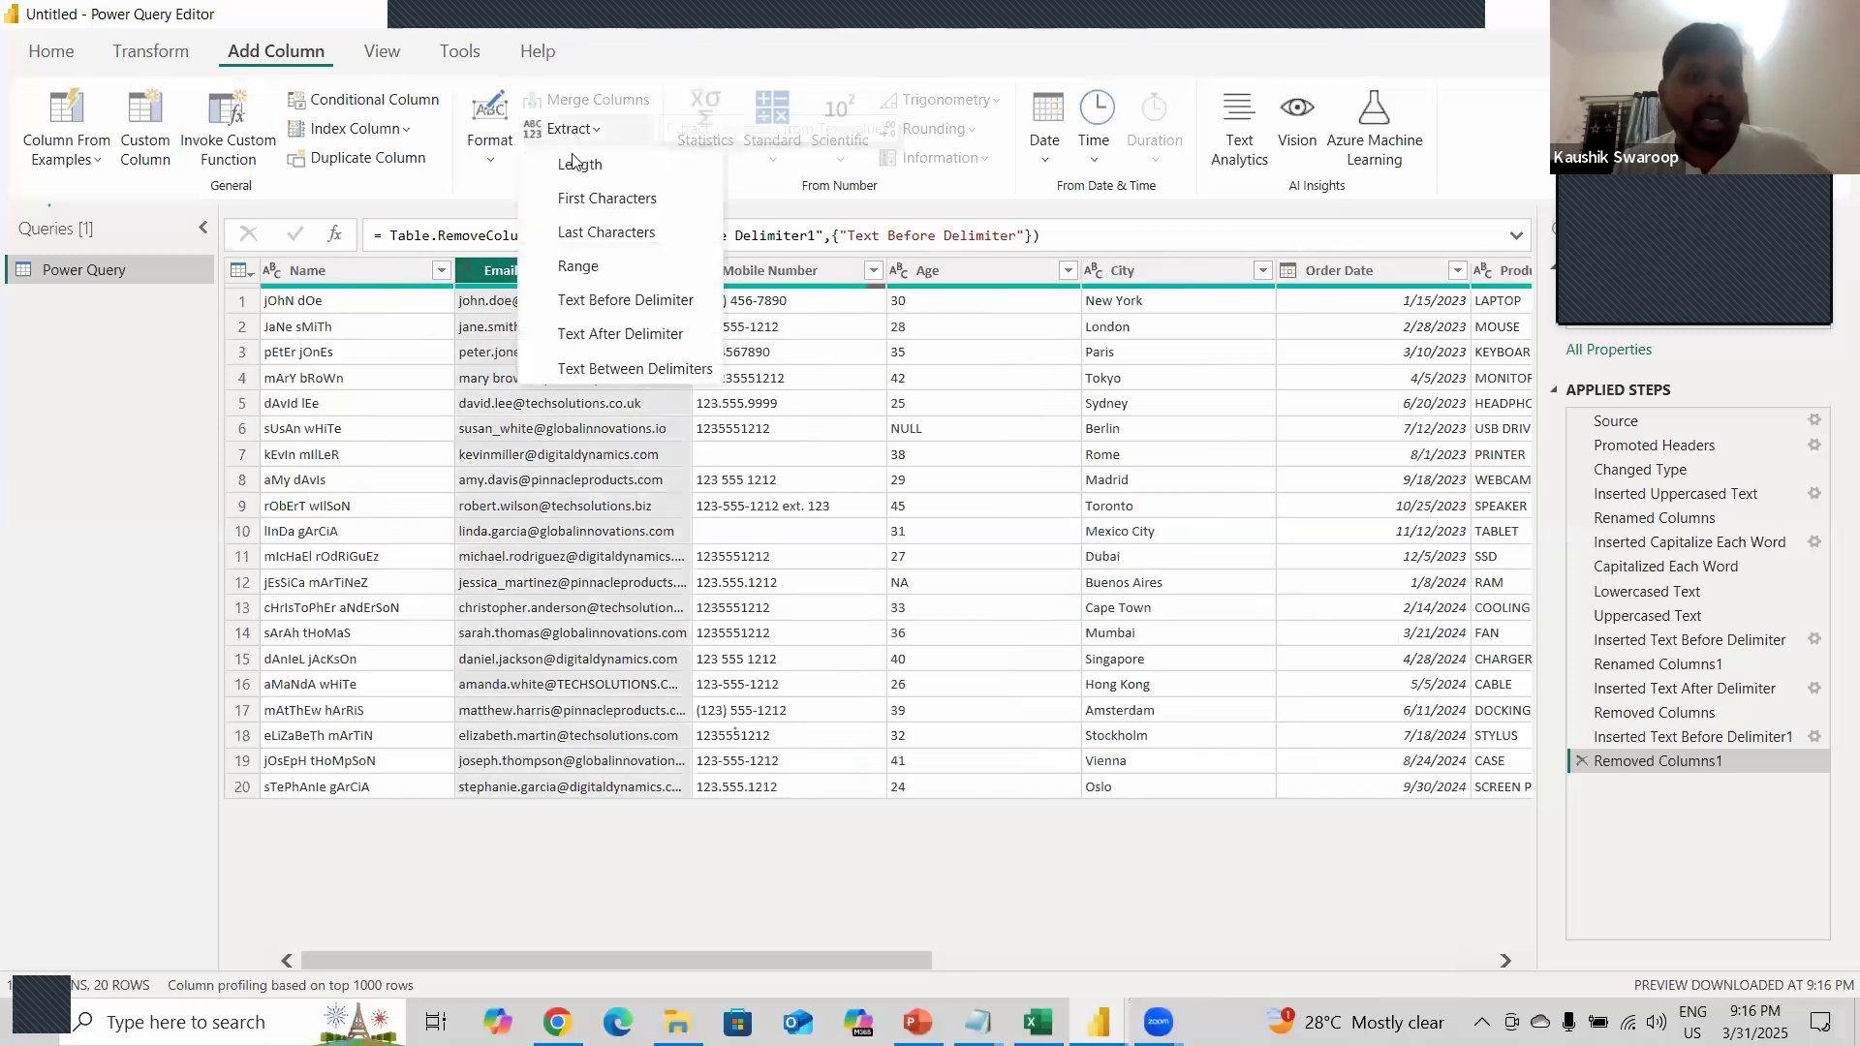
left_click(607, 330)
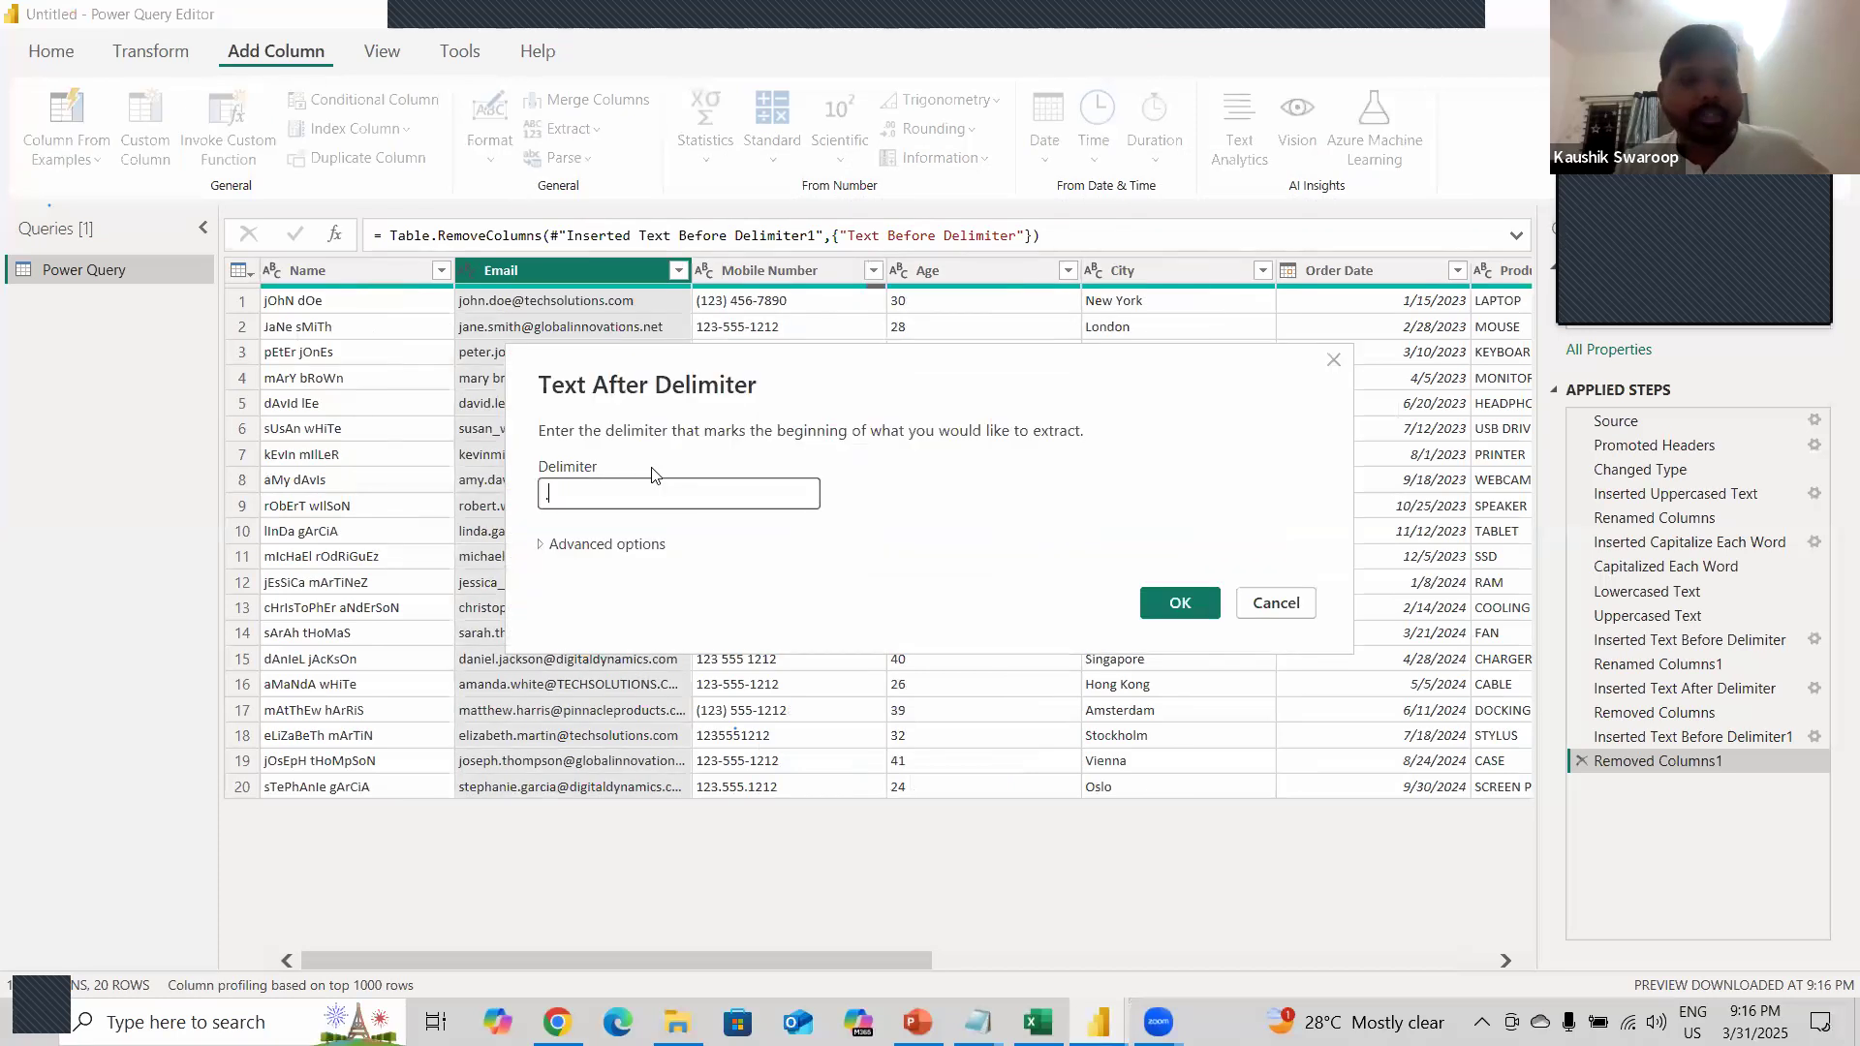
type(".")
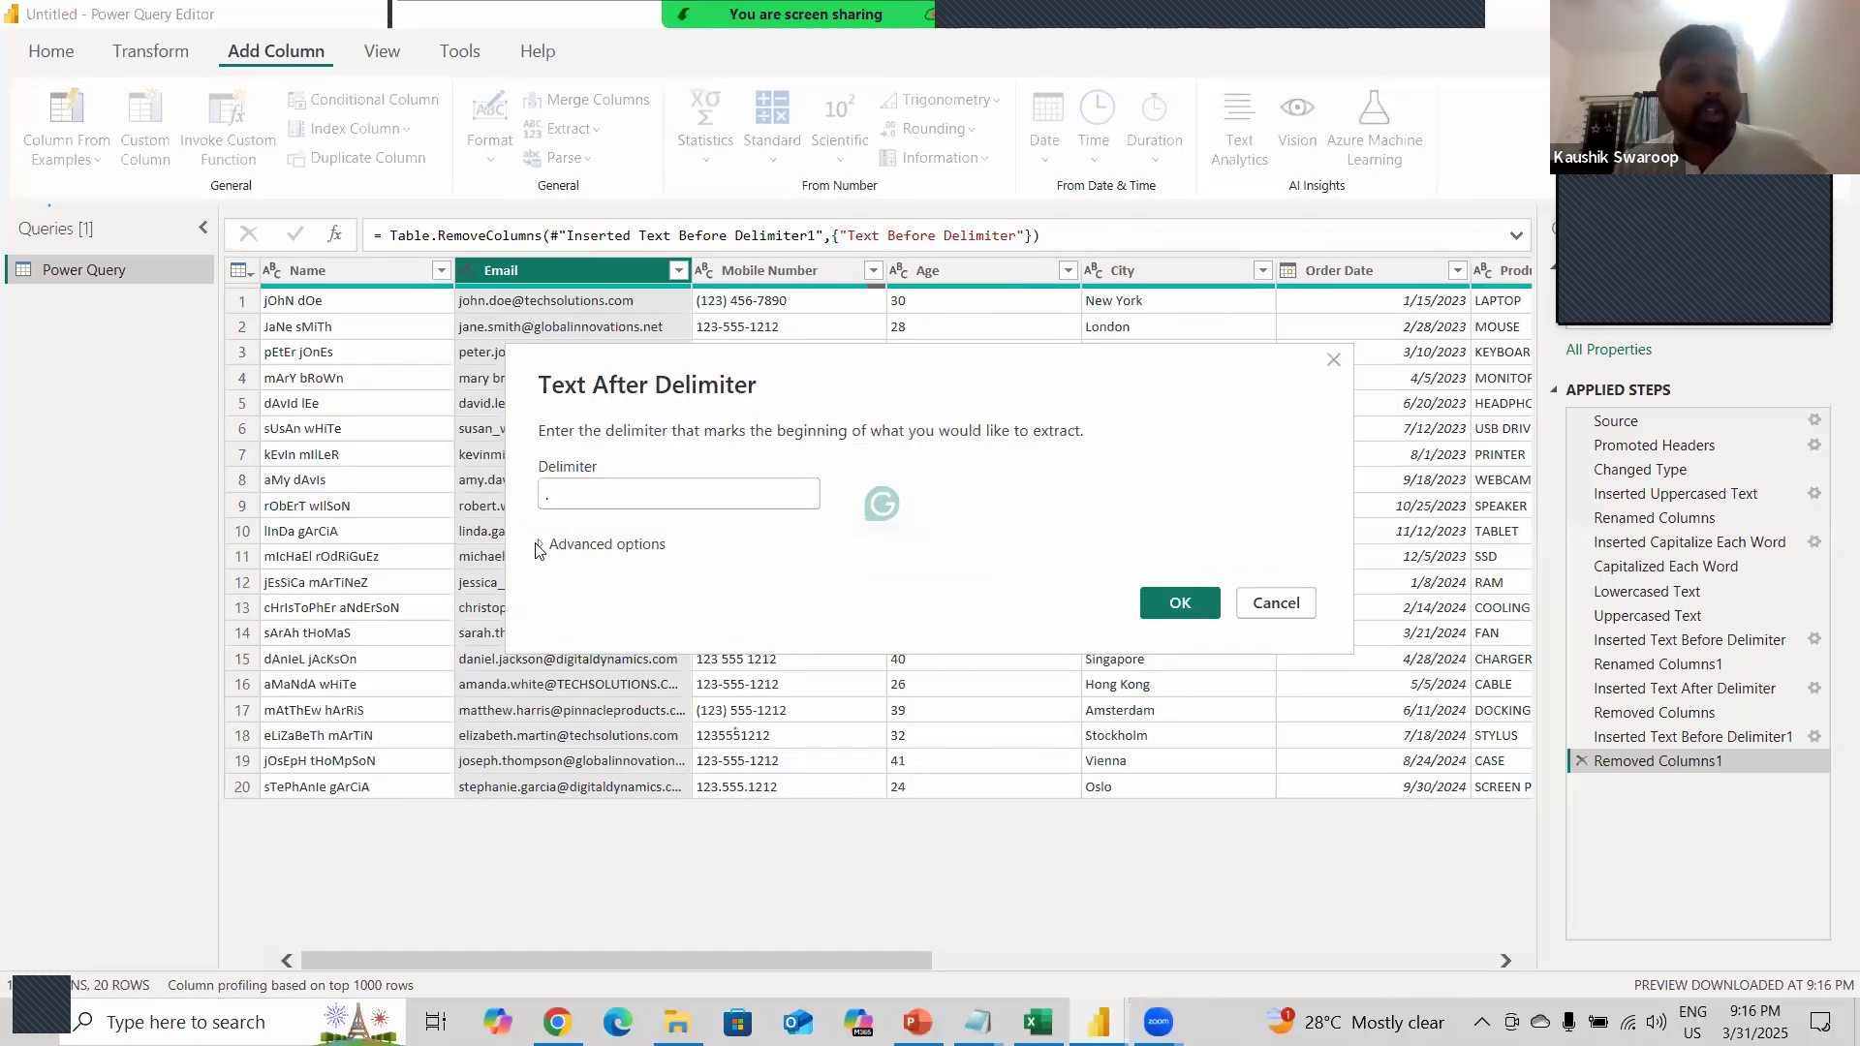
left_click(539, 544)
left_click(626, 596)
left_click(626, 645)
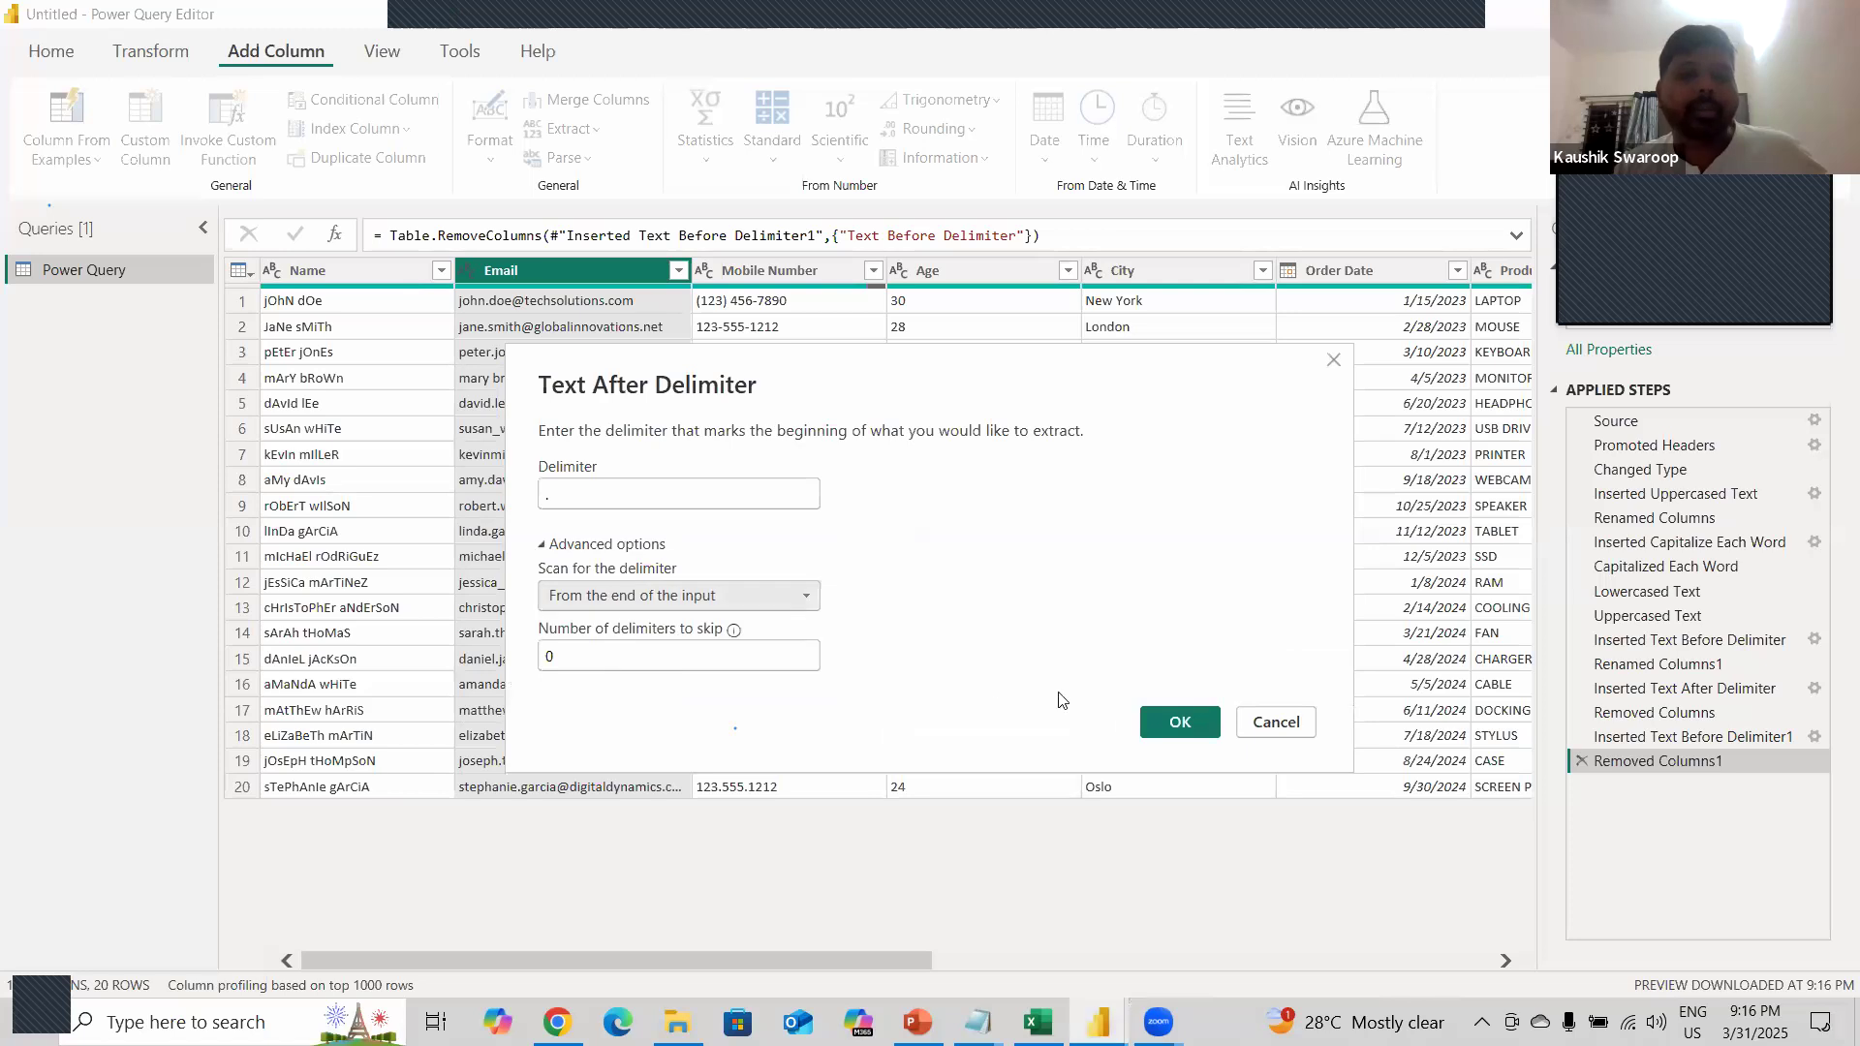
left_click(1187, 728)
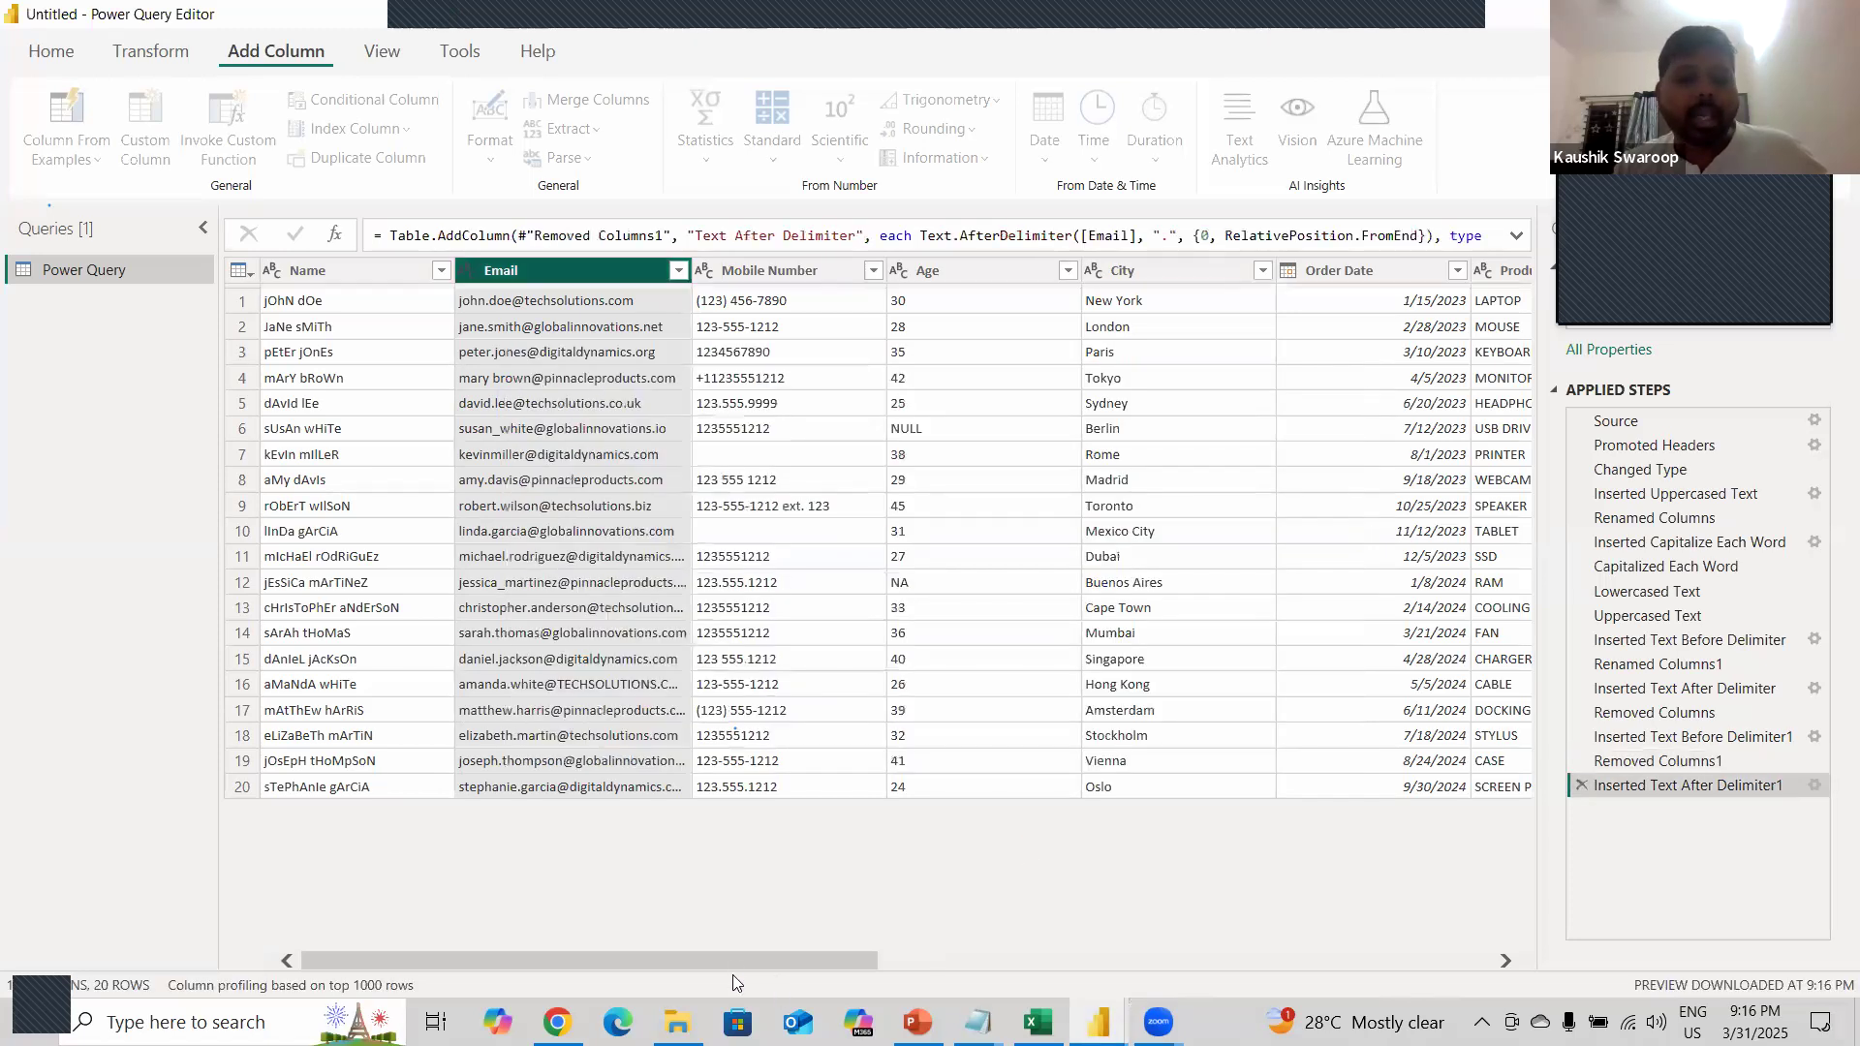
- Rename the Text After Delimiter column as Domain
left_click_drag(732, 964, 1517, 930)
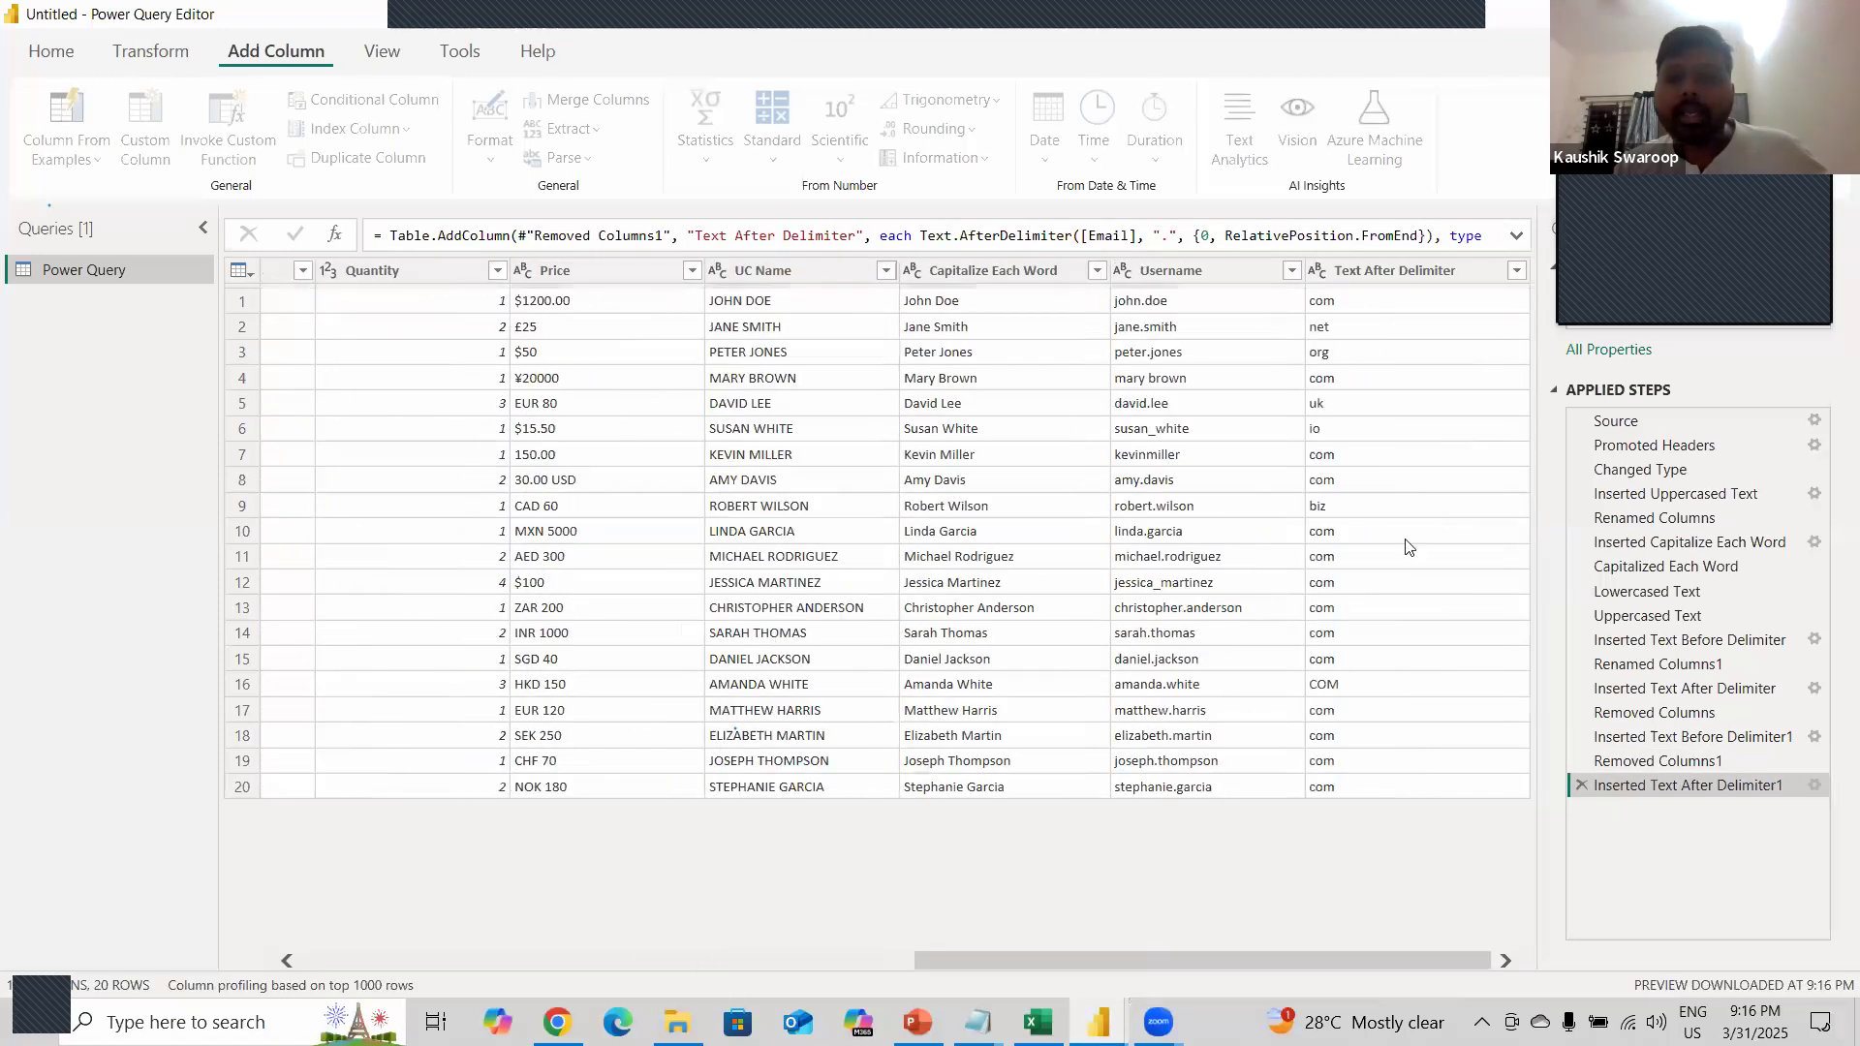
double_click(1371, 261)
type("Domain")
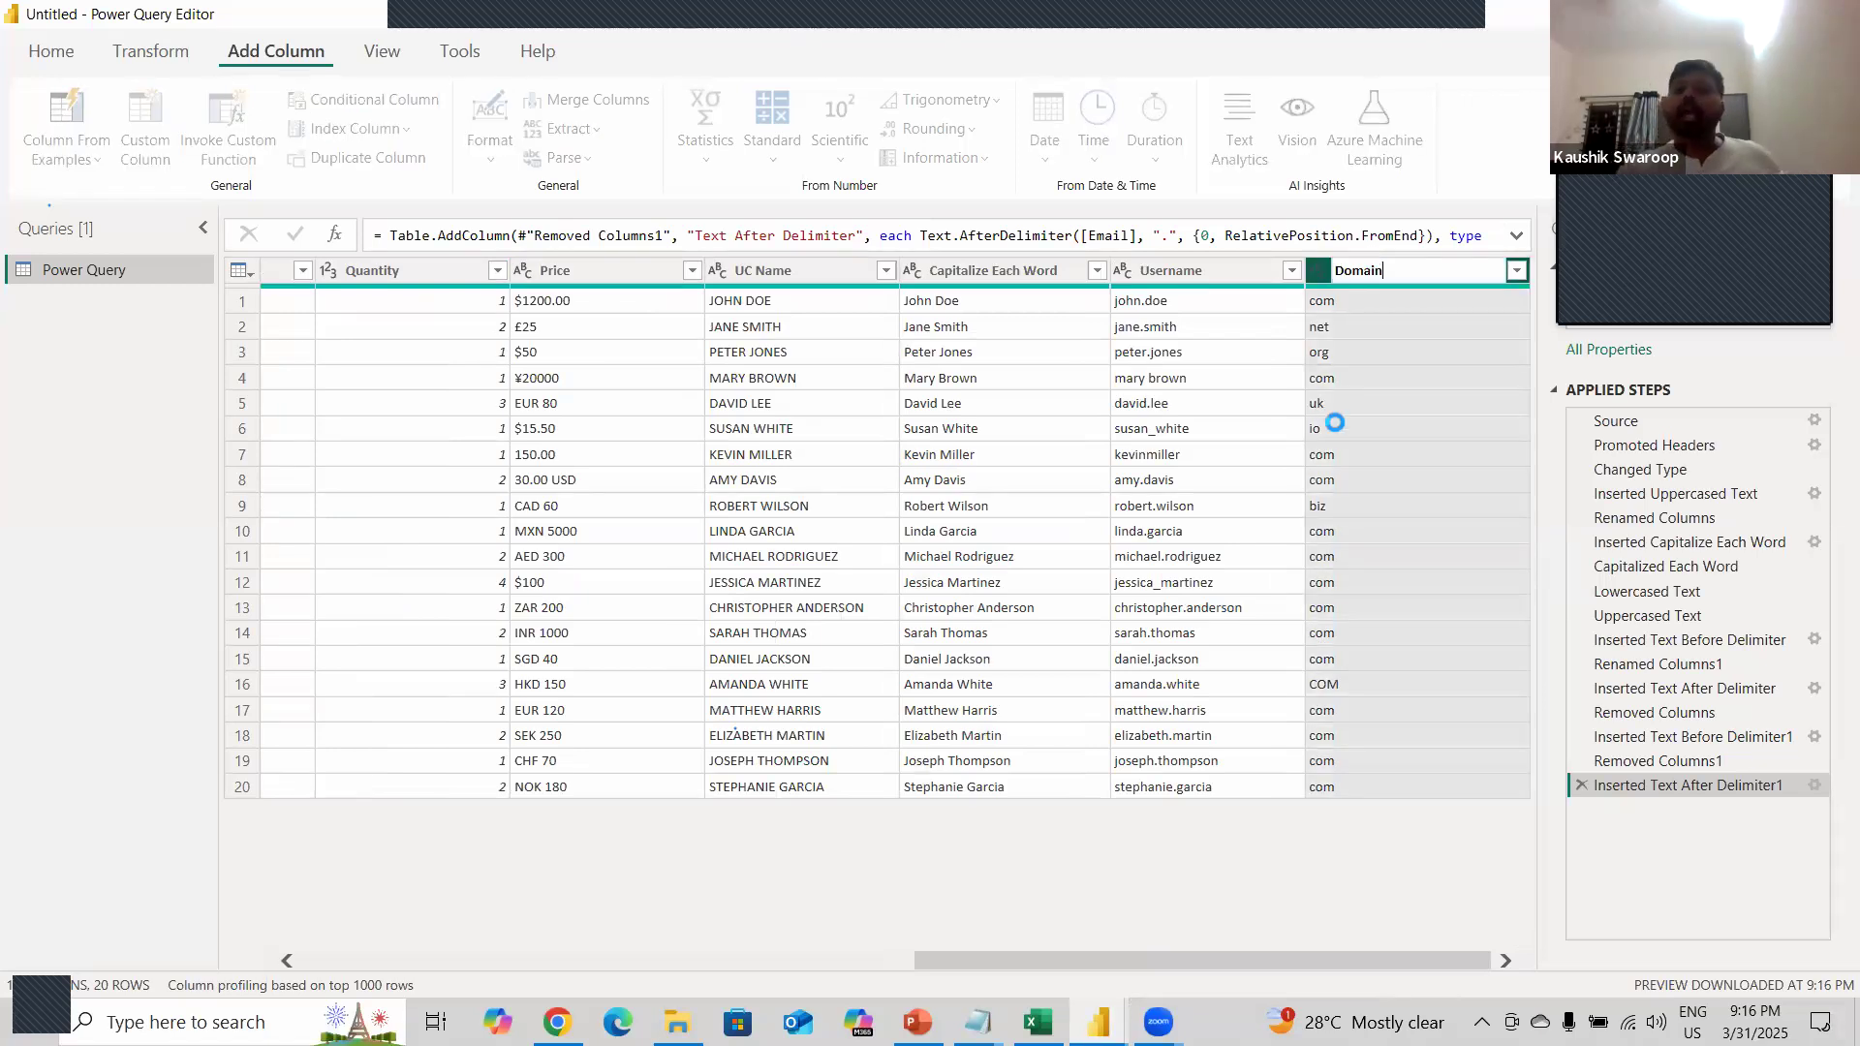
key("Return")
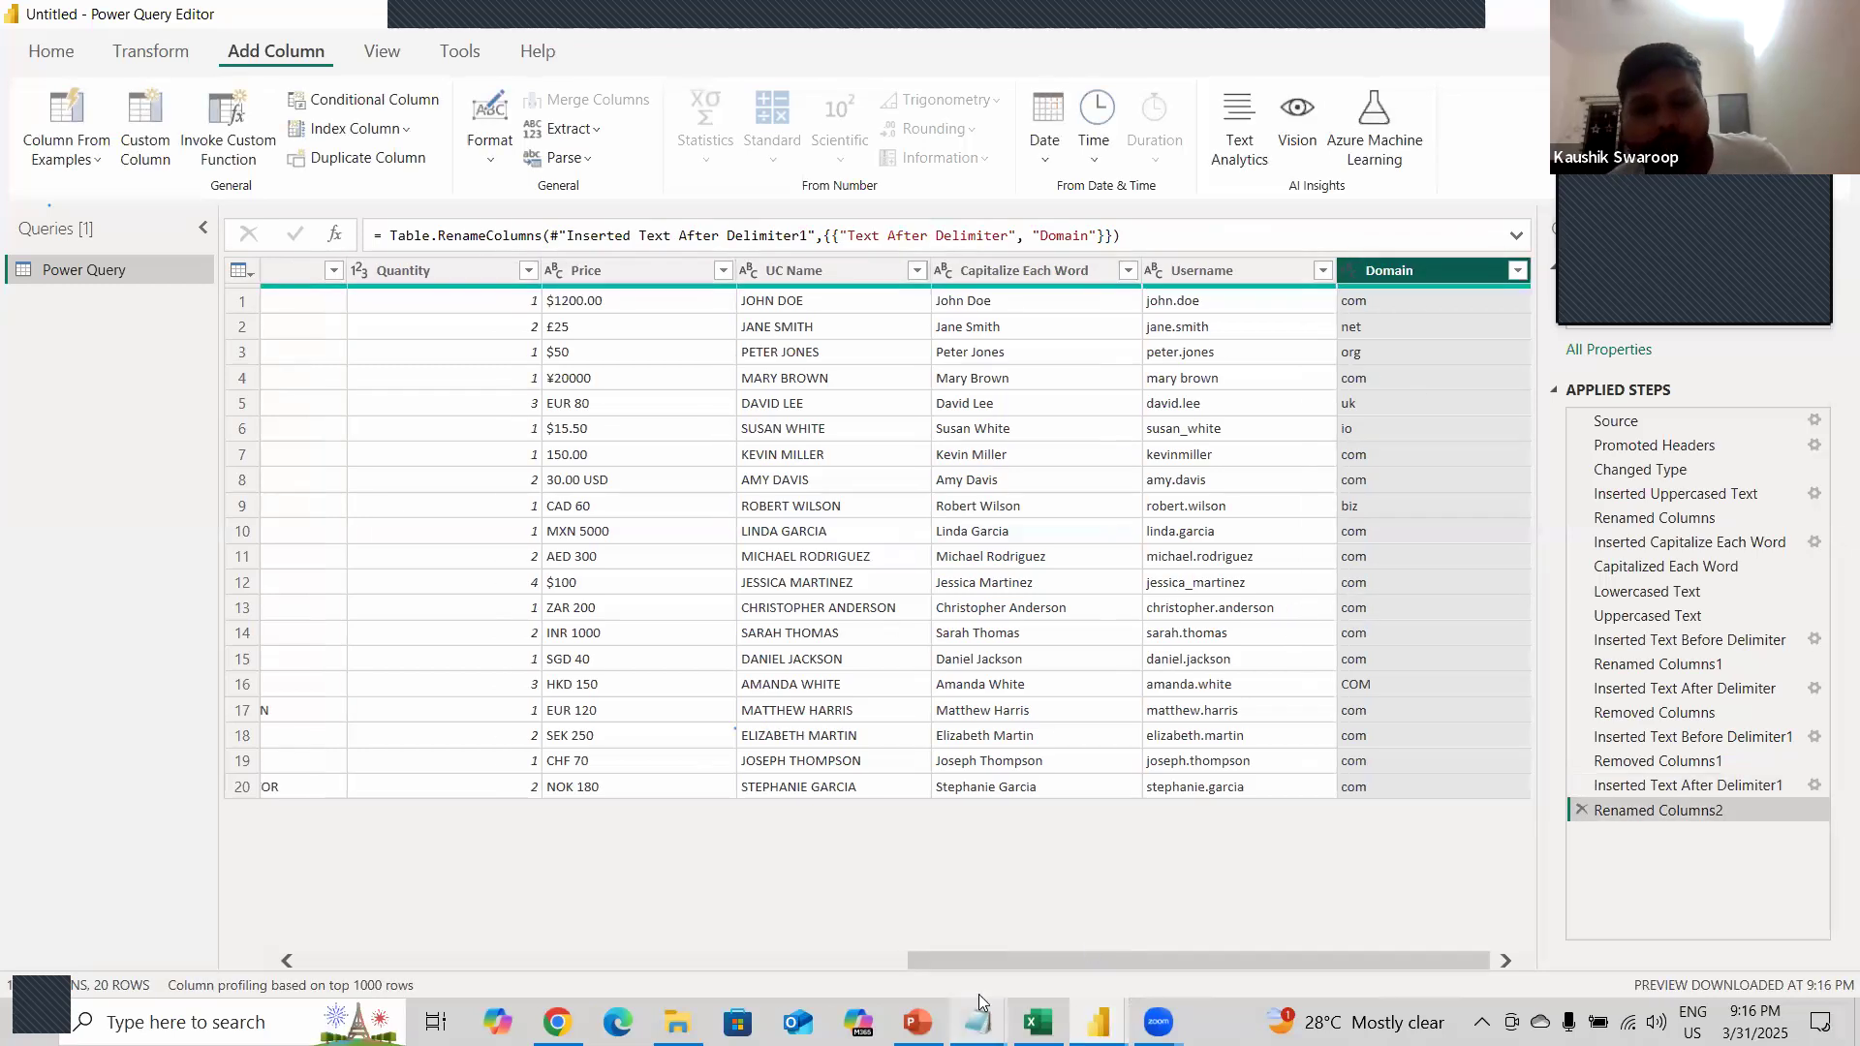
- Compare the Username and Domain columns with the addresses in the Email column
mouse_move(986, 965)
left_mouse_down()
mouse_move(534, 965)
mouse_move(996, 966)
left_mouse_up()
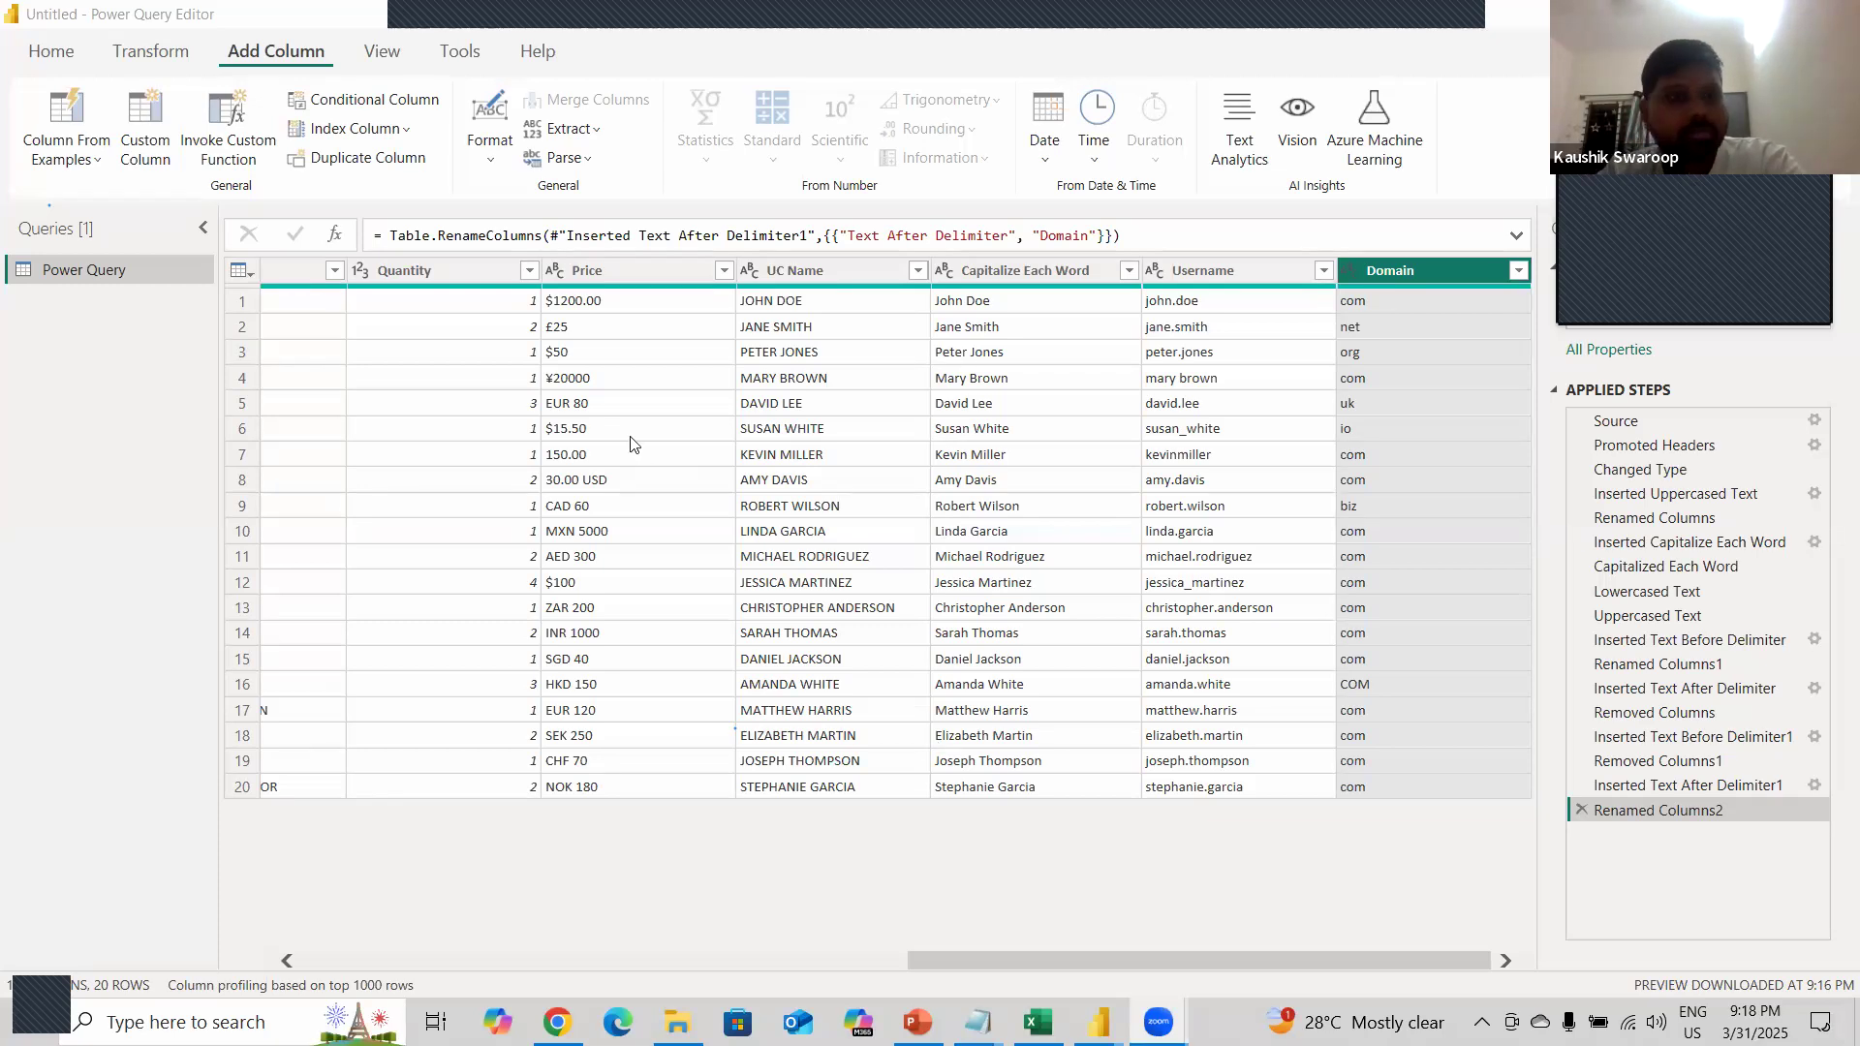
left_click_drag(967, 959, 189, 952)
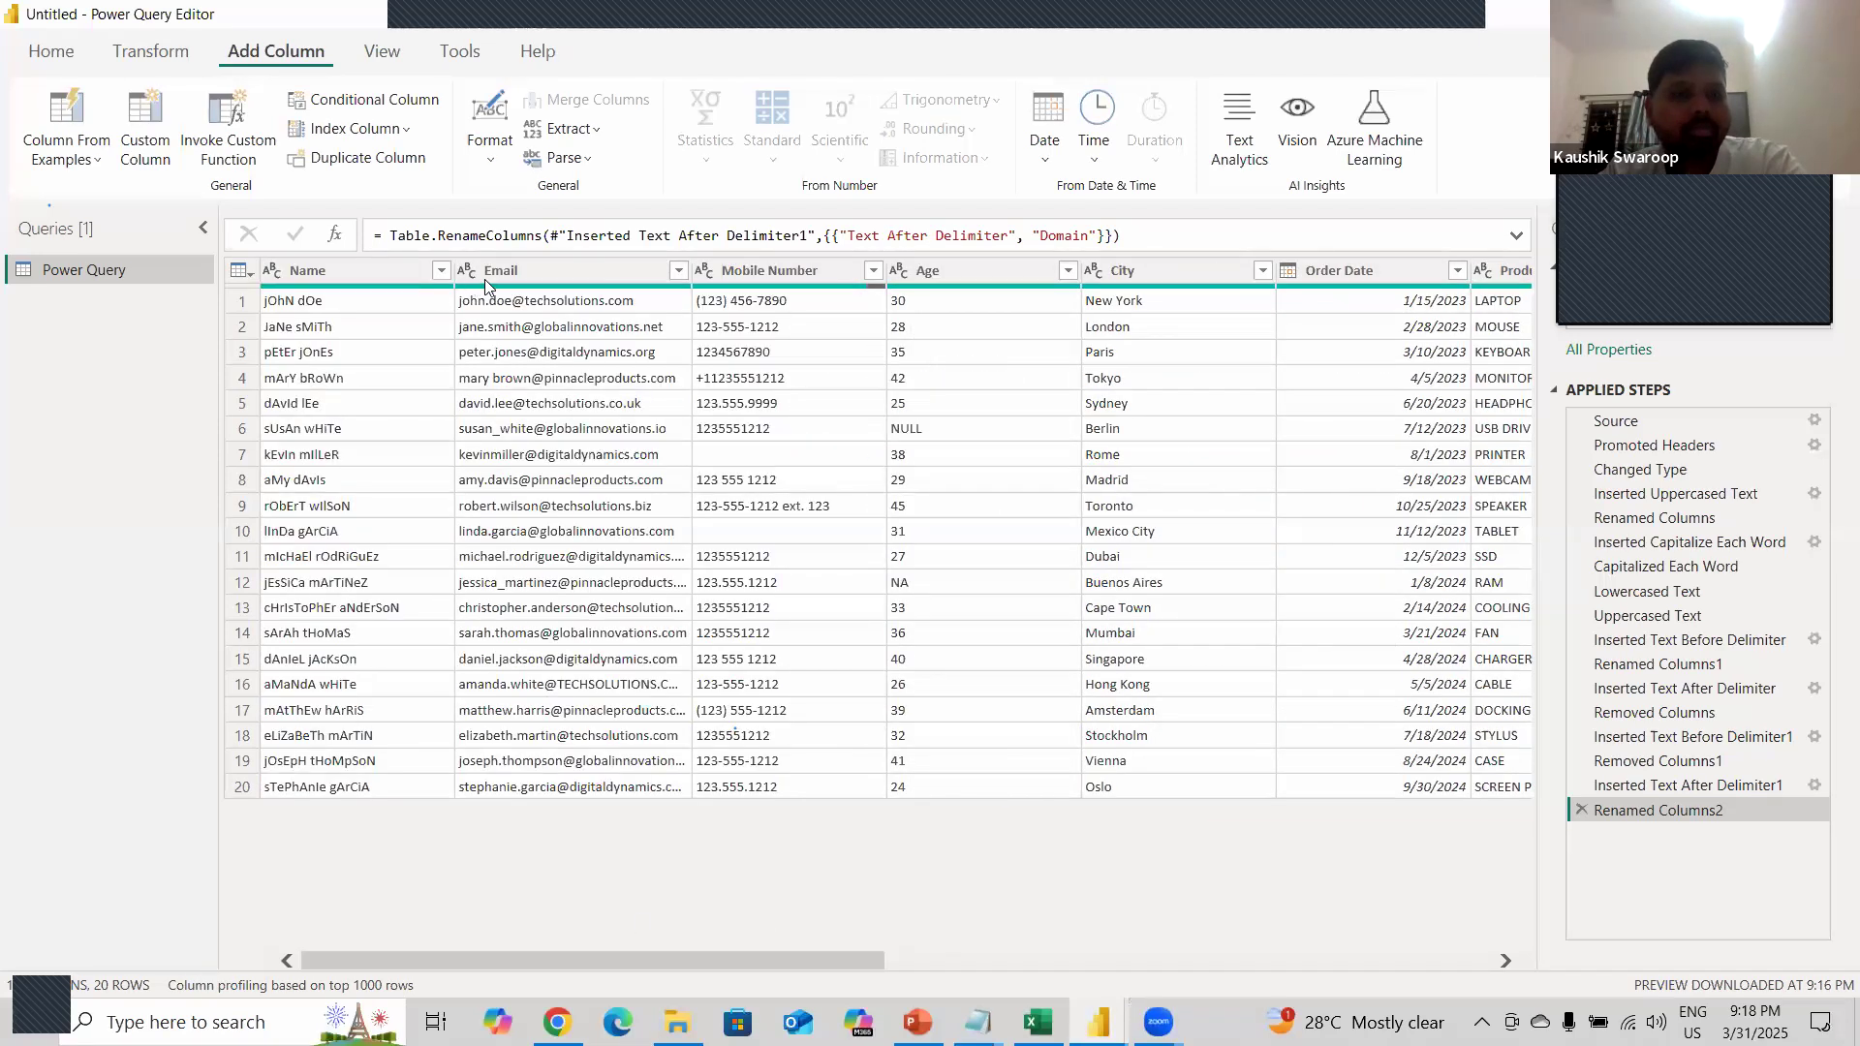
left_click(518, 269)
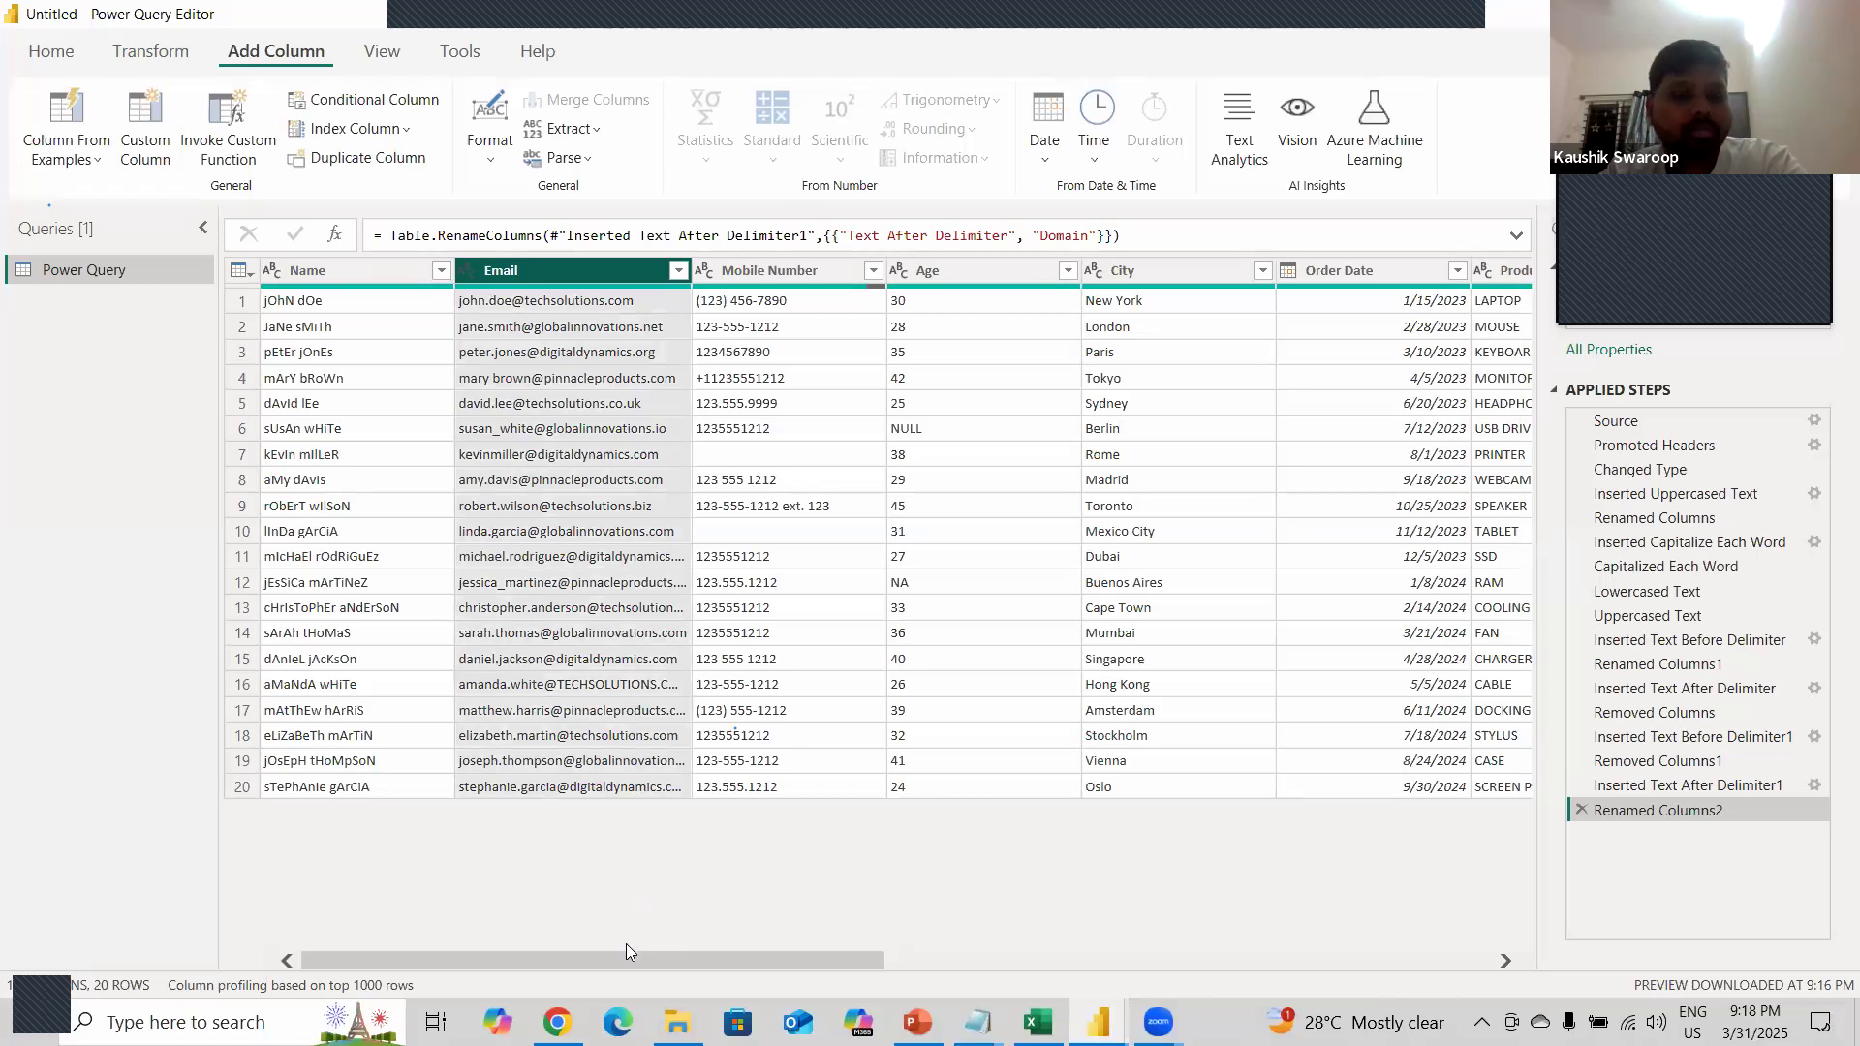
left_click_drag(727, 957, 1420, 972)
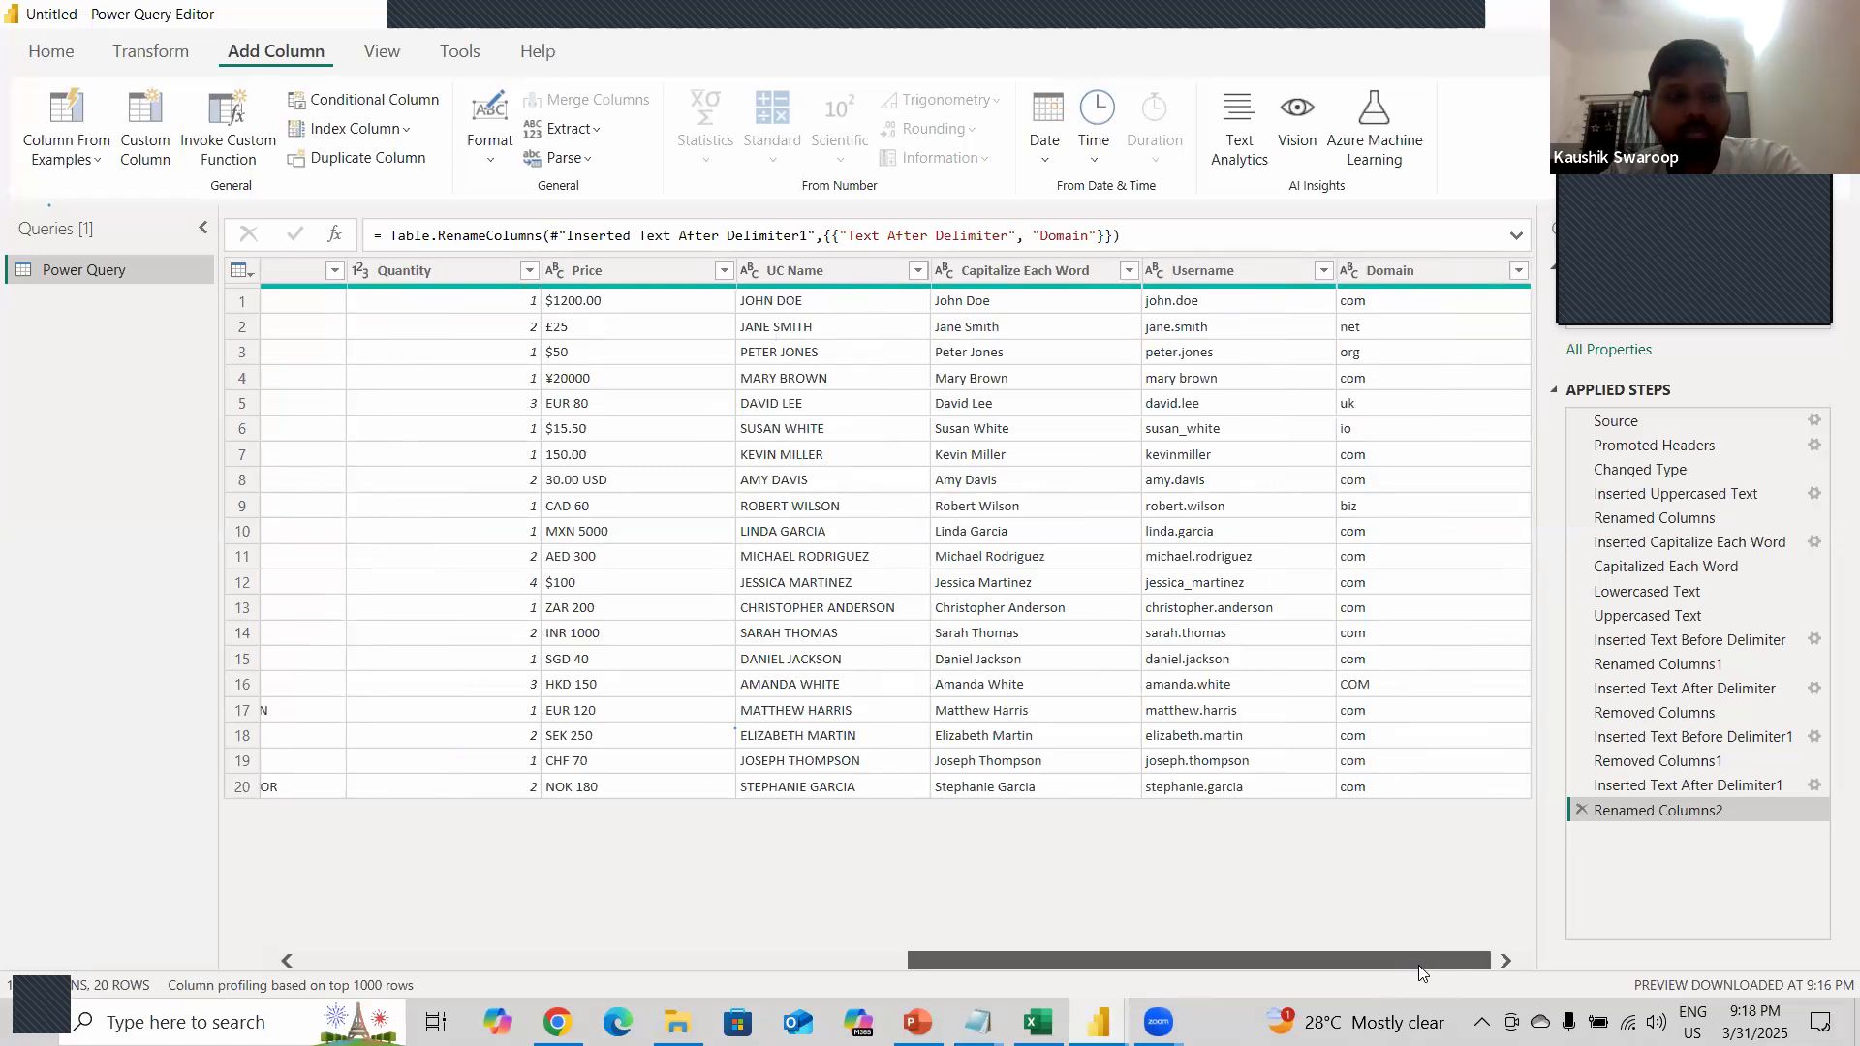
left_click_drag(1269, 992, 1341, 986)
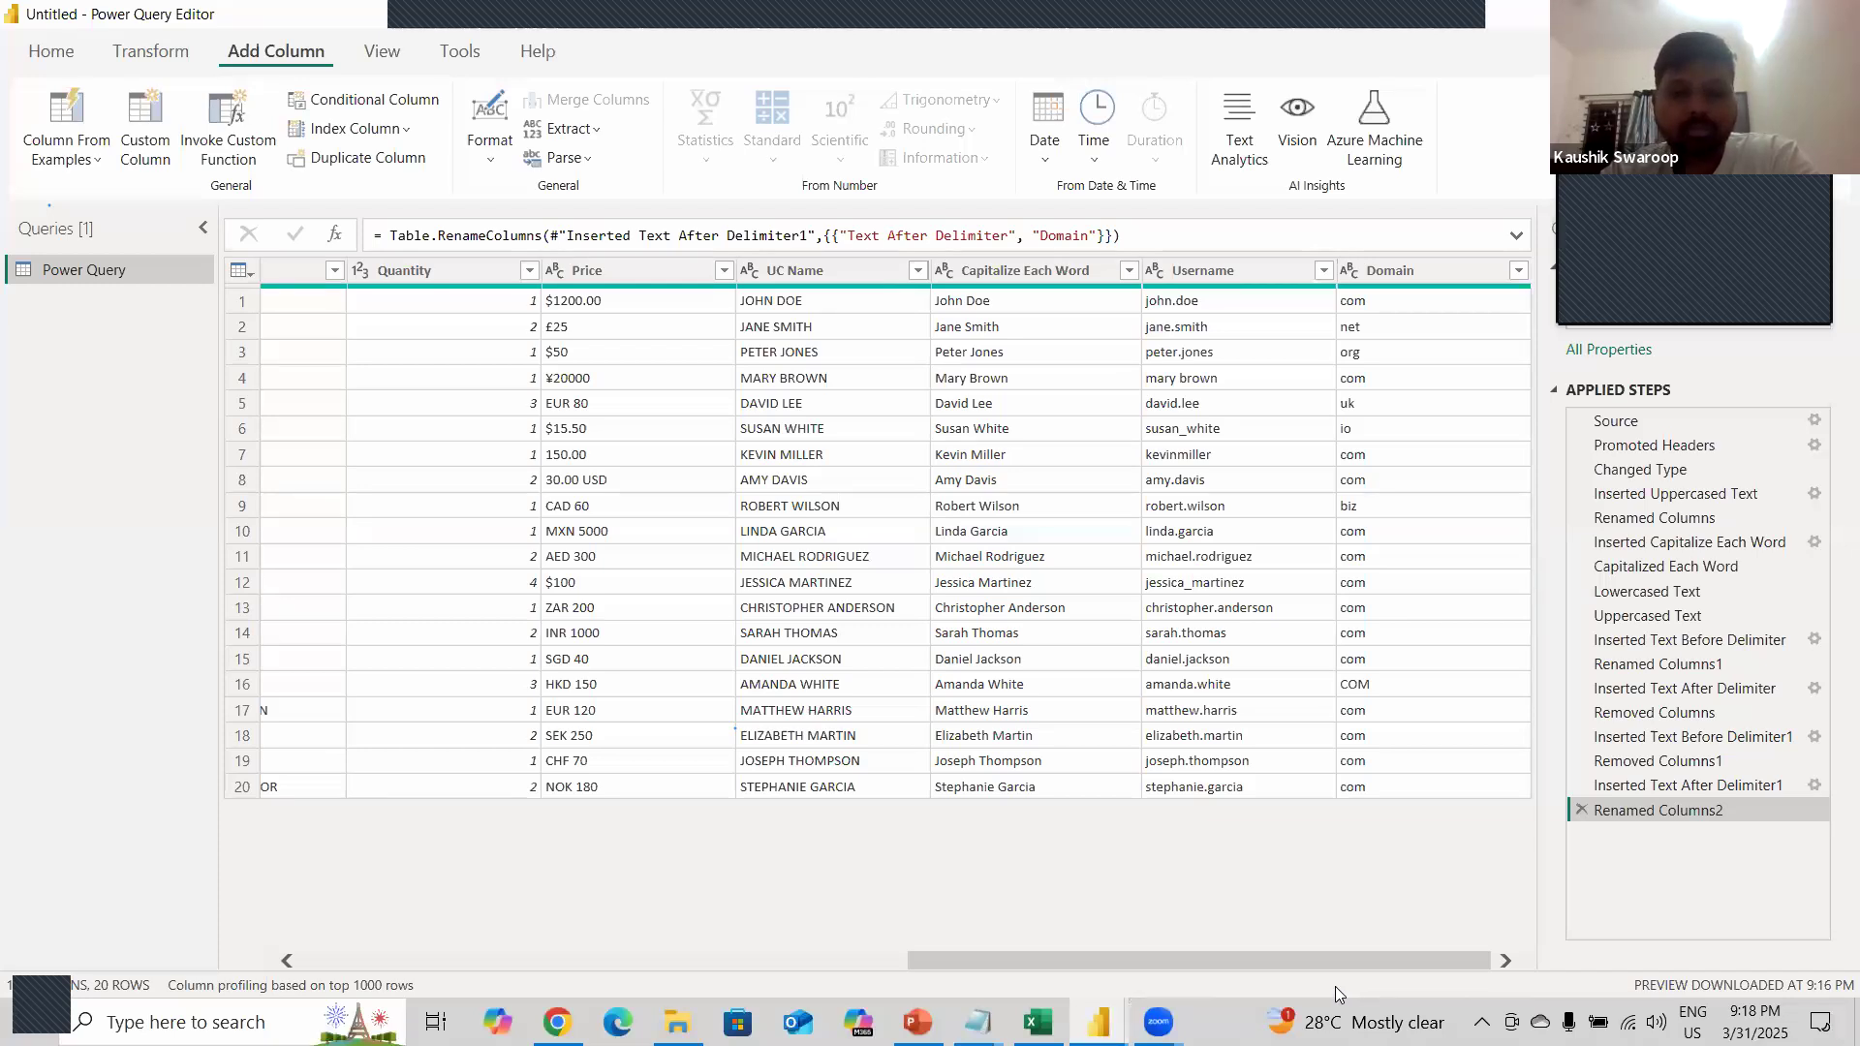
left_click_drag(1314, 967, 1185, 951)
scroll(505, 908, "left", 10)
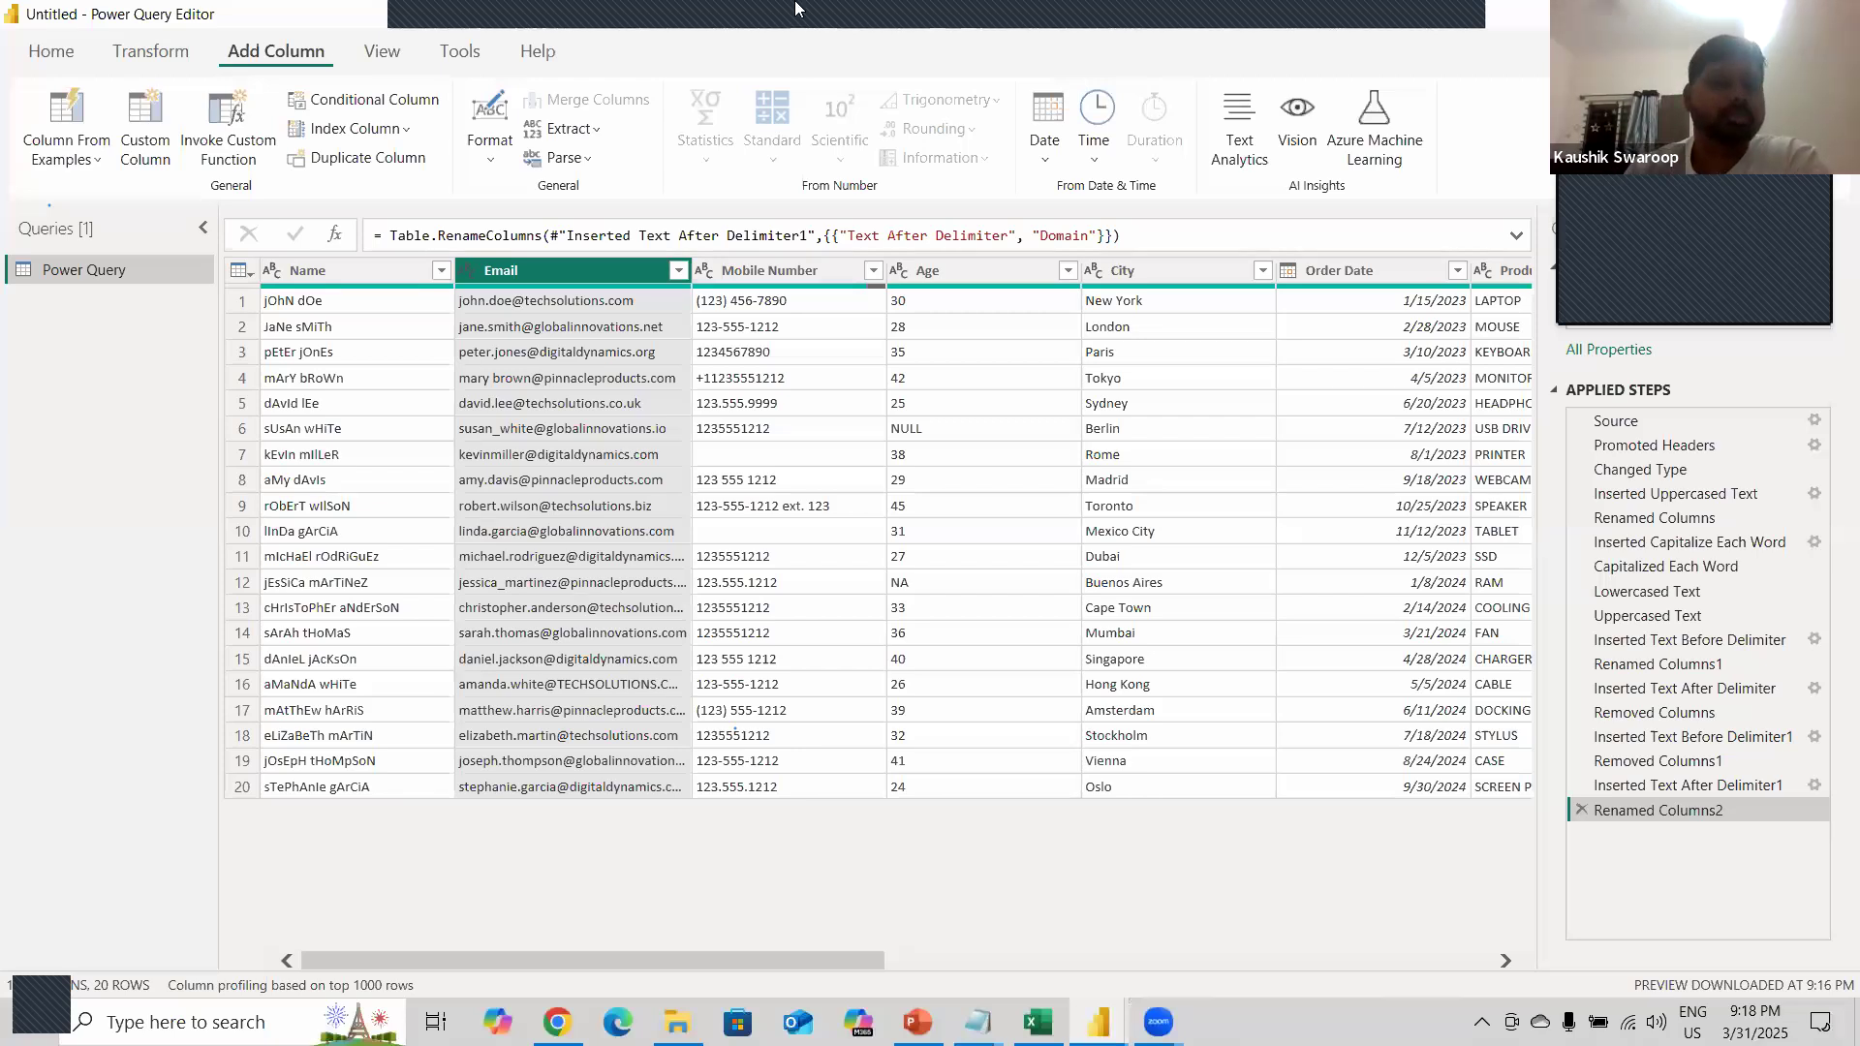
left_click(411, 424)
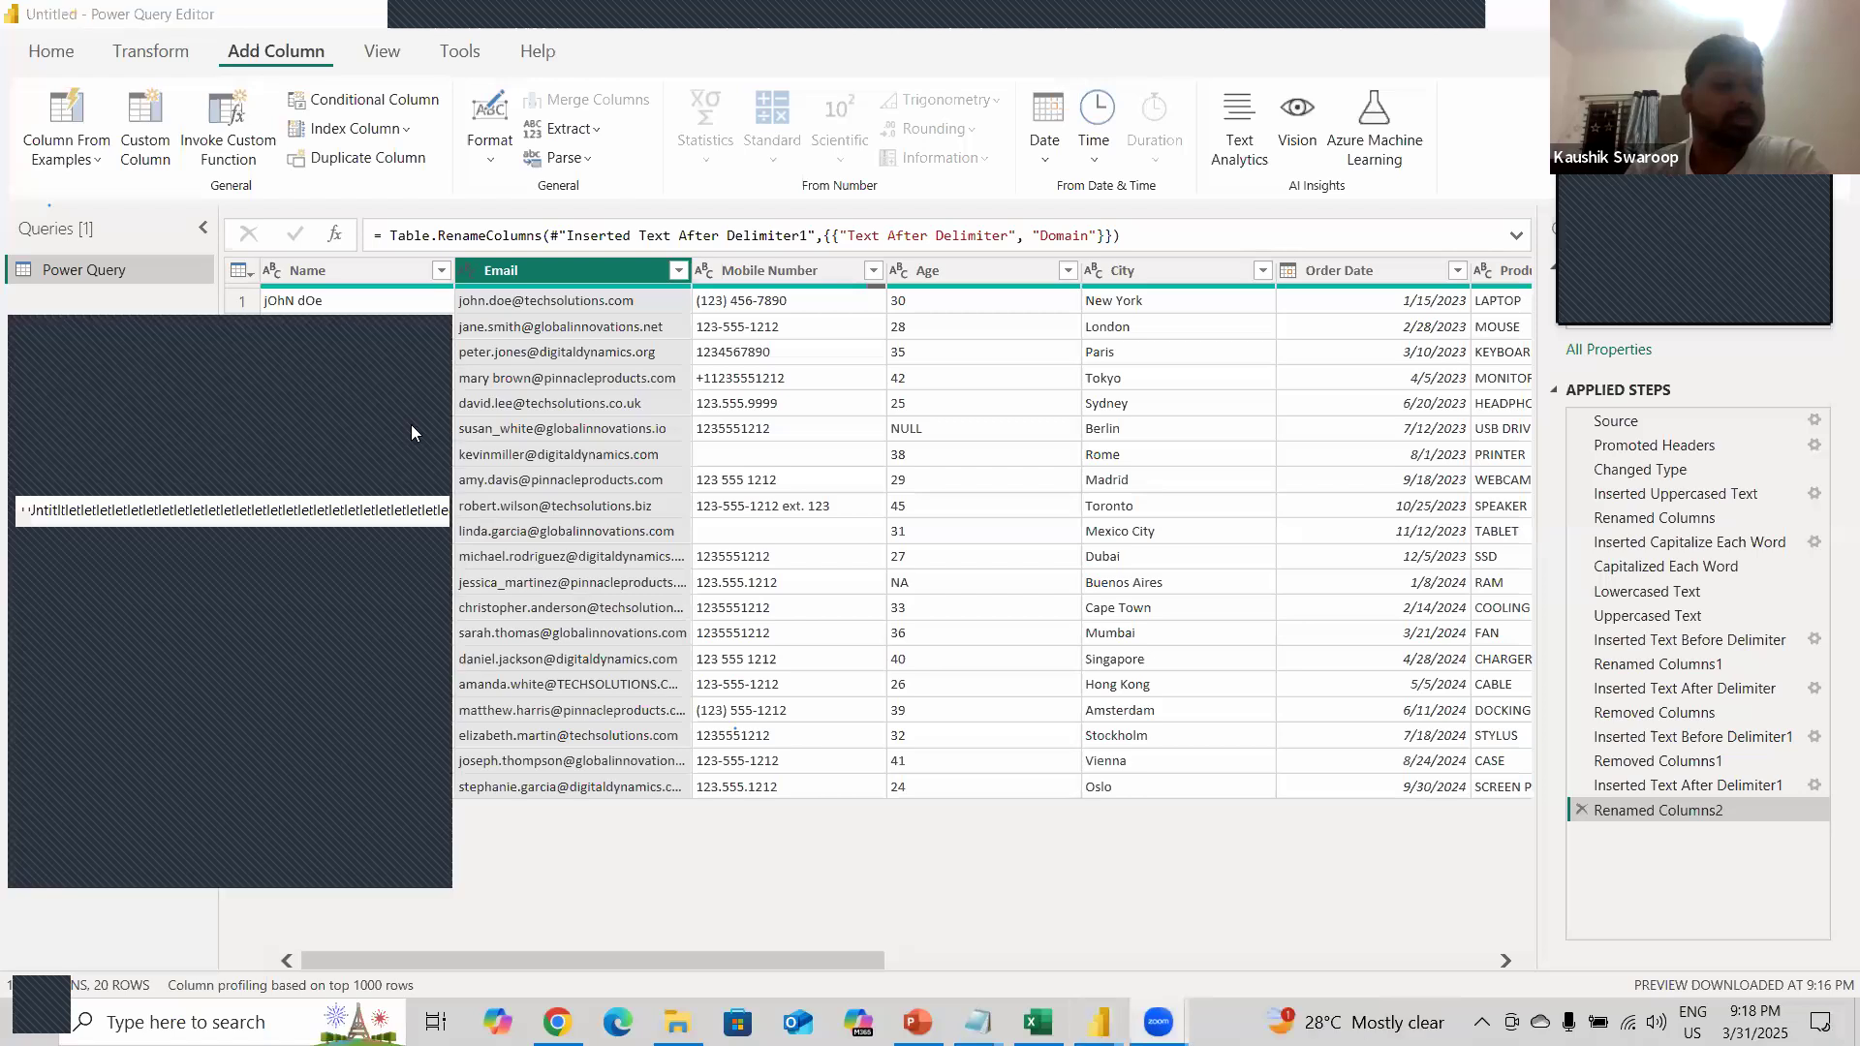
left_click(434, 331)
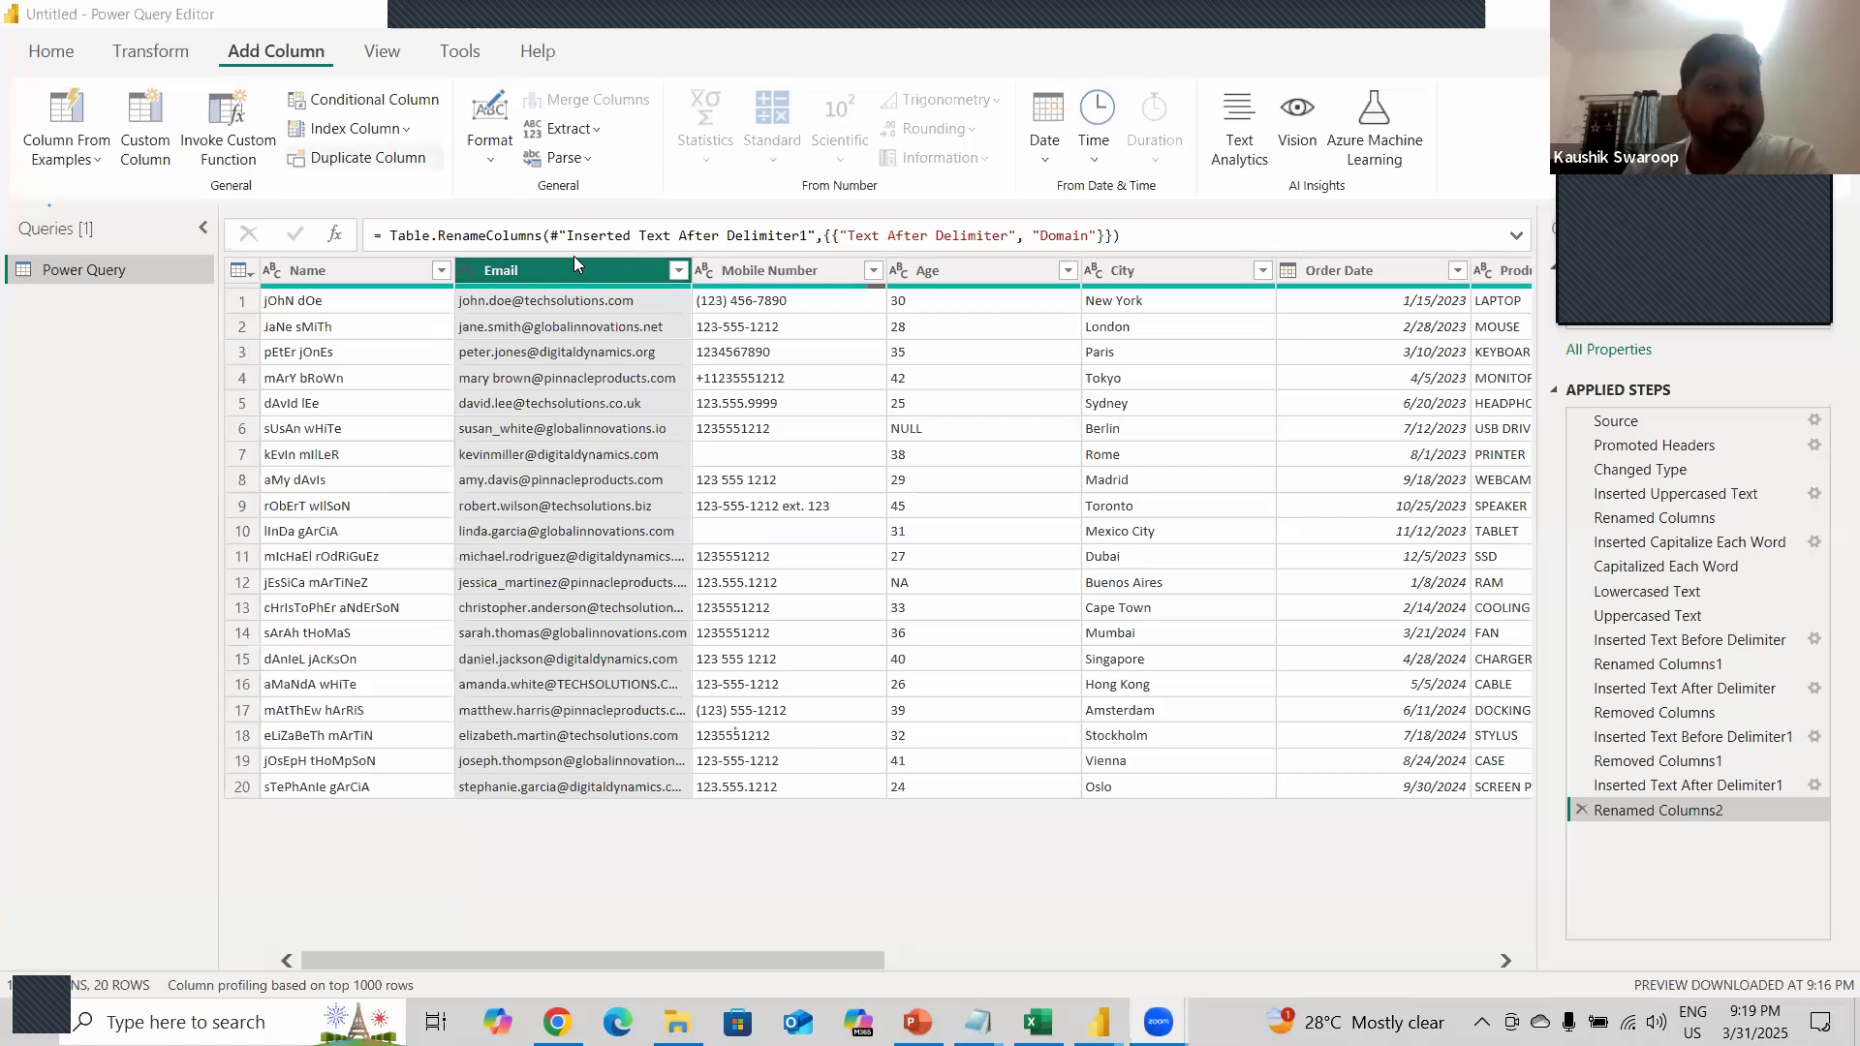
left_click(581, 129)
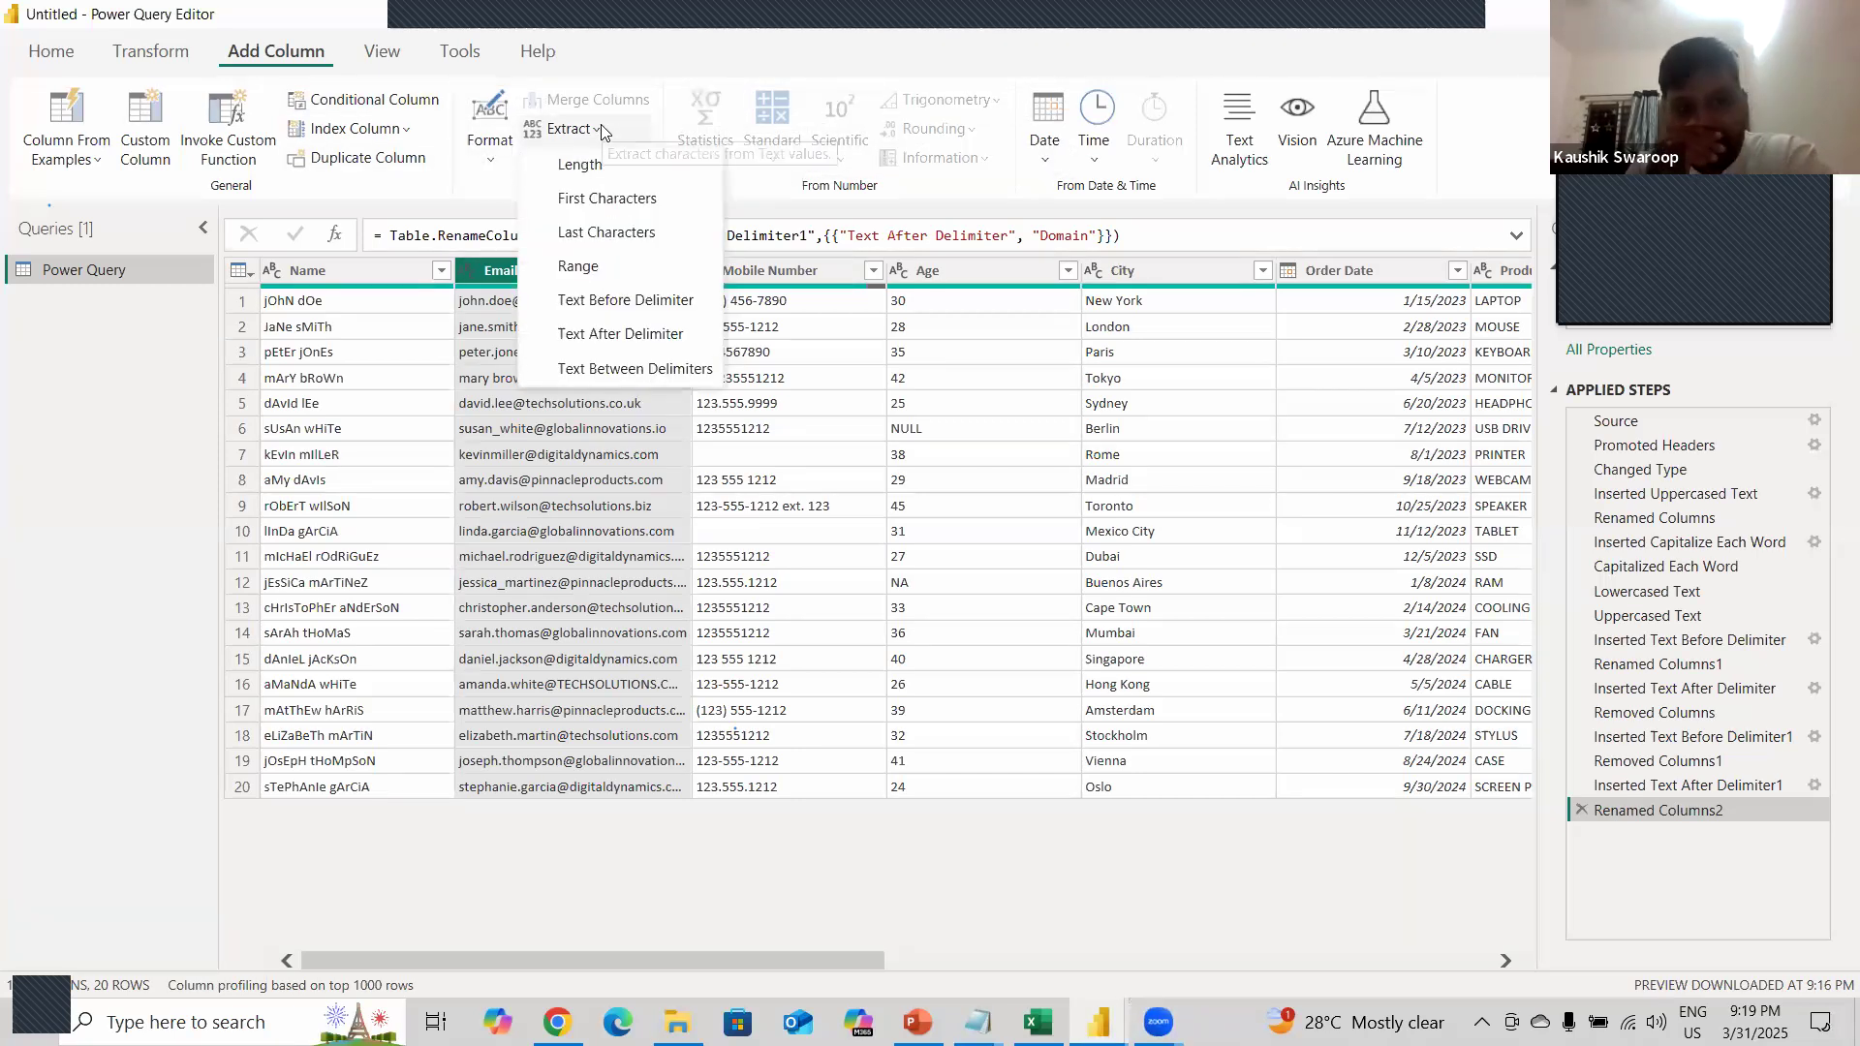
left_click(144, 573)
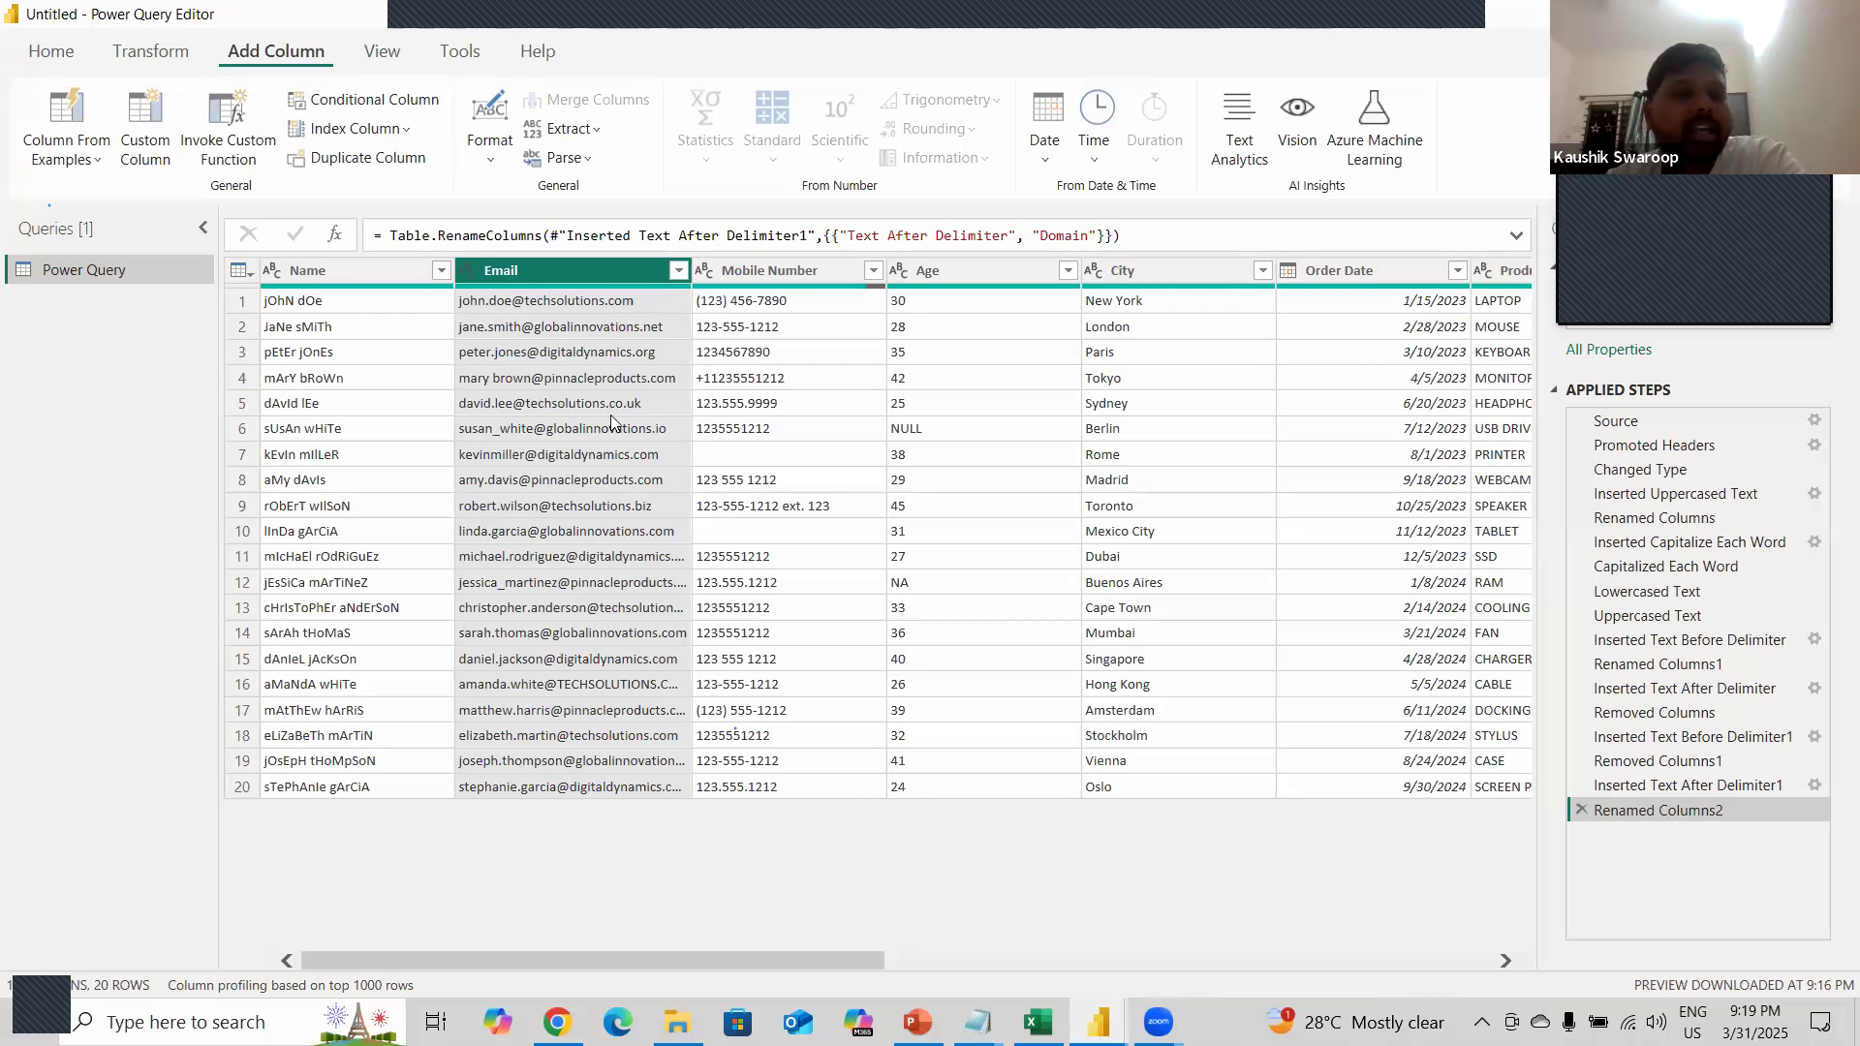
- Add a column from the Email column that extracts the text between the start delimiter "@" and the end delimiter "."
left_click(572, 129)
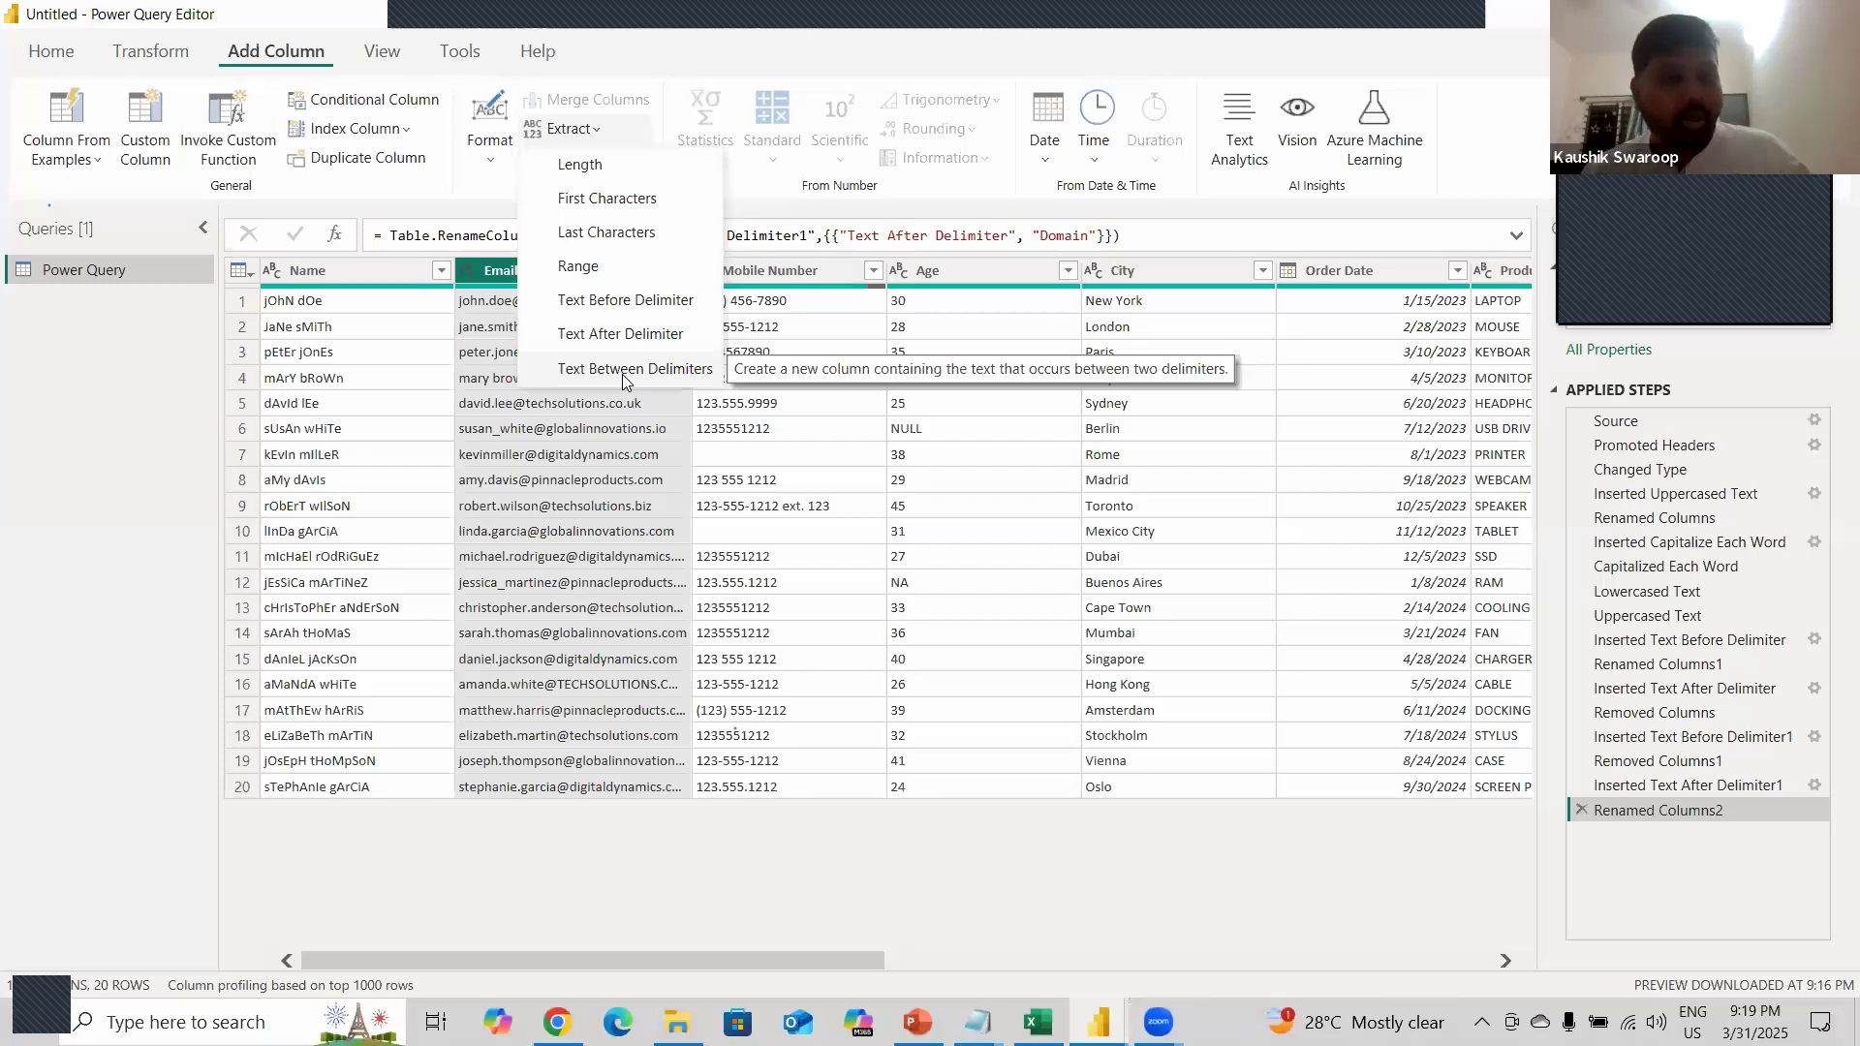
left_click(622, 373)
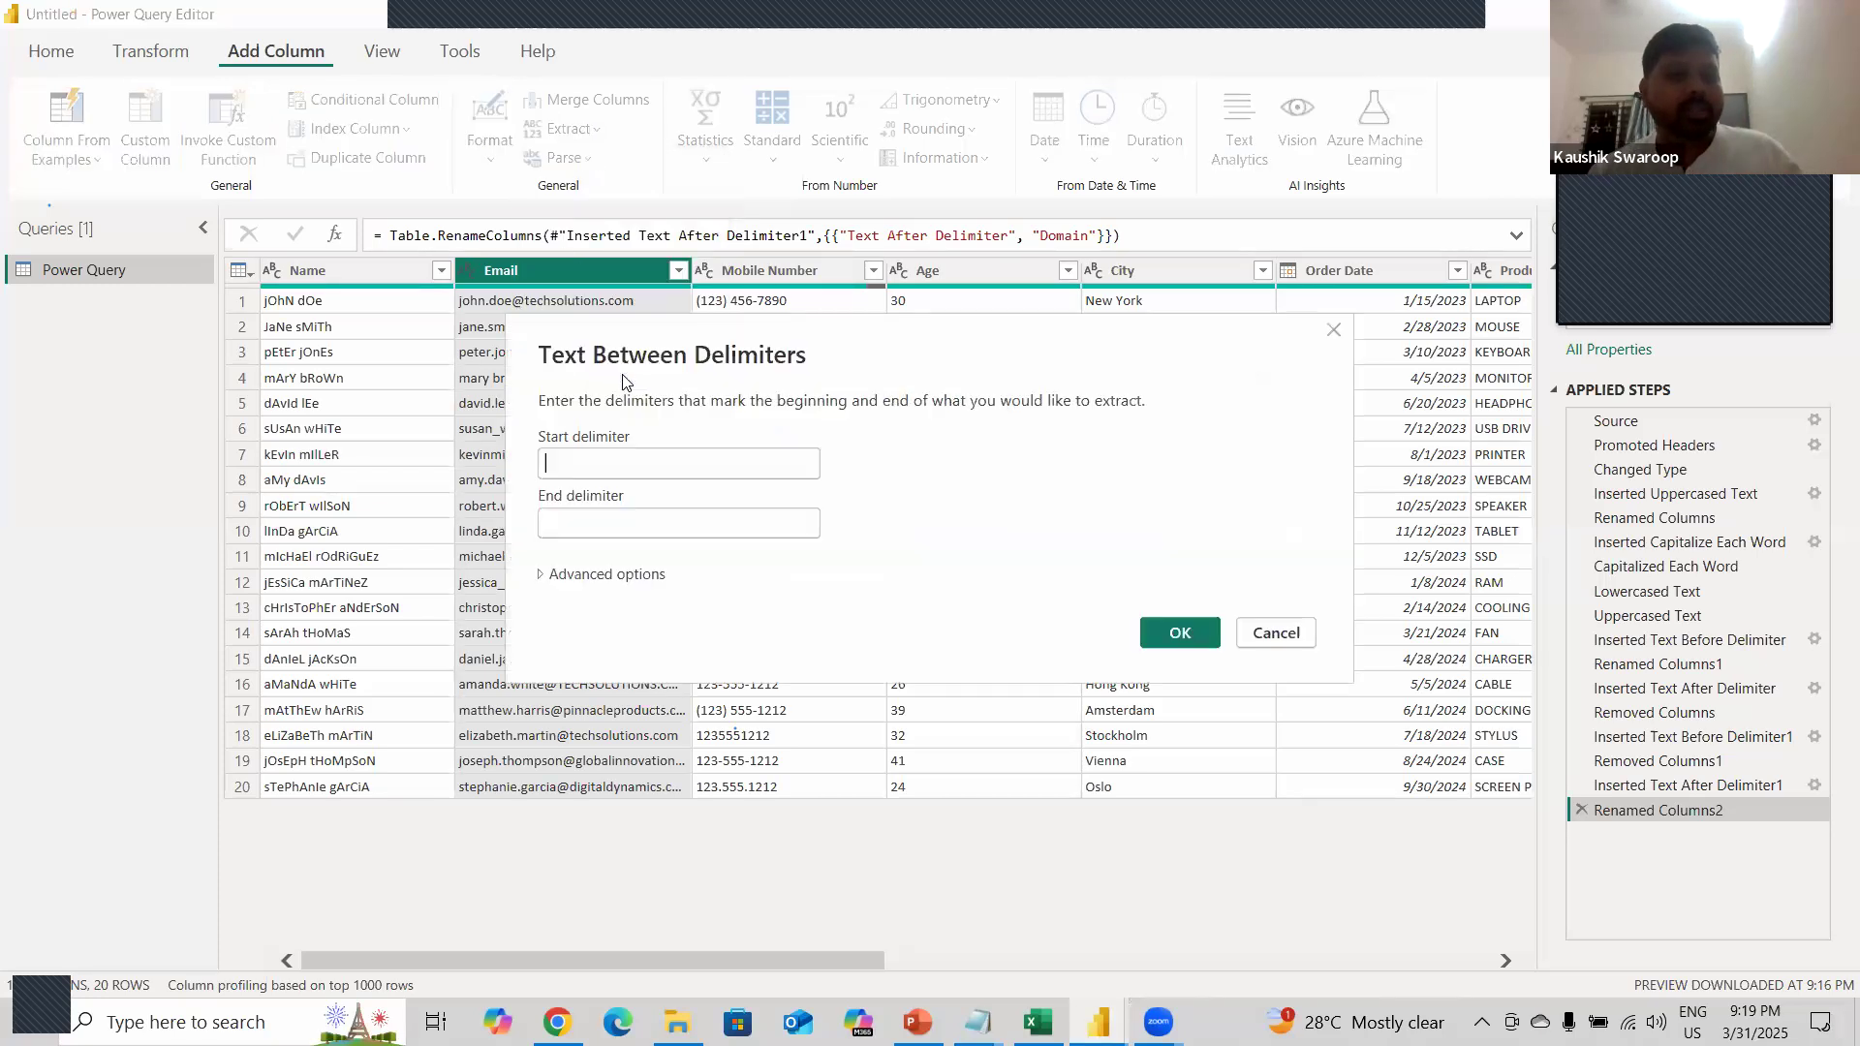
type("@")
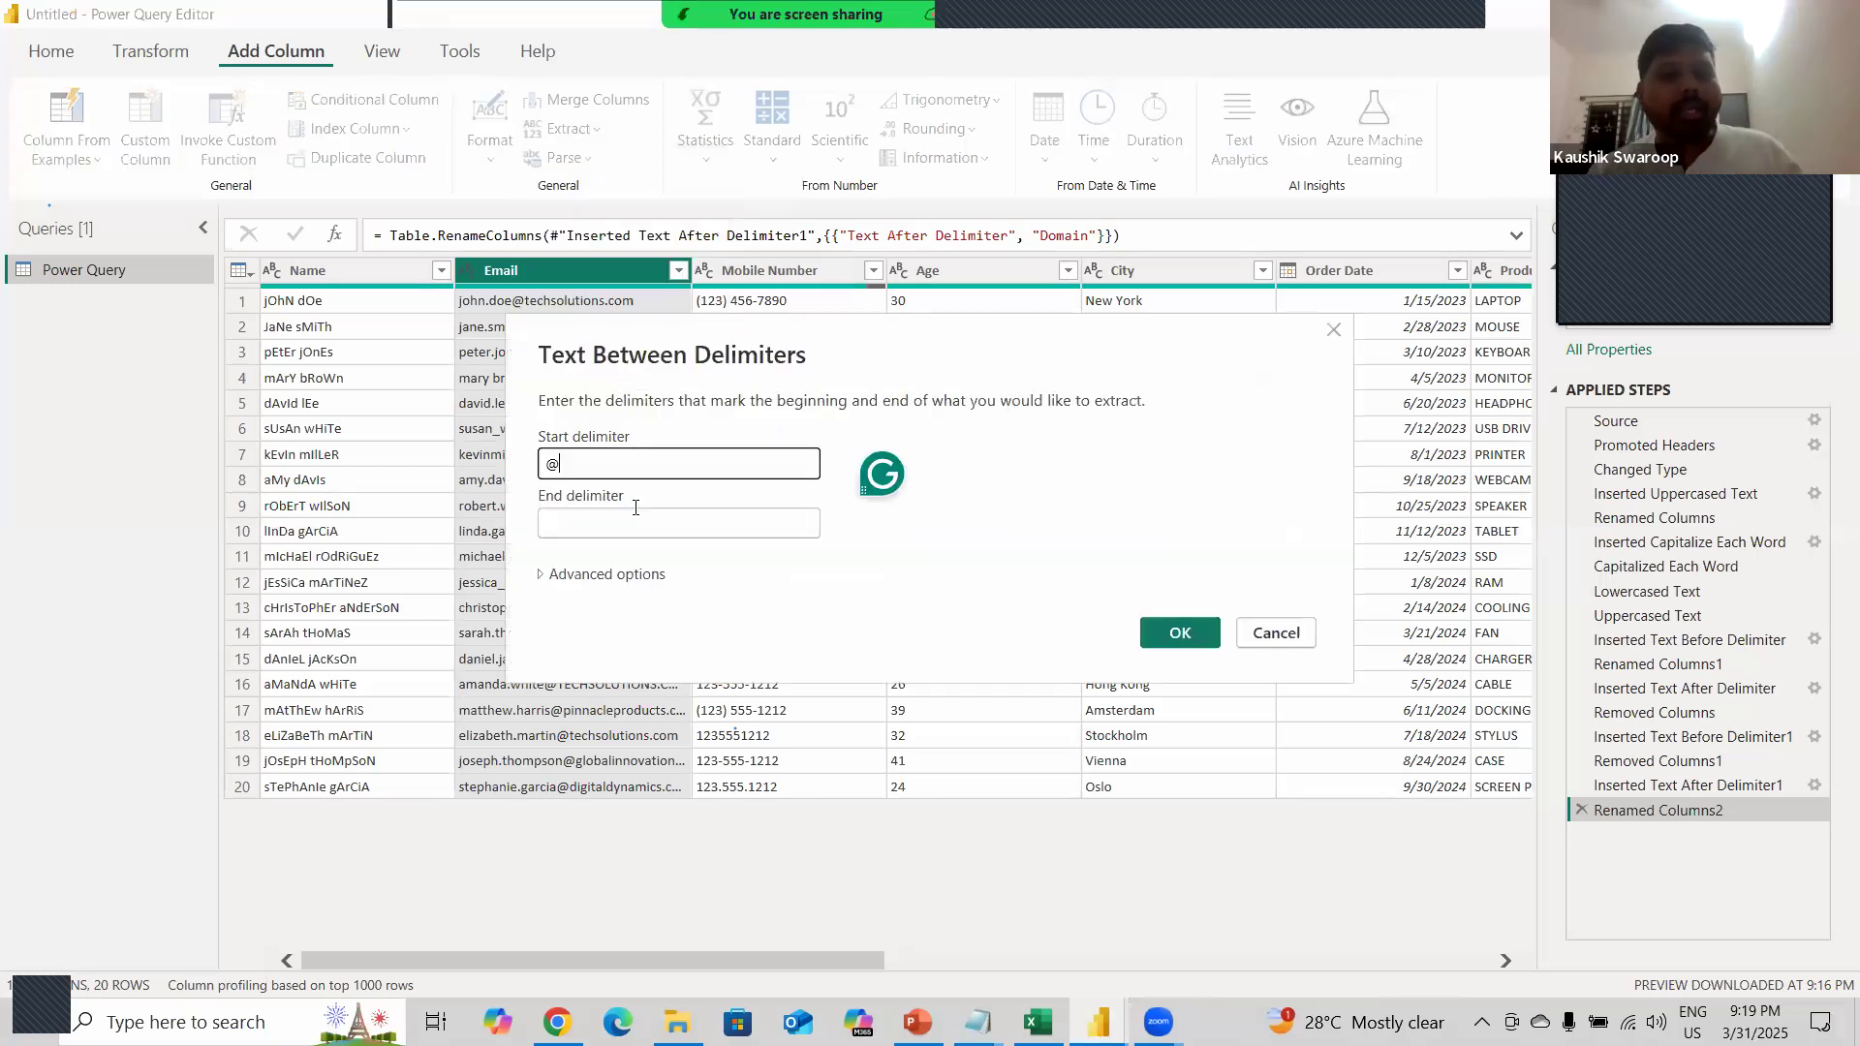
left_click(628, 519)
type(".")
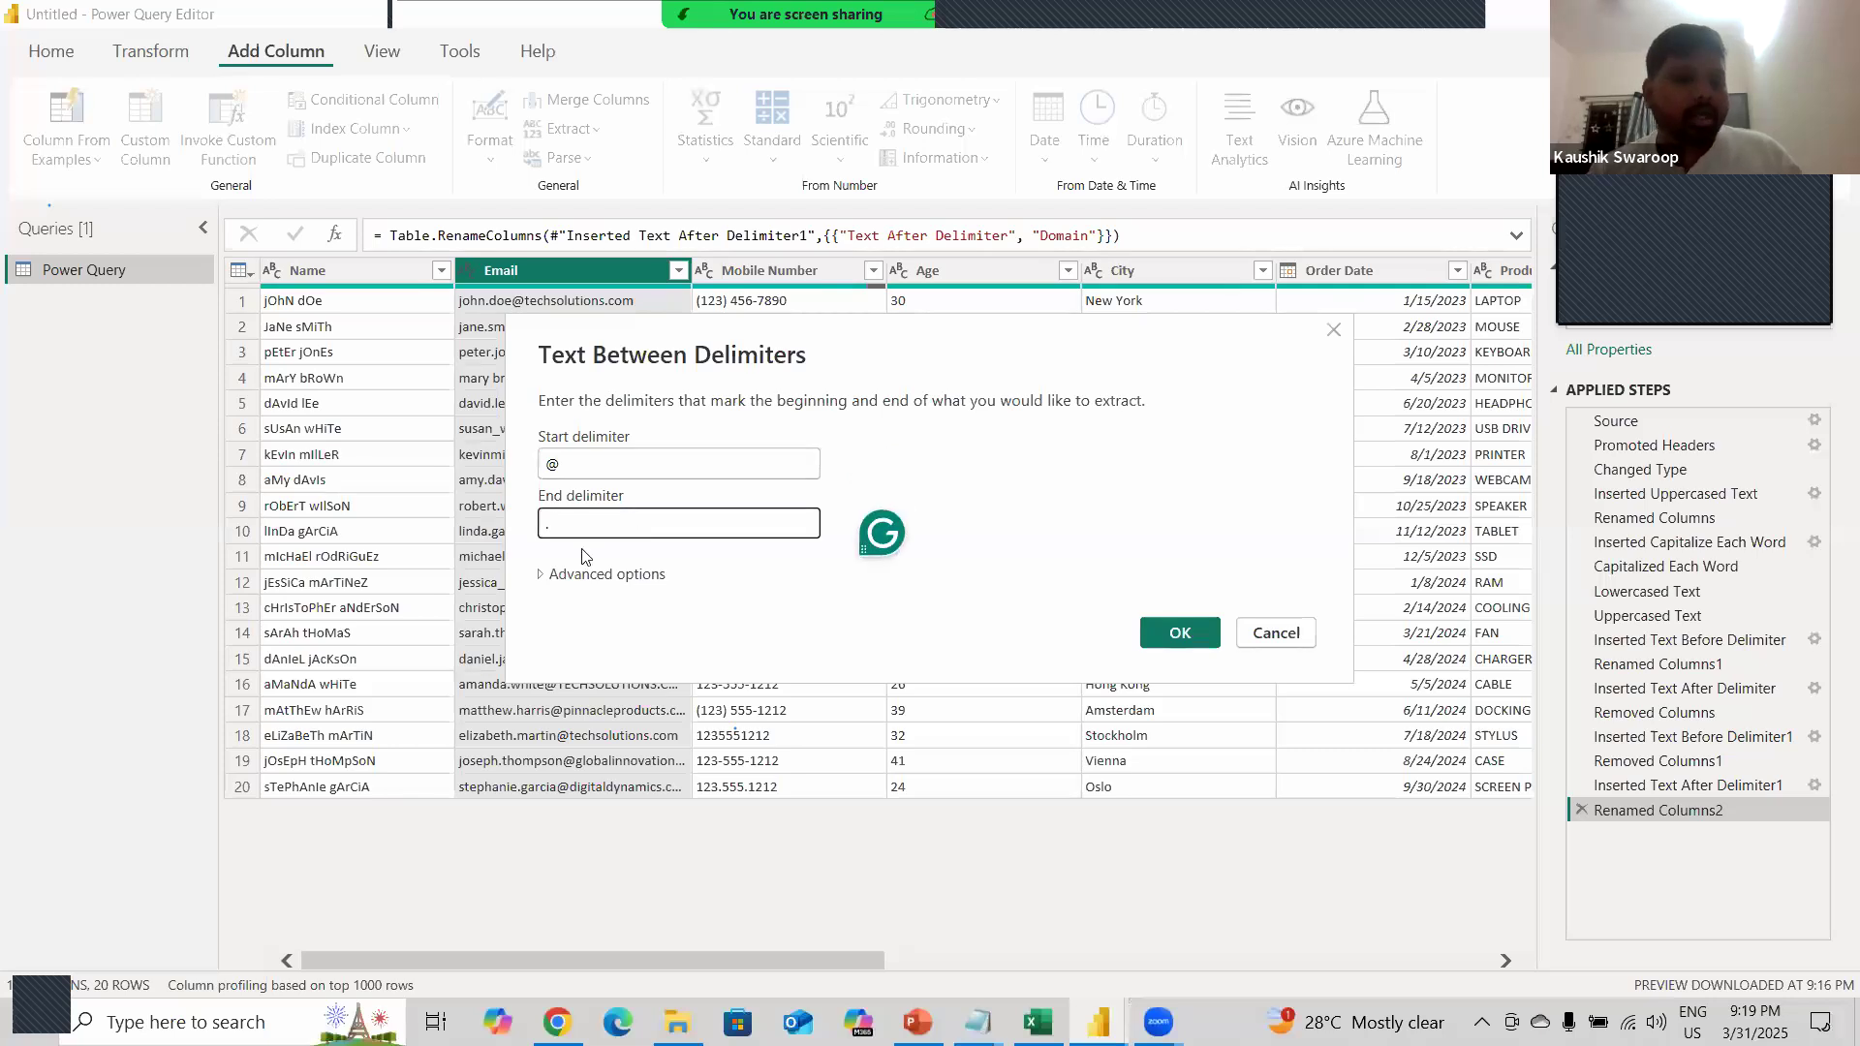
left_click(545, 577)
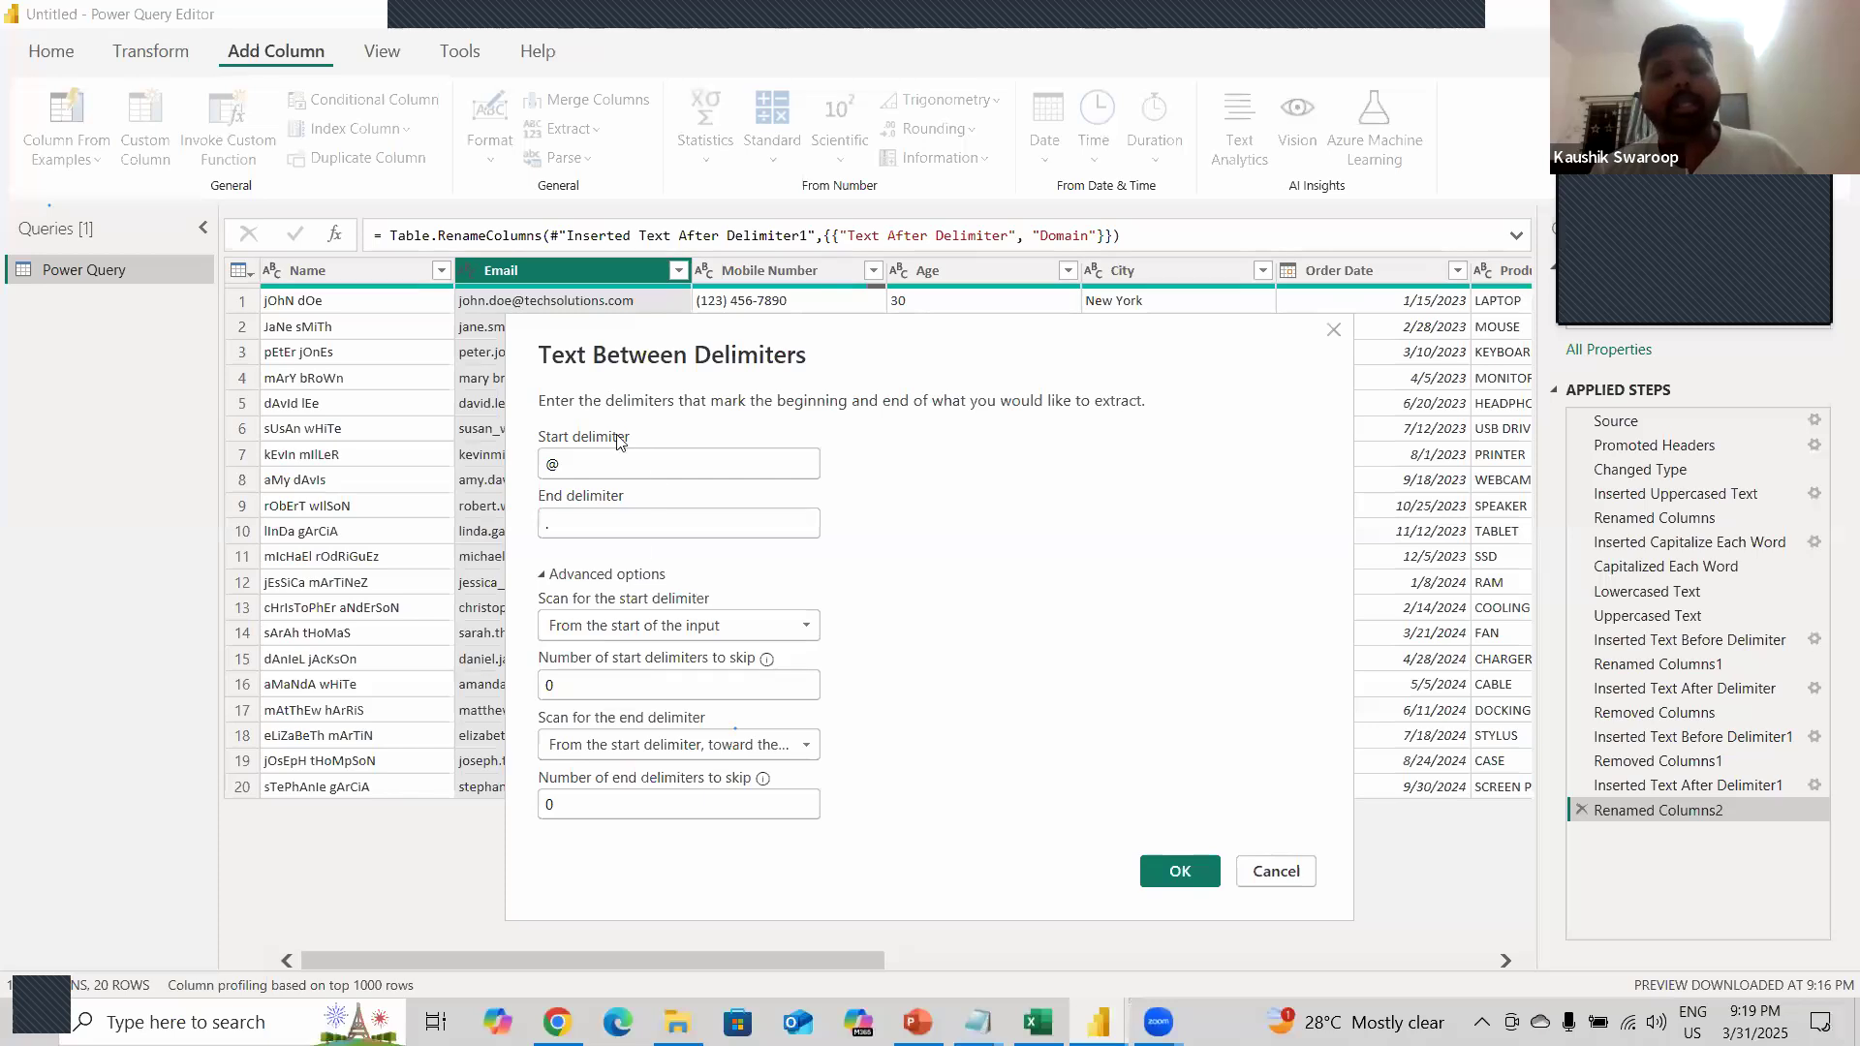
left_click(547, 577)
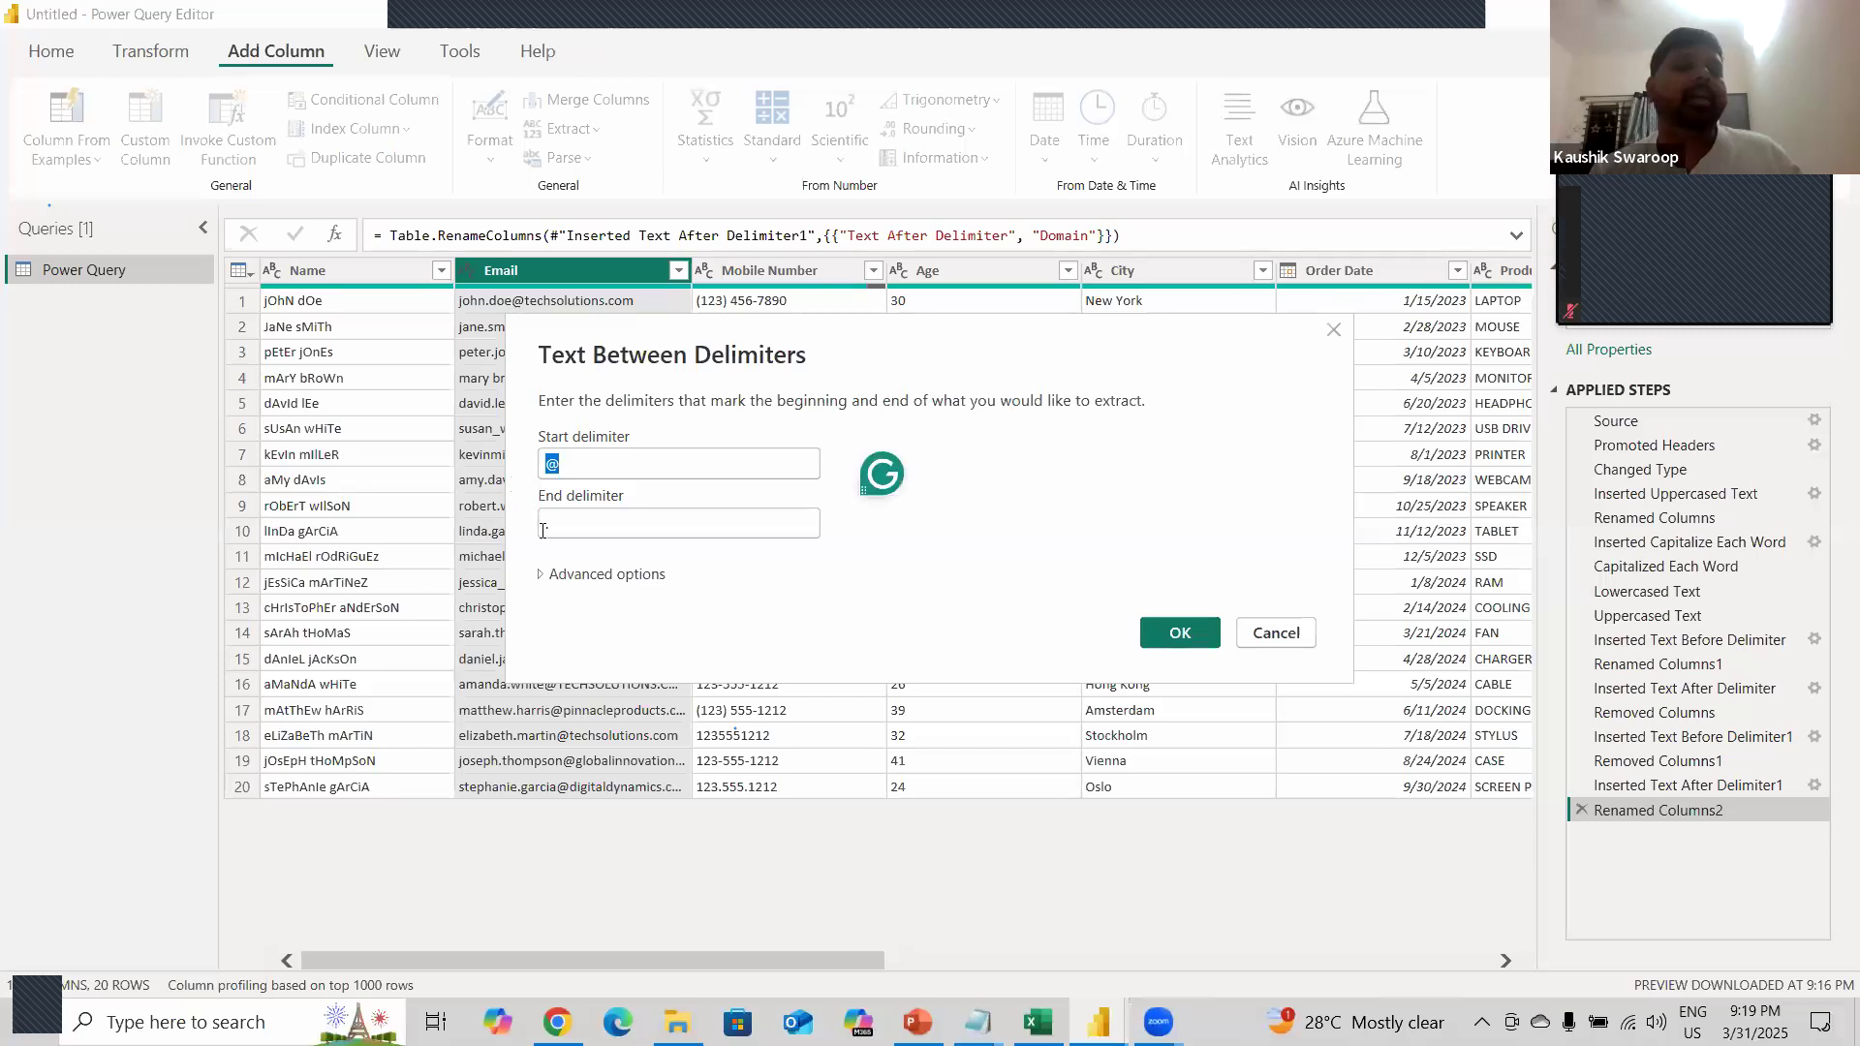
left_click(622, 528)
type(".")
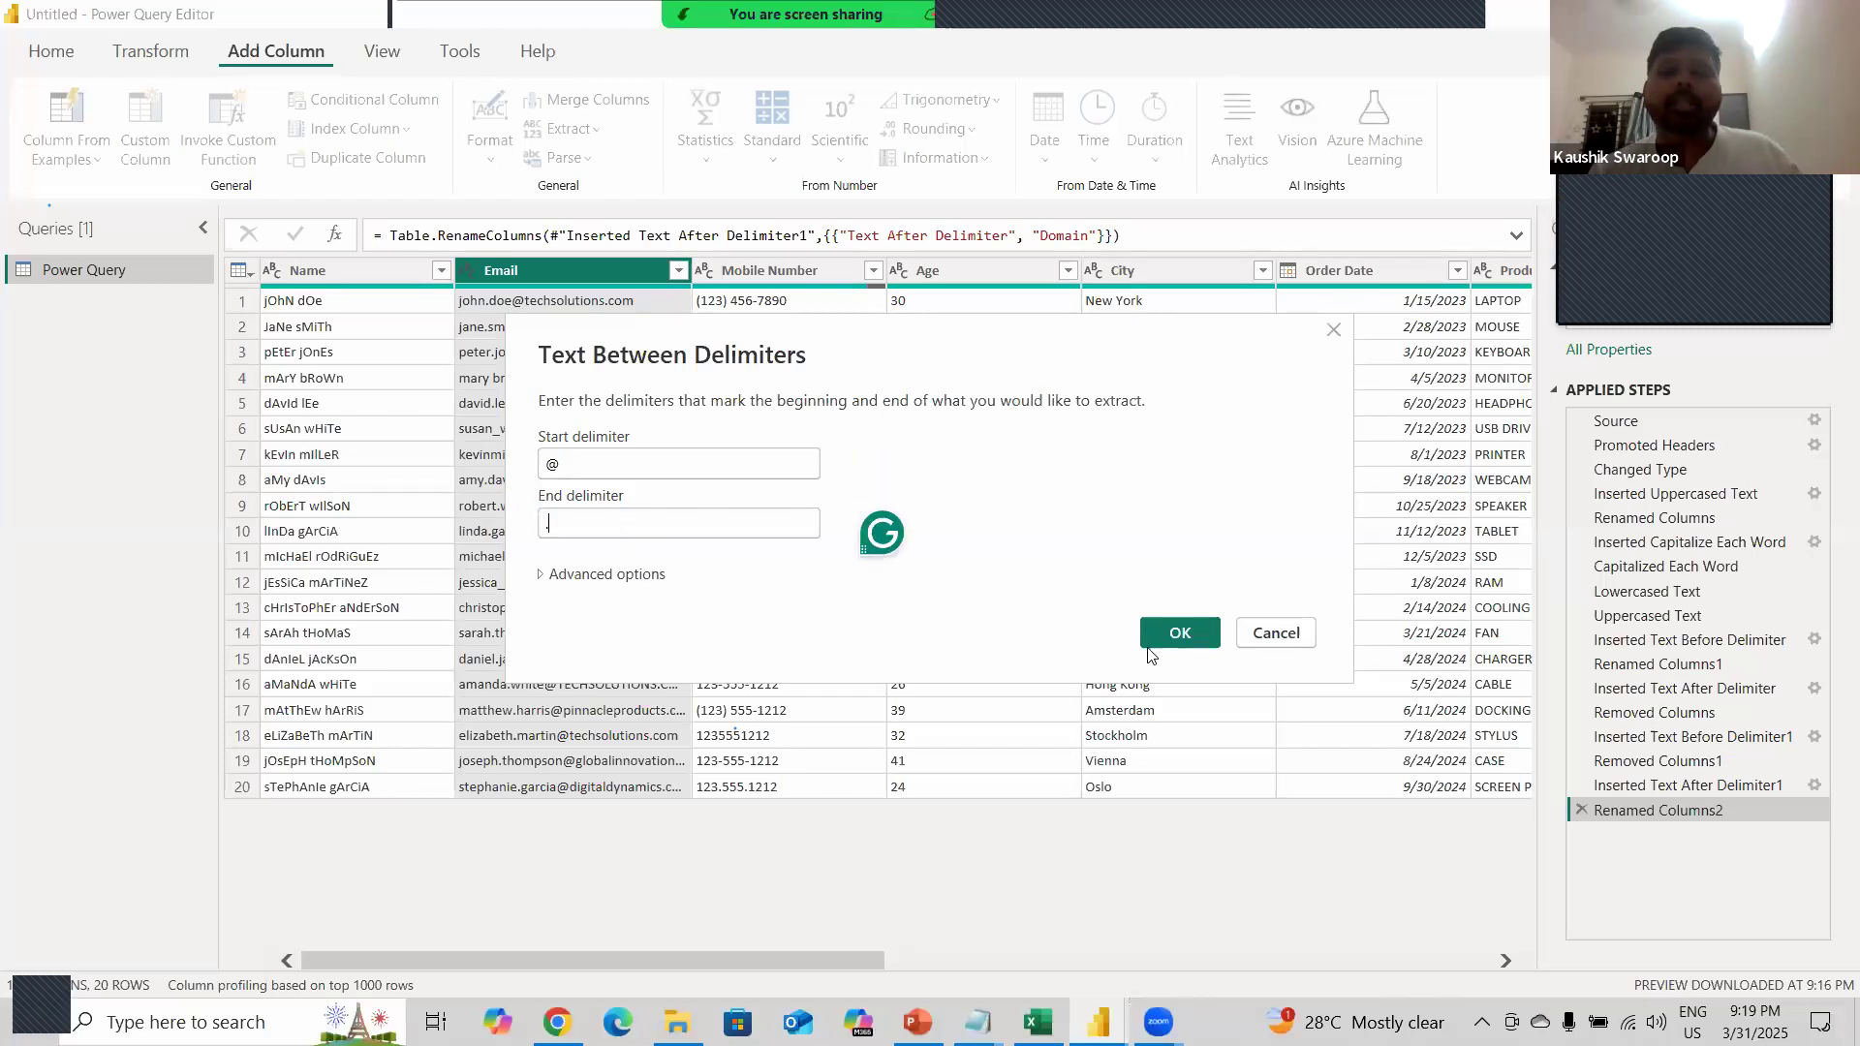
left_click(1177, 633)
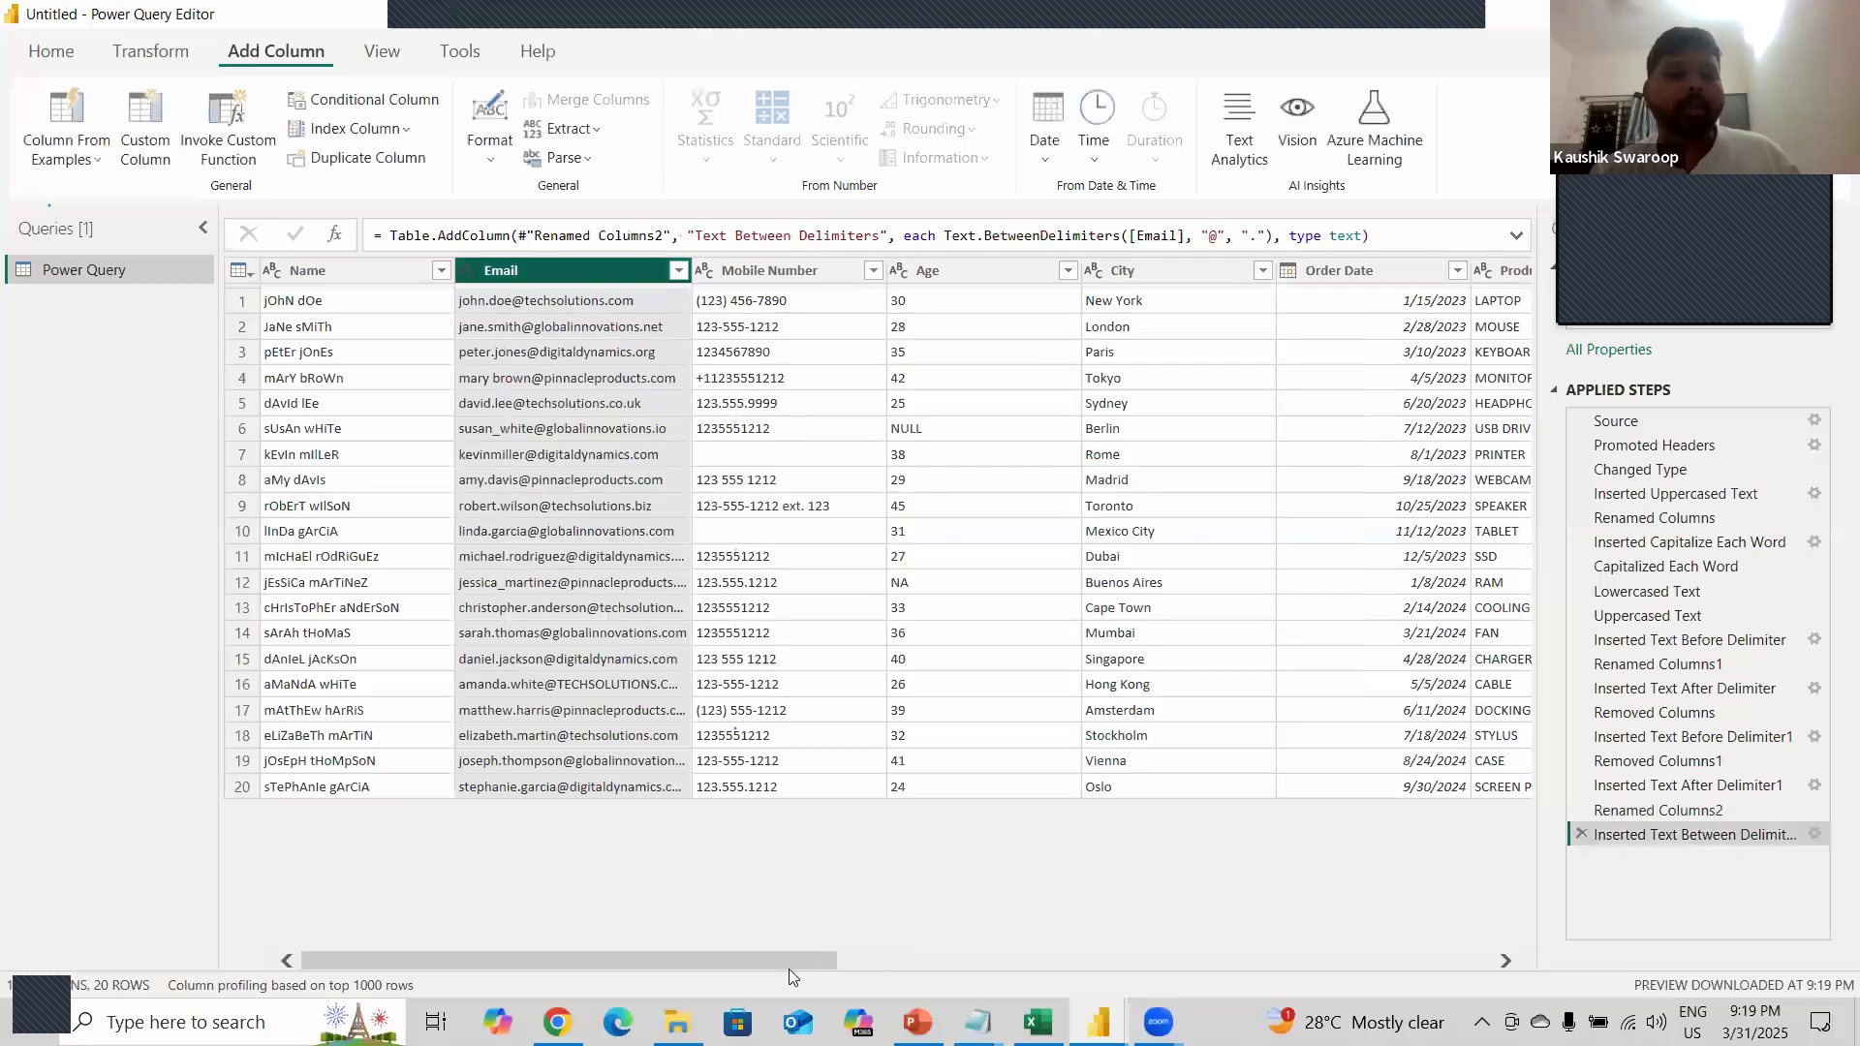
- Rename the Text Between Delimiters column as Company
left_click_drag(821, 960, 1429, 986)
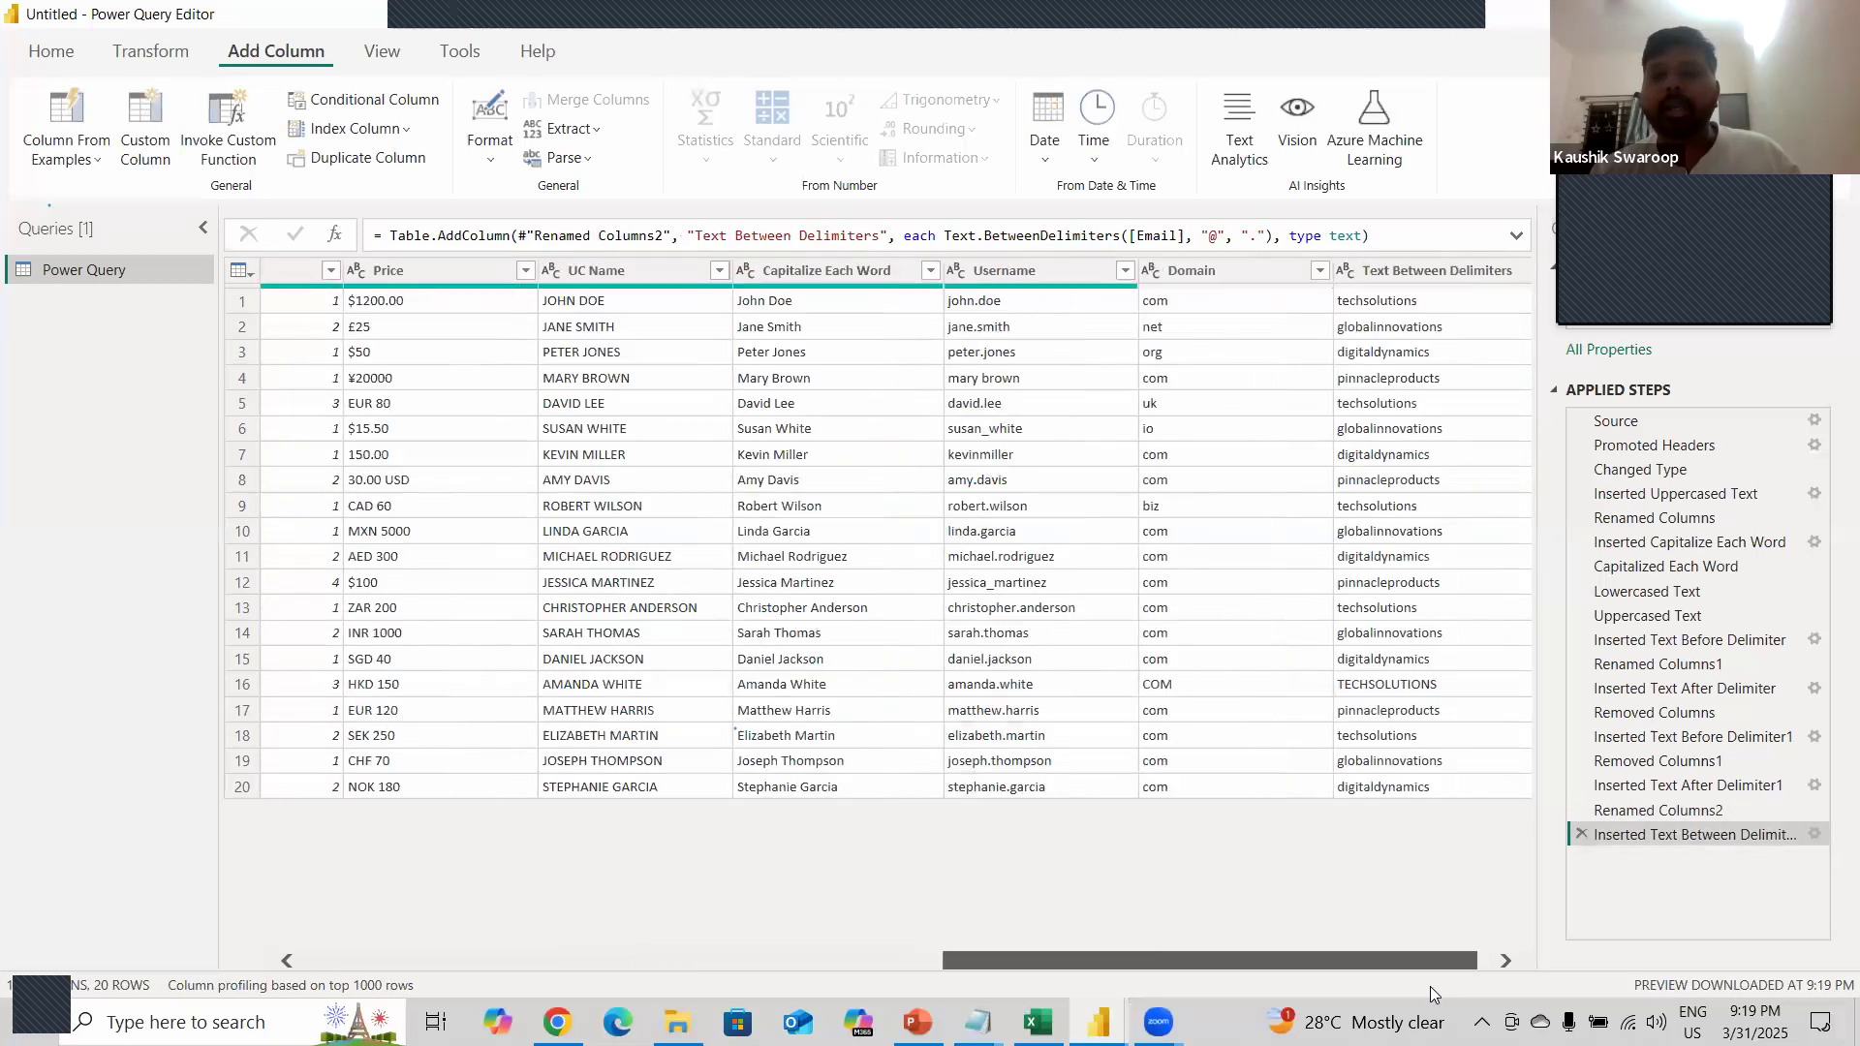
left_click(1400, 273)
double_click(1403, 274)
type("Company")
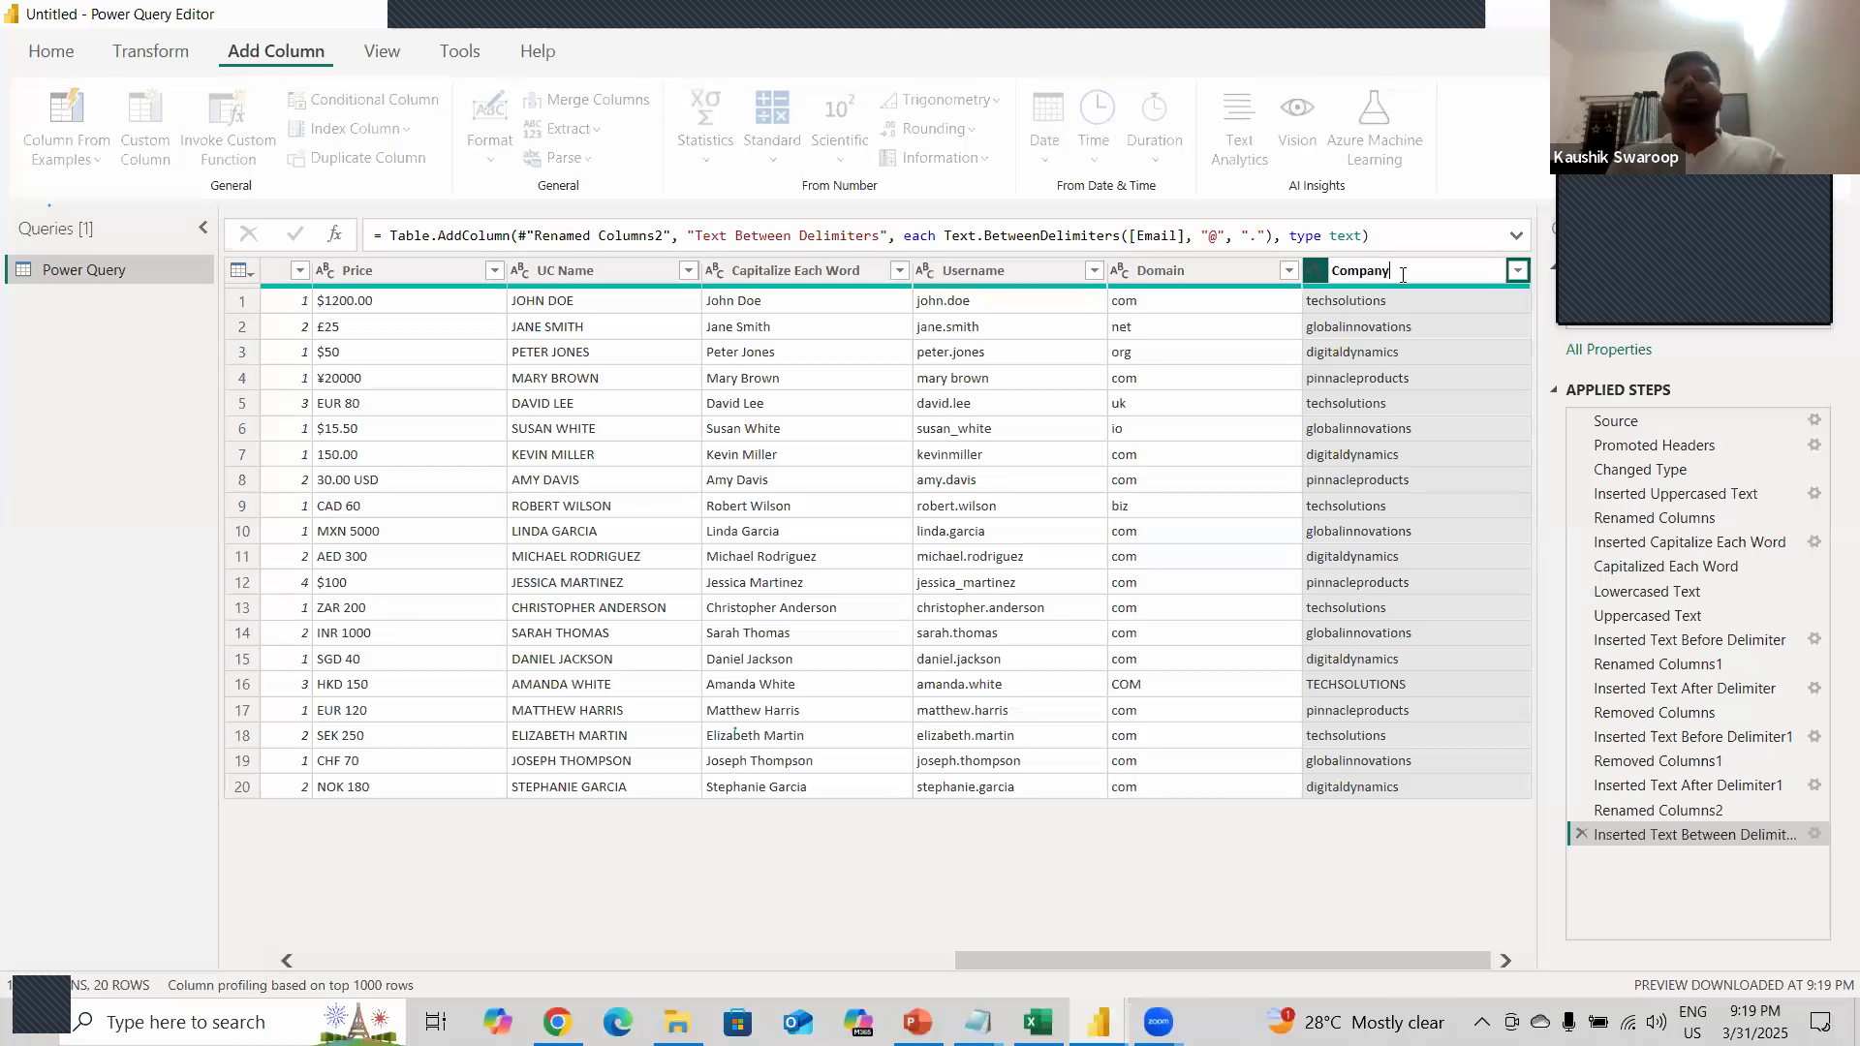
key("Return")
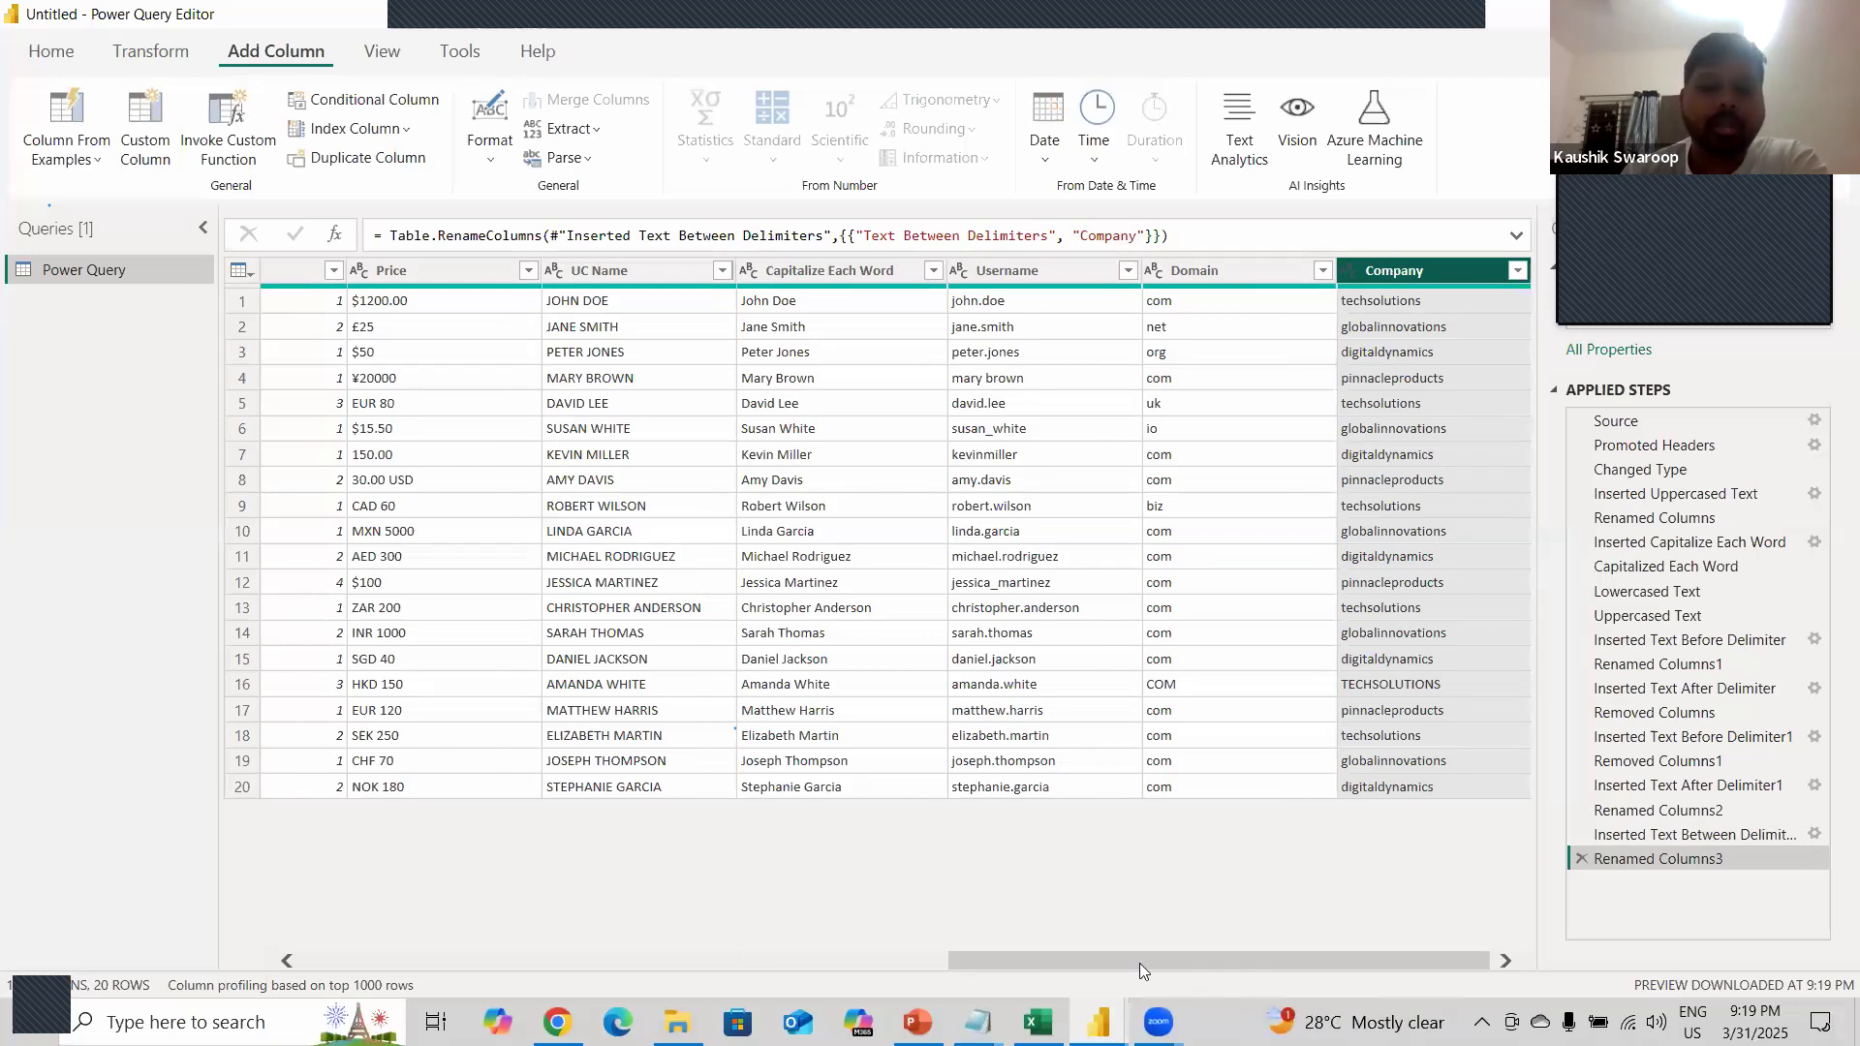
left_click_drag(1139, 963, 375, 875)
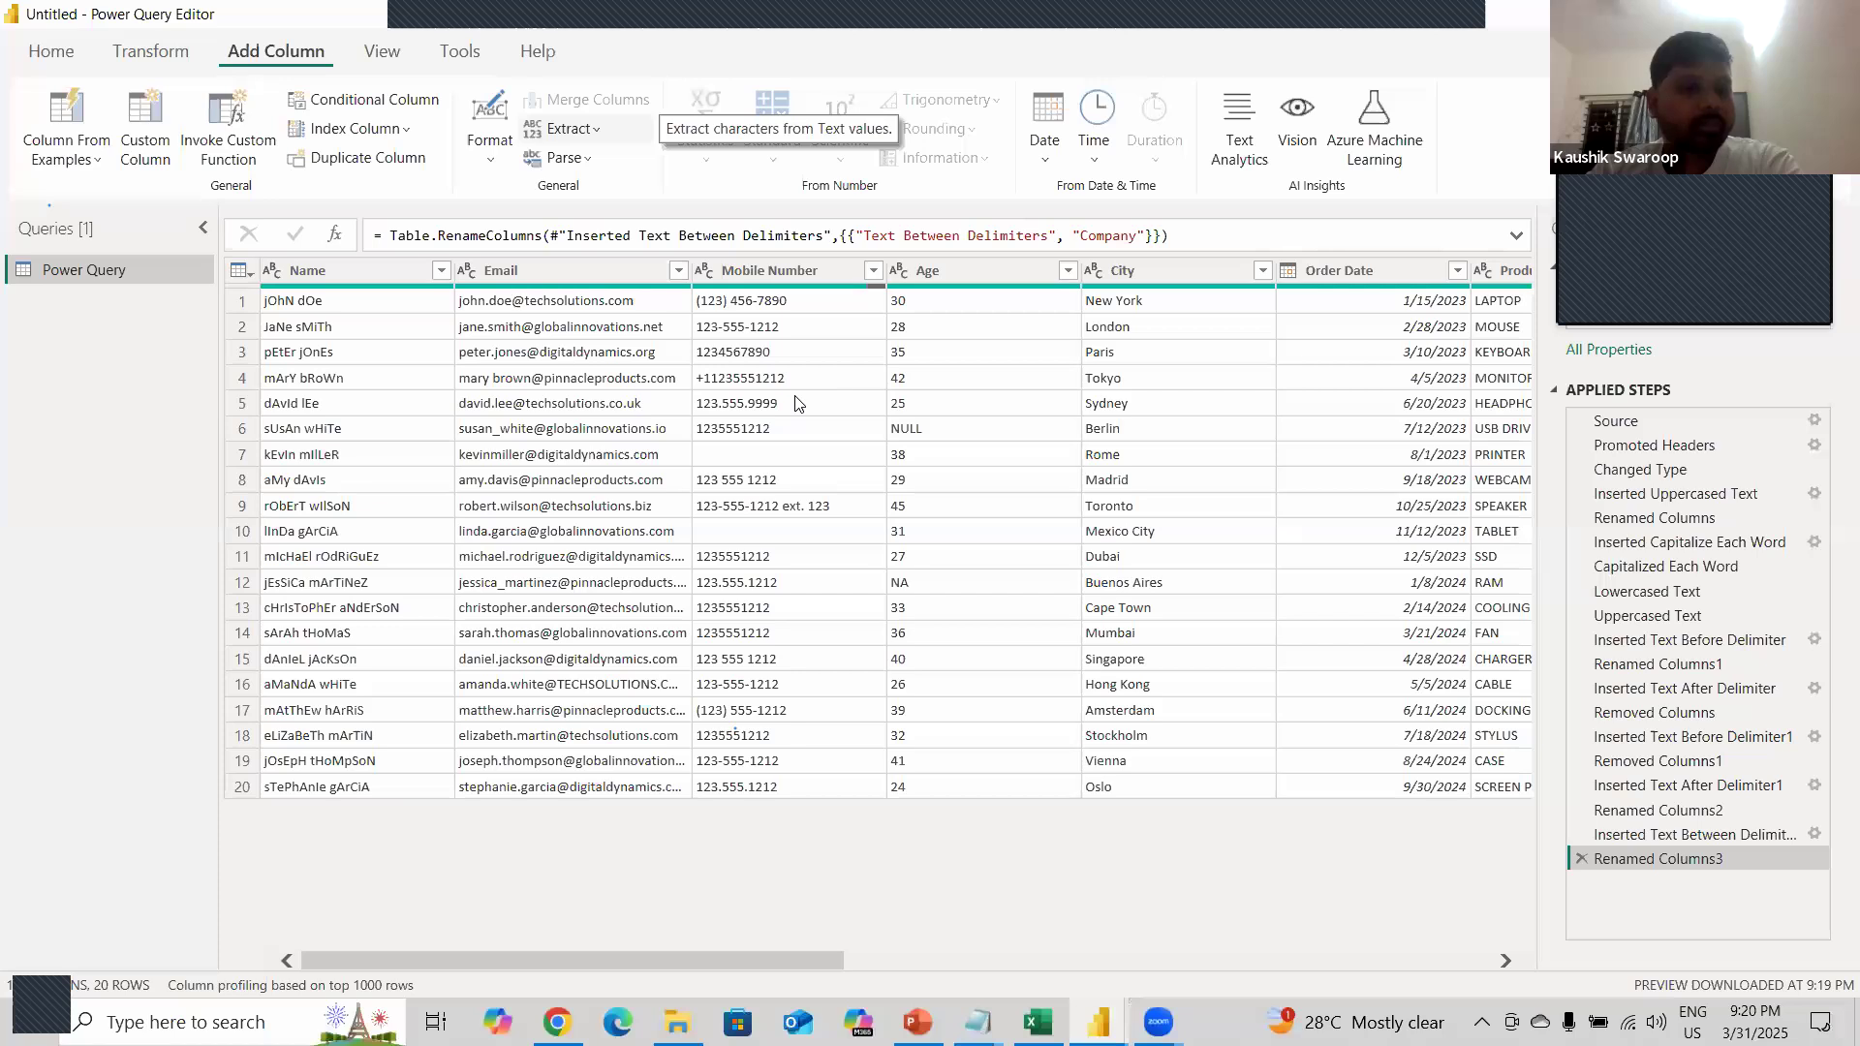
left_click(308, 697)
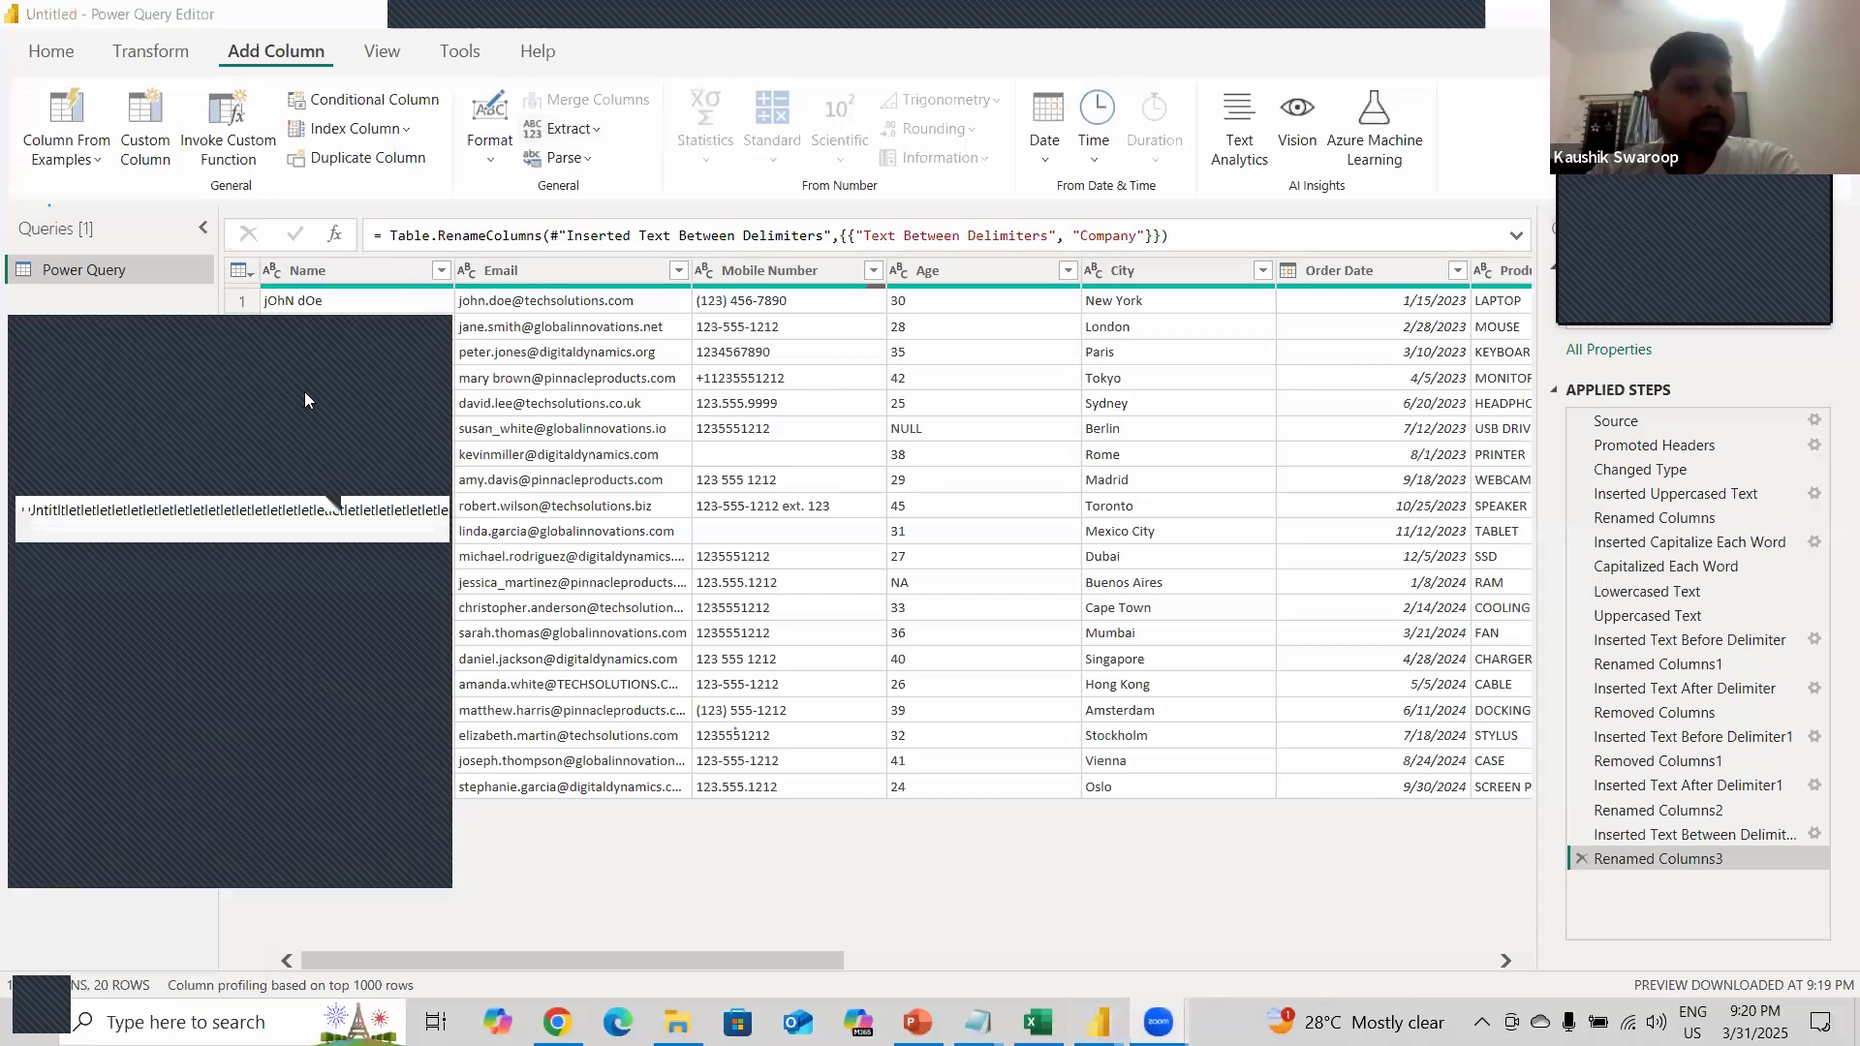
left_click(300, 343)
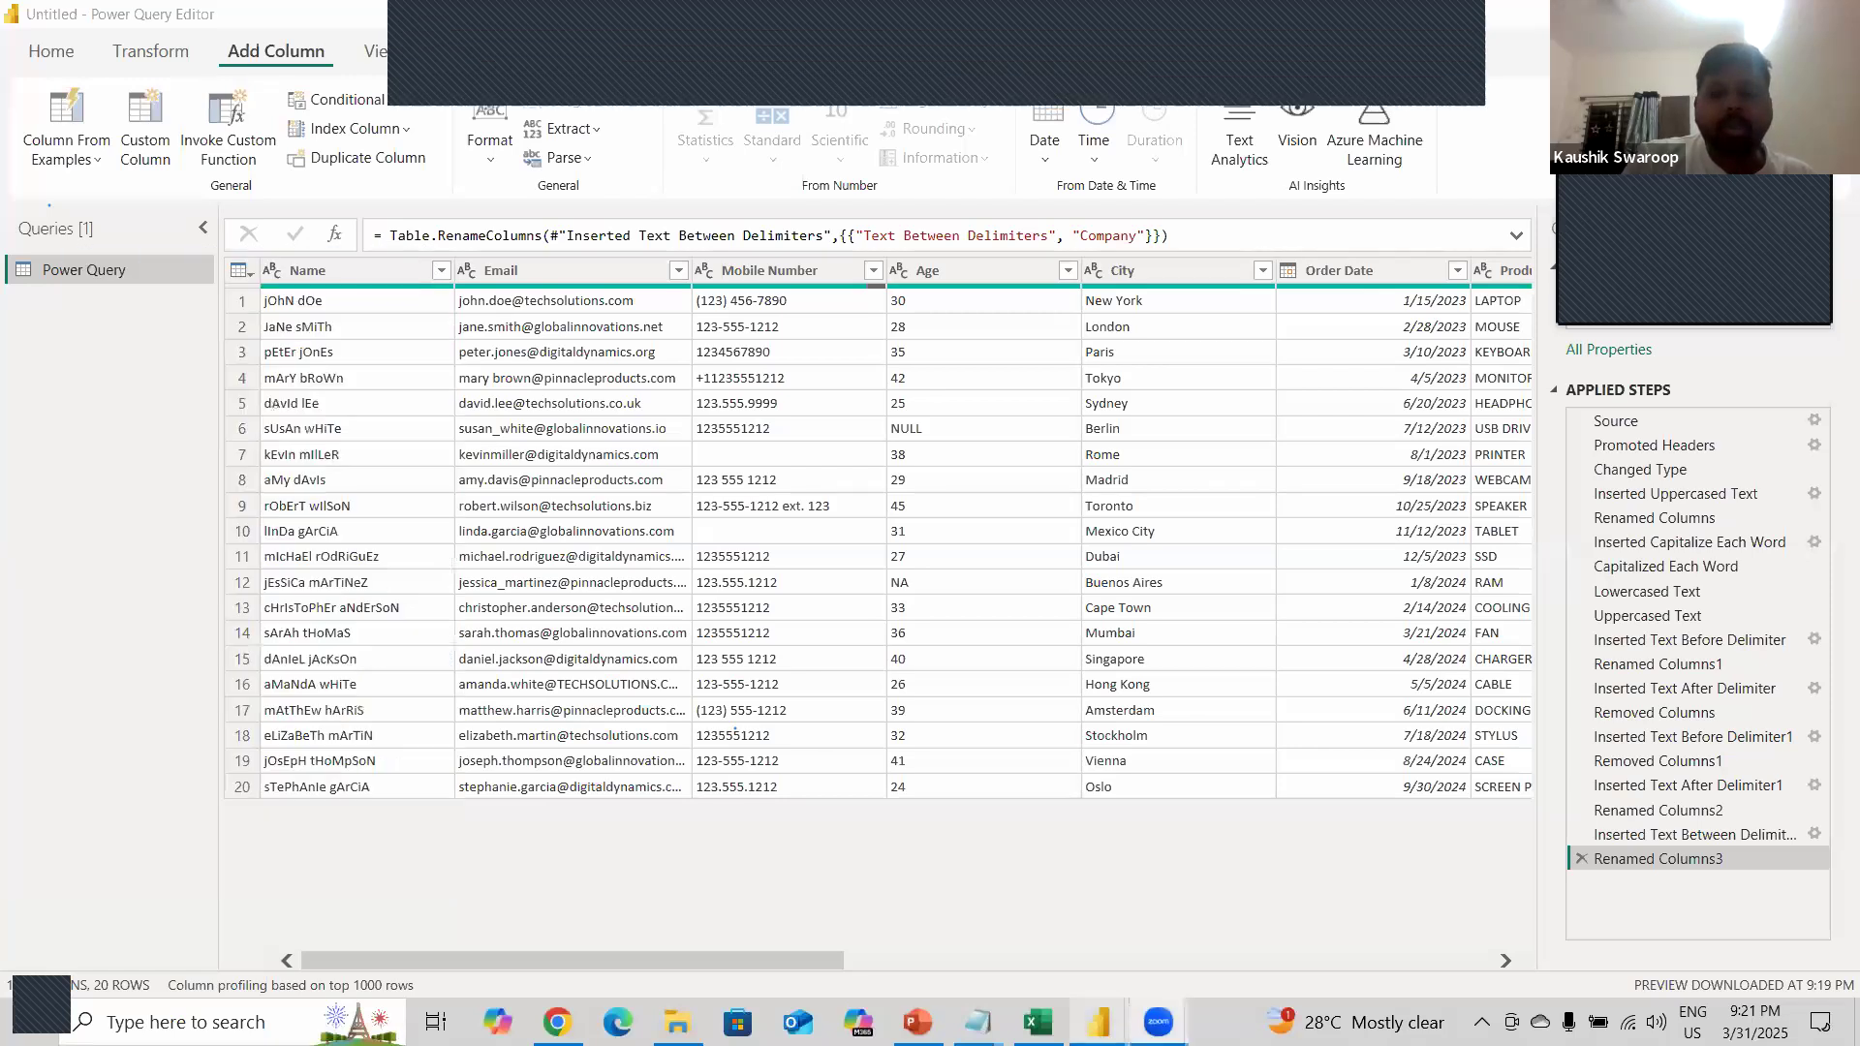
- Look up the Transform data options in the Power BI Desktop report window and return to Power Query Editor
mouse_move(1098, 1022)
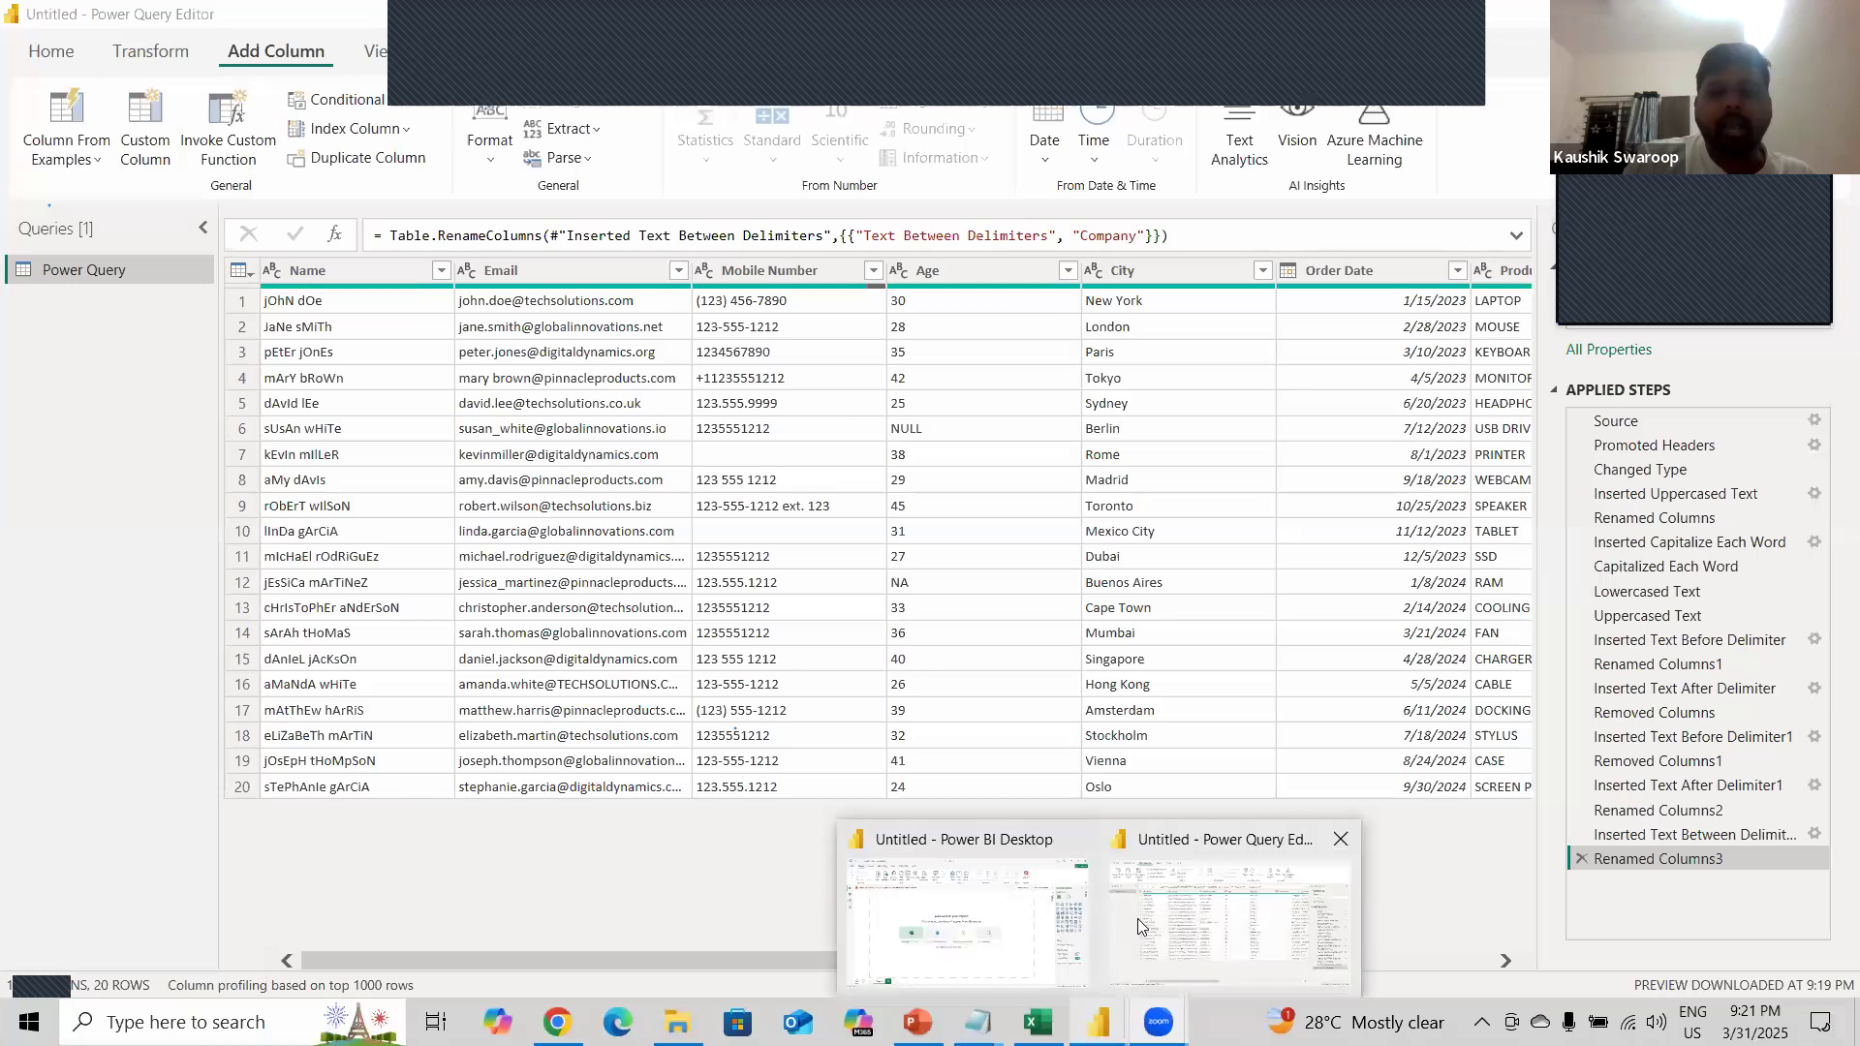
left_click(1034, 942)
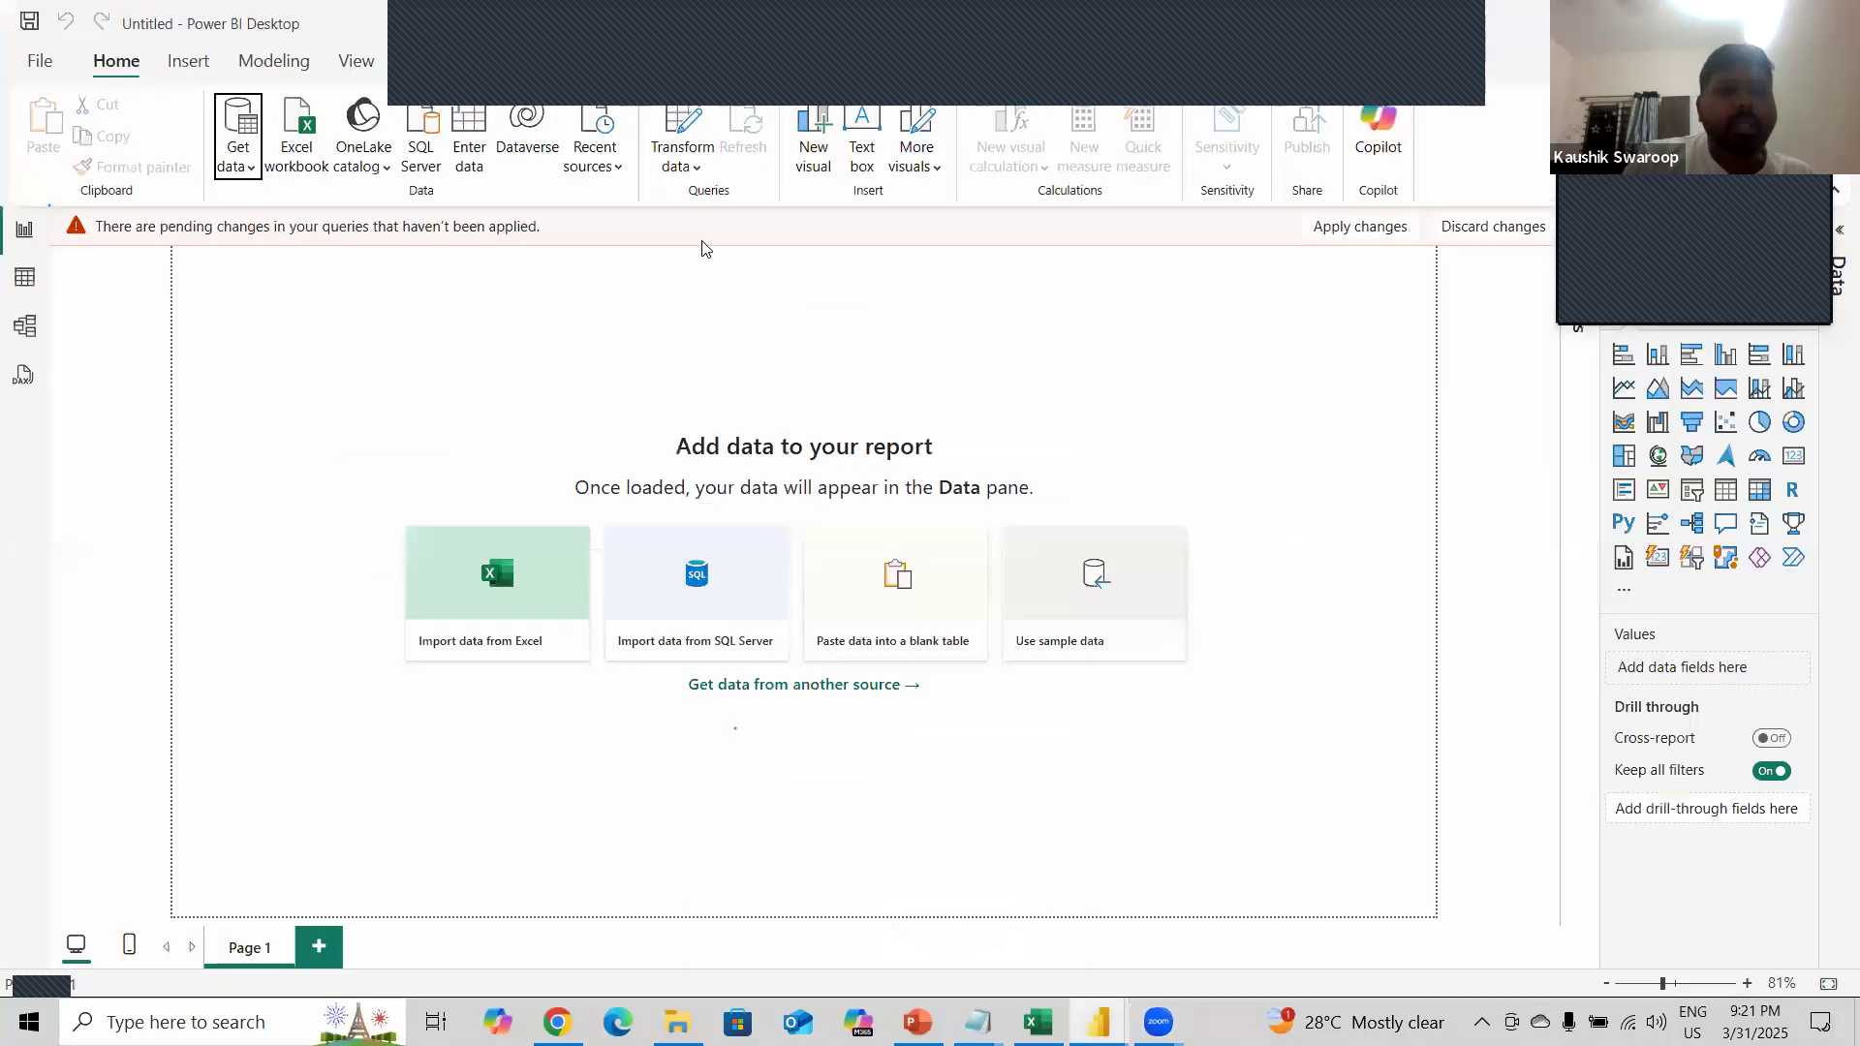
left_click(696, 170)
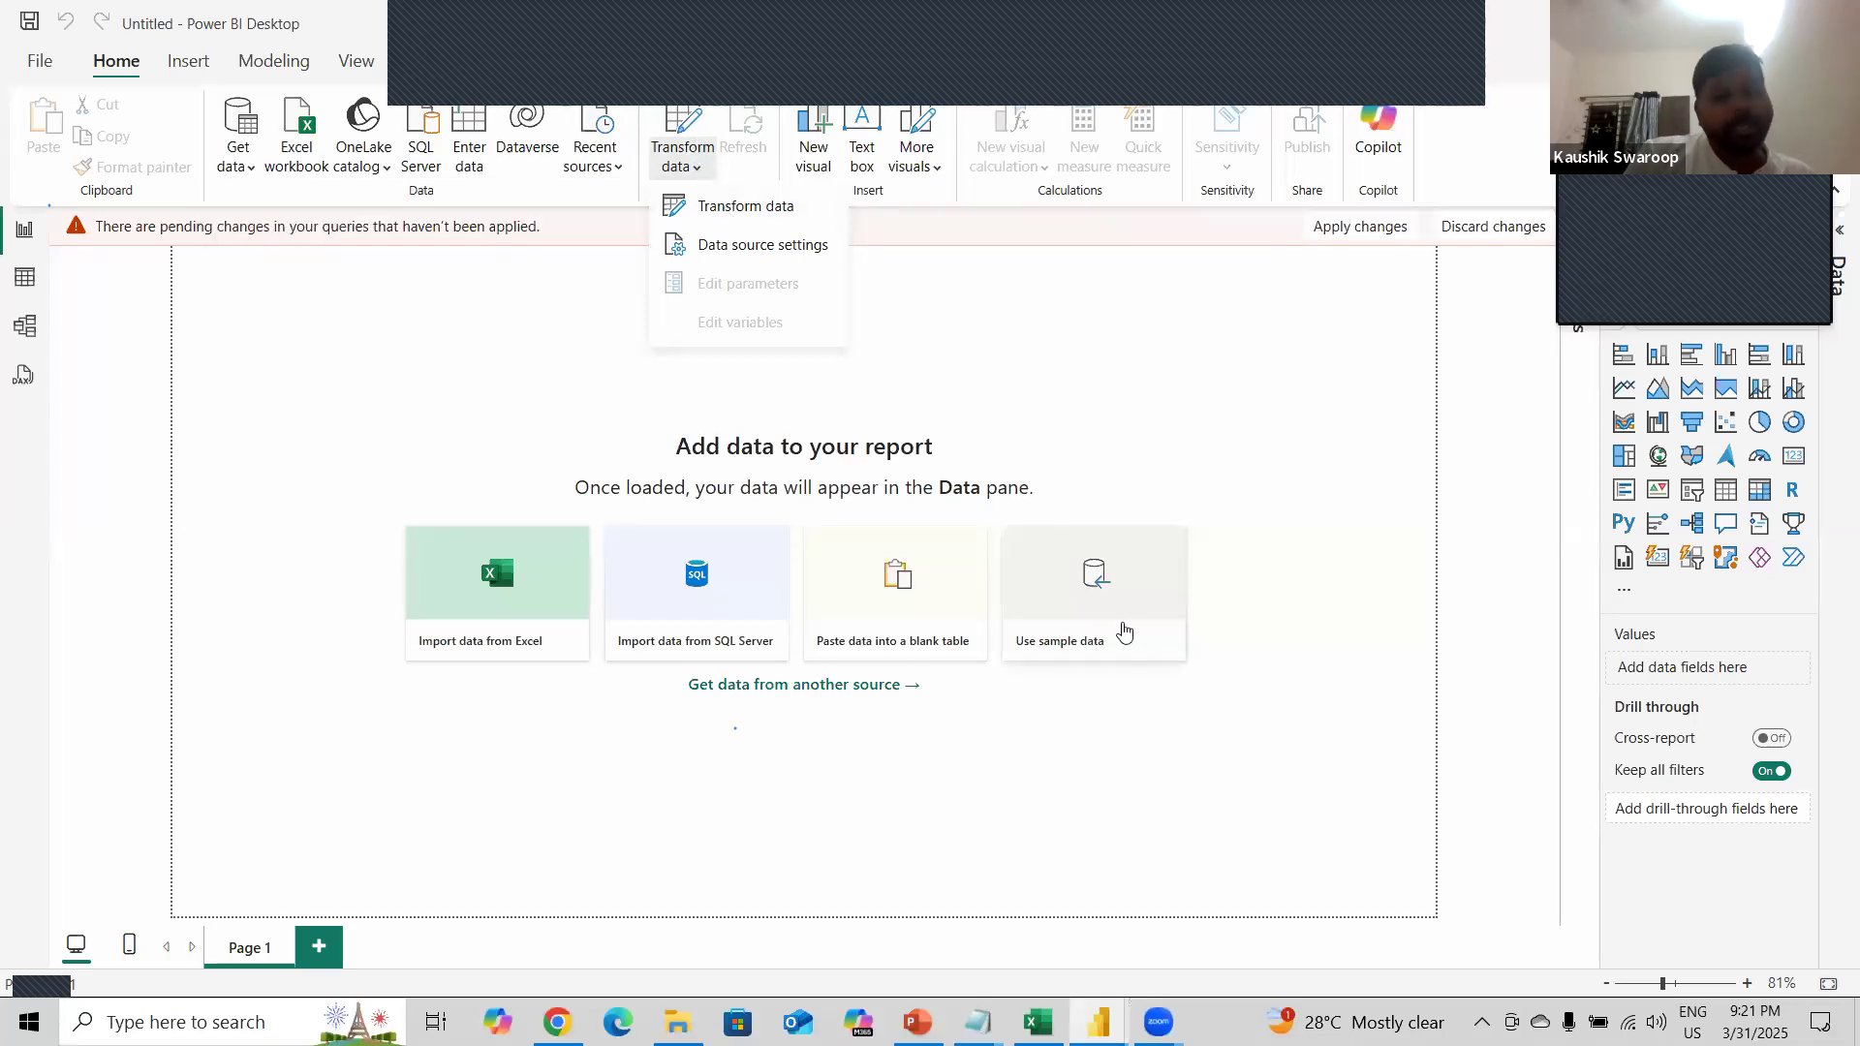
mouse_move(1099, 1022)
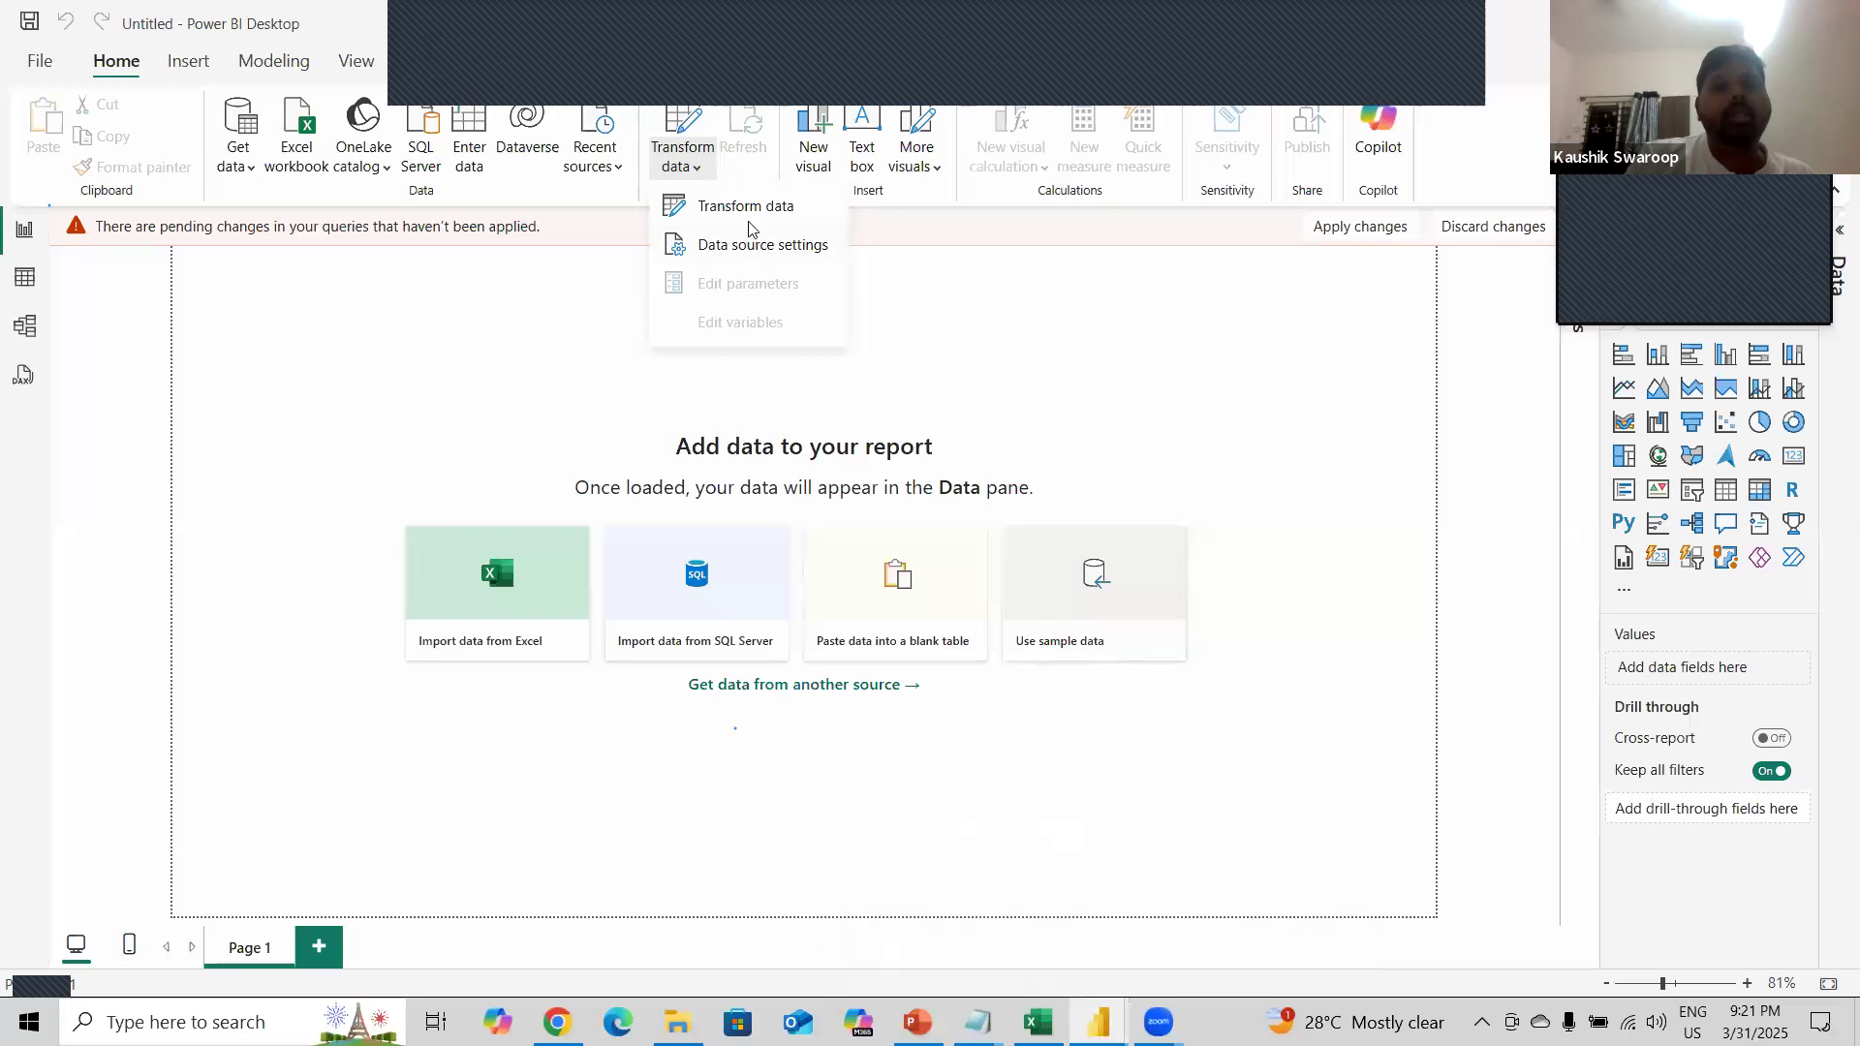
left_click(1185, 965)
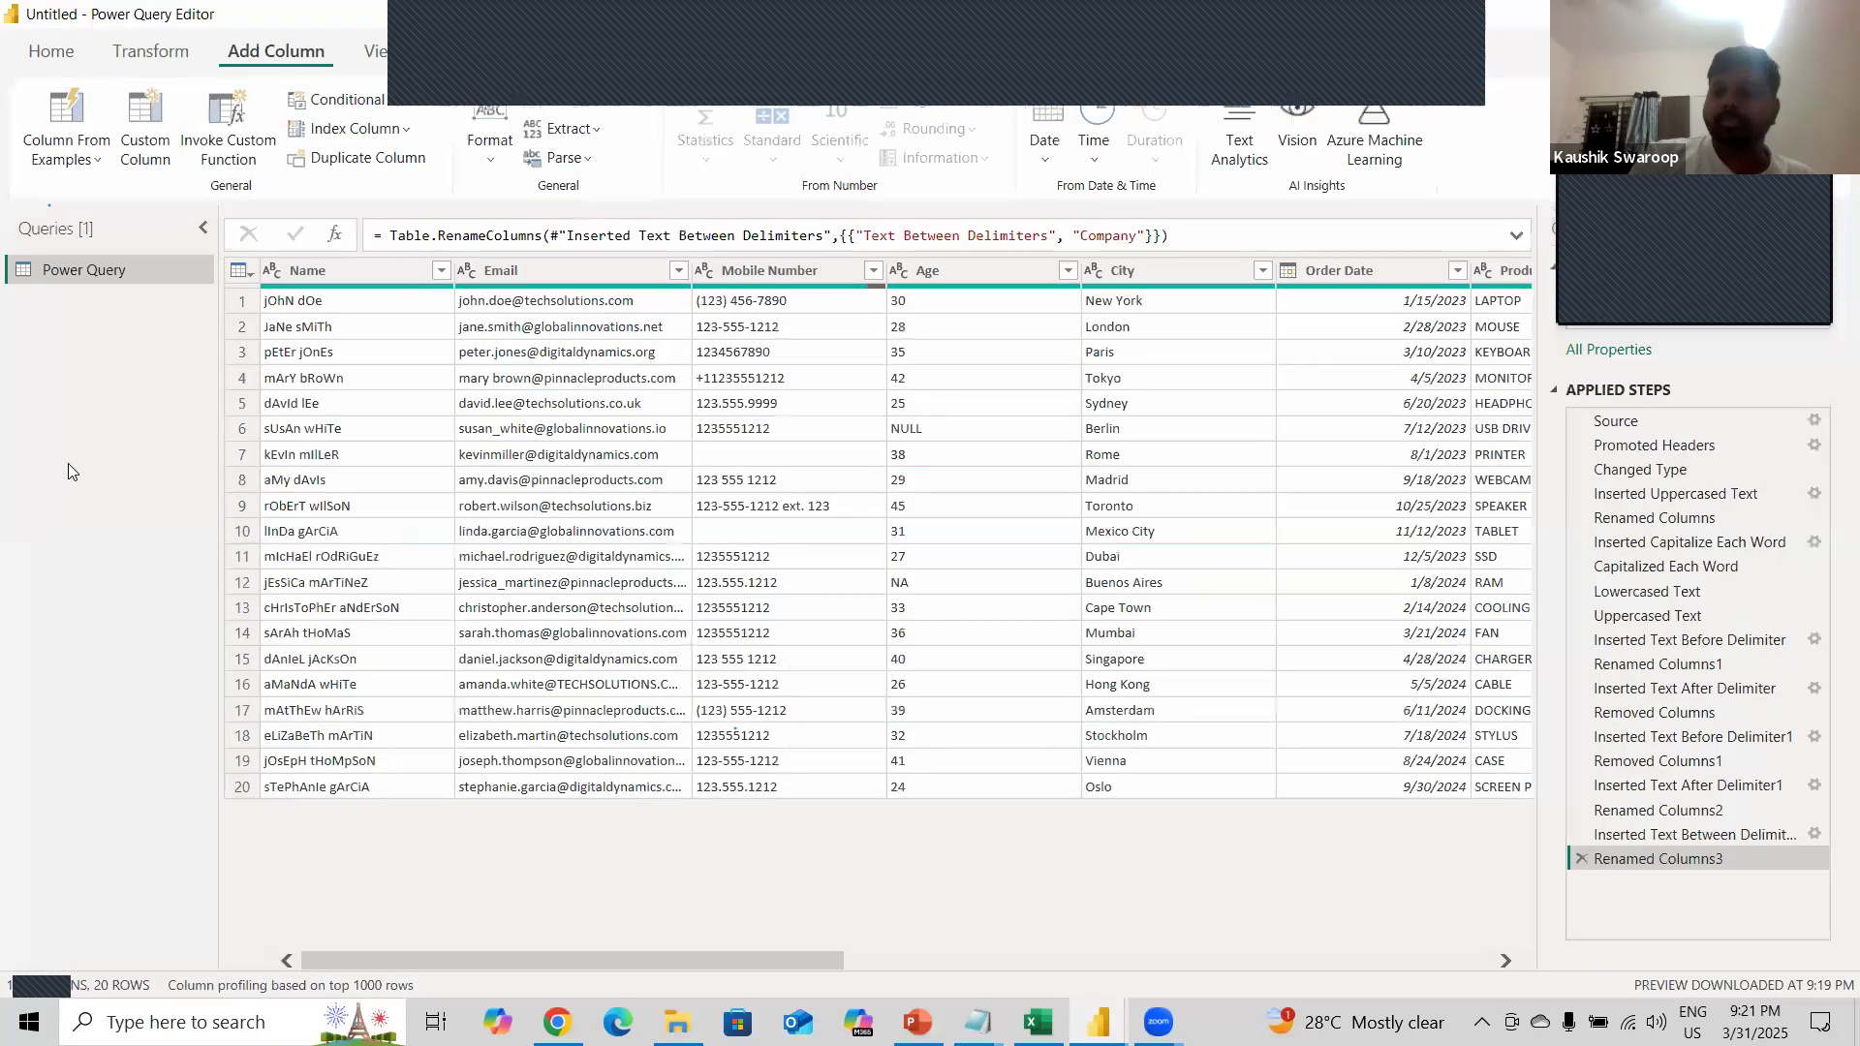
left_click(817, 53)
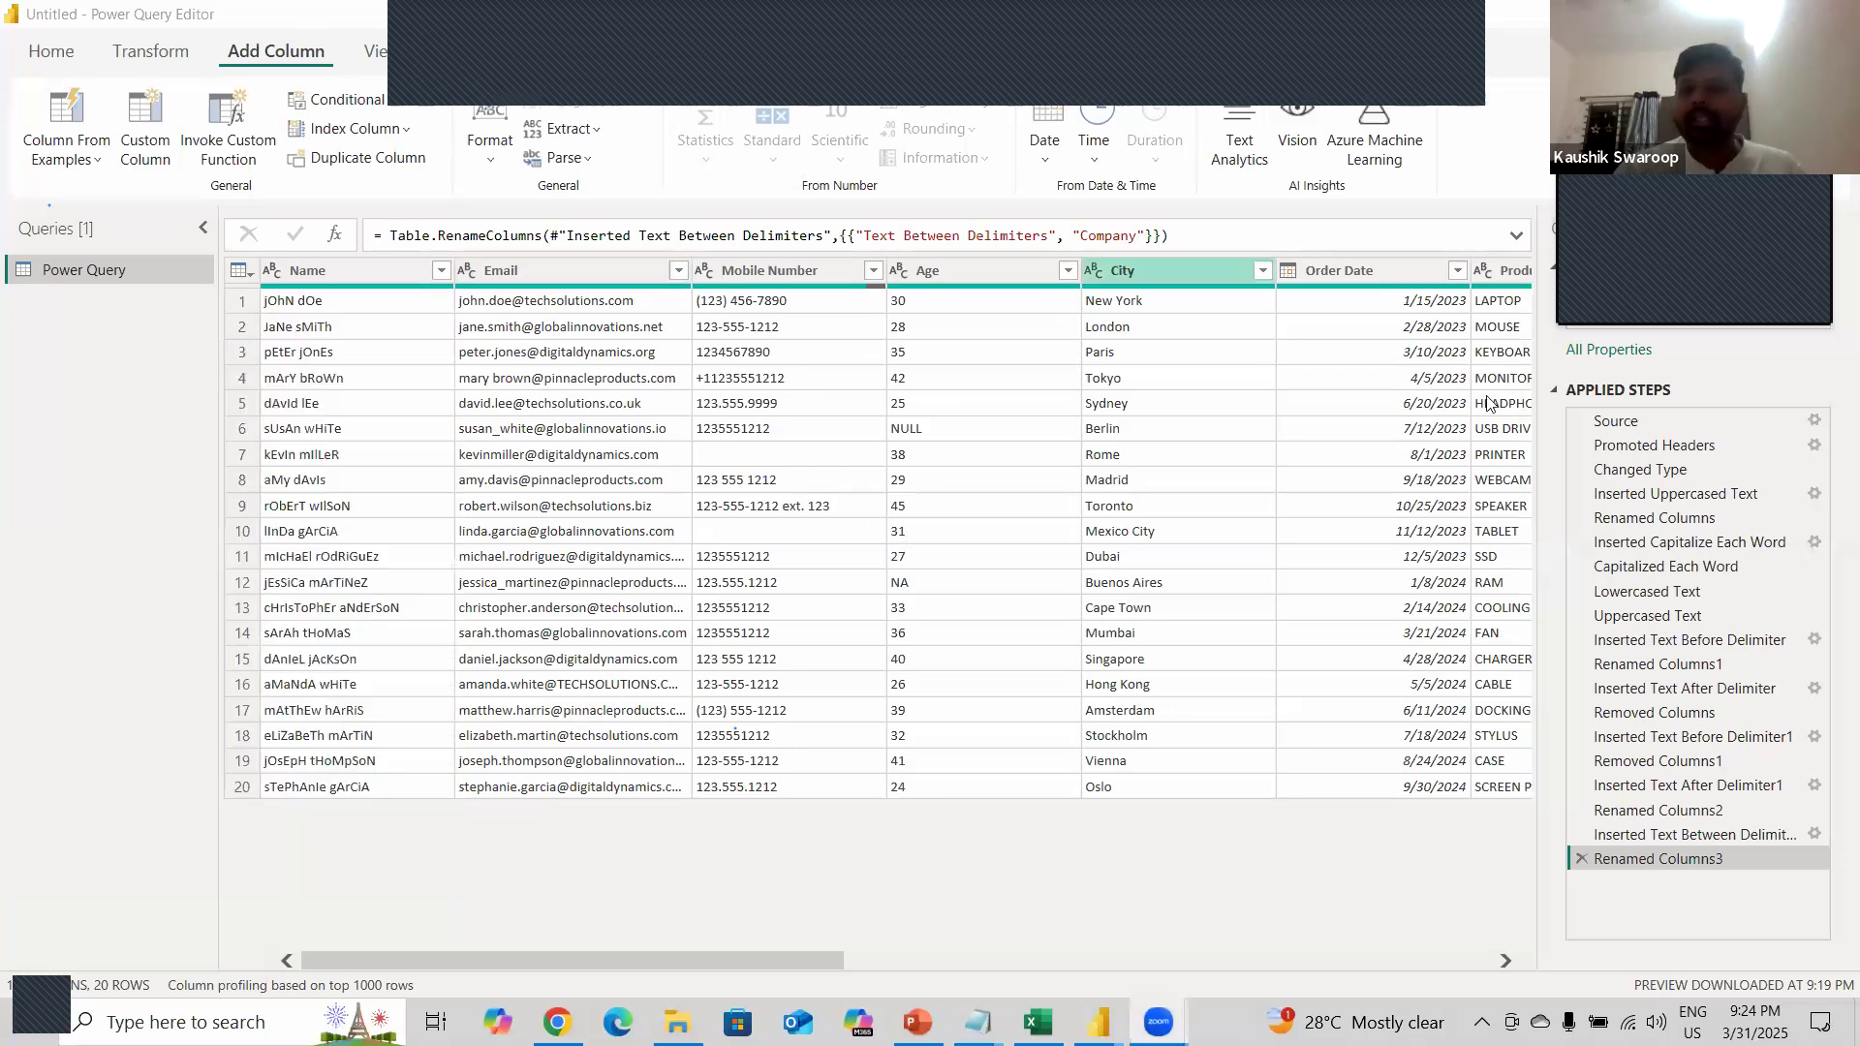
- Add a column with the day number extracted from Order Date and compare it with the order dates
left_click(1399, 275)
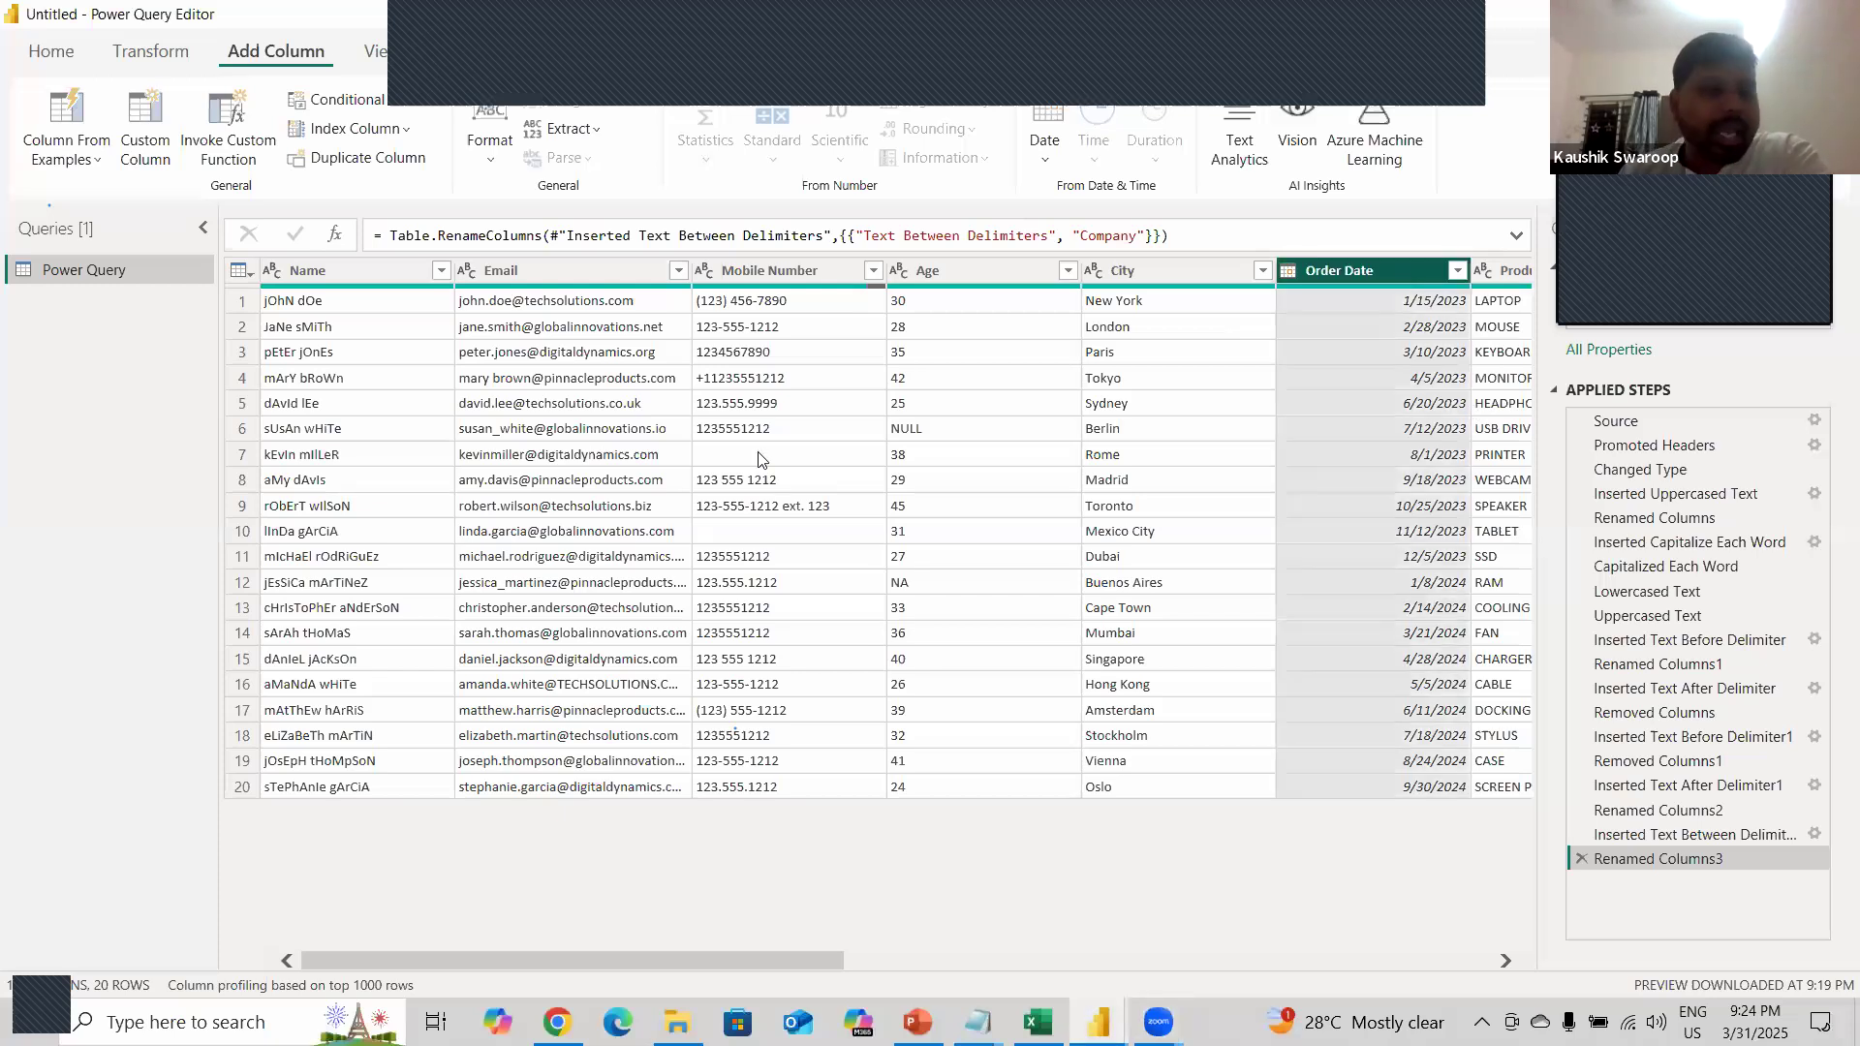
left_click(549, 138)
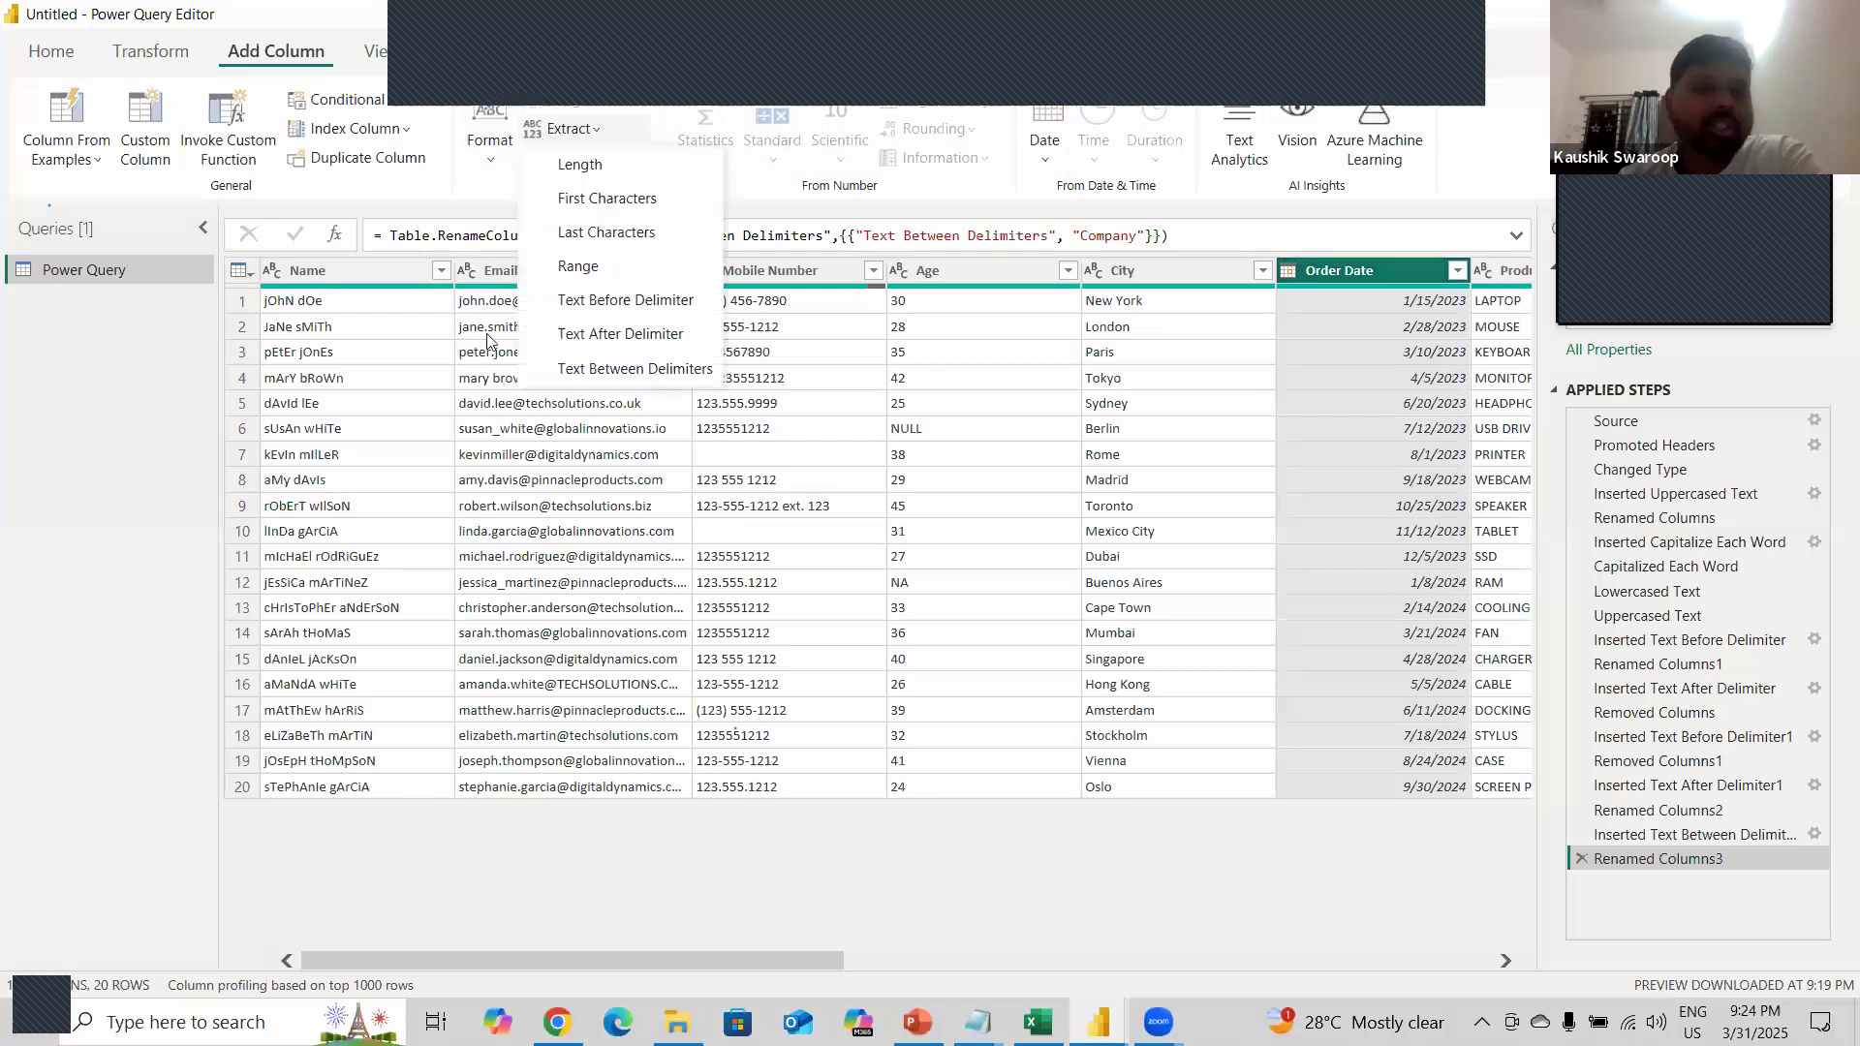
left_click(29, 365)
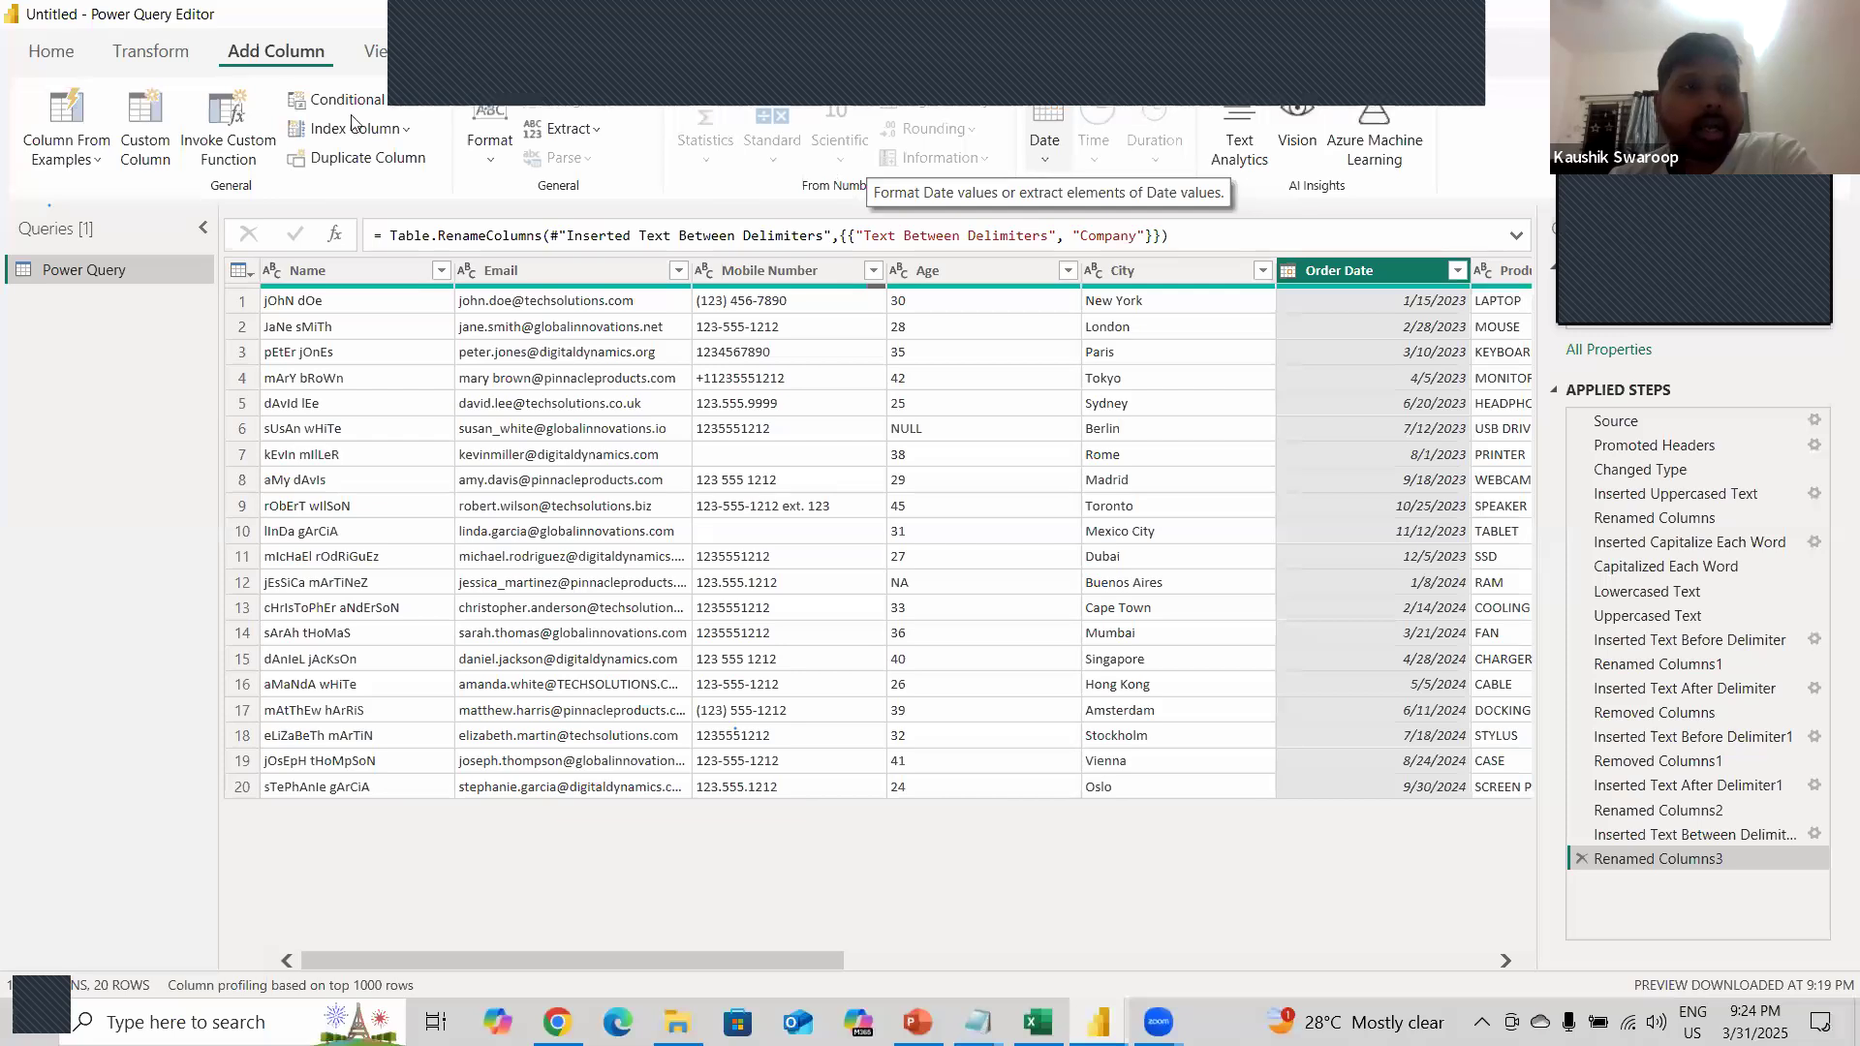
left_click(1036, 159)
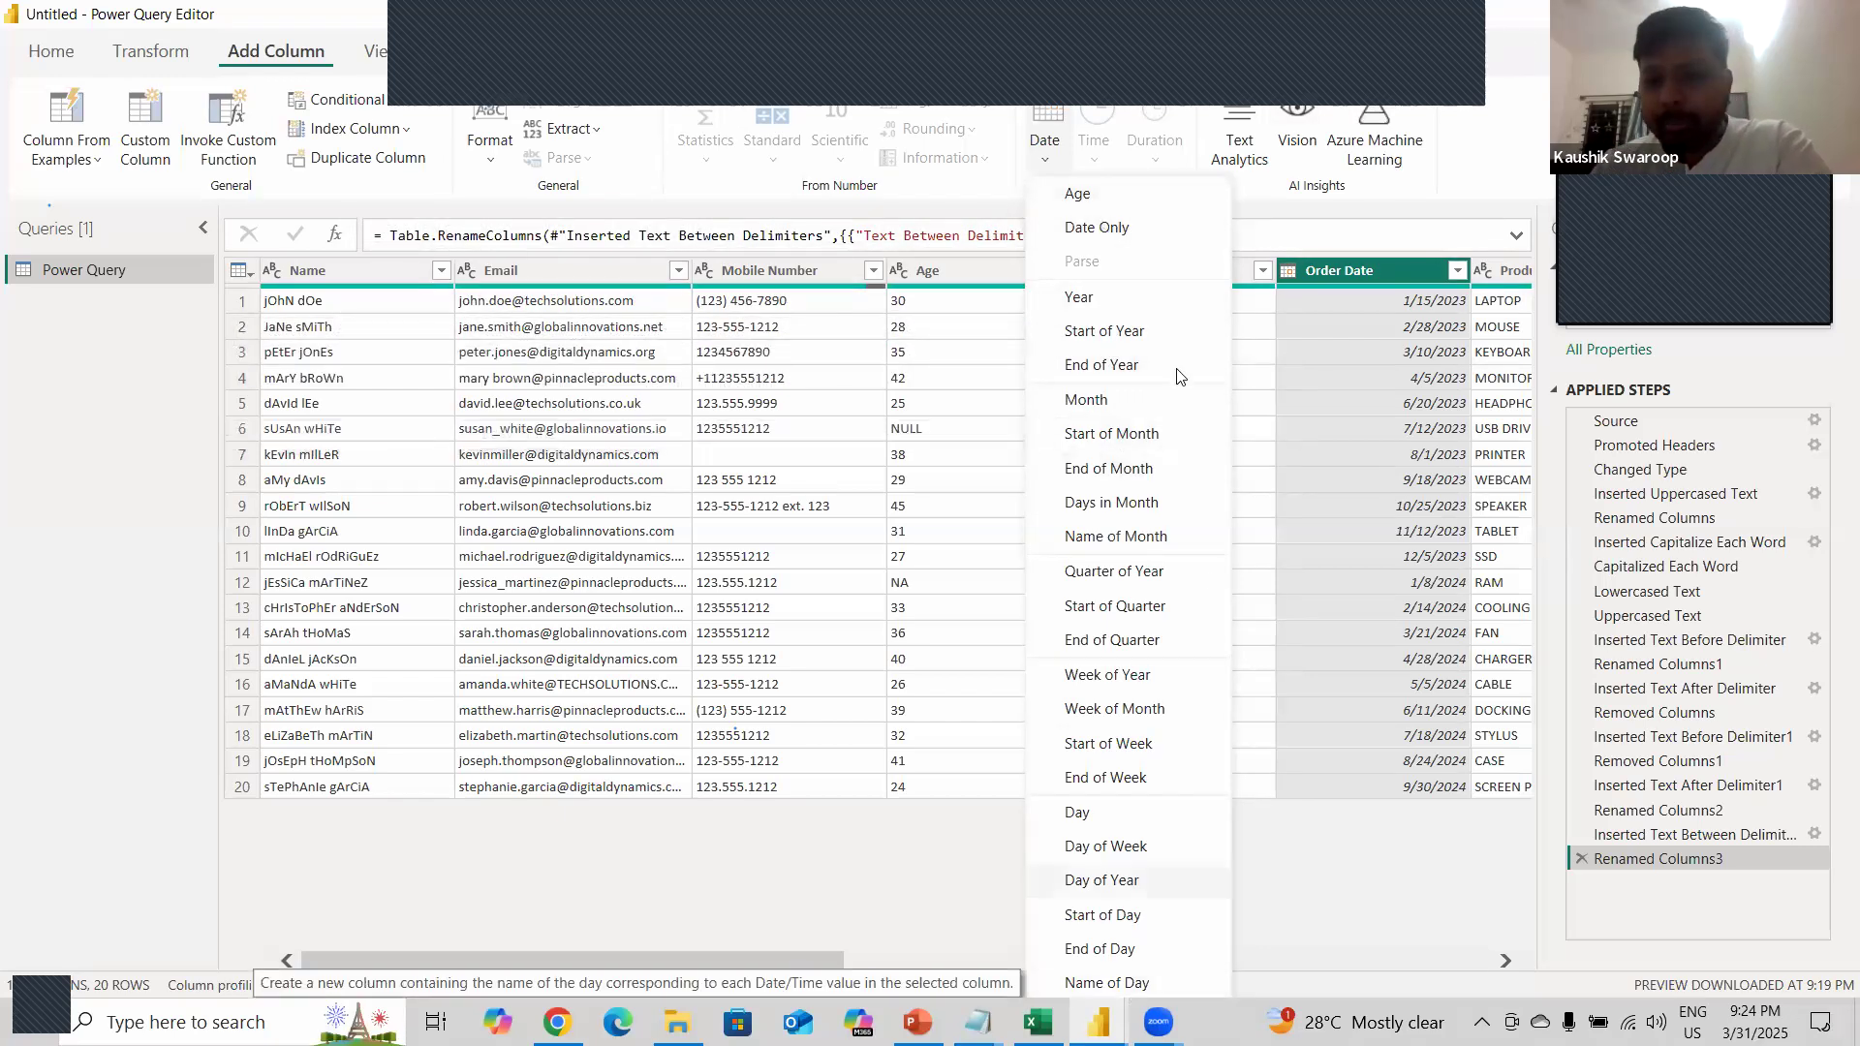
left_click(1098, 819)
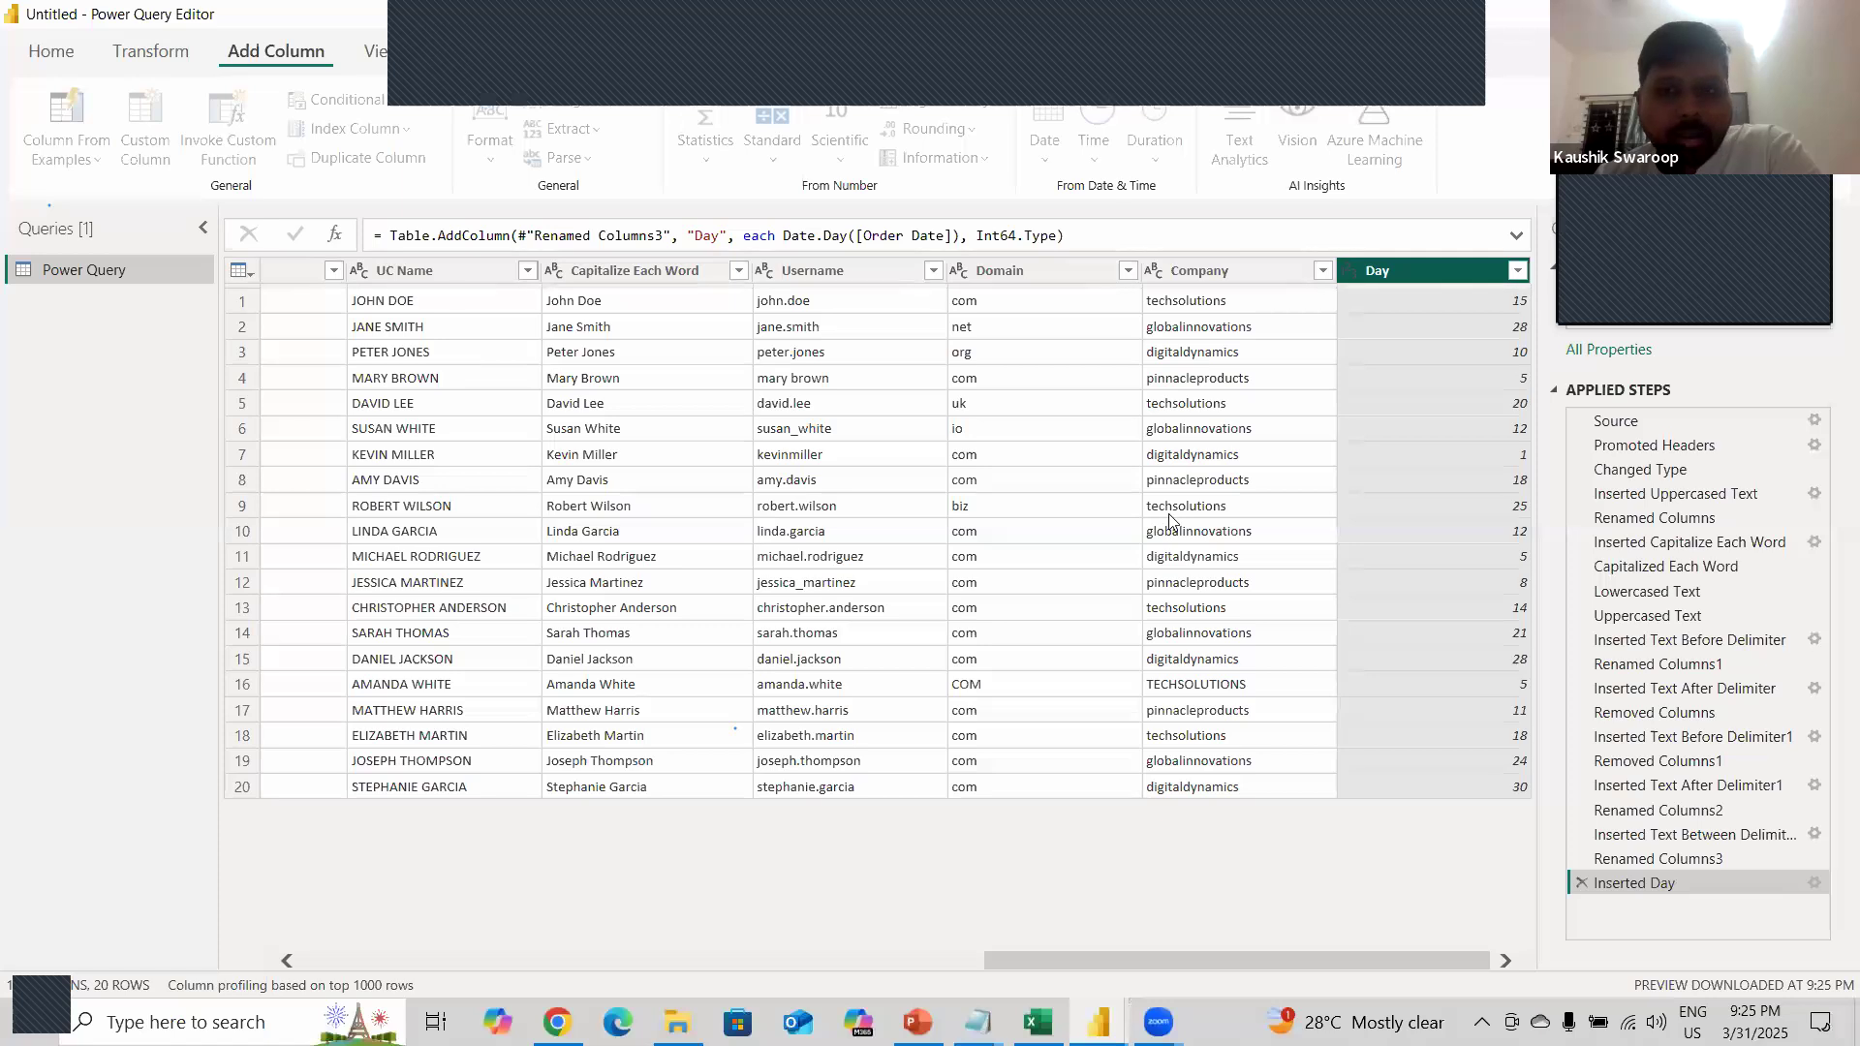
left_click_drag(1048, 964, 750, 937)
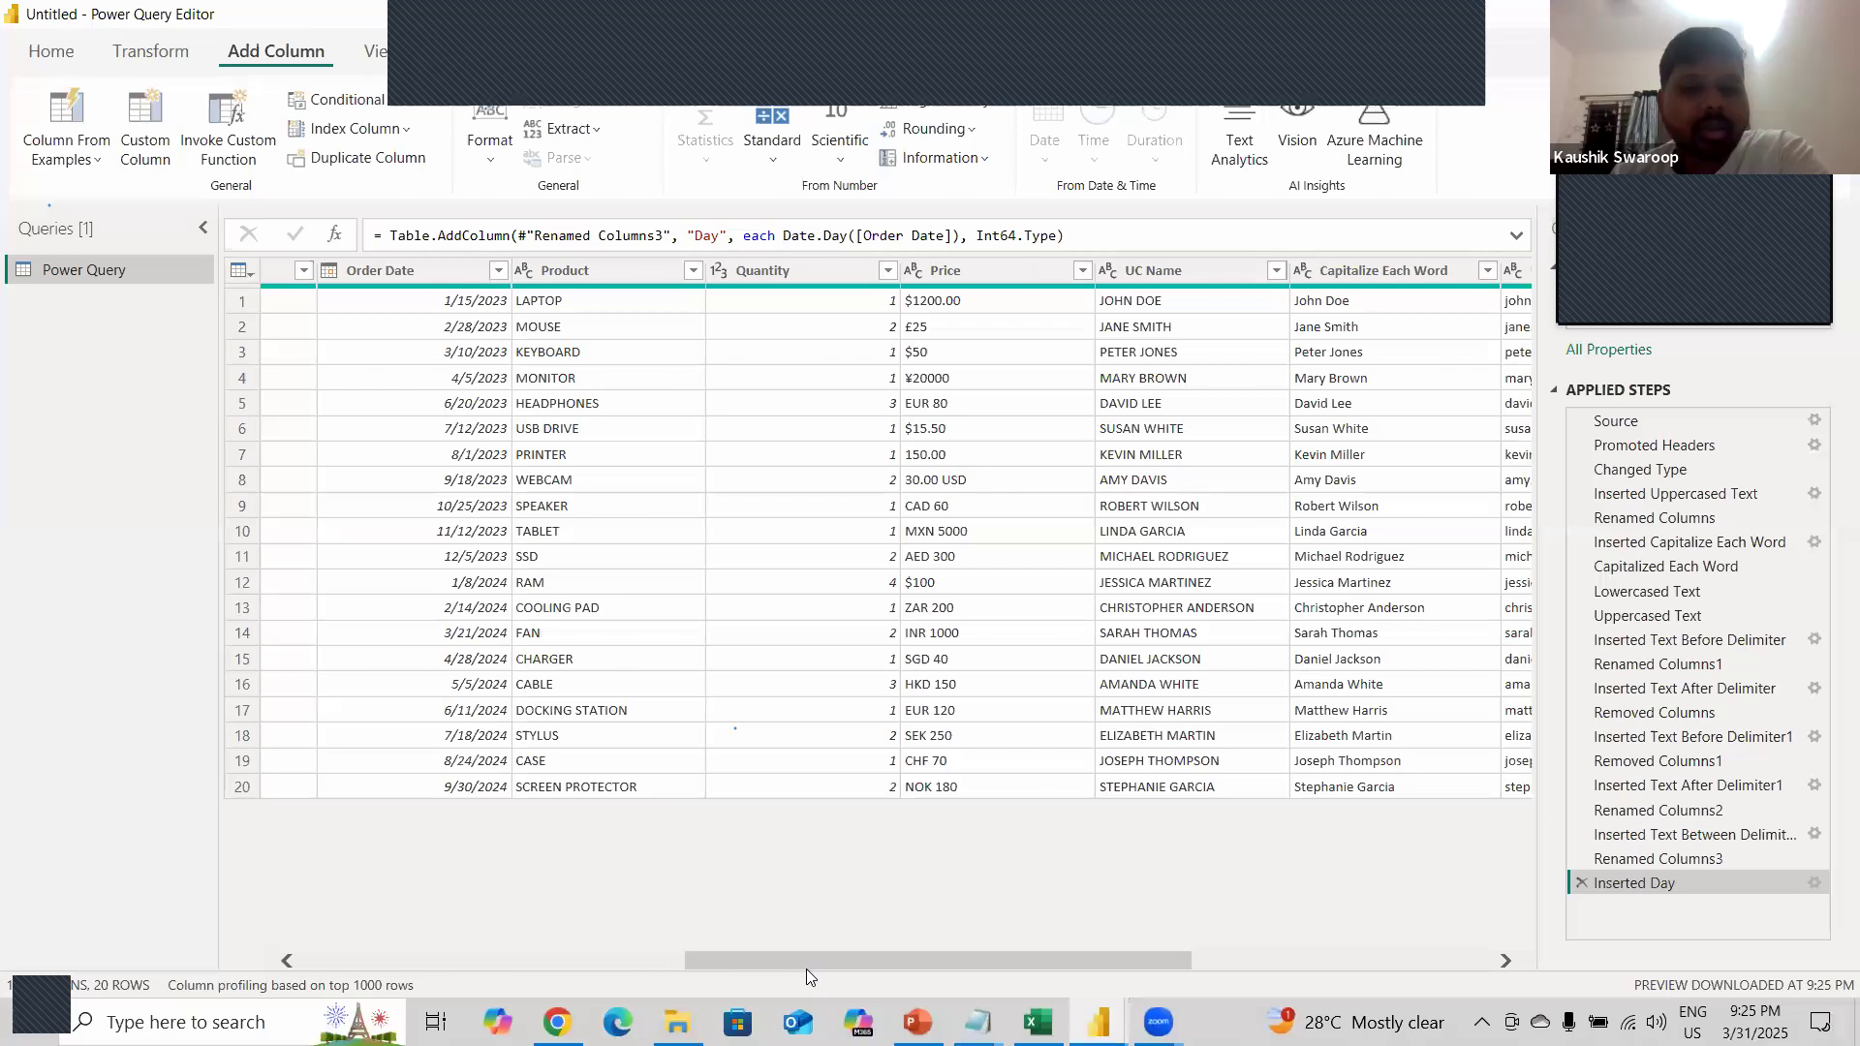
left_click_drag(806, 969, 1106, 968)
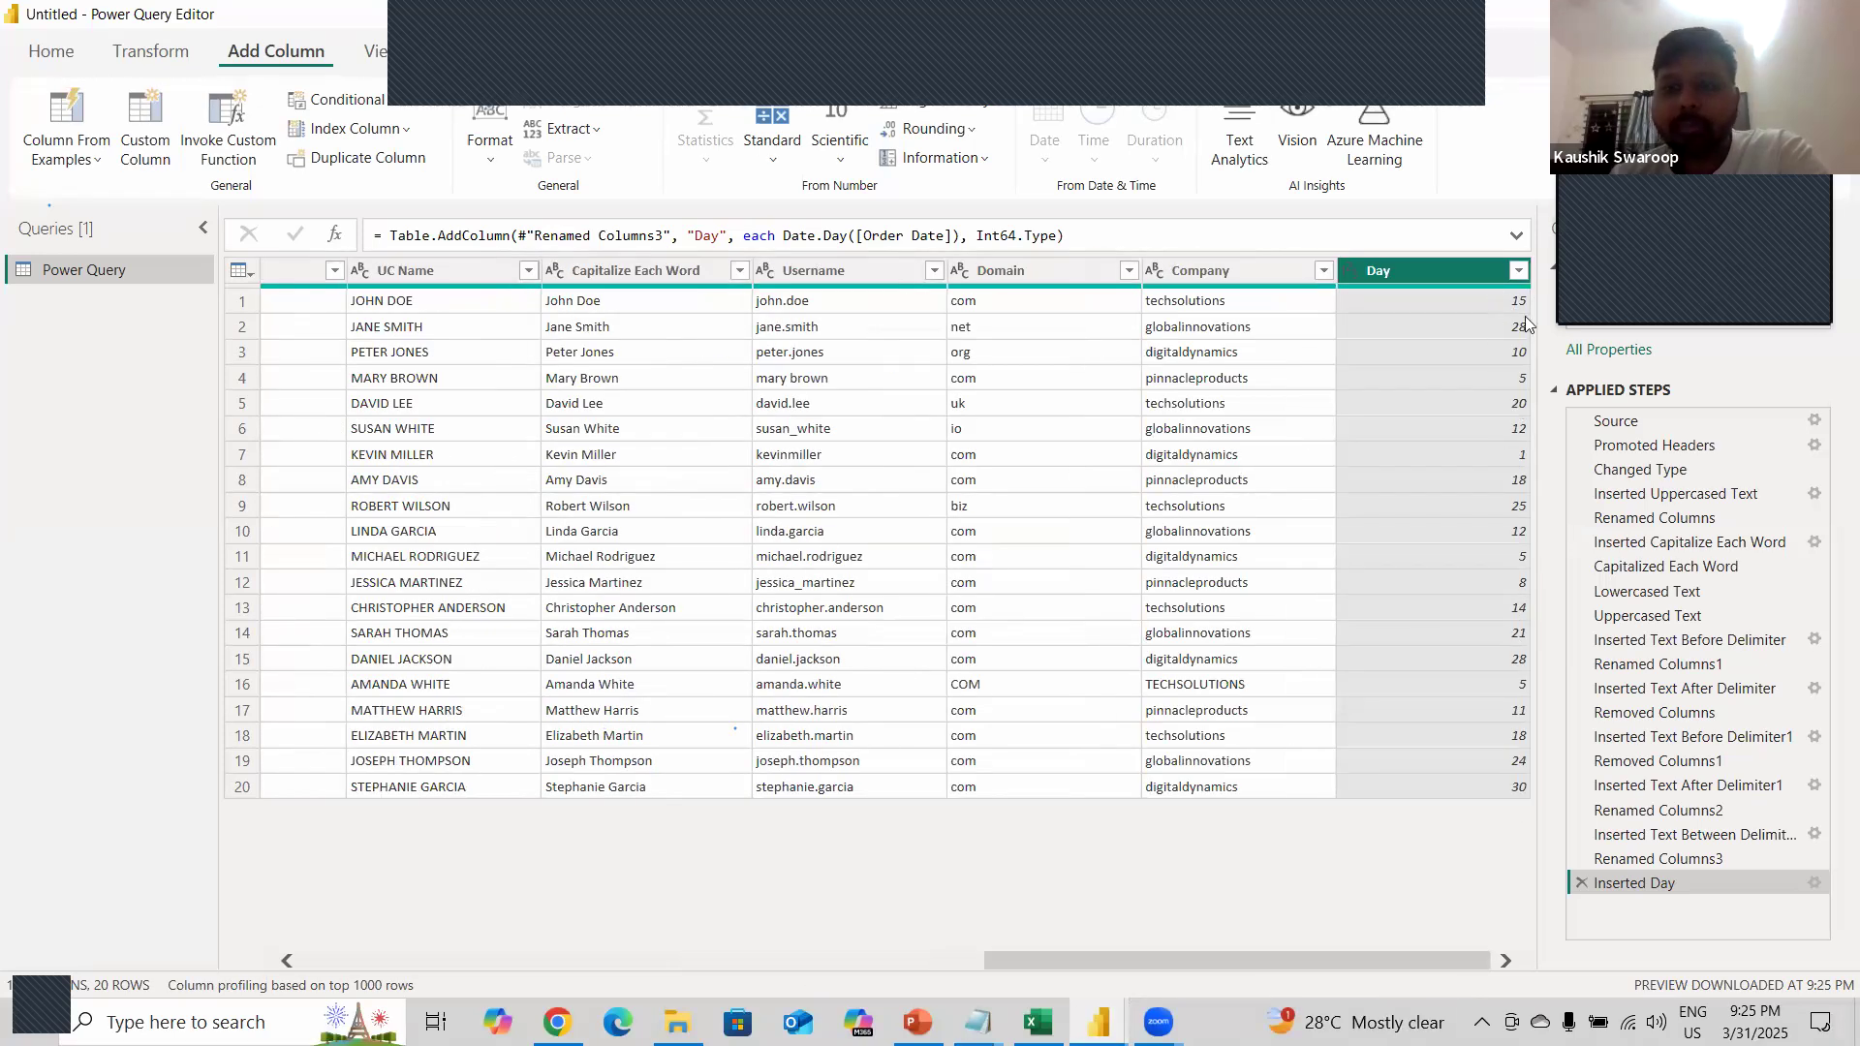
- Add a column with the name of the month extracted from Order Date
left_click_drag(1090, 963, 678, 972)
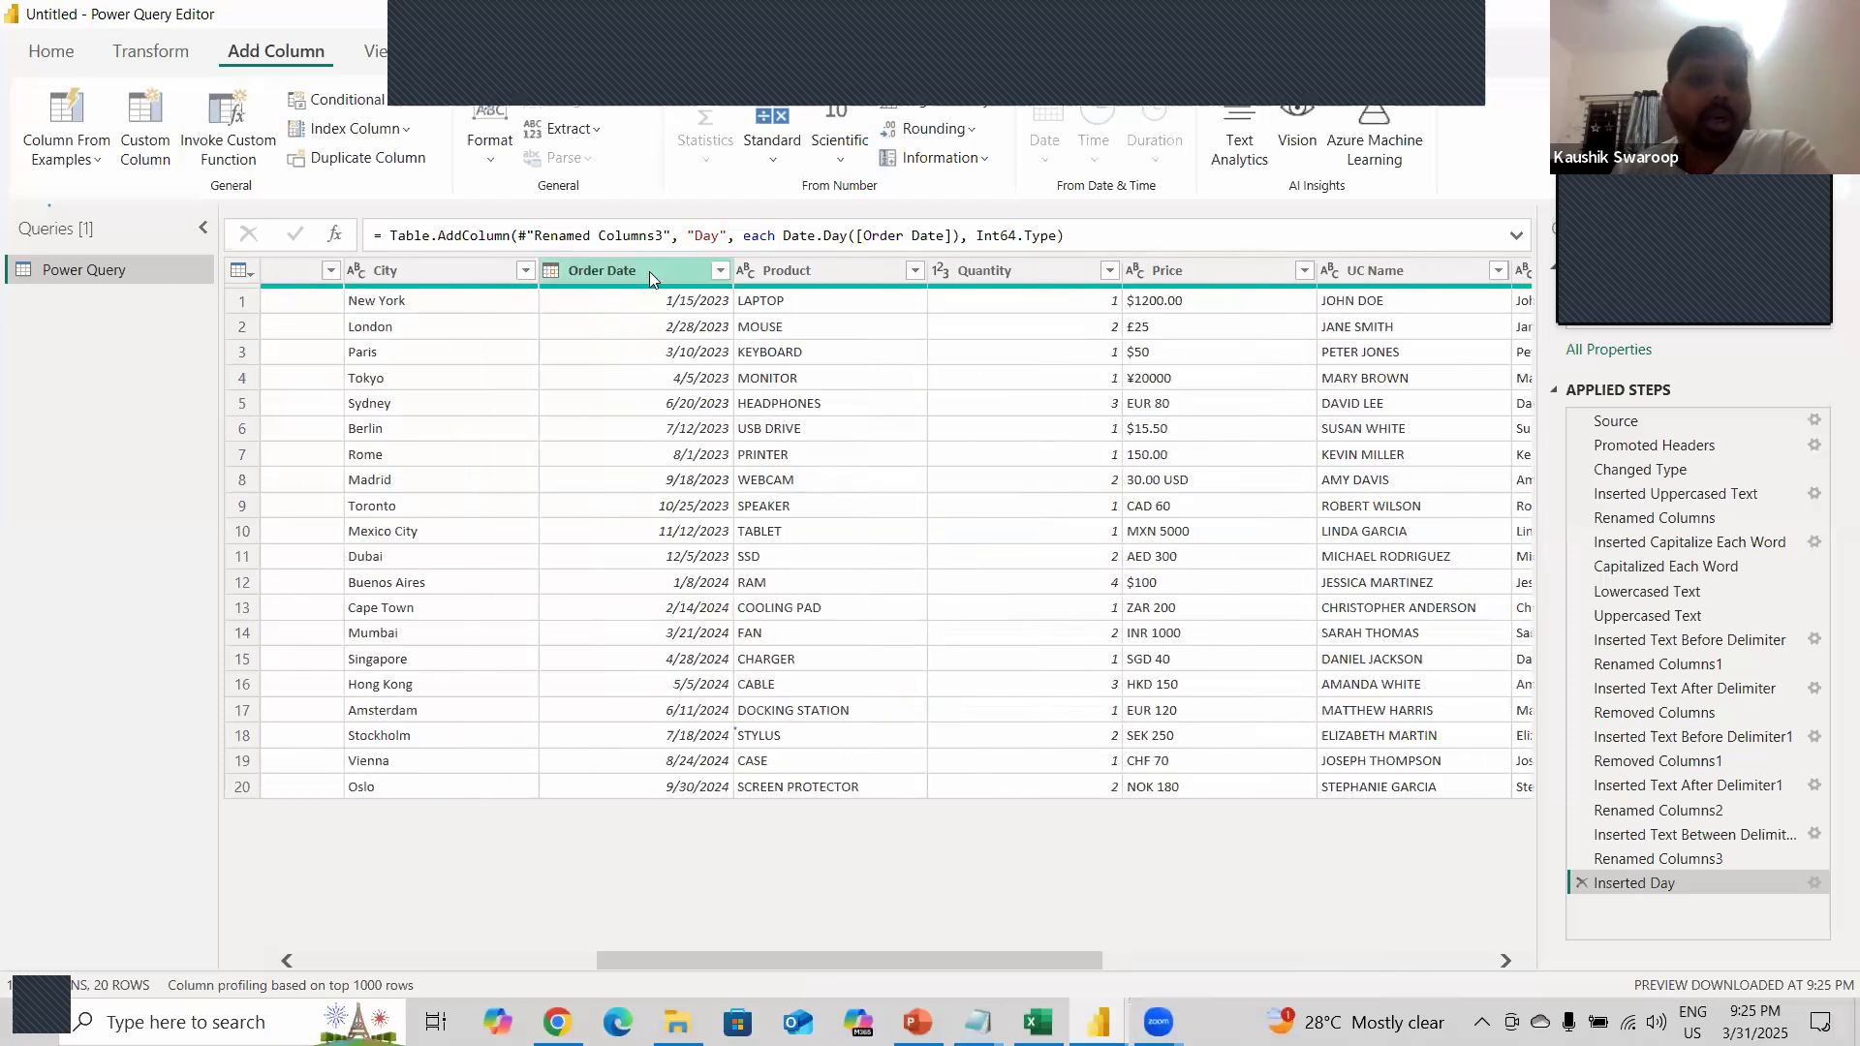
left_click(649, 271)
left_click(1048, 159)
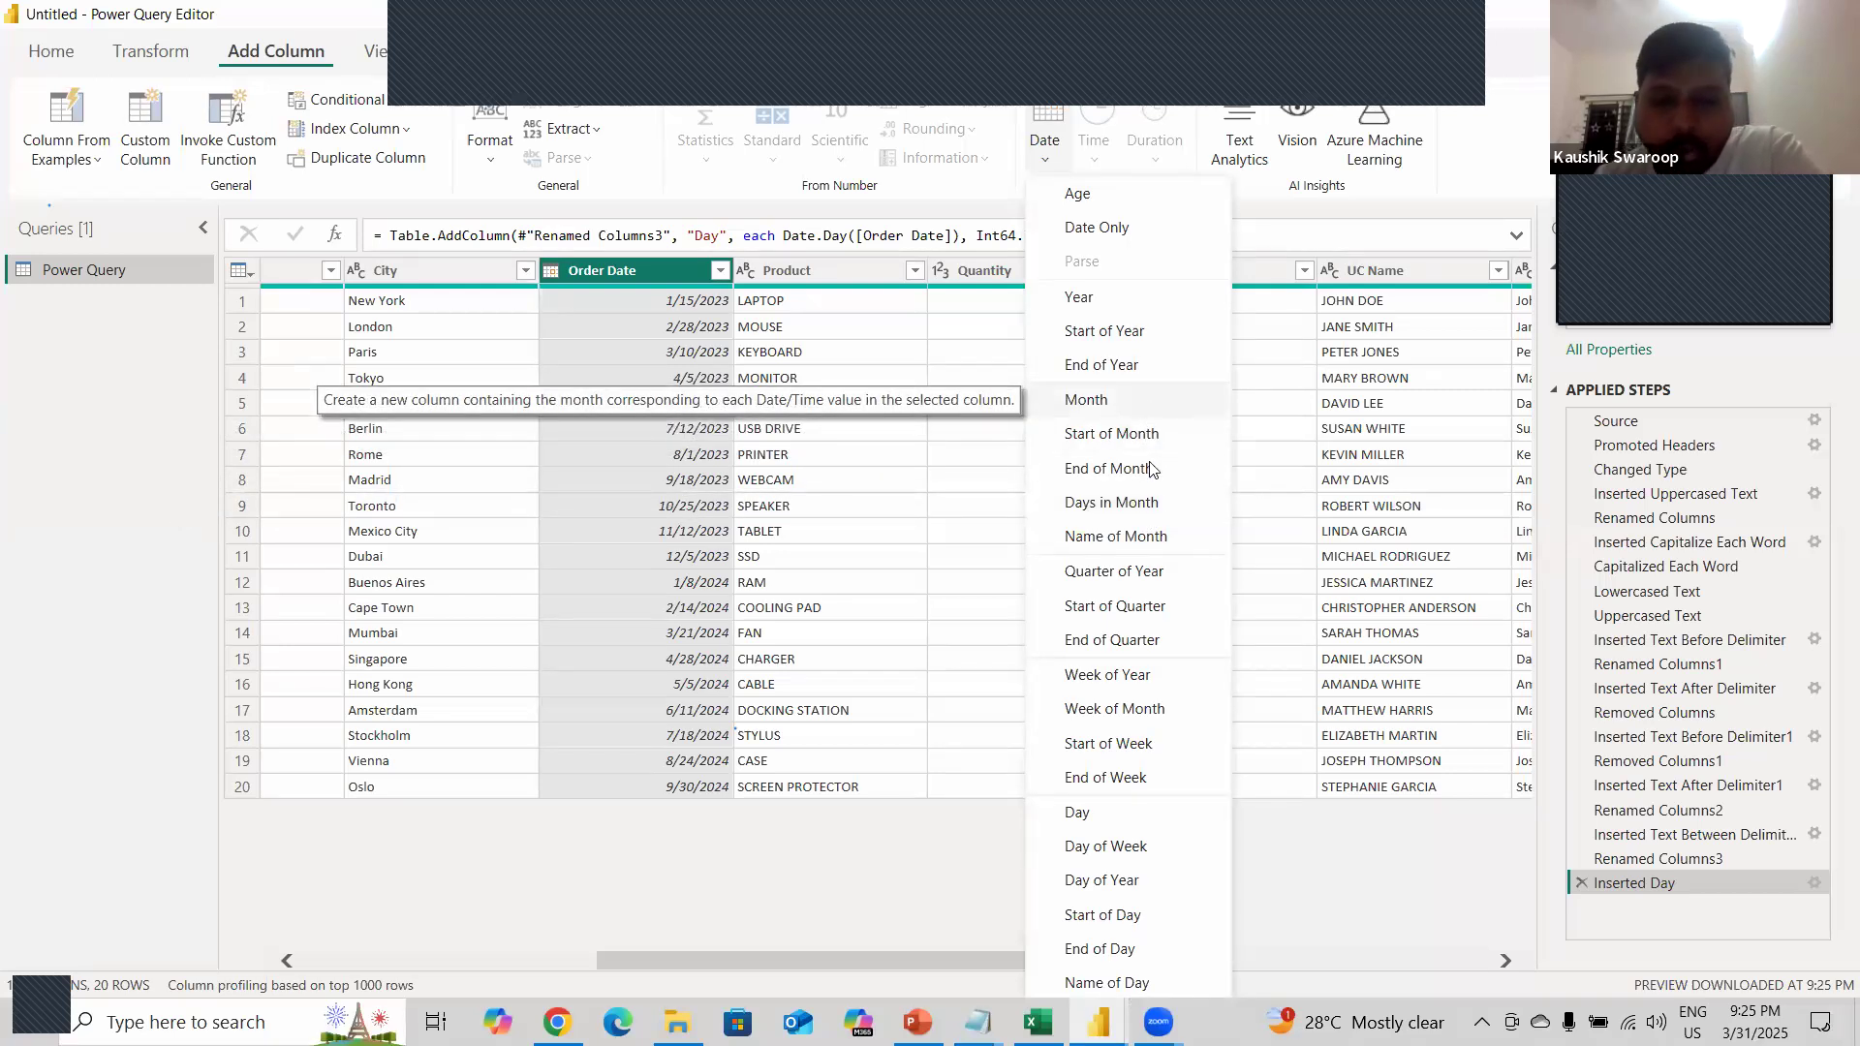
left_click(1148, 542)
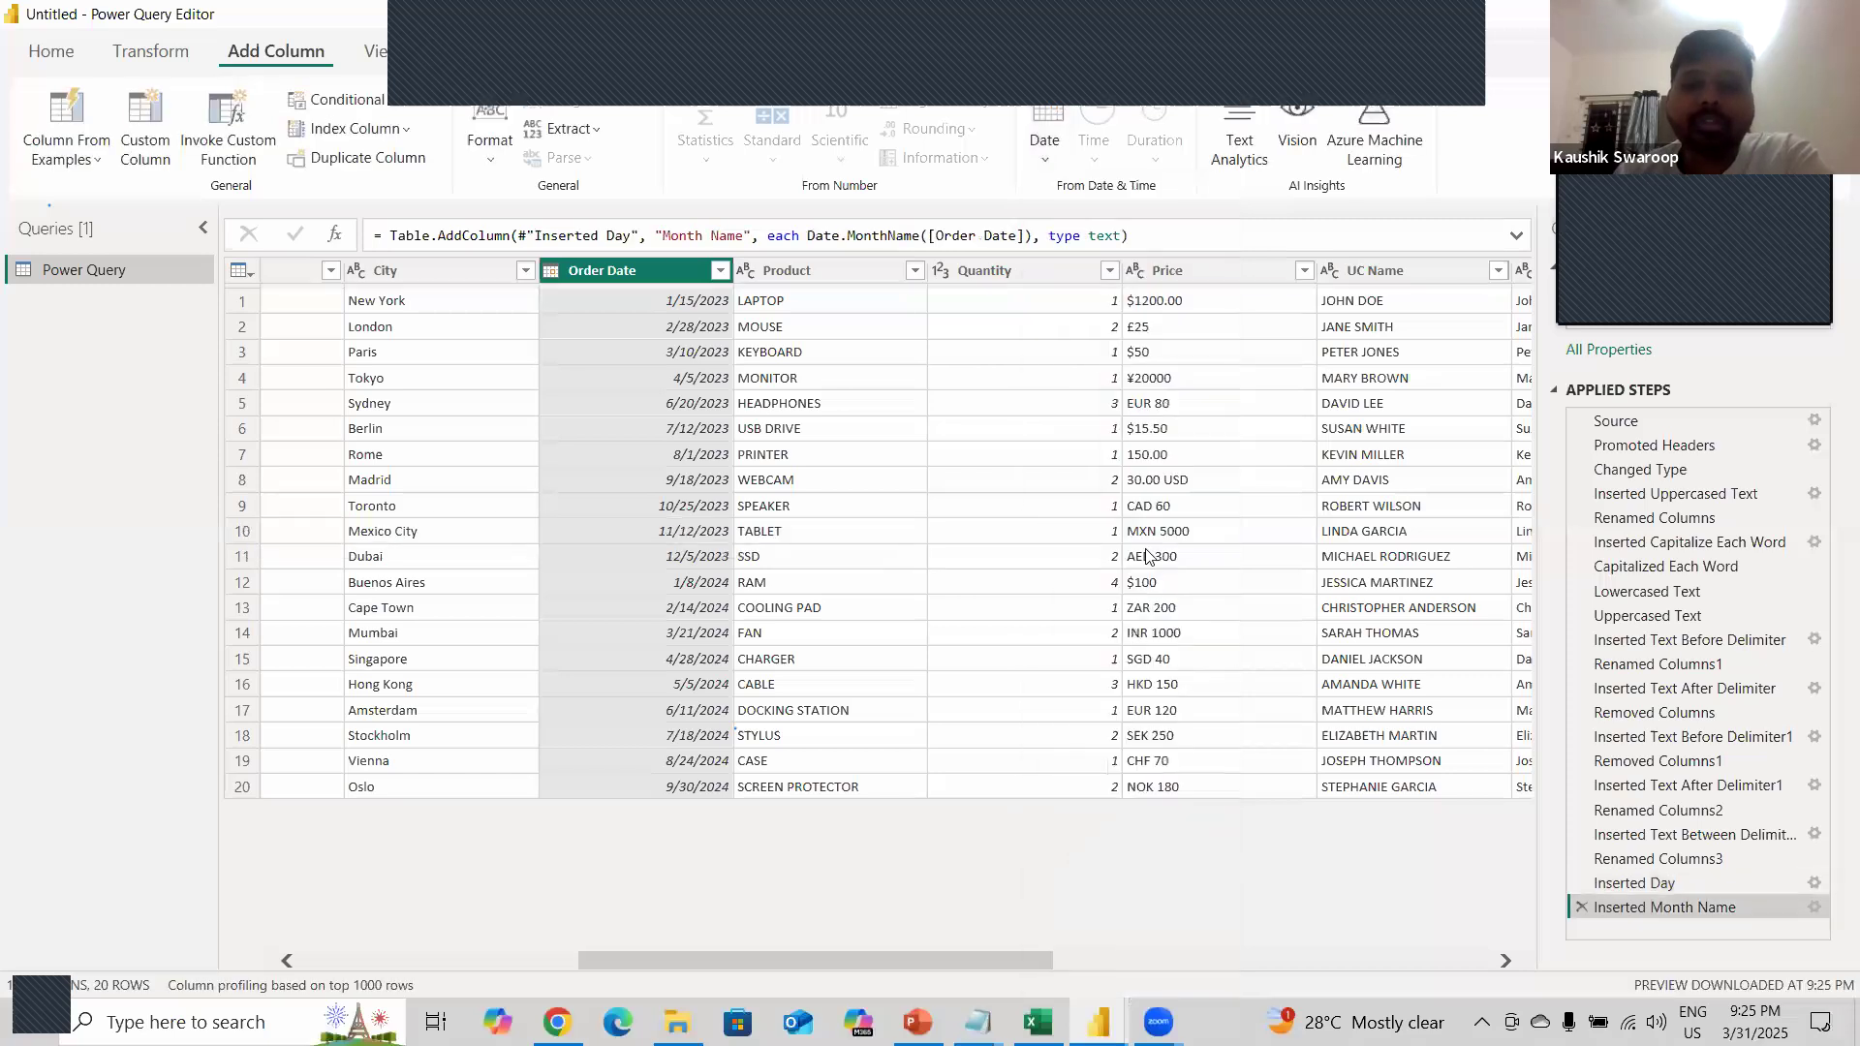
left_click_drag(874, 955, 1339, 981)
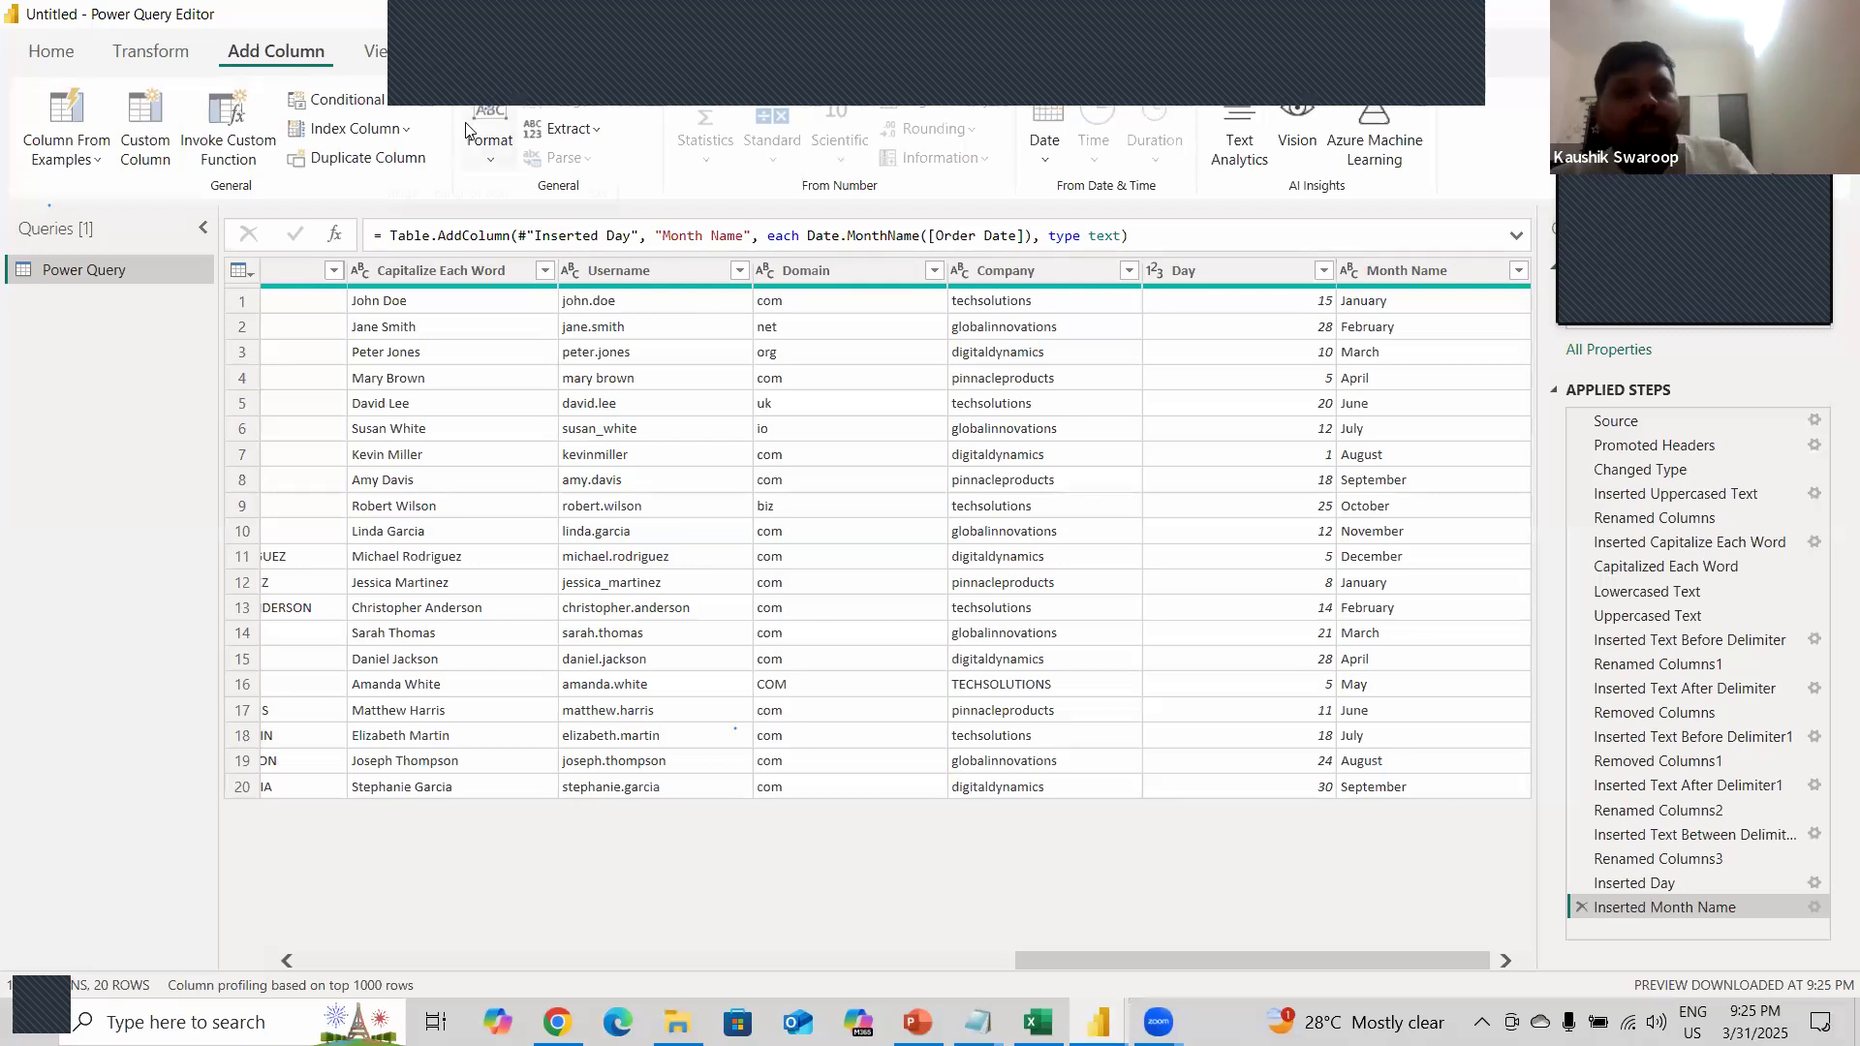
left_click(535, 117)
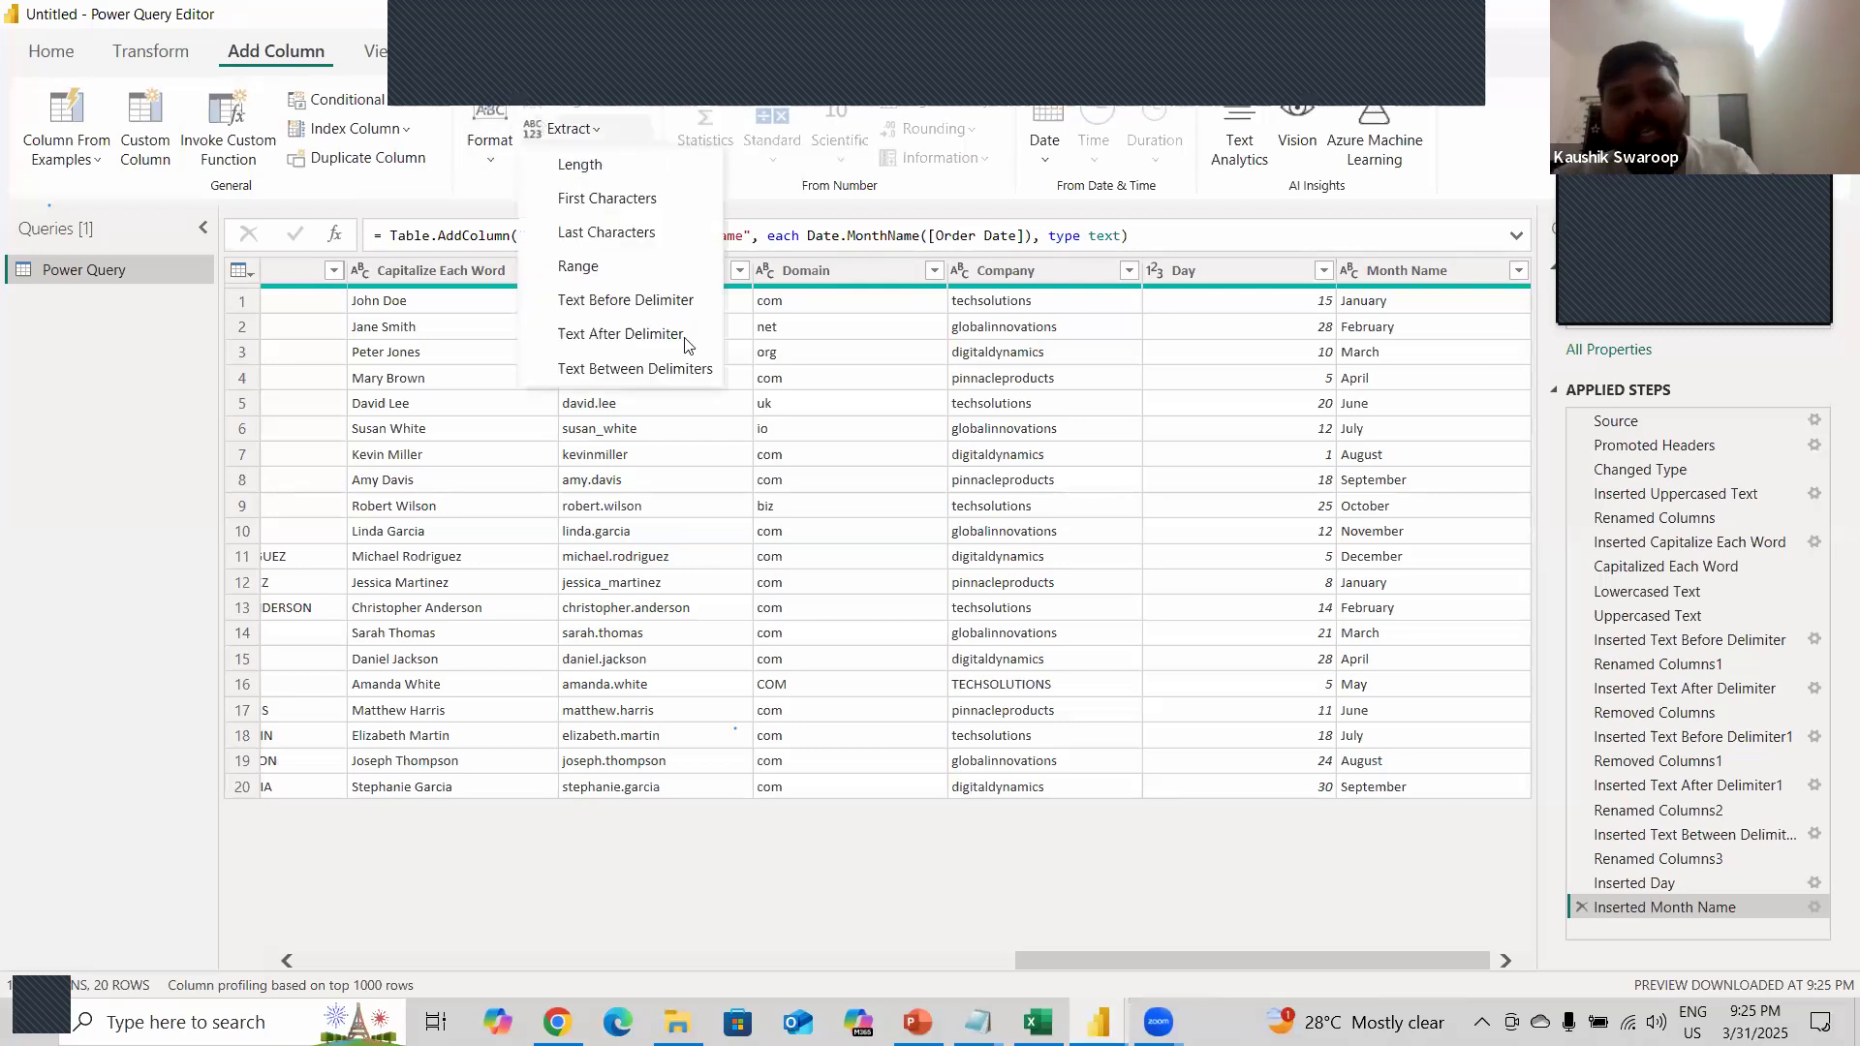
left_click(191, 495)
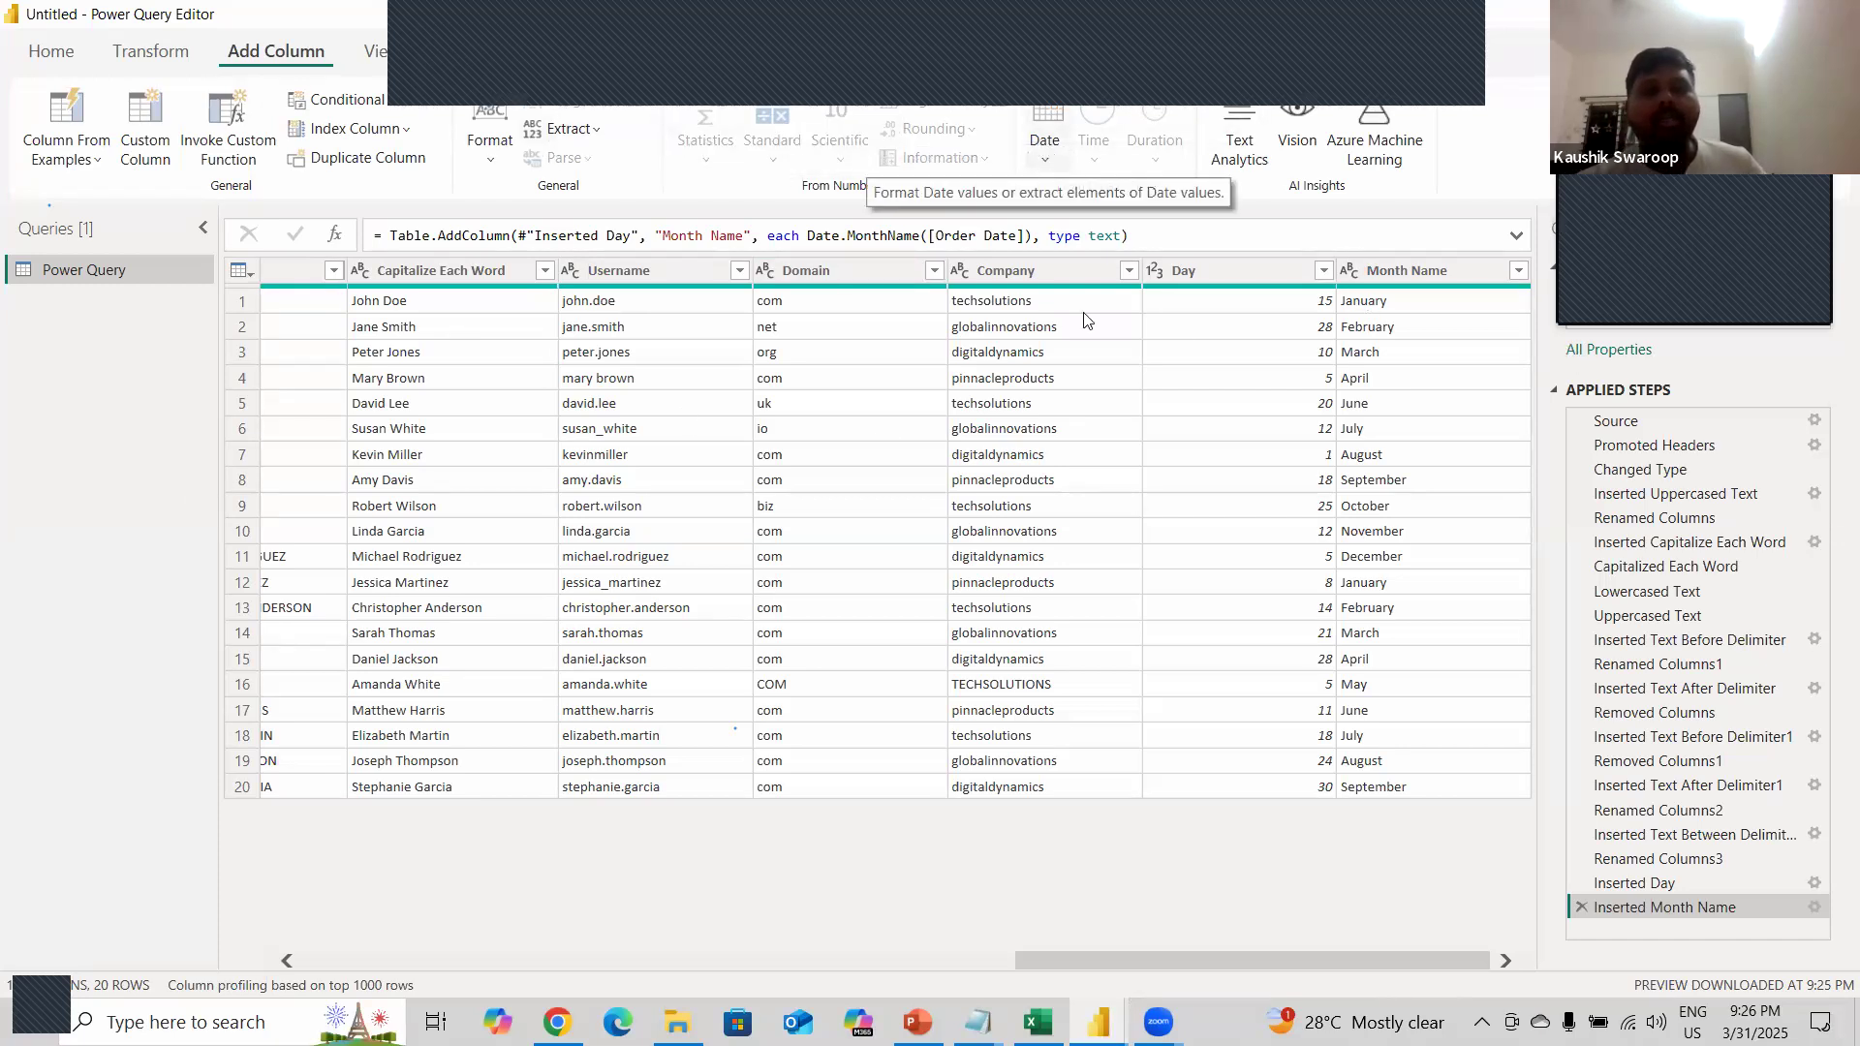
left_click(1052, 155)
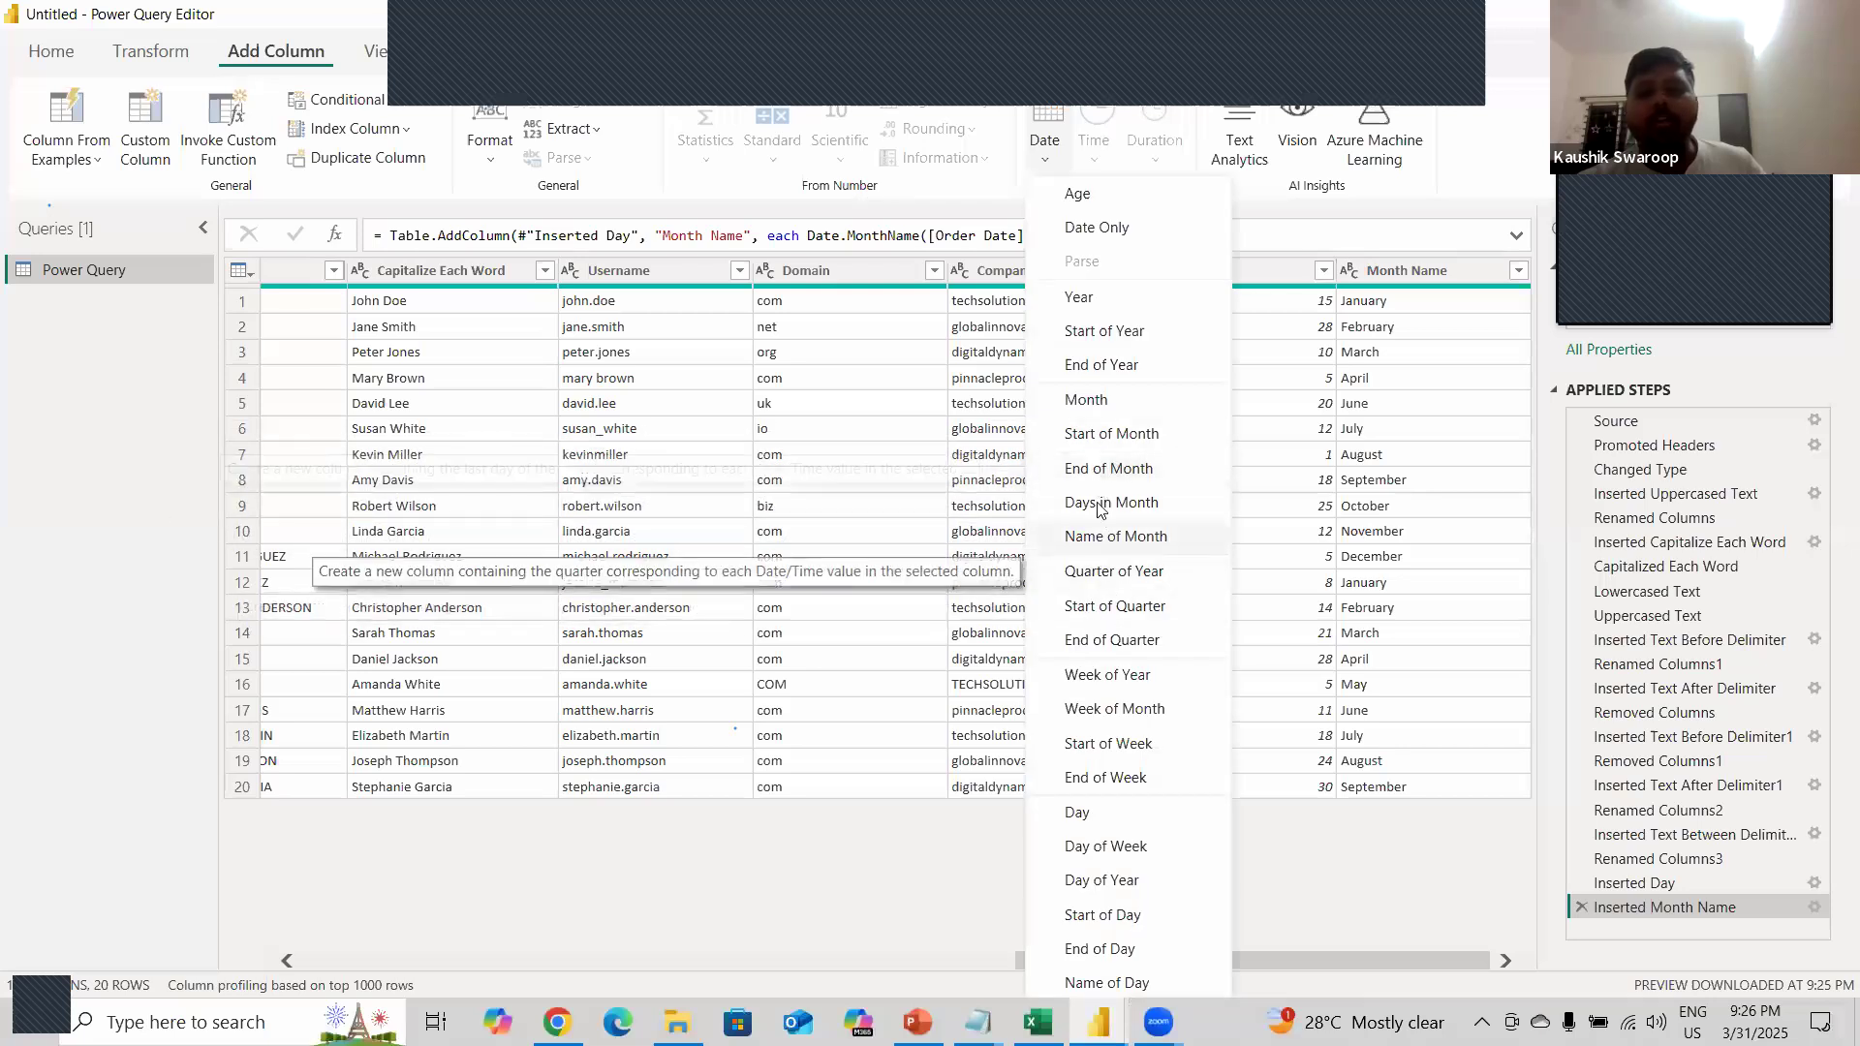
left_click(649, 935)
scroll(649, 935, "left", 15)
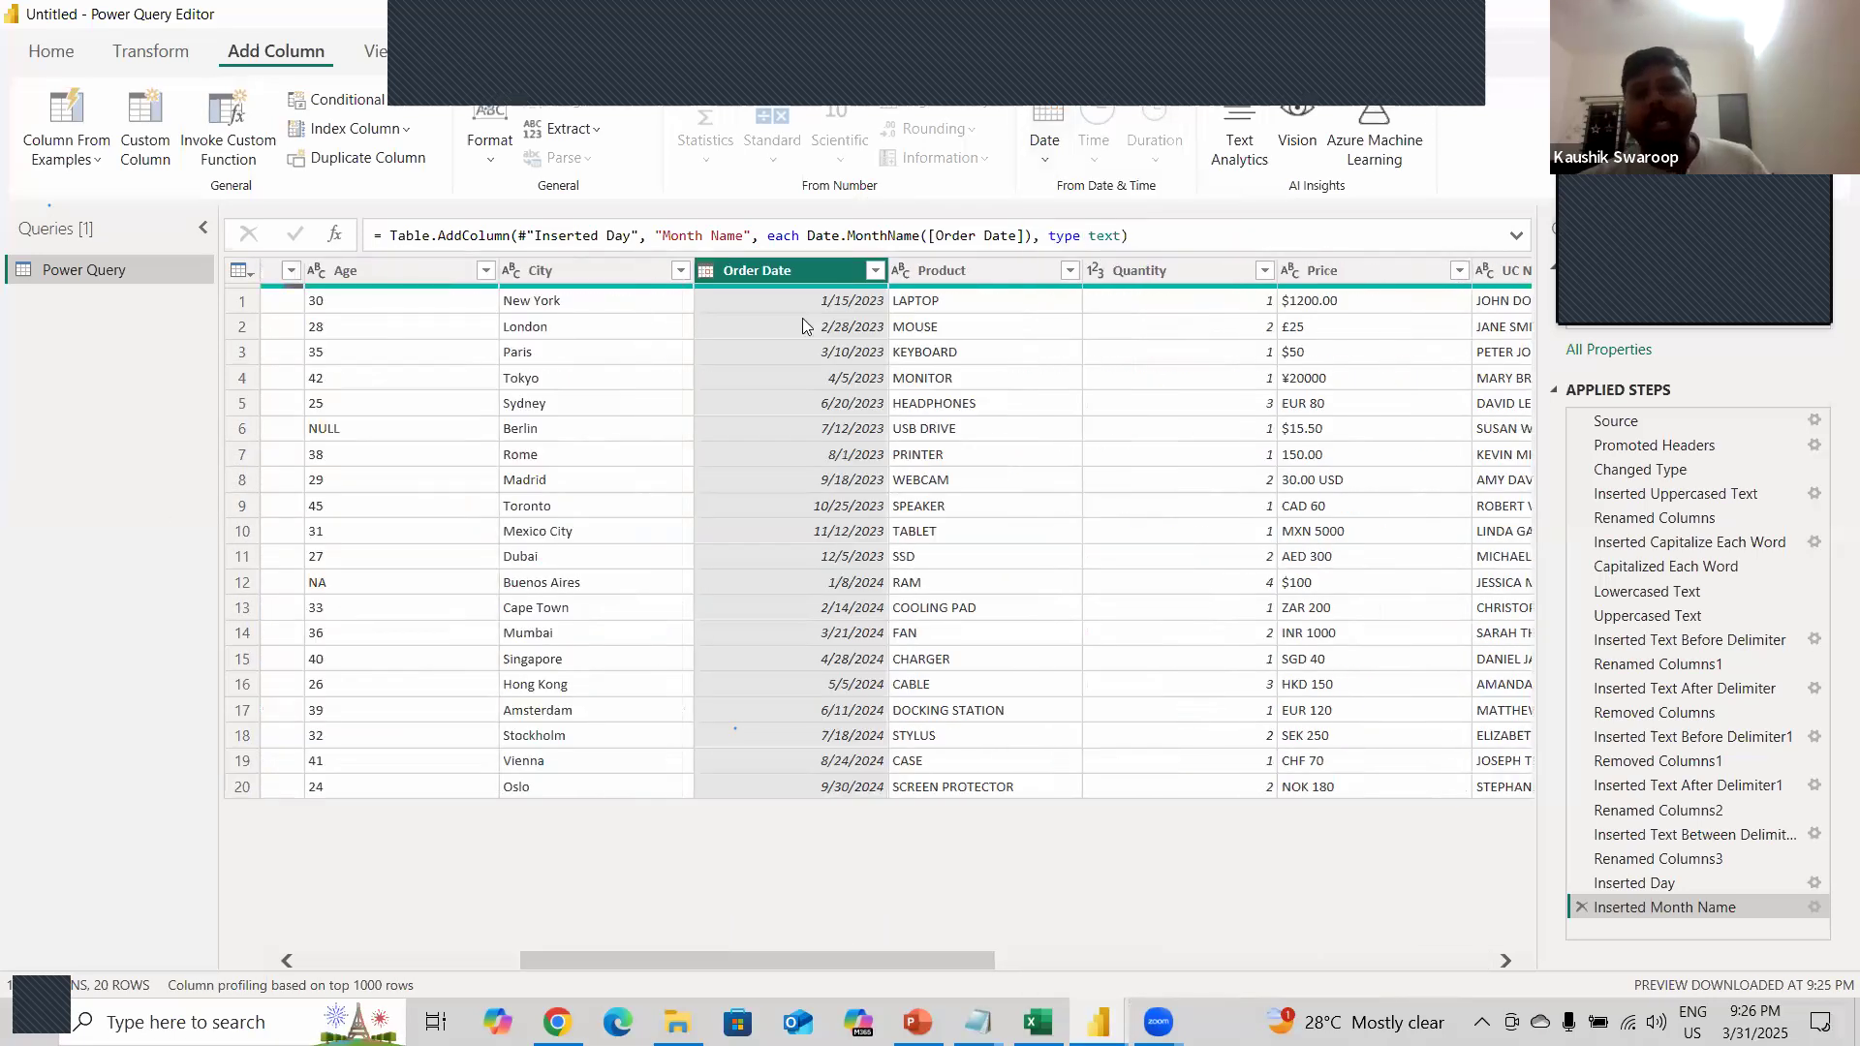
- Add a column with the name of the day extracted from Order Date
left_click(1045, 145)
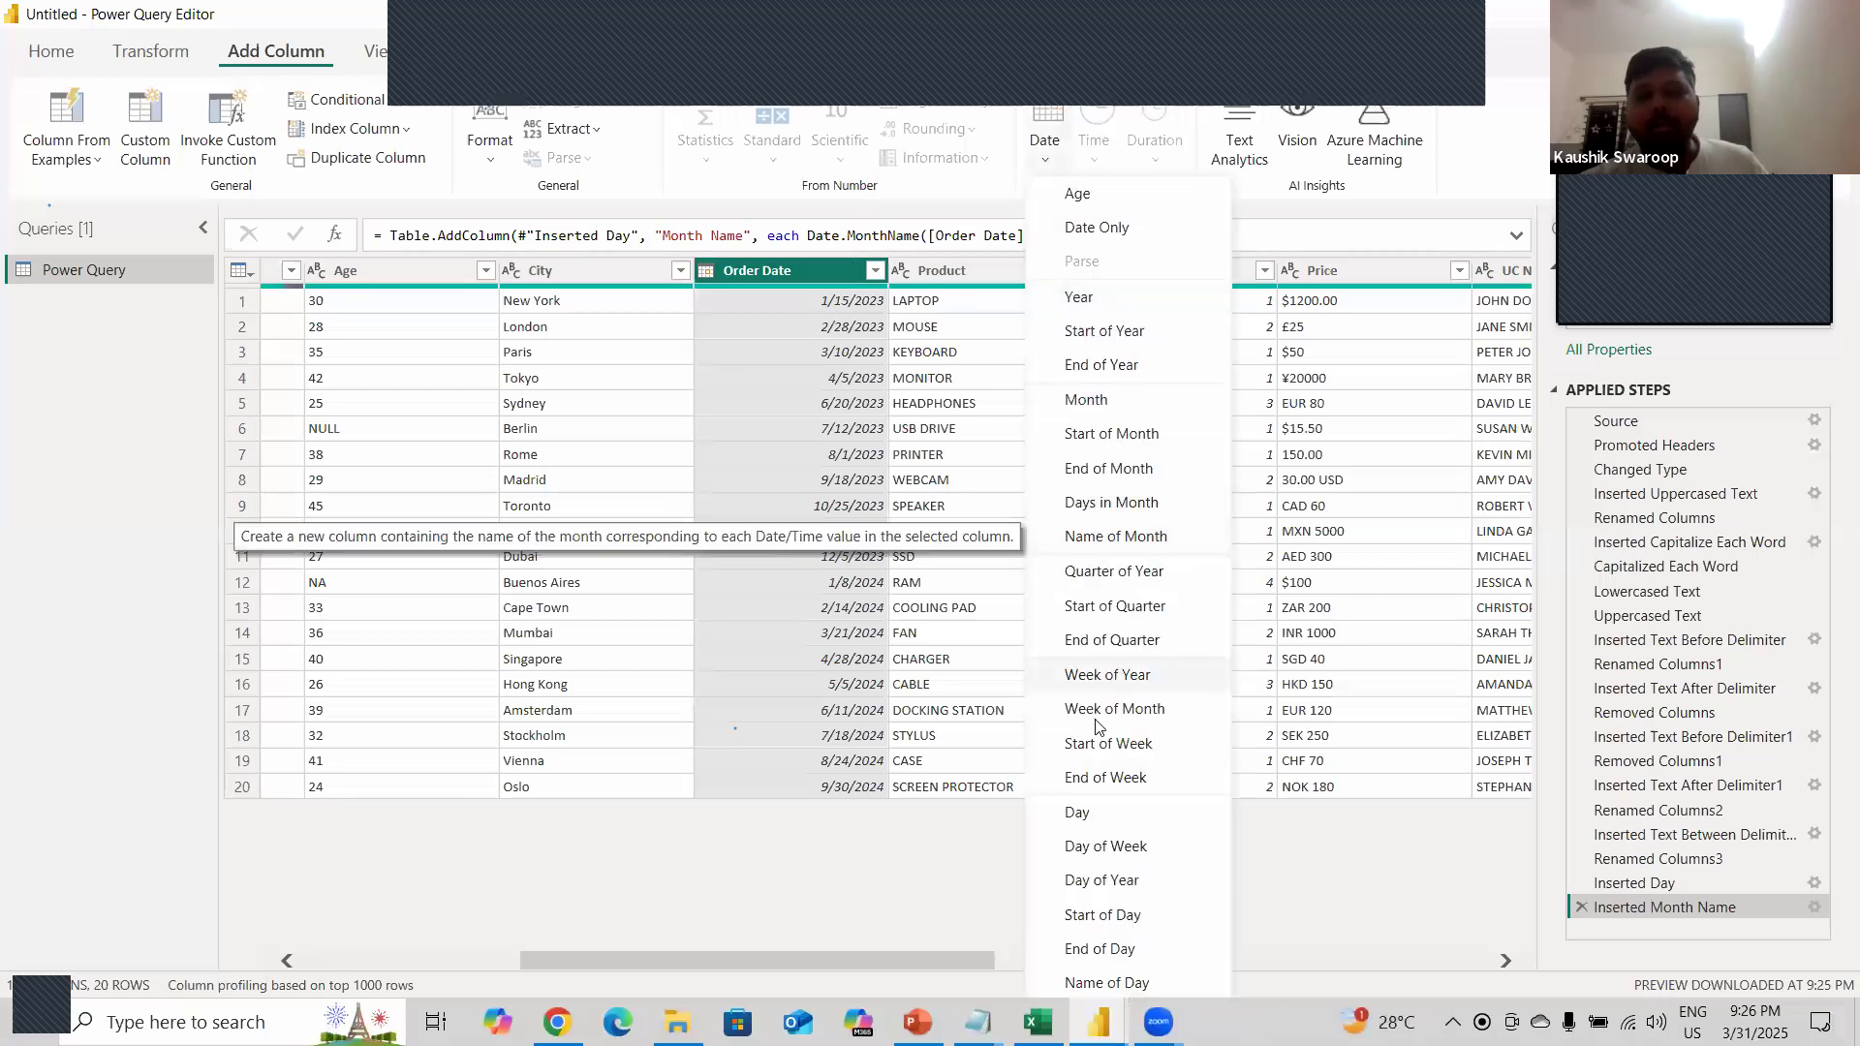
left_click(1127, 986)
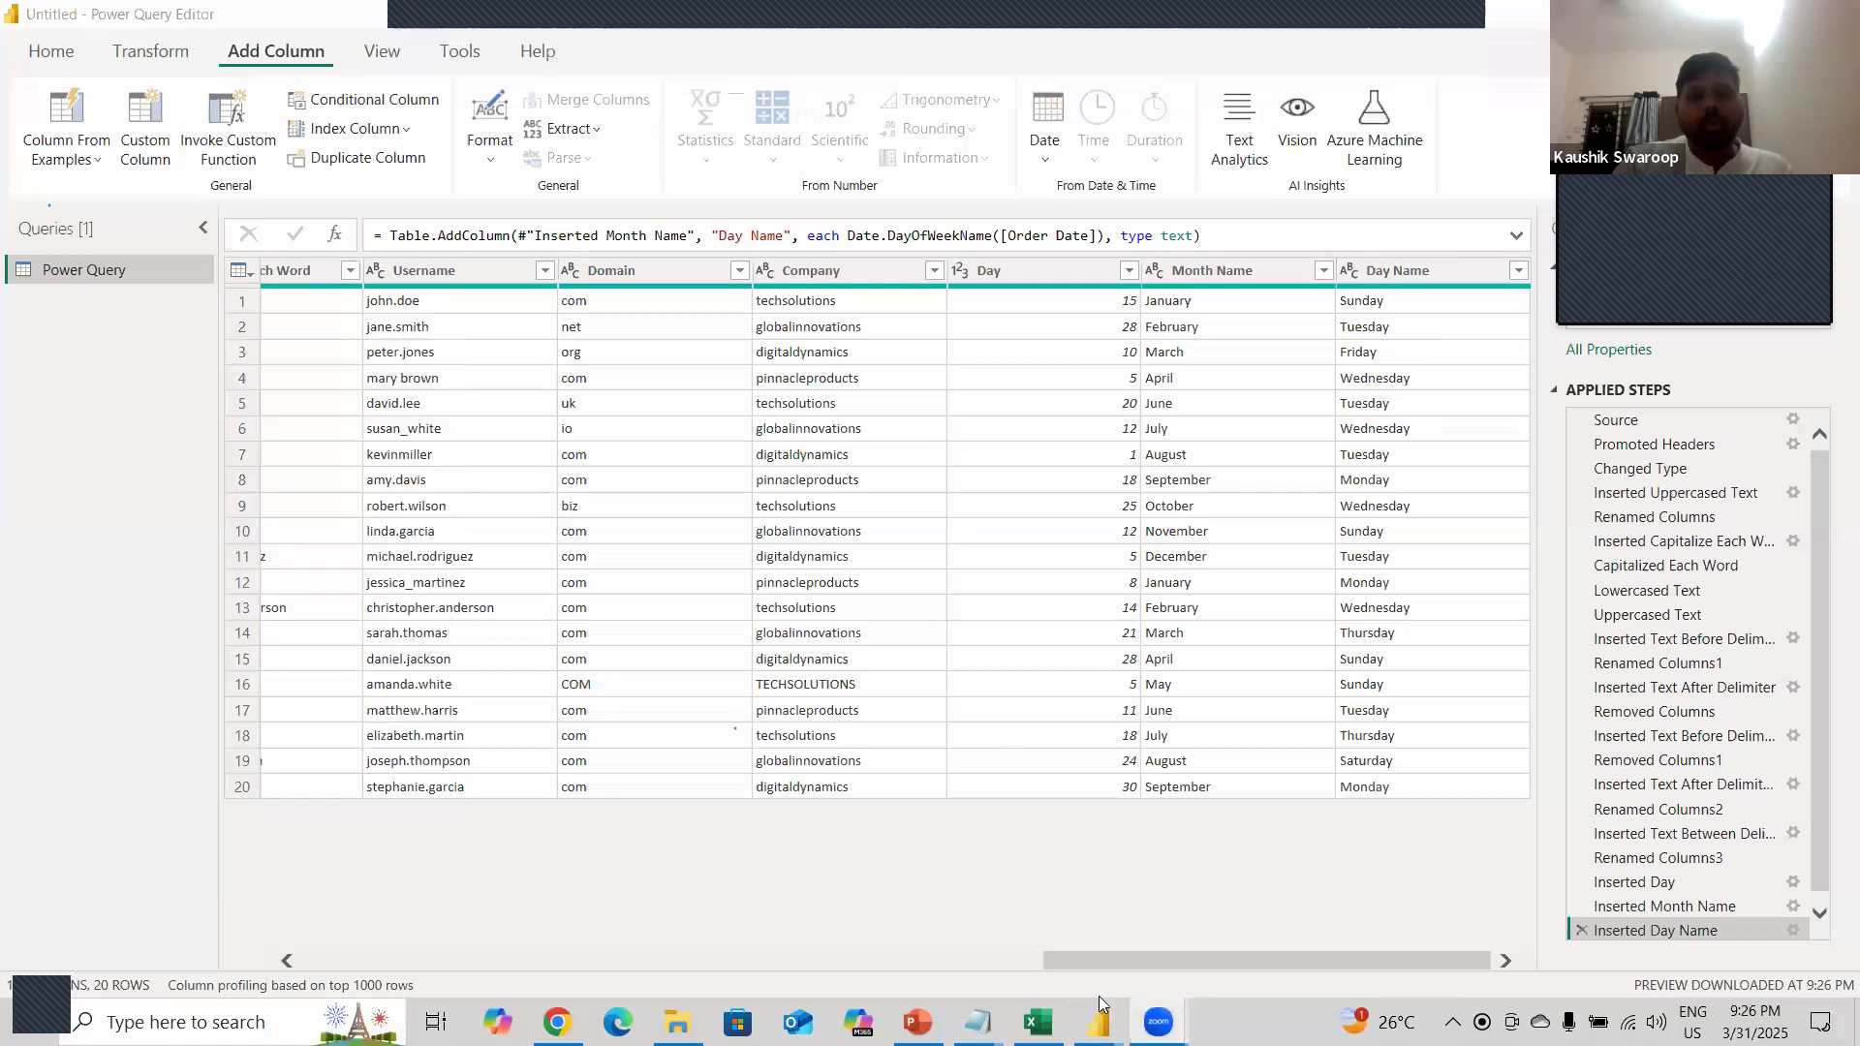
left_click_drag(1077, 965, 402, 965)
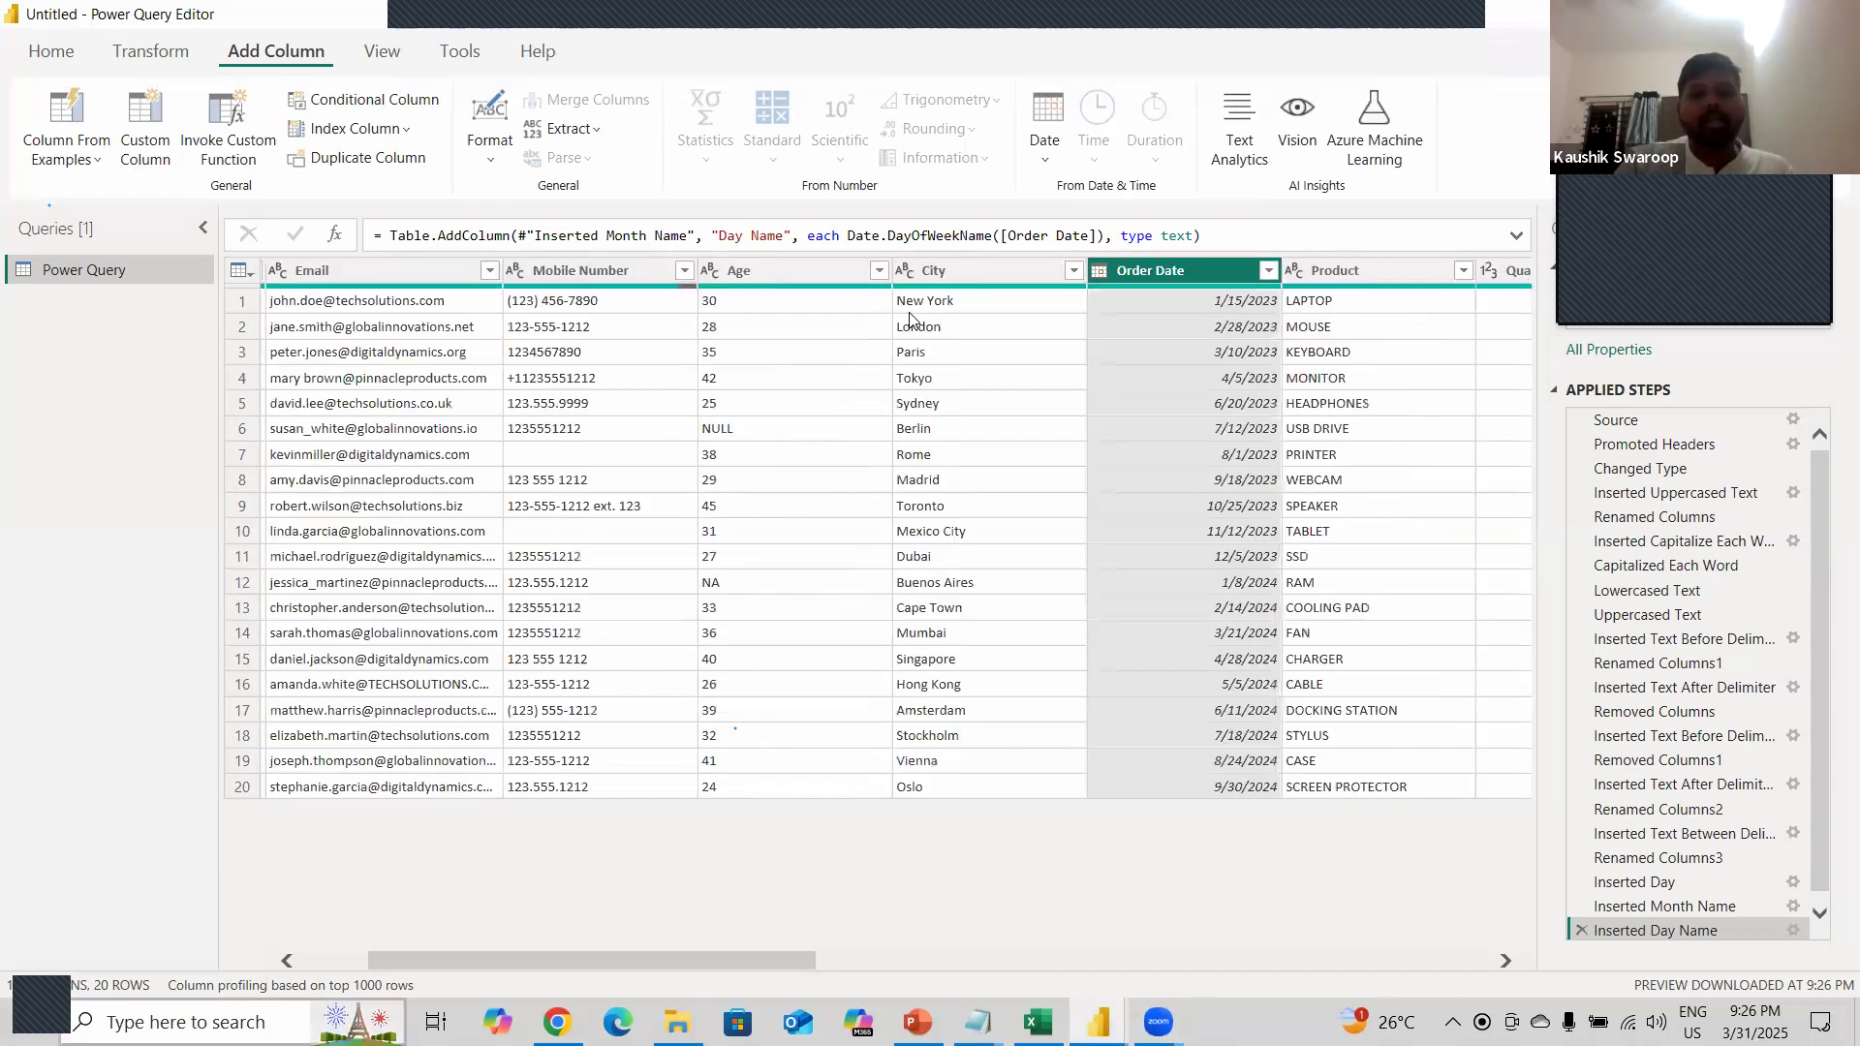
- Look through the date extraction options for Order Date and review the extracted Day, Month Name and Day Name columns
left_click(1044, 159)
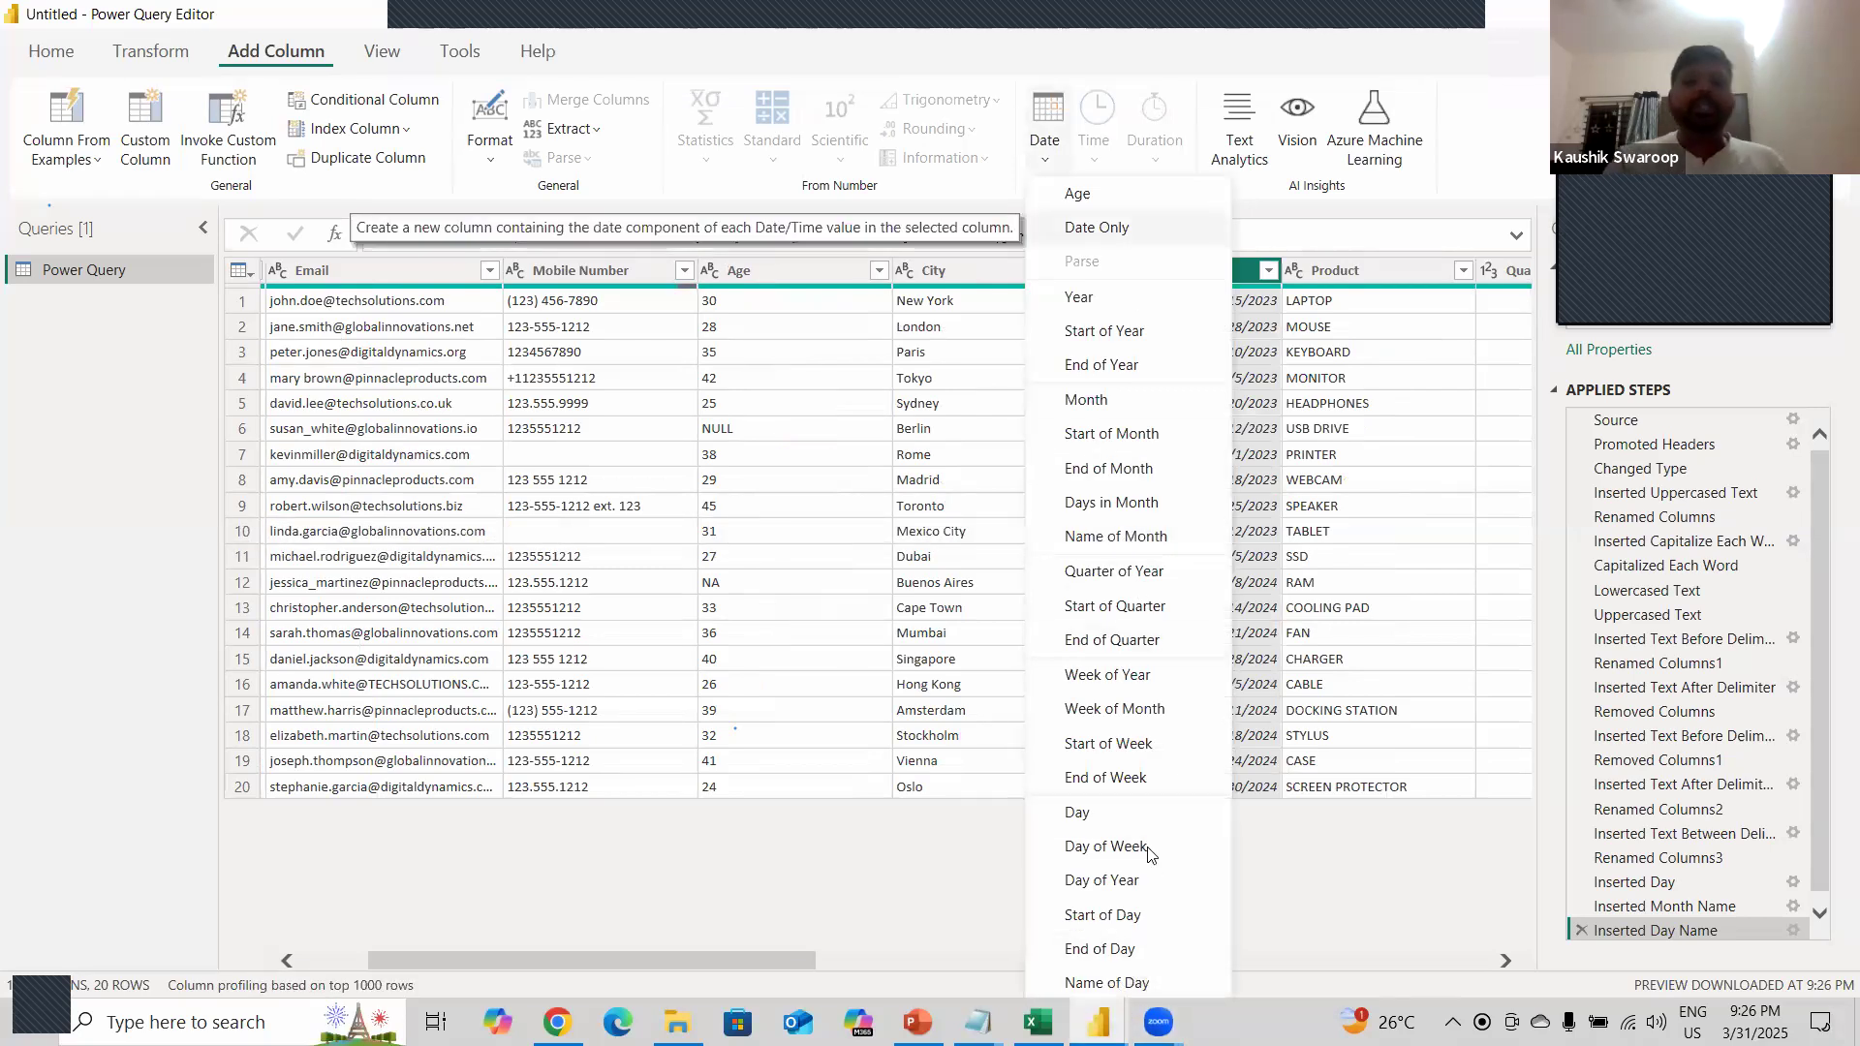
left_click(943, 834)
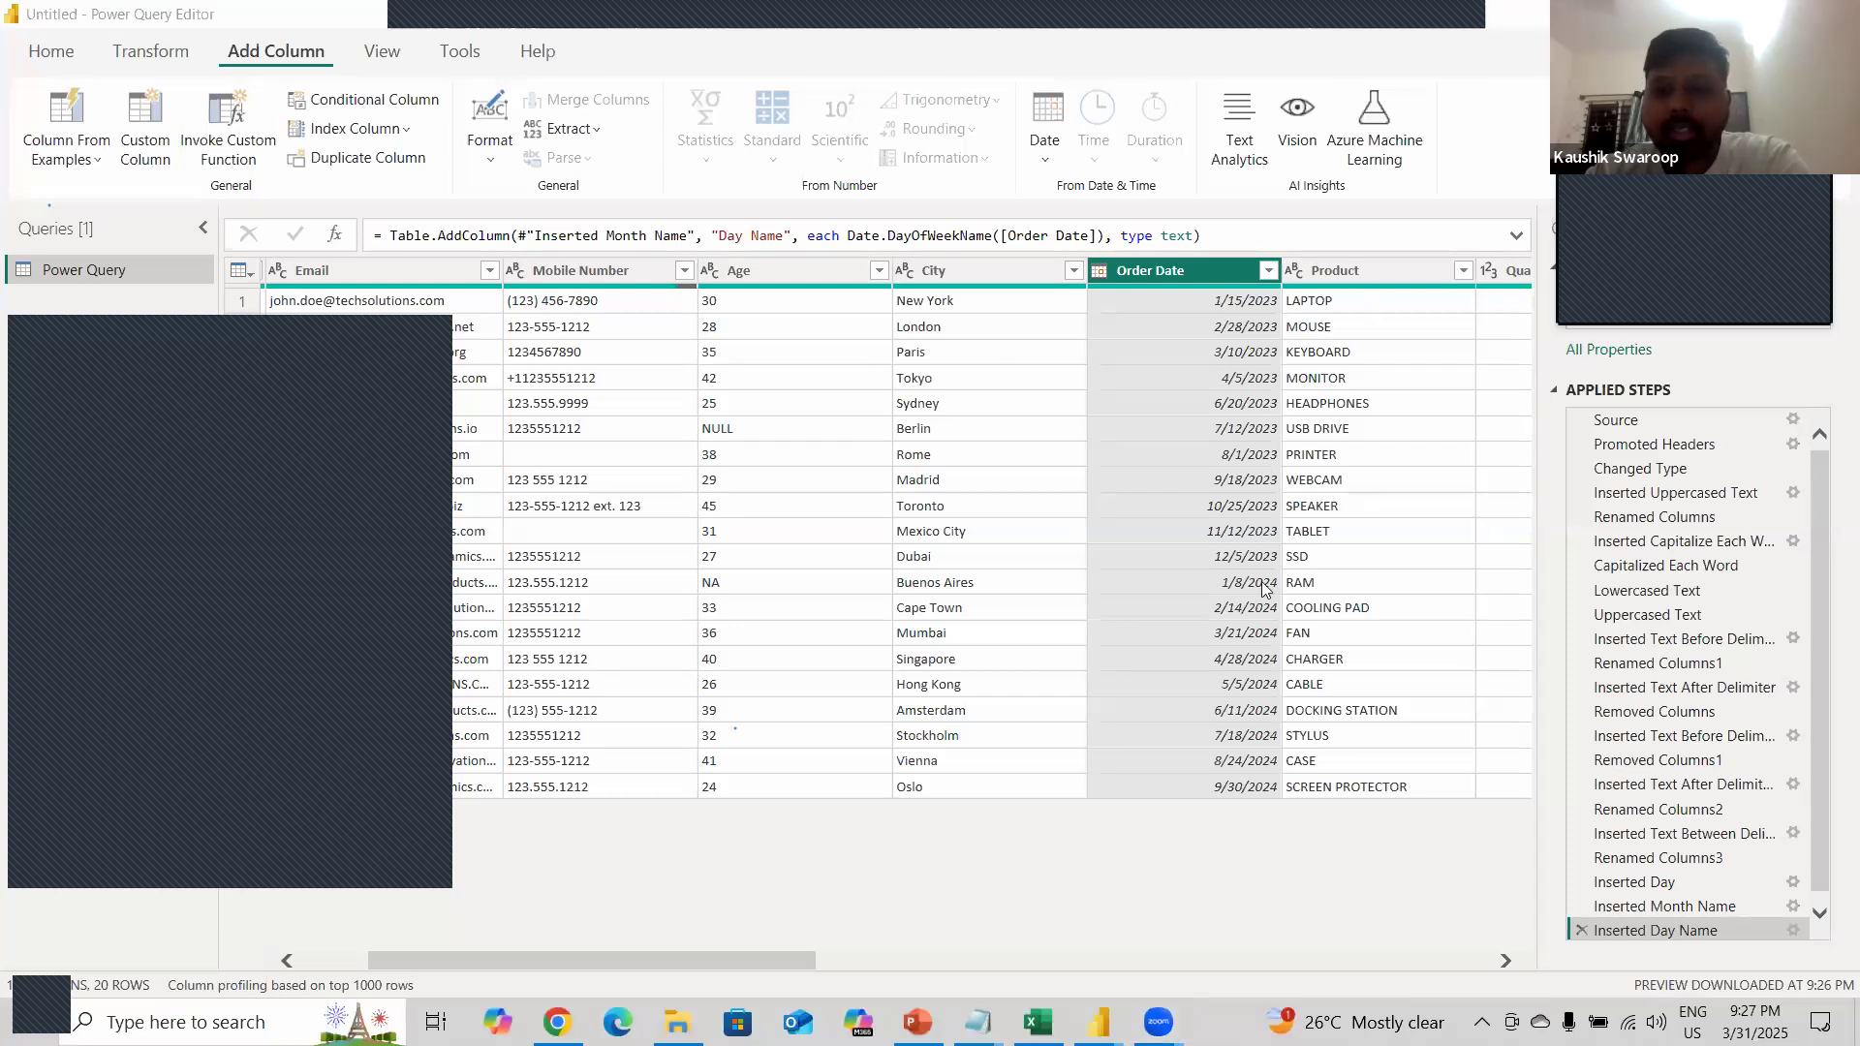
left_click(1105, 957)
left_click_drag(1104, 957, 1379, 996)
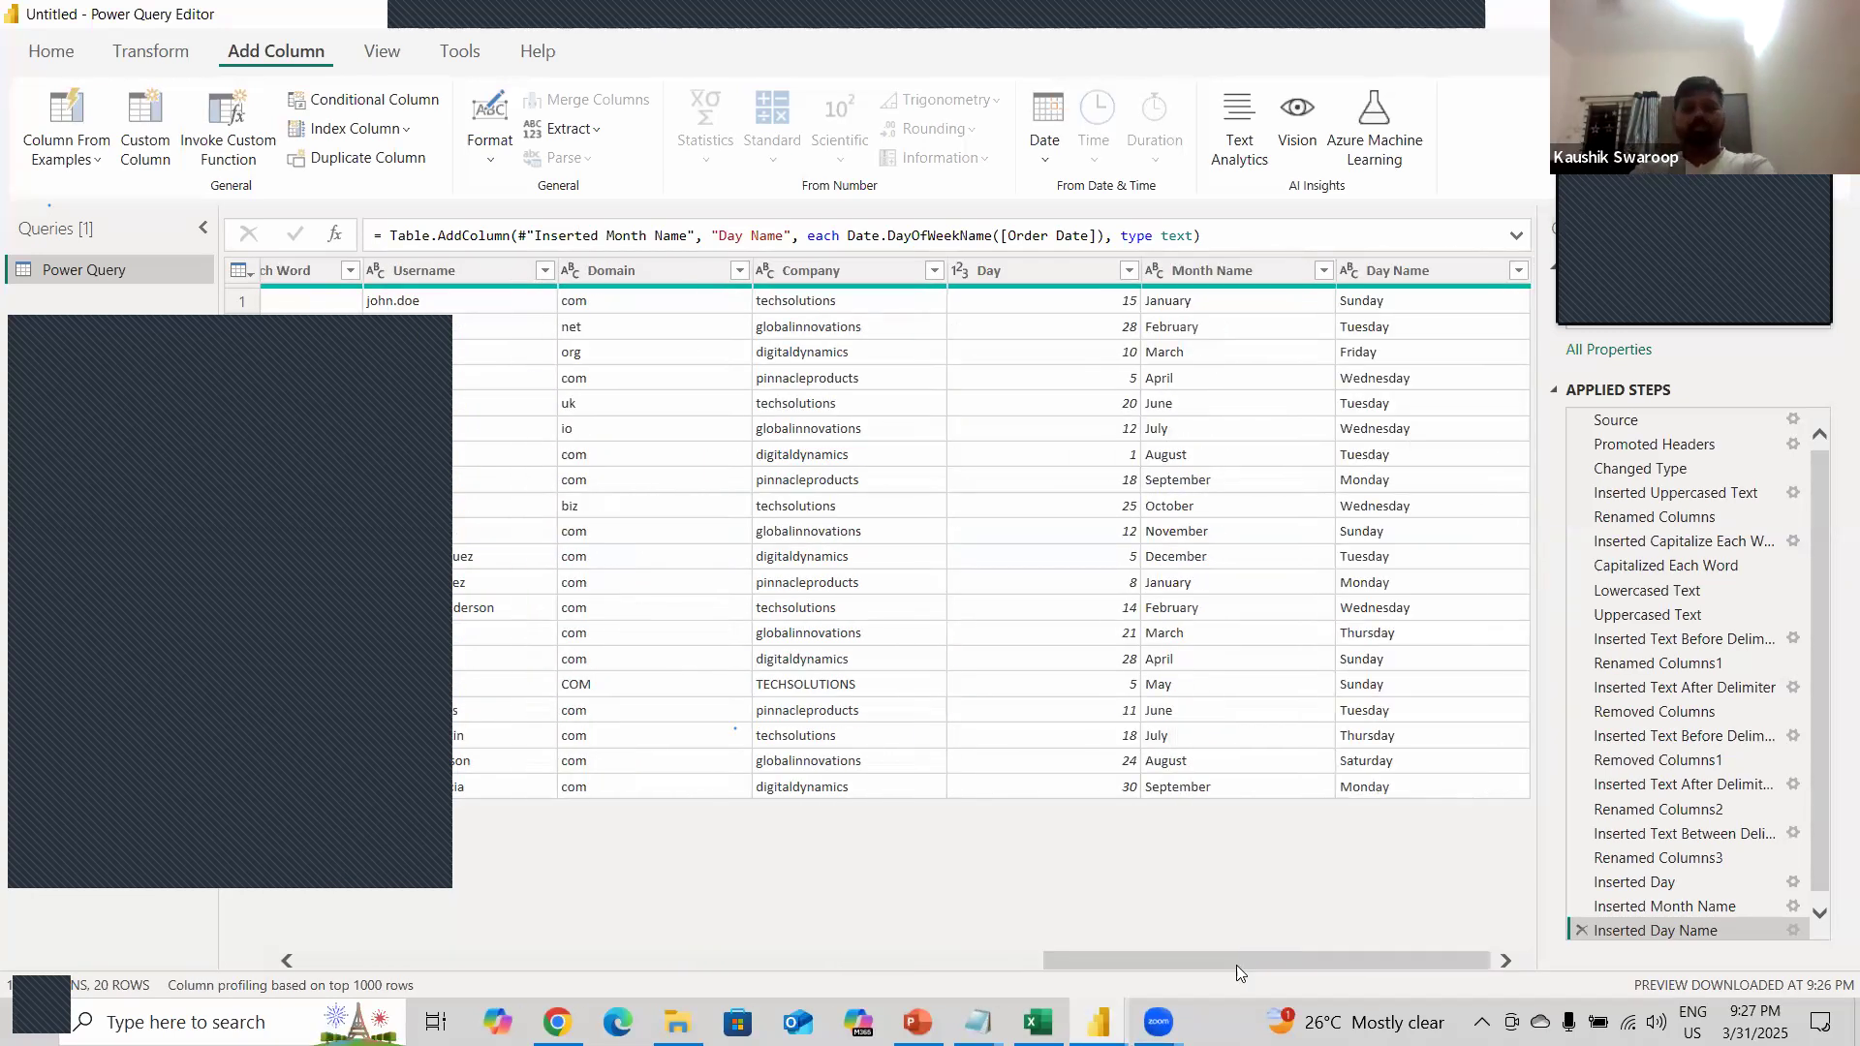
mouse_move(1230, 959)
left_mouse_down()
mouse_move(1195, 959)
mouse_move(1255, 959)
left_mouse_up()
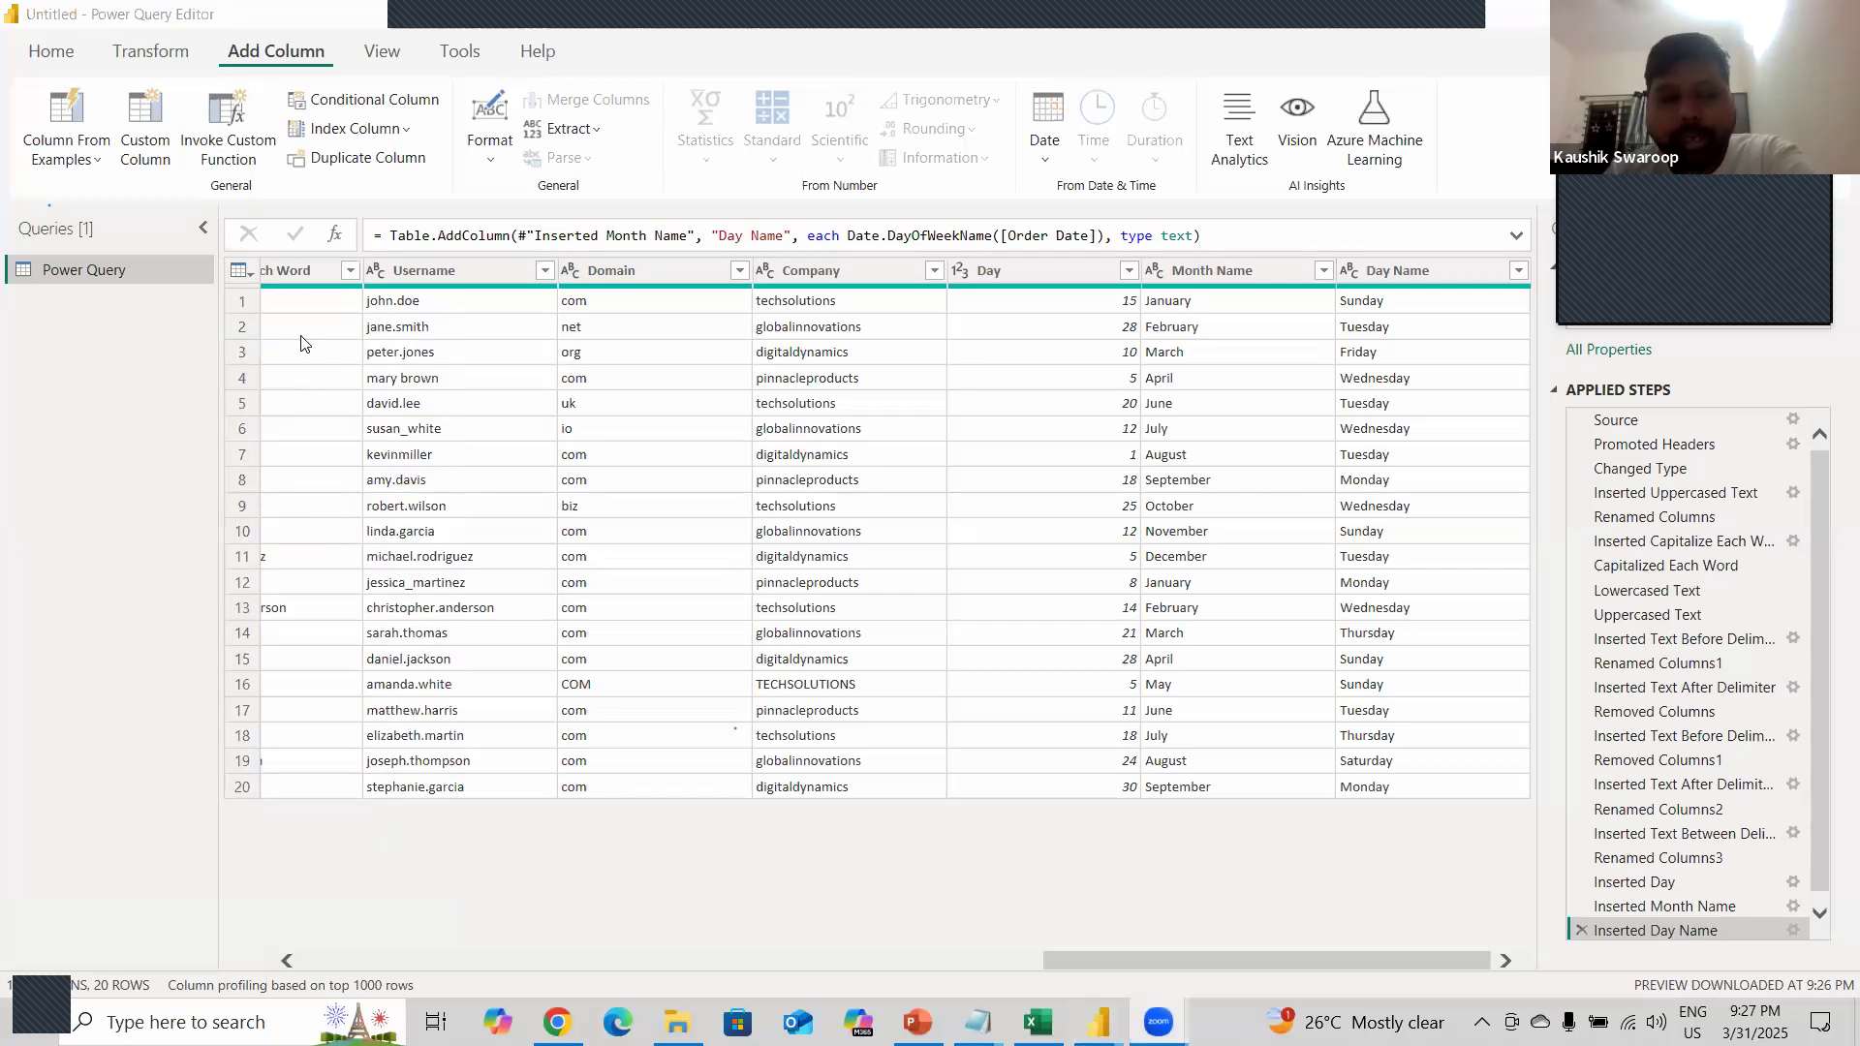
- Look up the options for closing the query editor and applying the pending changes, leaving them unused
left_click(51, 50)
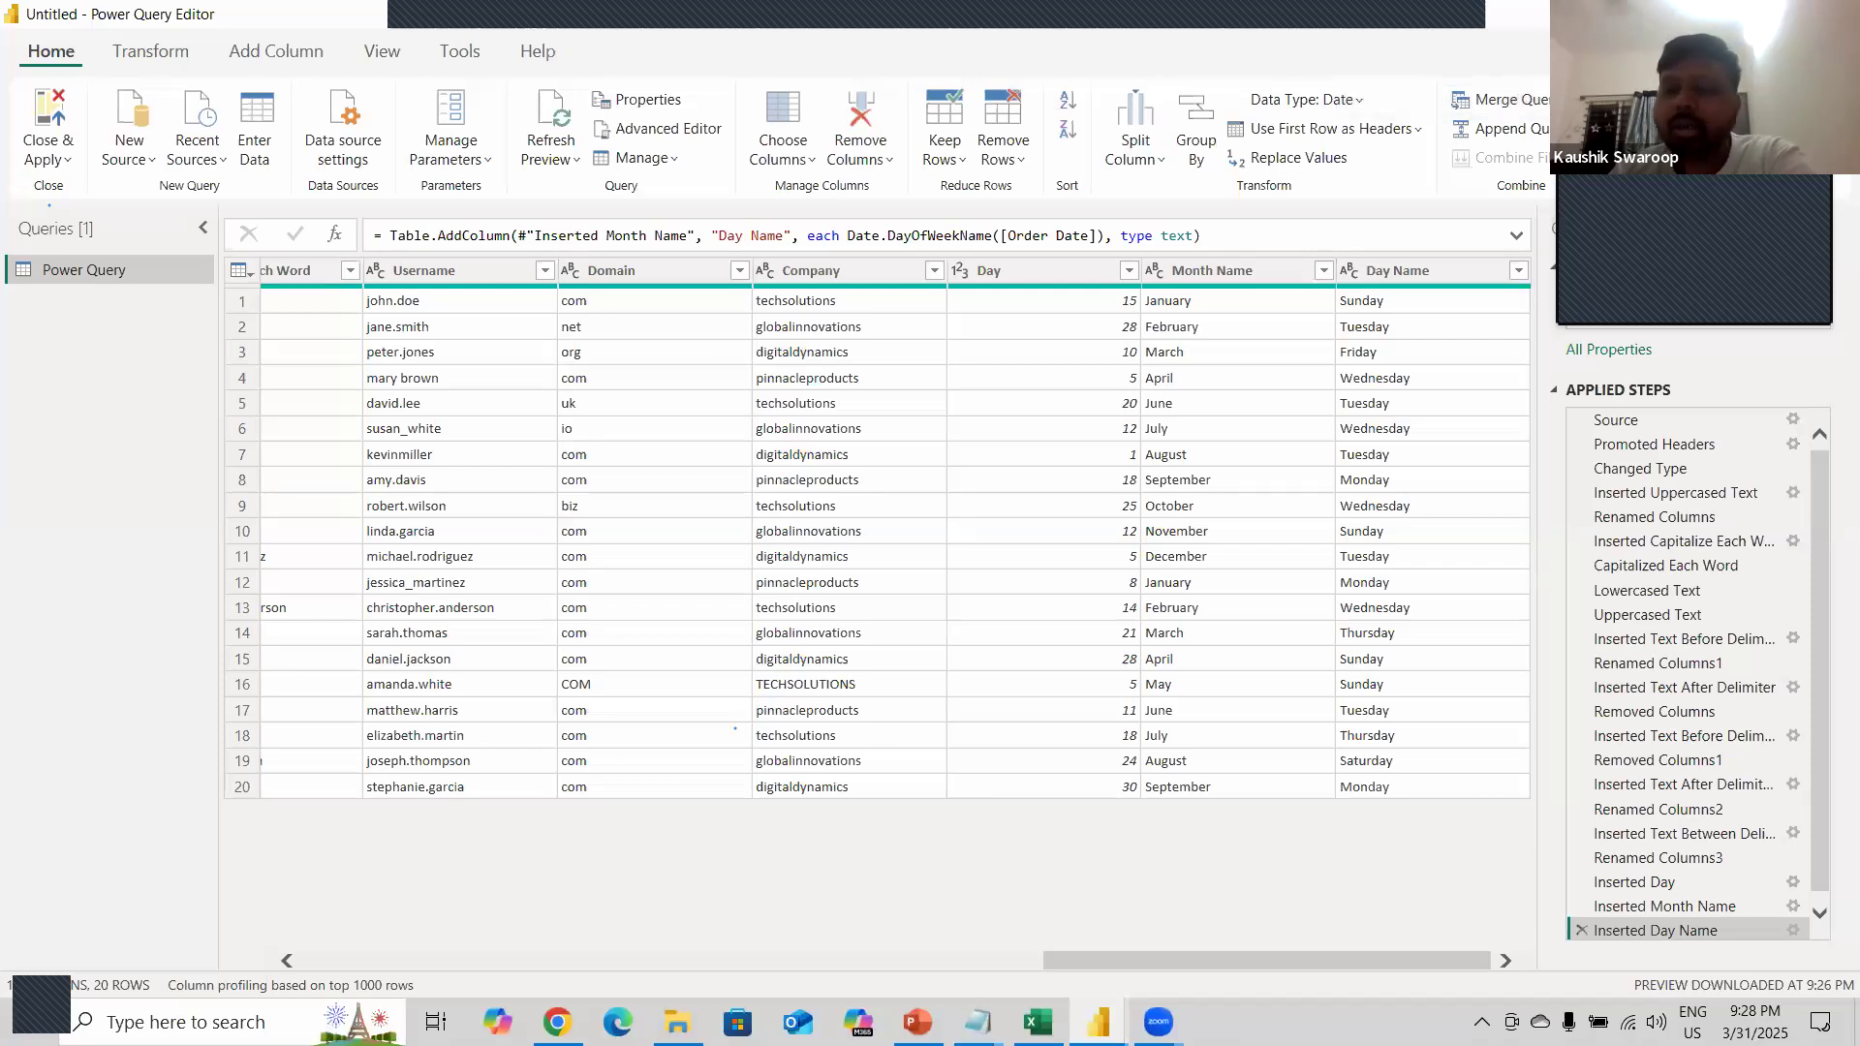
left_click(43, 157)
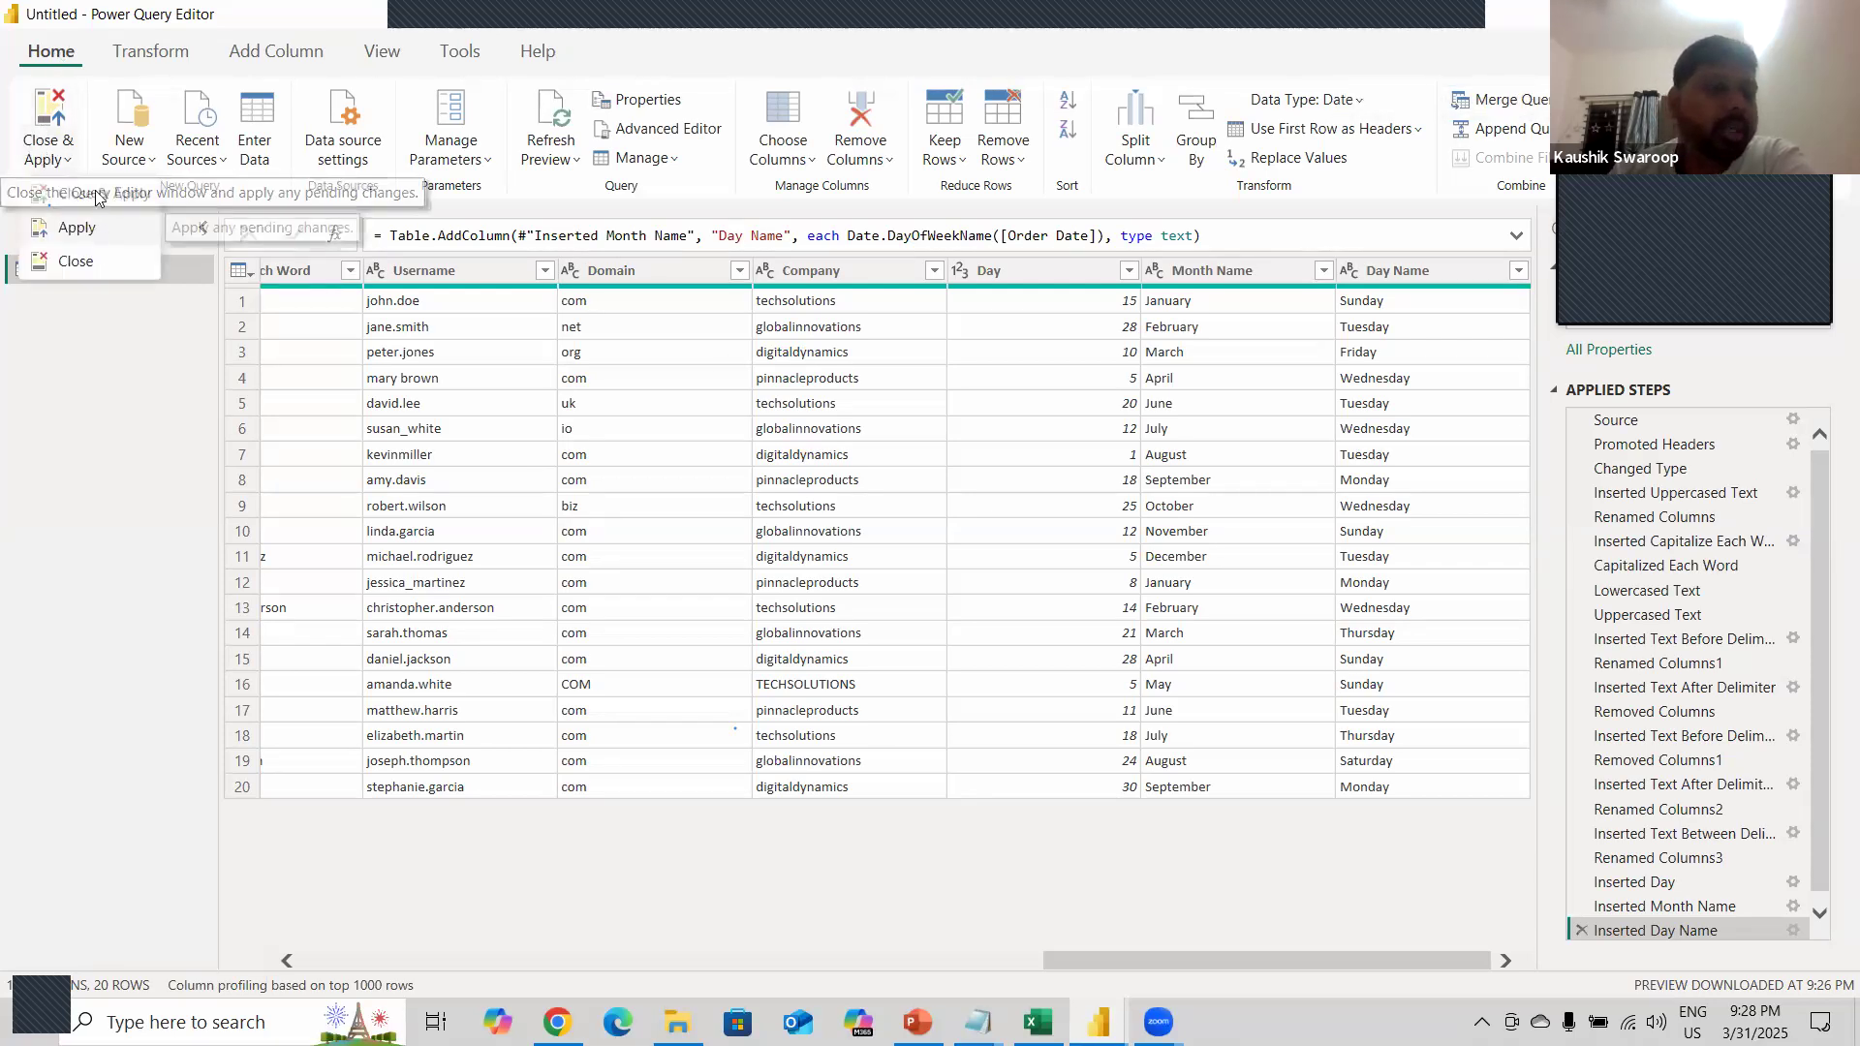
left_click(114, 391)
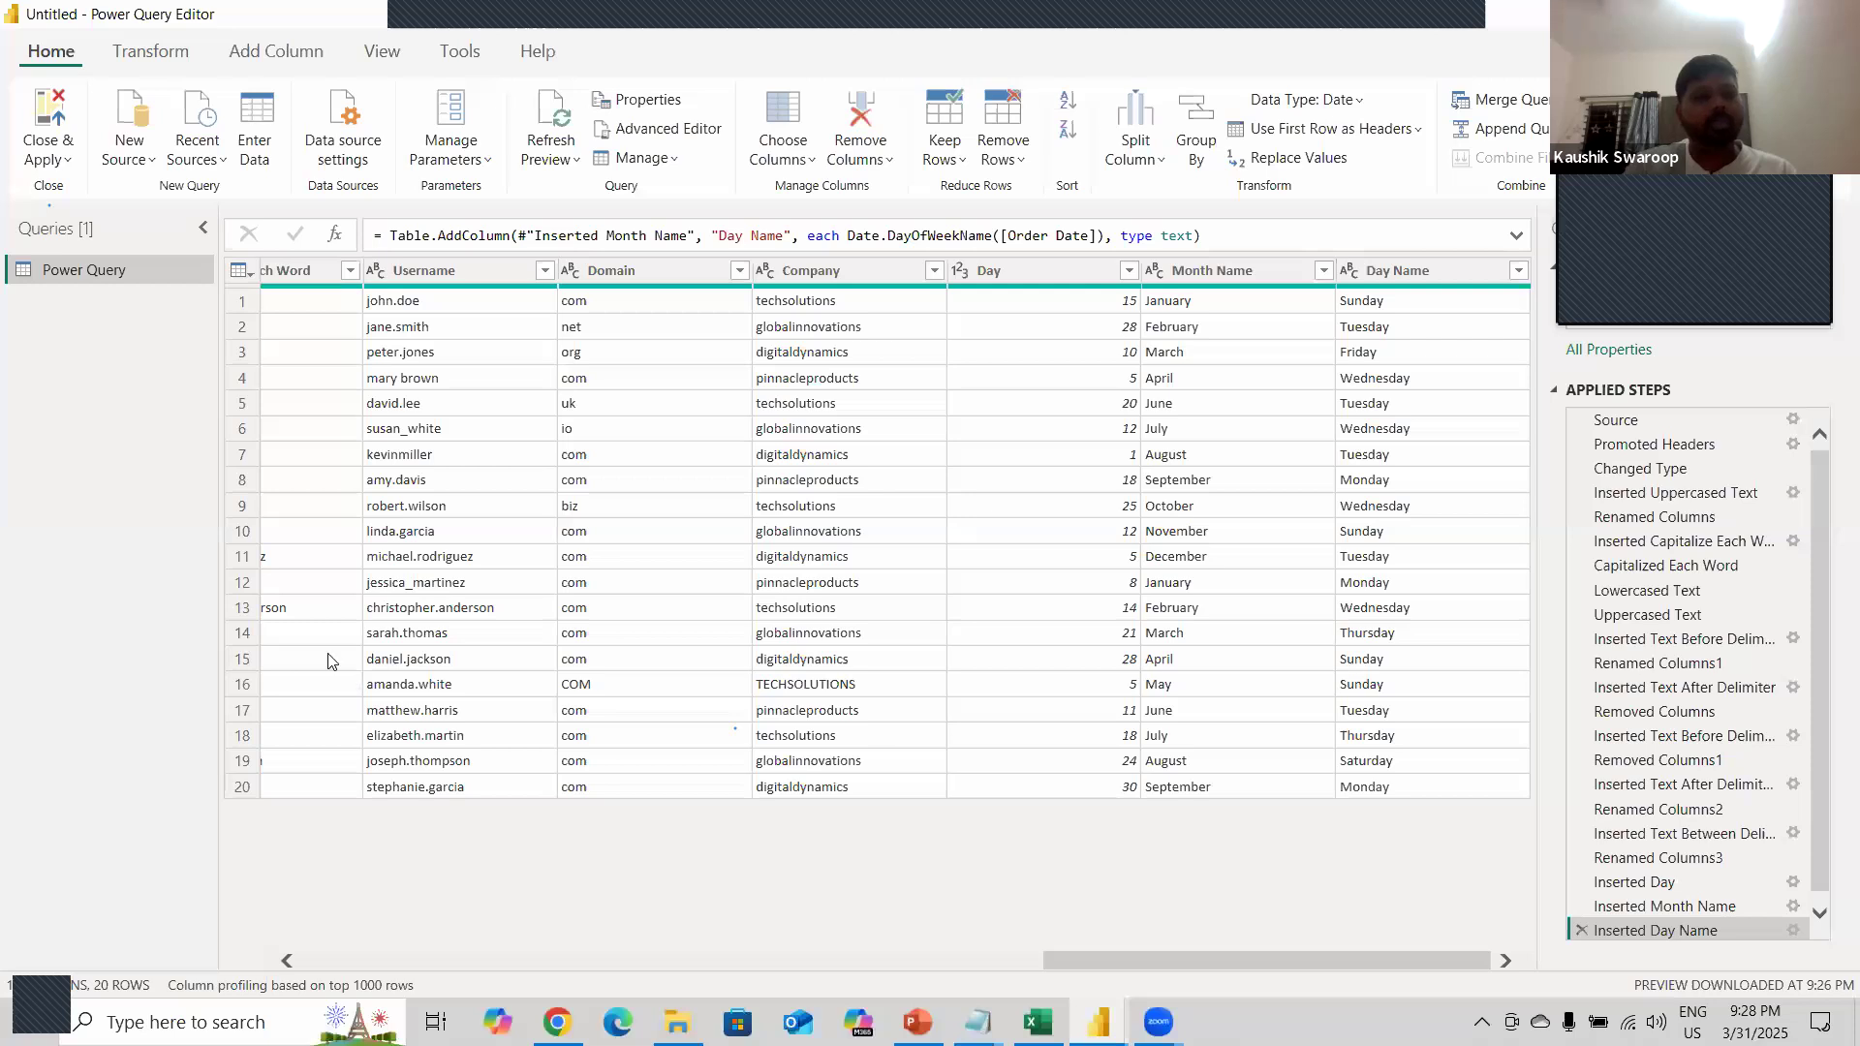
left_click(420, 336)
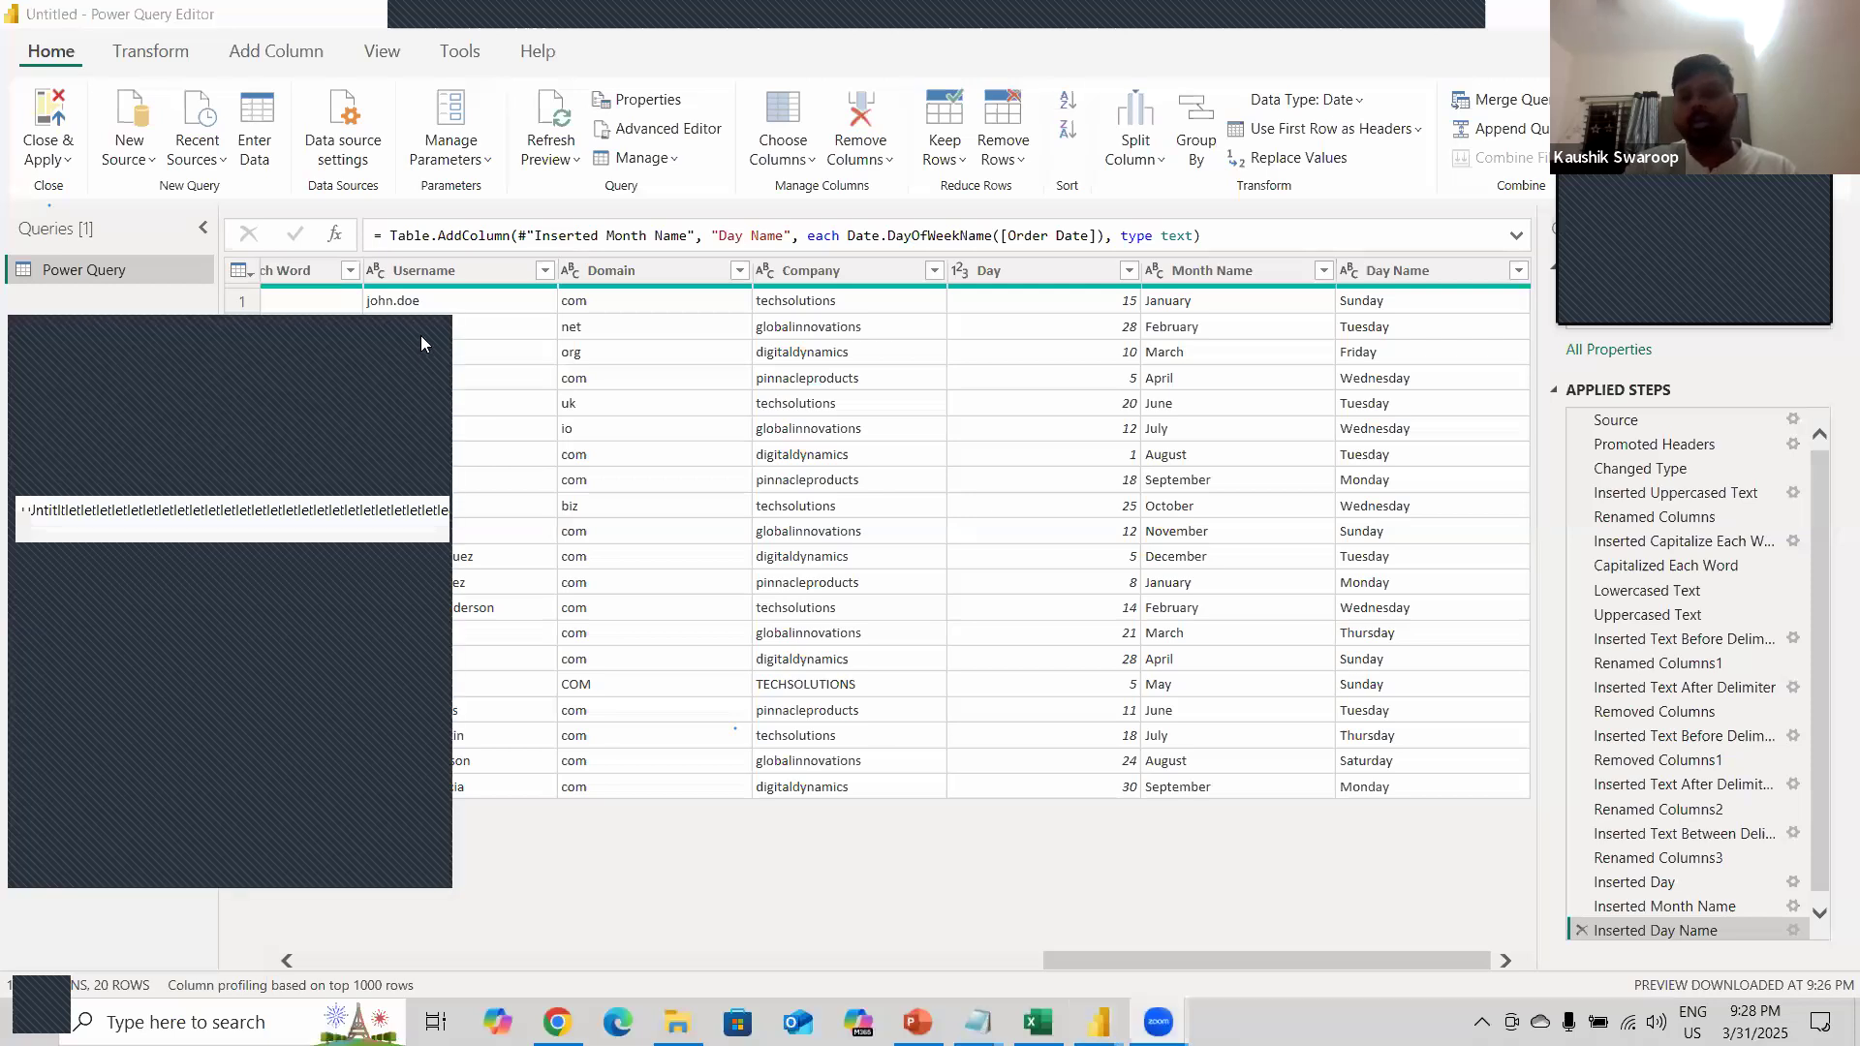